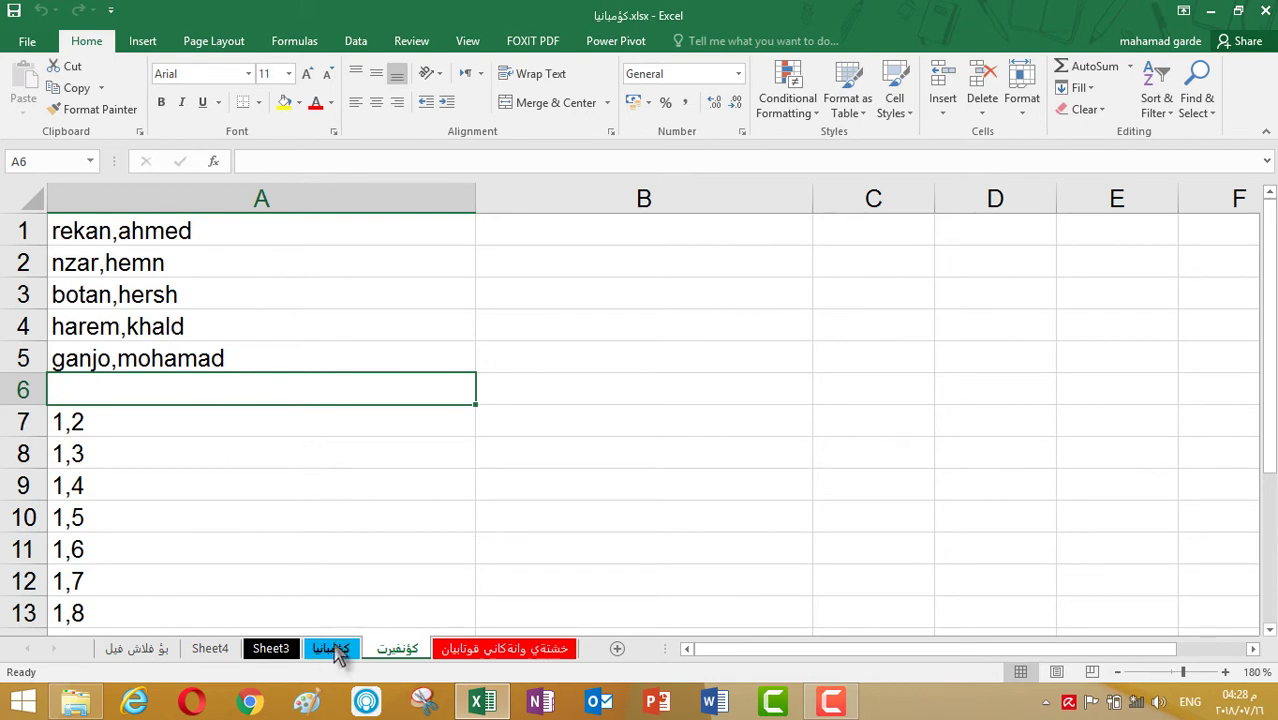
Step: Look through the workbook's sheets and return to Sheet4 with the mobile price table
left_click(333, 649)
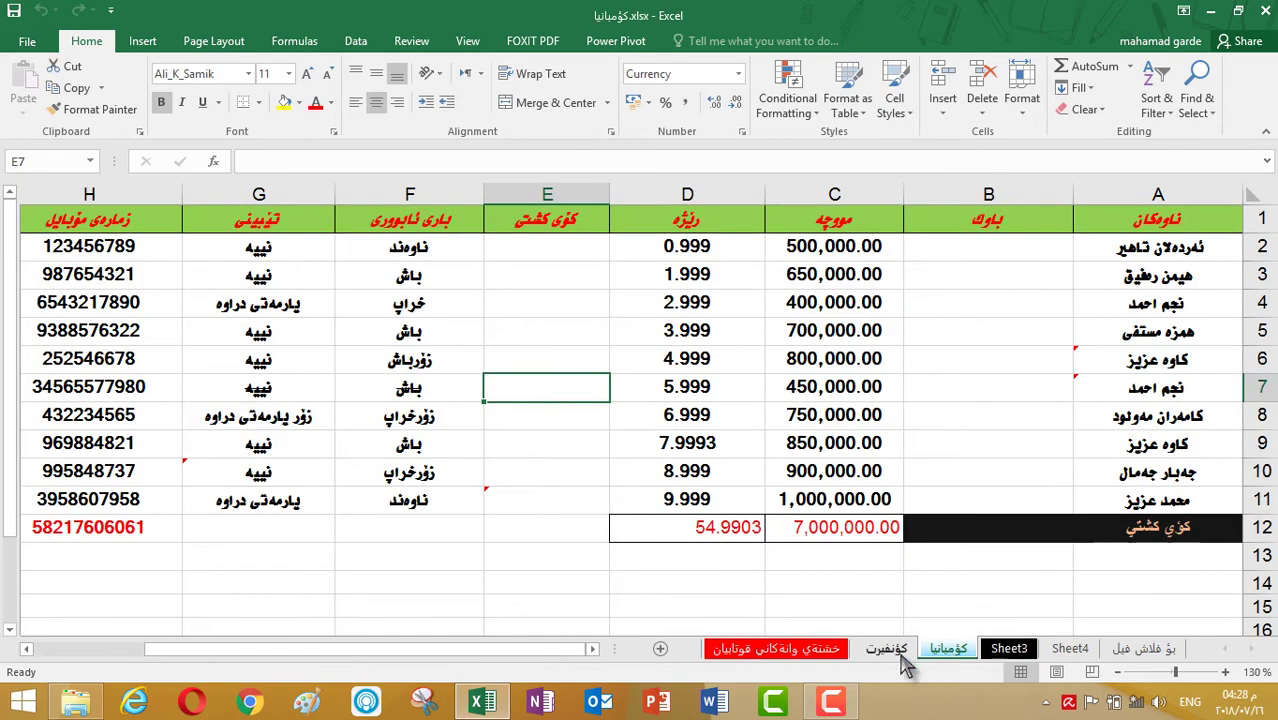
left_click(890, 650)
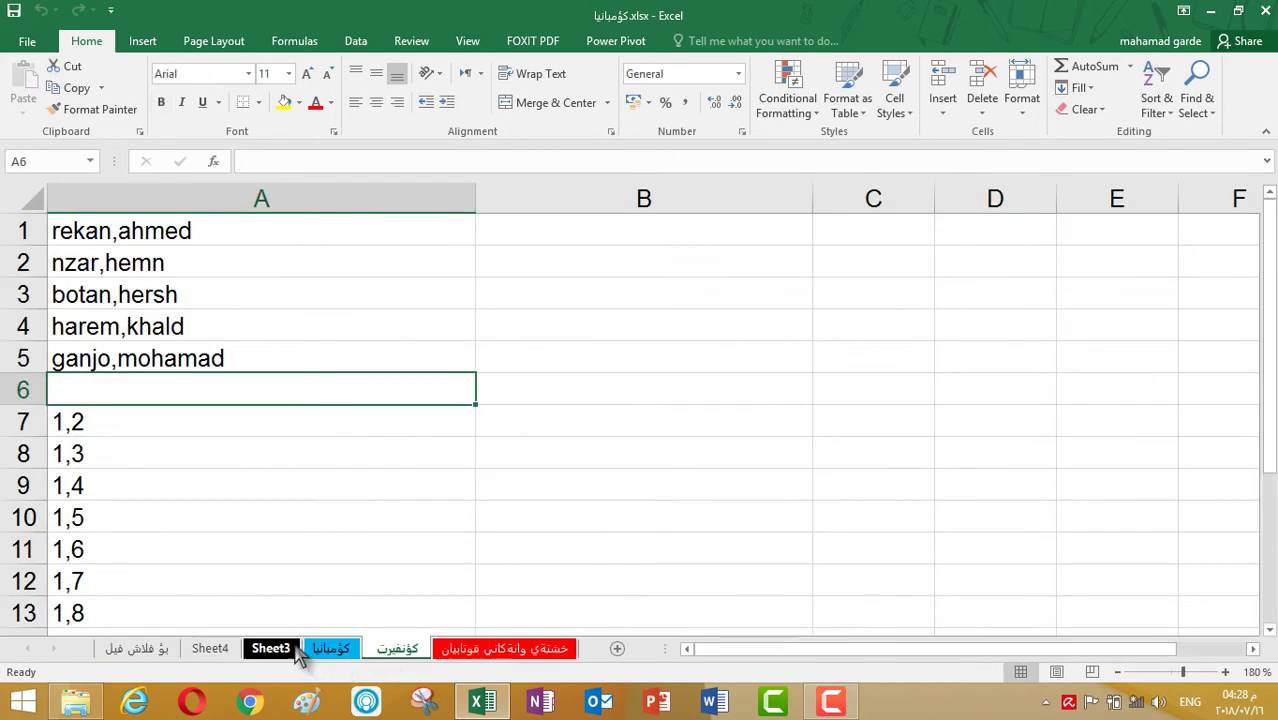
left_click(222, 651)
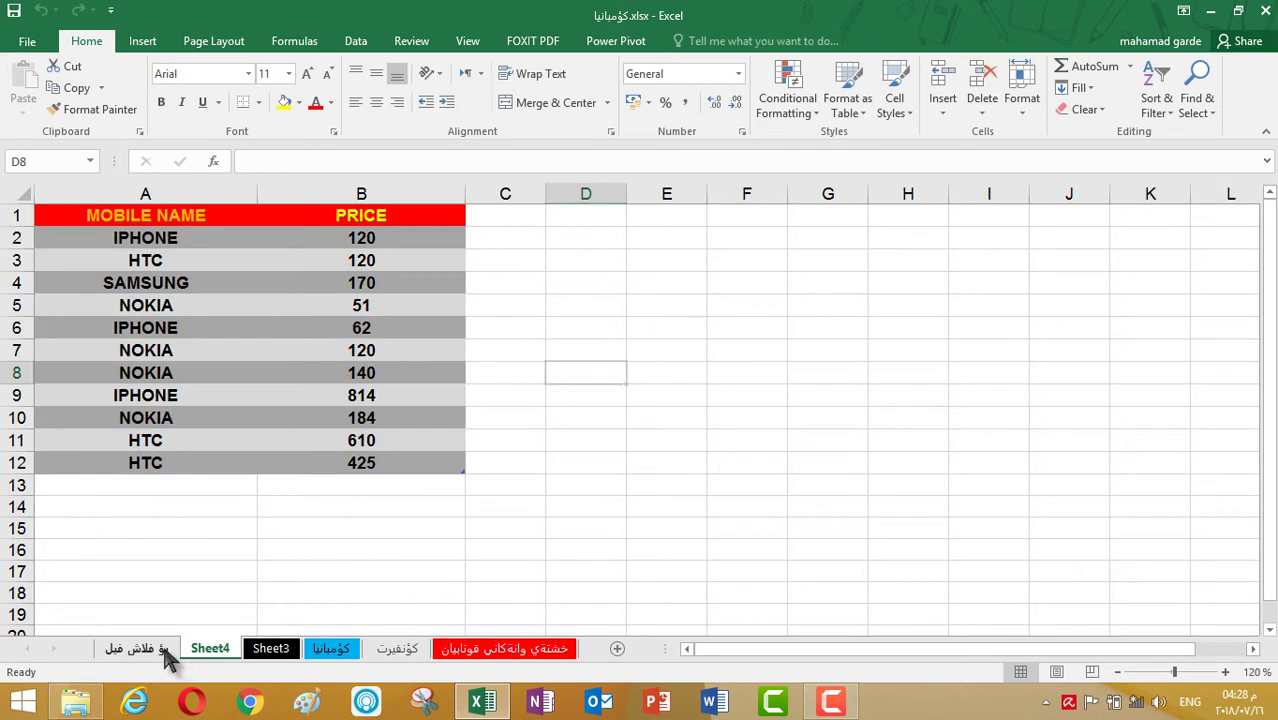
left_click(163, 652)
left_click(211, 650)
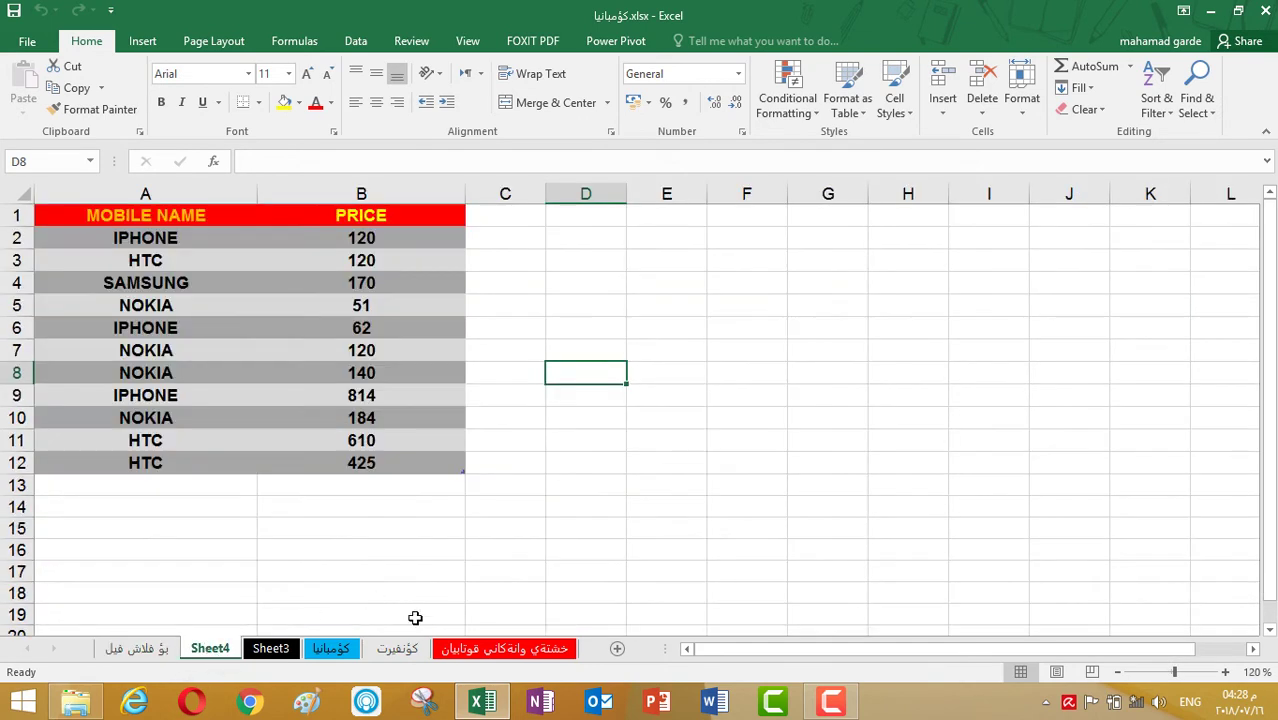
left_click(357, 41)
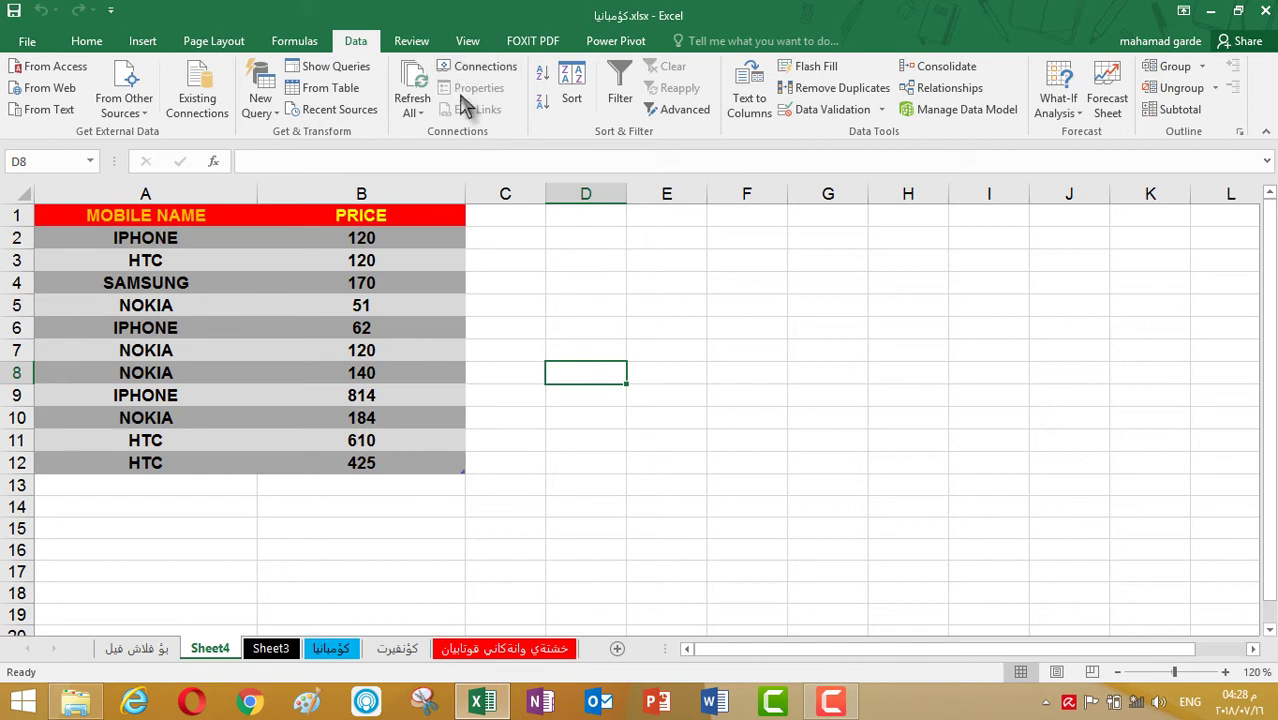
left_click(418, 105)
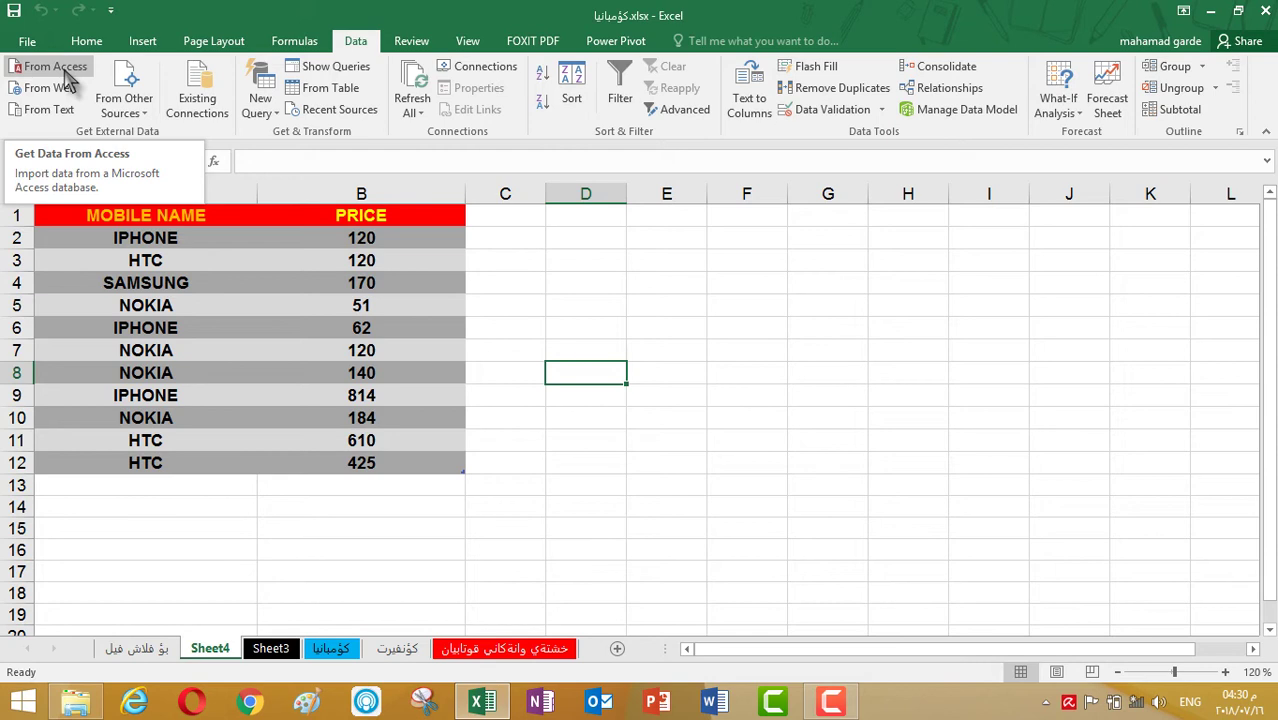
Step: Examine the address choices of a new web query, then close it without importing anything
left_click(48, 88)
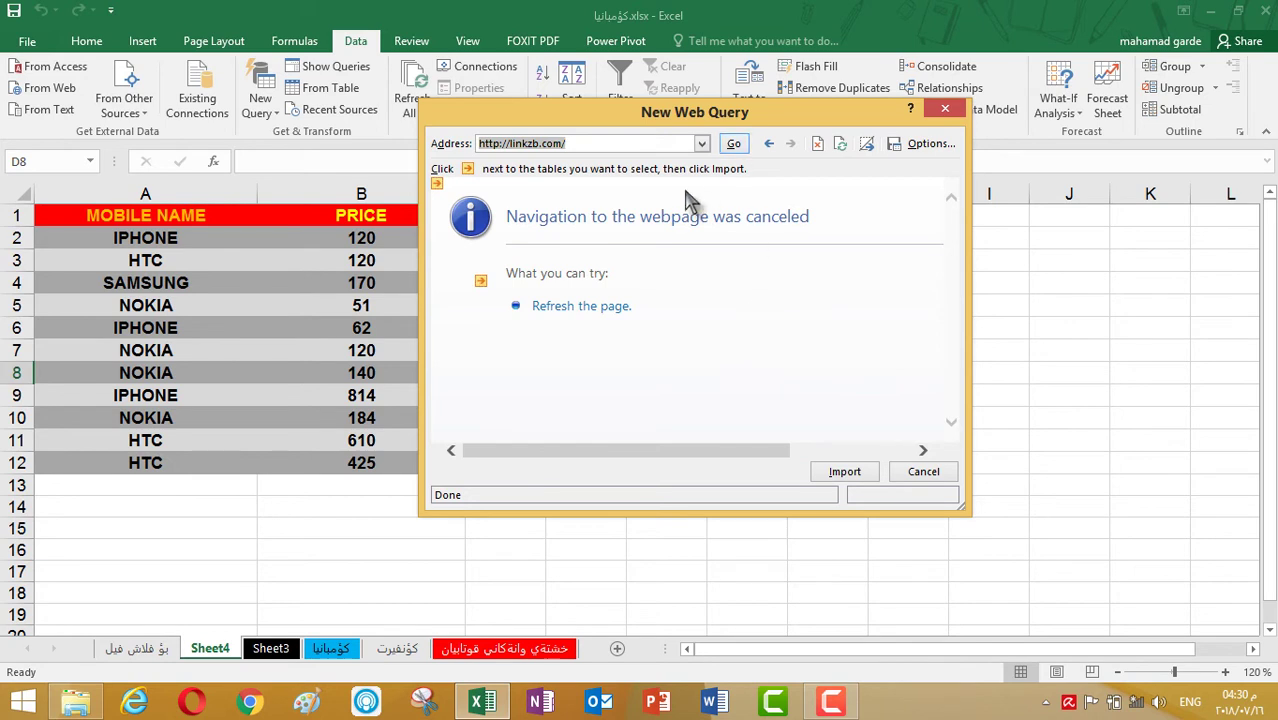
left_click(702, 144)
left_click(702, 144)
left_click(702, 144)
left_click(702, 144)
left_click(945, 109)
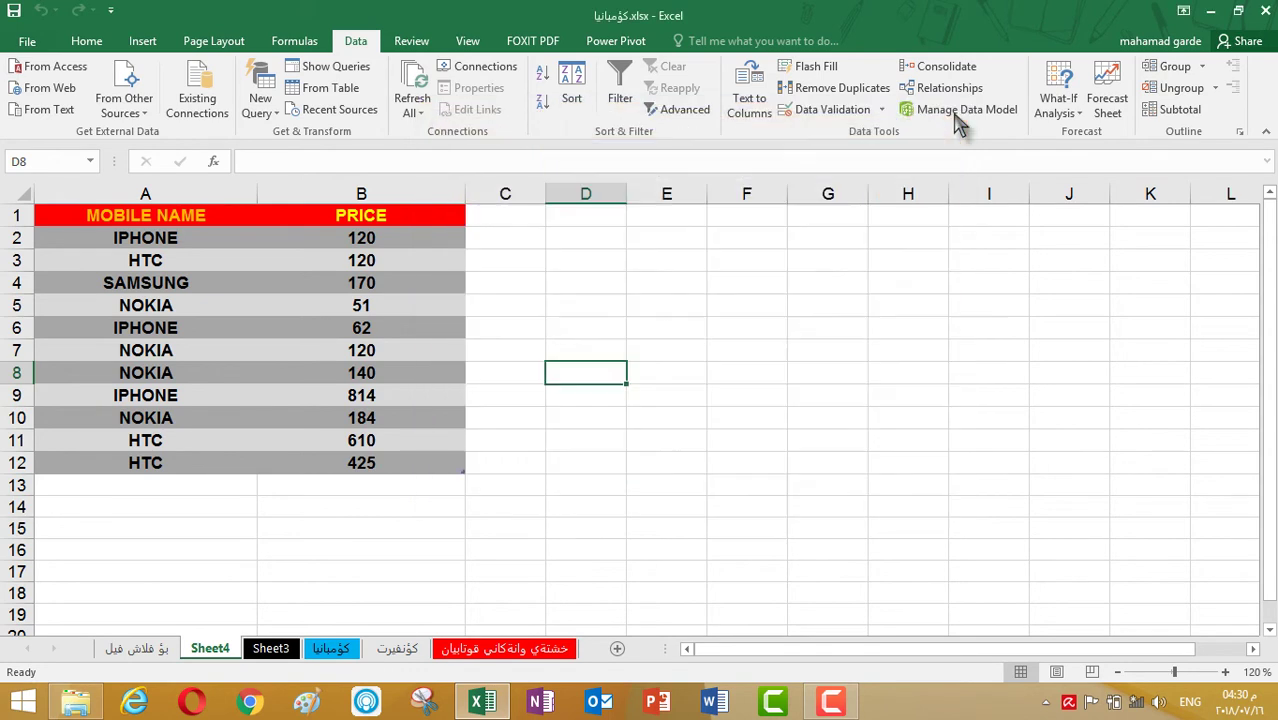
Step: Import the Desktop text file كامستؤ ستؤديؤ كؤدةكان.txt into D8 of Sheet4 as tab-delimited data with General column format
left_click(58, 112)
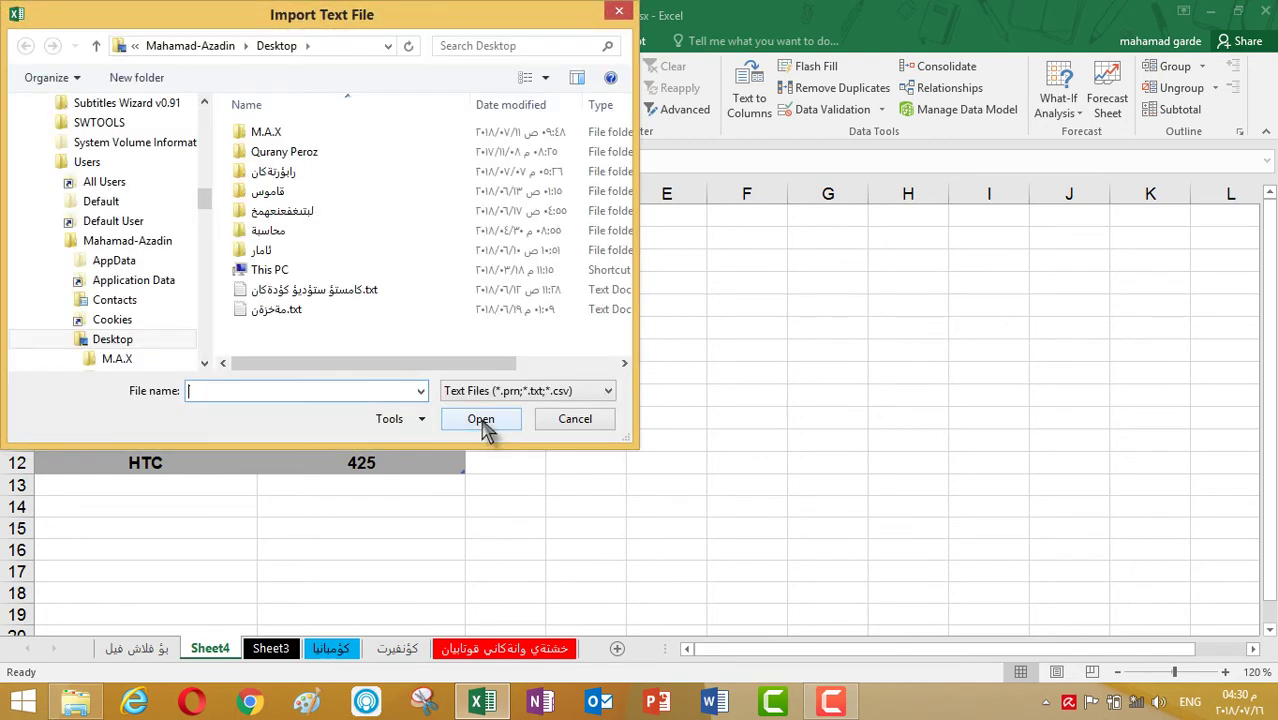
left_click(368, 290)
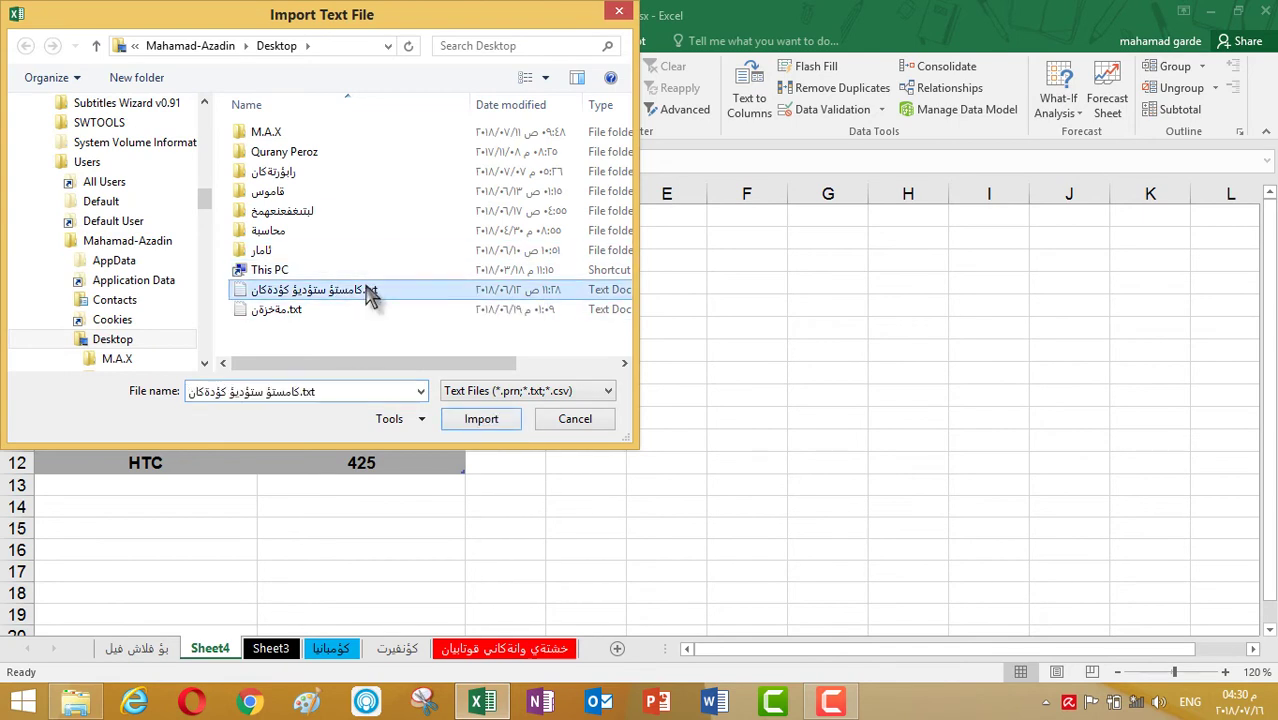
left_click(458, 424)
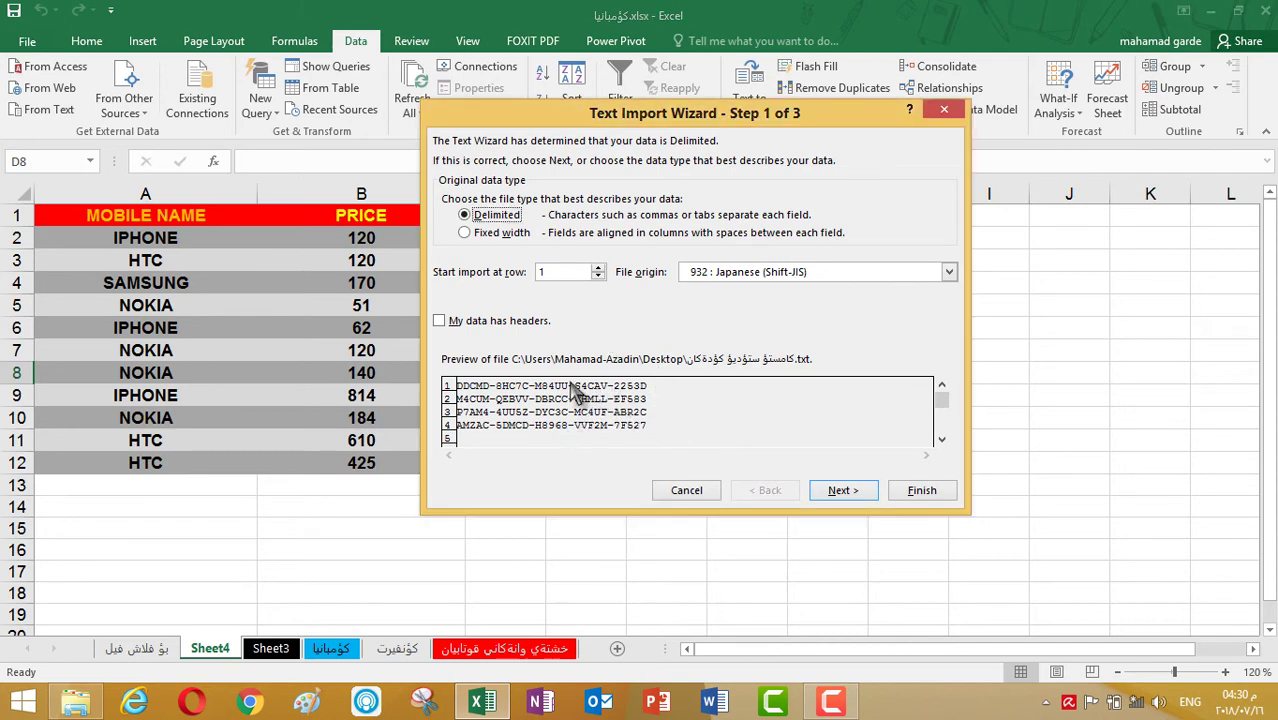
left_click(858, 495)
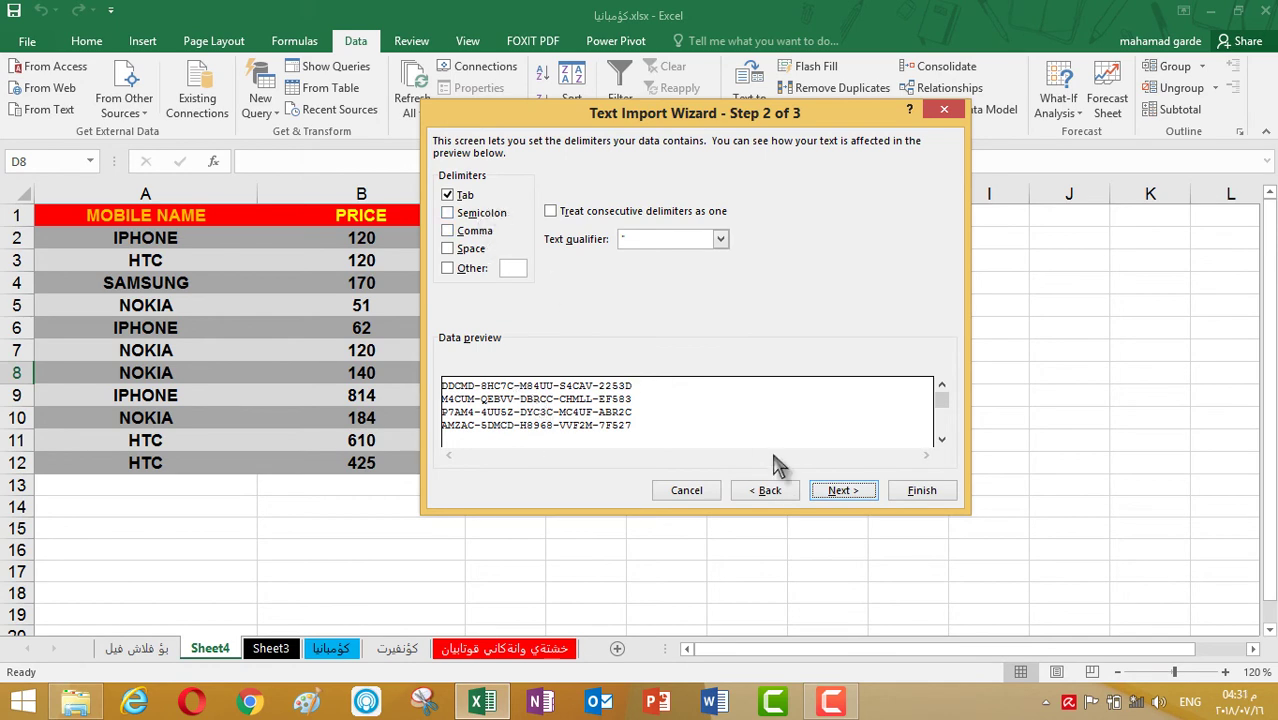
left_click(860, 492)
left_click(922, 491)
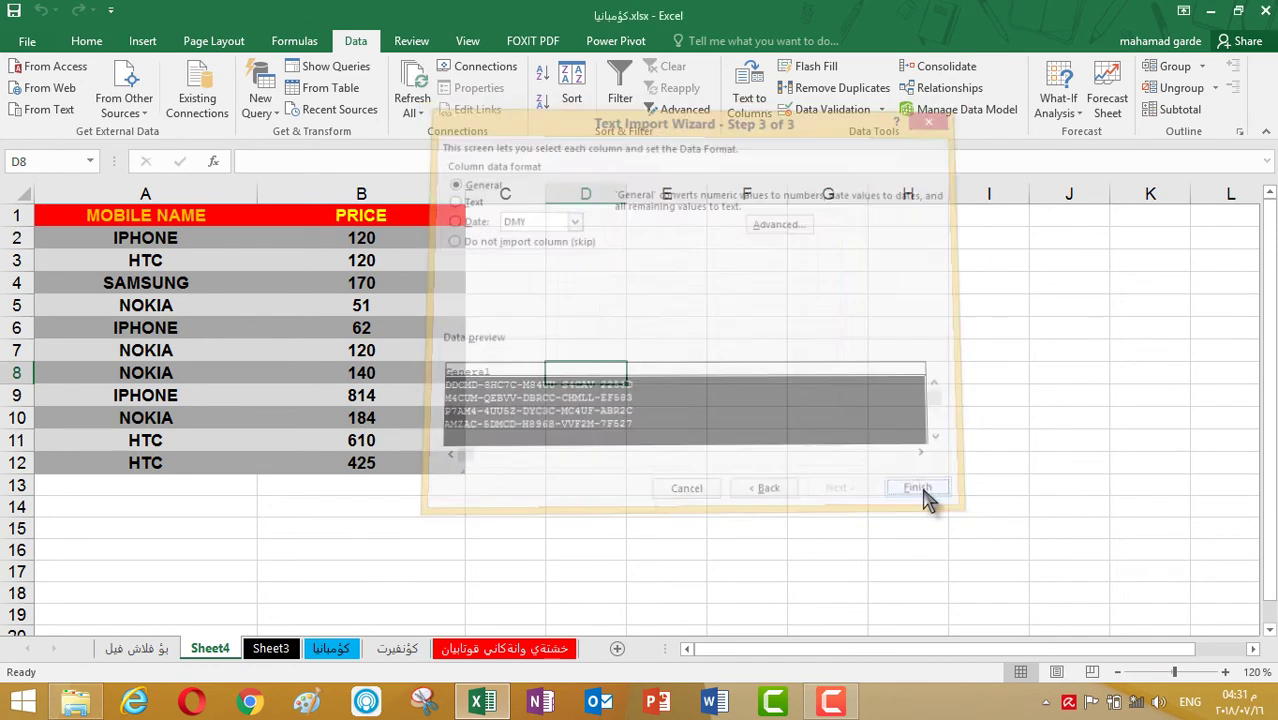
left_click(720, 422)
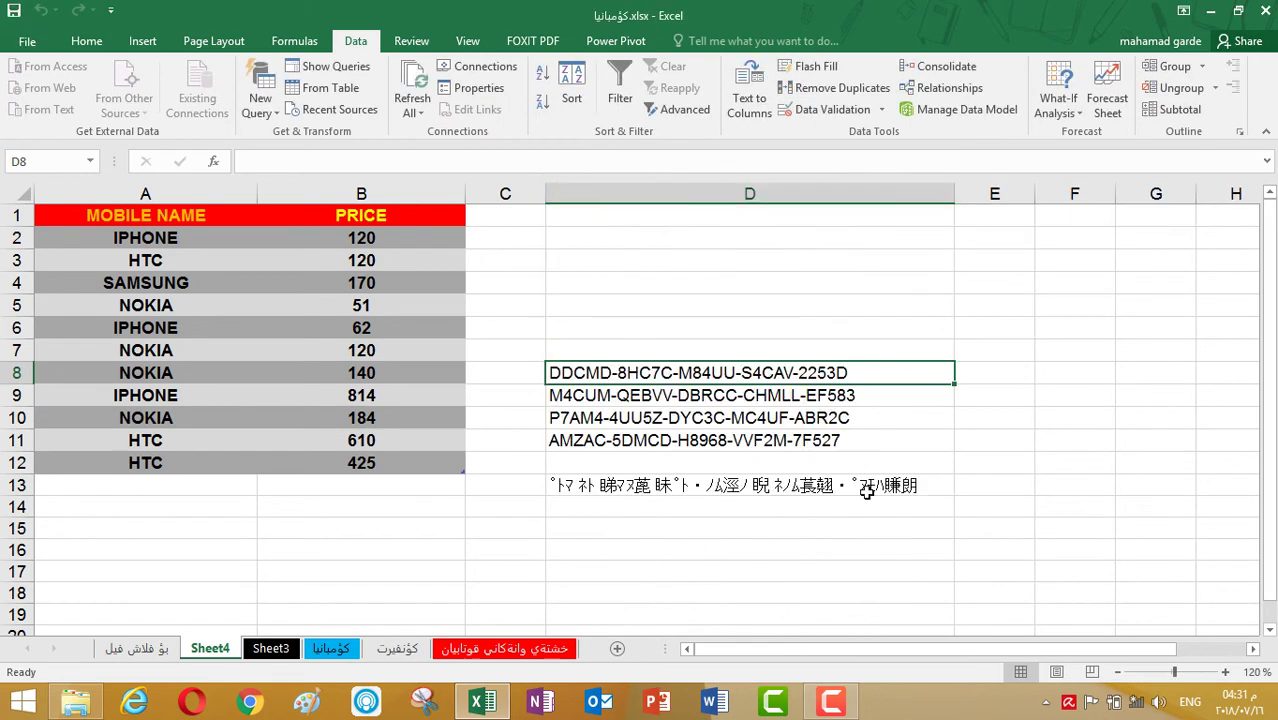
Step: Look over the imported text rows in cells D8 to D13
left_click(762, 440)
left_click(762, 419)
left_click(770, 398)
left_click(777, 375)
left_click(774, 414)
left_click(775, 437)
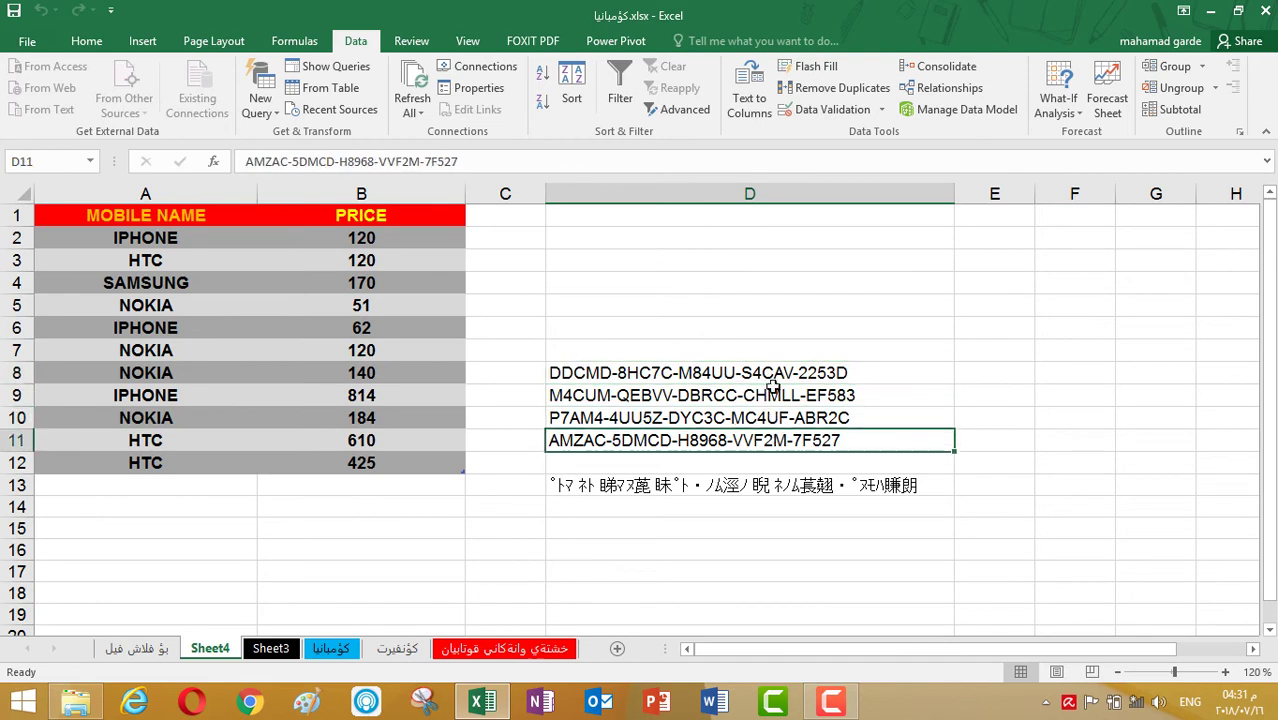
left_click(774, 418)
left_click(775, 373)
left_click(770, 395)
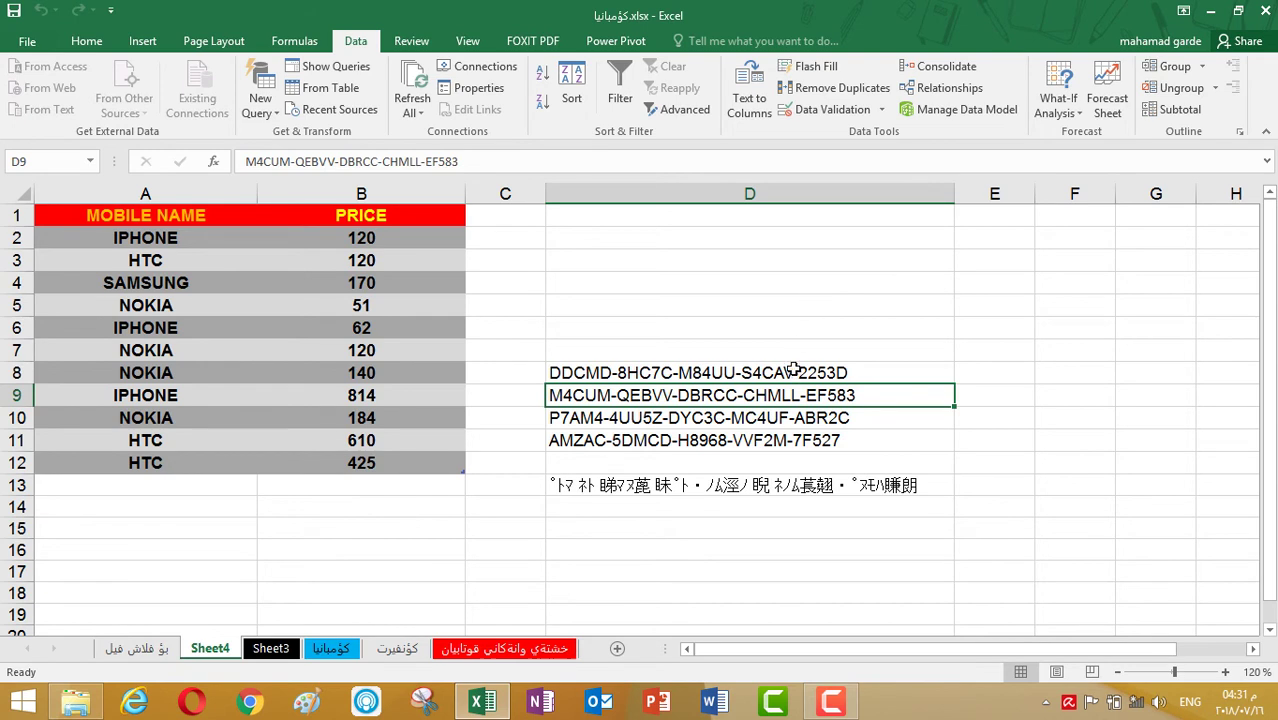
left_click(791, 377)
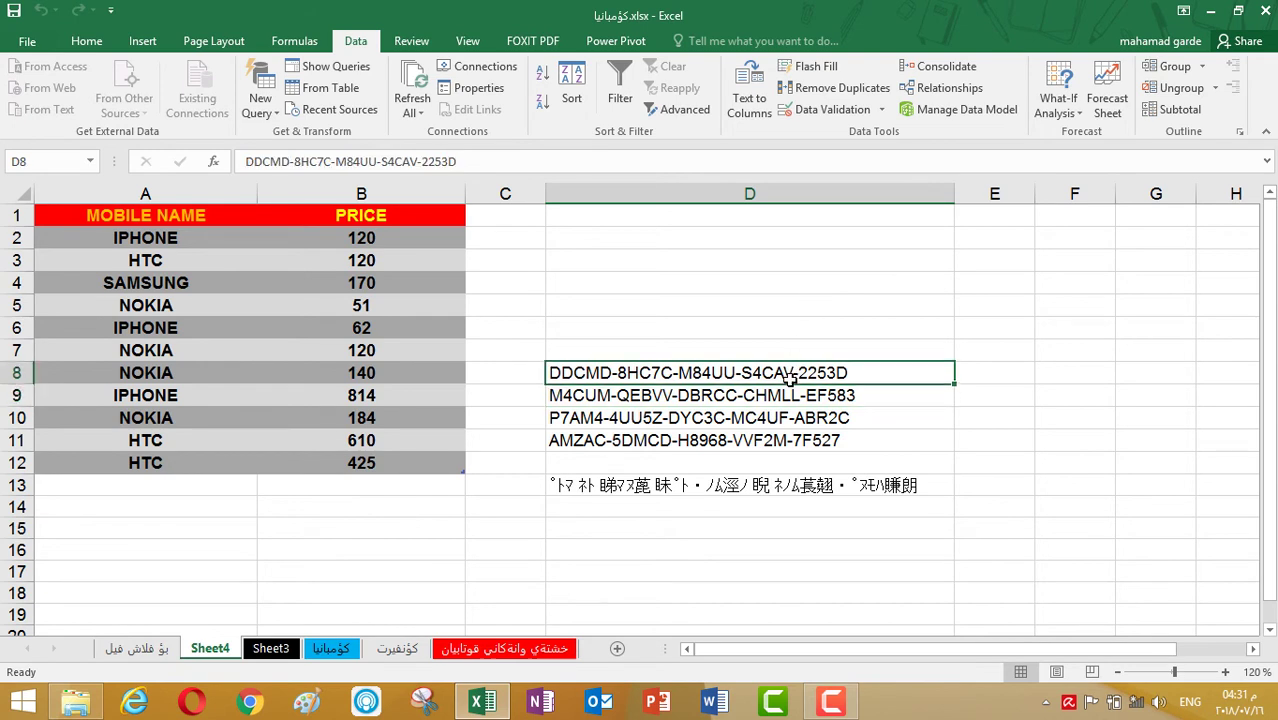
left_click(758, 489)
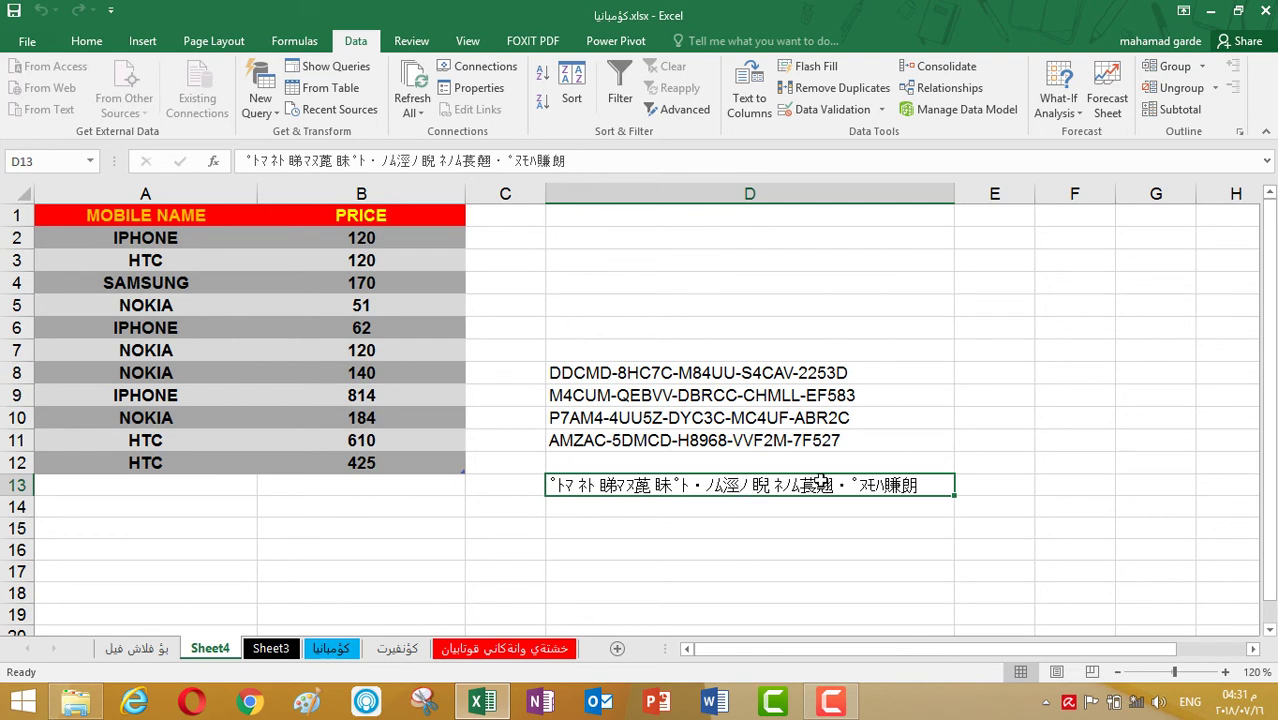
Step: Clear the contents of D8:D16 and delete the query associated with the imported text
left_click_drag(762, 548, 714, 376)
right_click(714, 379)
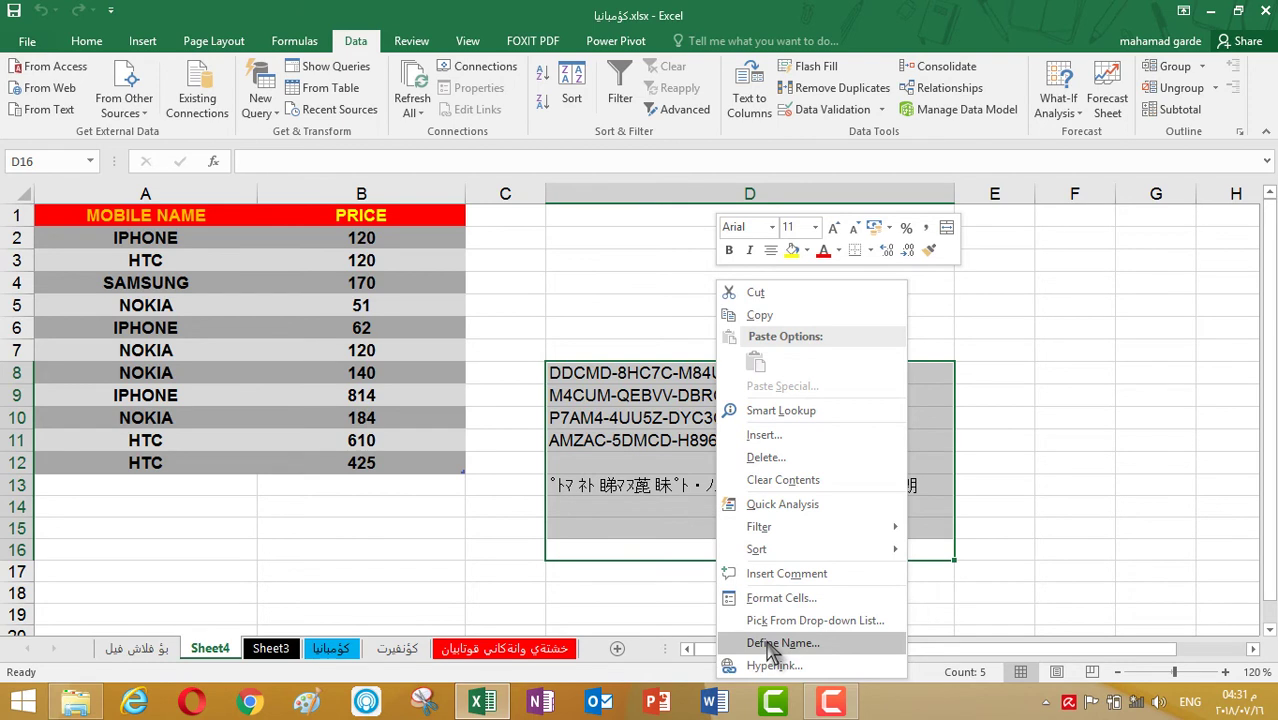
left_click(784, 480)
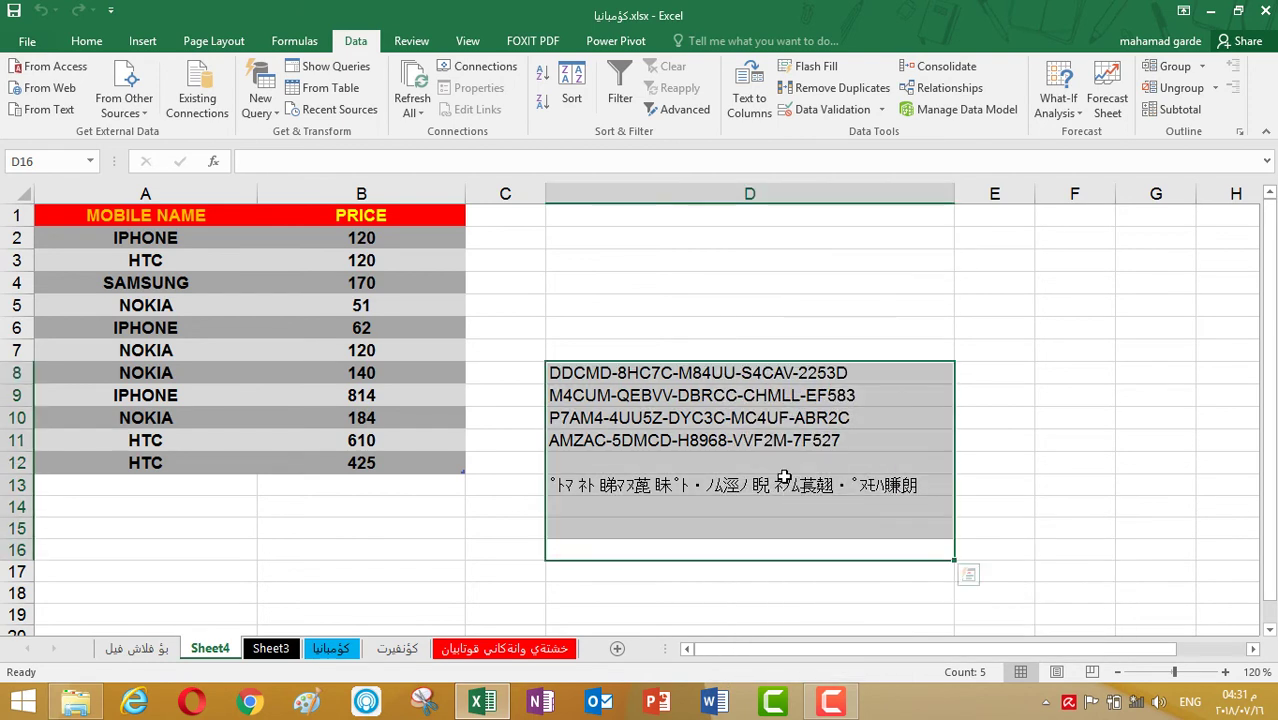
right_click(753, 452)
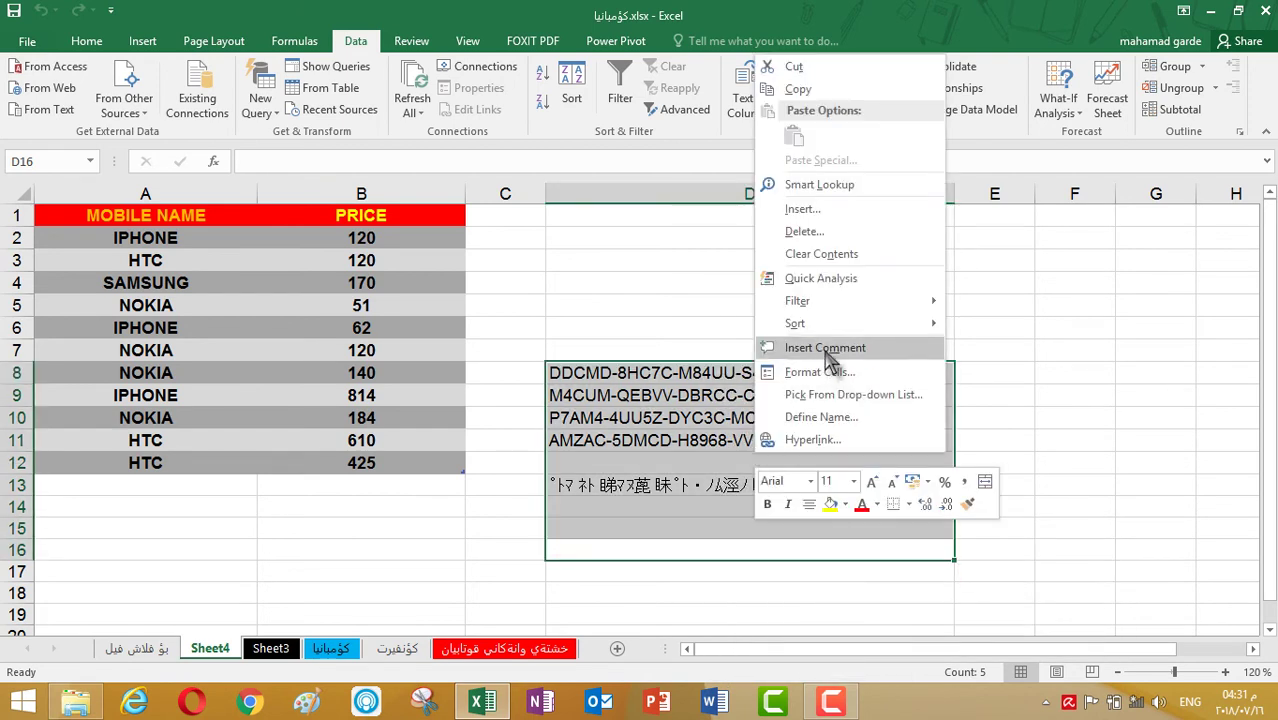
left_click(821, 255)
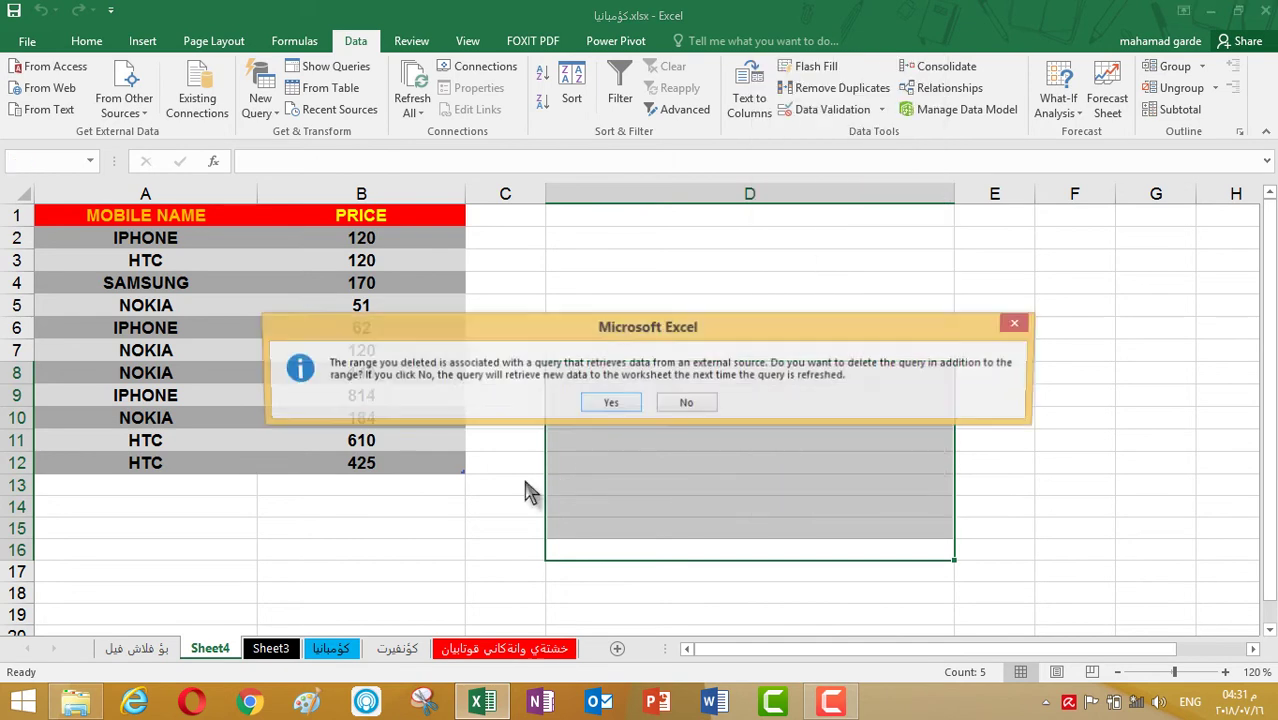
Step: Import the workbook's Table2 from Sheet3 as a table into the existing worksheet at cell D4
left_click(753, 284)
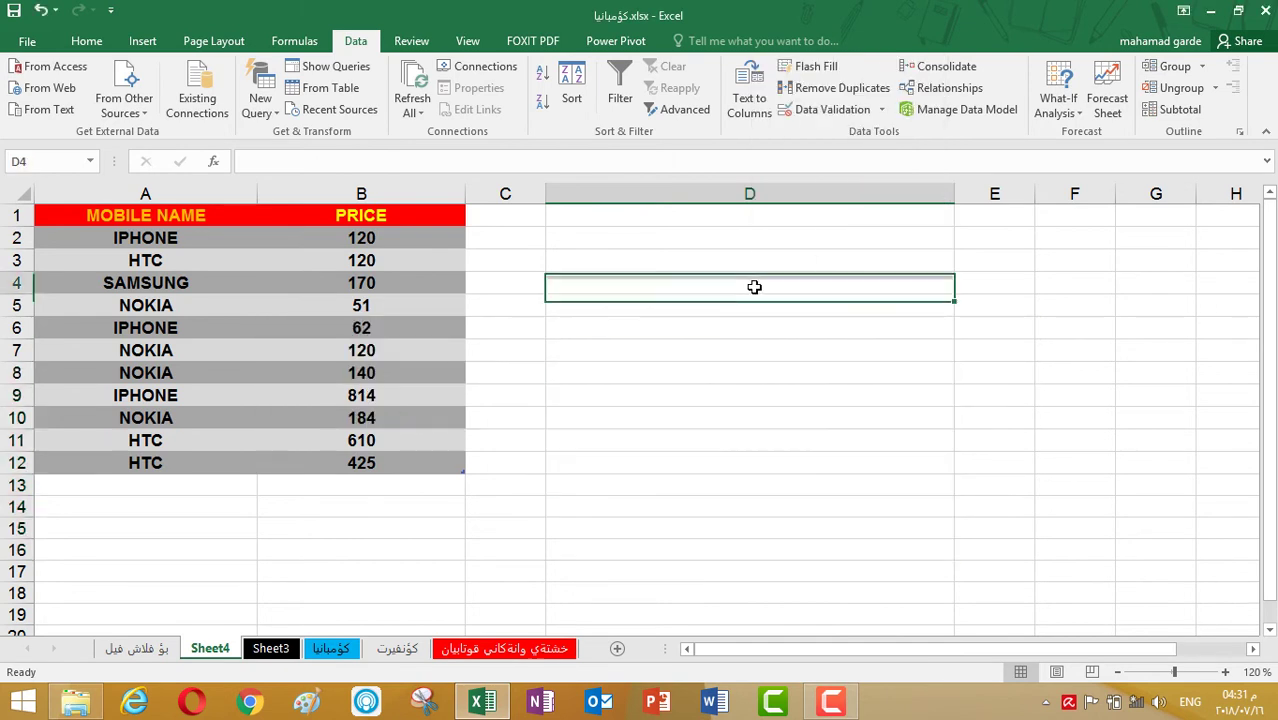
left_click(140, 110)
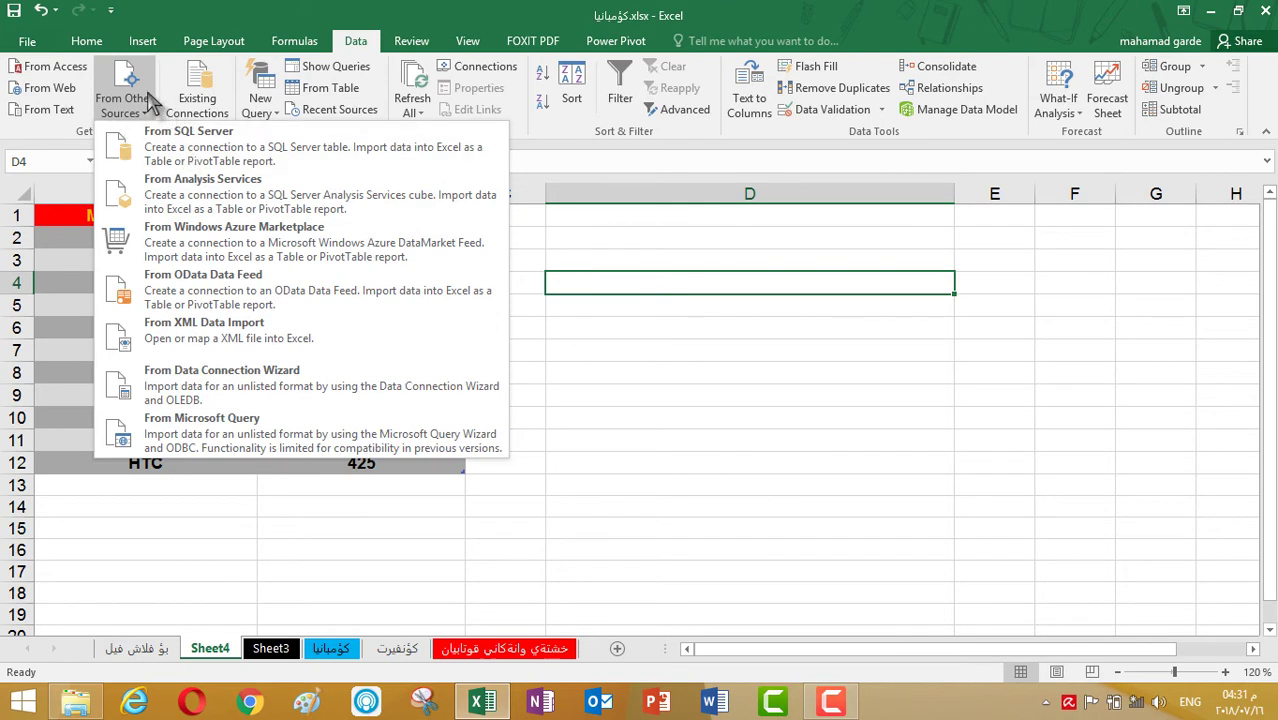
left_click(148, 116)
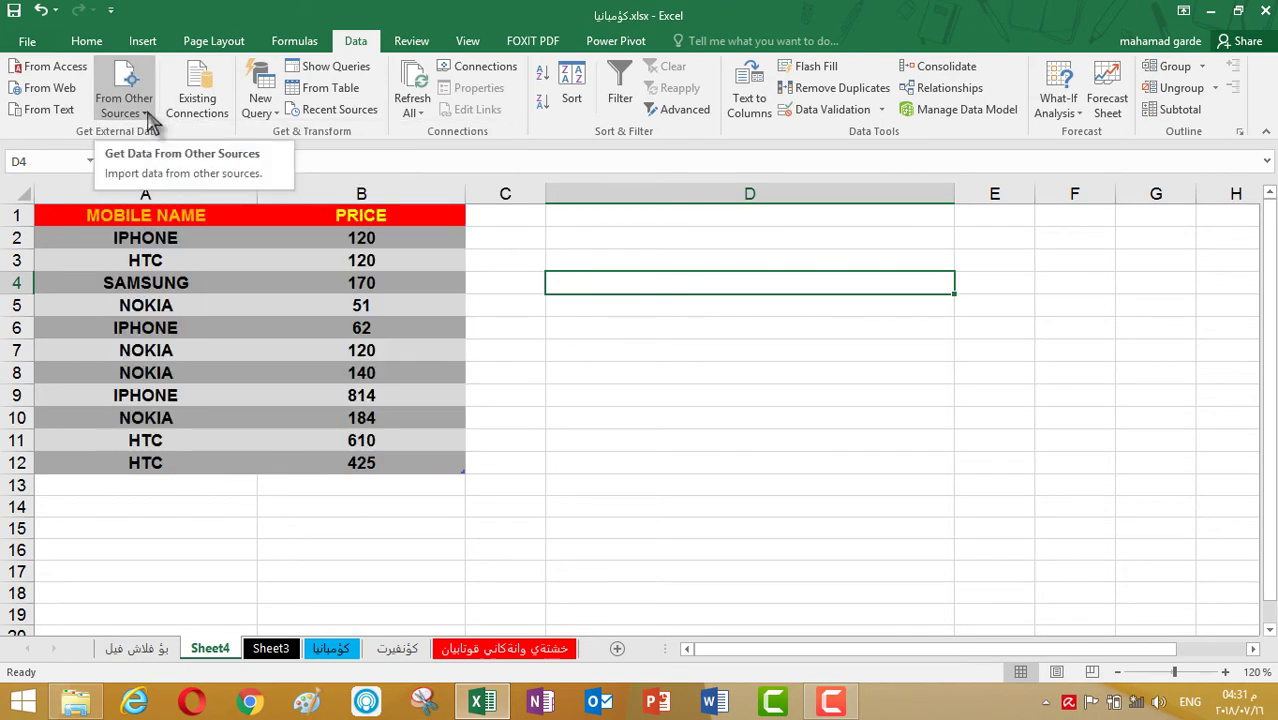
left_click(195, 113)
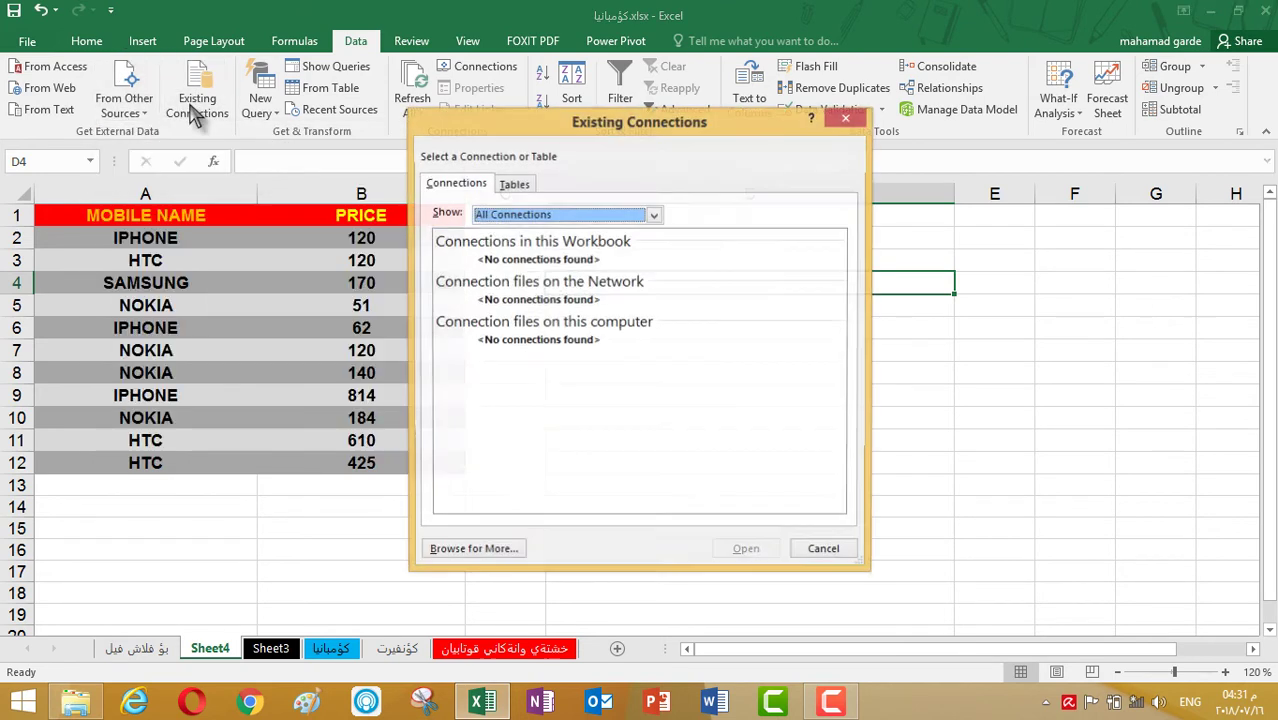
left_click(515, 186)
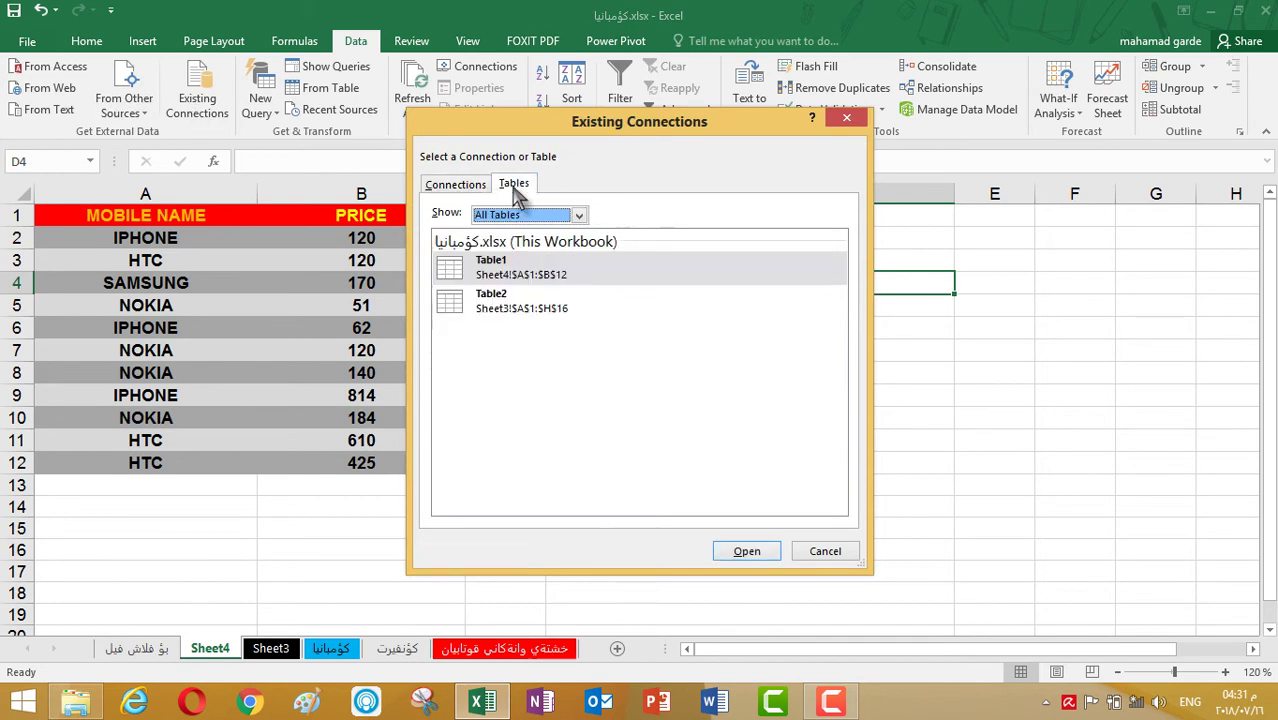
left_click(504, 312)
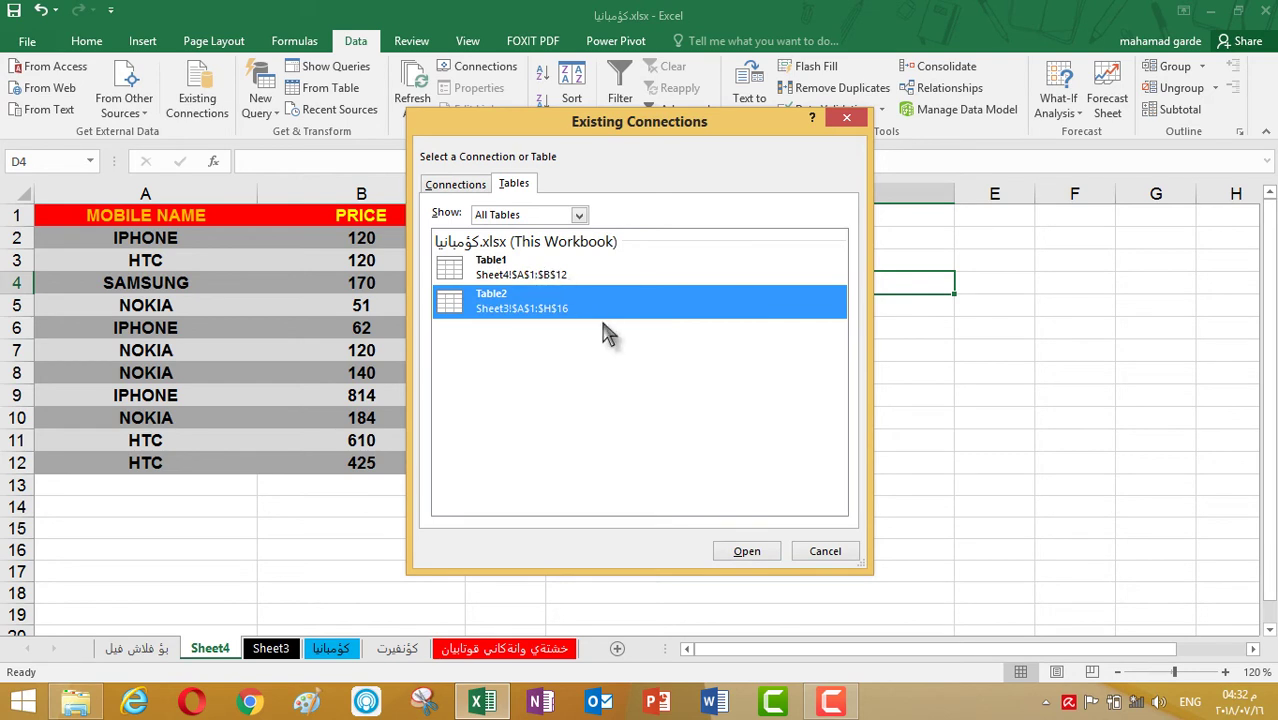
left_click(582, 270)
left_click(530, 302)
left_click(740, 553)
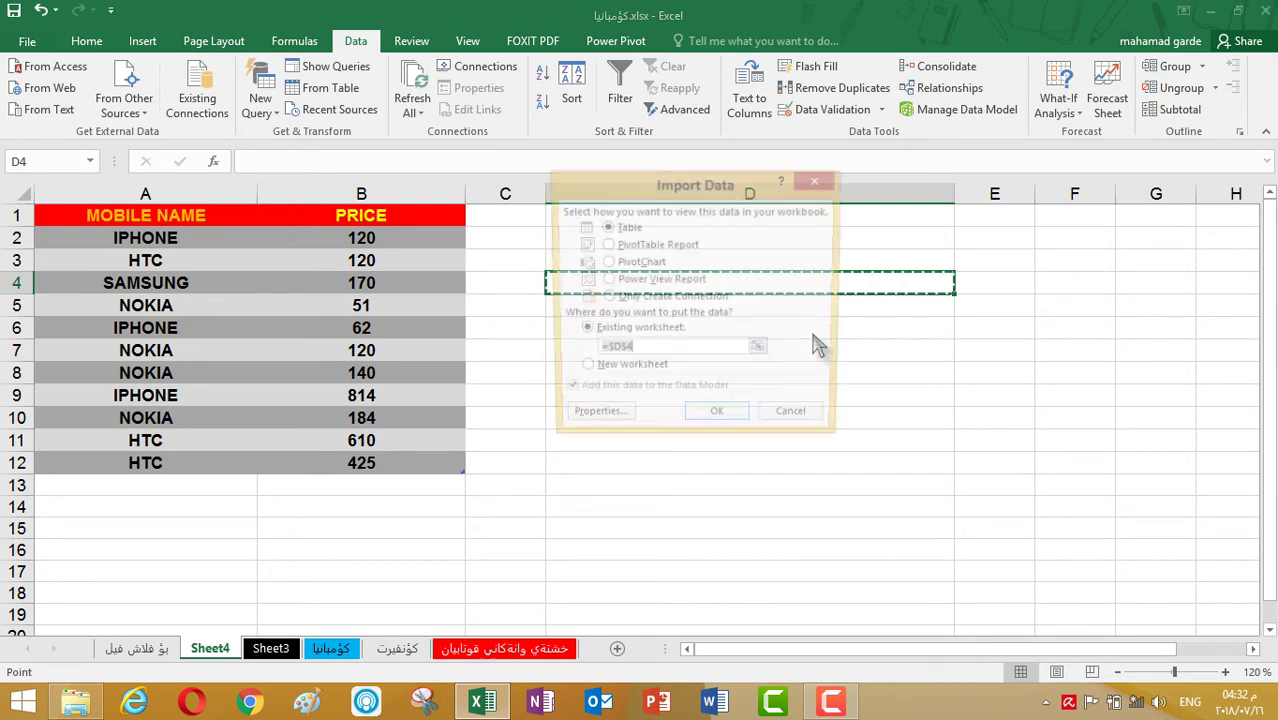
left_click(737, 425)
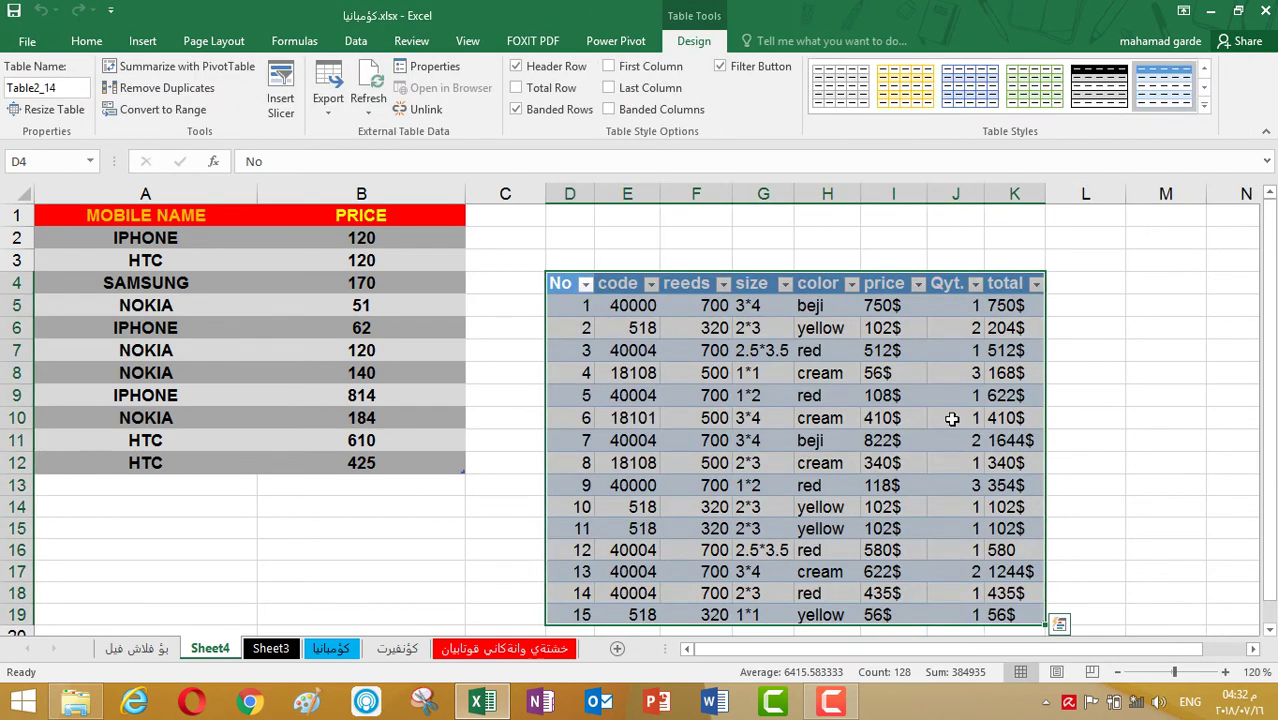
Step: Clear the imported table in D4:K19 and delete its associated query
mouse_move(1272, 372)
left_mouse_down()
mouse_move(1272, 395)
mouse_move(1274, 357)
left_mouse_up()
right_click(840, 484)
key("Escape")
right_click(841, 382)
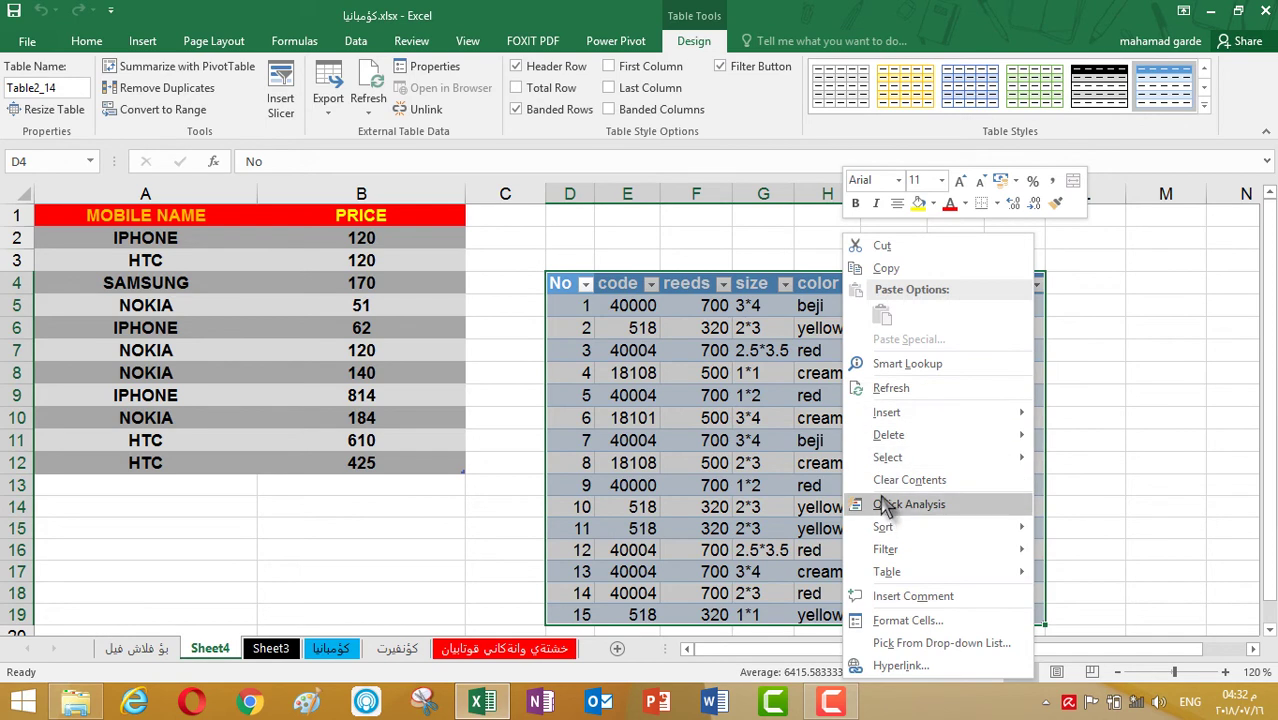
left_click(905, 480)
left_click(611, 404)
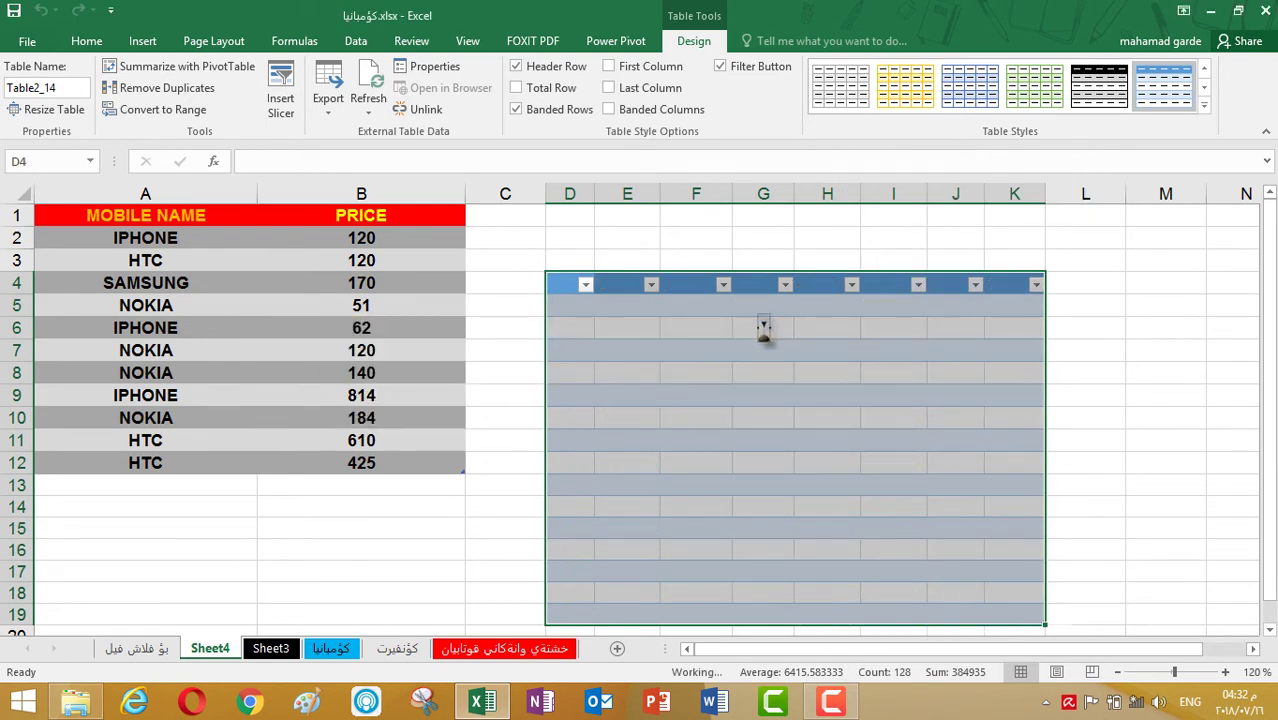
left_click(773, 321)
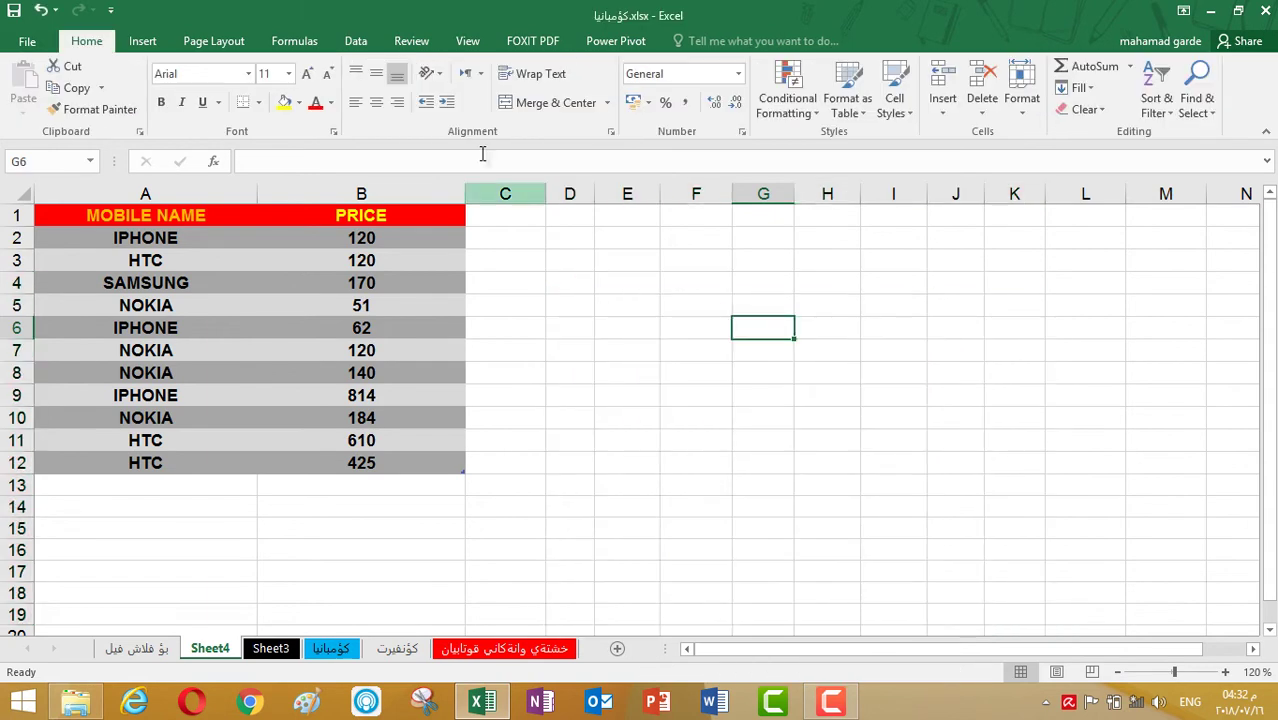
Step: Refresh all of the workbook's external data connections at once
left_click(355, 44)
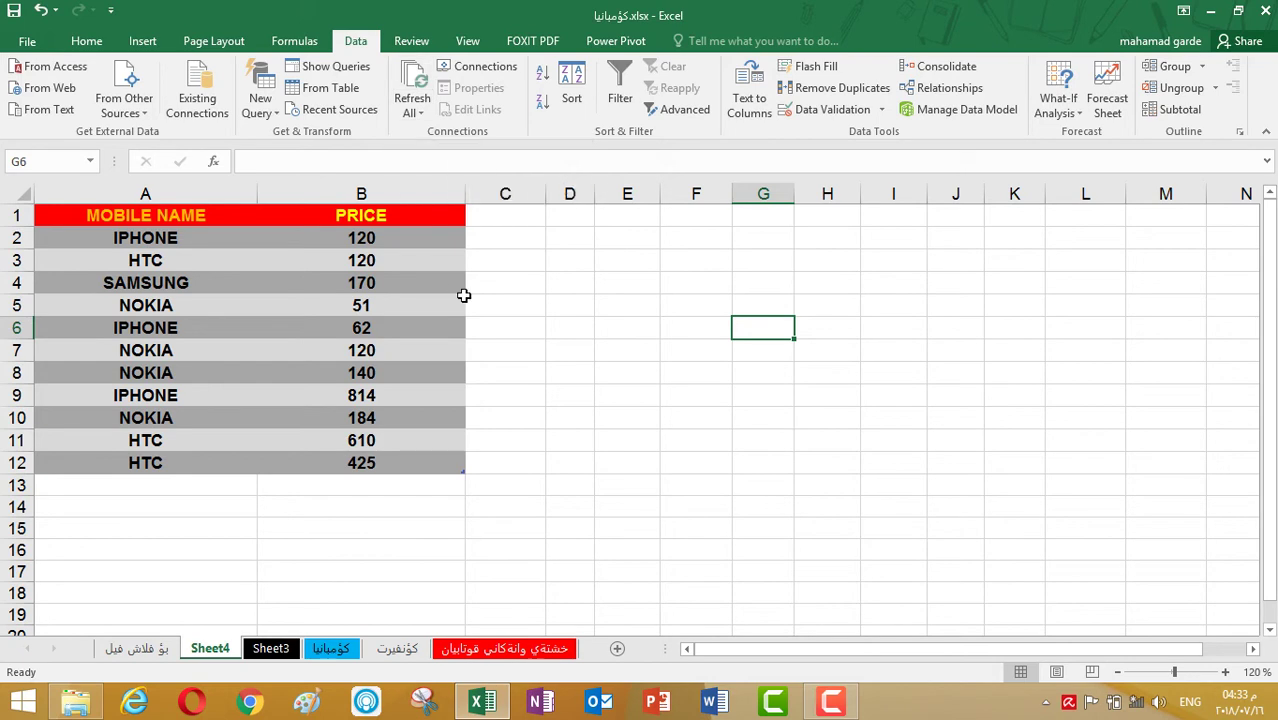
left_click(424, 113)
left_click(424, 113)
left_click(424, 113)
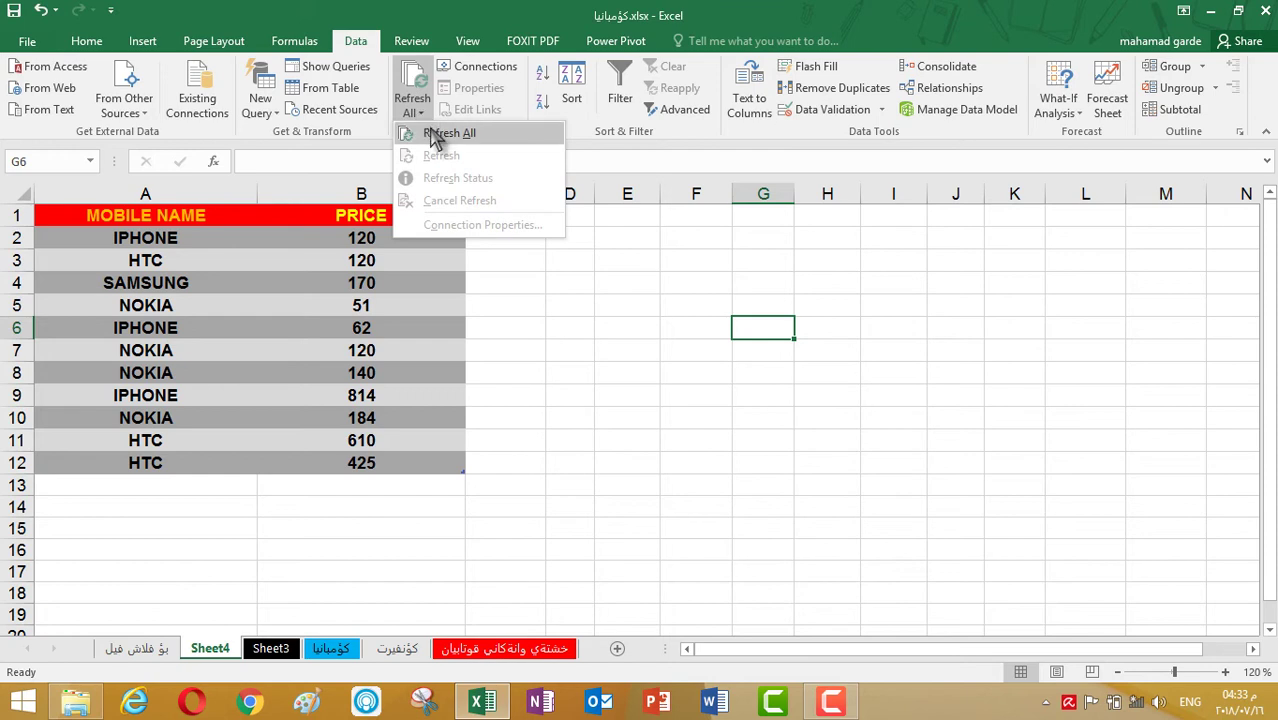
left_click(436, 137)
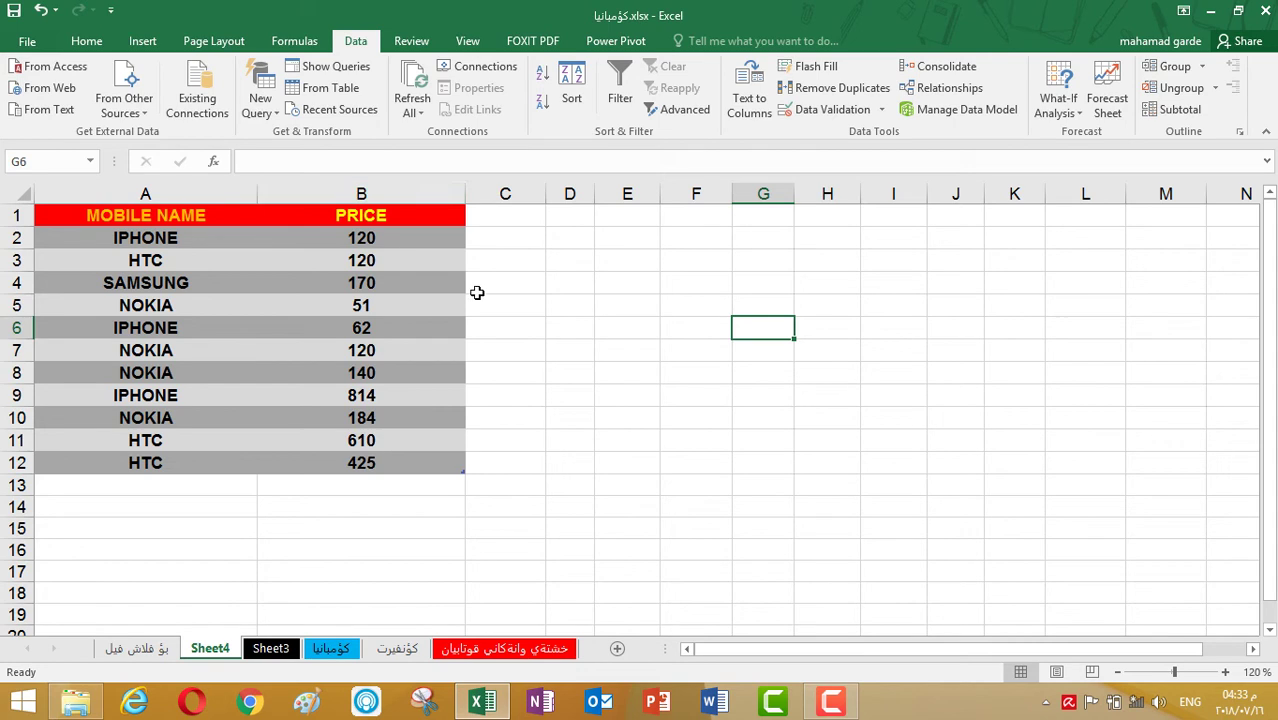
Step: Sort the comma-separated names in A1:A5 on their sheet from A to Z, followed by Z to A
left_click(395, 214)
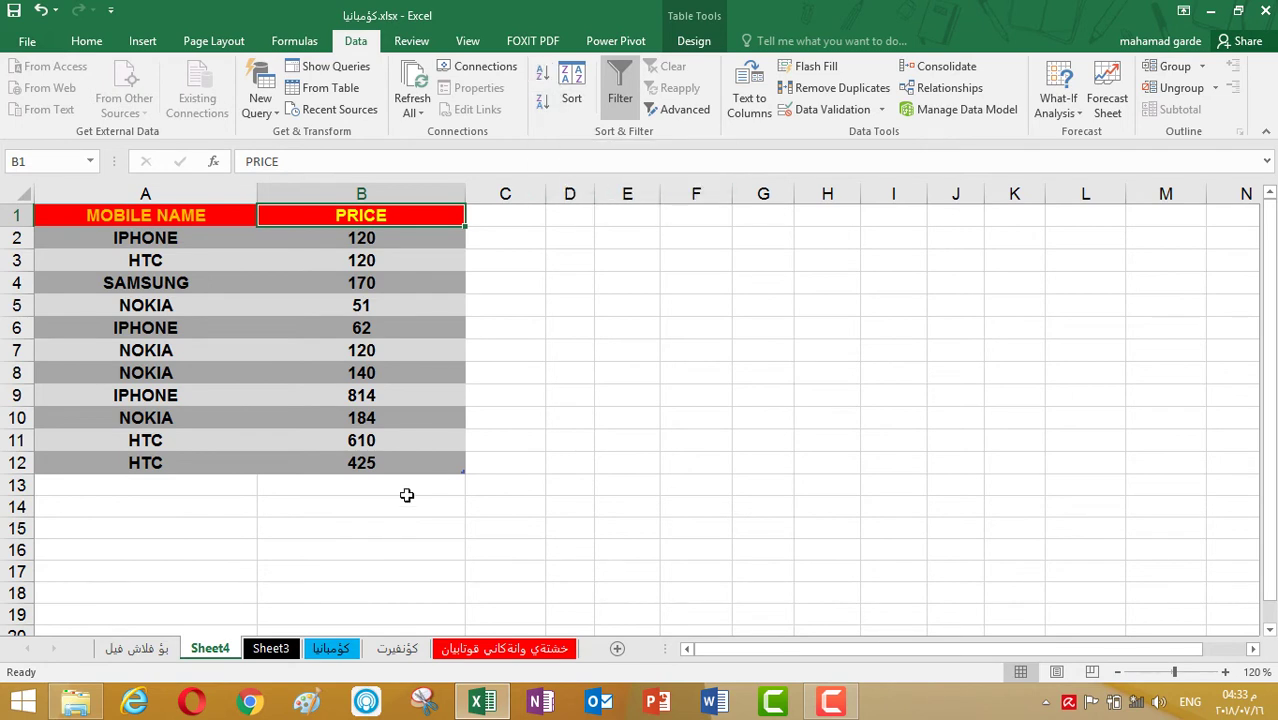
left_click(275, 648)
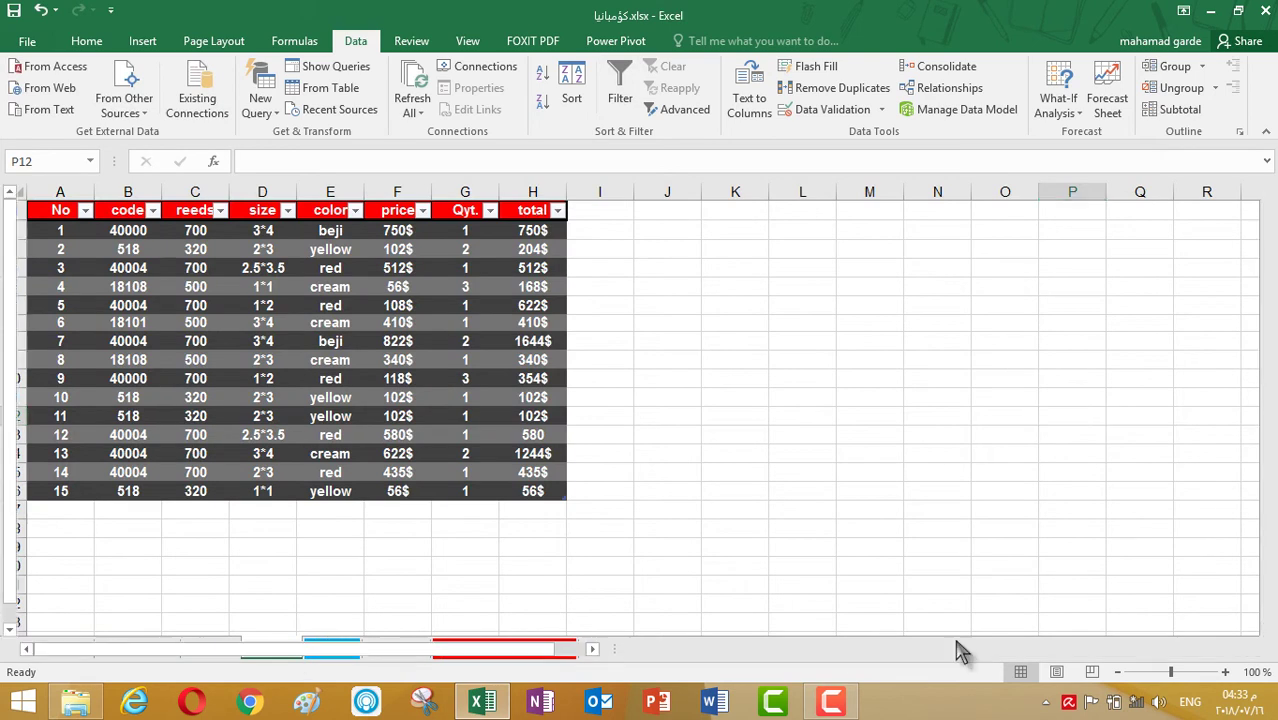
left_click(333, 649)
left_click(884, 649)
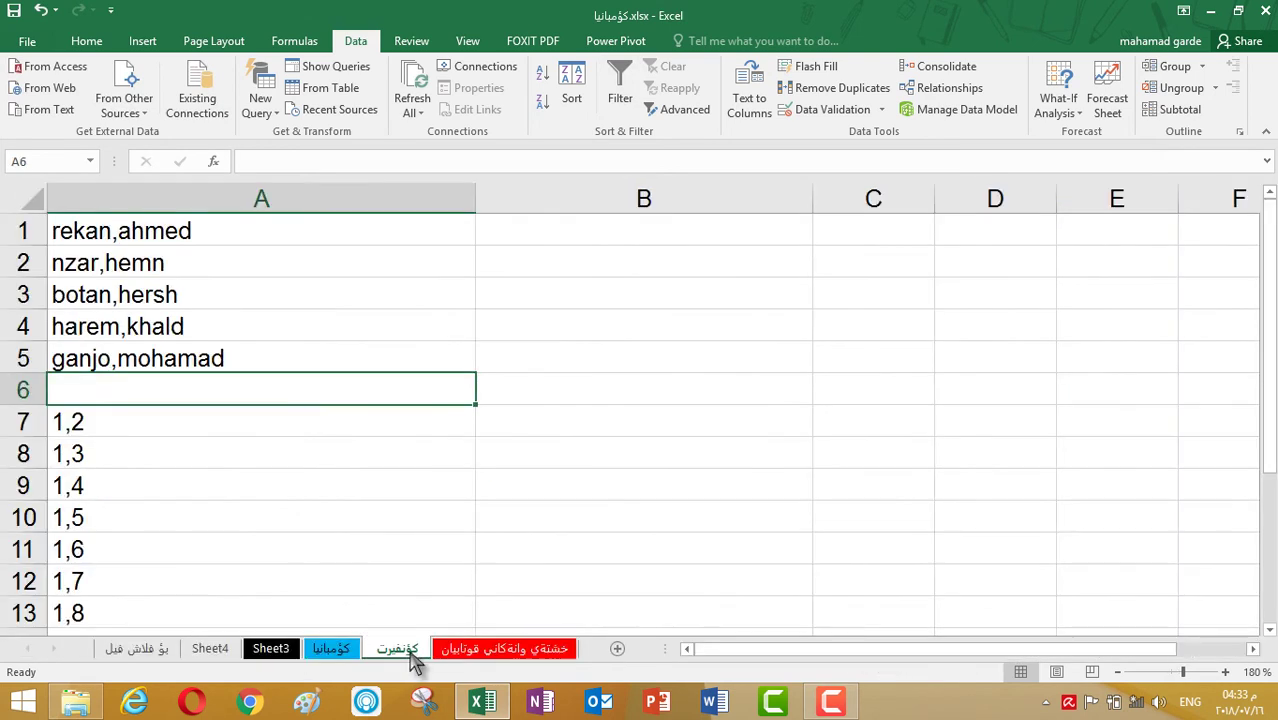
left_click_drag(263, 231, 256, 360)
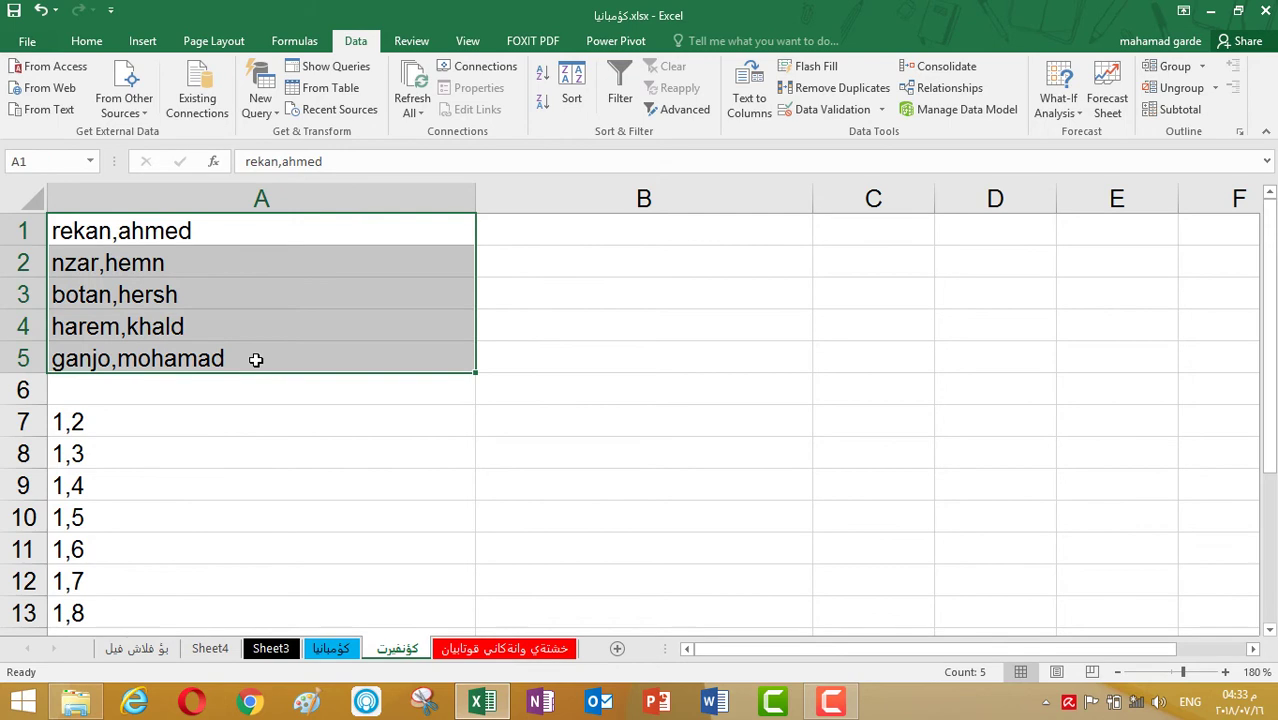
left_click(542, 76)
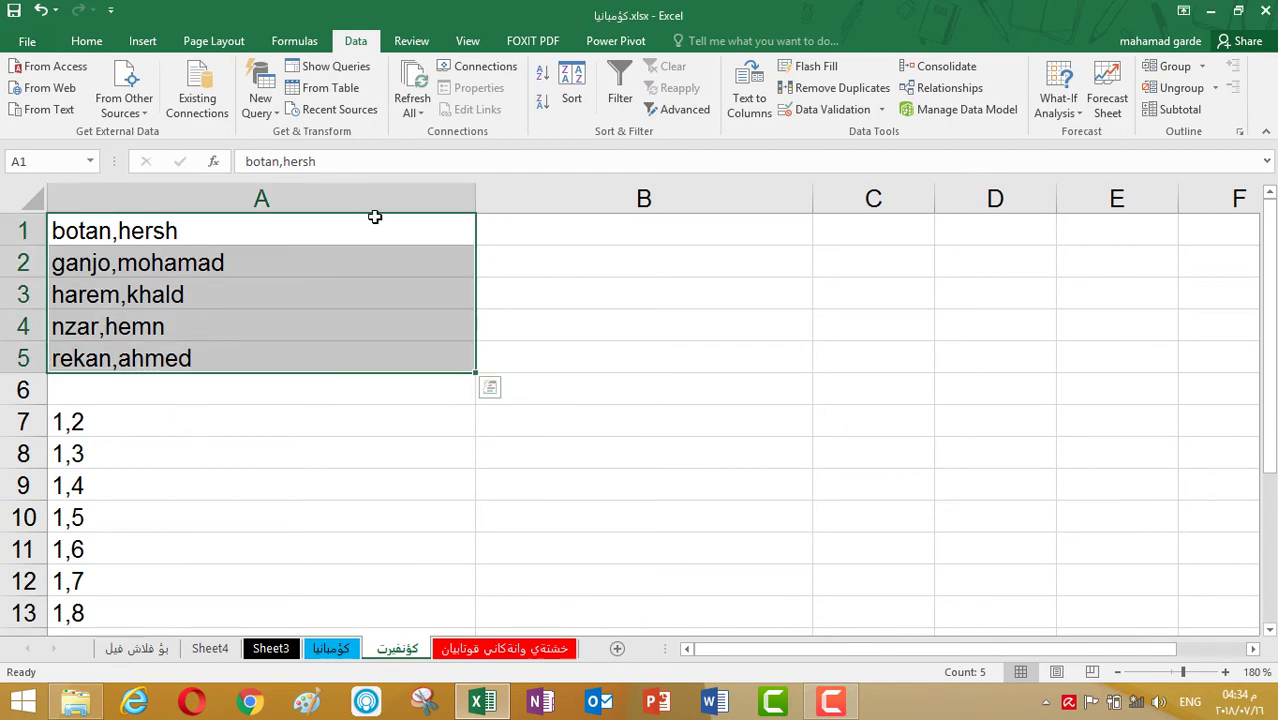
left_click(542, 104)
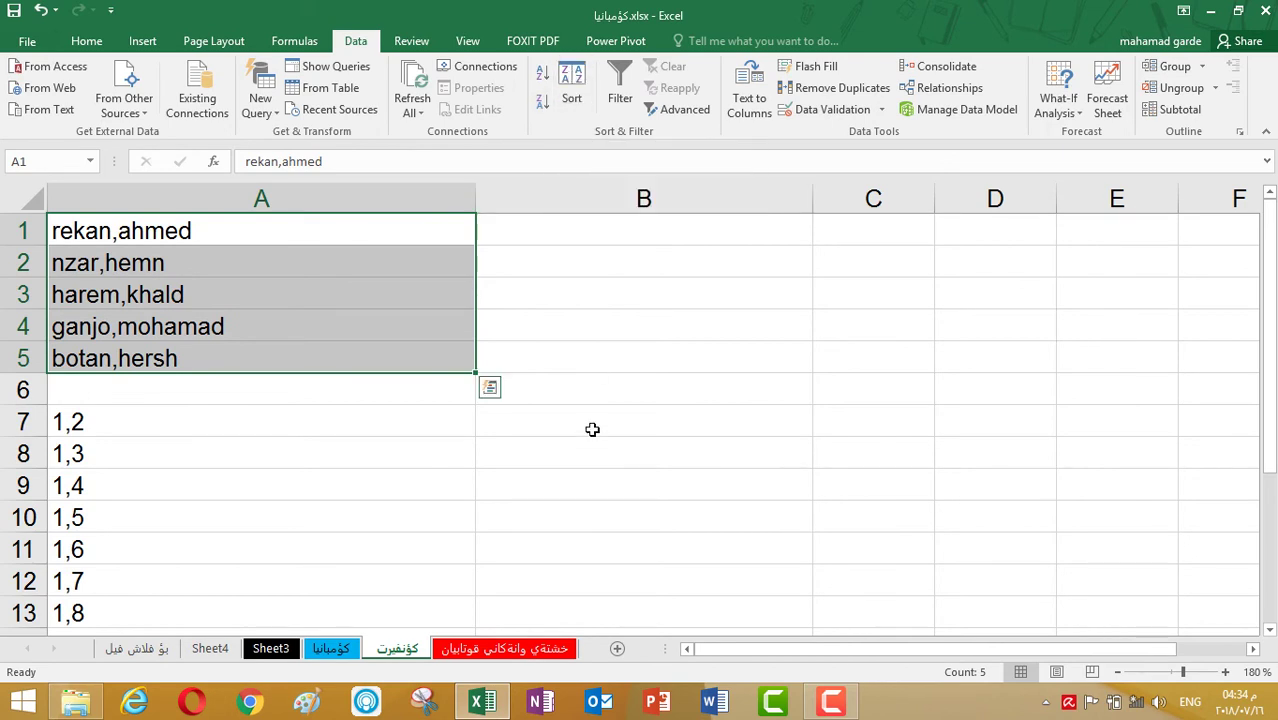
Step: Examine the custom Sort settings for A1:A5, including the available sort columns, and leave them without sorting
left_click(574, 80)
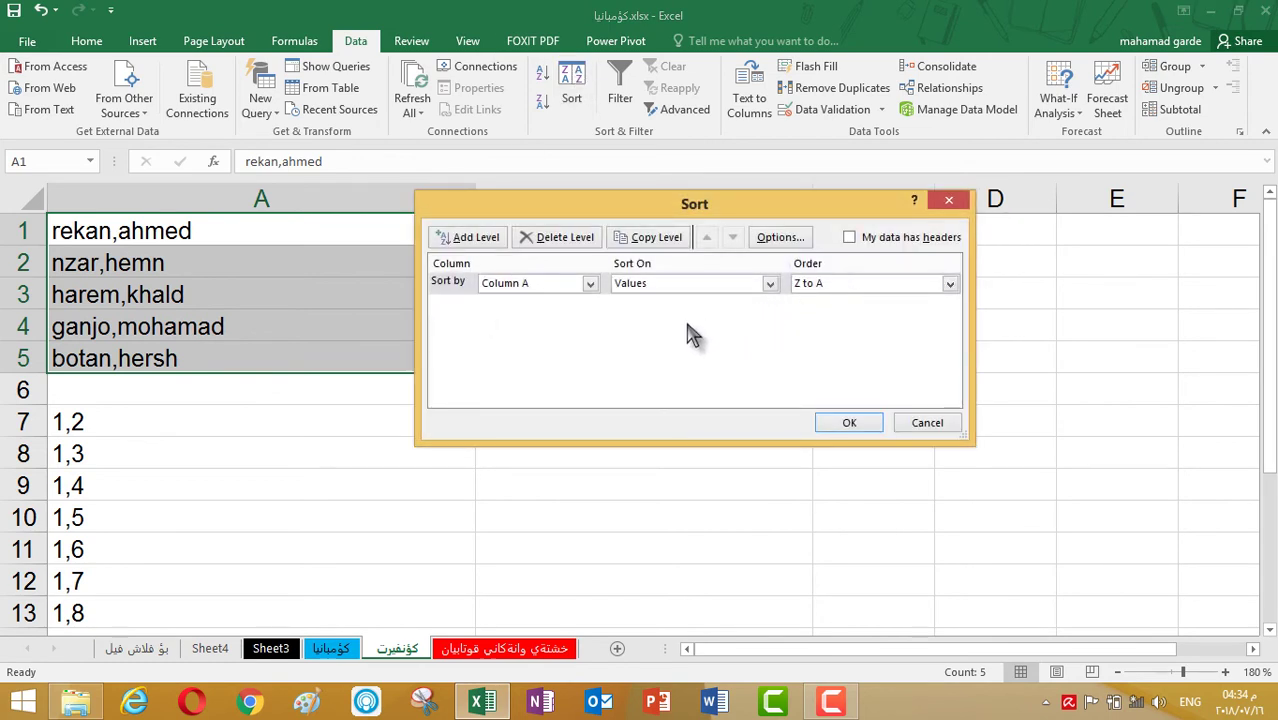
left_click(591, 285)
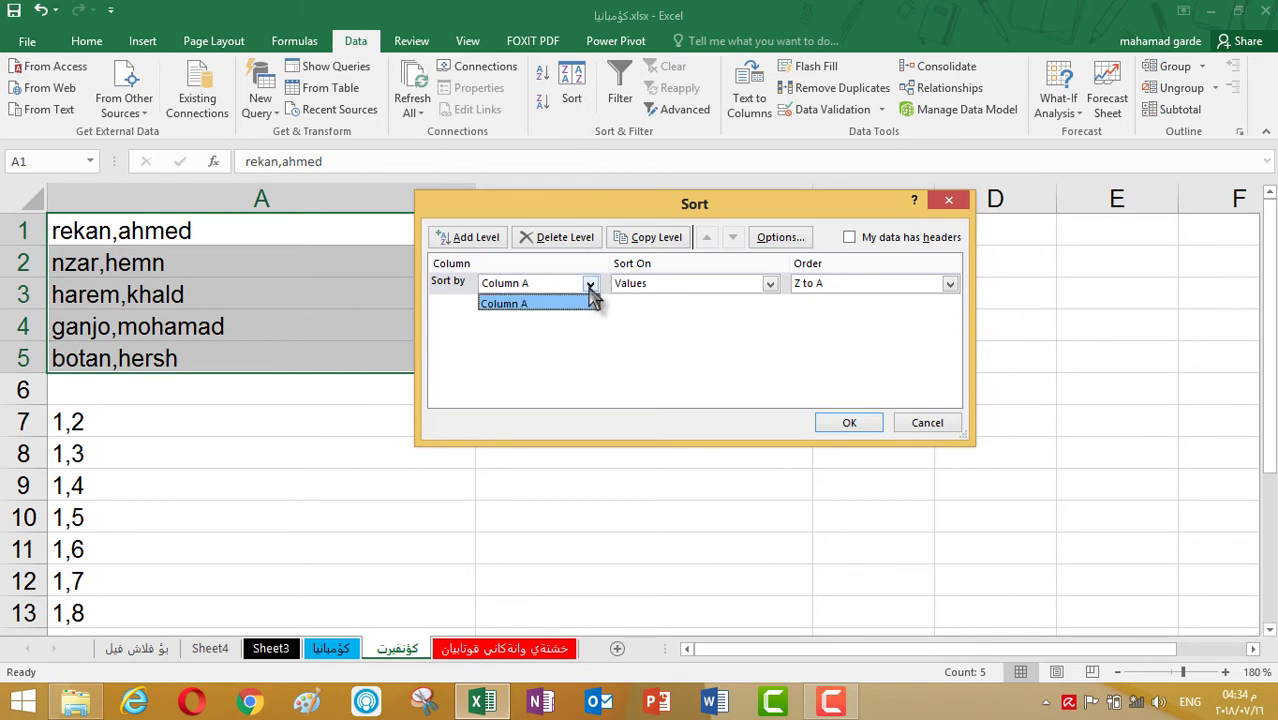
left_click(588, 300)
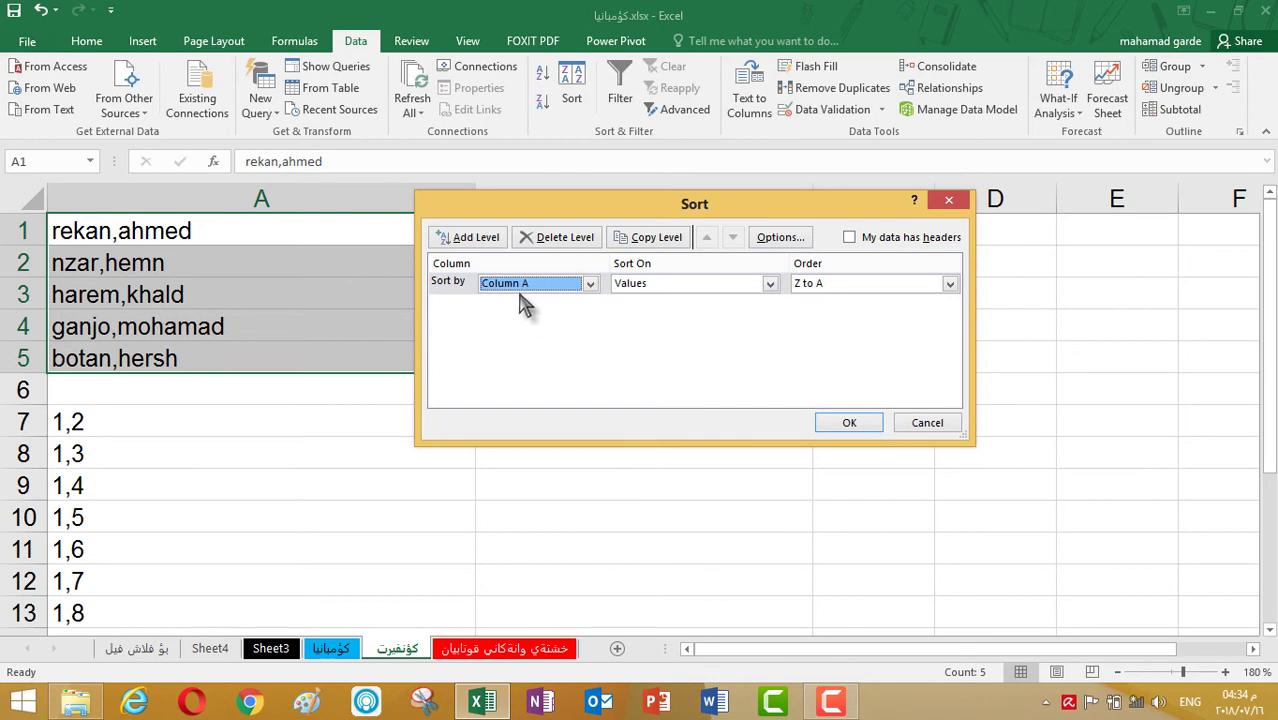
left_click(948, 201)
Step: Switch to Sheet3 and select all data rows of its table, A2:H16
left_click(340, 652)
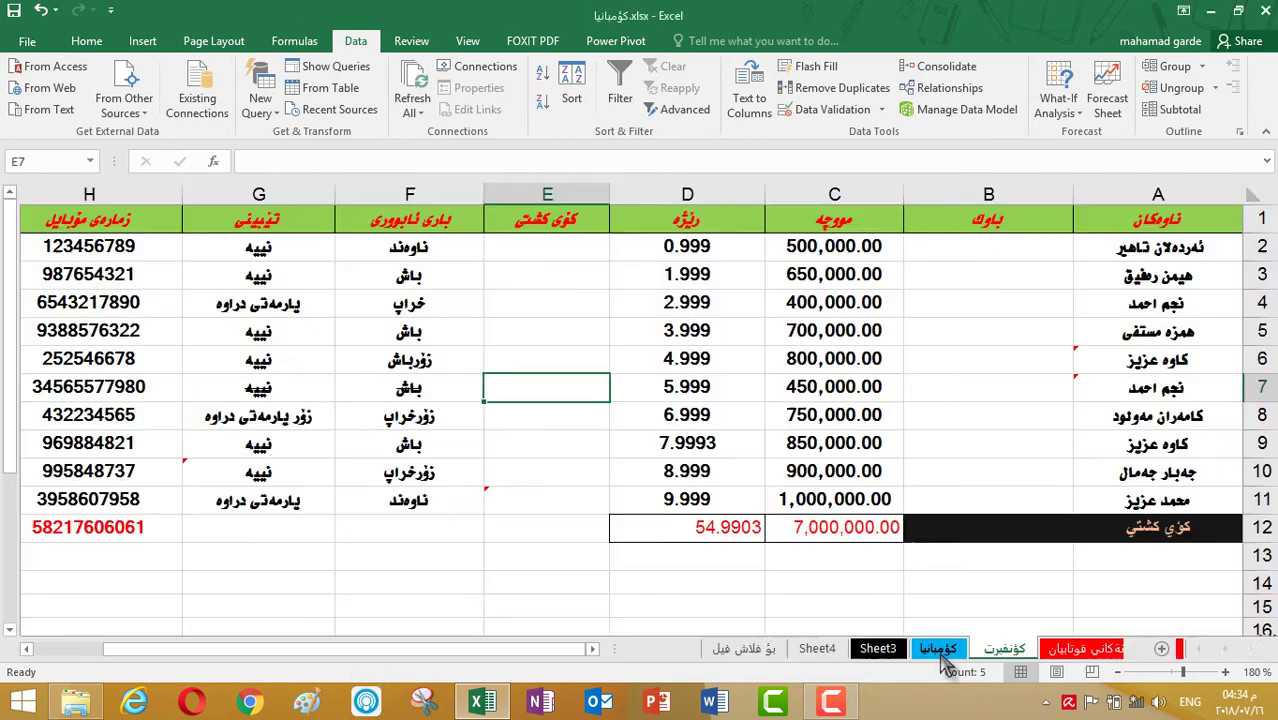
left_click(395, 652)
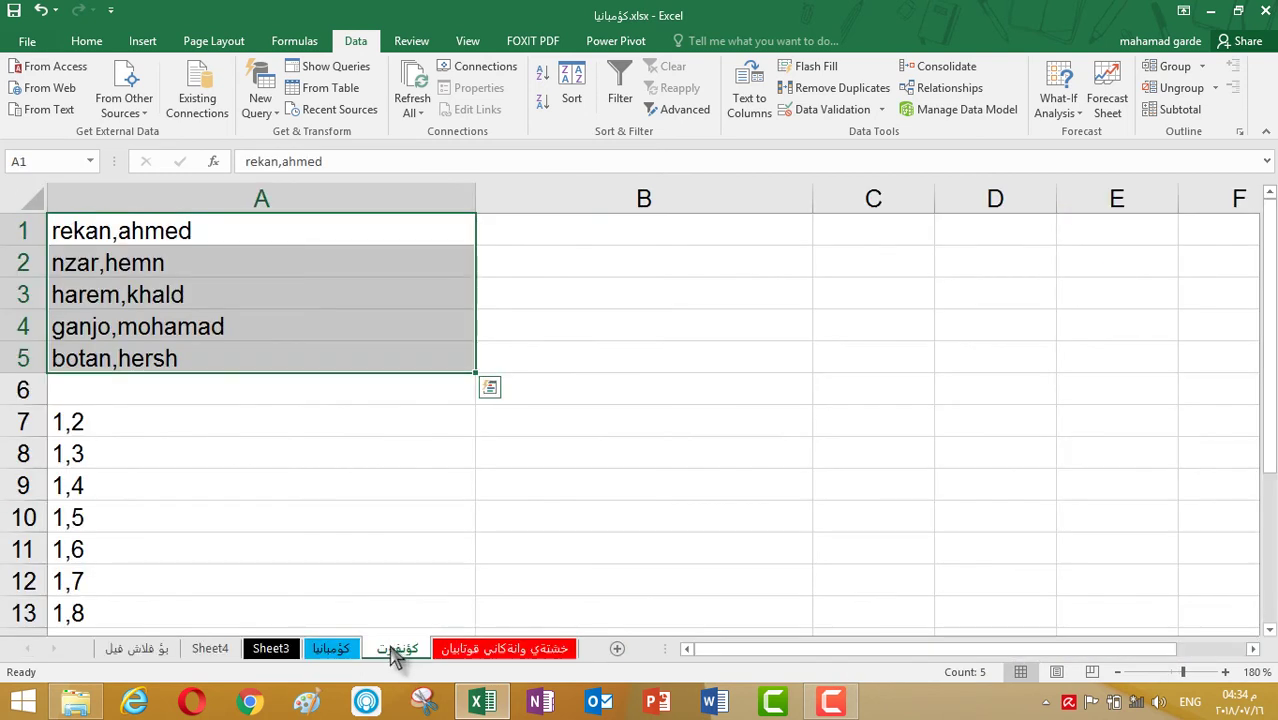
left_click(320, 652)
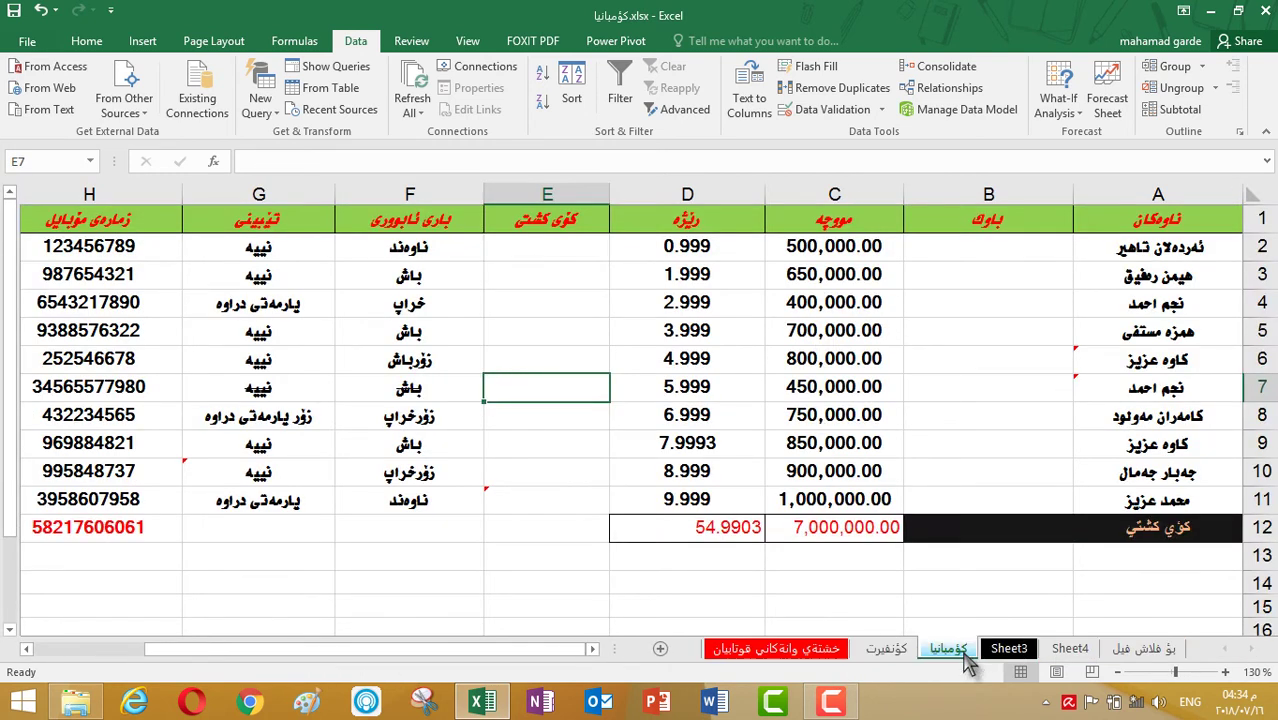
left_click(1070, 649)
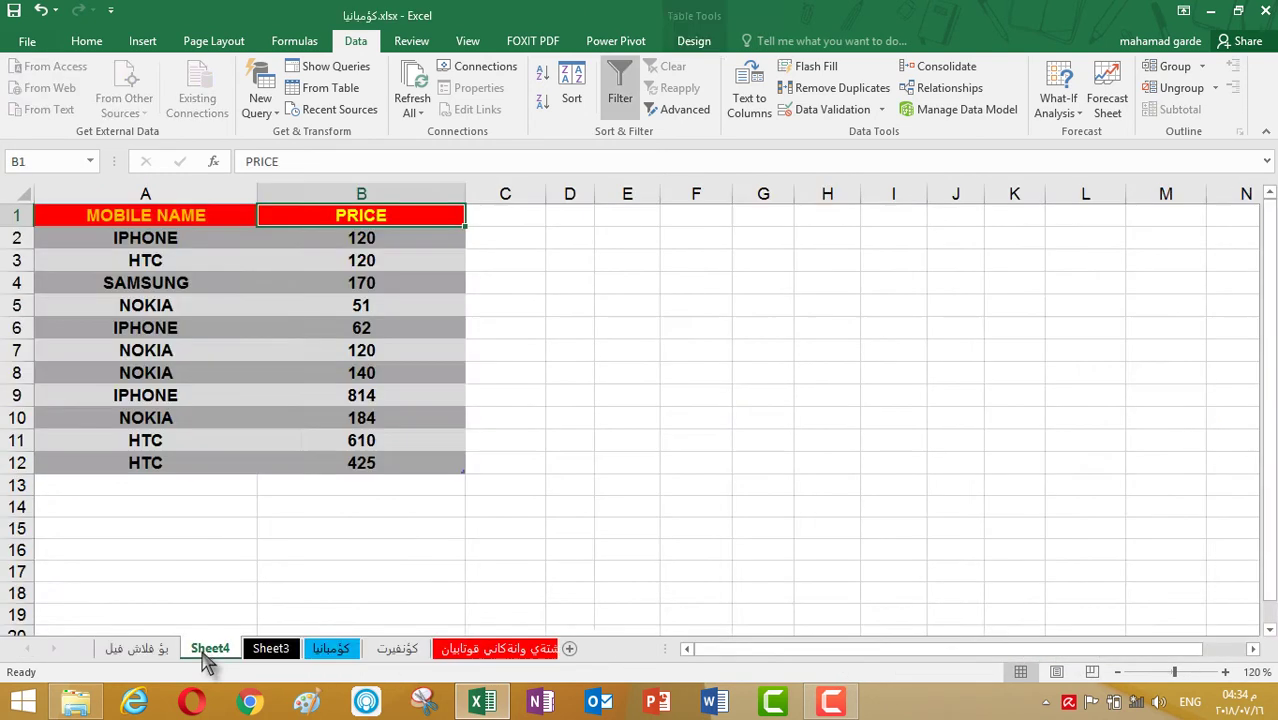
left_click(270, 649)
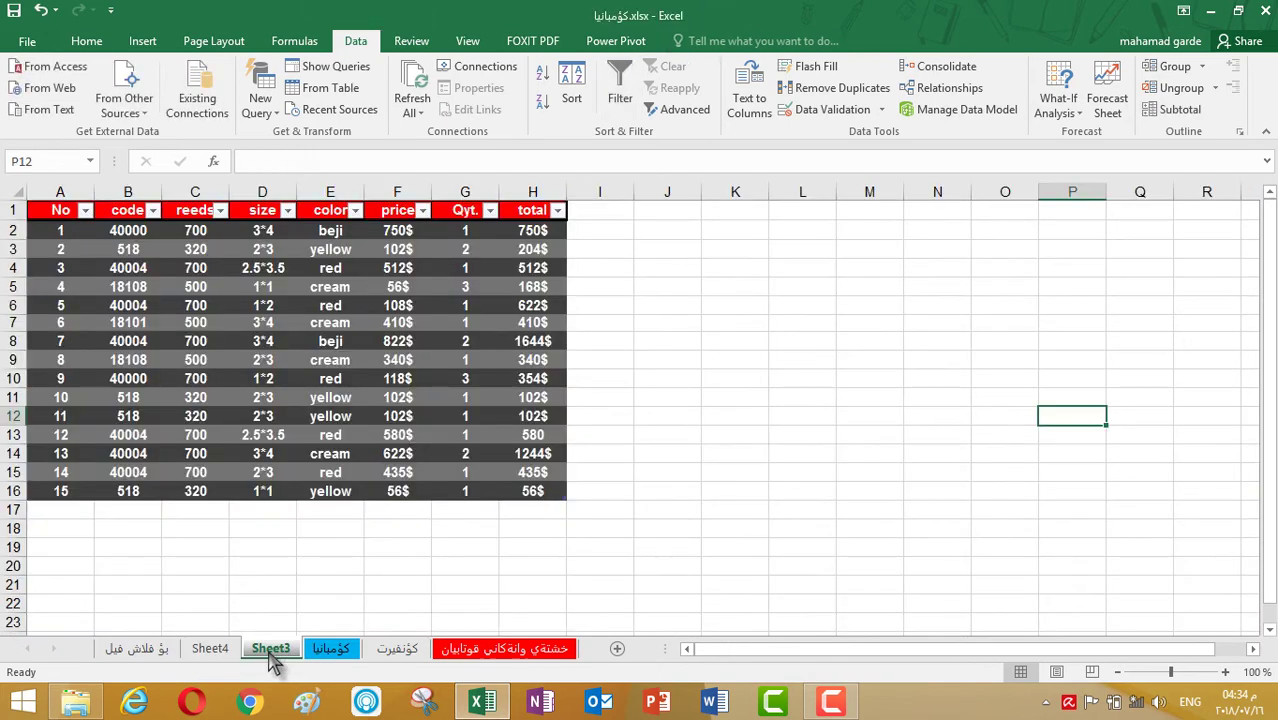
left_click(222, 322)
left_click(496, 393)
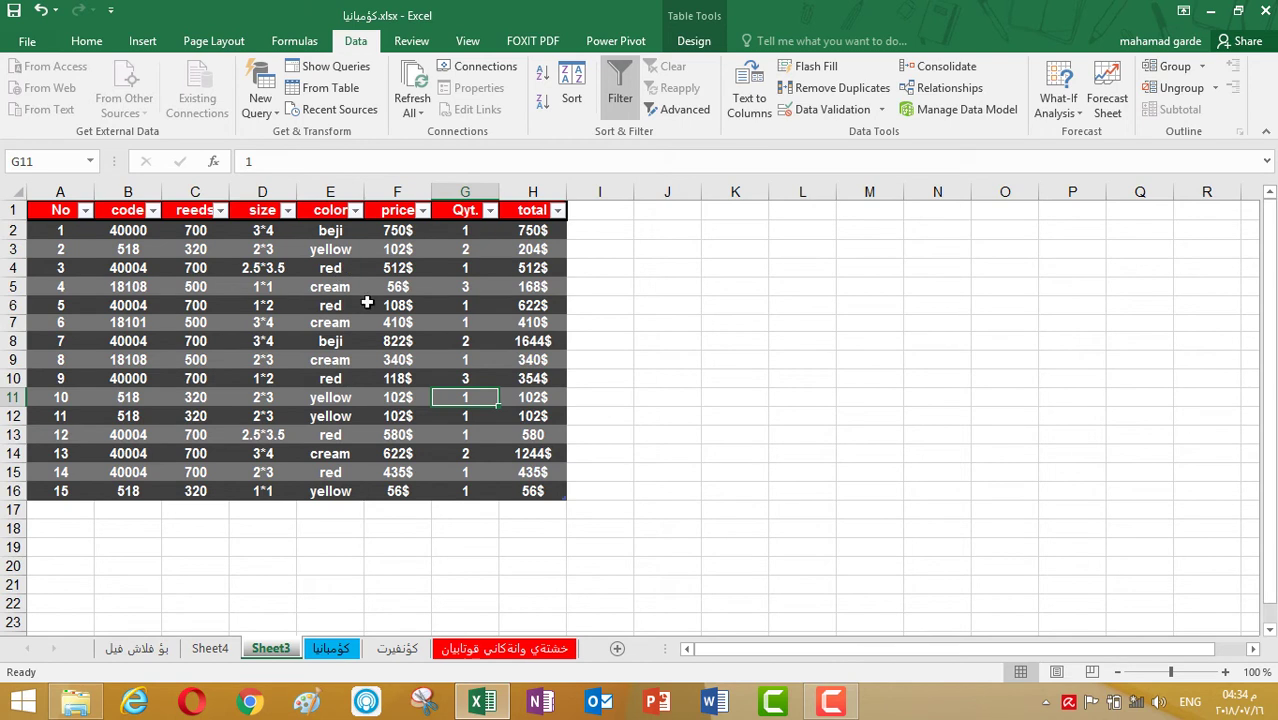
key("ctrl+a")
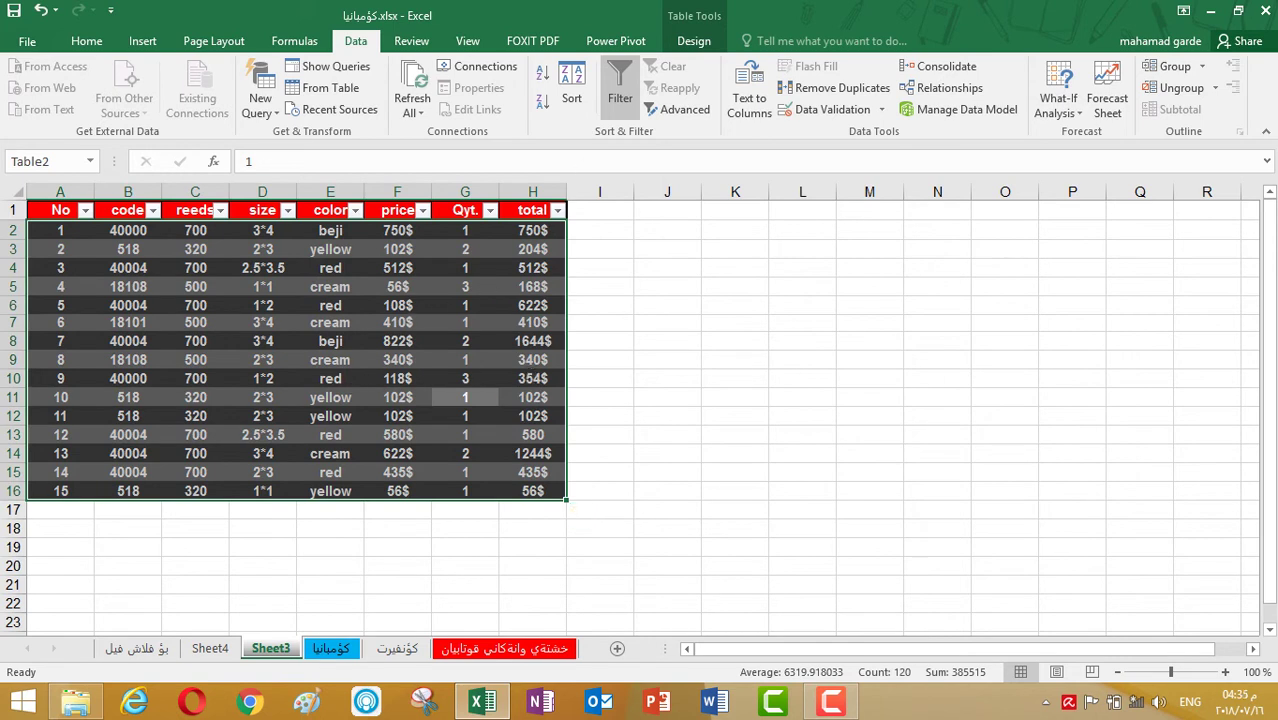
Step: Custom-sort the selected table by the size column, on Values, in A to Z order
left_click(569, 88)
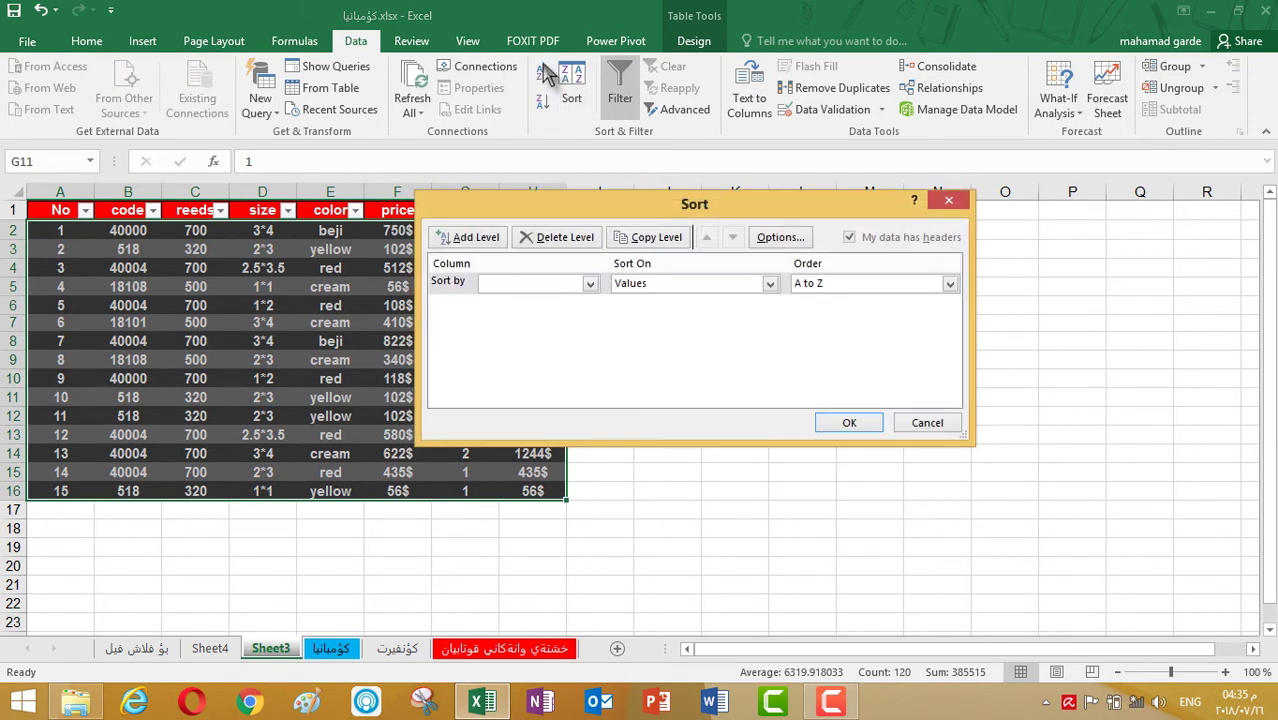
left_click(905, 287)
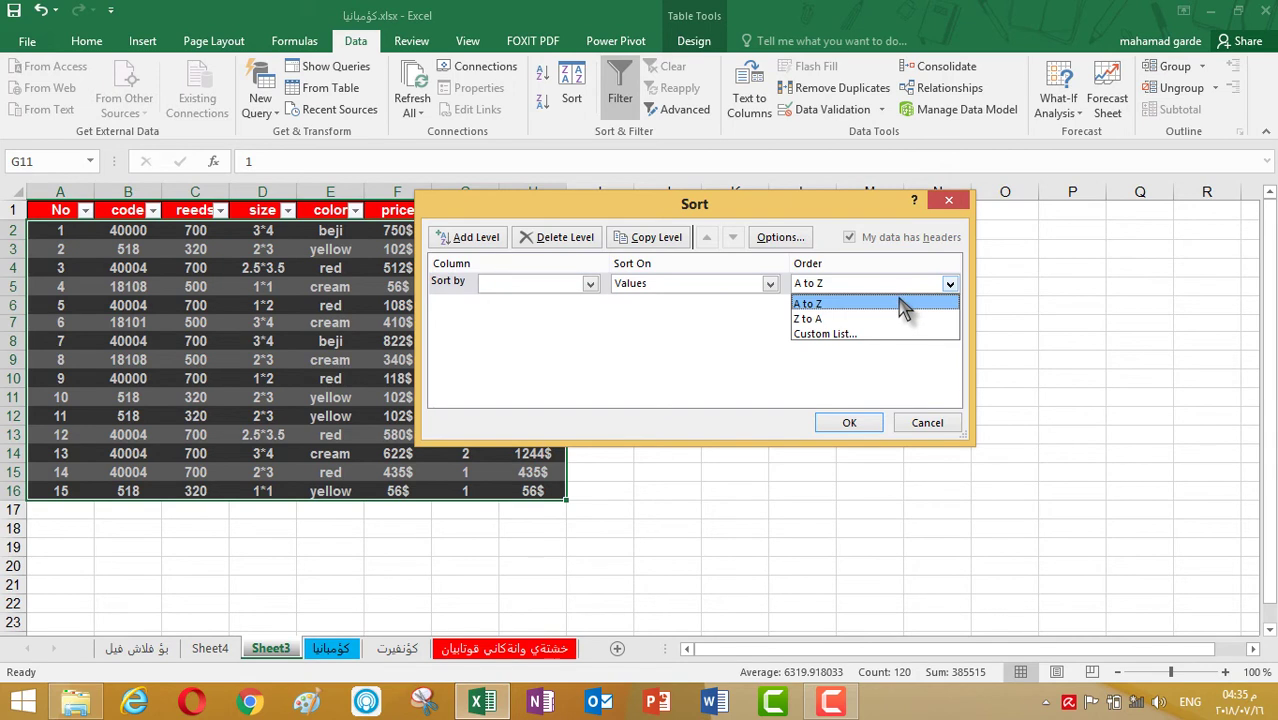
left_click(905, 304)
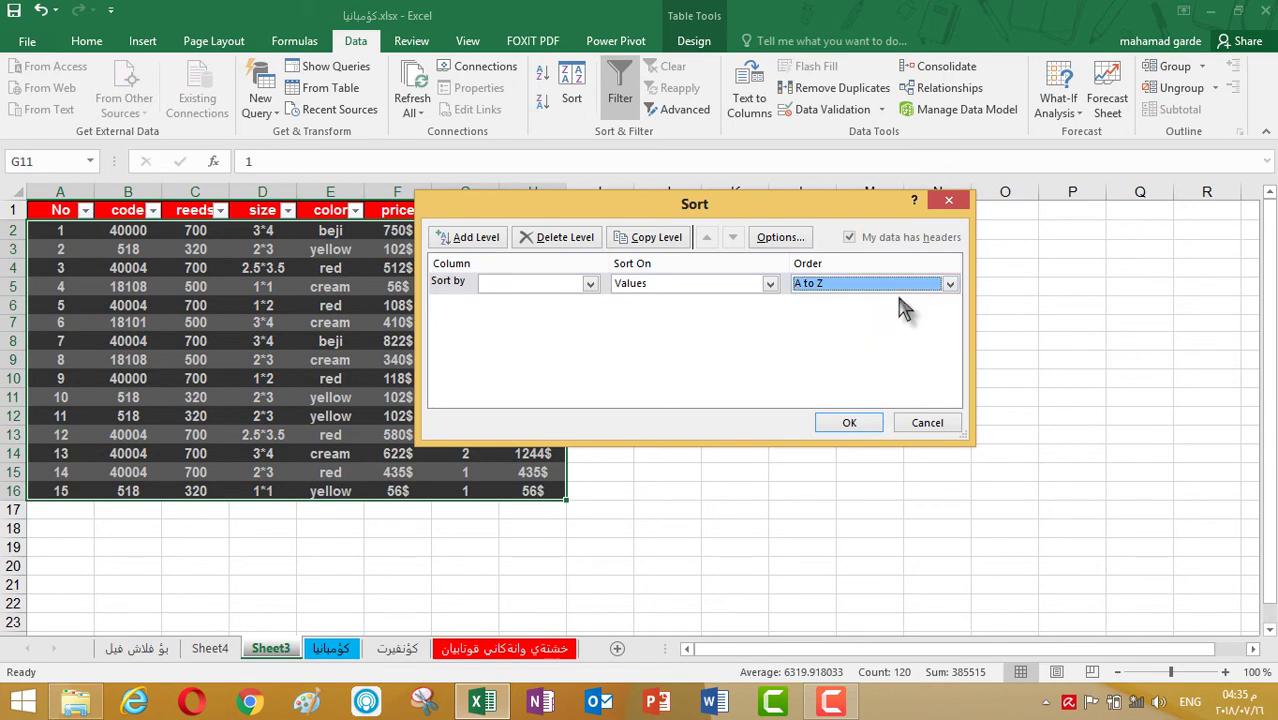
left_click(564, 285)
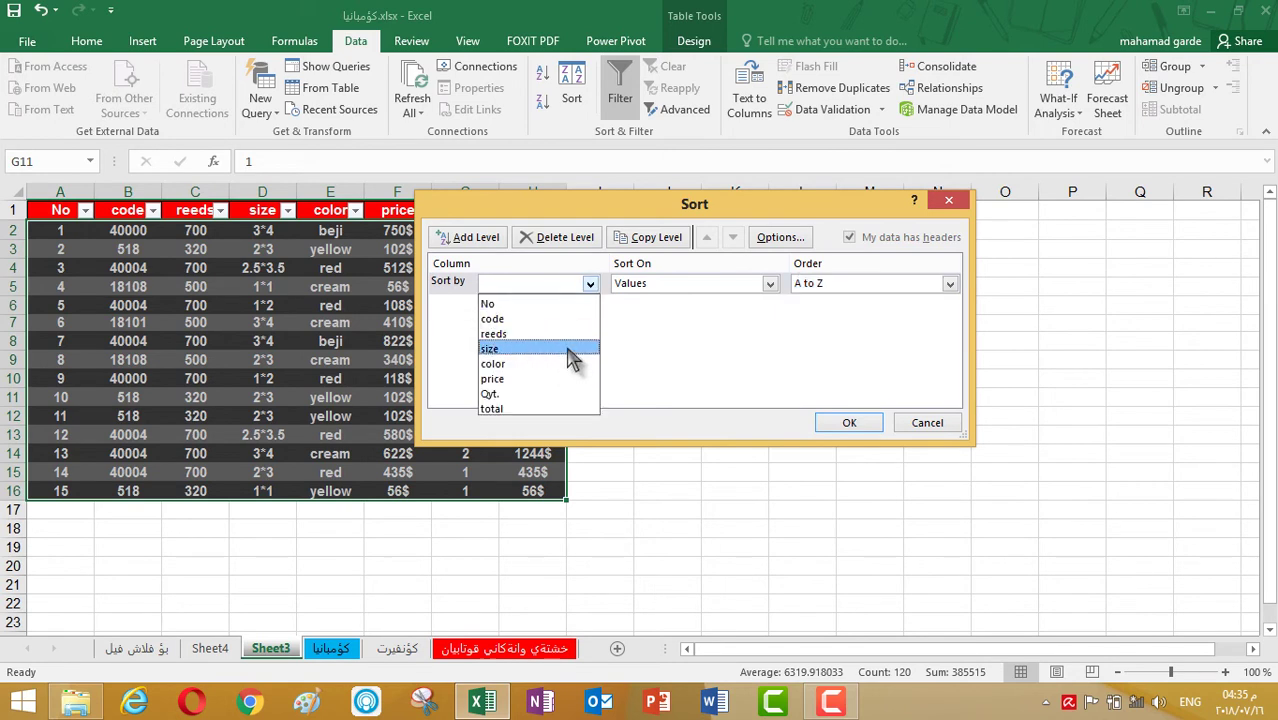
left_click(565, 364)
left_click(530, 287)
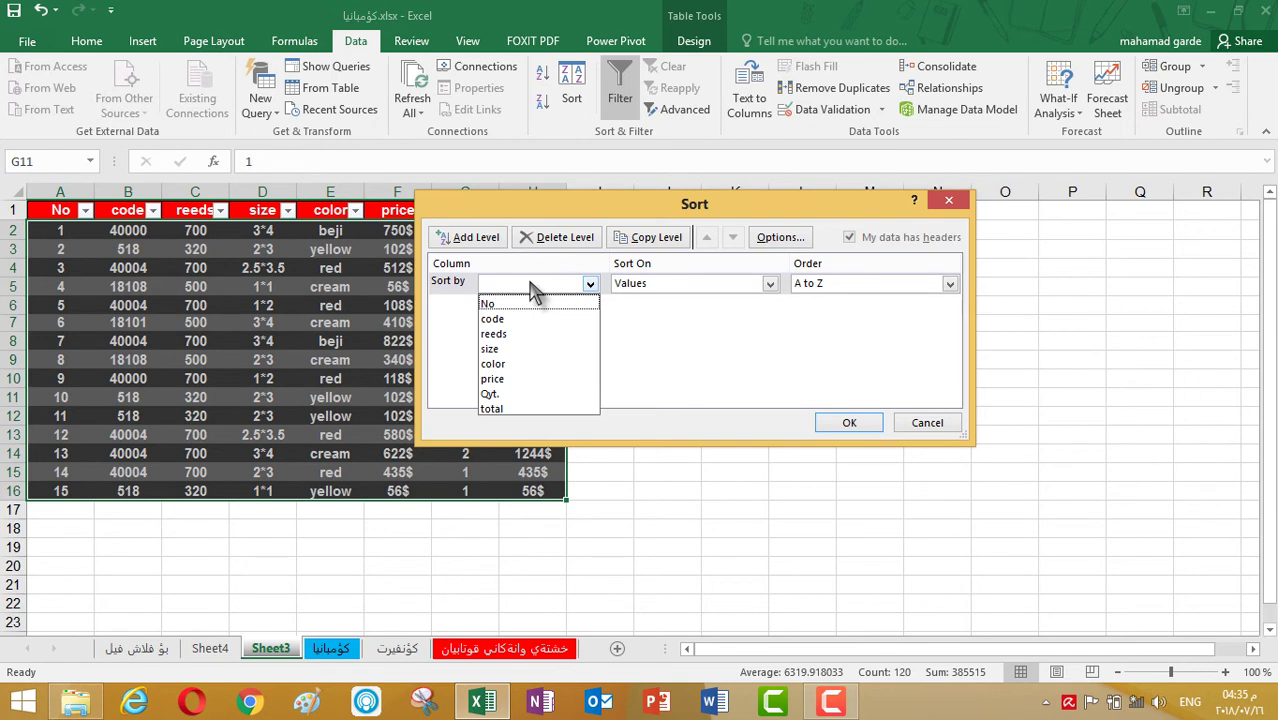
left_click(505, 350)
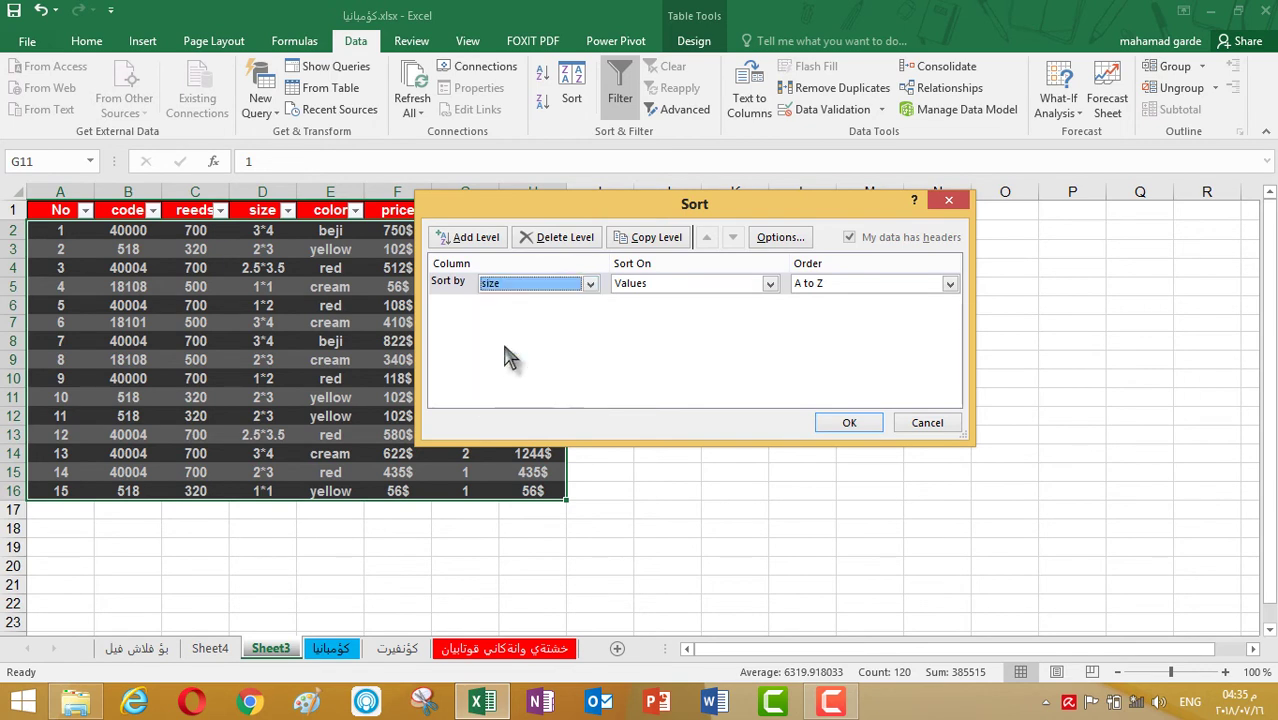
left_click(666, 288)
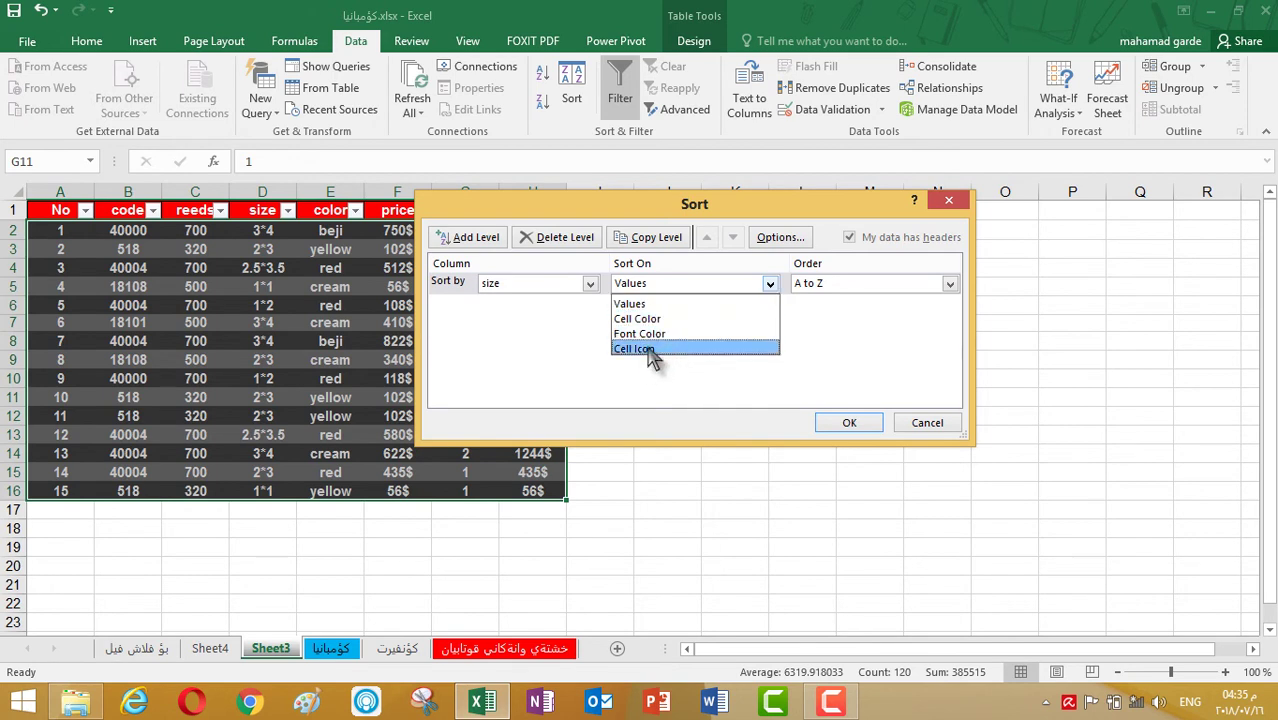
left_click(772, 286)
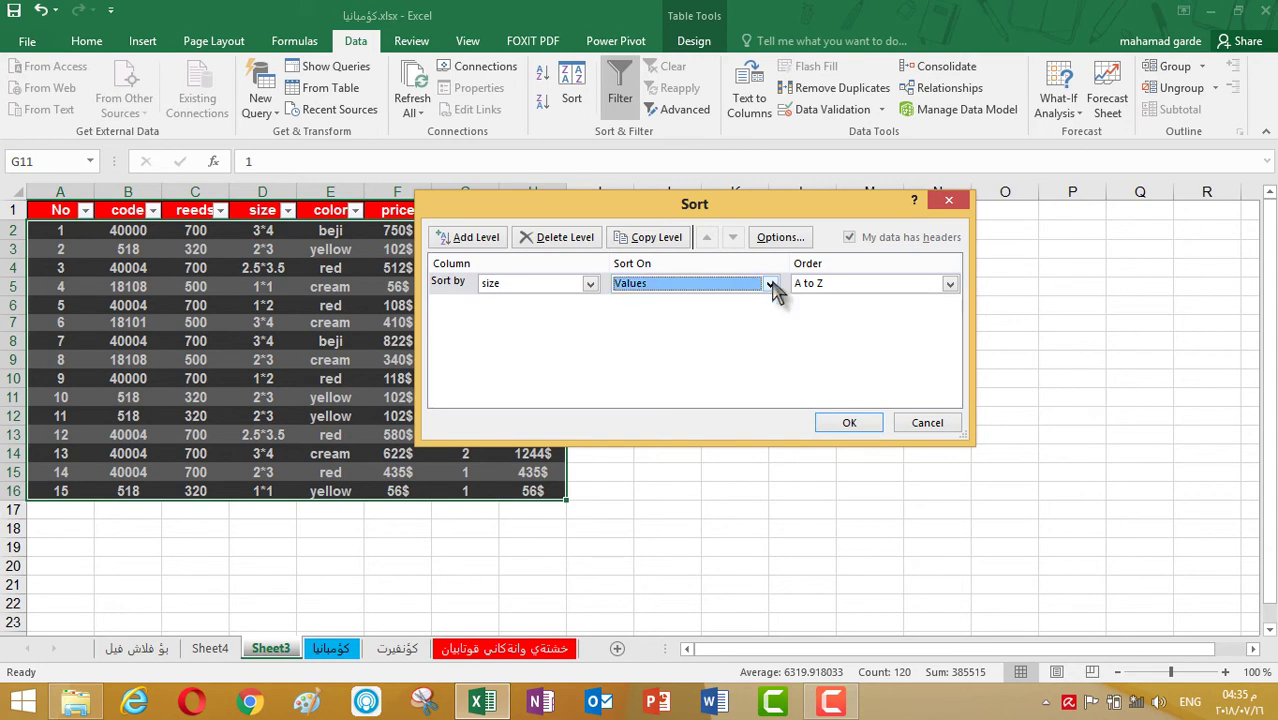
left_click(888, 285)
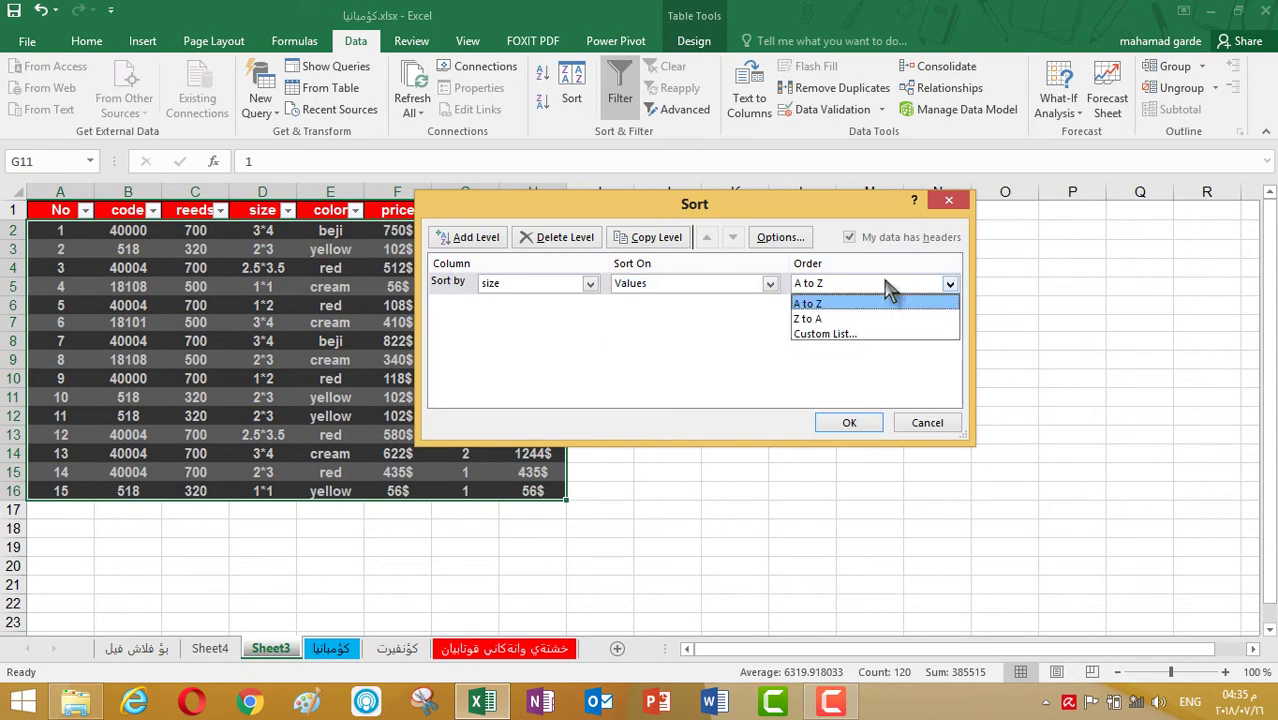
left_click(866, 304)
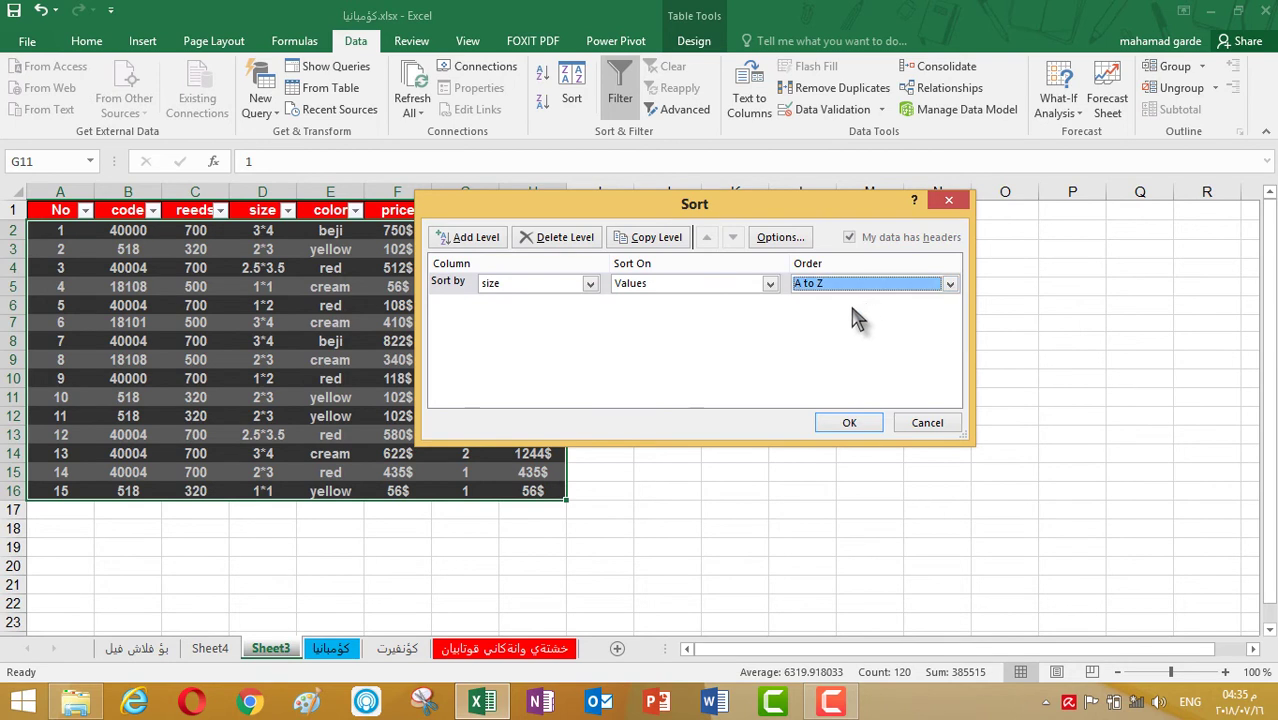
left_click(859, 426)
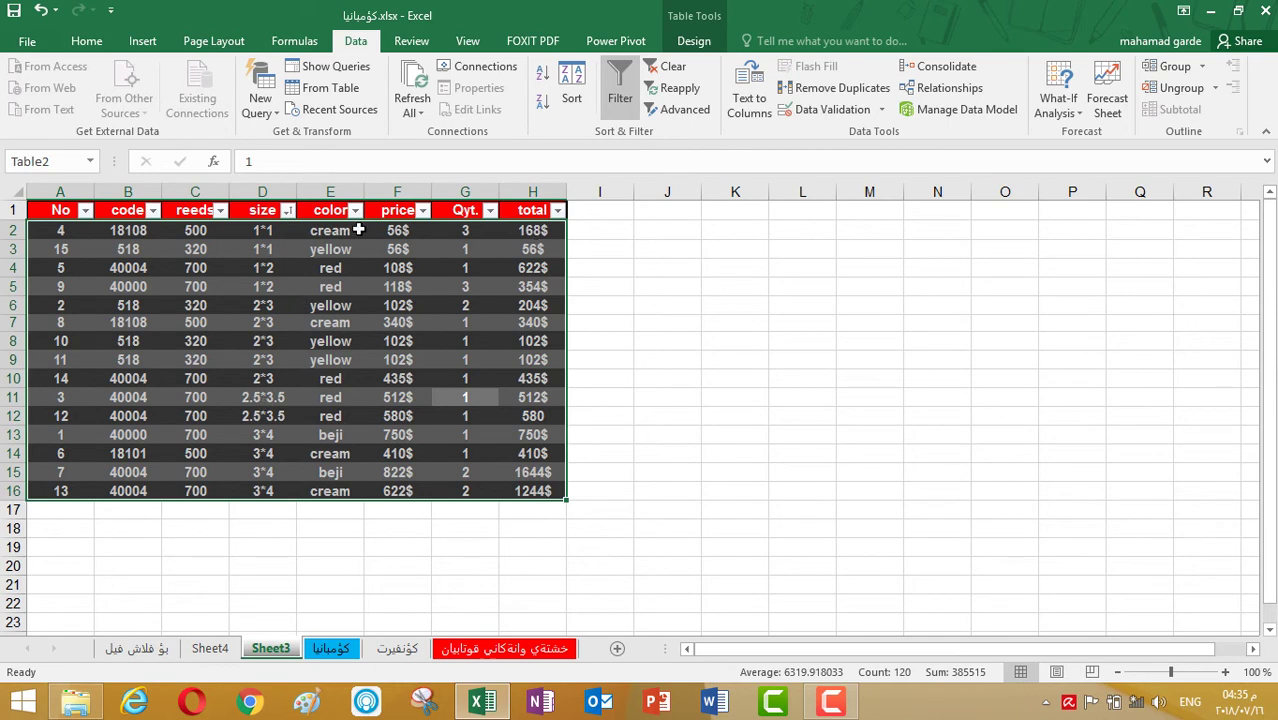
Step: Sort the table by the Qyt. column alternately in ascending and descending order, ending with largest to smallest
left_click(571, 90)
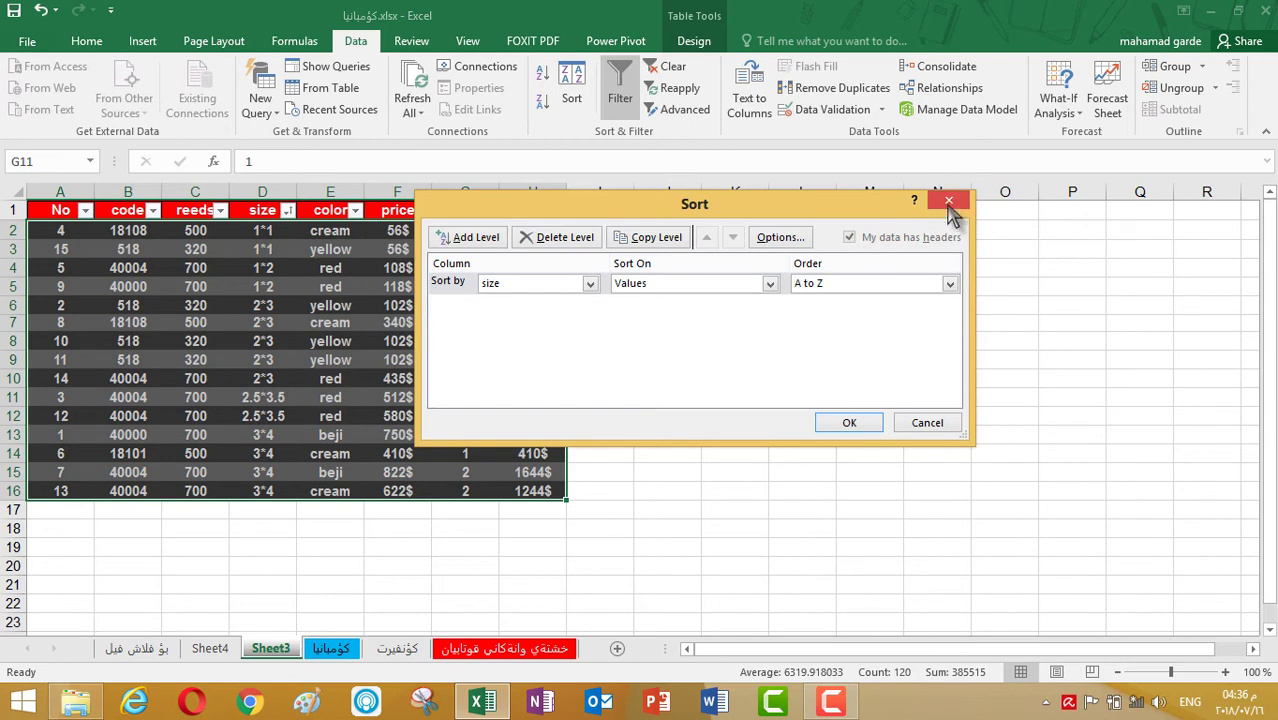
left_click(949, 205)
left_click(543, 76)
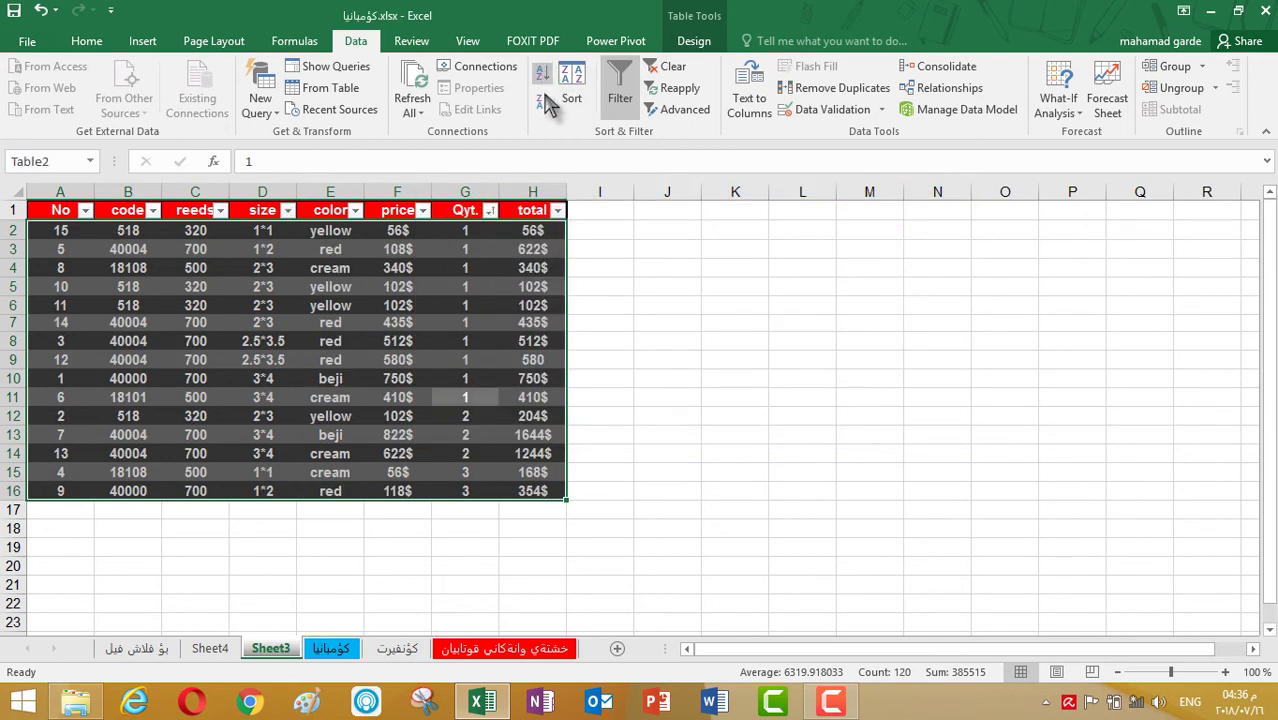
left_click(545, 100)
left_click(545, 77)
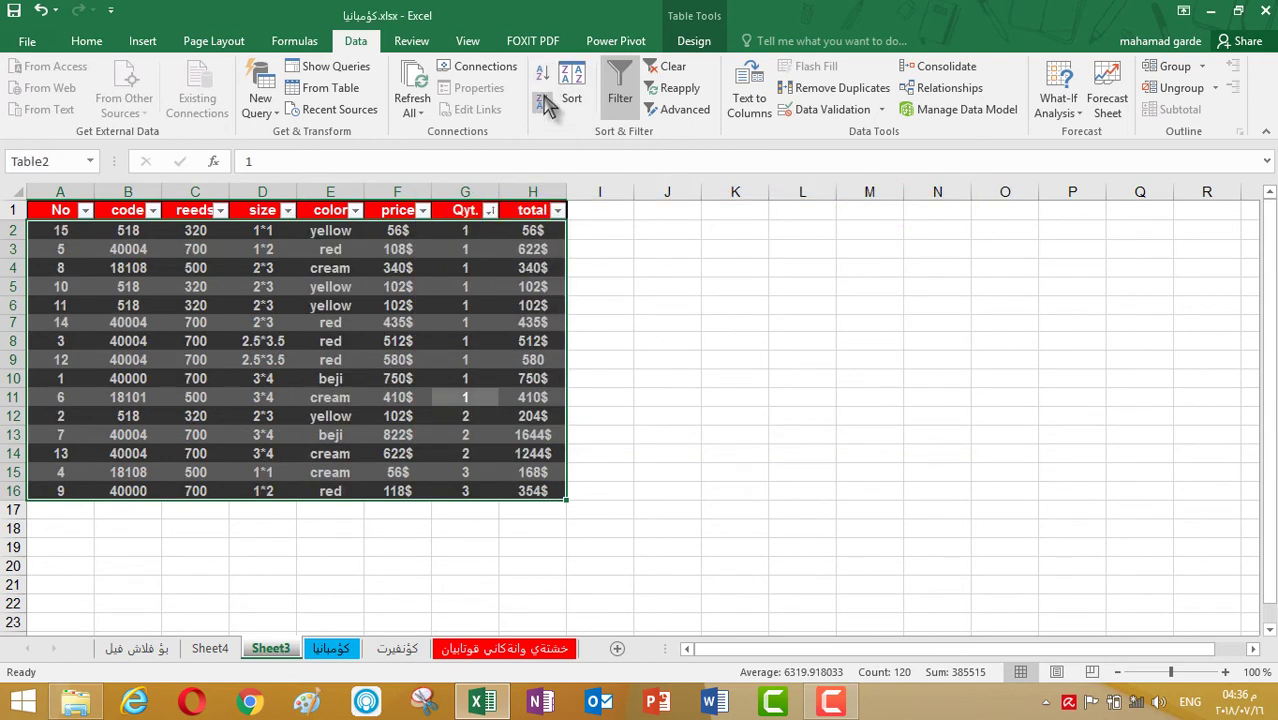
left_click(545, 100)
left_click(545, 76)
left_click(545, 101)
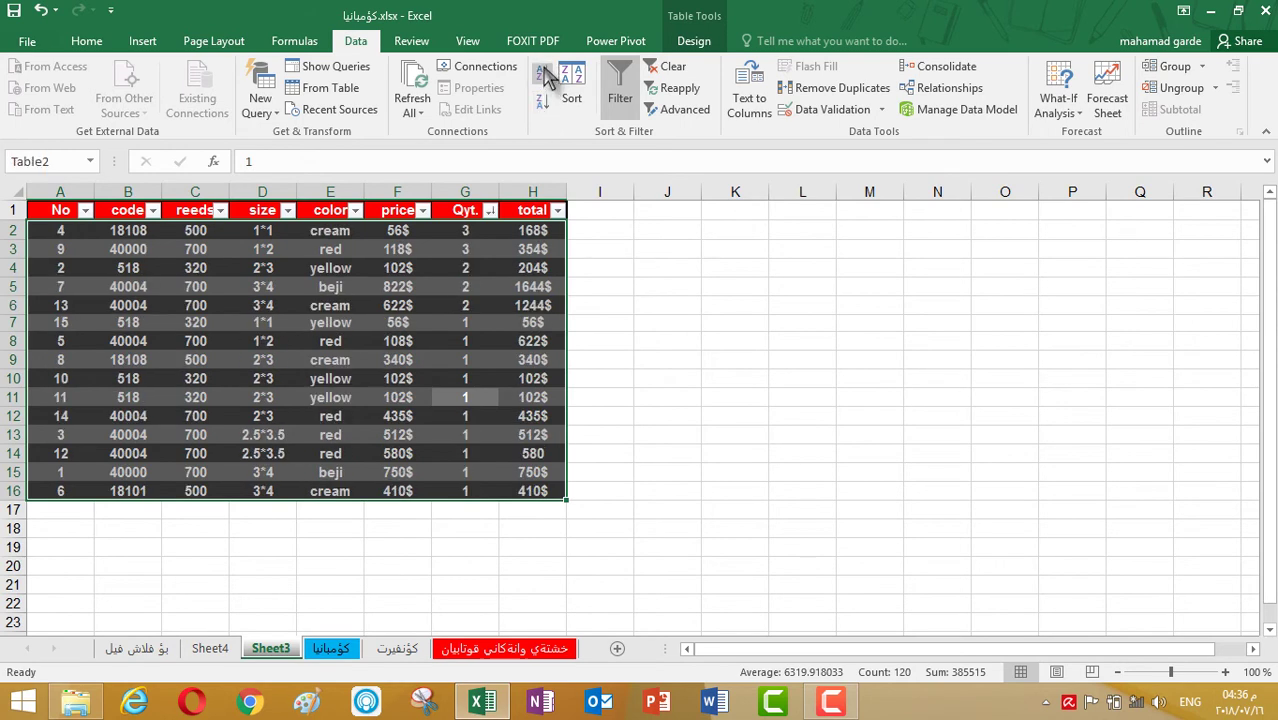
Step: Sort the table by the Qyt. column in both directions, starting with largest to smallest and ending with smallest to largest
left_click(490, 211)
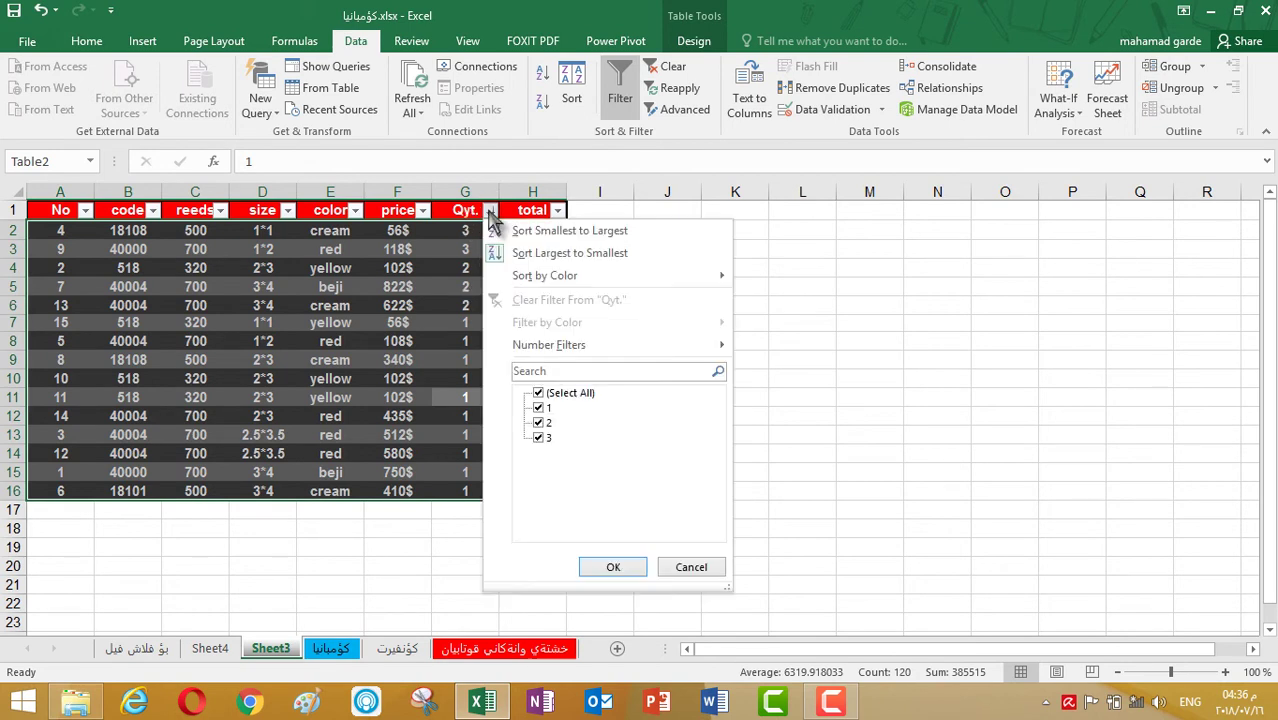
left_click(560, 253)
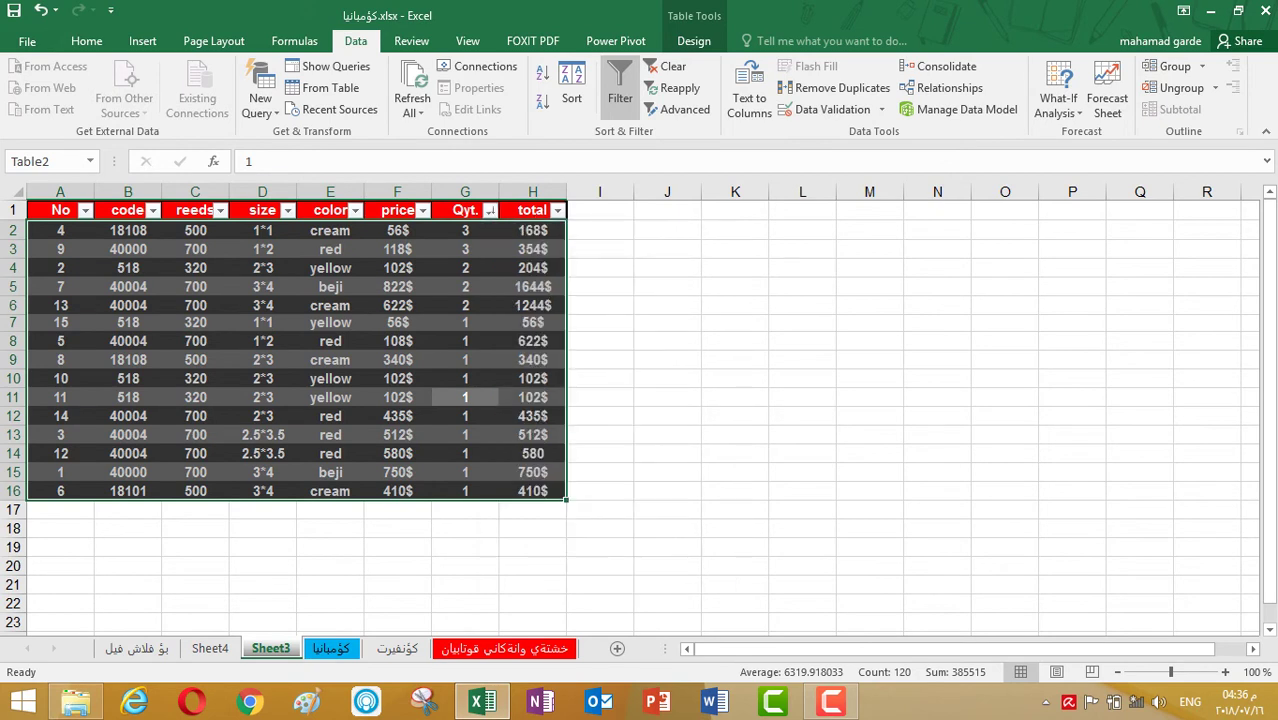
left_click(541, 76)
left_click(541, 101)
left_click(540, 78)
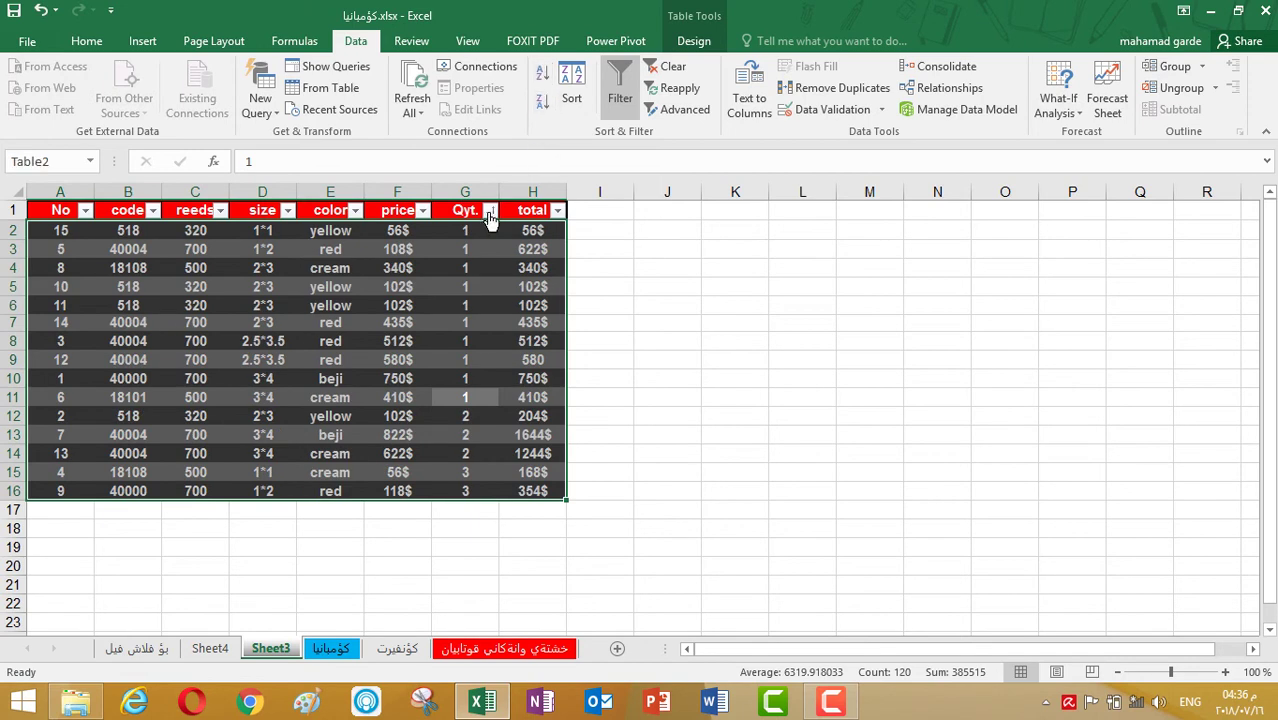
Step: Custom-sort the table by the color column, on Values, in A to Z order, and clear the table's sort state
left_click(571, 90)
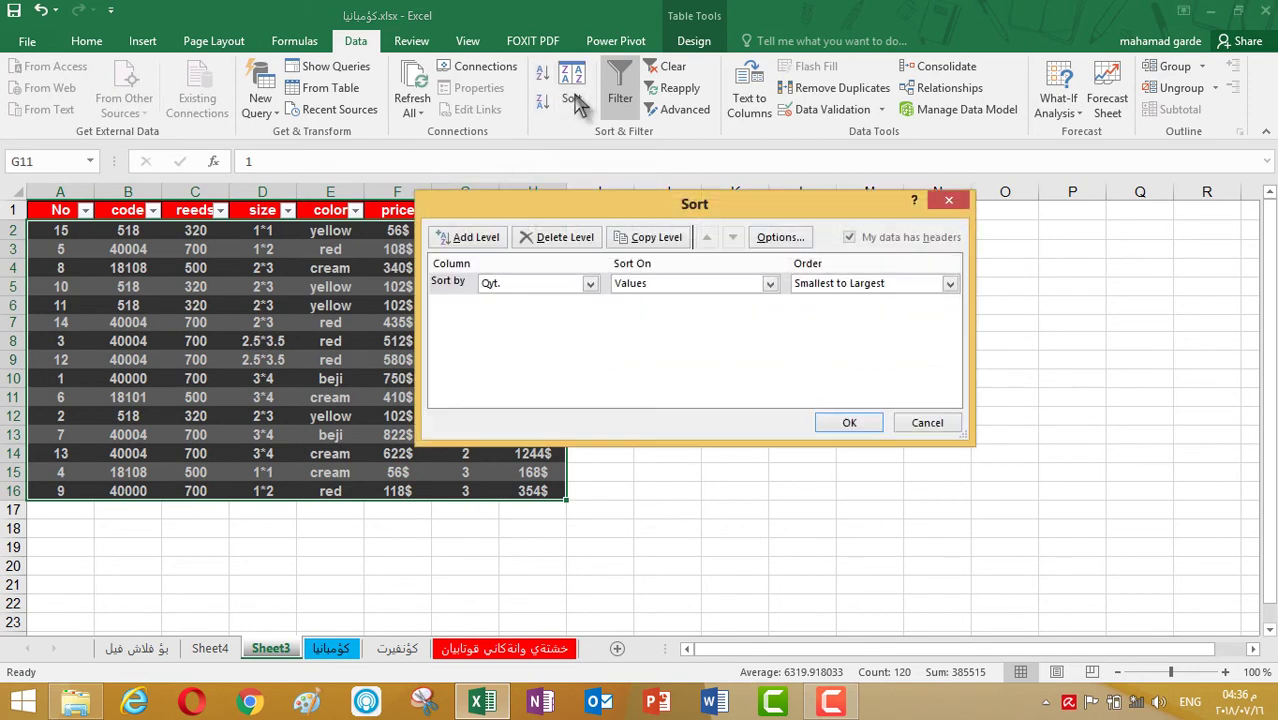
left_click(588, 286)
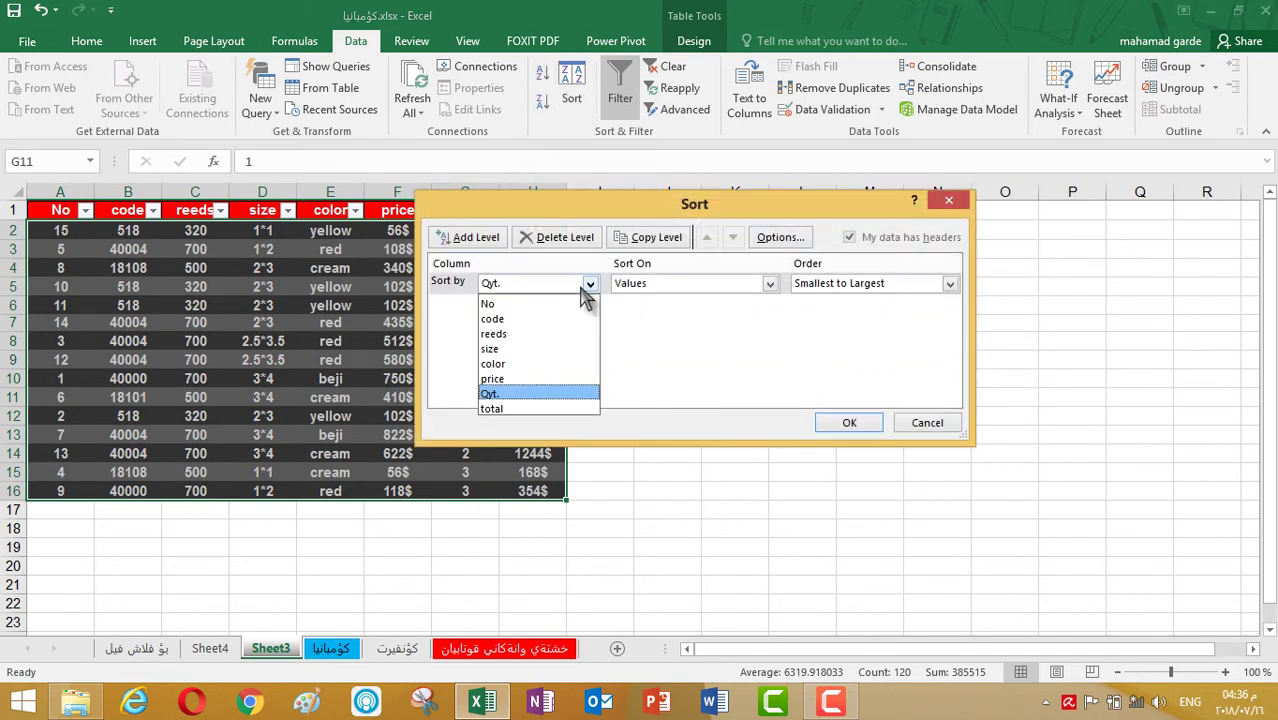
left_click(518, 362)
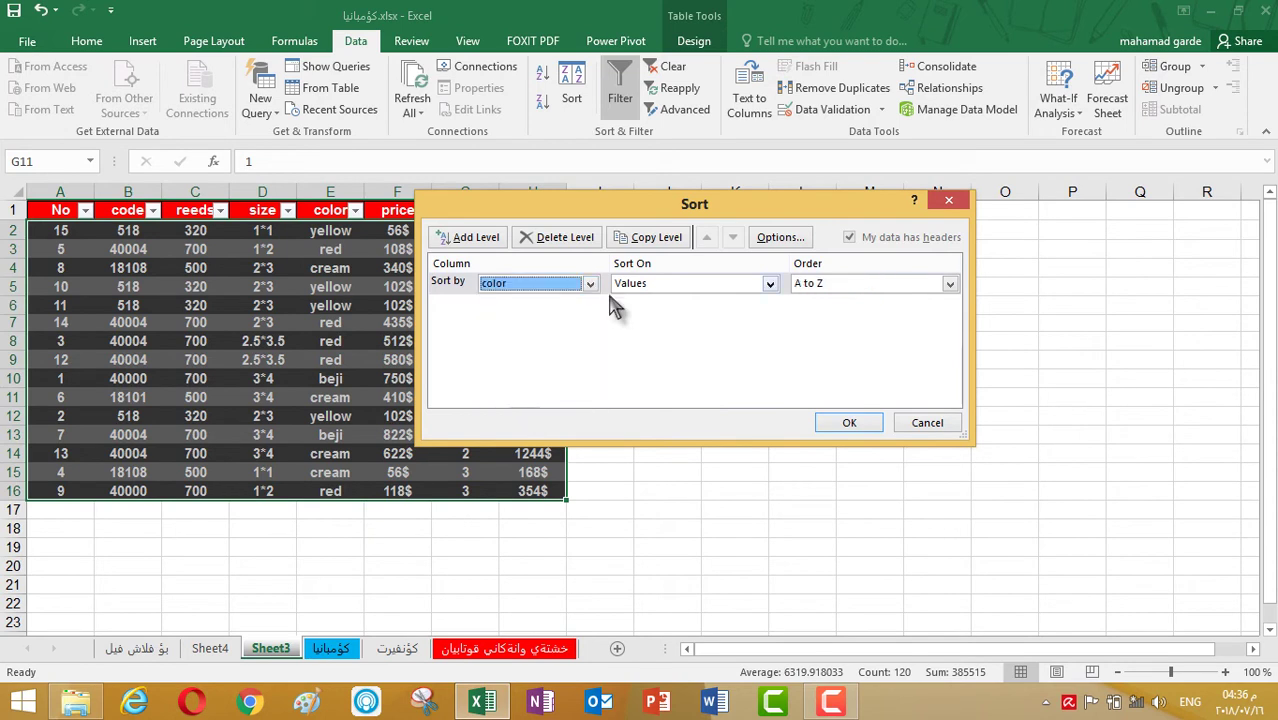
left_click(849, 424)
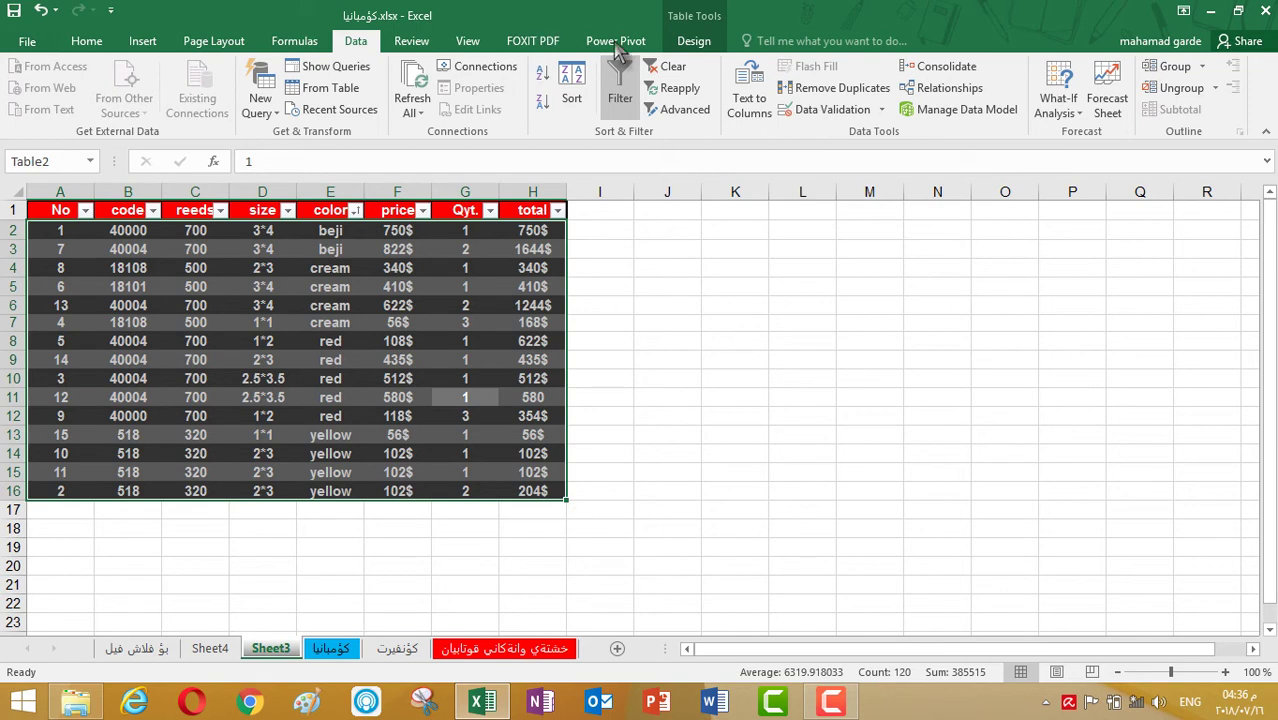
left_click(670, 72)
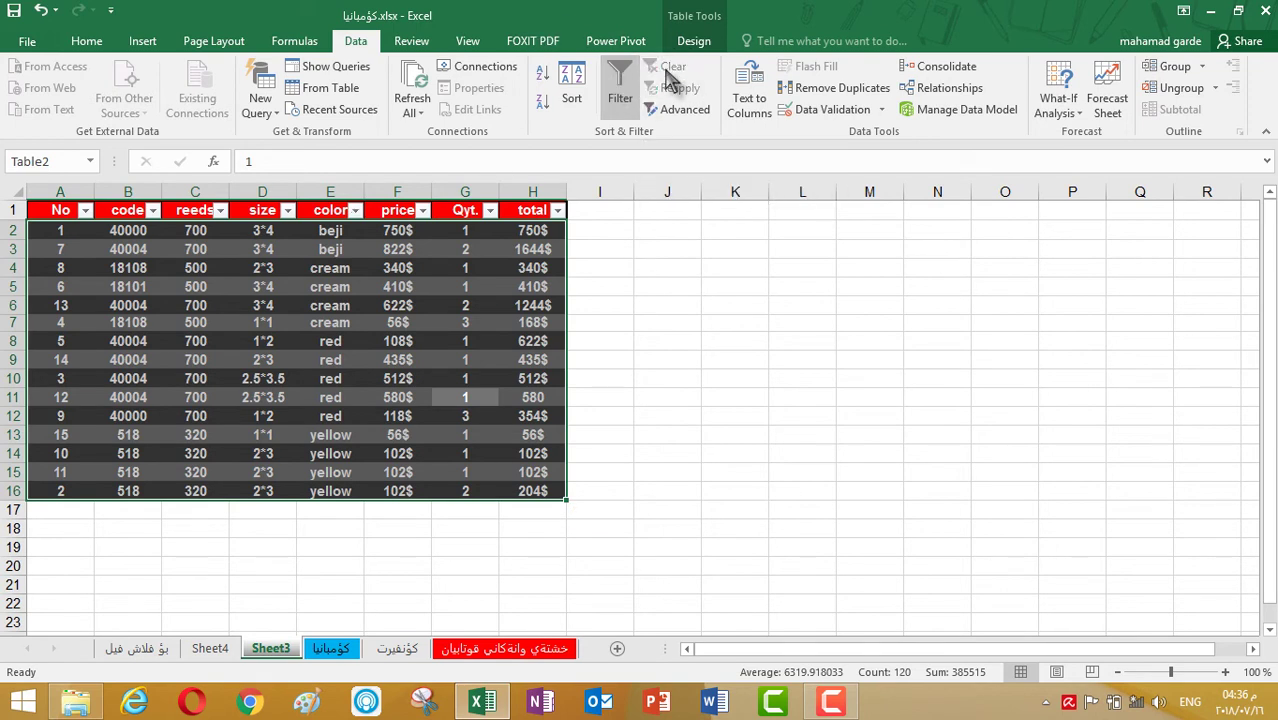
left_click(496, 277)
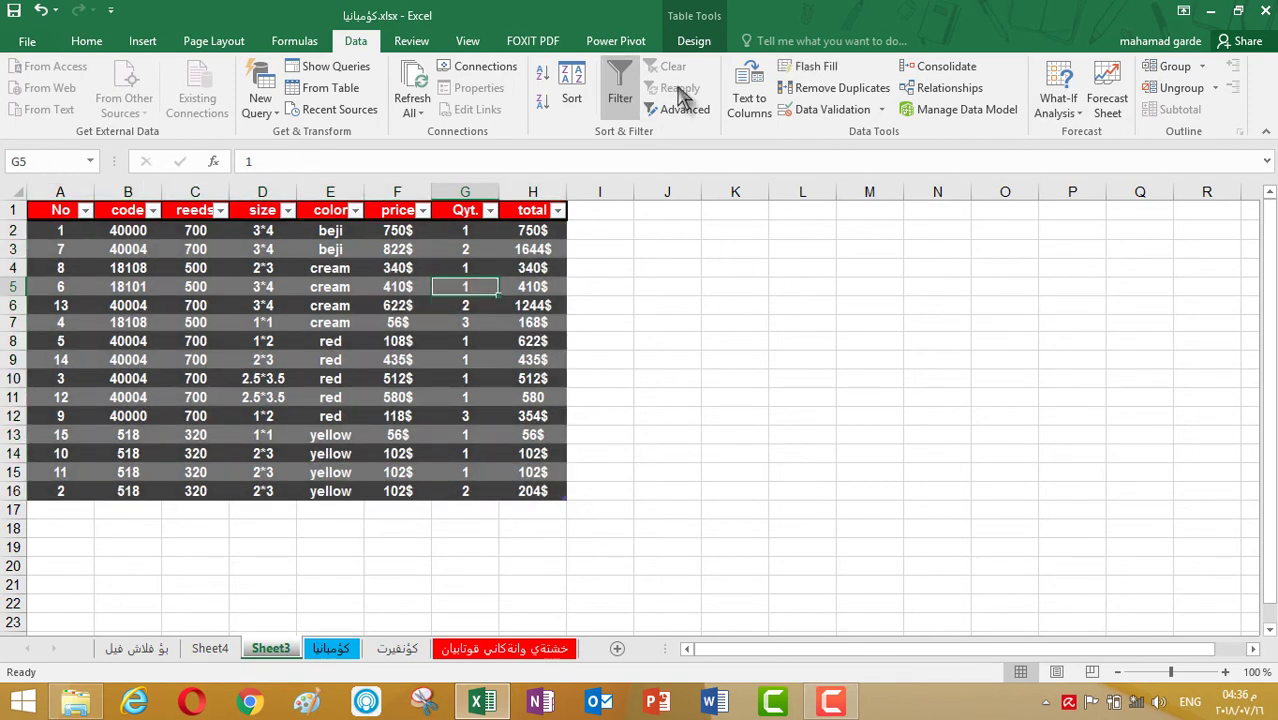
left_click(541, 210)
left_click(503, 256)
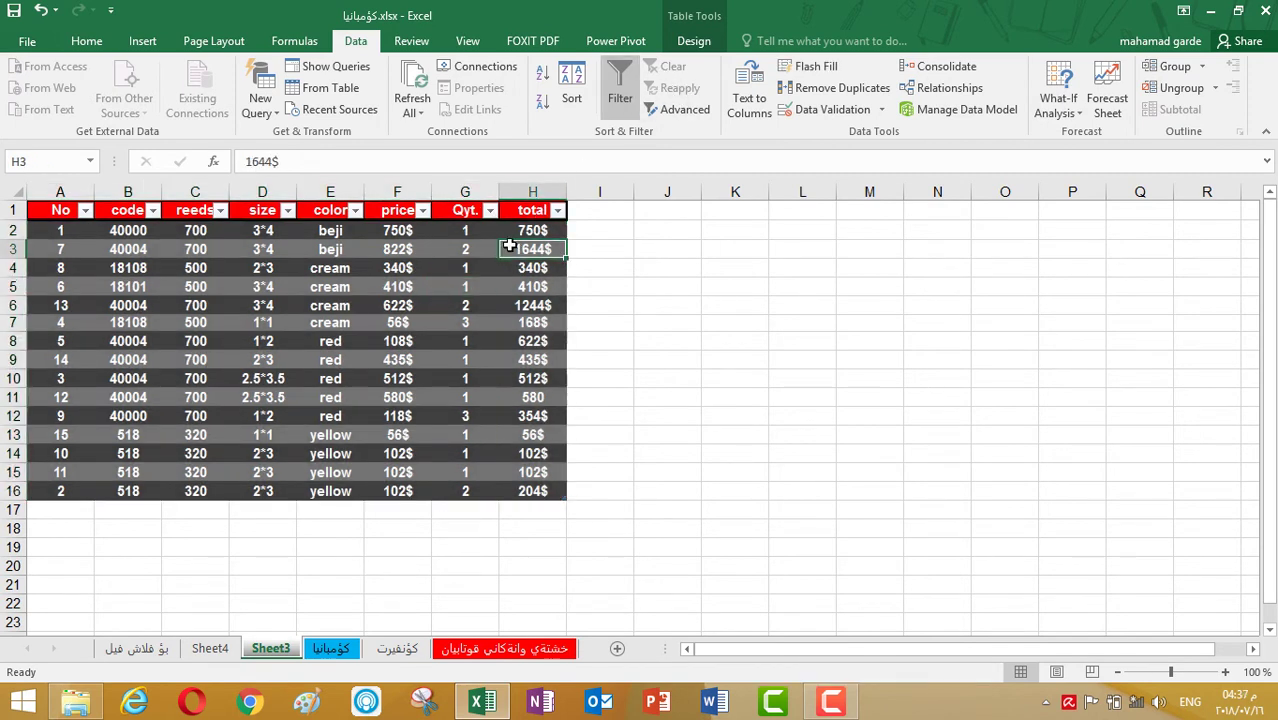
left_click(537, 194)
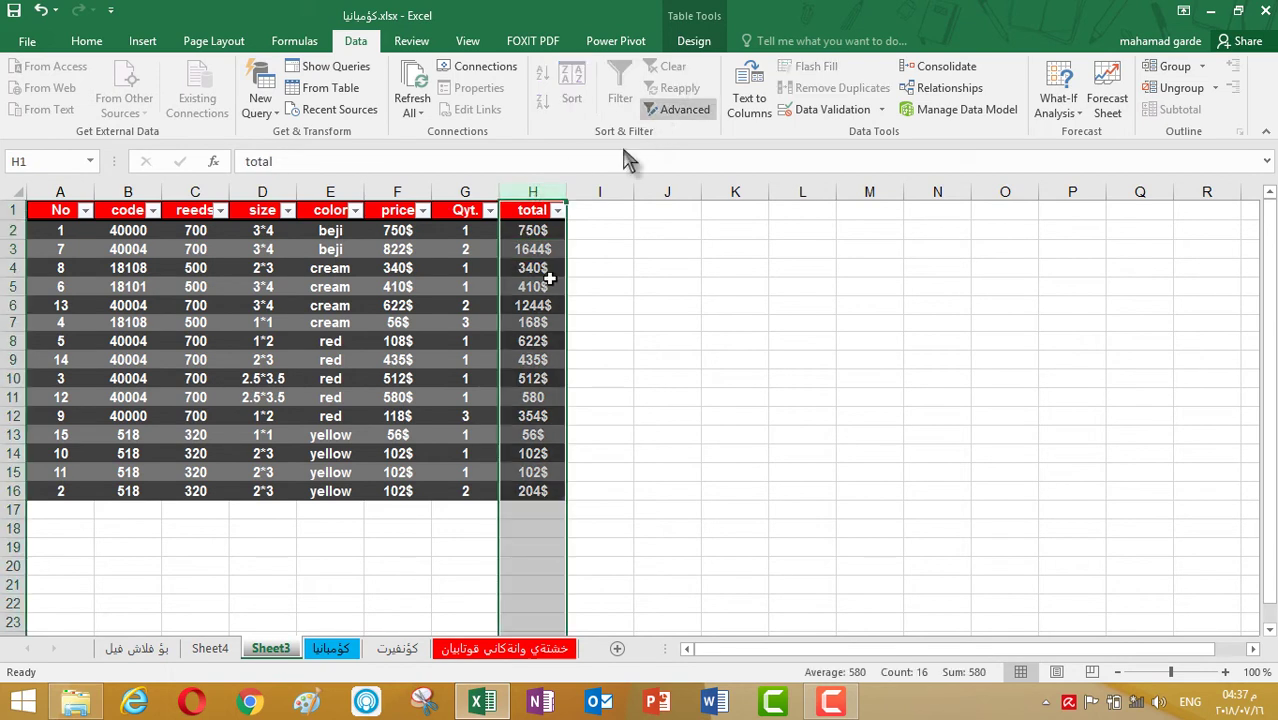
left_click(436, 373)
key("ctrl+a")
left_click(380, 375)
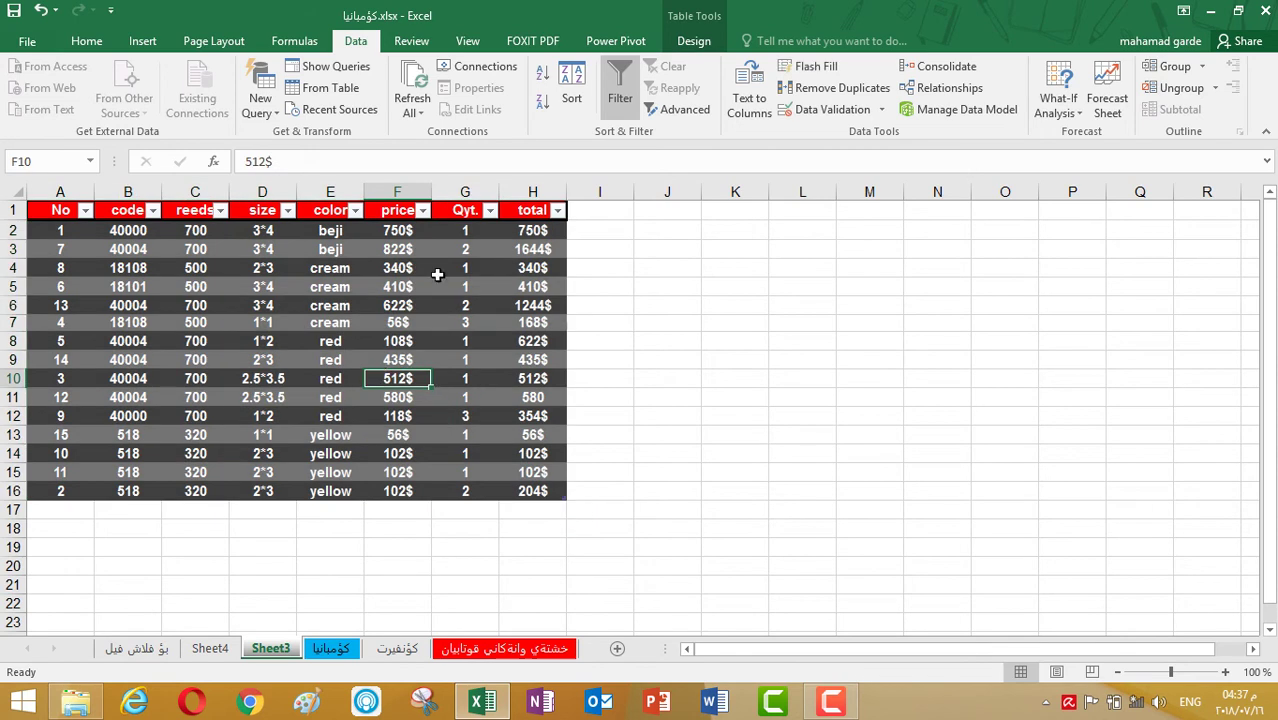
left_click(440, 272)
left_click(465, 299)
left_click(302, 447)
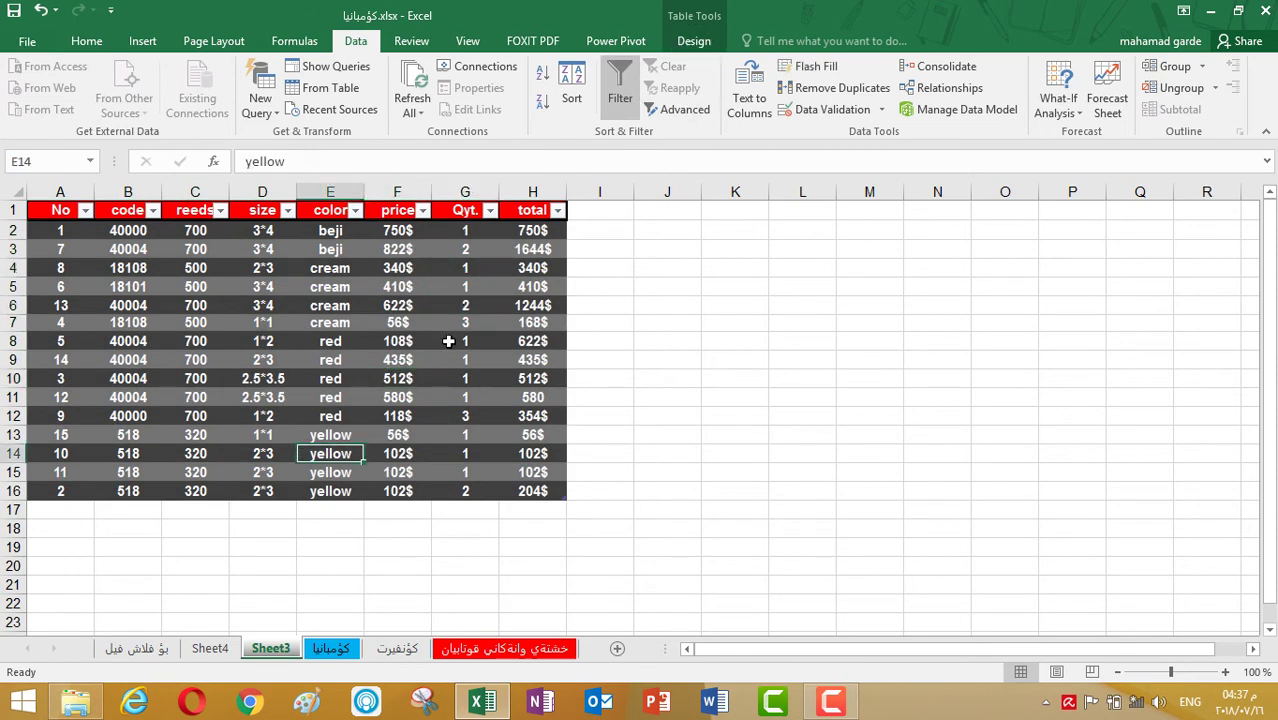
Step: Select the data rows of the Sheet3 table and toggle its filter buttons off and back on
key("ctrl+a")
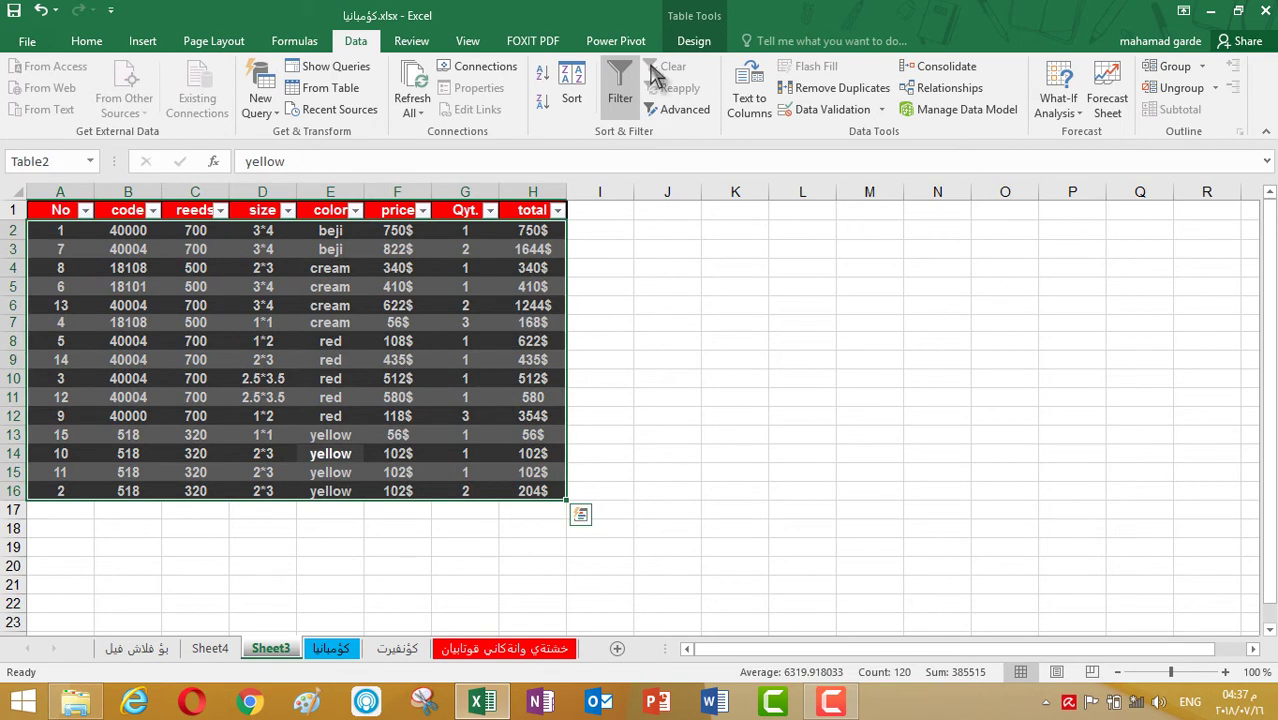
left_click(619, 100)
left_click(619, 100)
left_click(465, 249)
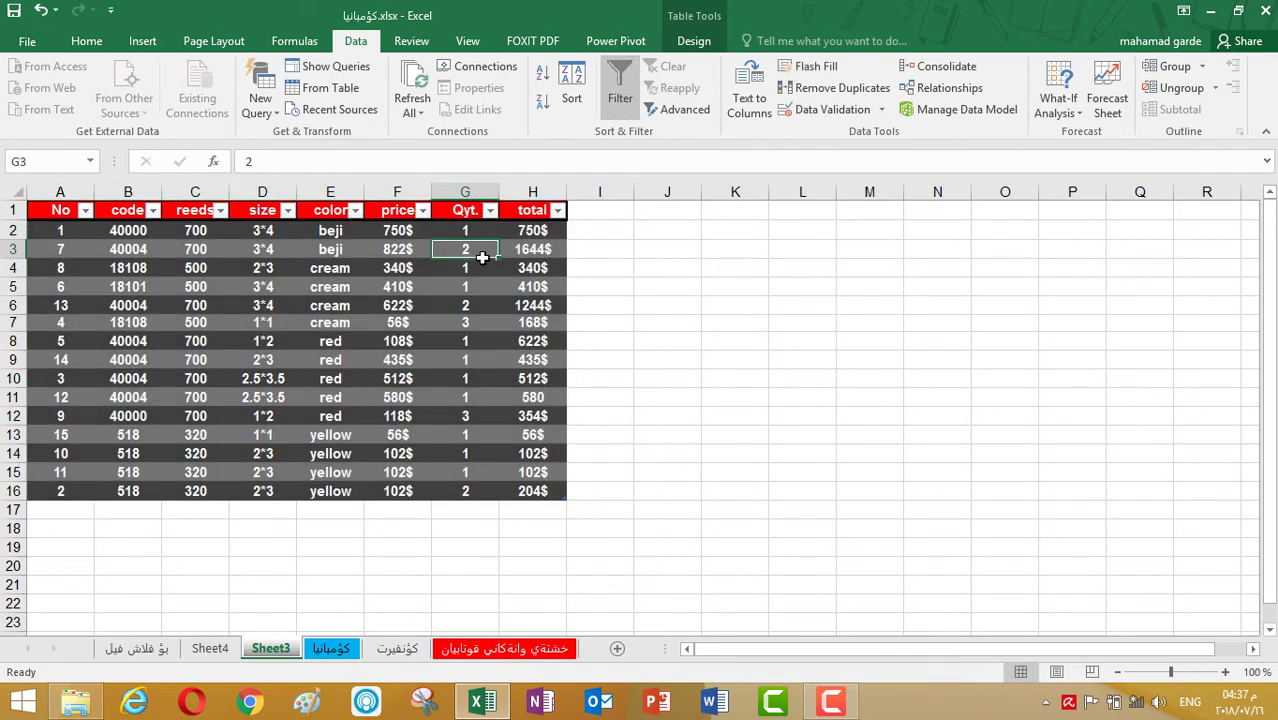
Step: Switch to the كۆمبانيا sheet, select its whole data range and toggle filtering on and off
left_click(330, 650)
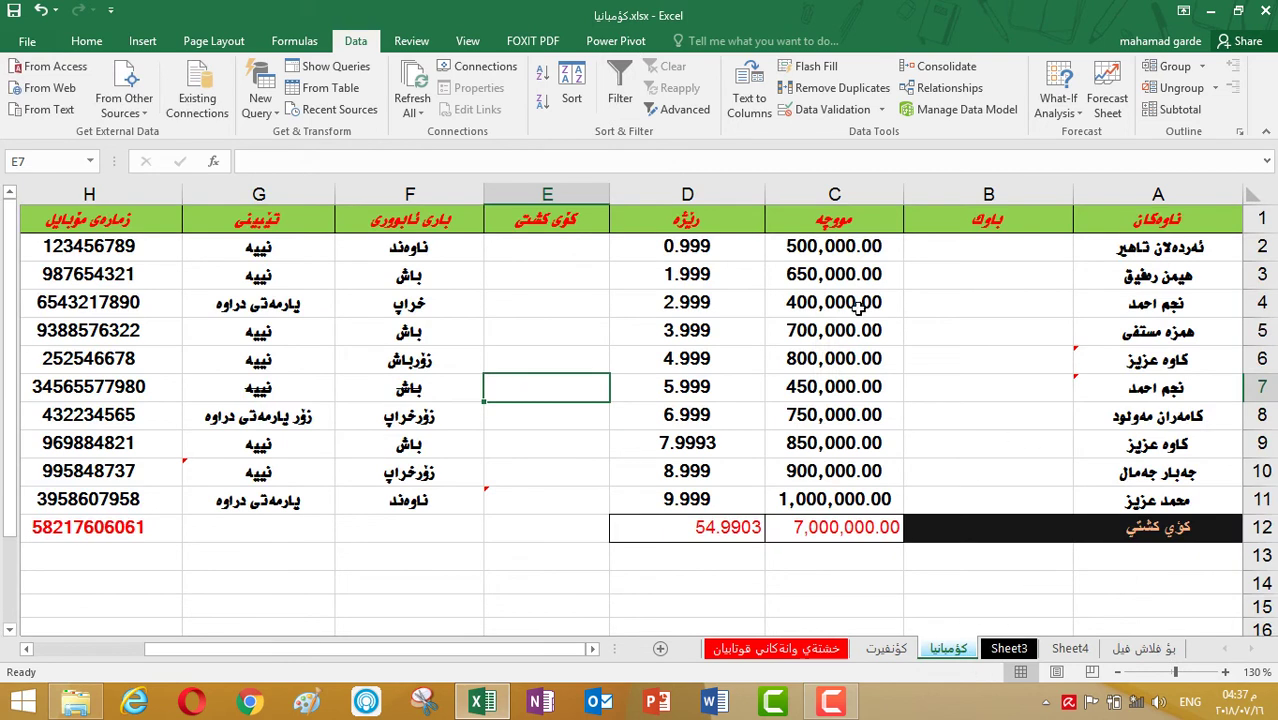
key("ctrl+a")
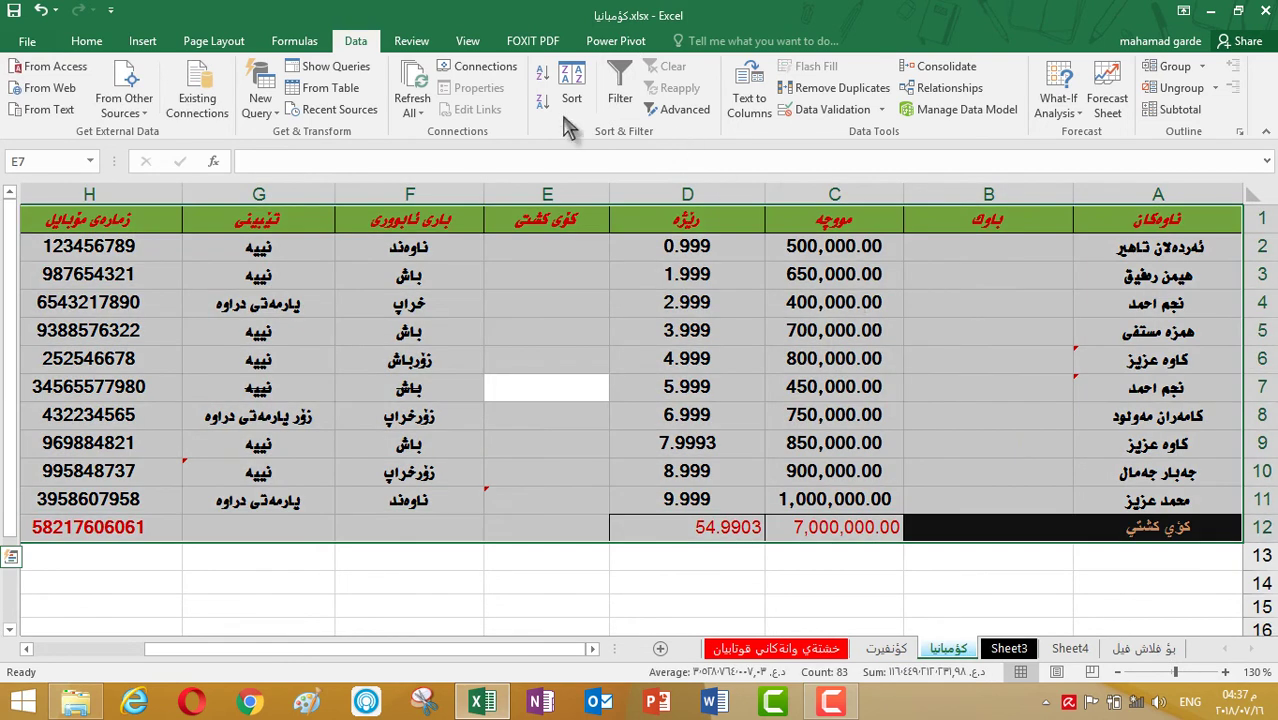
left_click(622, 96)
left_click(622, 96)
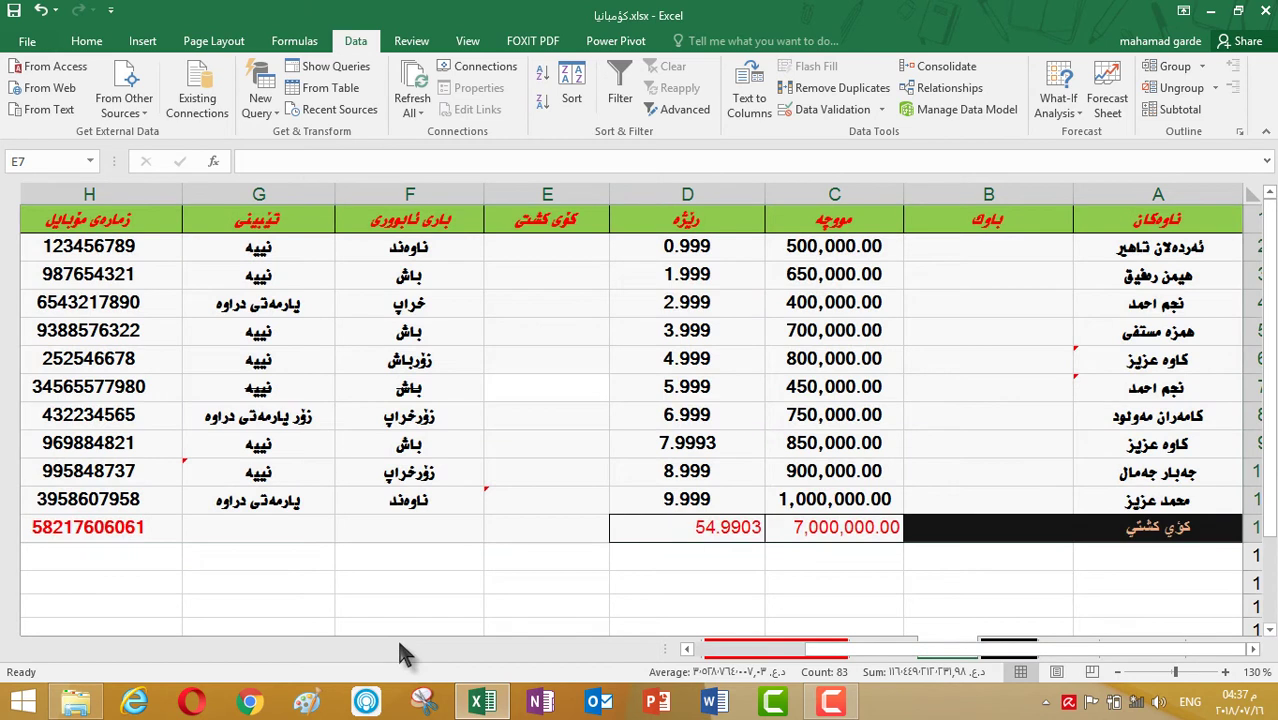
Step: Switch to Sheet4, which holds the mobile name and price table
left_click(400, 650)
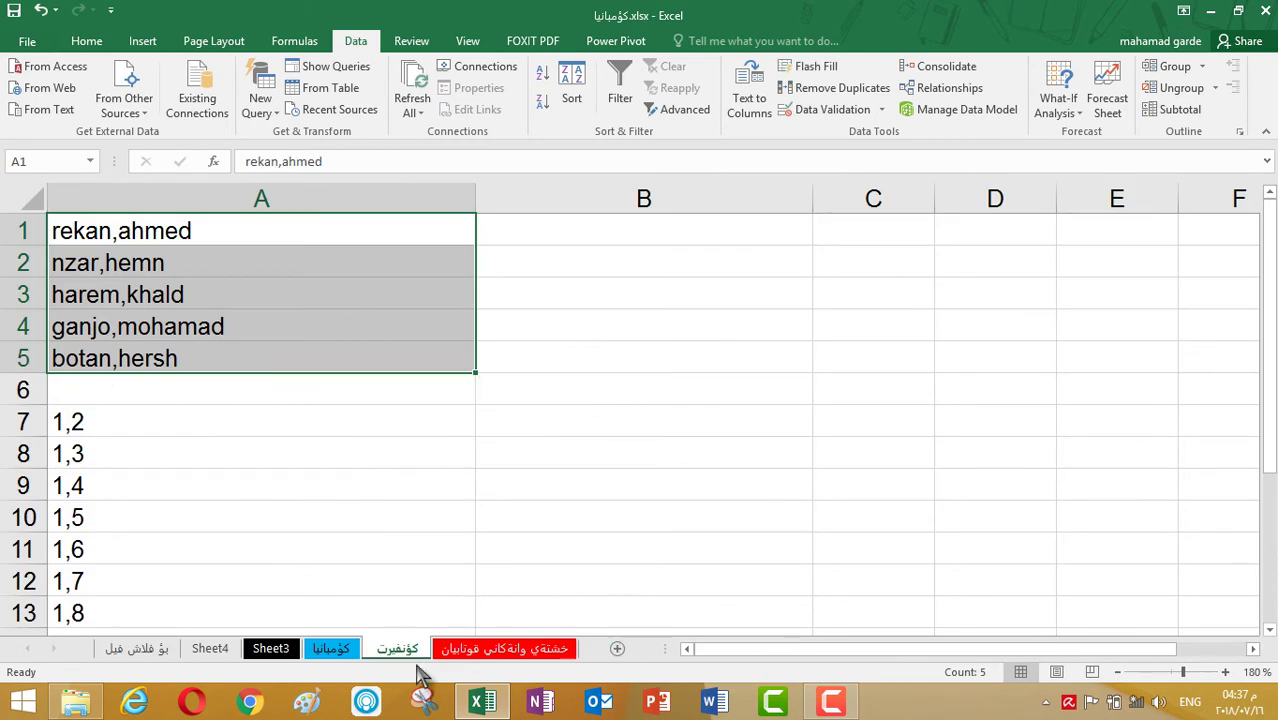
left_click(333, 650)
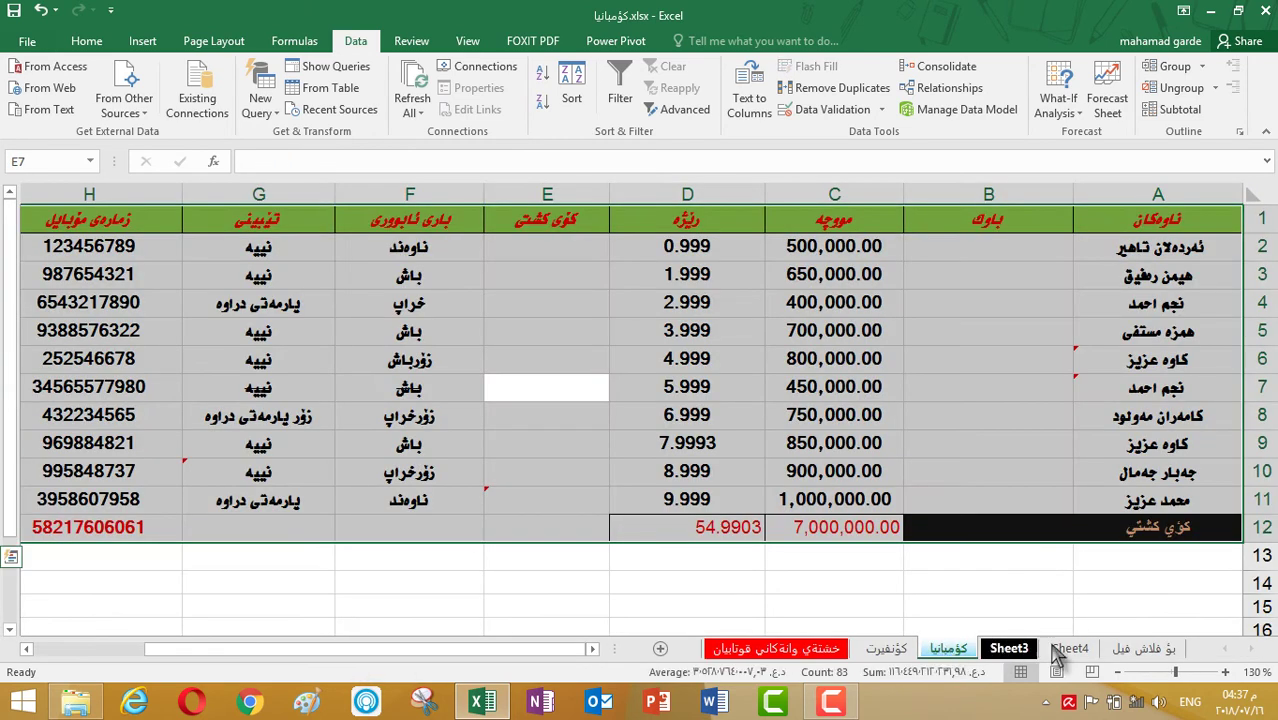
left_click(1070, 649)
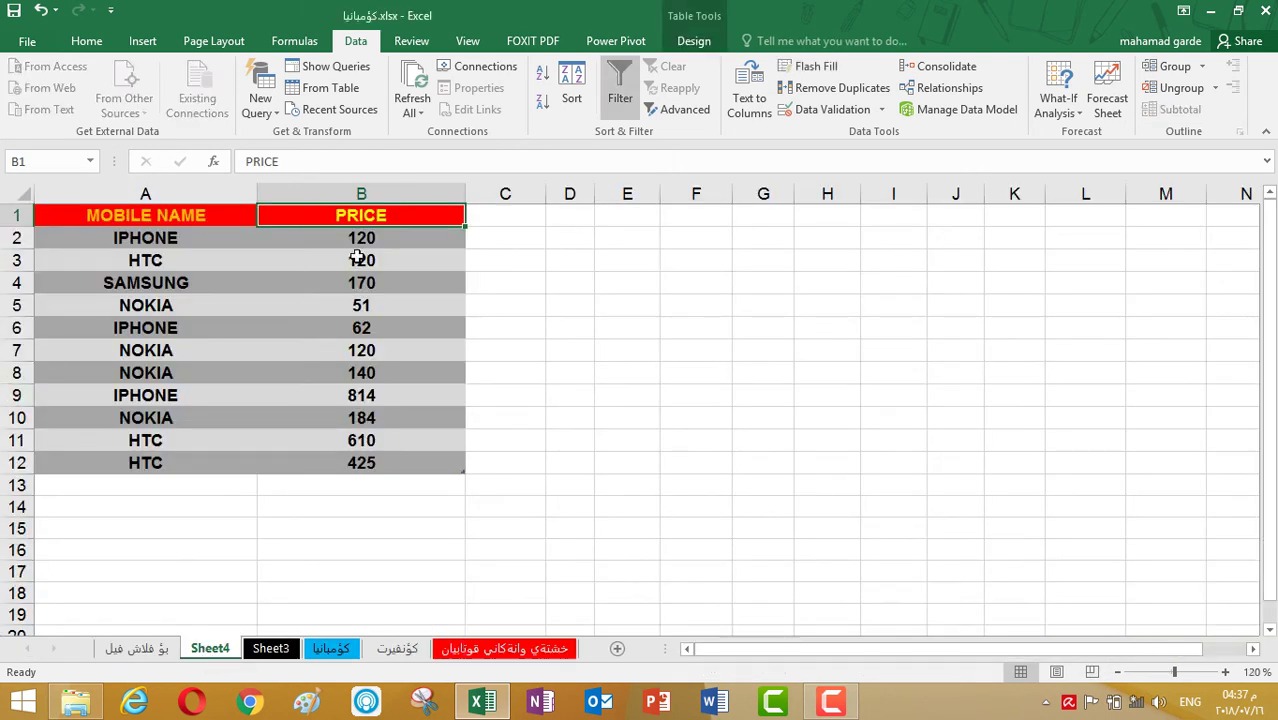
Step: Select the data rows of the mobile price table and show filter buttons on its MOBILE NAME and PRICE headers
left_click_drag(370, 216, 171, 457)
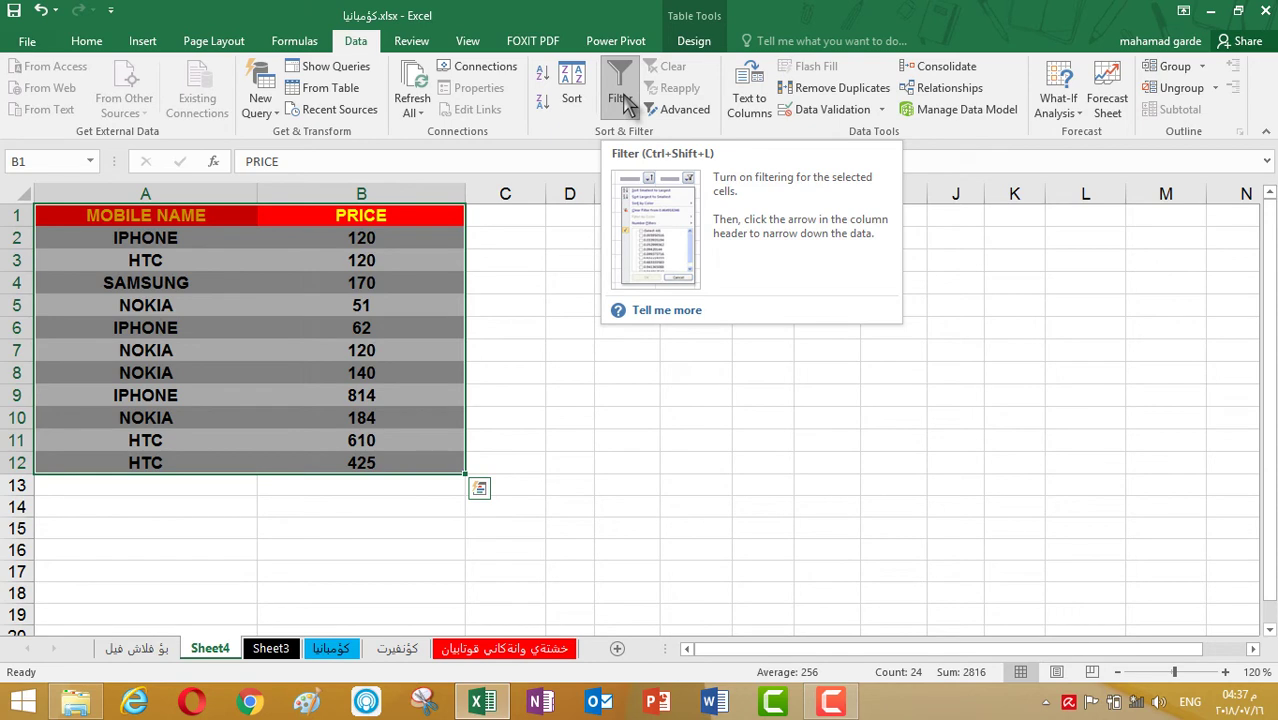
left_click(562, 470)
left_click(335, 332)
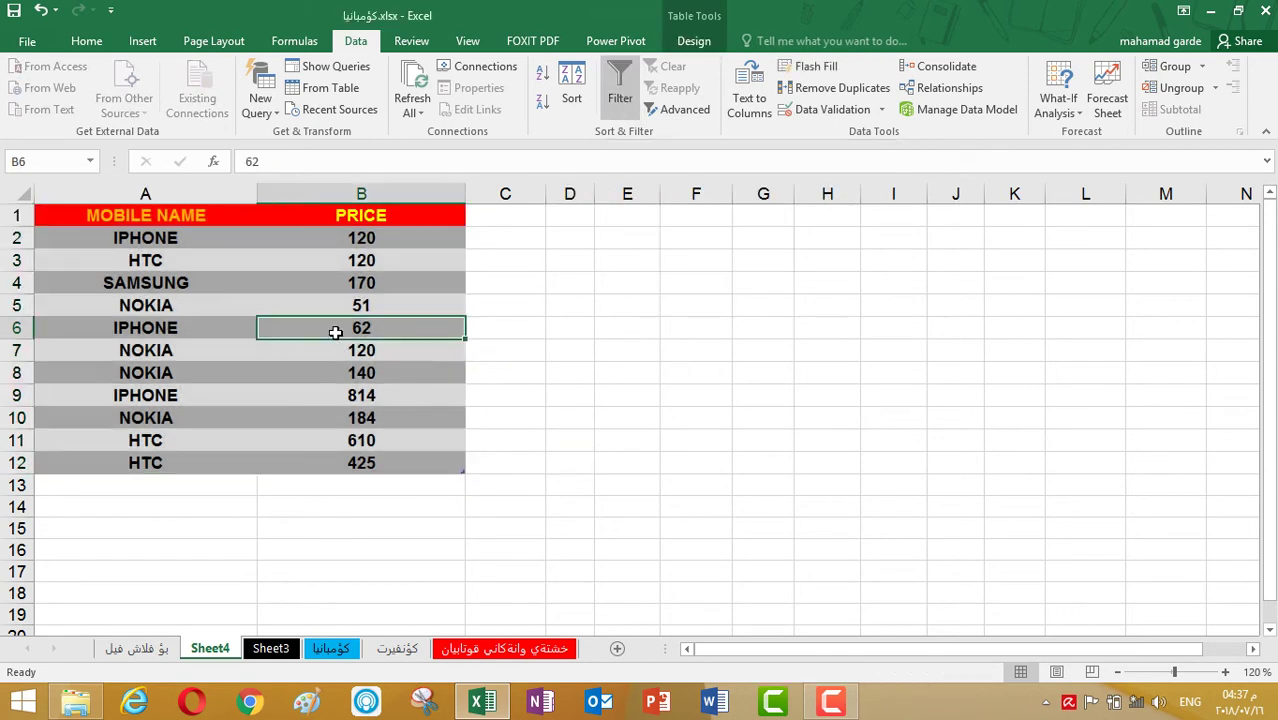
key("ctrl+a")
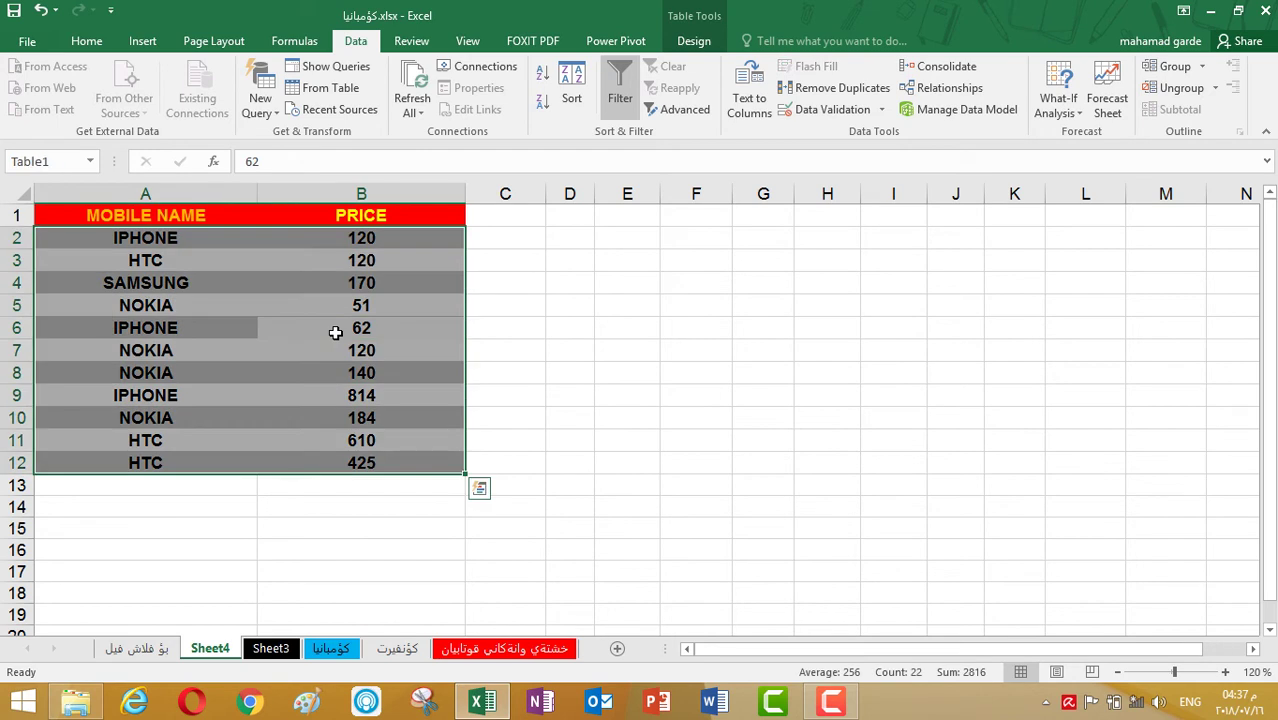
key("ctrl+shift+l")
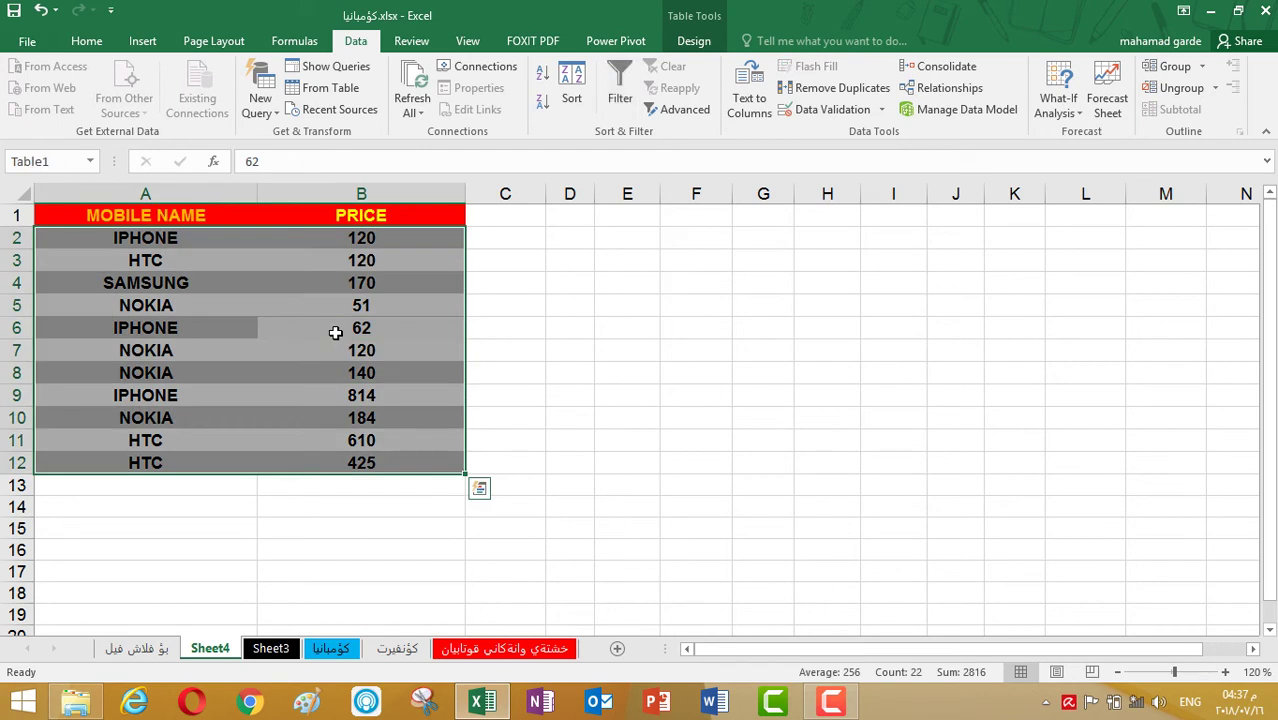
key("ctrl+shift+l")
left_click(522, 348)
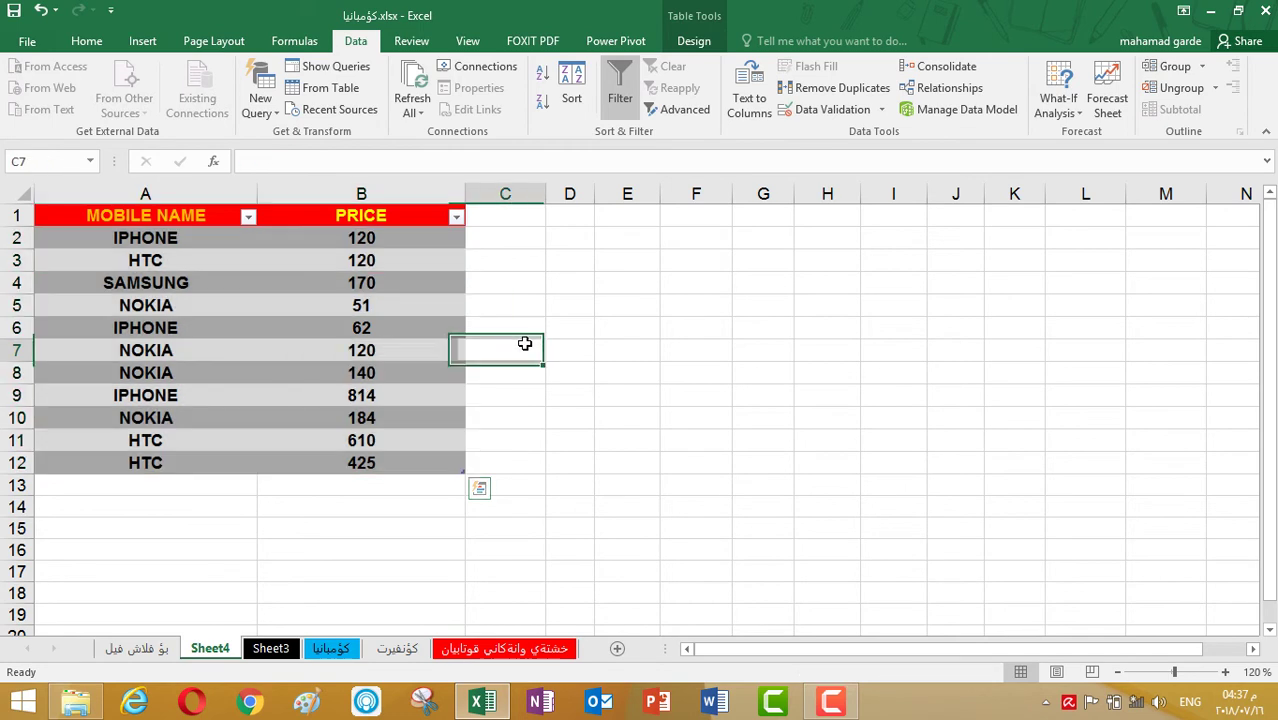
Step: Reselect the table's data rows, A2:B12, and toggle its filter buttons off and back on
left_click(334, 364)
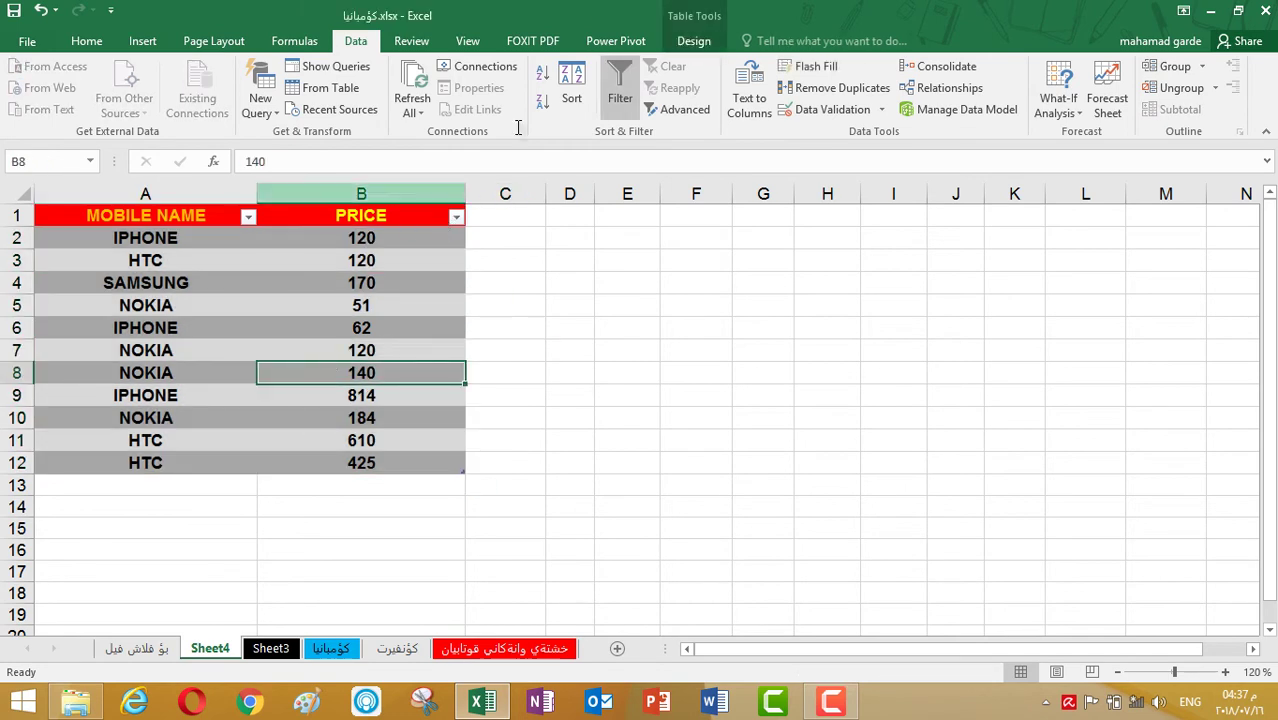
key("ctrl+a")
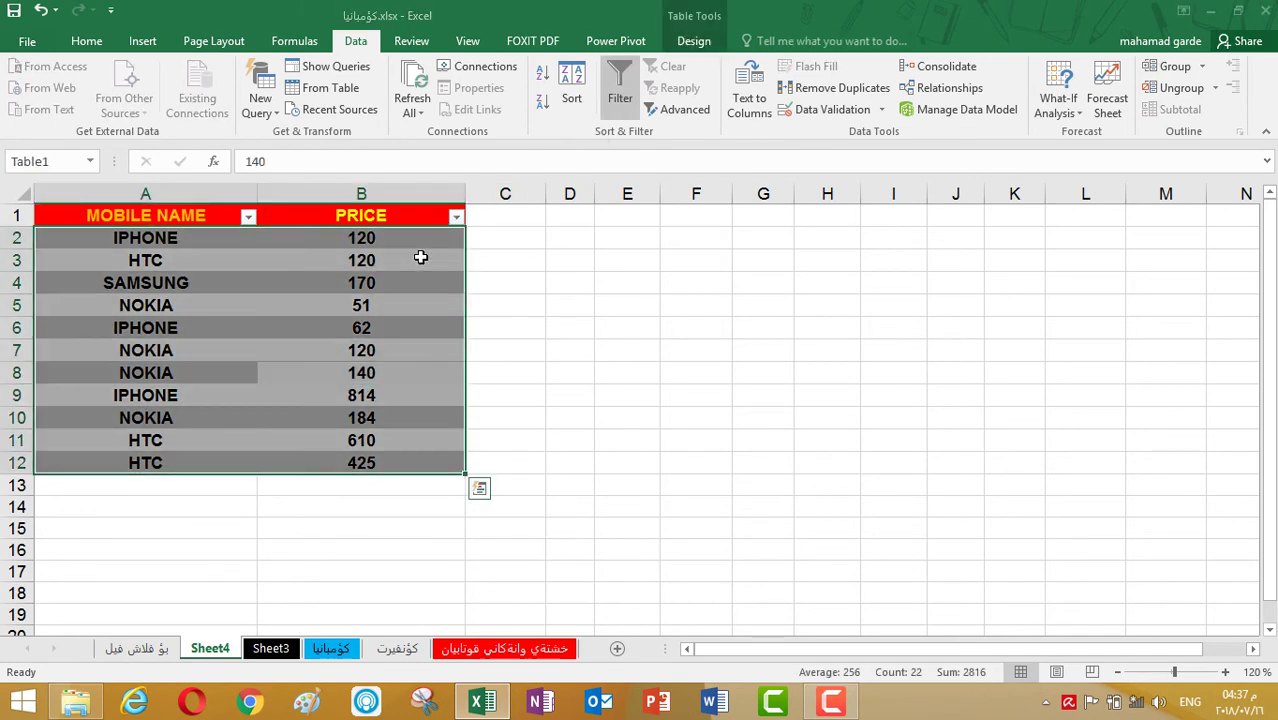
left_click(554, 376)
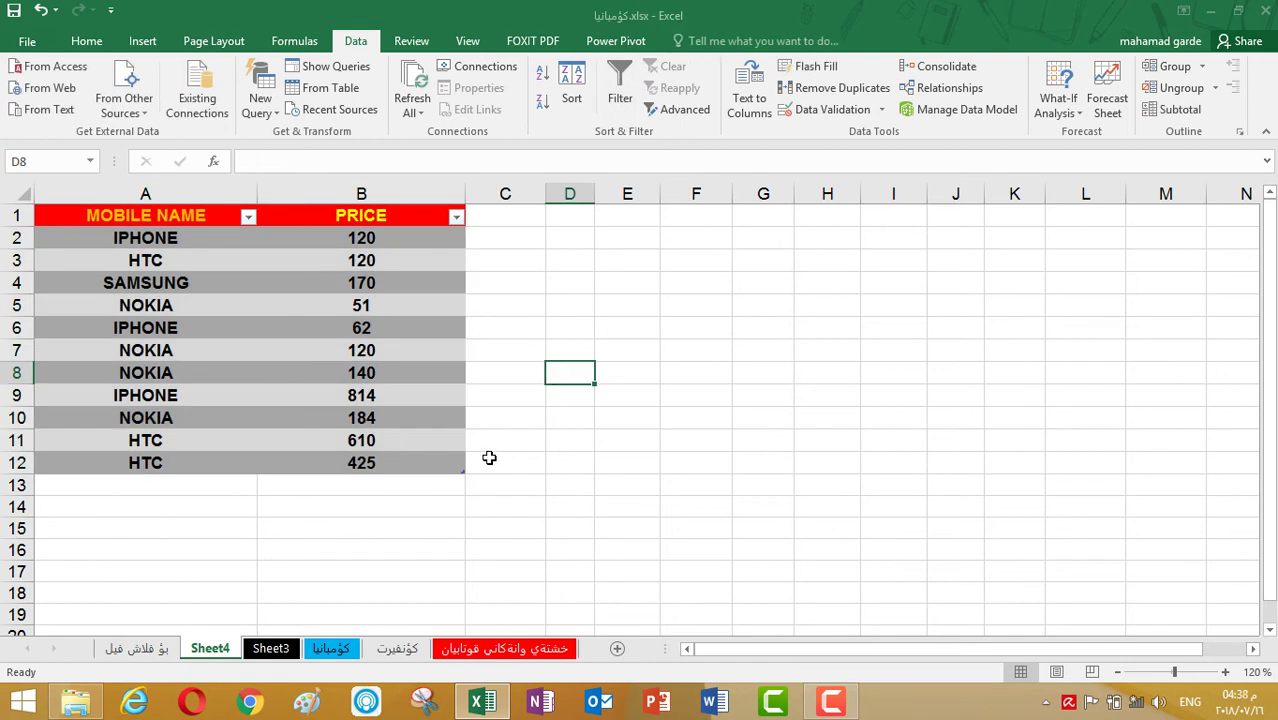
key("ctrl+a")
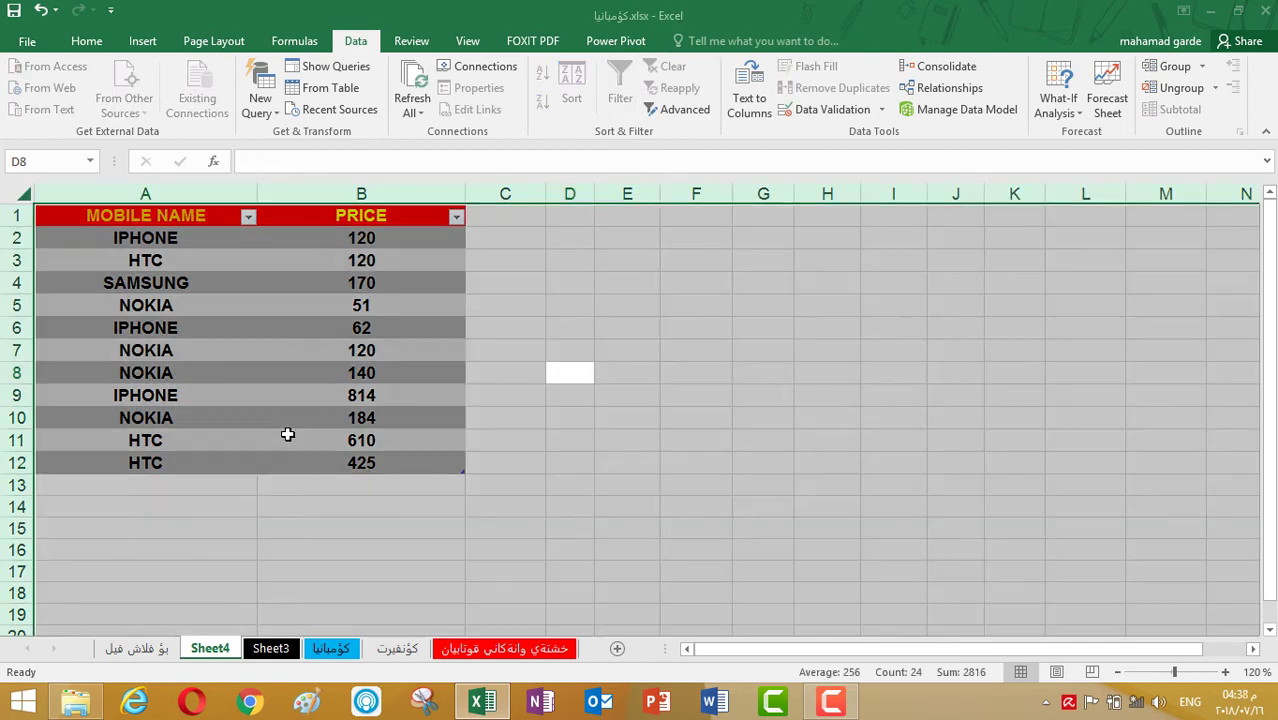
left_click(331, 415)
key("ctrl+a")
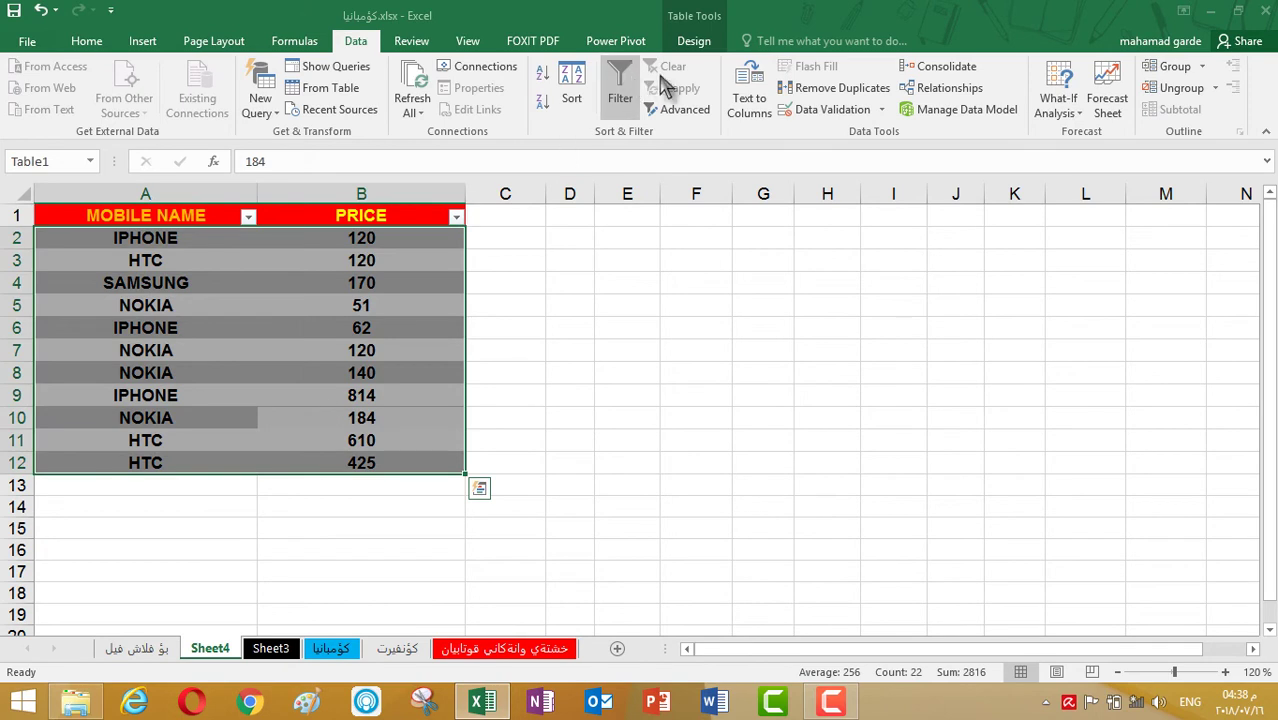
left_click(626, 104)
left_click(627, 106)
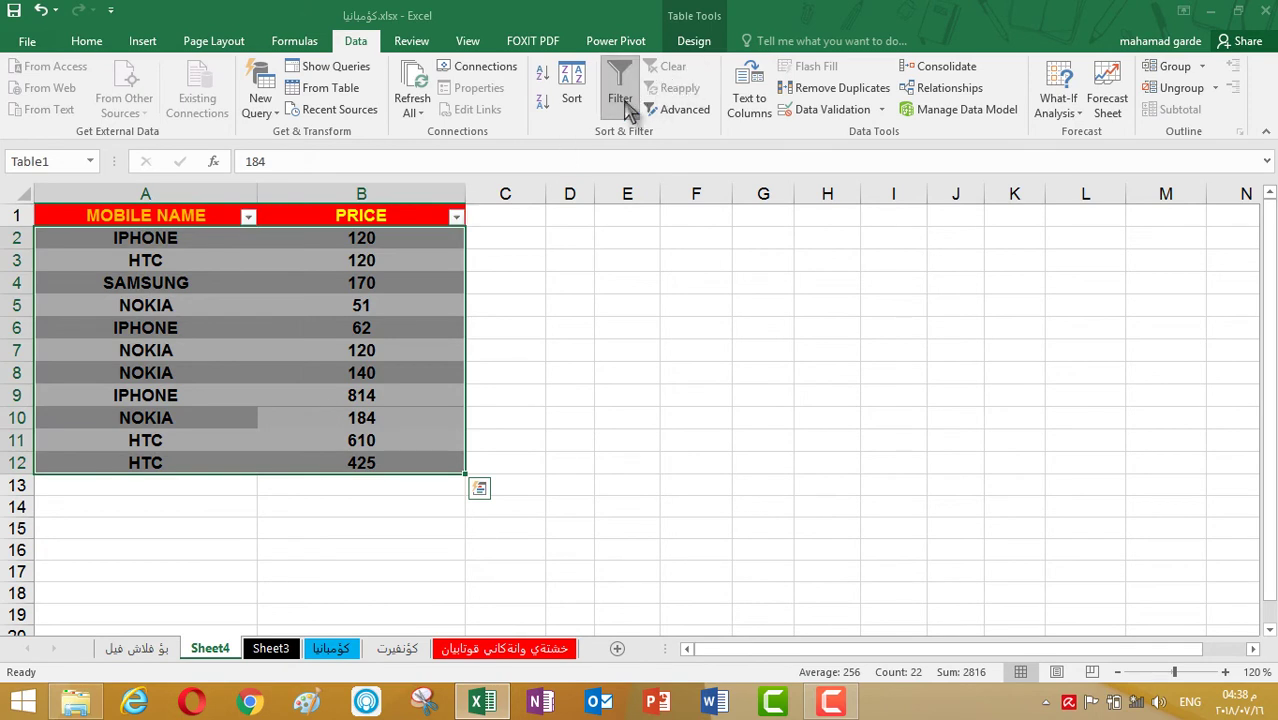
Step: Filter the PRICE column to exclude the value 51, keeping all other prices selected
left_click(455, 217)
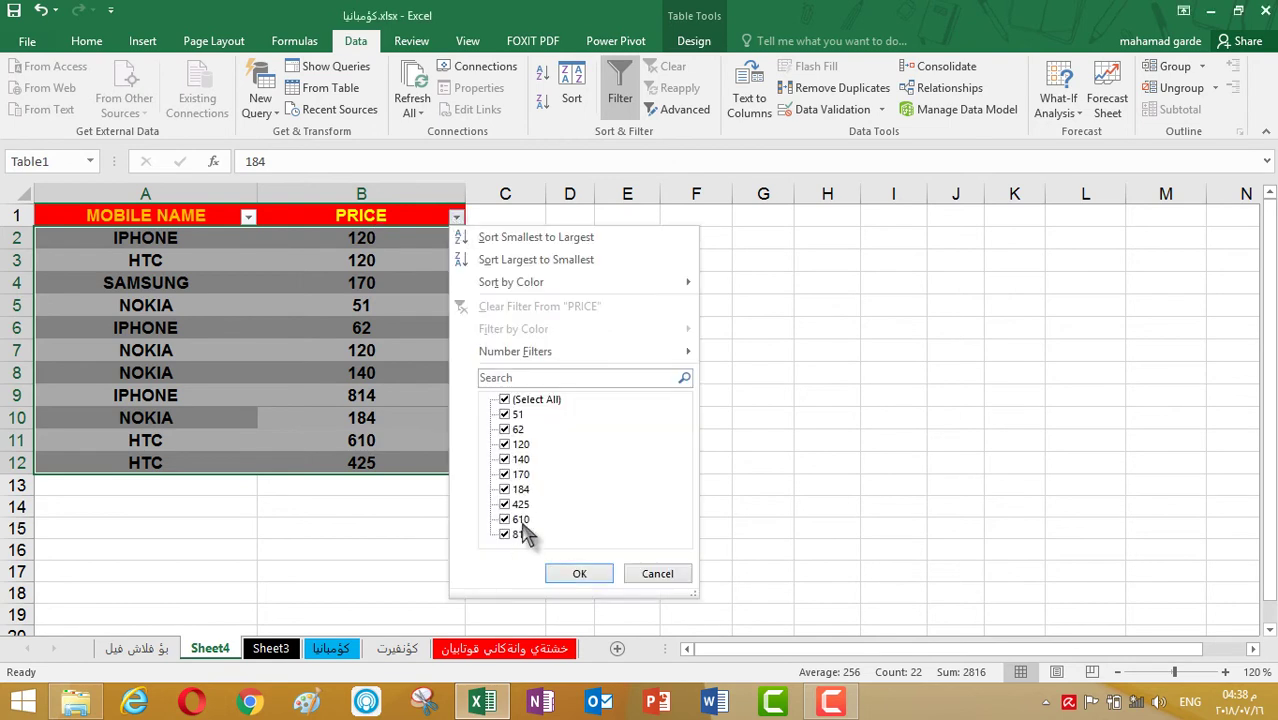
left_click(507, 419)
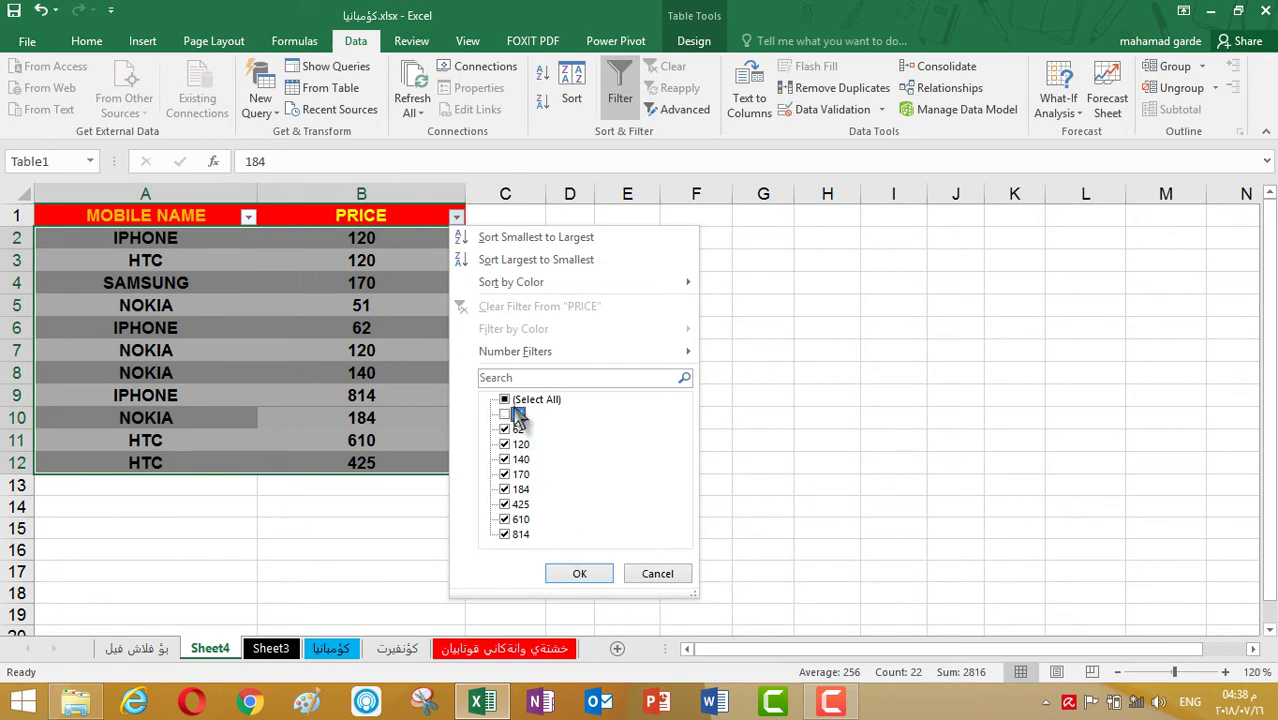
left_click(505, 400)
left_click(506, 400)
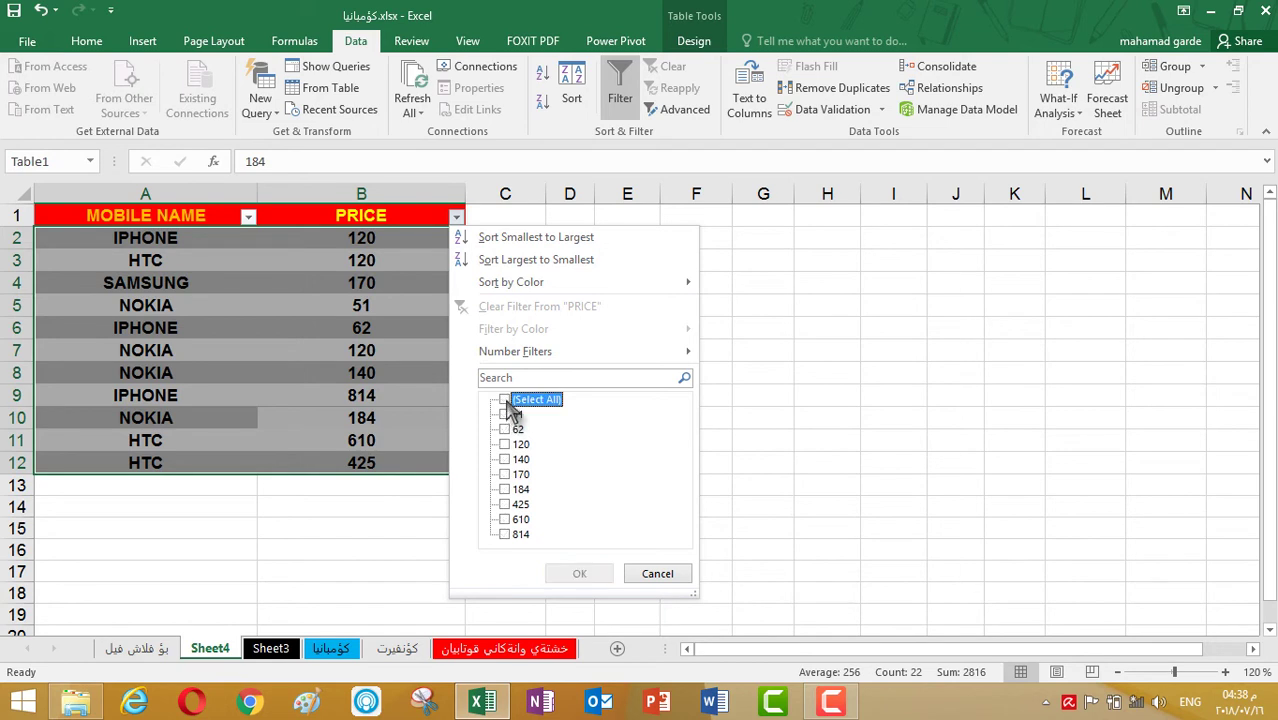
left_click(505, 414)
left_click(505, 414)
left_click(505, 400)
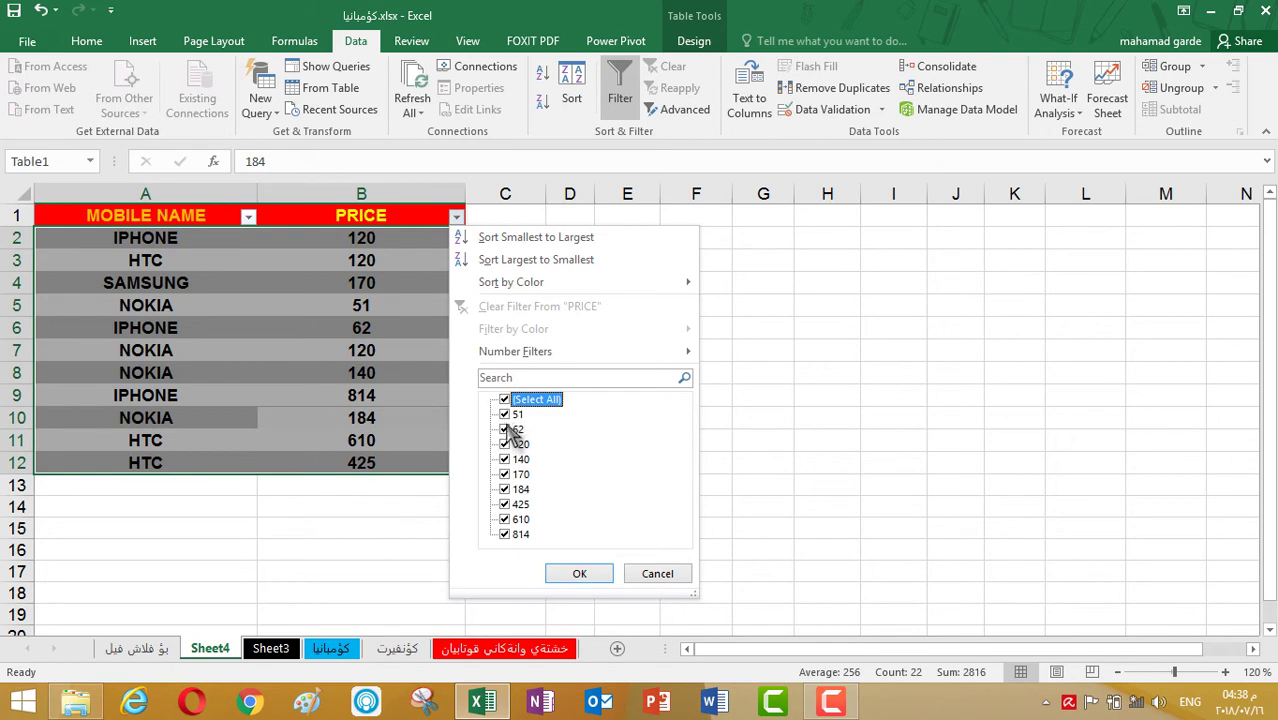
left_click(505, 414)
left_click(571, 573)
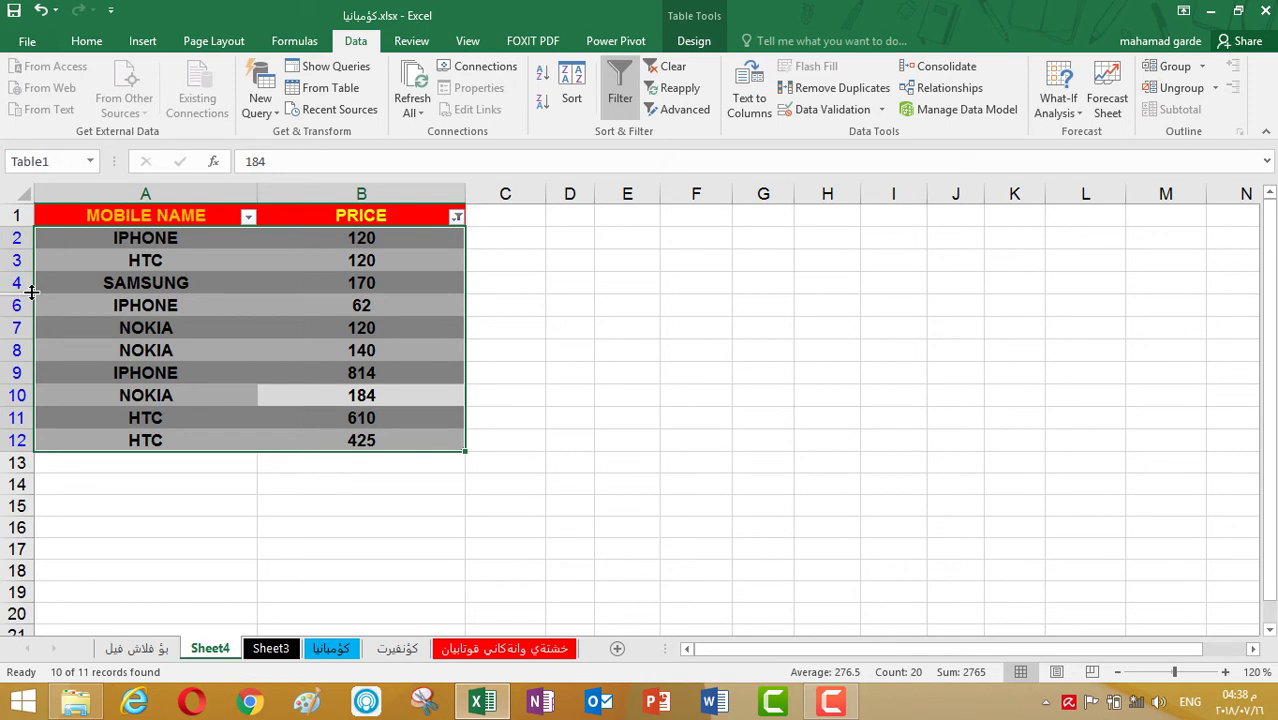
Step: Unhide the filtered-out row 5 between rows 4 and 6
left_click(32, 294)
right_click(32, 294)
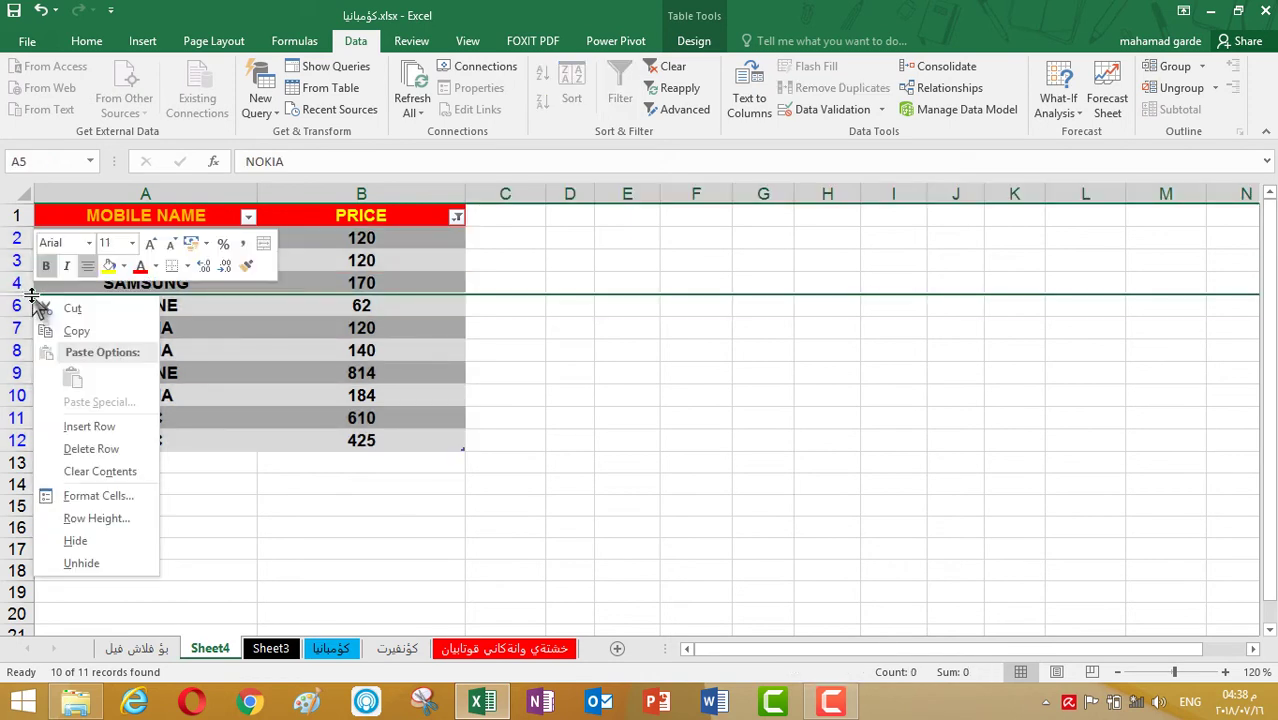
left_click(125, 565)
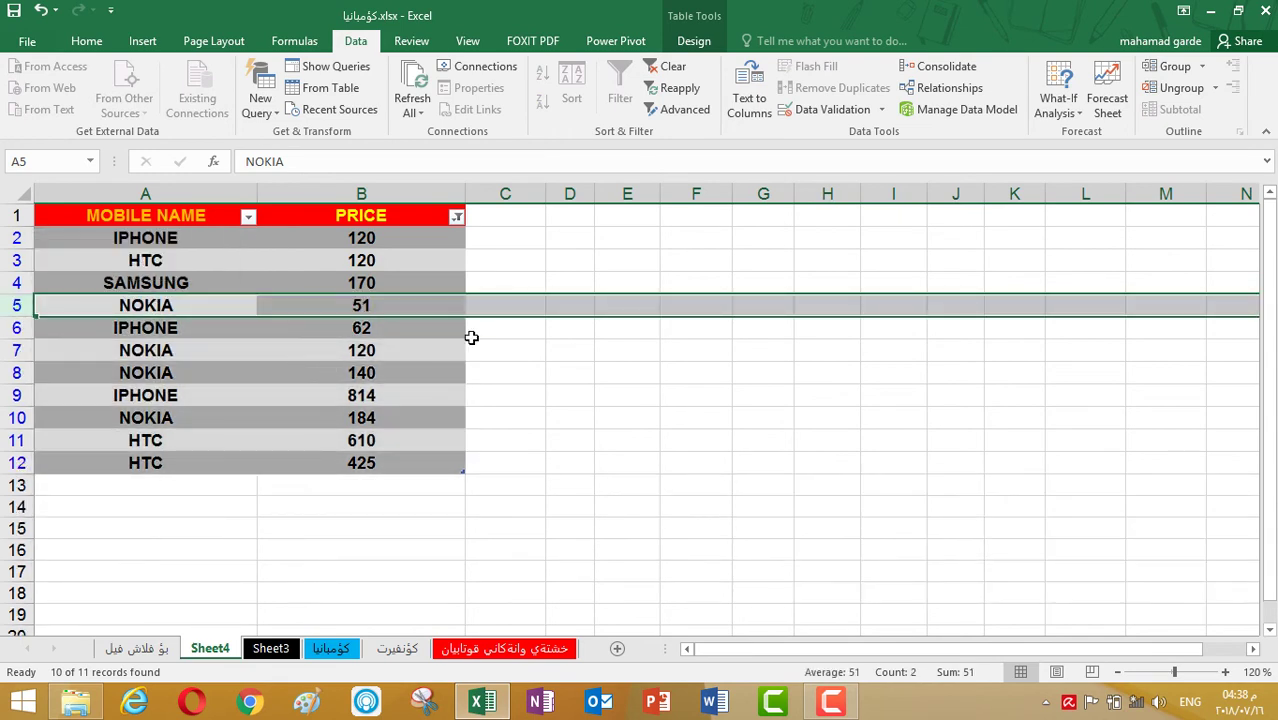
Step: Review the number filter conditions offered for the PRICE column, open its custom filter and cancel it
left_click(456, 217)
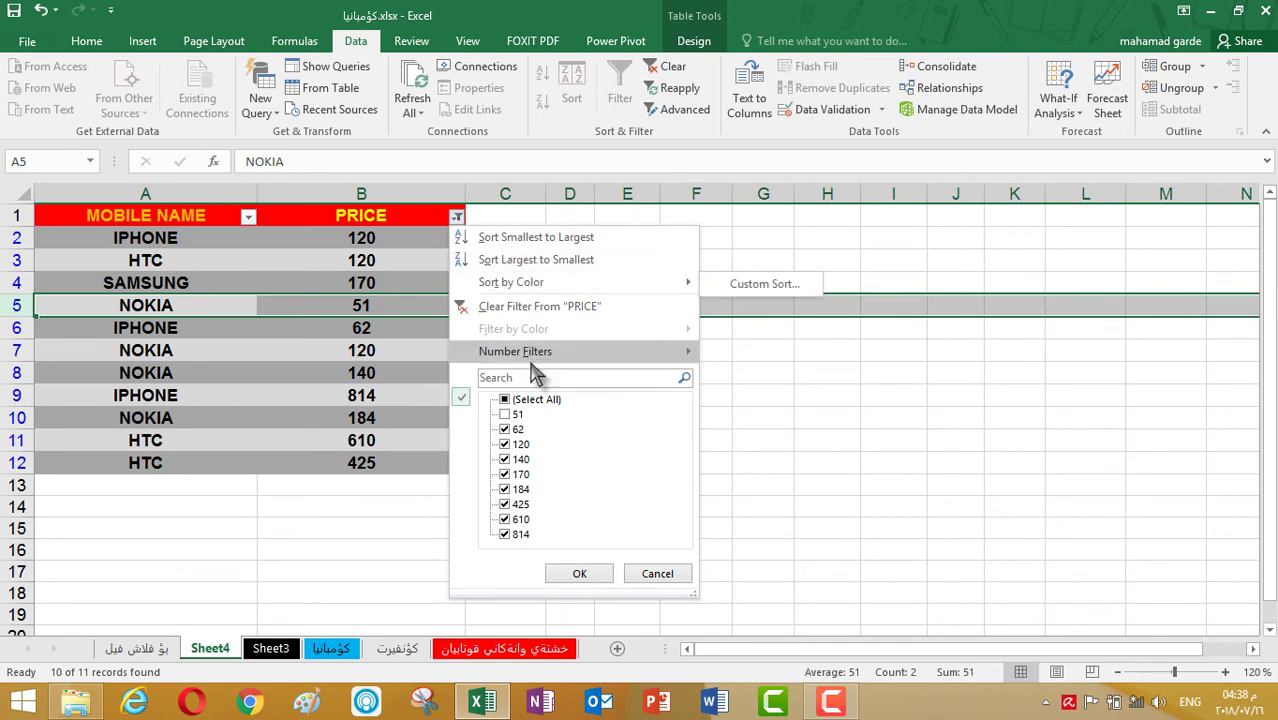
mouse_move(533, 368)
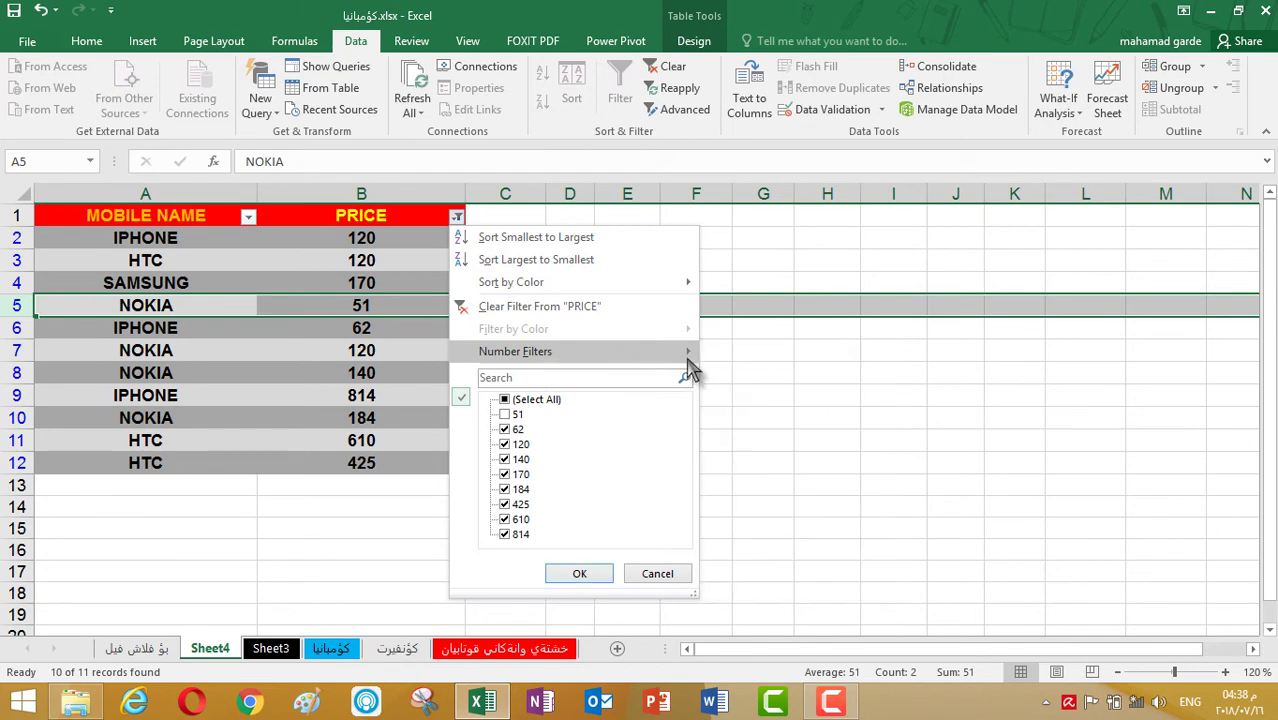
mouse_move(624, 352)
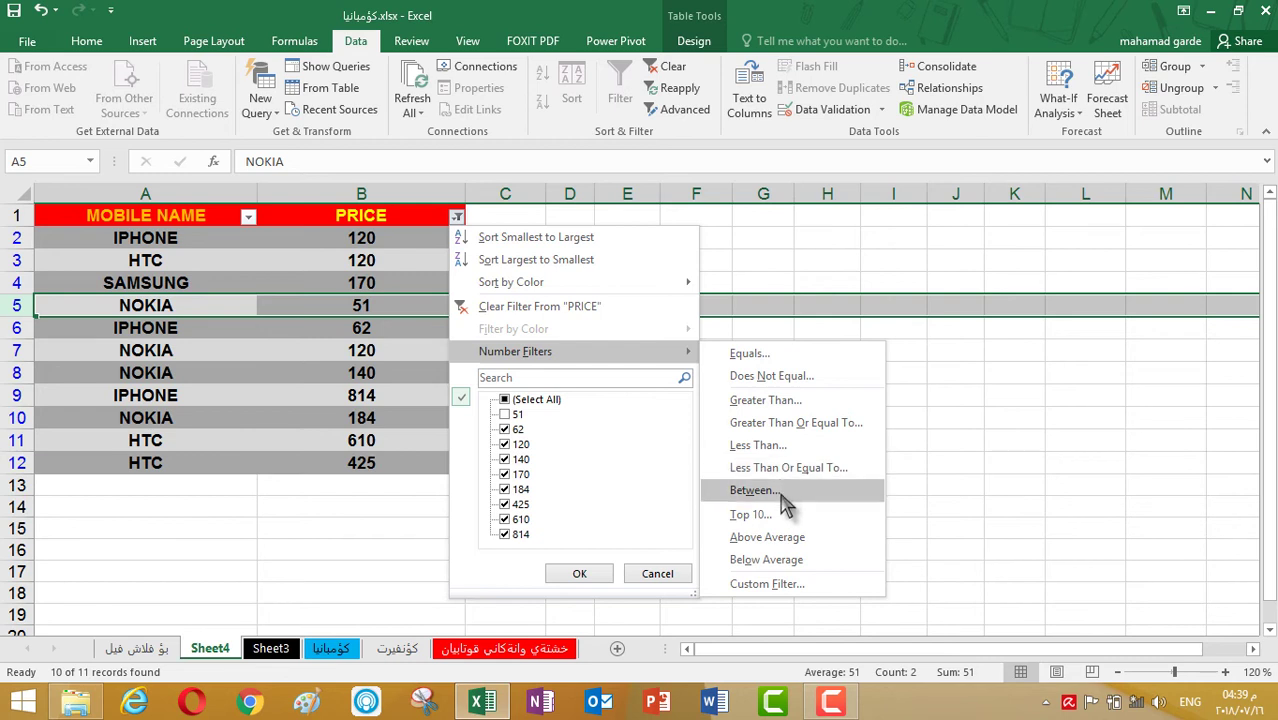
key("Escape")
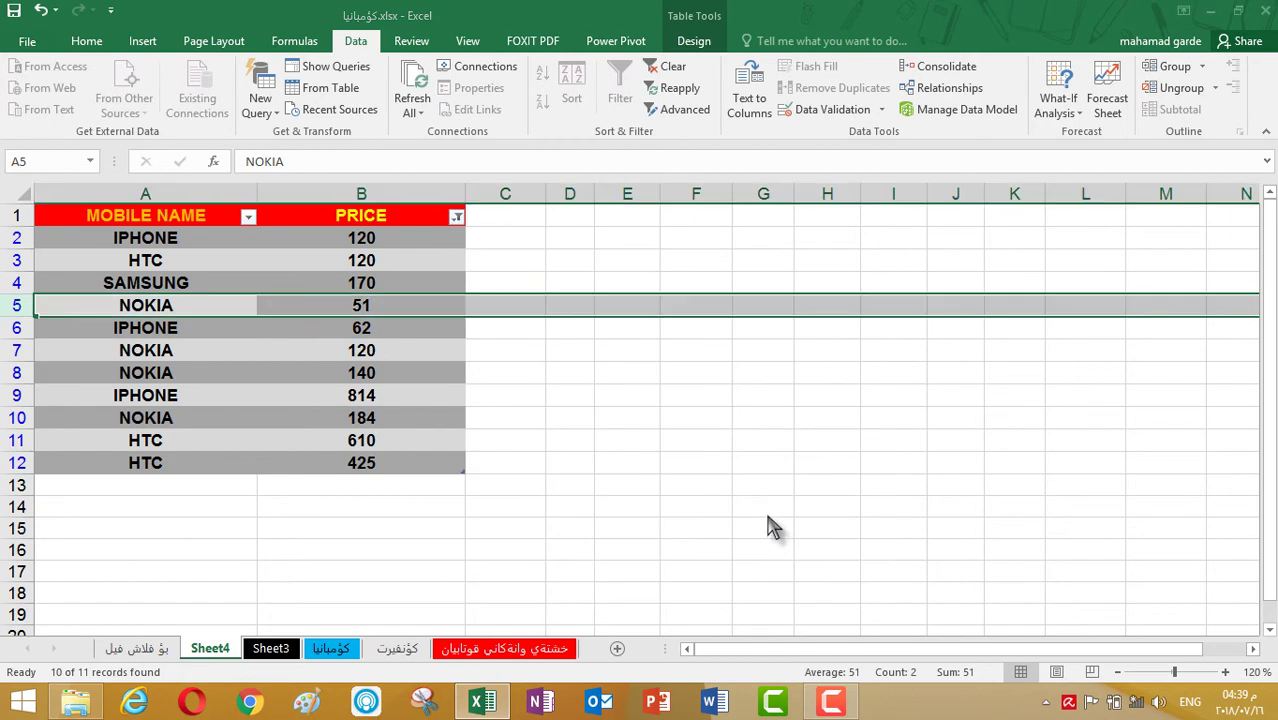
left_click(456, 217)
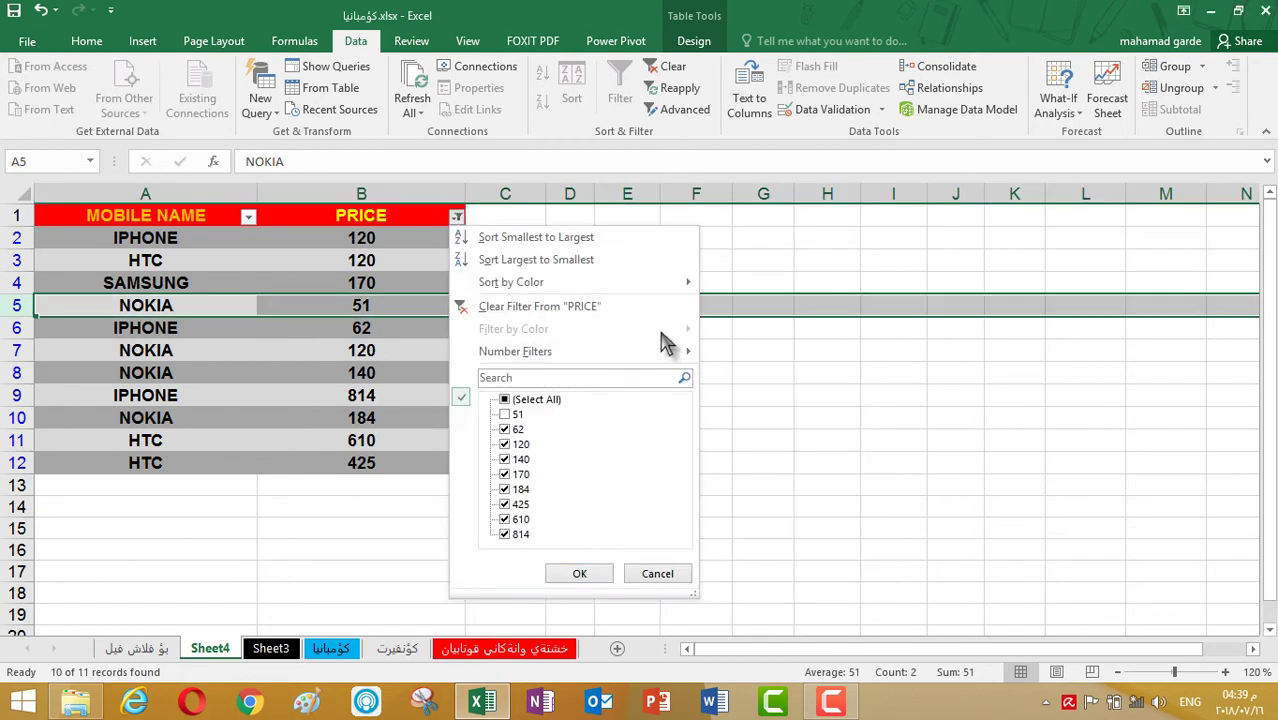
mouse_move(673, 352)
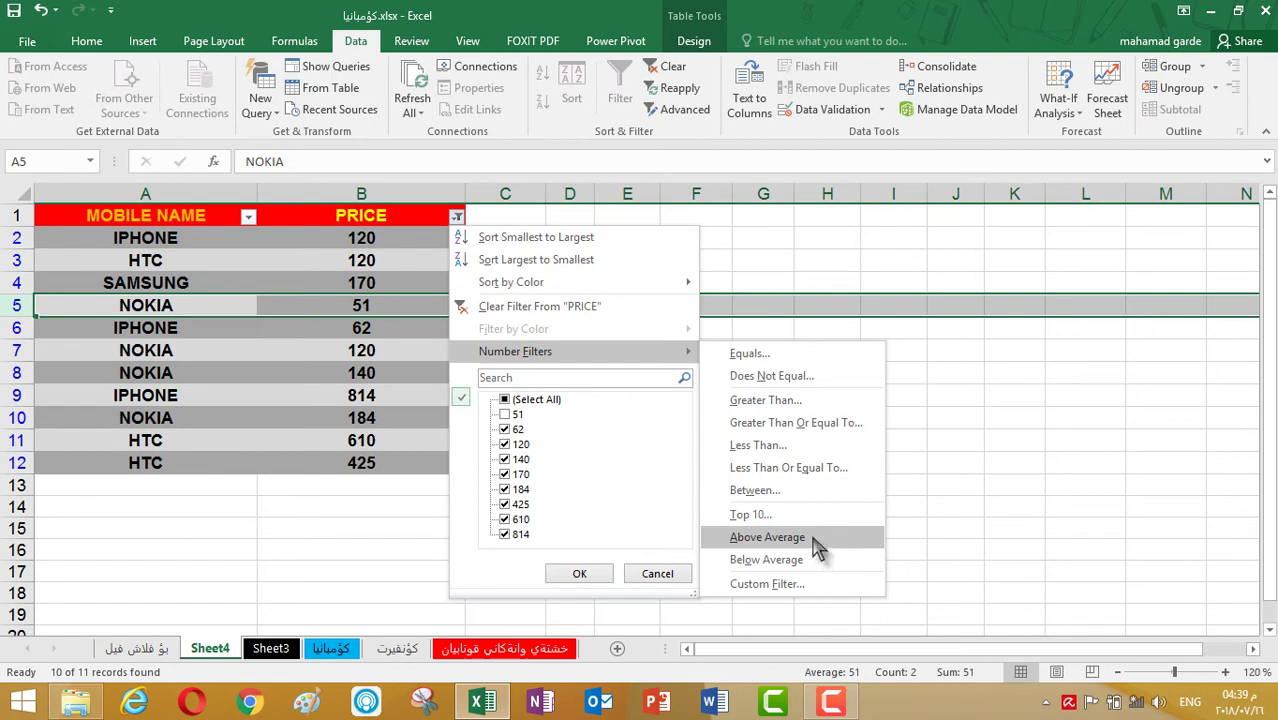
left_click(765, 584)
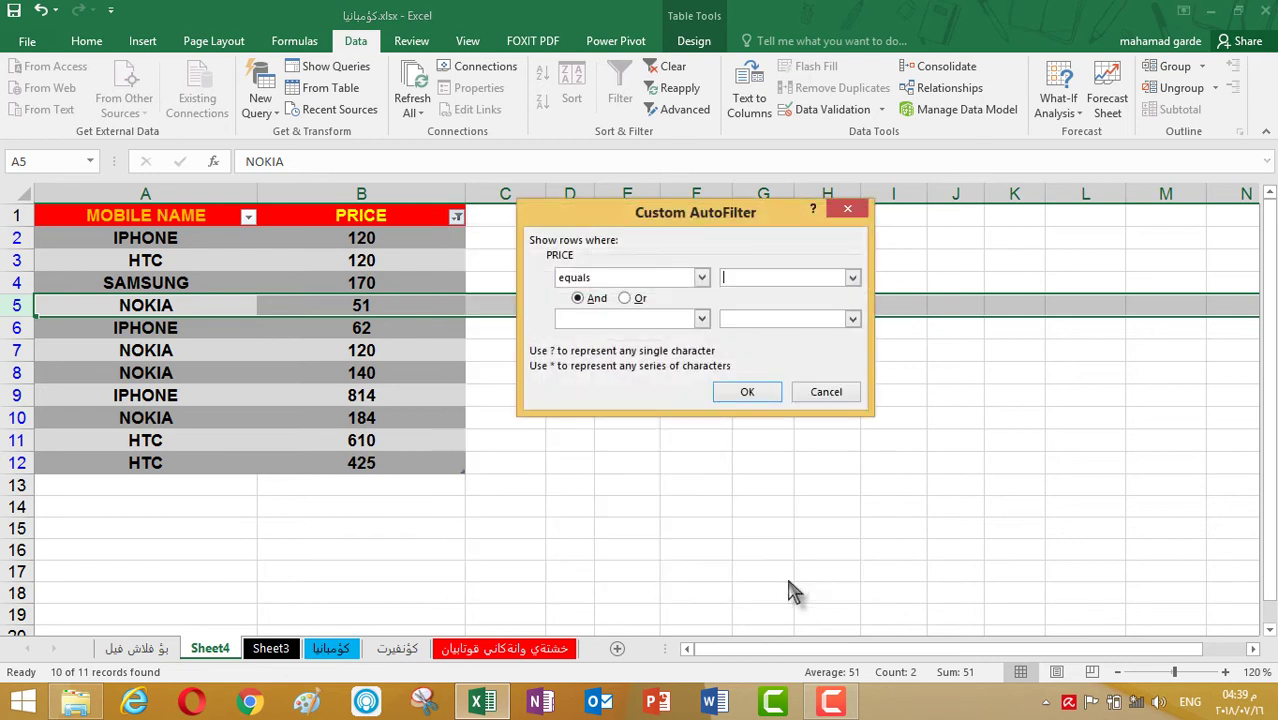
left_click(830, 393)
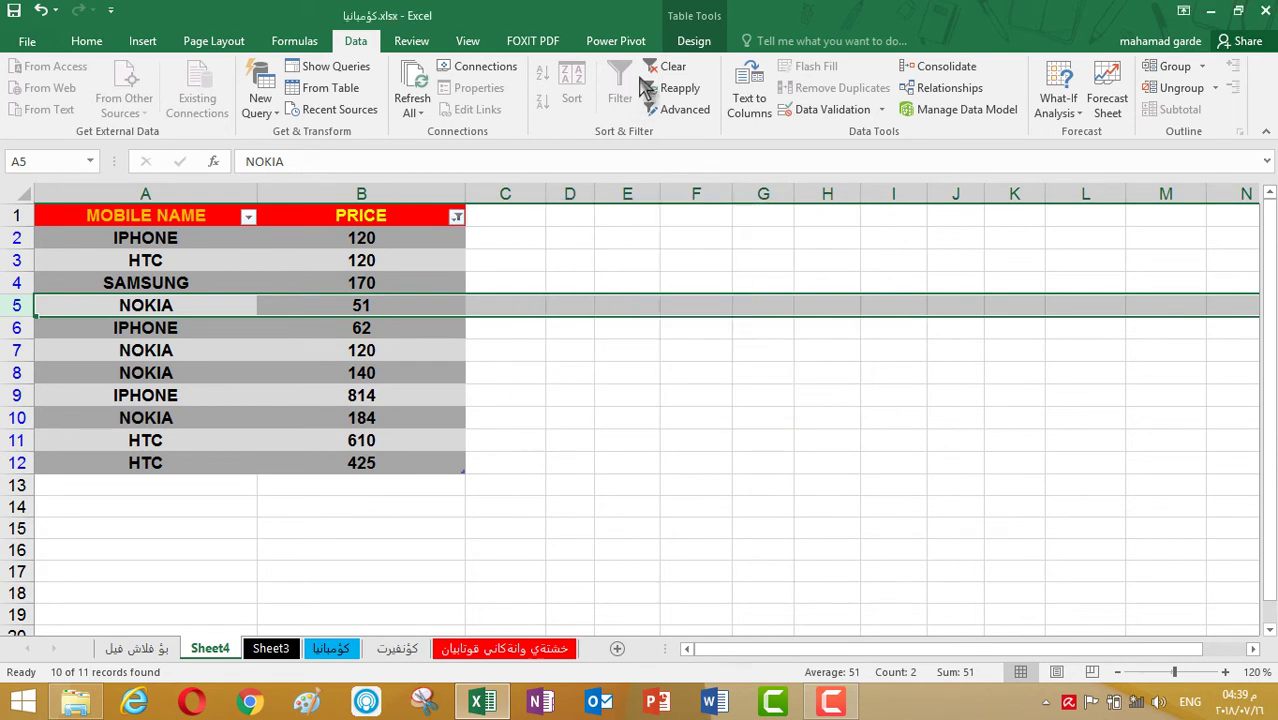
Step: Include the value 51 in the PRICE filter again so all prices are selected
left_click(425, 237)
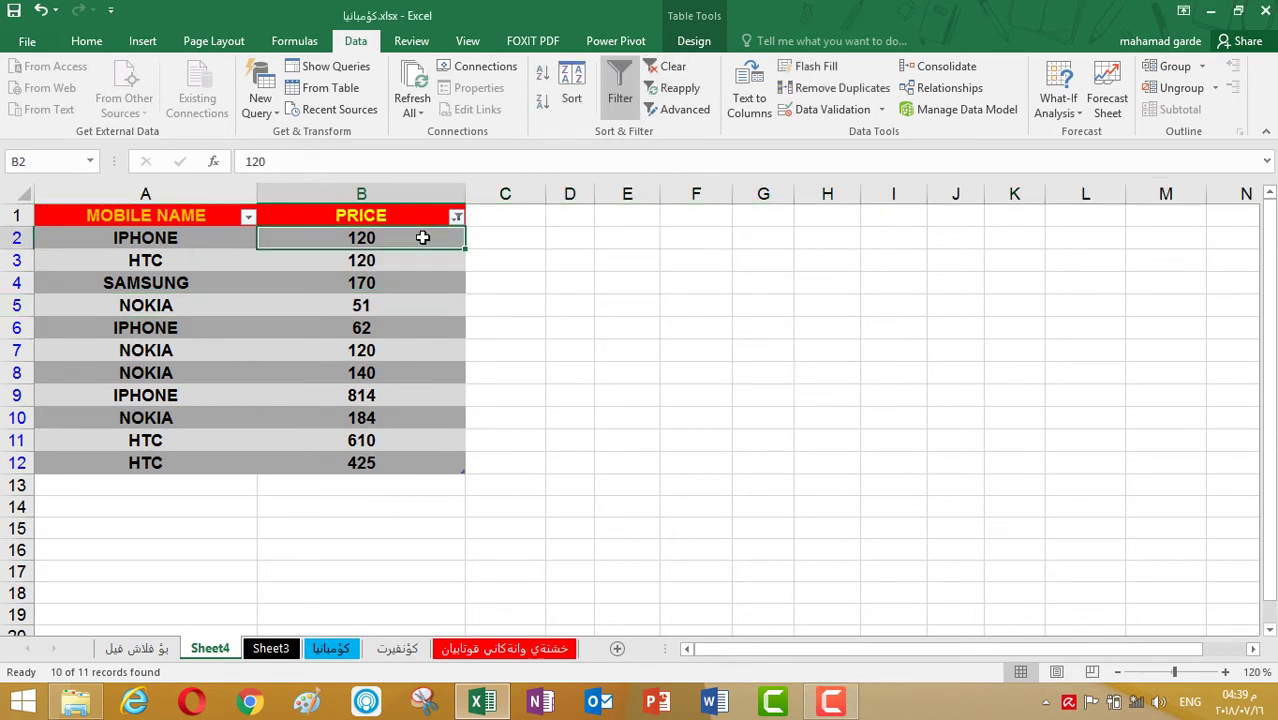
left_click(456, 216)
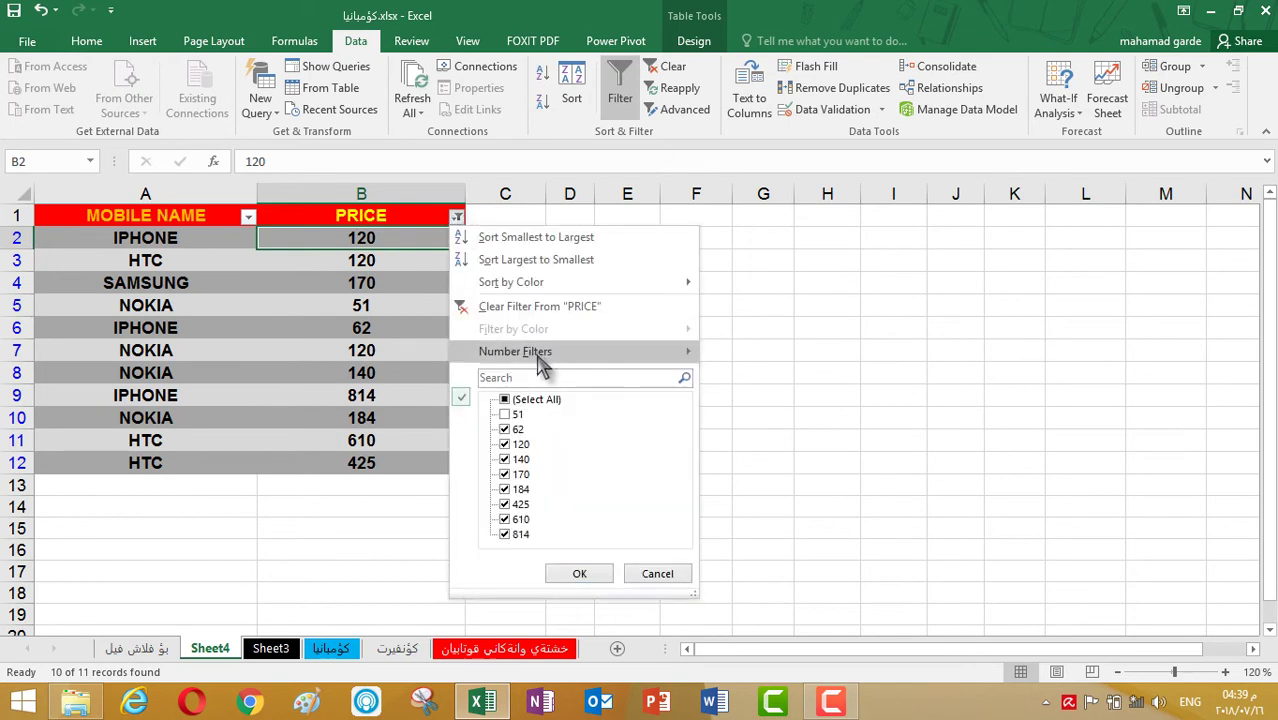
left_click(505, 414)
left_click(578, 573)
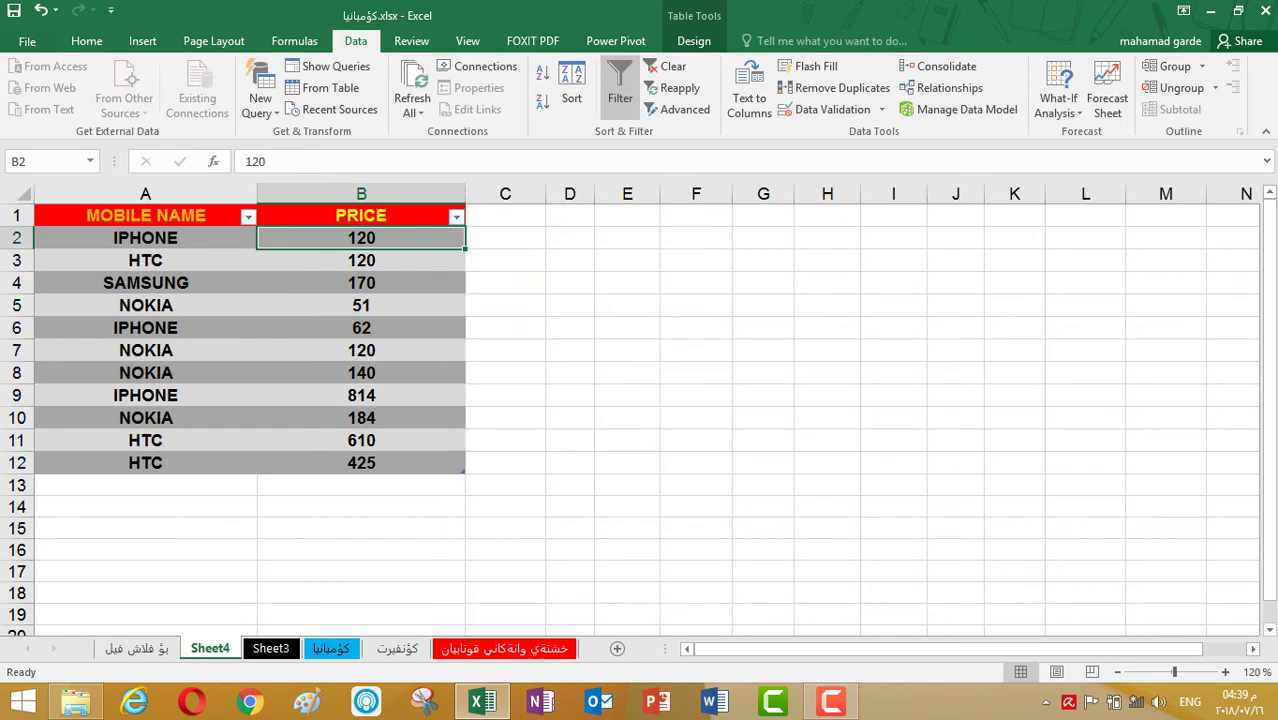
left_click(399, 330)
left_click(241, 250)
left_click(240, 217)
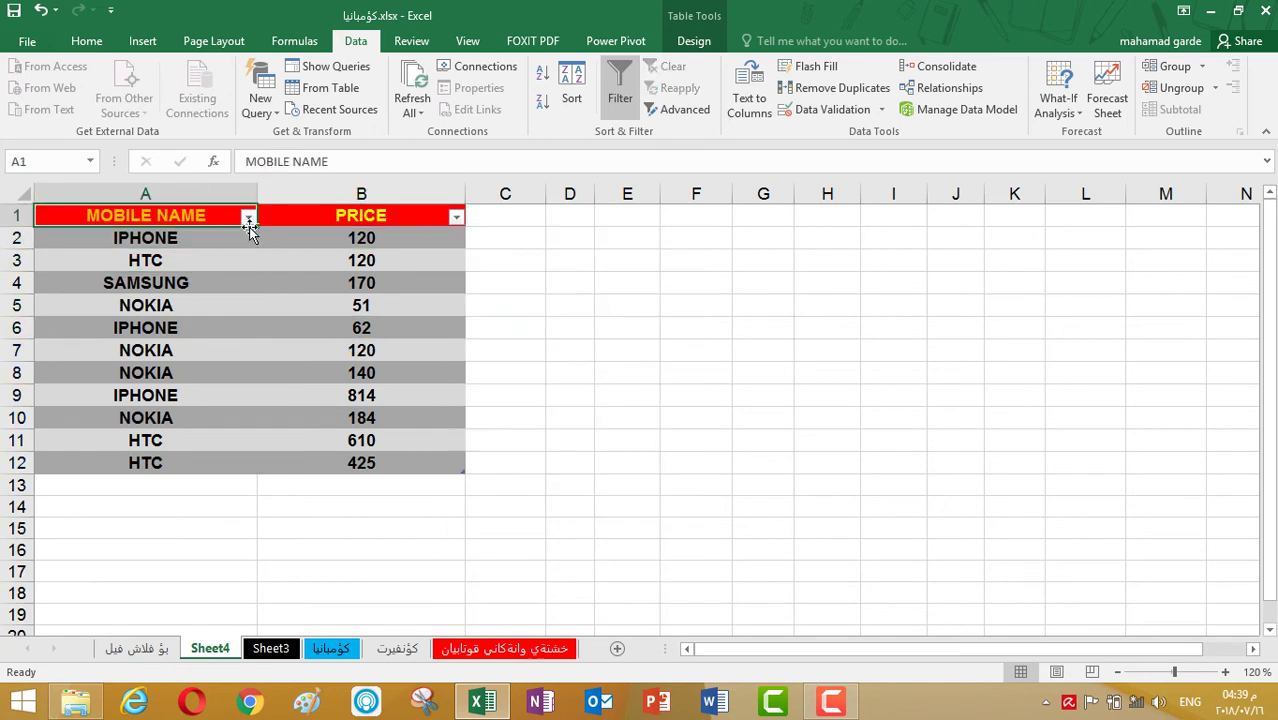
left_click(334, 346)
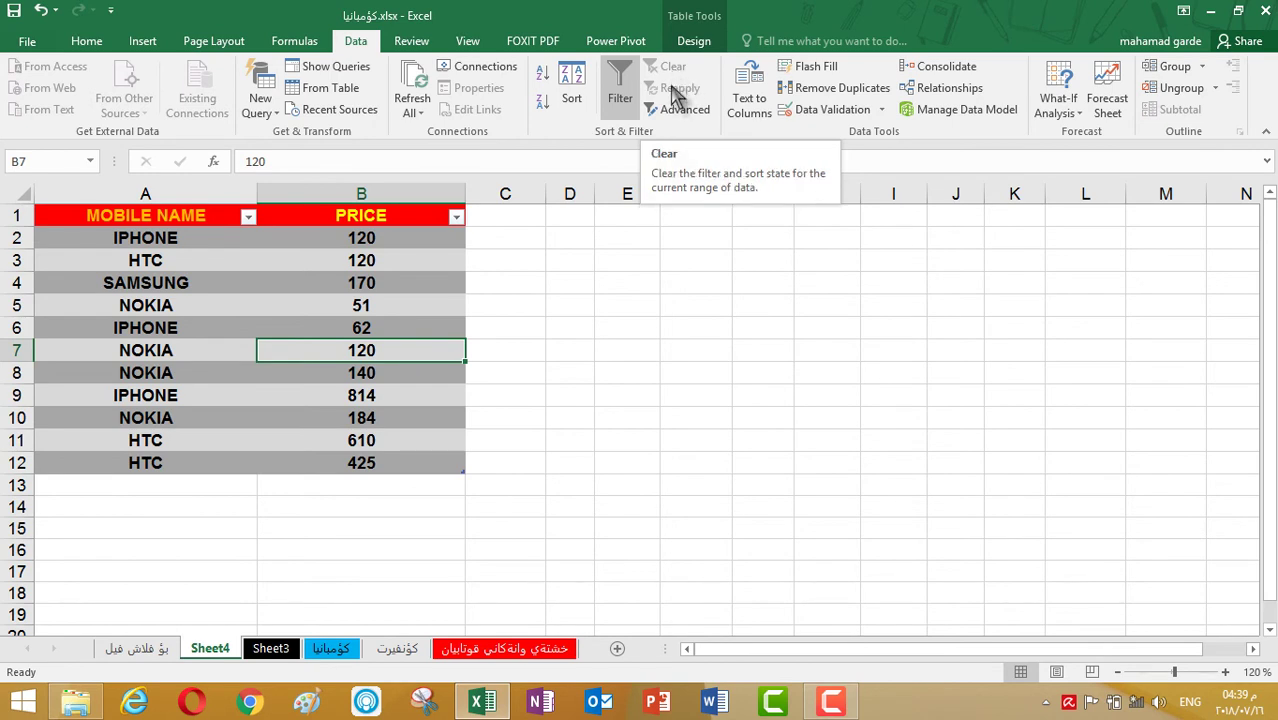
Step: Sort the mobile table by the PRICE column from smallest to largest
left_click(323, 486)
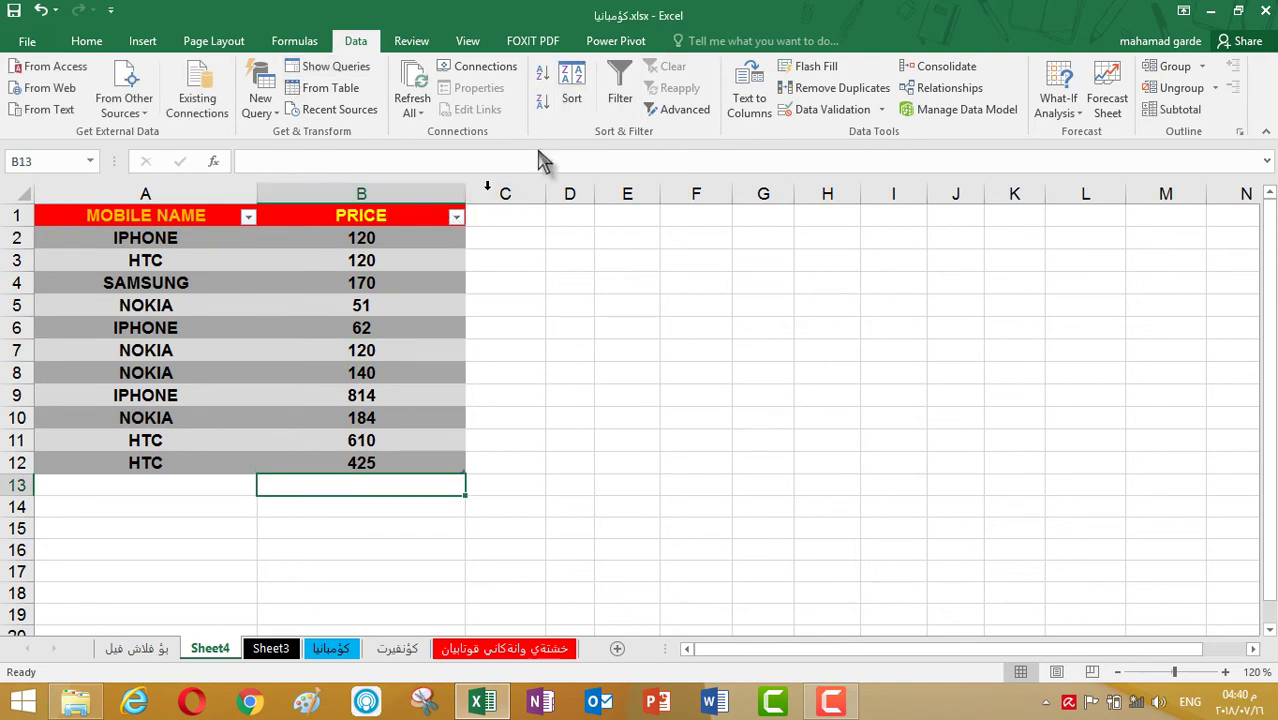
left_click(456, 216)
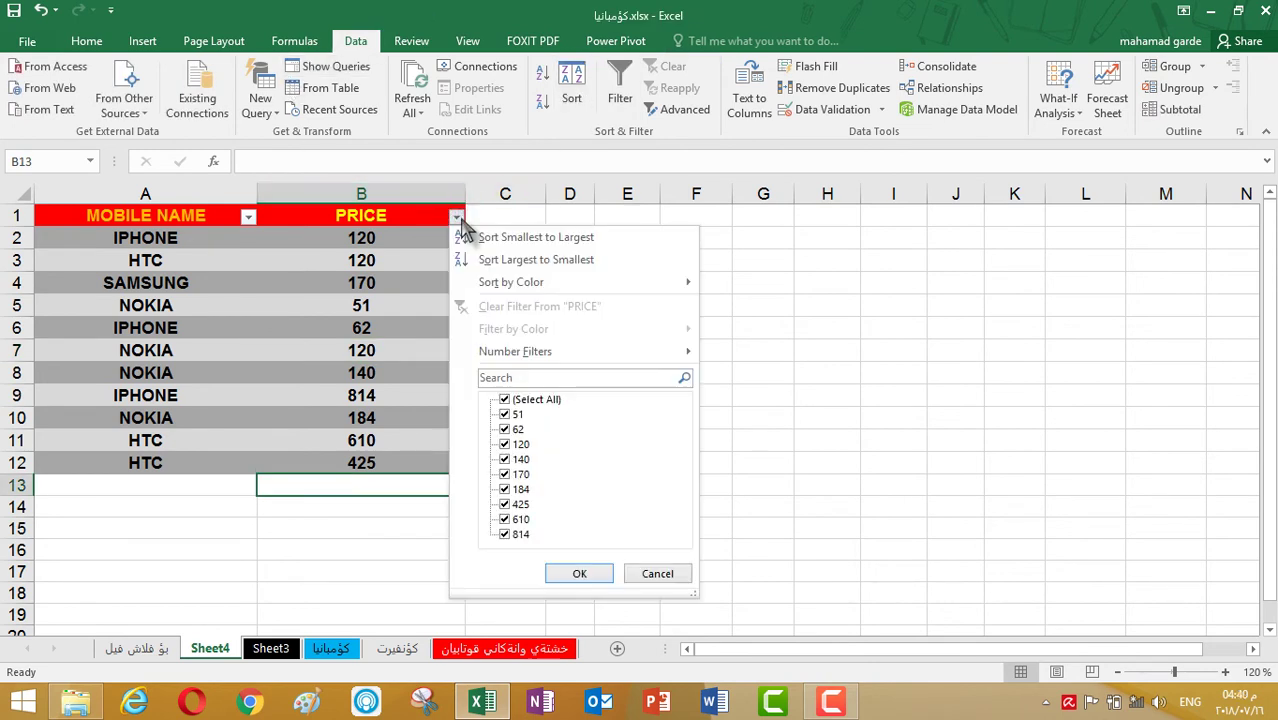
left_click(605, 241)
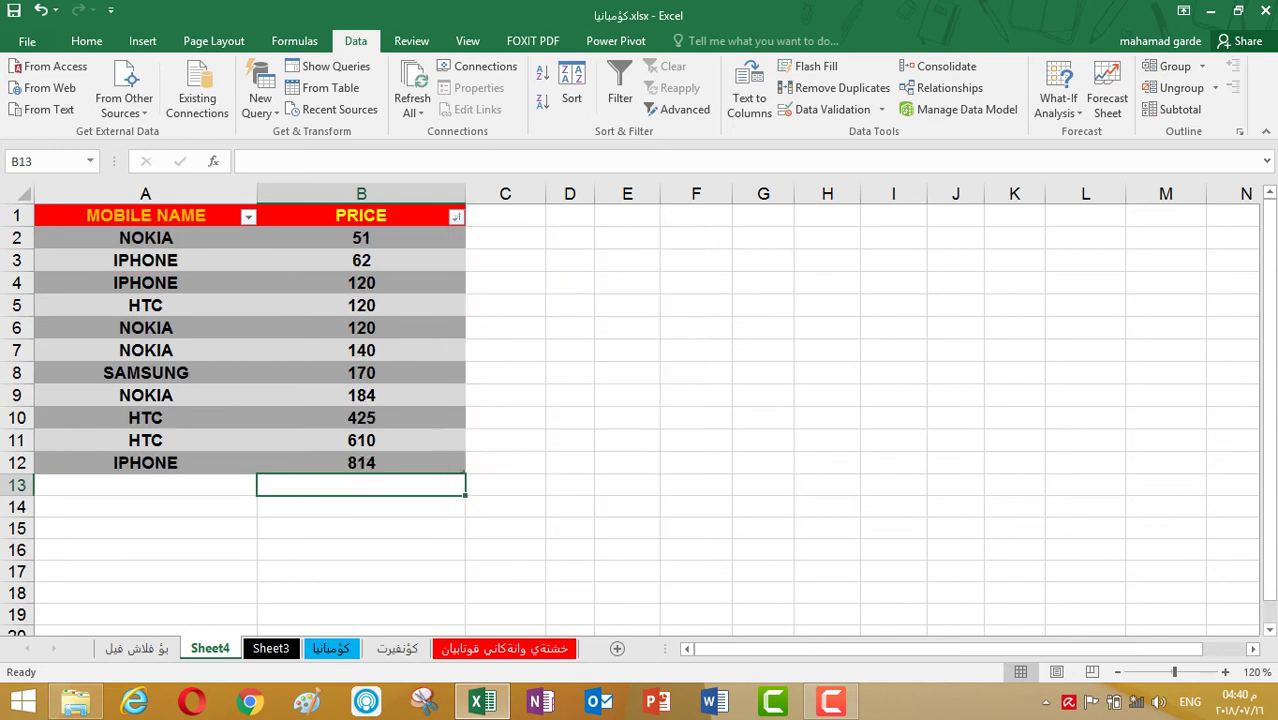
Step: Extend the mobile price table by one row so that it includes row 13
left_click(446, 467)
left_click(462, 479)
left_click_drag(462, 475, 463, 496)
left_click(374, 533)
Step: Fill row 13 with the mobile name HTC and the price 40
left_click(219, 491)
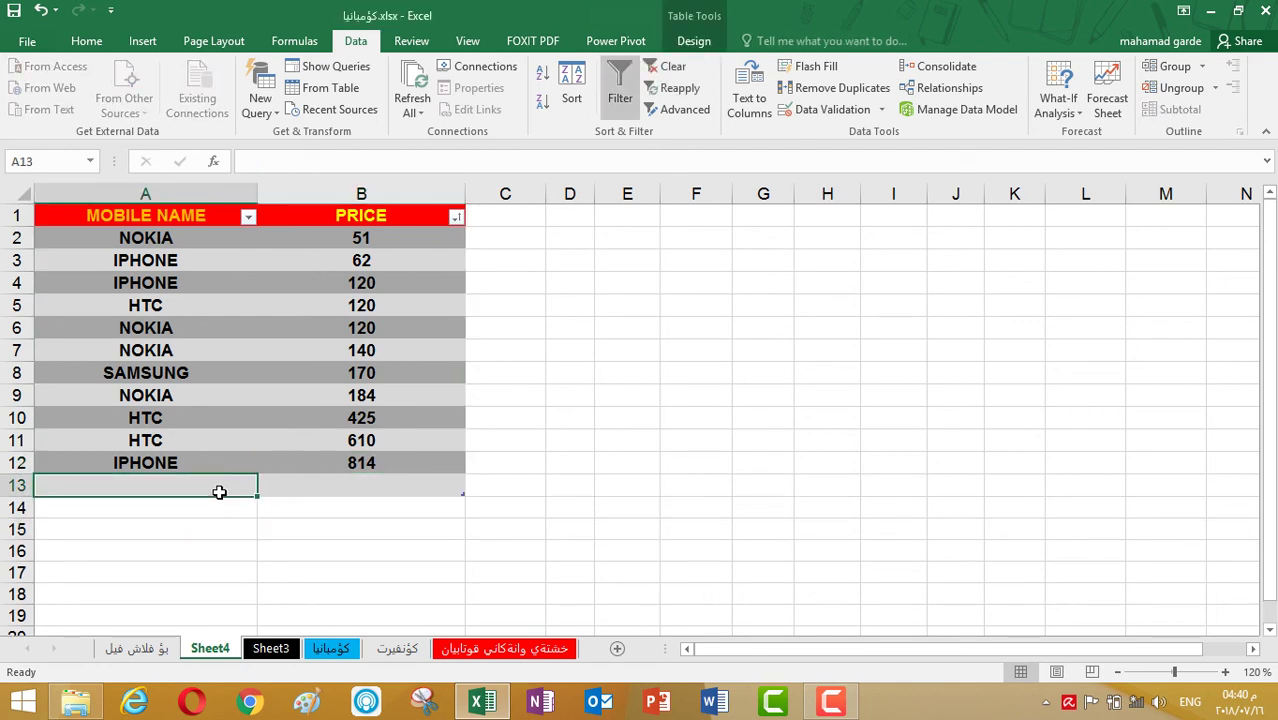
type("HTC")
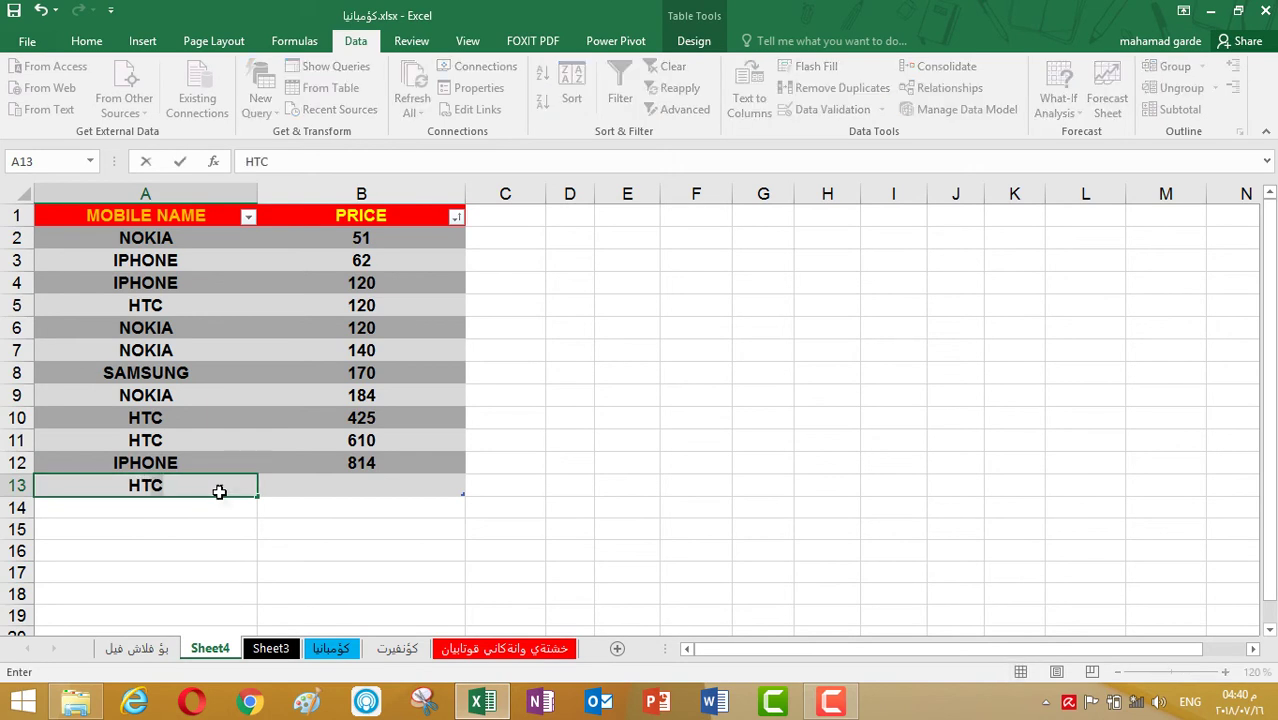
left_click(321, 485)
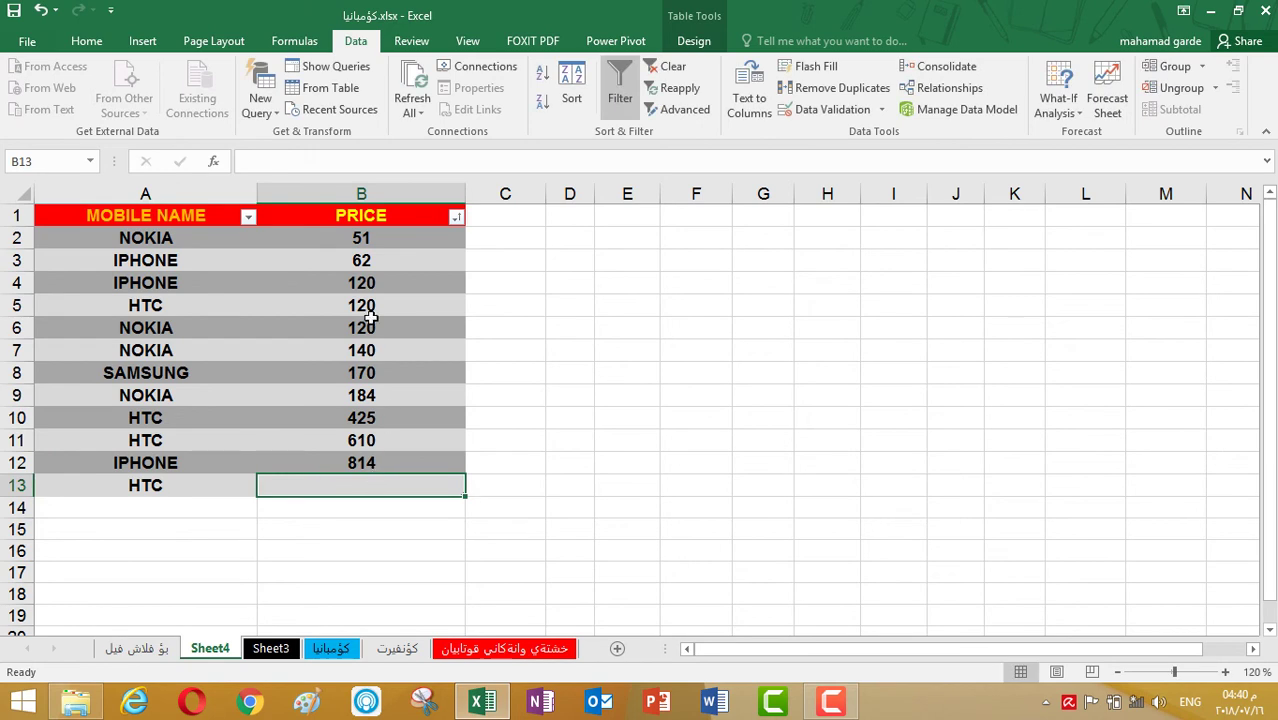
type("40")
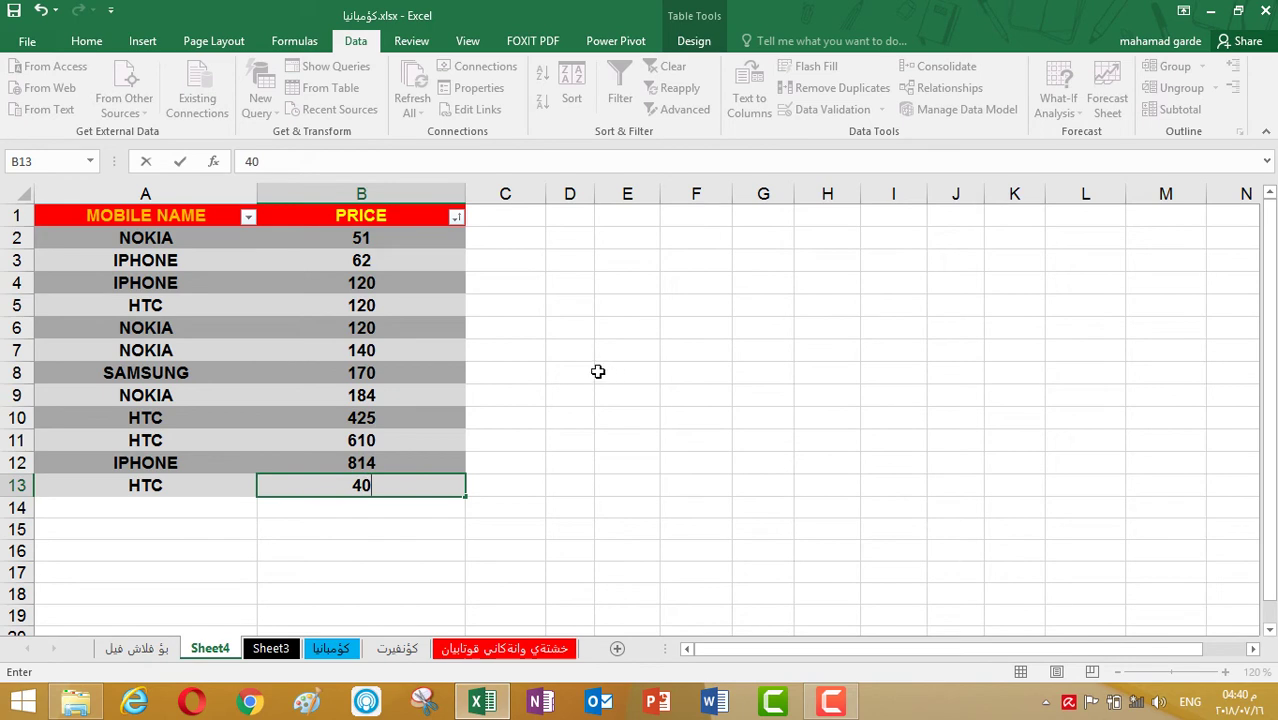
left_click(598, 371)
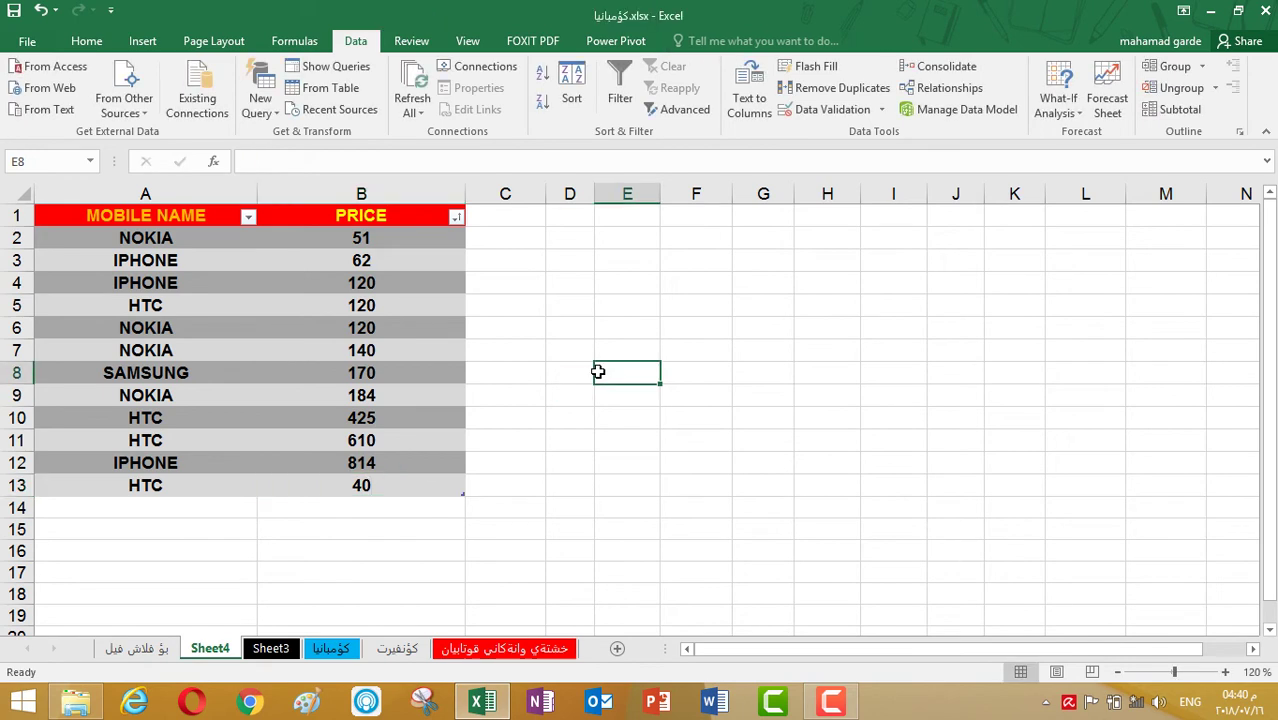
Step: Reapply the table's sort to include the new row, and choose smallest-to-largest order for PRICE again
left_click(384, 486)
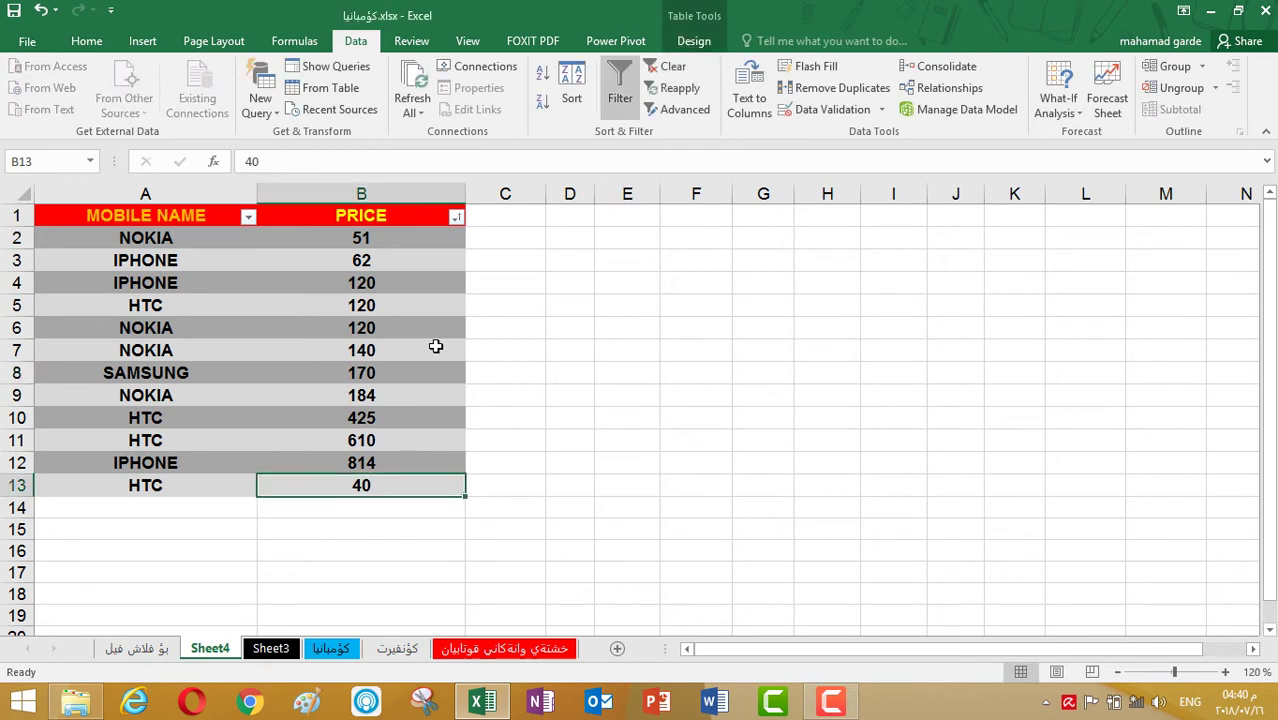
left_click(688, 90)
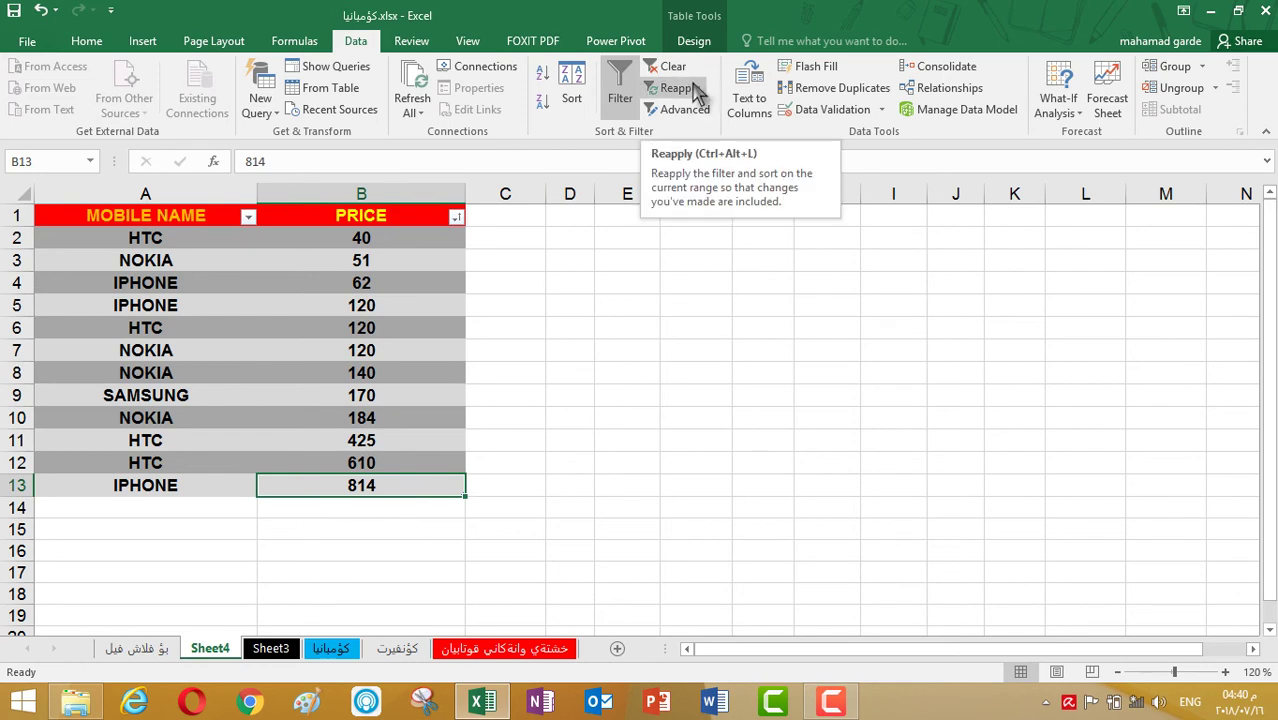
left_click(456, 217)
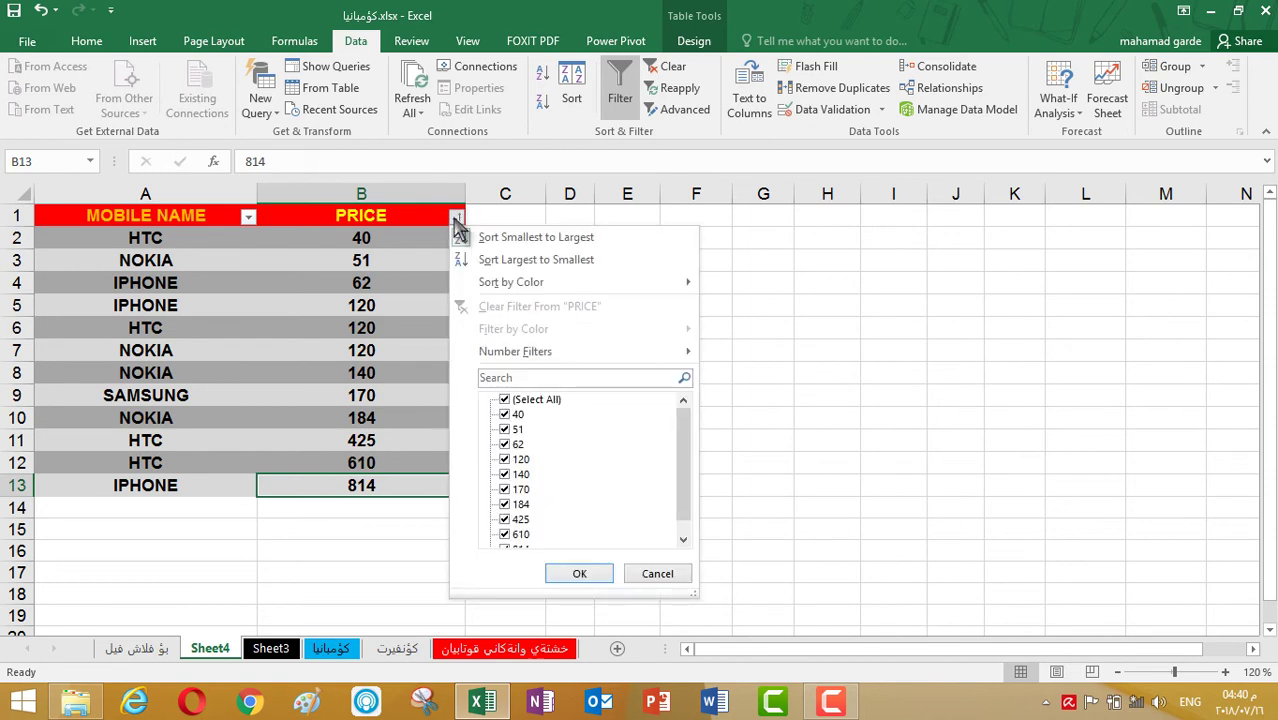
left_click(461, 217)
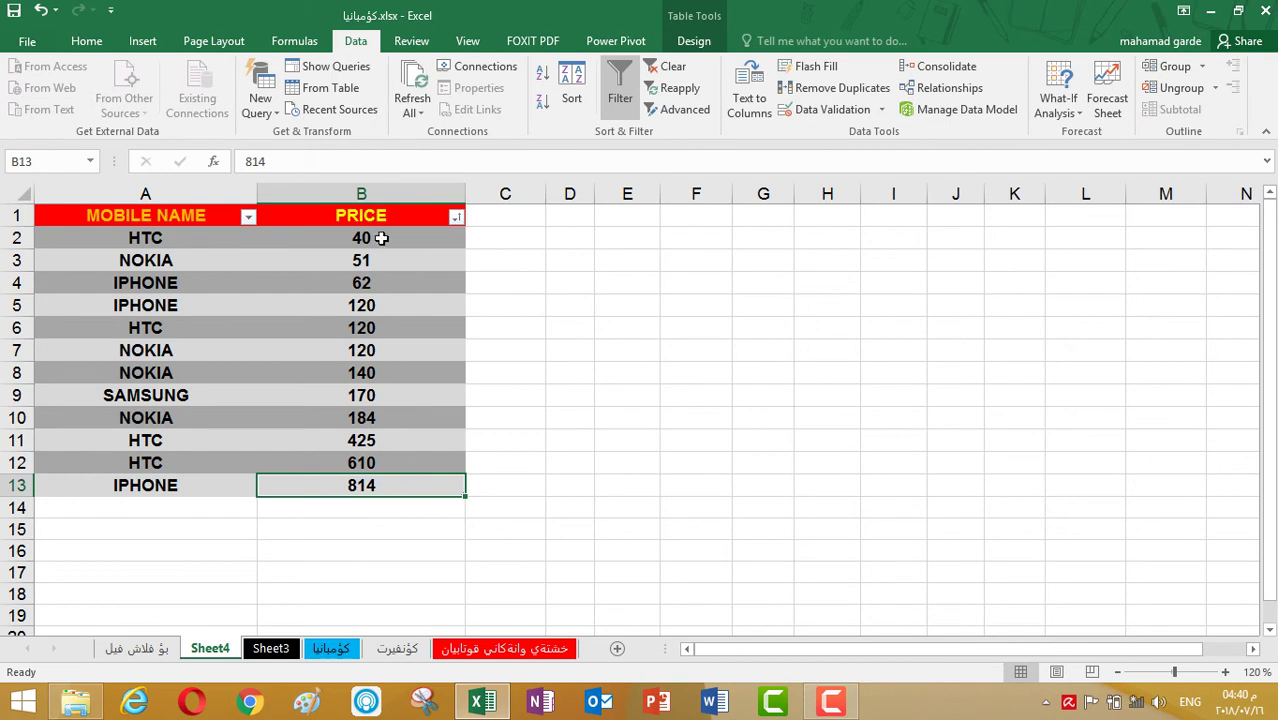
left_click(458, 219)
left_click(485, 234)
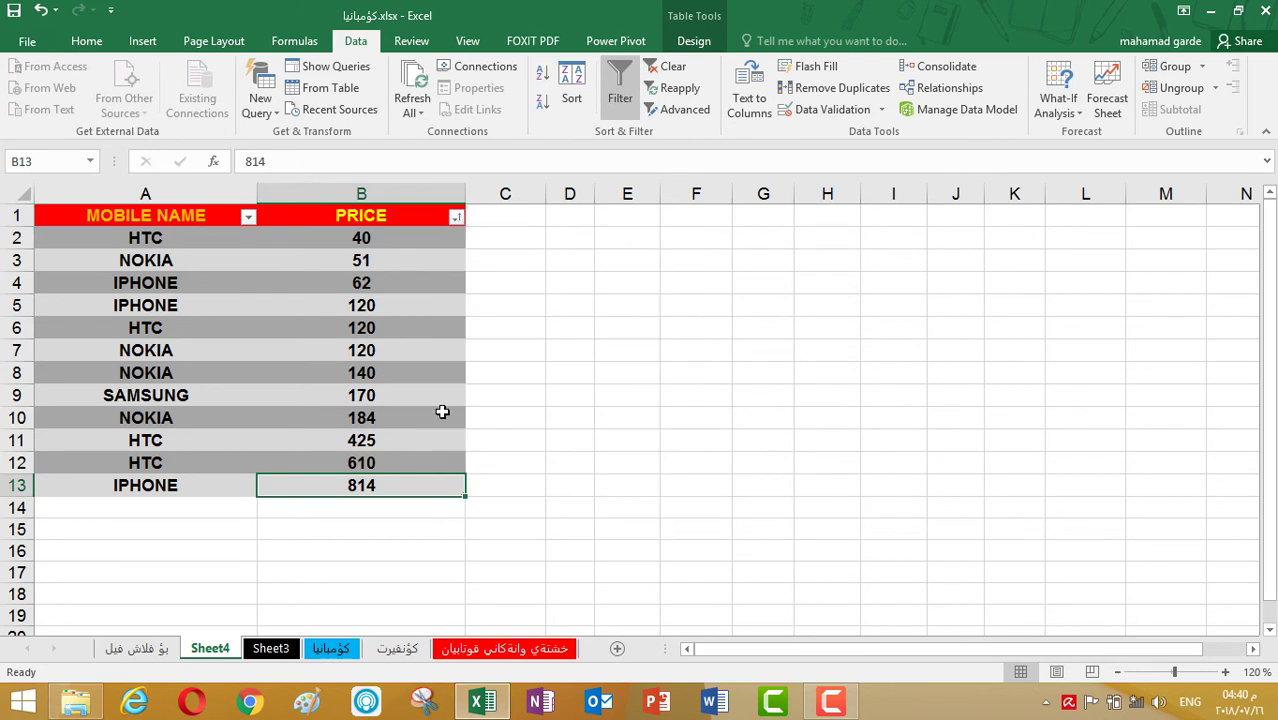
Step: Clear the mobile table's current sort, and sort the PRICE column from smallest to largest again
left_click(673, 70)
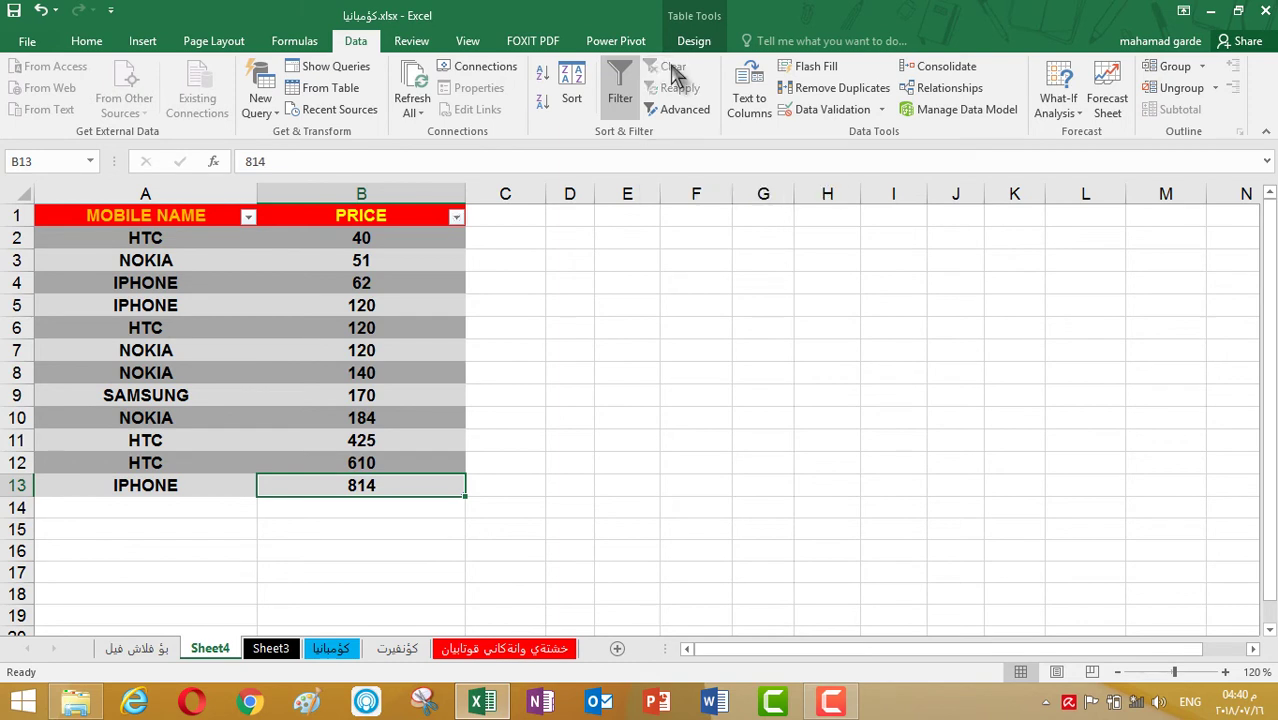
left_click(456, 219)
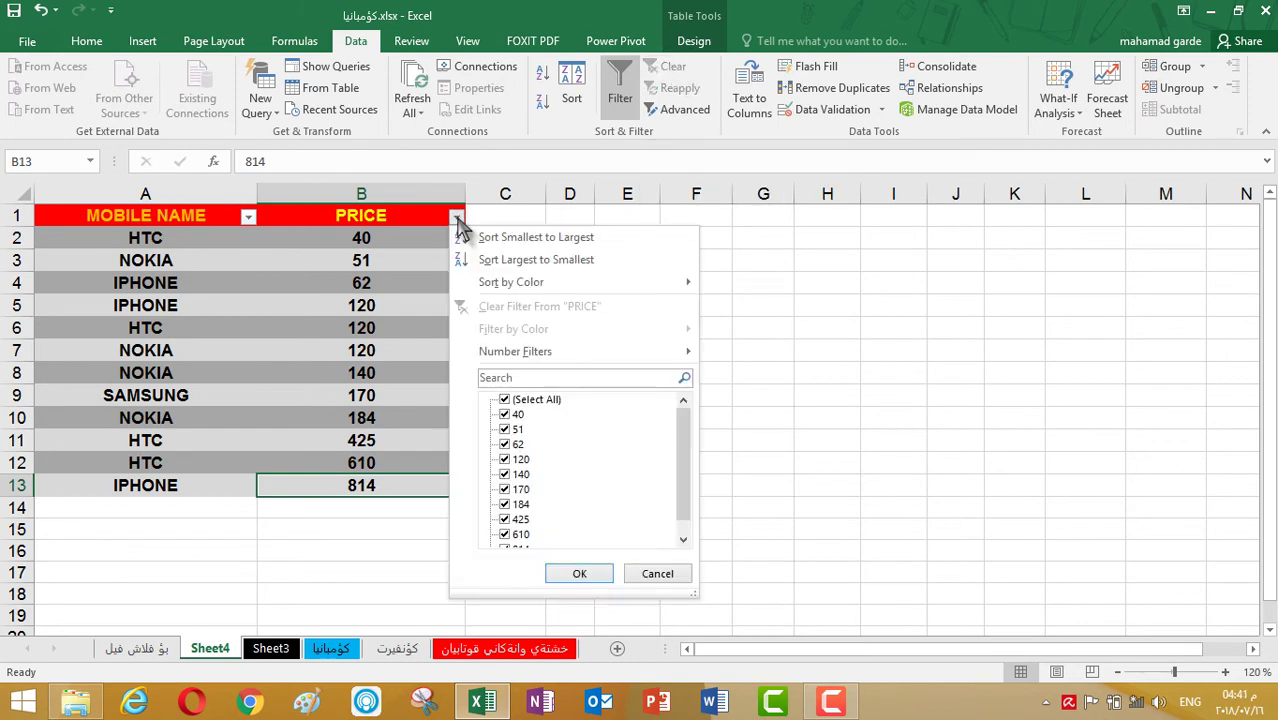
left_click(500, 237)
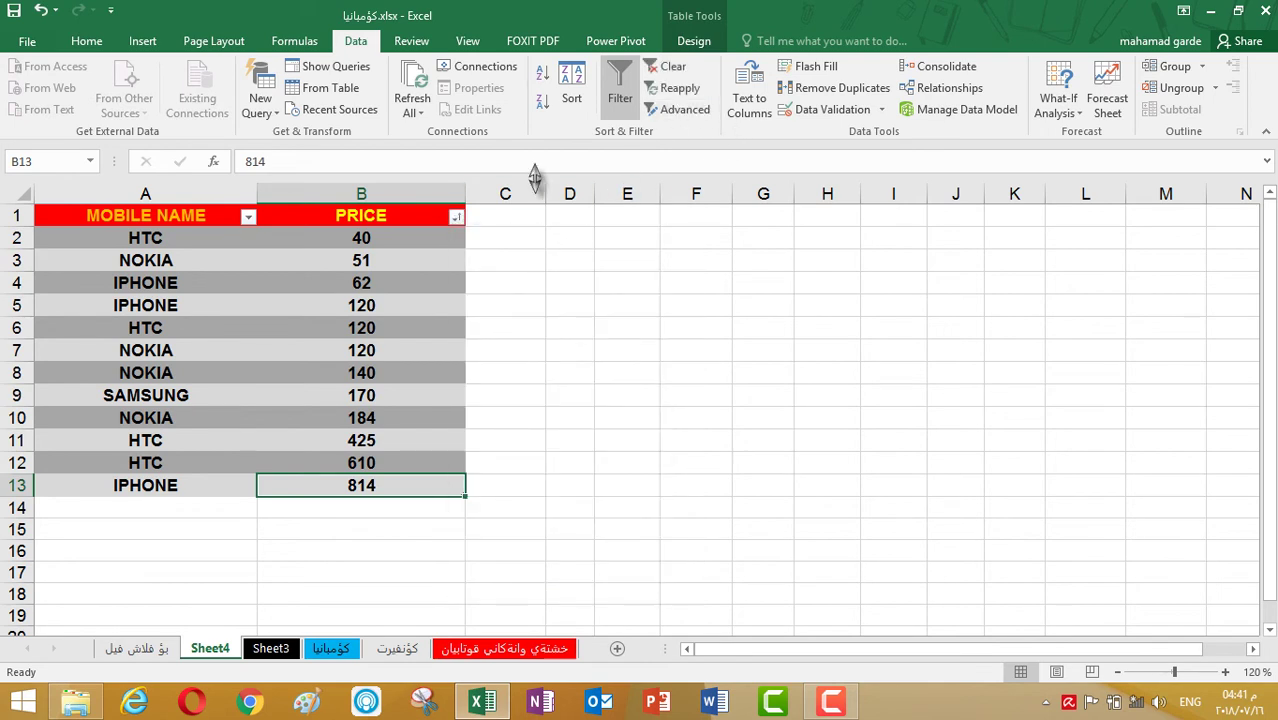
left_click(519, 461)
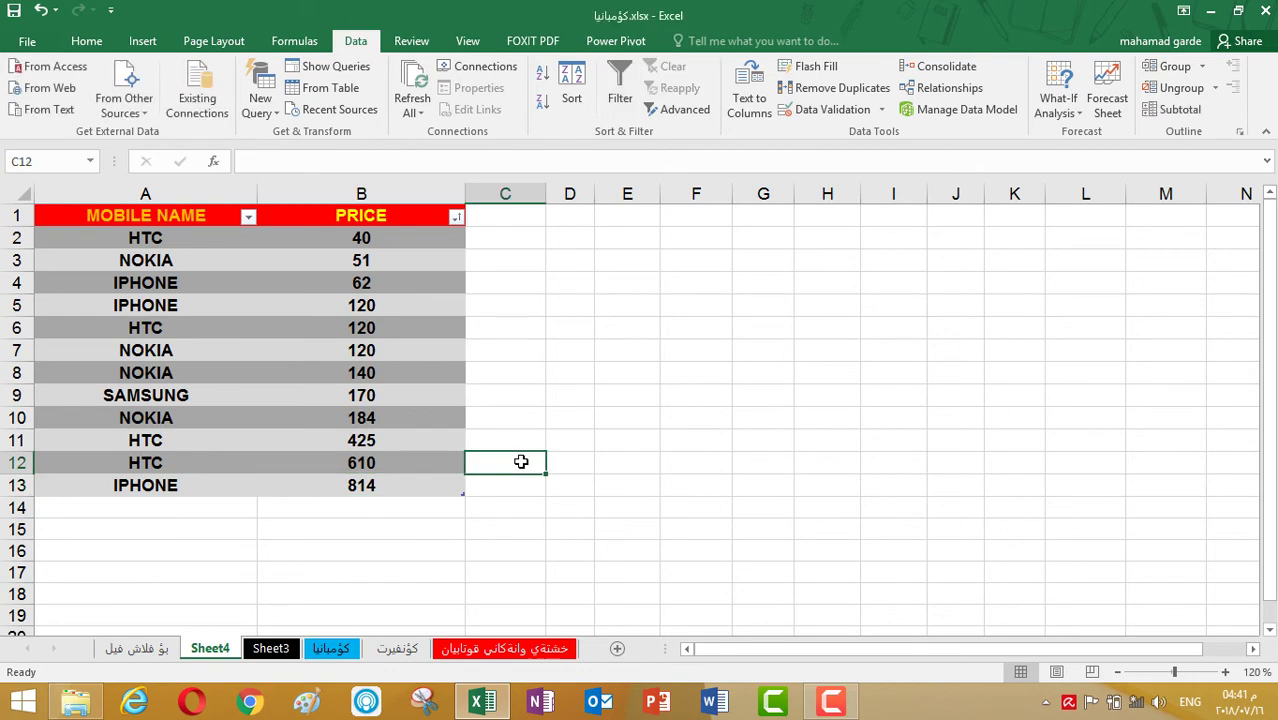
left_click(337, 396)
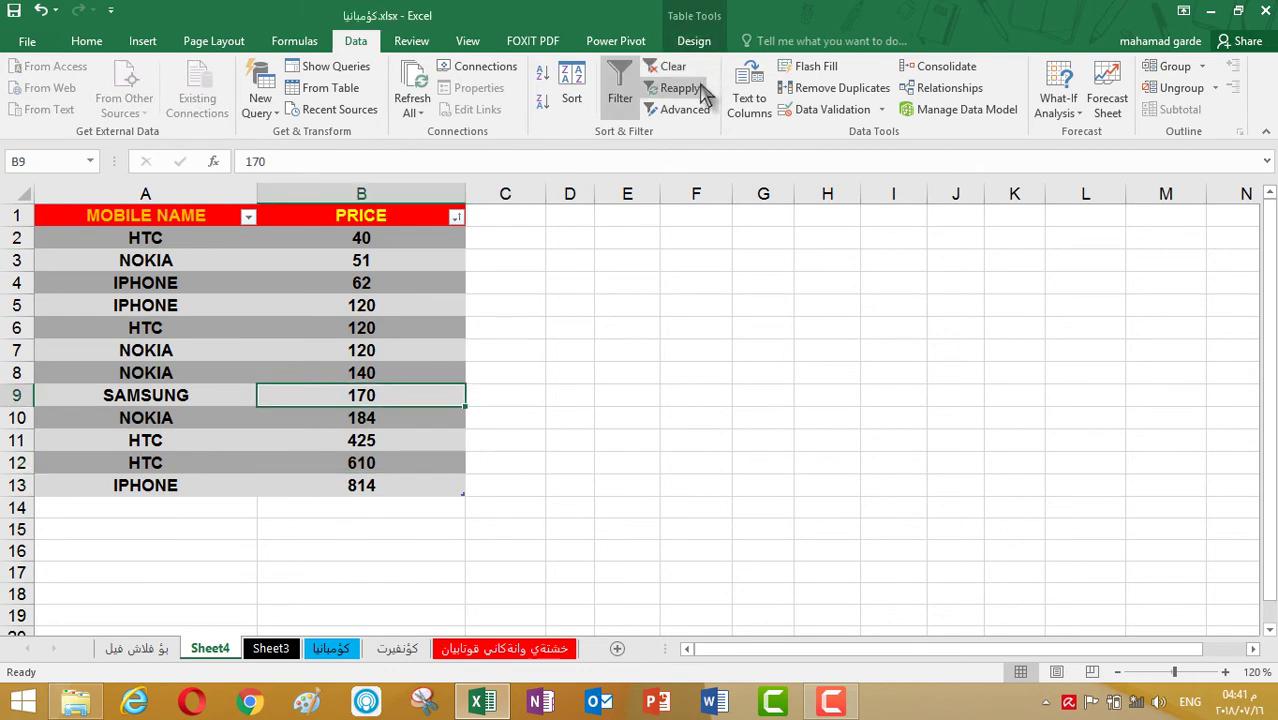
left_click(692, 110)
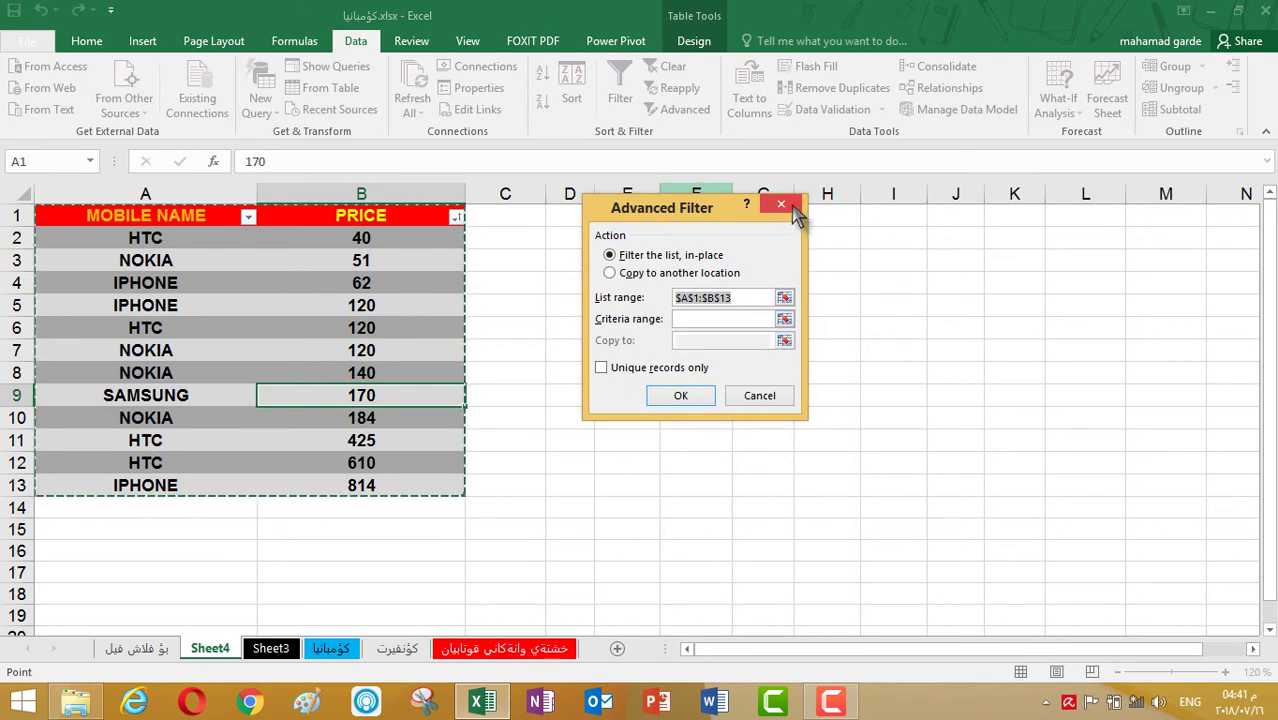
left_click(784, 205)
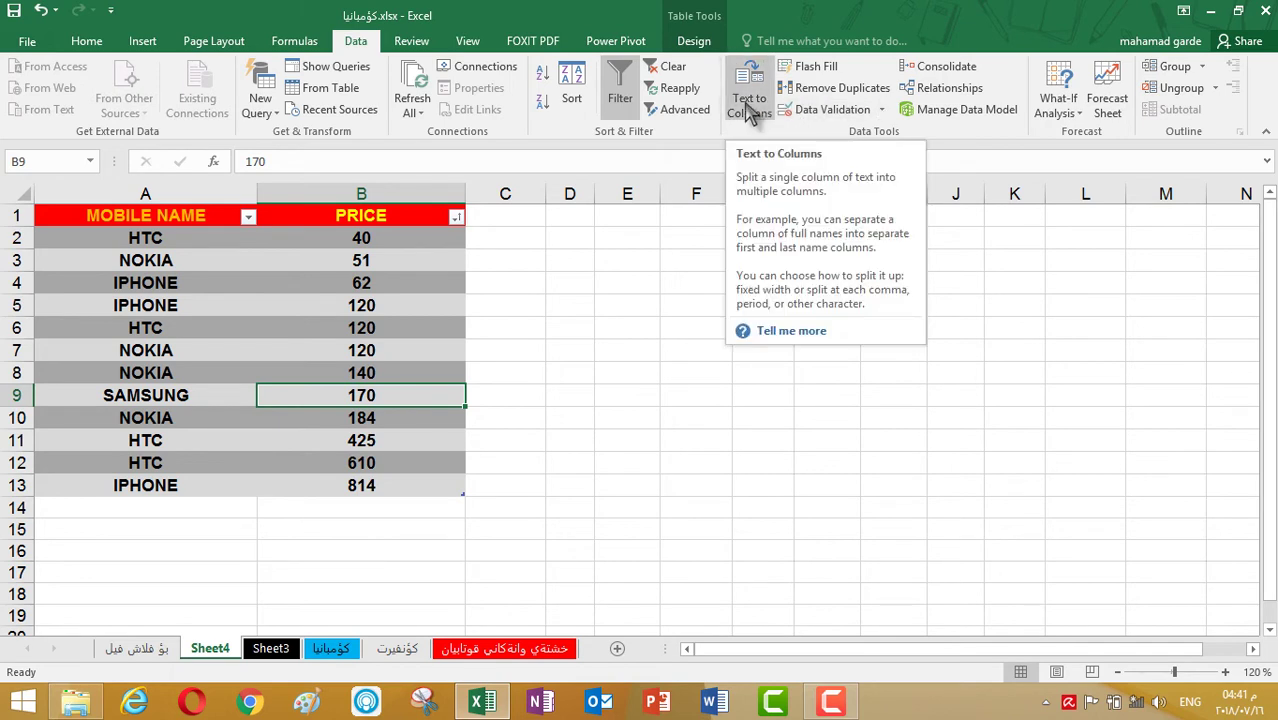
left_click(751, 104)
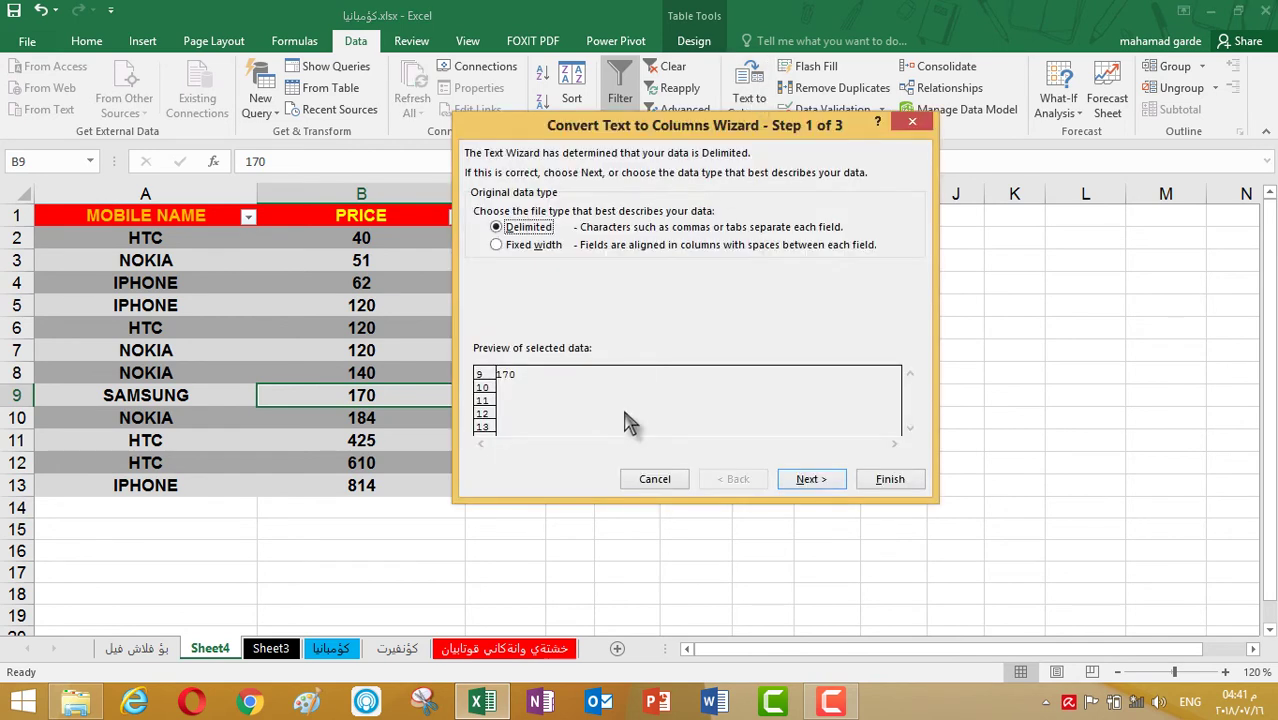
left_click(910, 125)
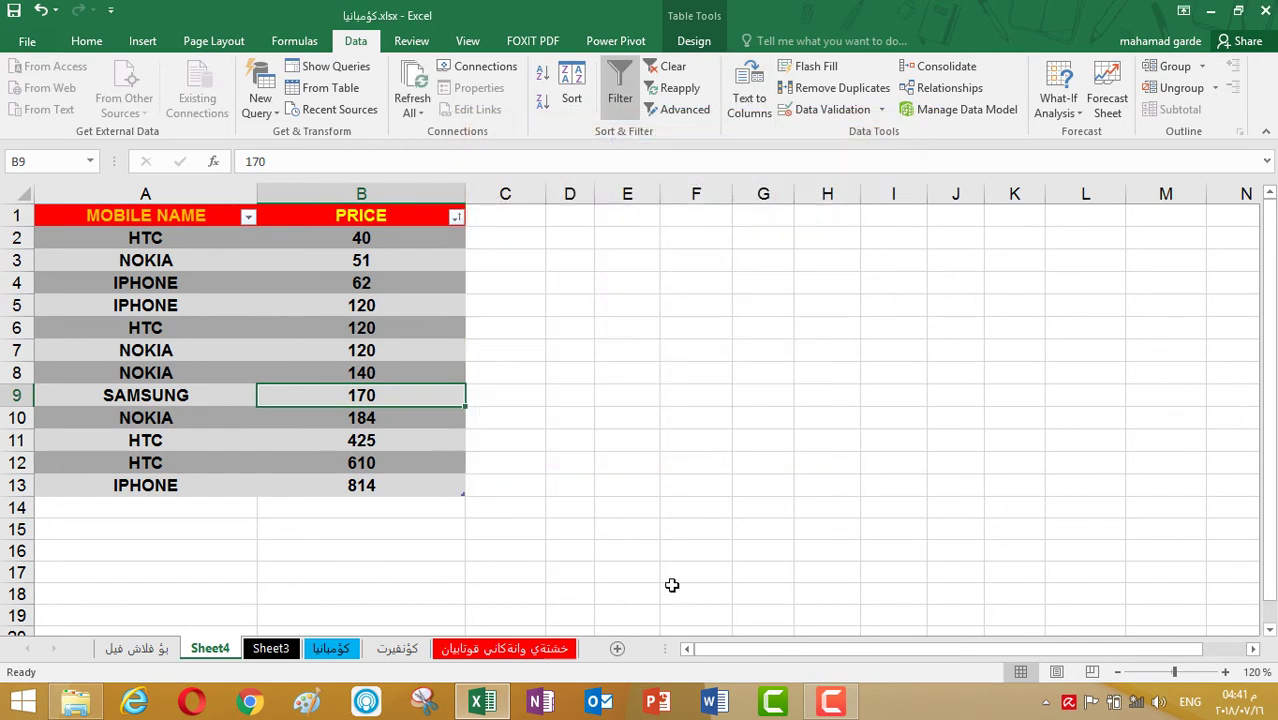
Step: Browse the workbook's sheets and switch to the كۆنفیرت worksheet that holds the comma-separated names
left_click(262, 650)
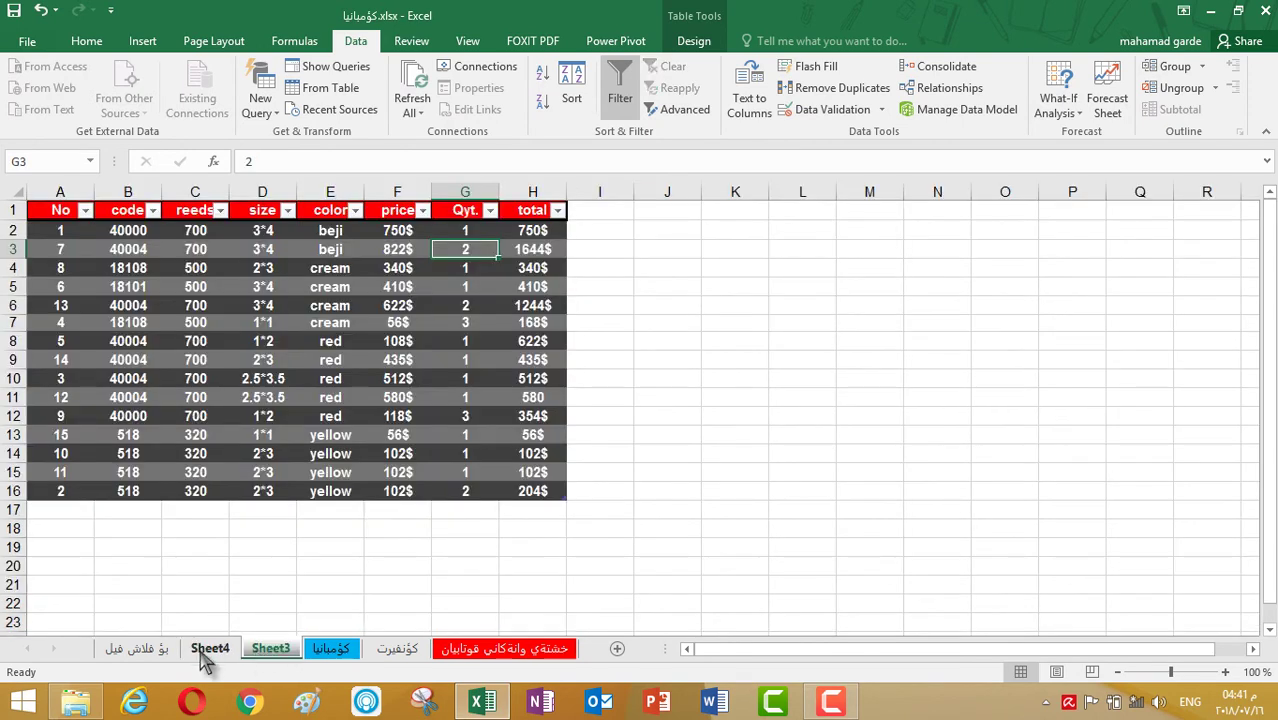
left_click(164, 648)
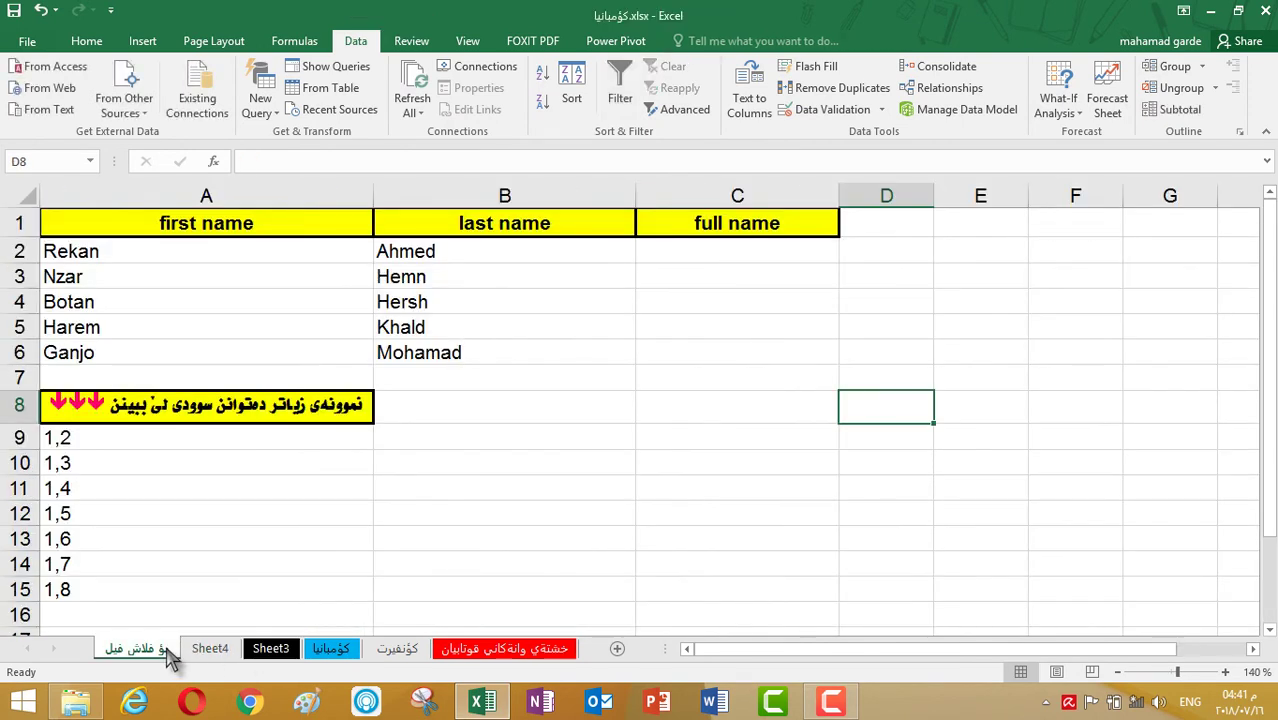
left_click(228, 656)
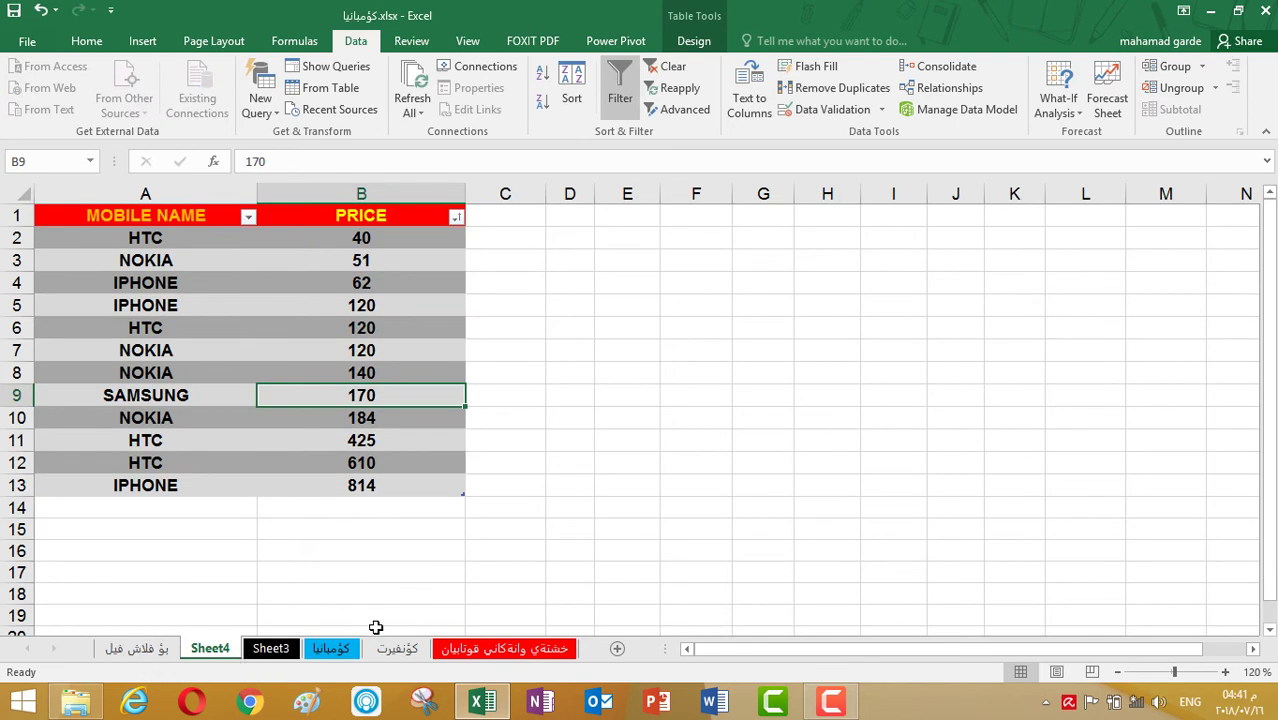
left_click(400, 649)
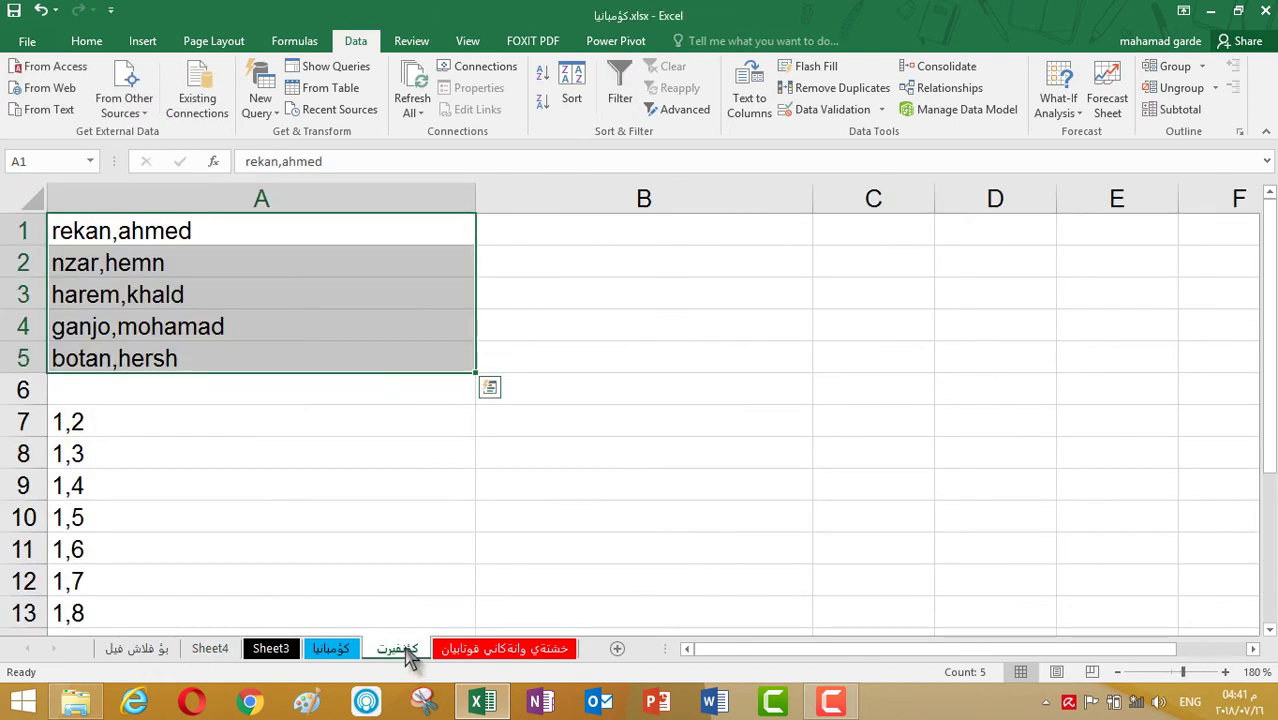
Step: Examine the comma-separated name entries in cells A1 to A5
left_click(521, 334)
left_click(342, 250)
left_click(319, 229)
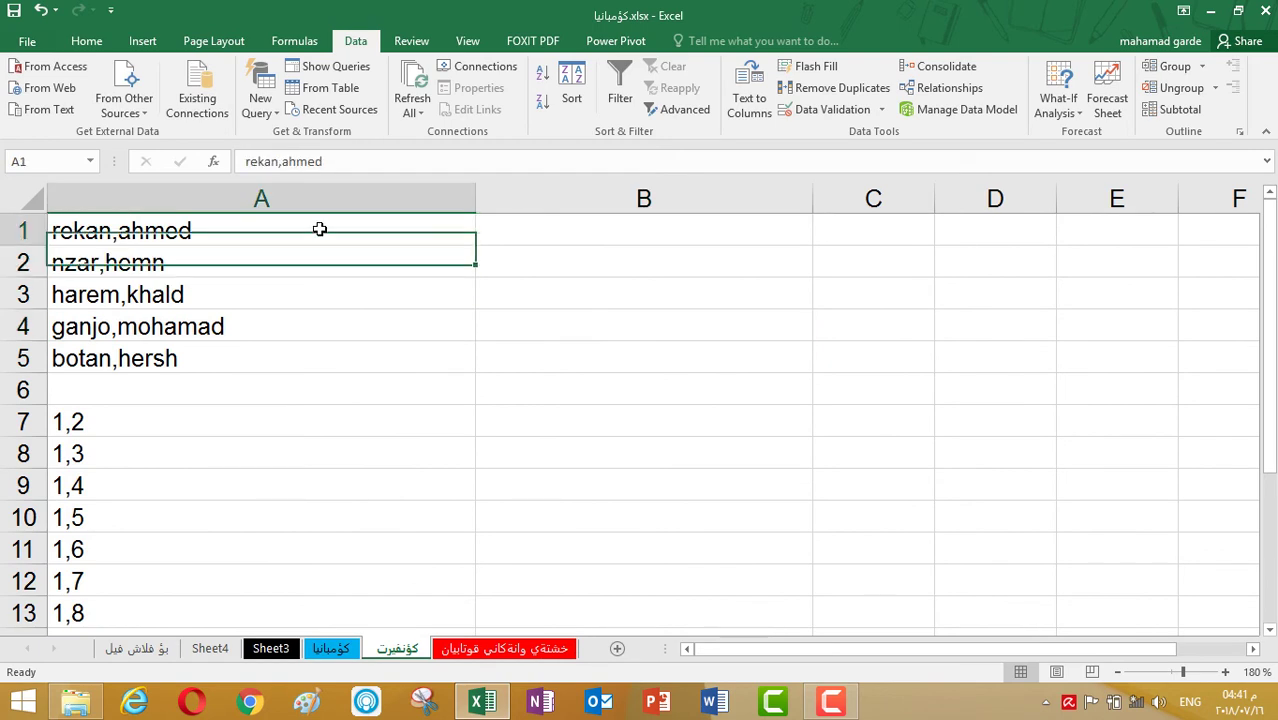
left_click(319, 299)
left_click(319, 356)
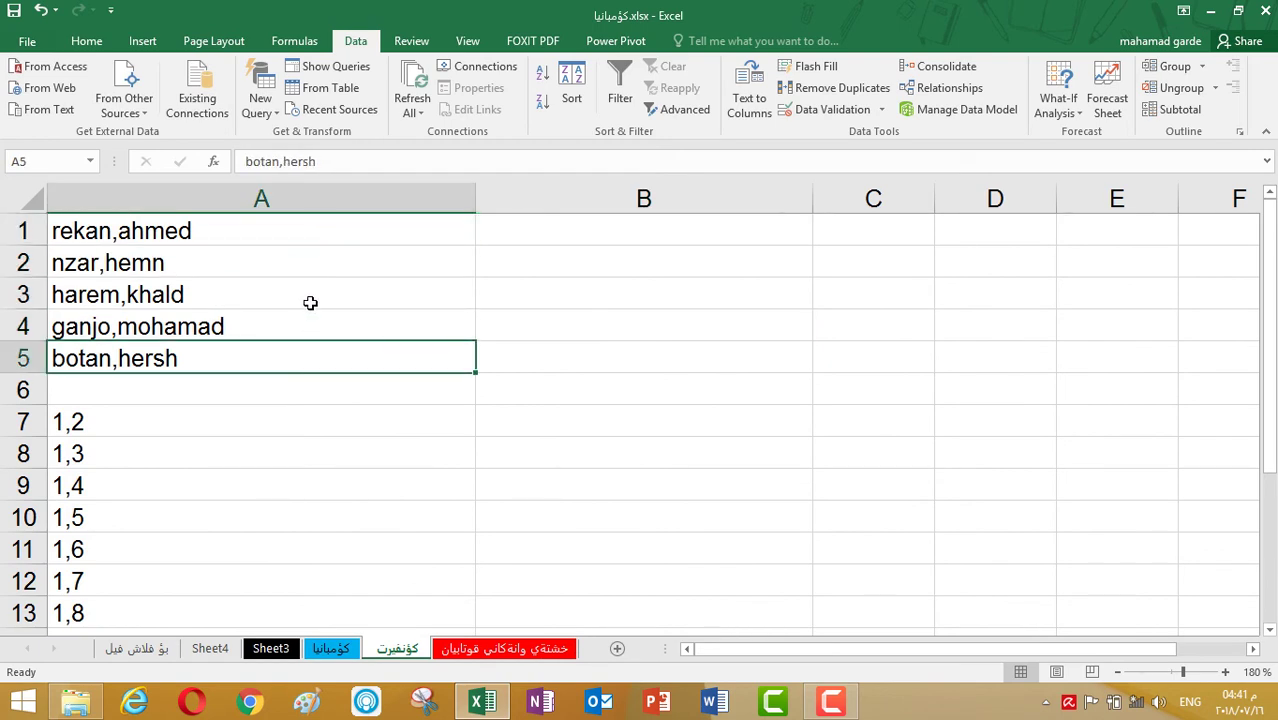
left_click(298, 230)
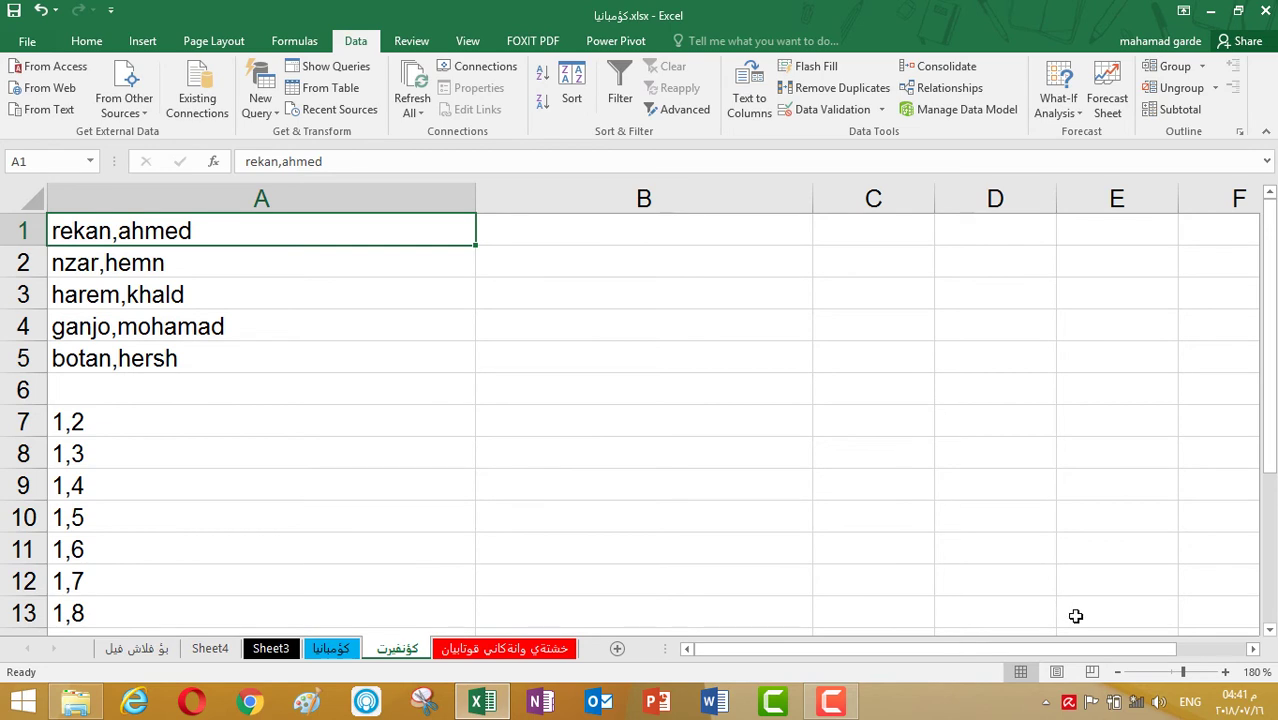
left_click(1117, 671)
Step: Split the comma-separated names in A1:A5 into two columns with Text to Columns, using Delimited, the Comma delimiter and General format
left_click_drag(285, 224, 280, 368)
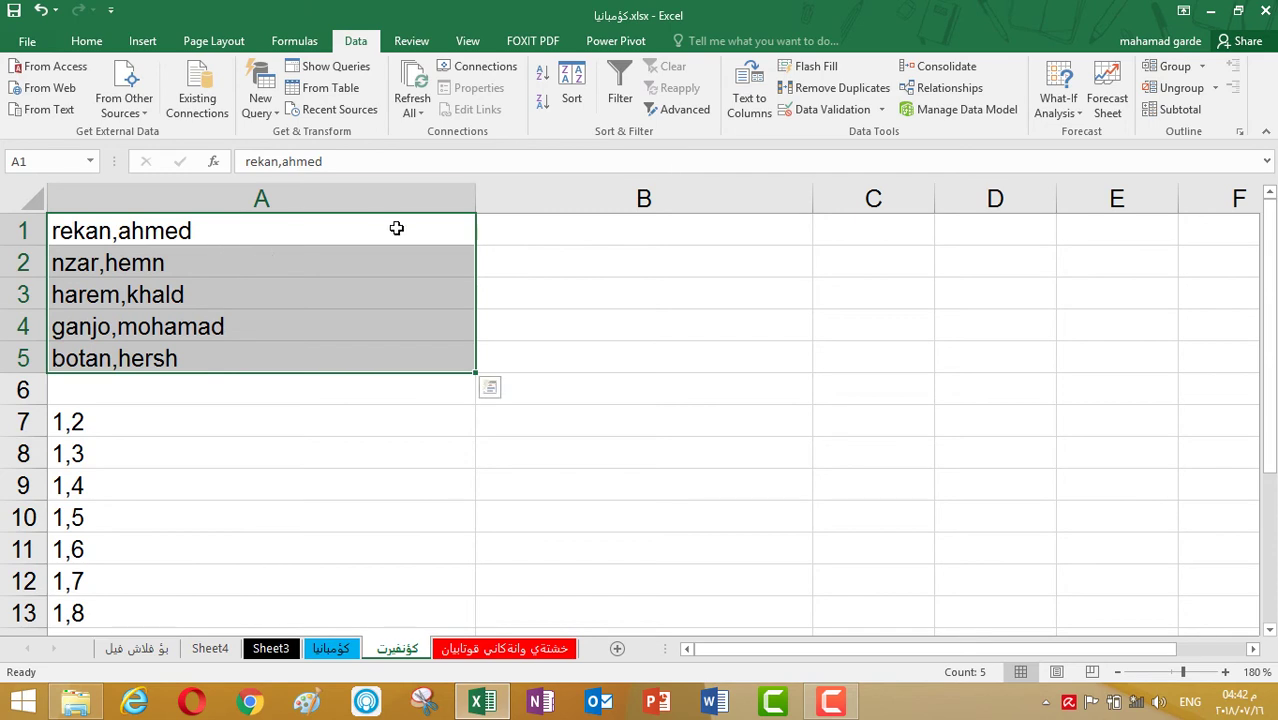
left_click(757, 107)
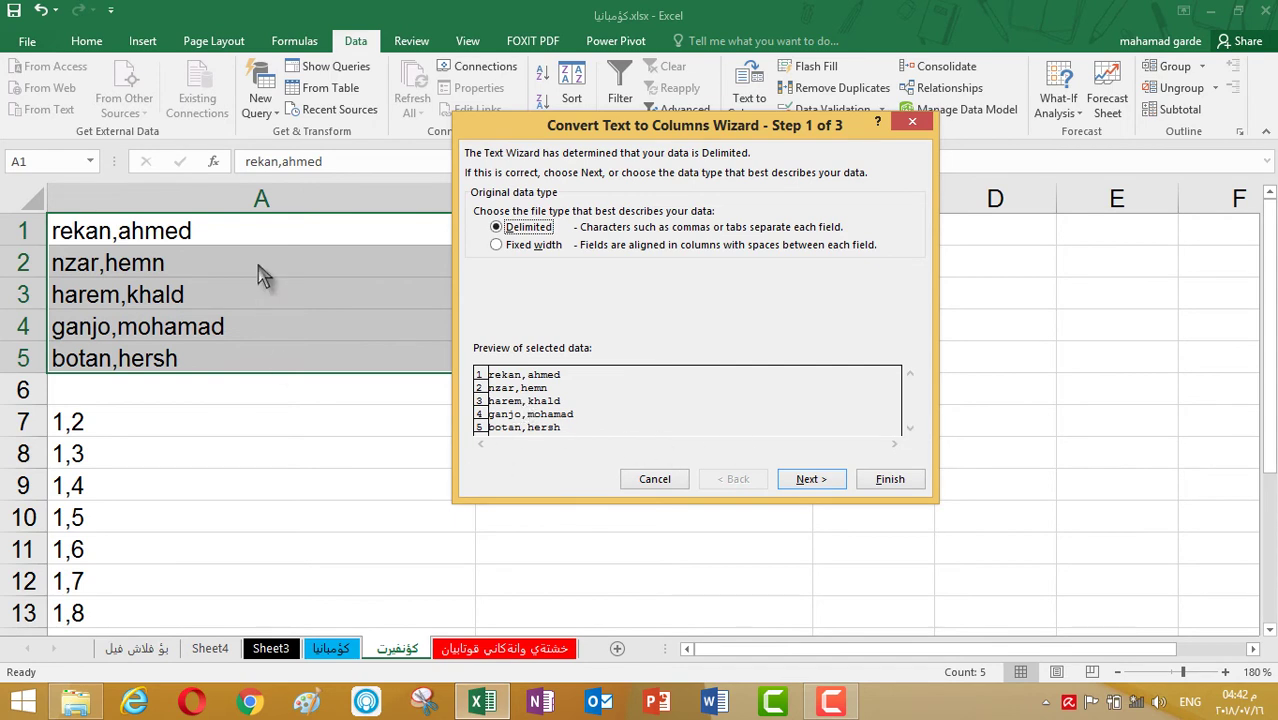
left_click(810, 479)
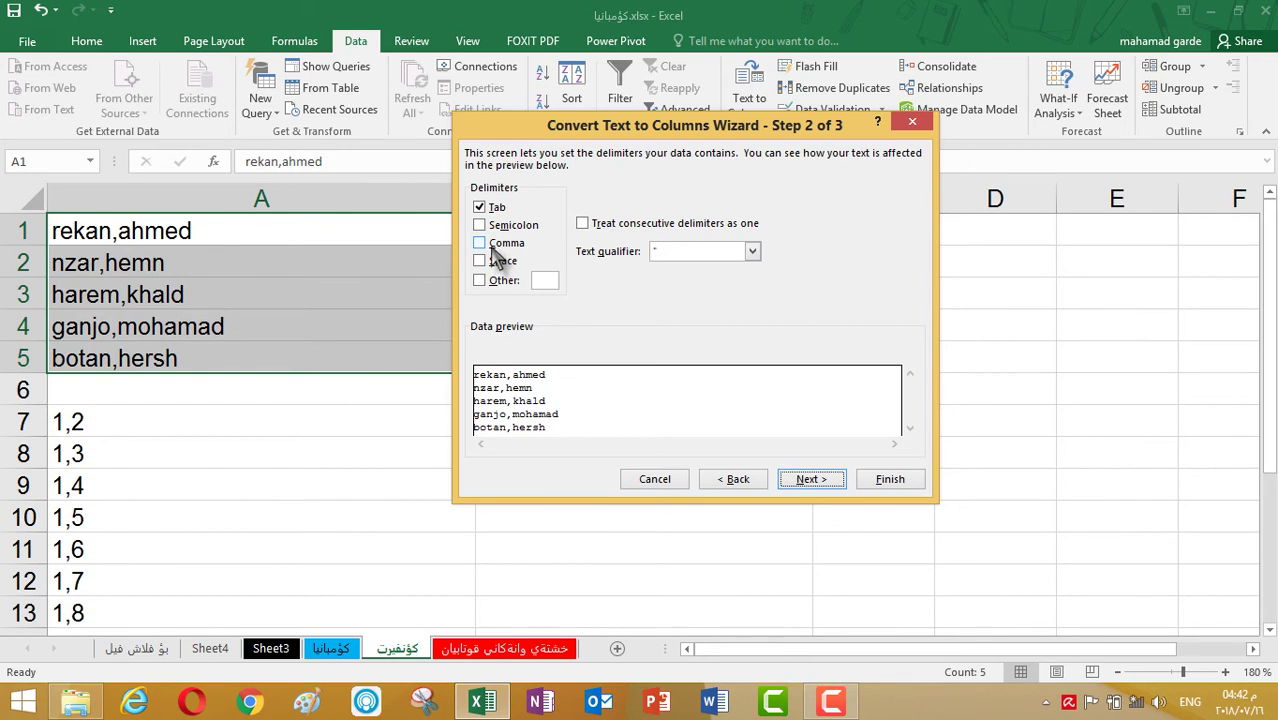
left_click(492, 248)
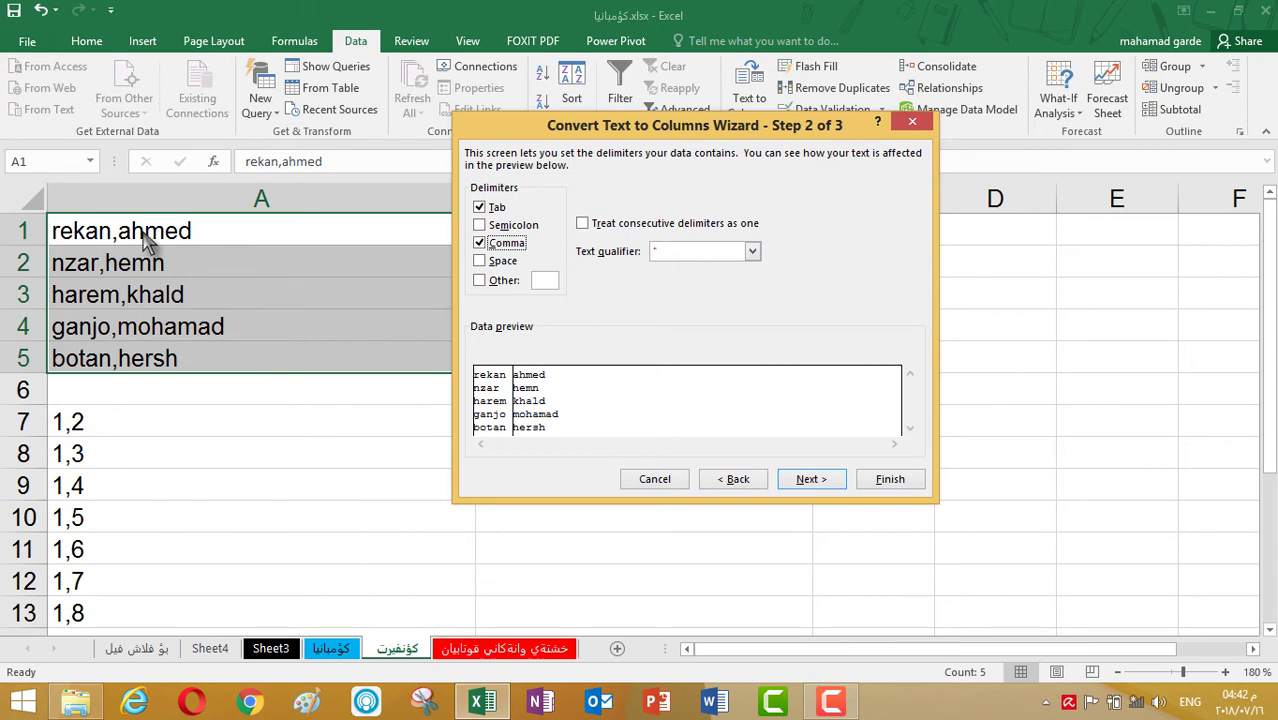
left_click(497, 263)
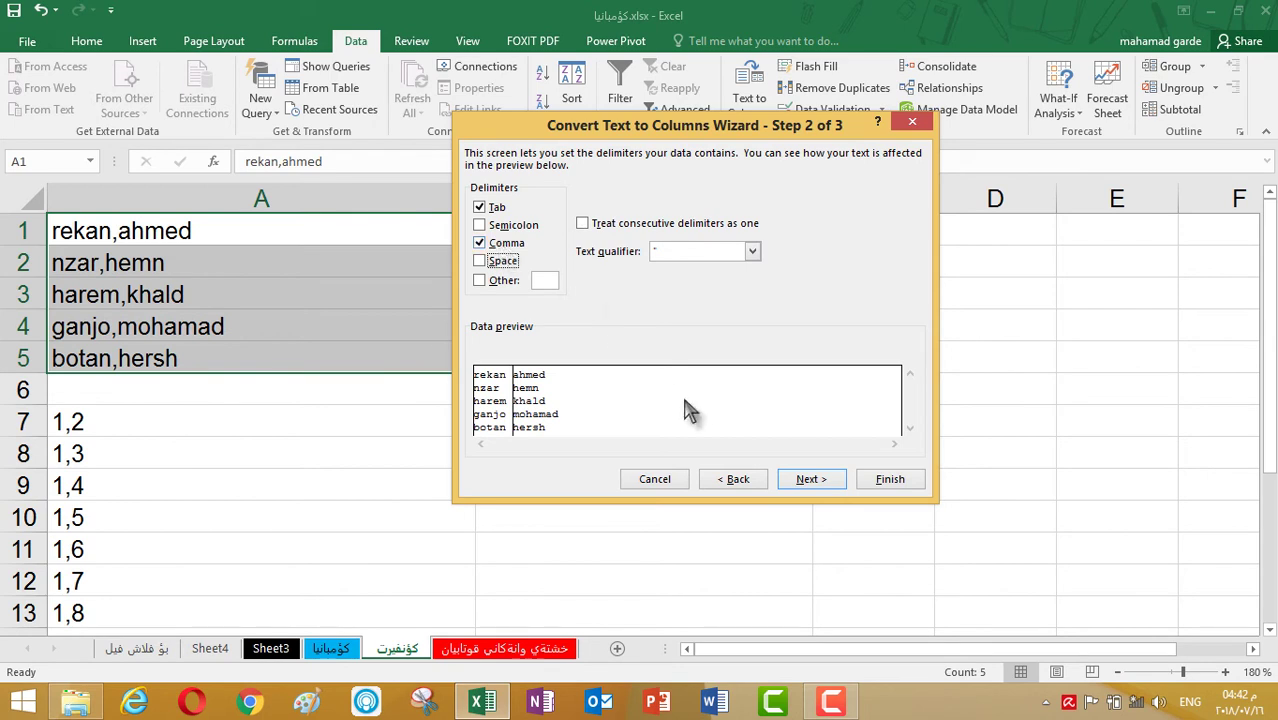
left_click(808, 479)
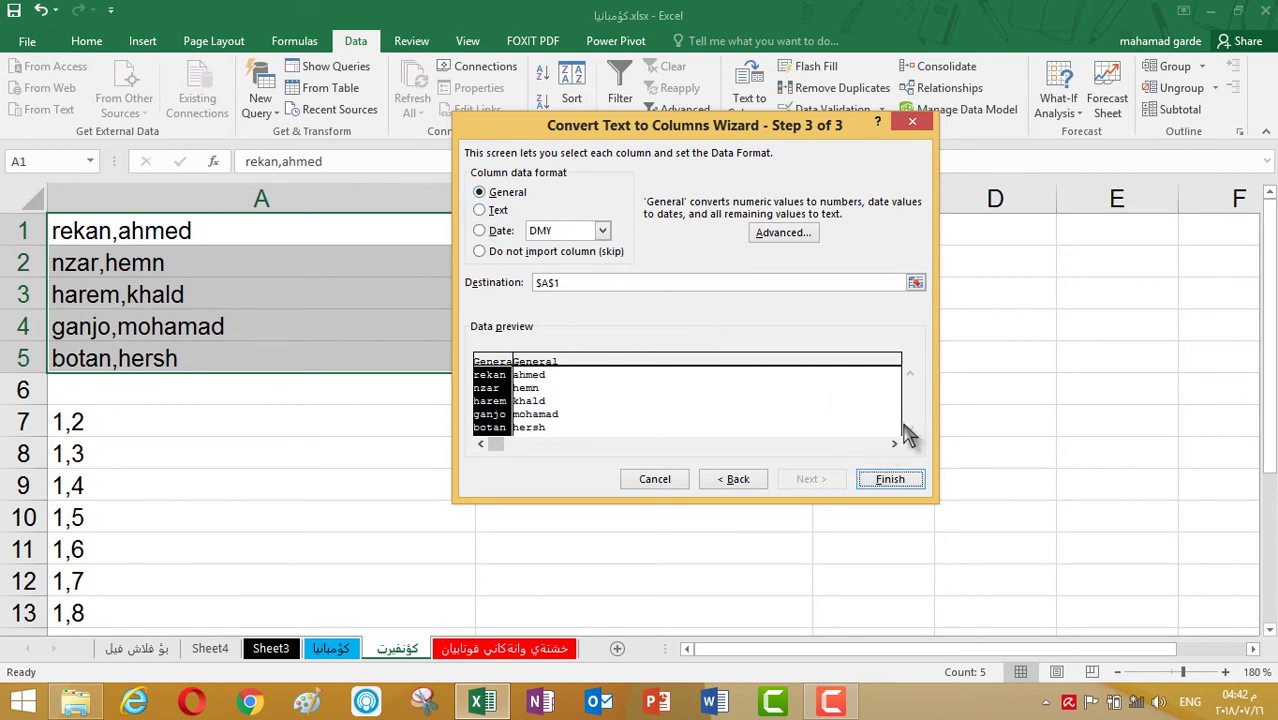
left_click(891, 482)
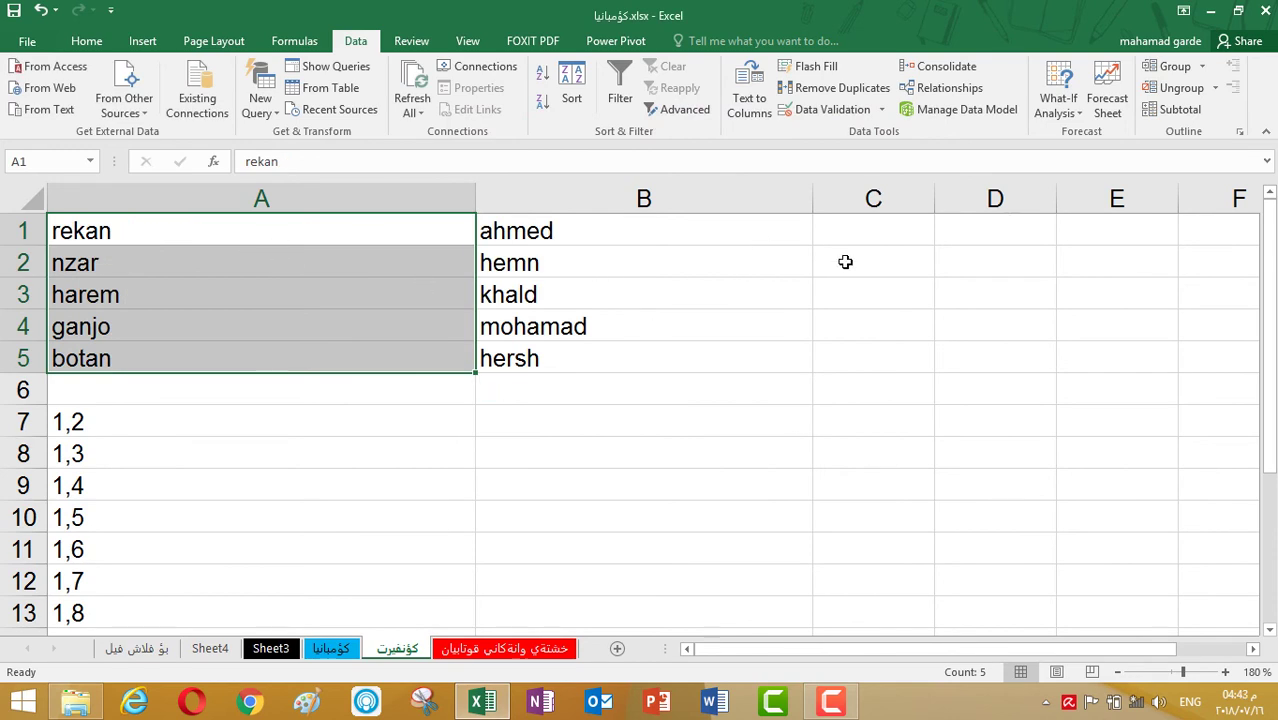
left_click(535, 230)
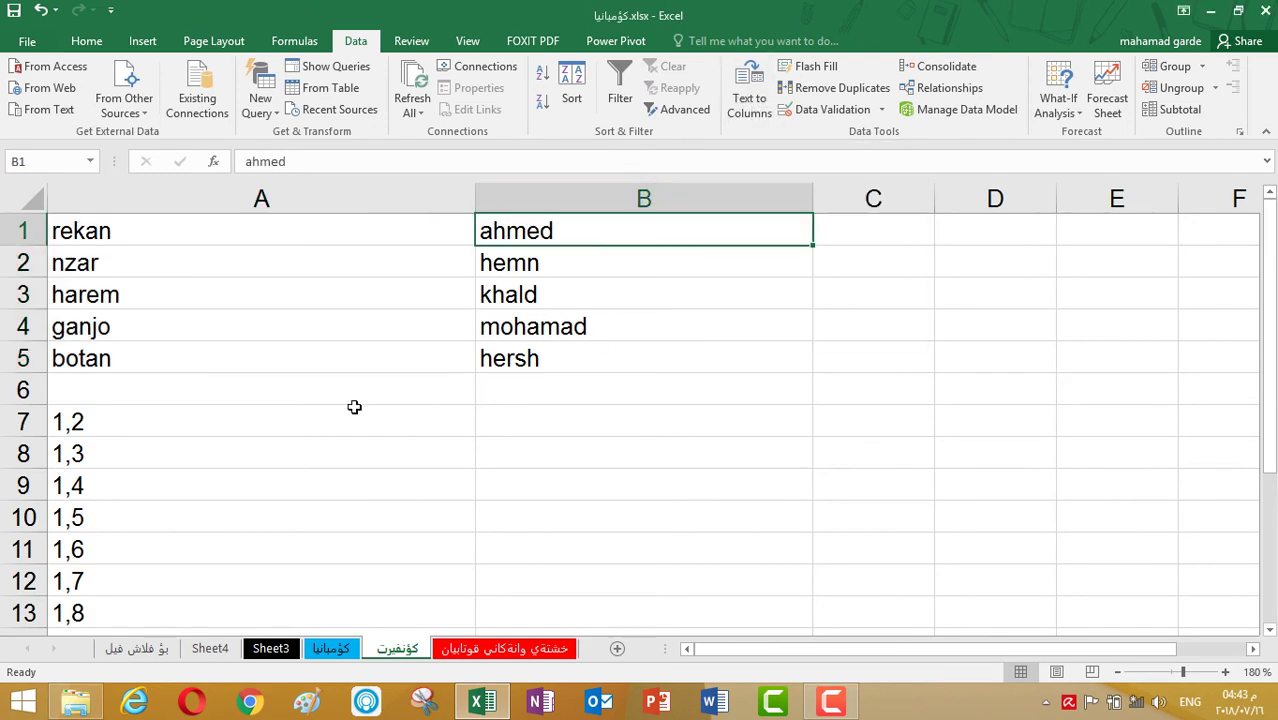
Step: Split the comma-separated numbers in A7:A13 into columns A and B with Text to Columns, keeping the Comma delimiter and General format
left_click(292, 424)
left_click_drag(292, 424, 251, 623)
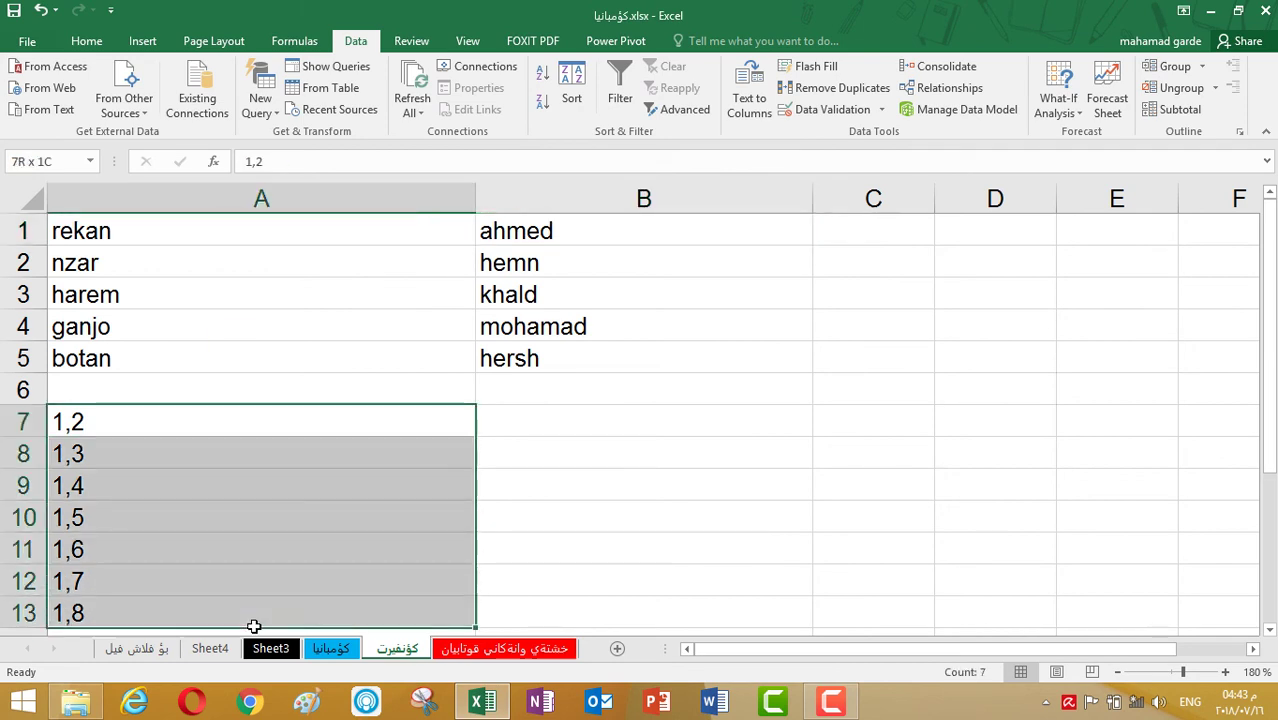
left_click(757, 118)
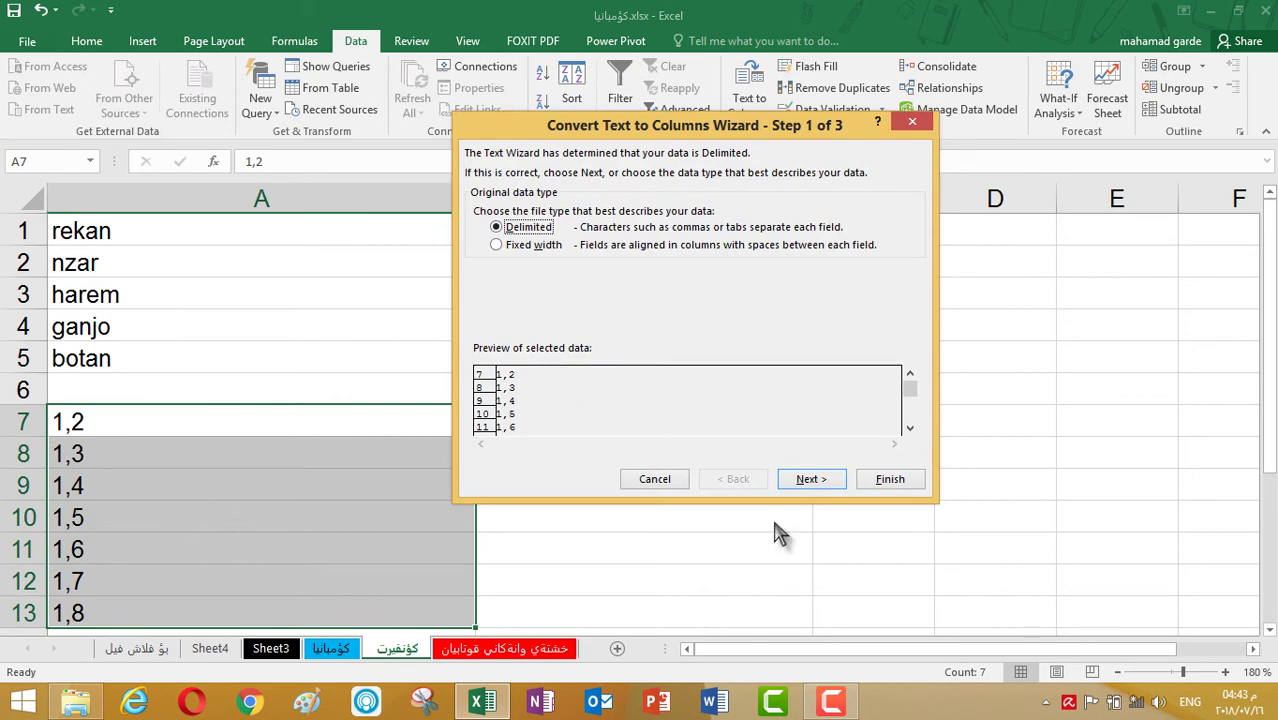
left_click(815, 480)
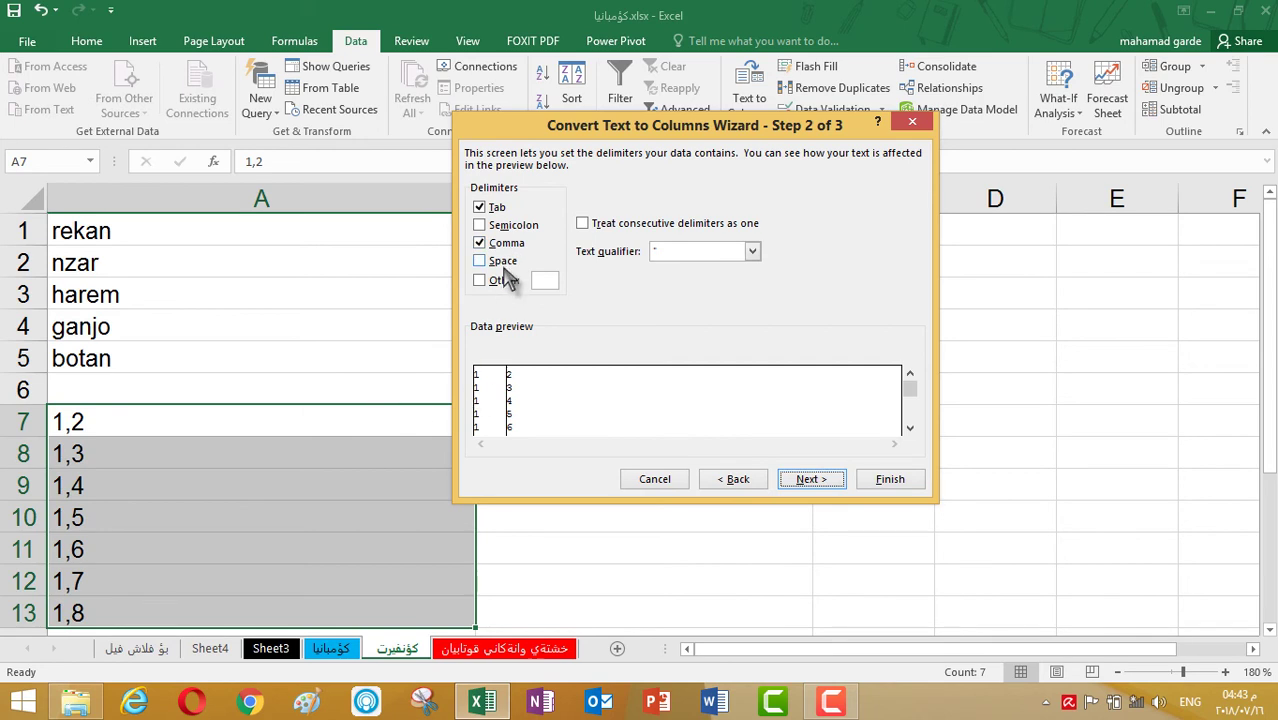
left_click(816, 481)
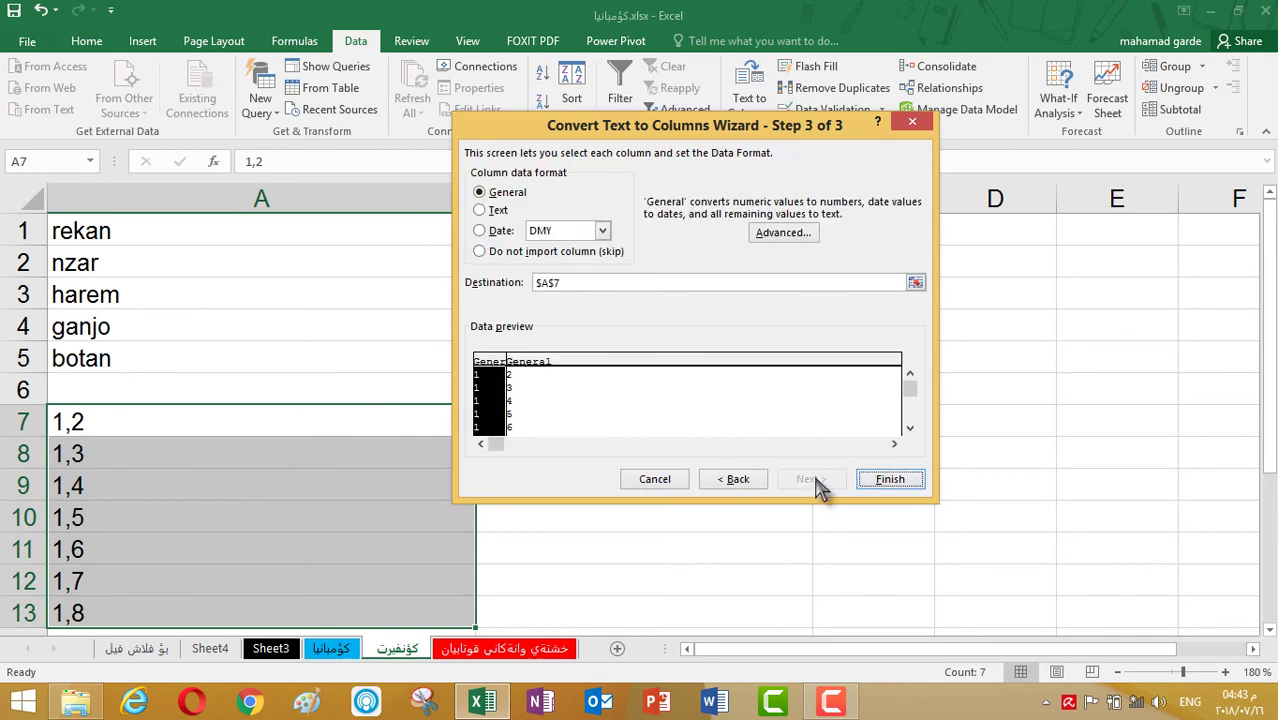
left_click(877, 479)
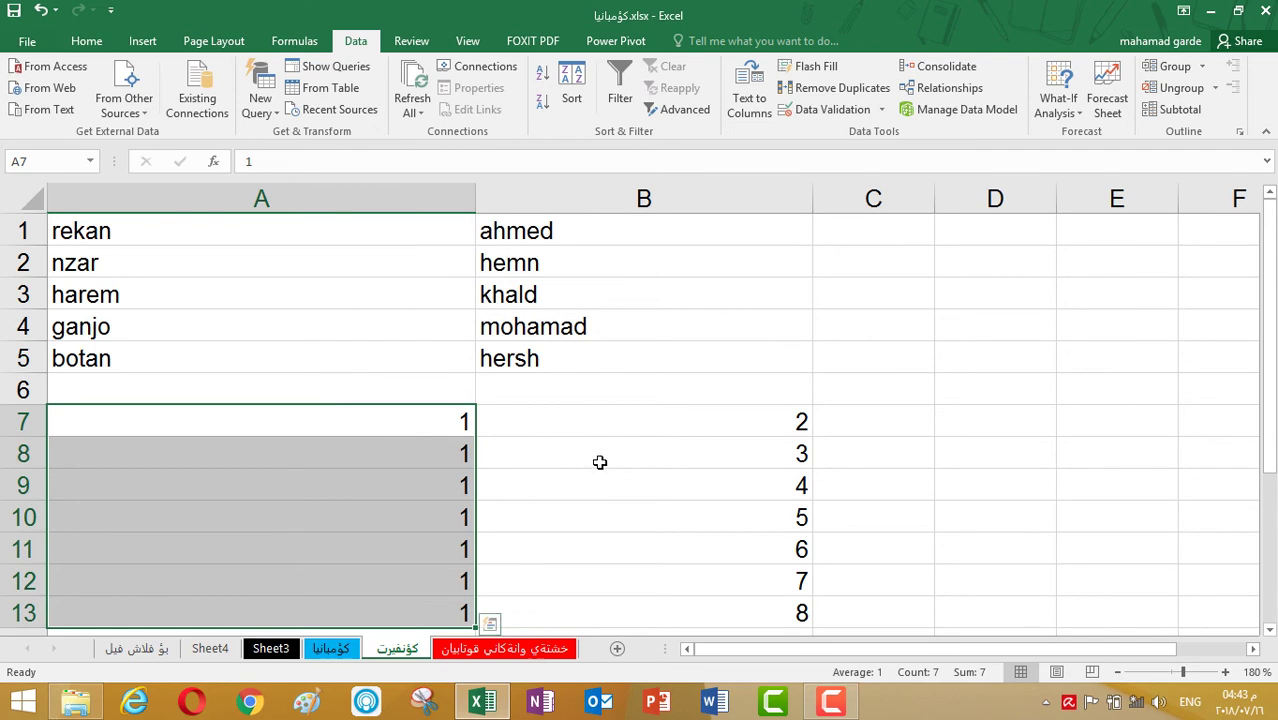
left_click(606, 431)
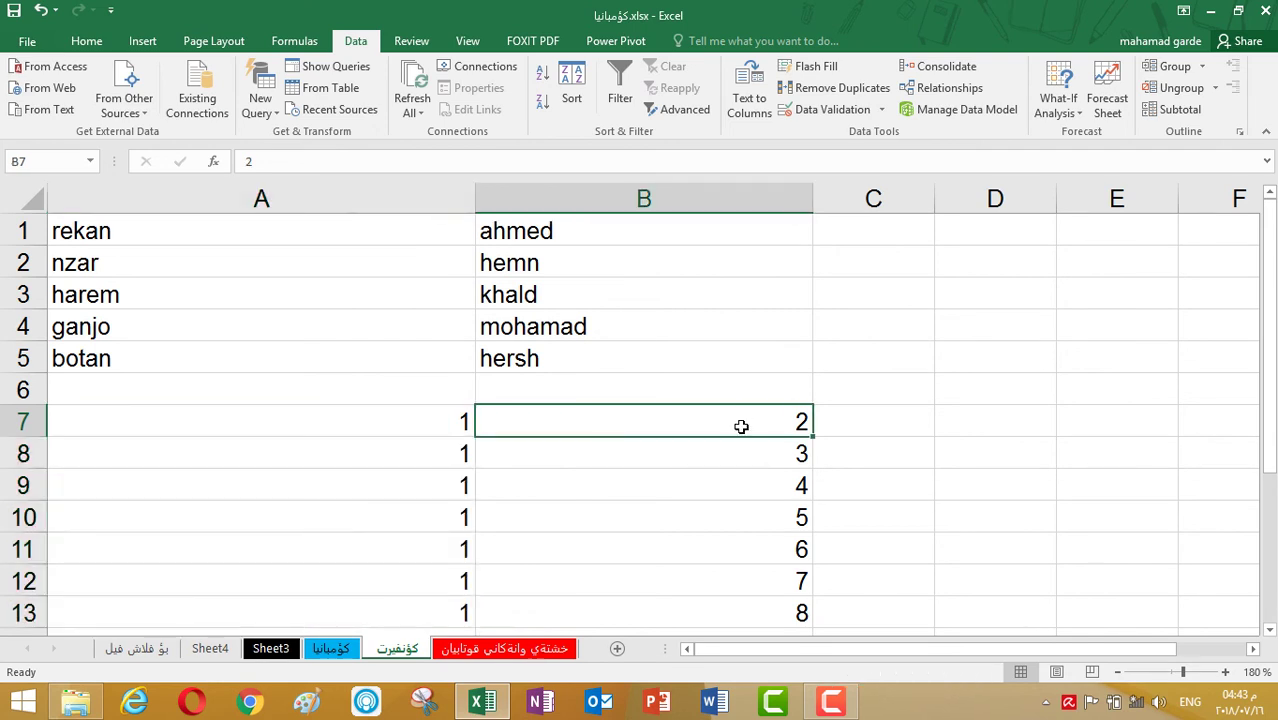
left_click_drag(605, 424, 456, 612)
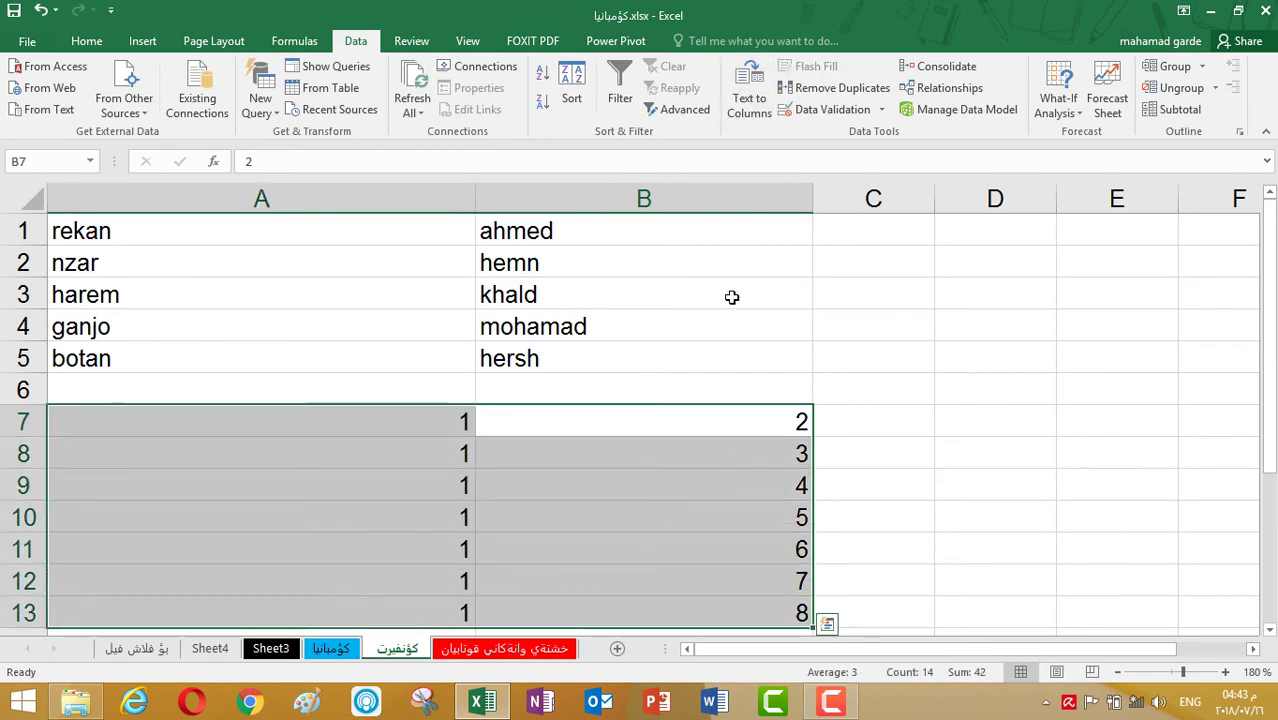
left_click(930, 445)
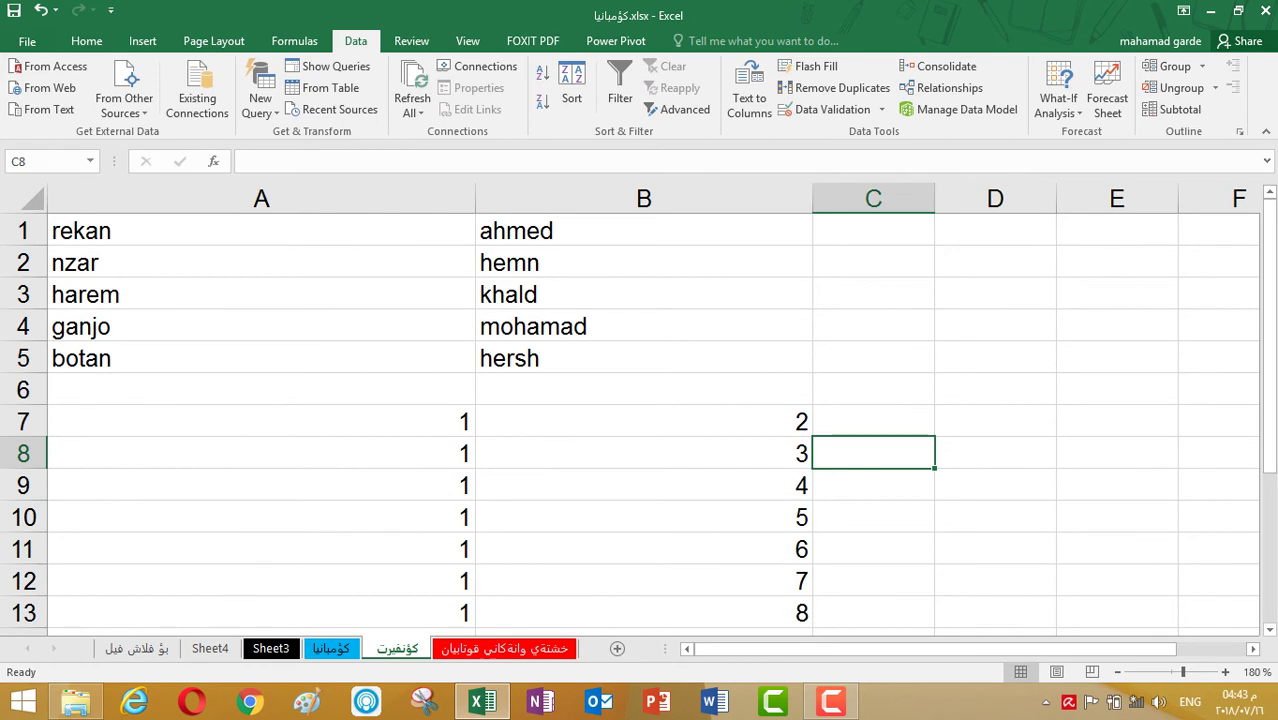
Step: Switch to the worksheet with the first name, last name and full name columns, and examine its first name entries
left_click(160, 649)
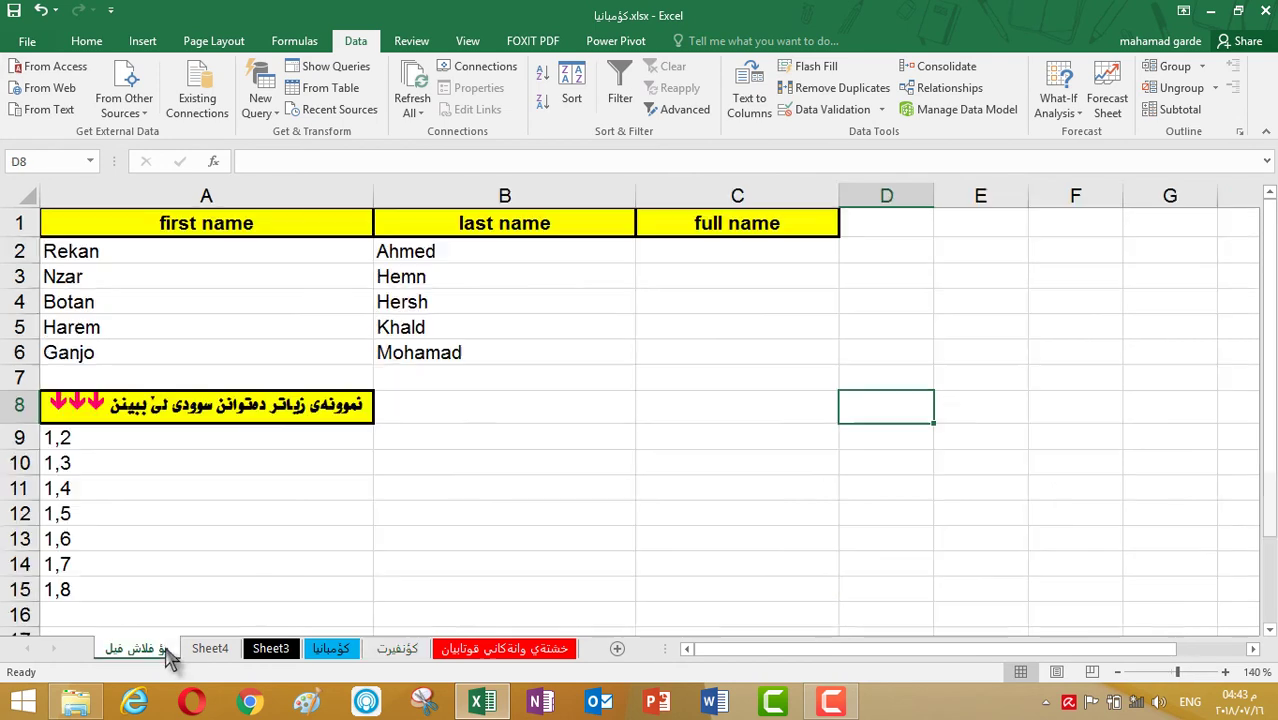
left_click(593, 325)
left_click(503, 224)
left_click(336, 381)
left_click(262, 292)
left_click(268, 266)
left_click_drag(234, 328, 237, 310)
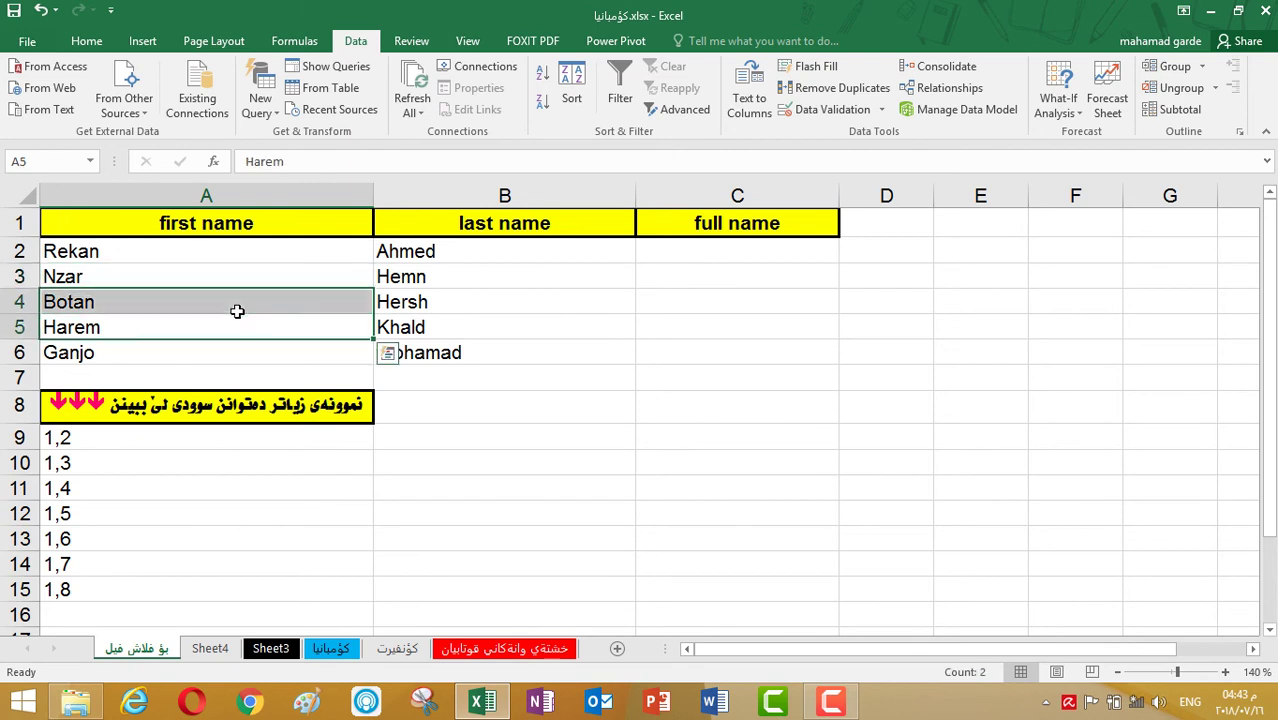
left_click(264, 266)
left_click(268, 352)
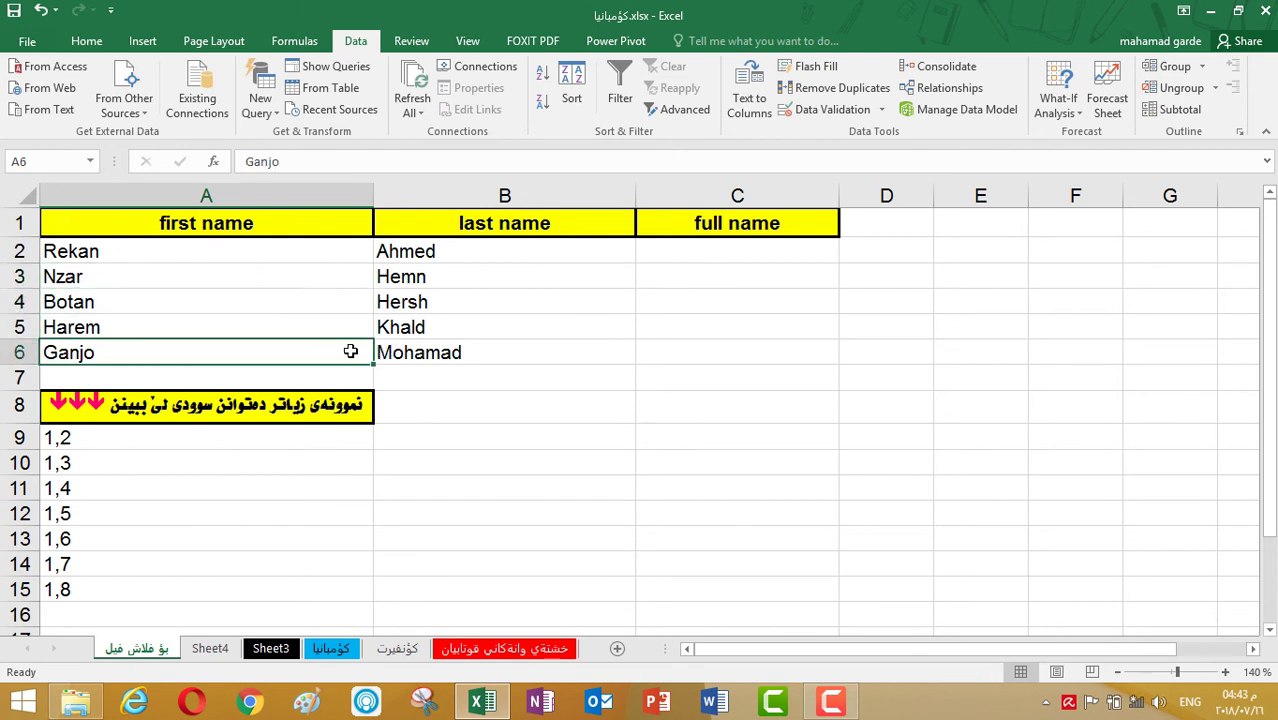
Step: Enter the first person's full name in C2, combining the first name from A2 and the last name from B2 with a space
left_click(295, 255)
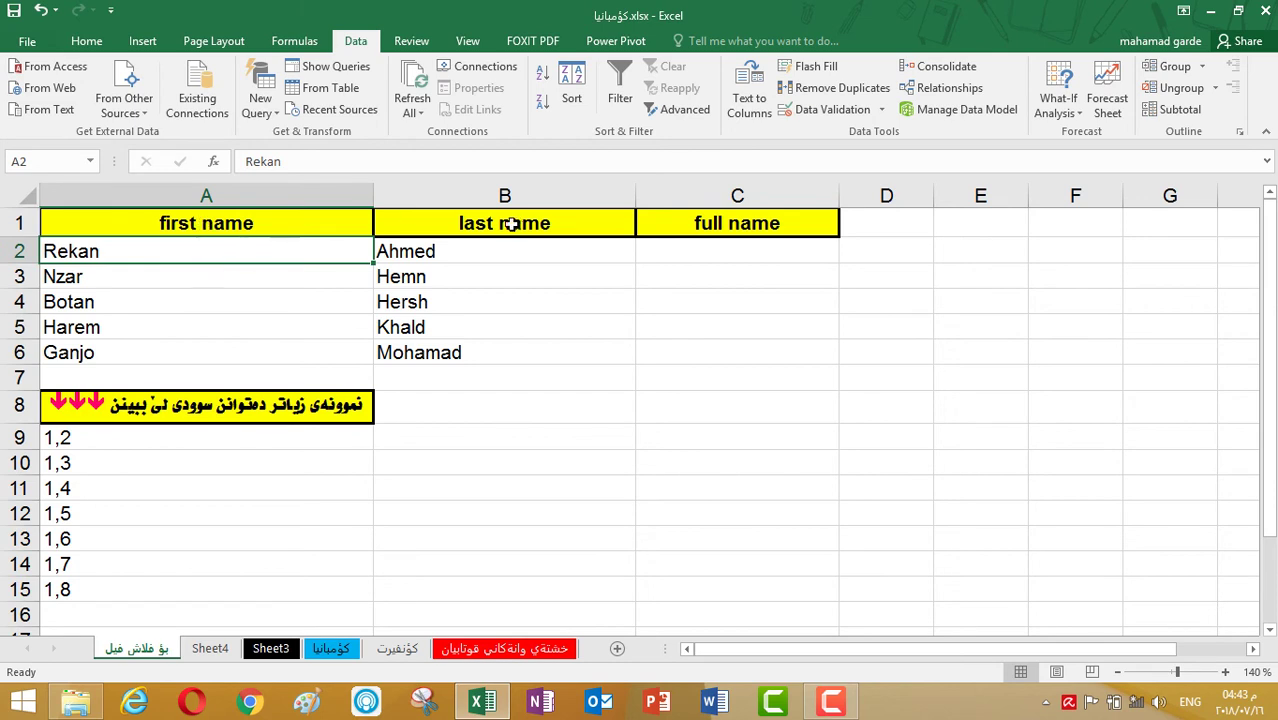
left_click(414, 254)
left_click(294, 253)
left_click(699, 253)
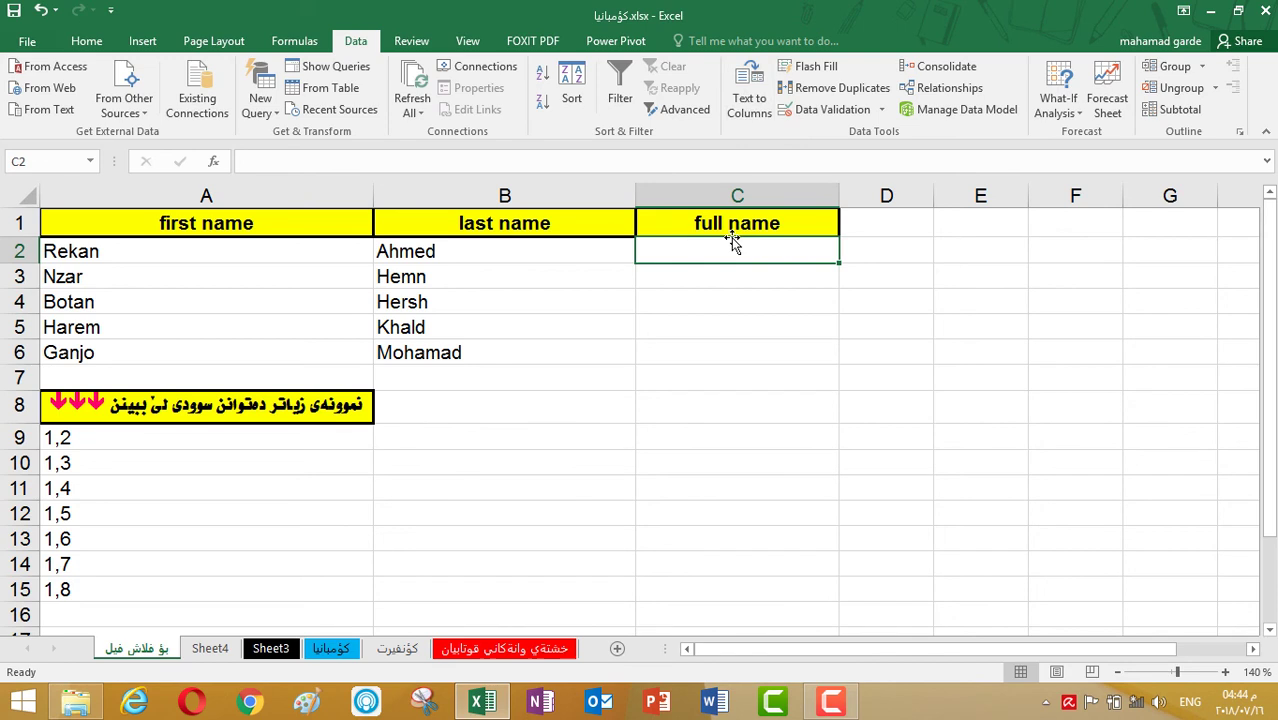
type("R")
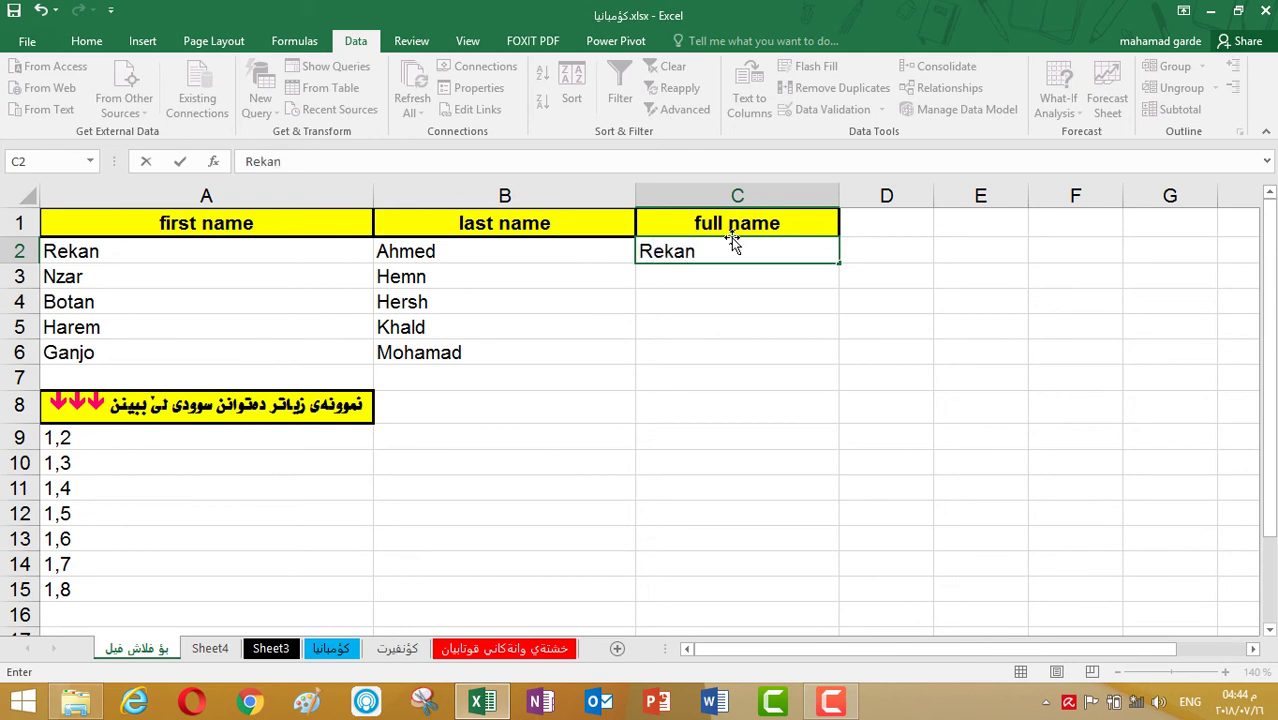
type("ekan")
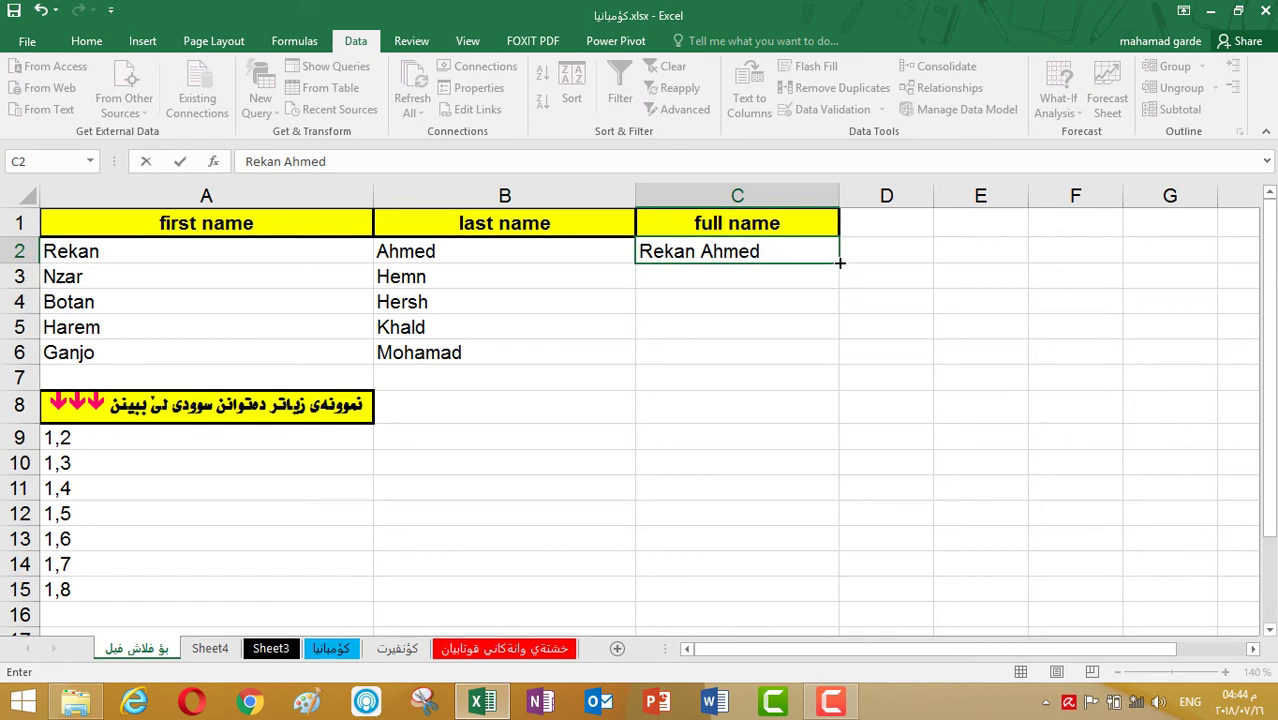
Step: Fill C2 down to C6 with the Flash Fill option, and undo the fill
left_click_drag(840, 263, 834, 368)
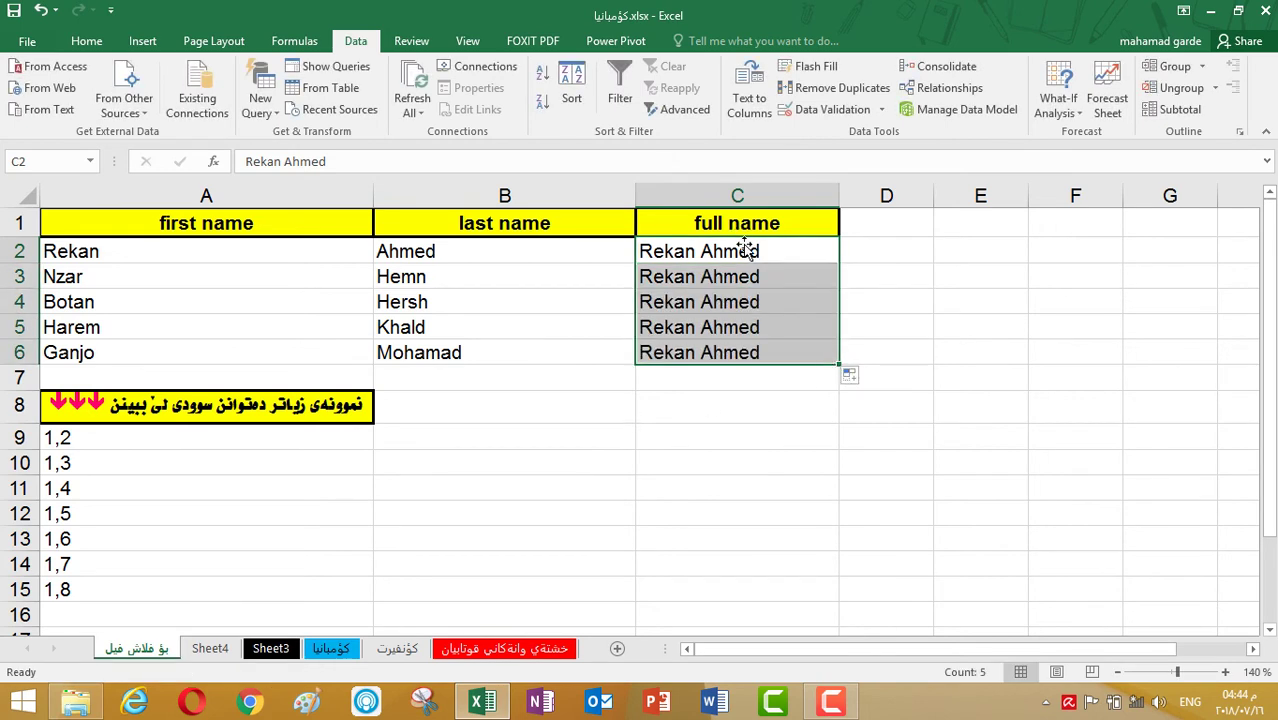
left_click(853, 377)
left_click(853, 464)
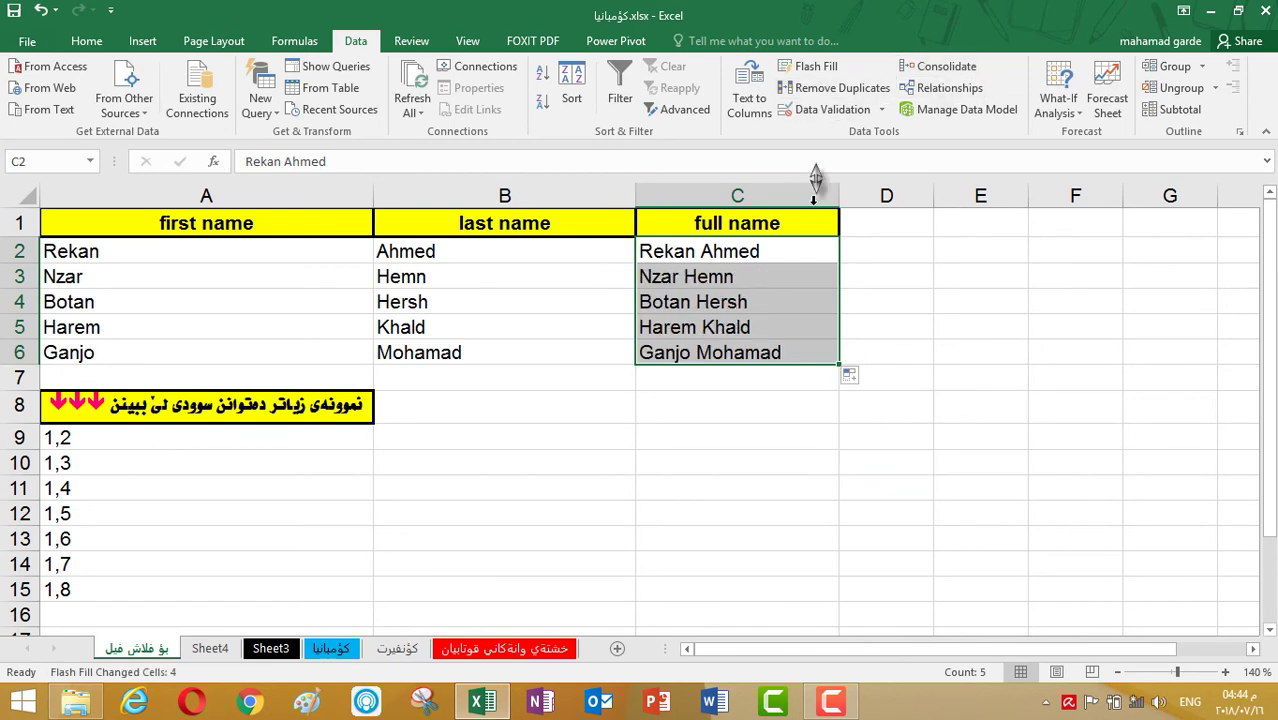
key("ctrl+z")
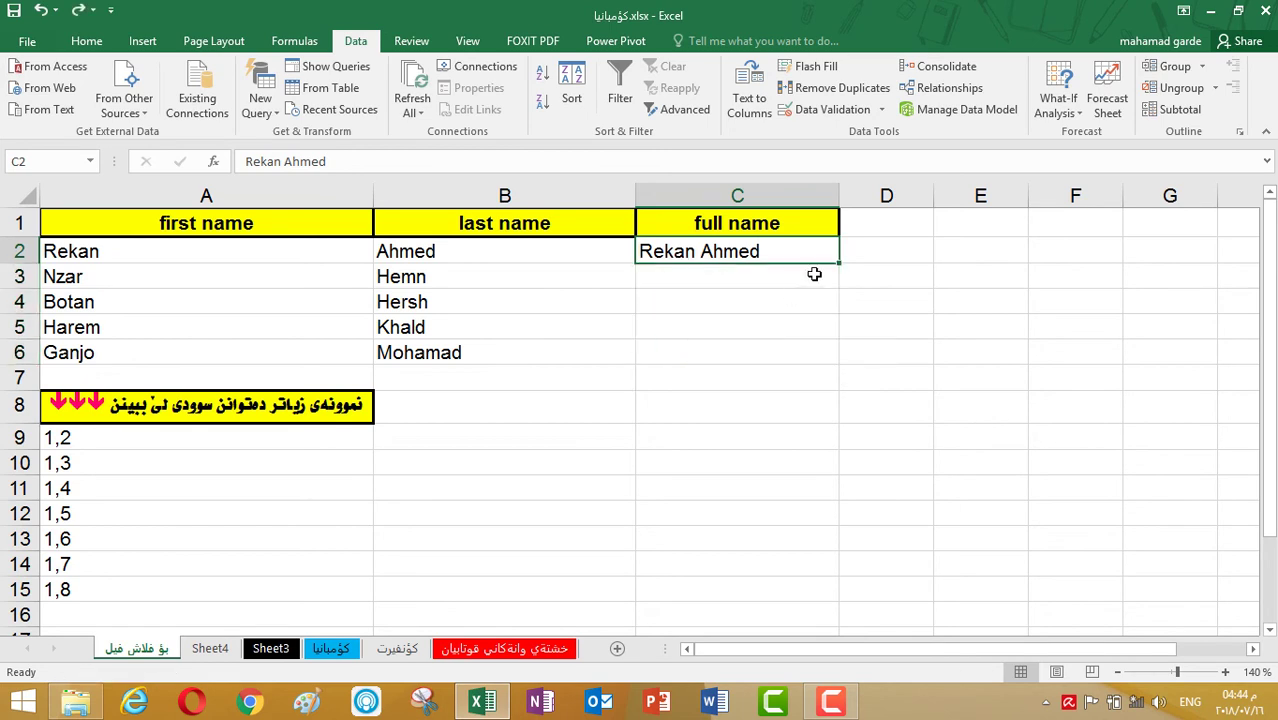
Step: Fill the full name in C2 down to C6 and set the fill option to Flash Fill
left_click_drag(838, 266, 830, 356)
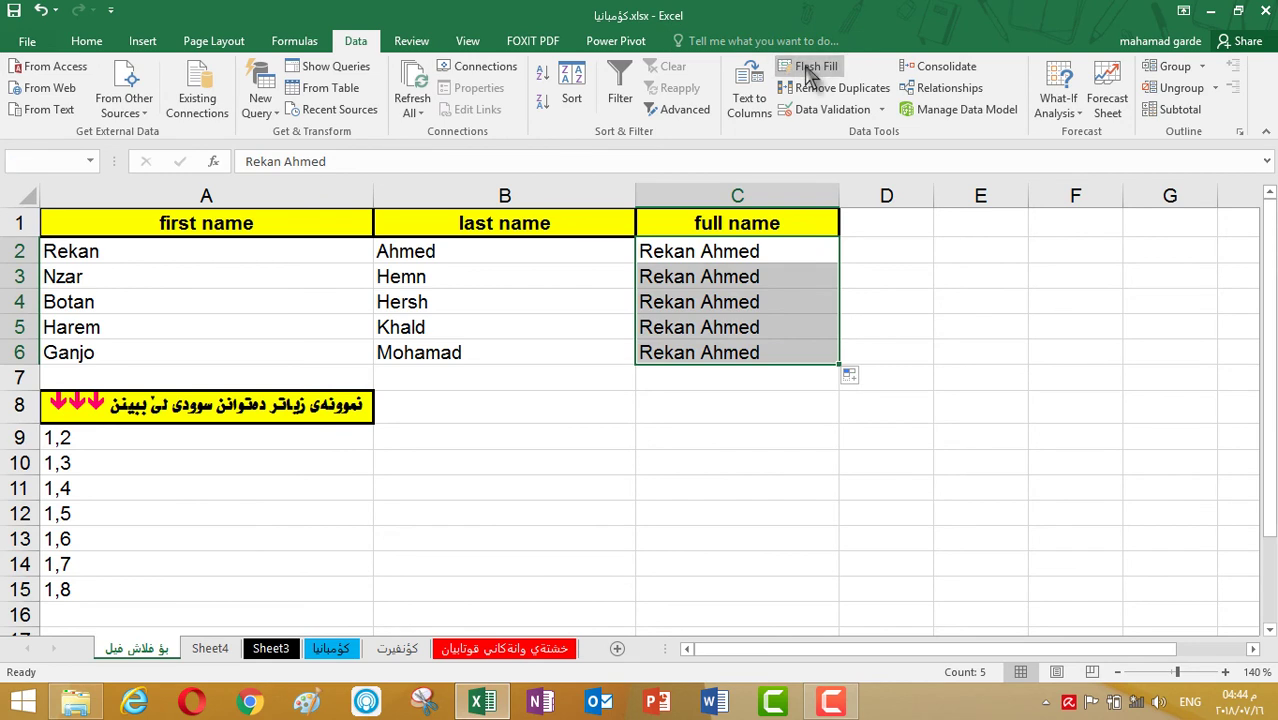
left_click(808, 68)
left_click(649, 413)
left_click(849, 375)
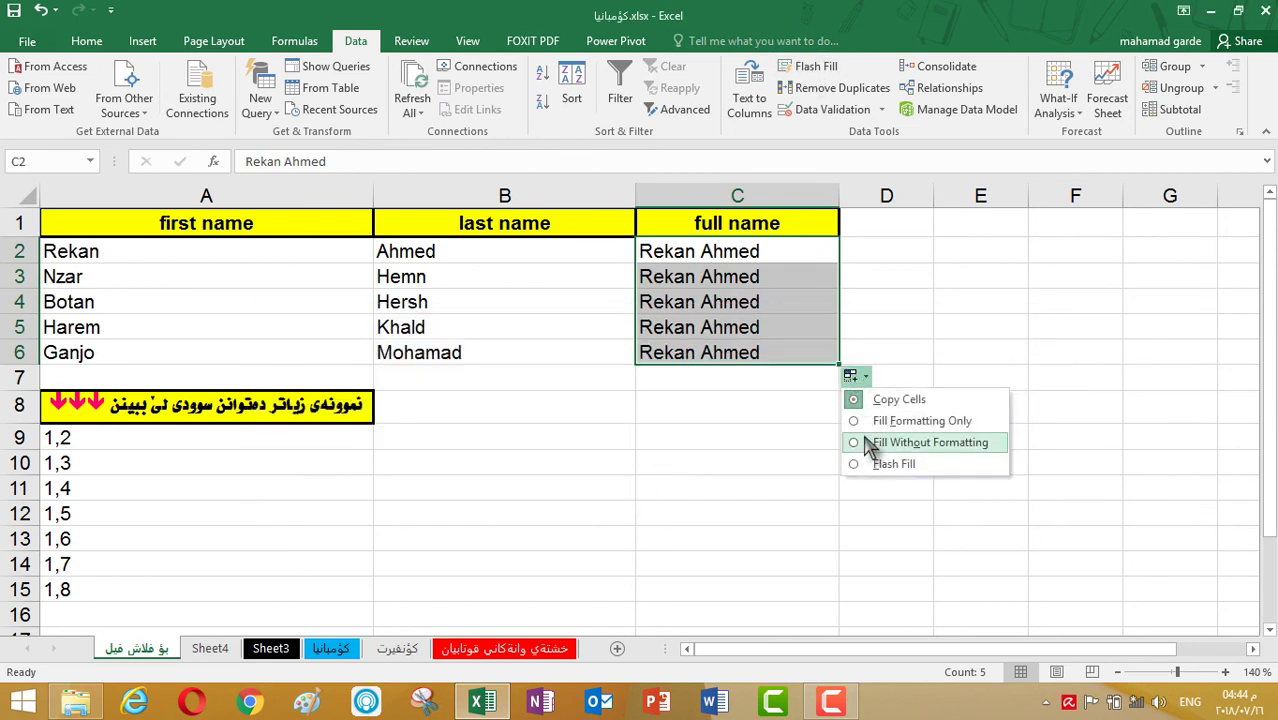
left_click(882, 464)
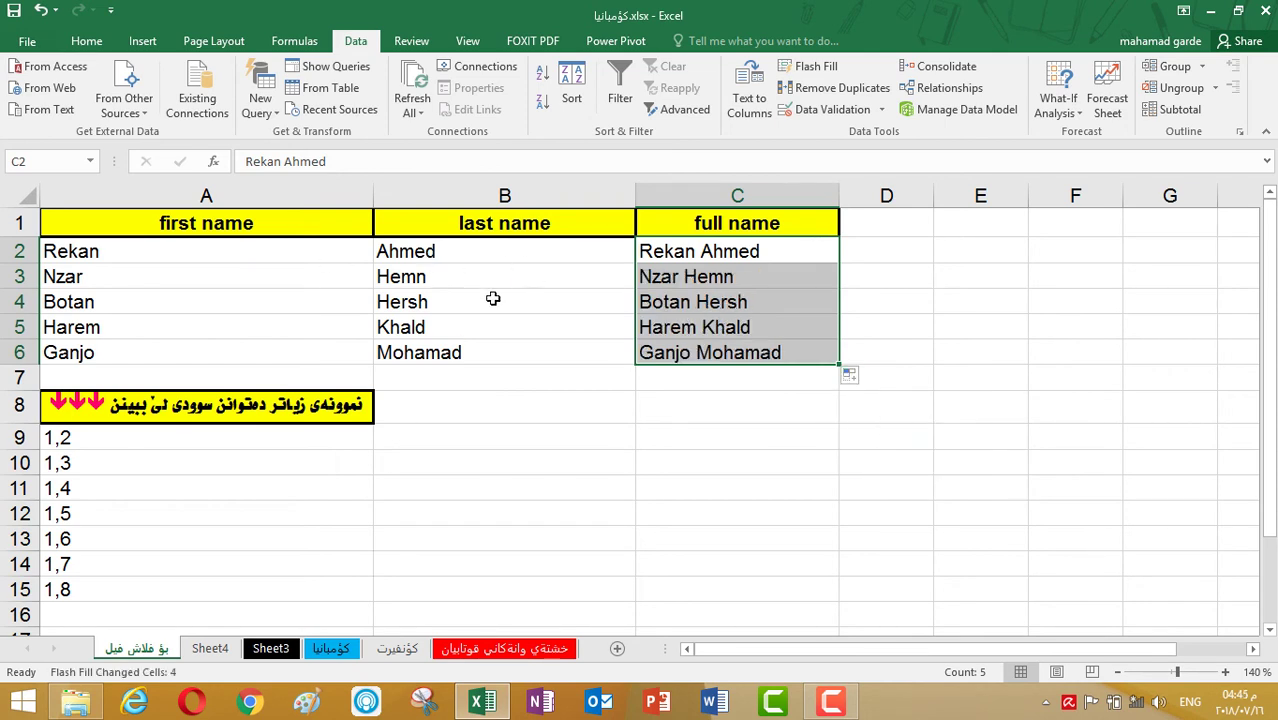
Step: Insert a backslash after the first name in C2 to update the flash-filled full names with the same separator
left_click(704, 256)
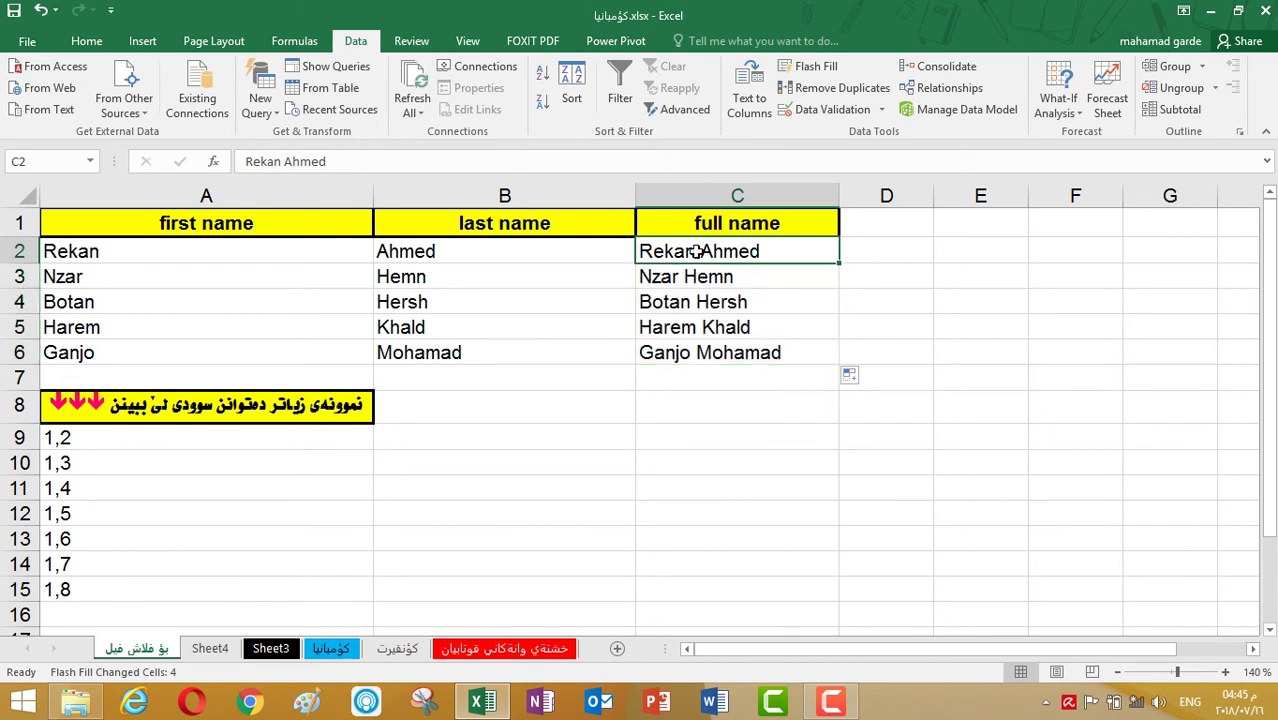
double_click(698, 251)
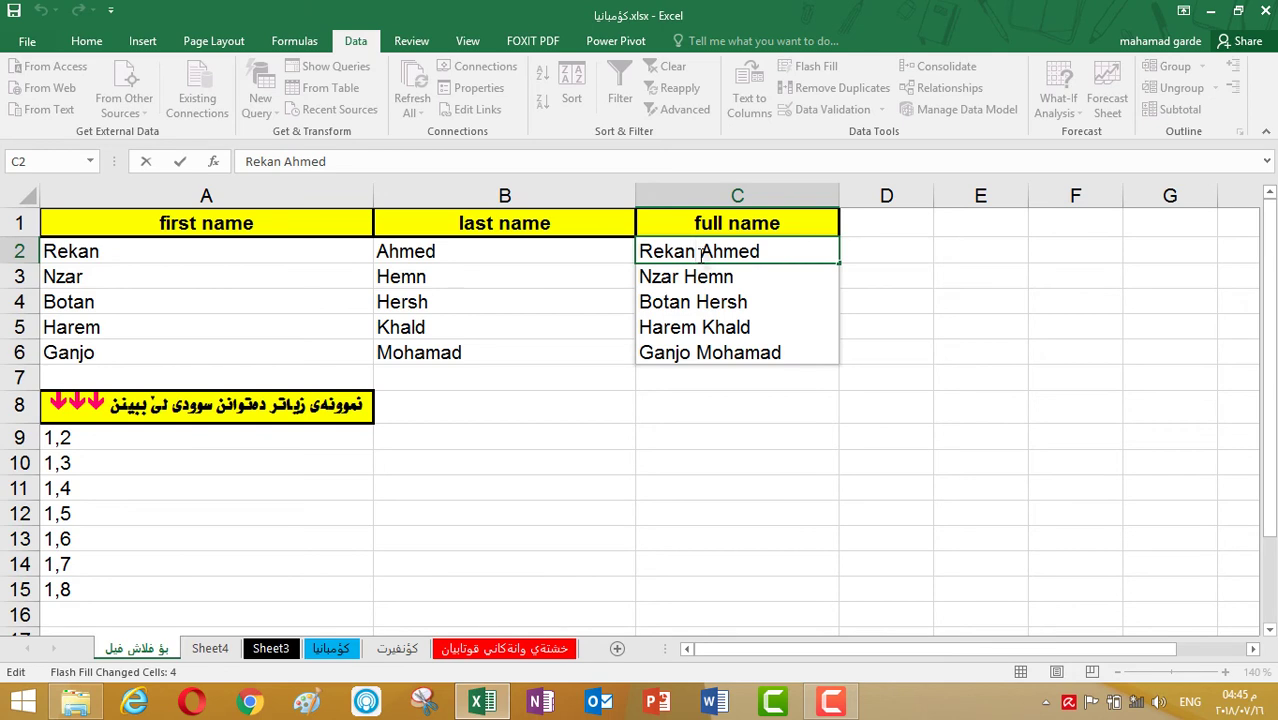
type("\\")
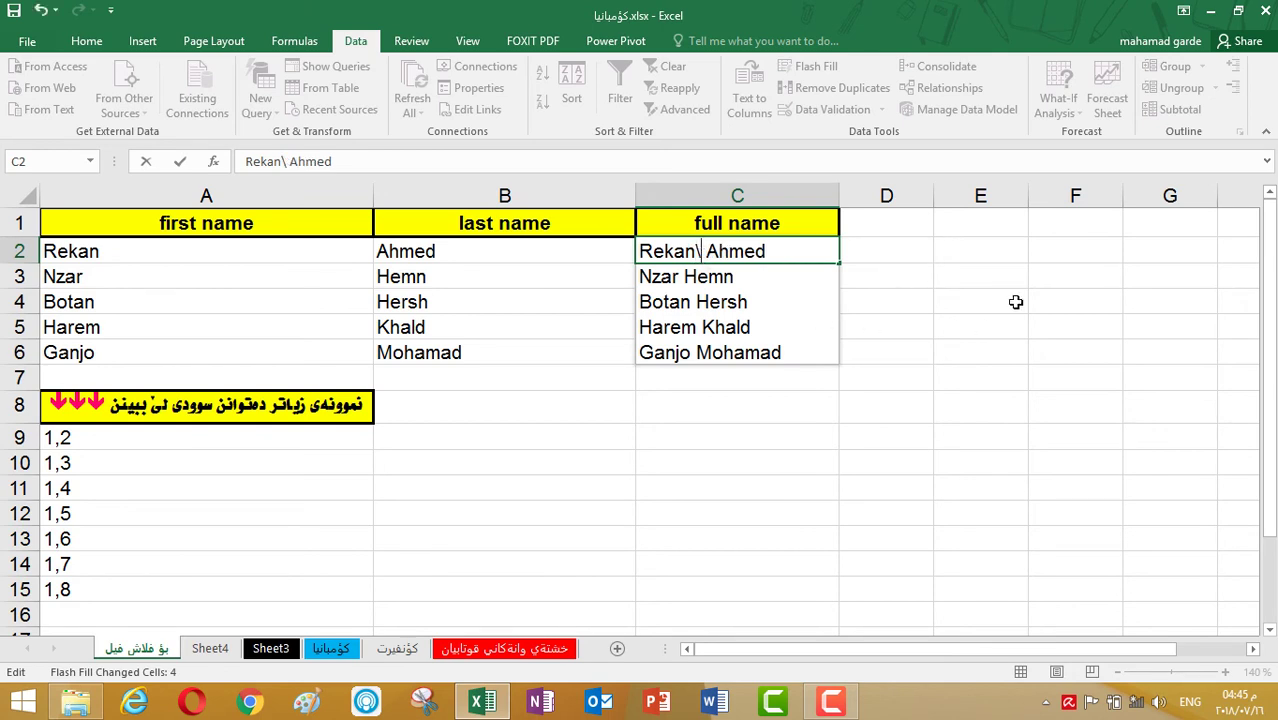
left_click(931, 248)
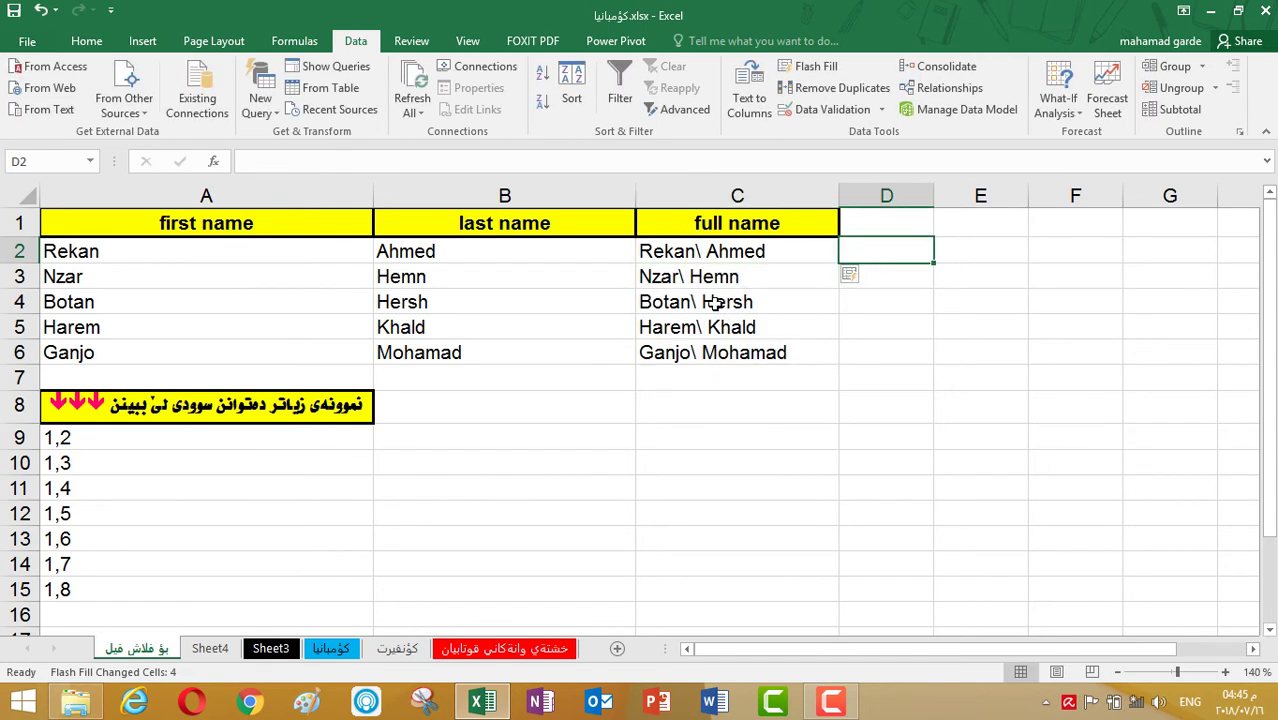
left_click(711, 254)
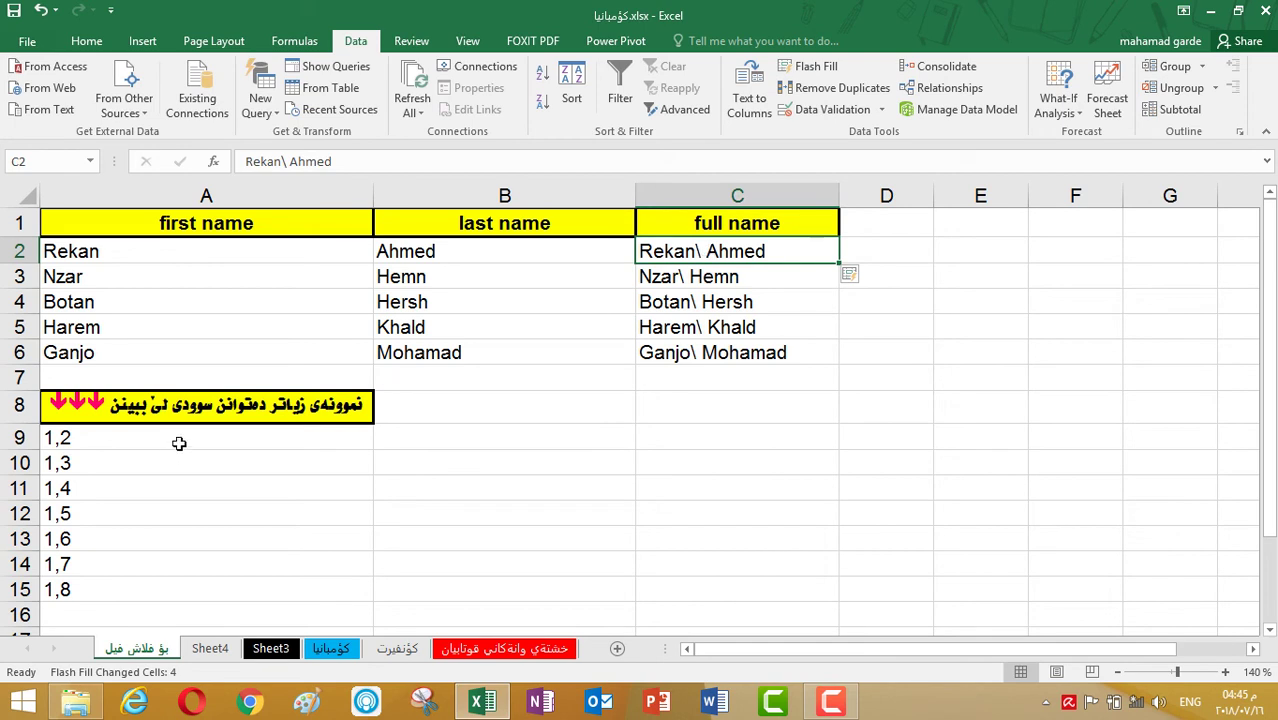
left_click(179, 443)
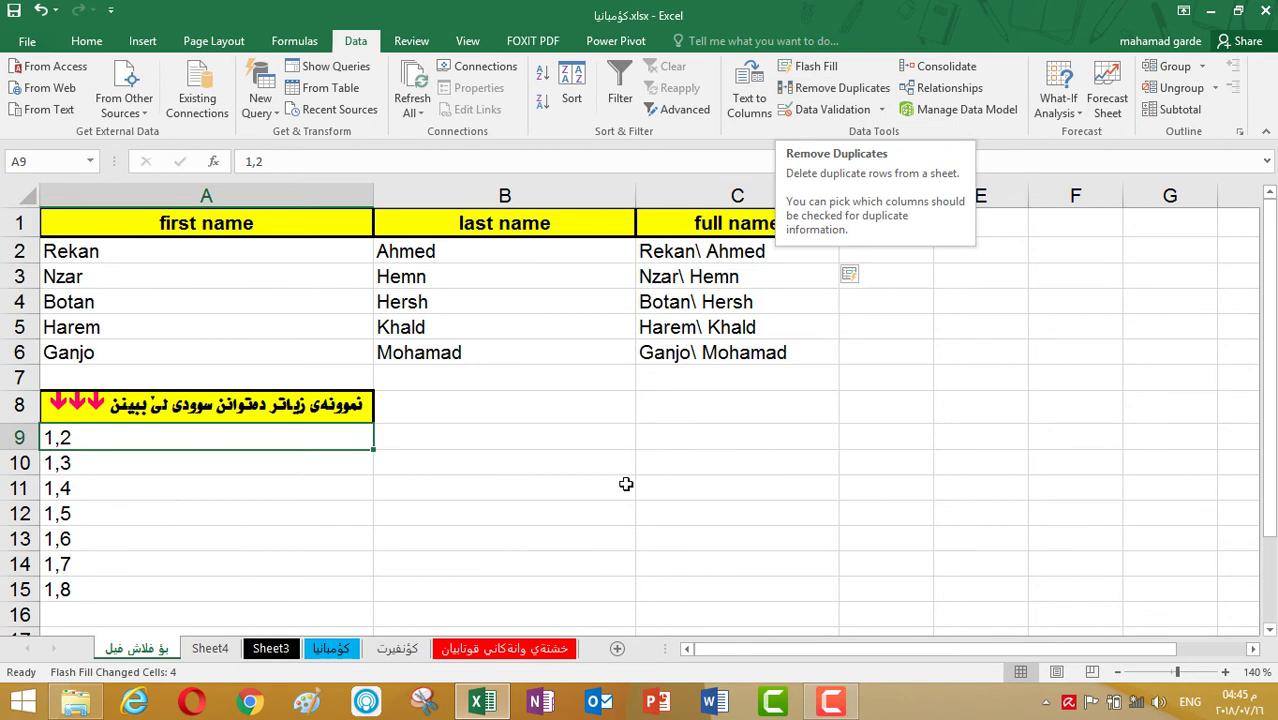
Step: Switch to Sheet4 and run Remove Duplicates on the whole table, checking the MOBILE NAME and PRICE columns with headers on
left_click(229, 657)
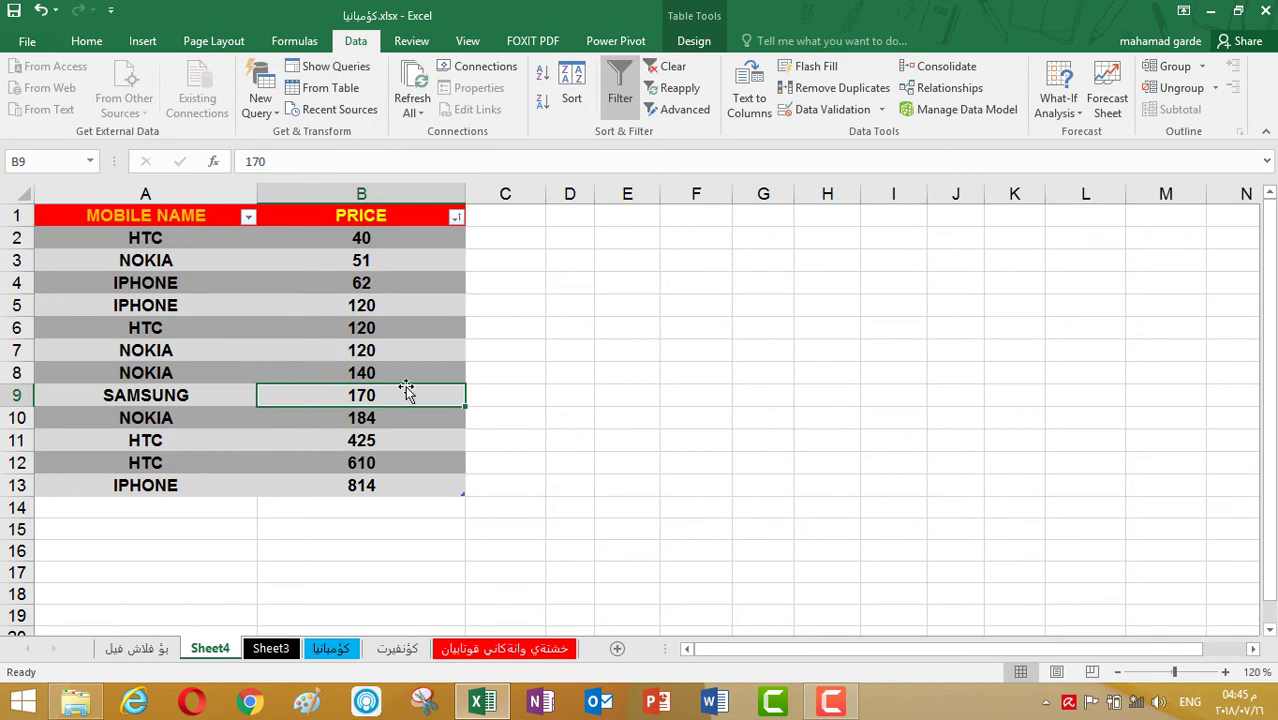
key("ctrl+a")
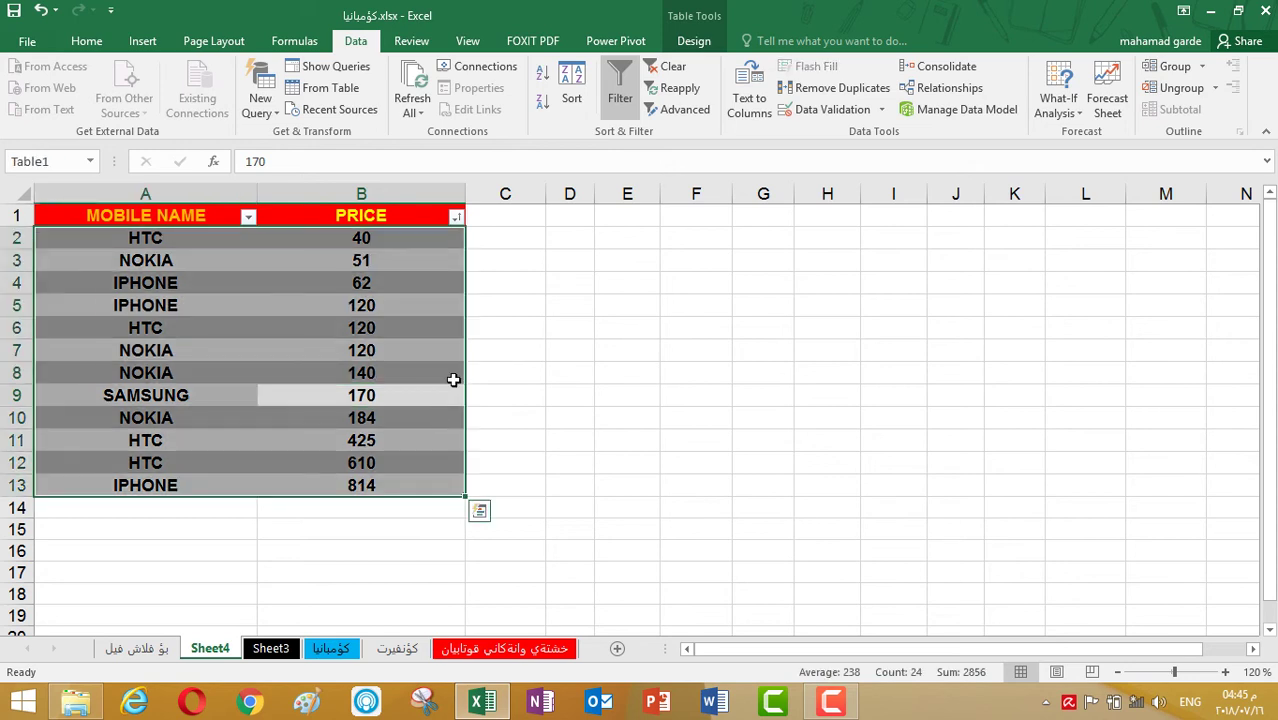
left_click(843, 88)
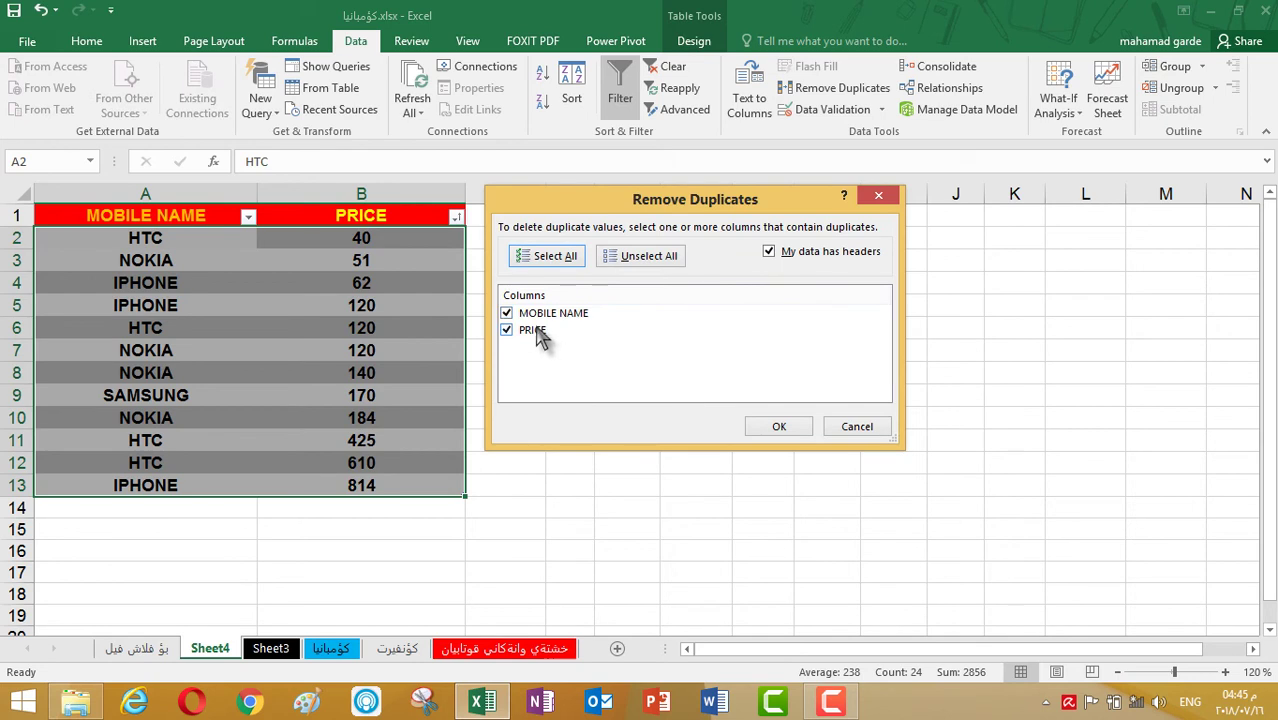
left_click(781, 429)
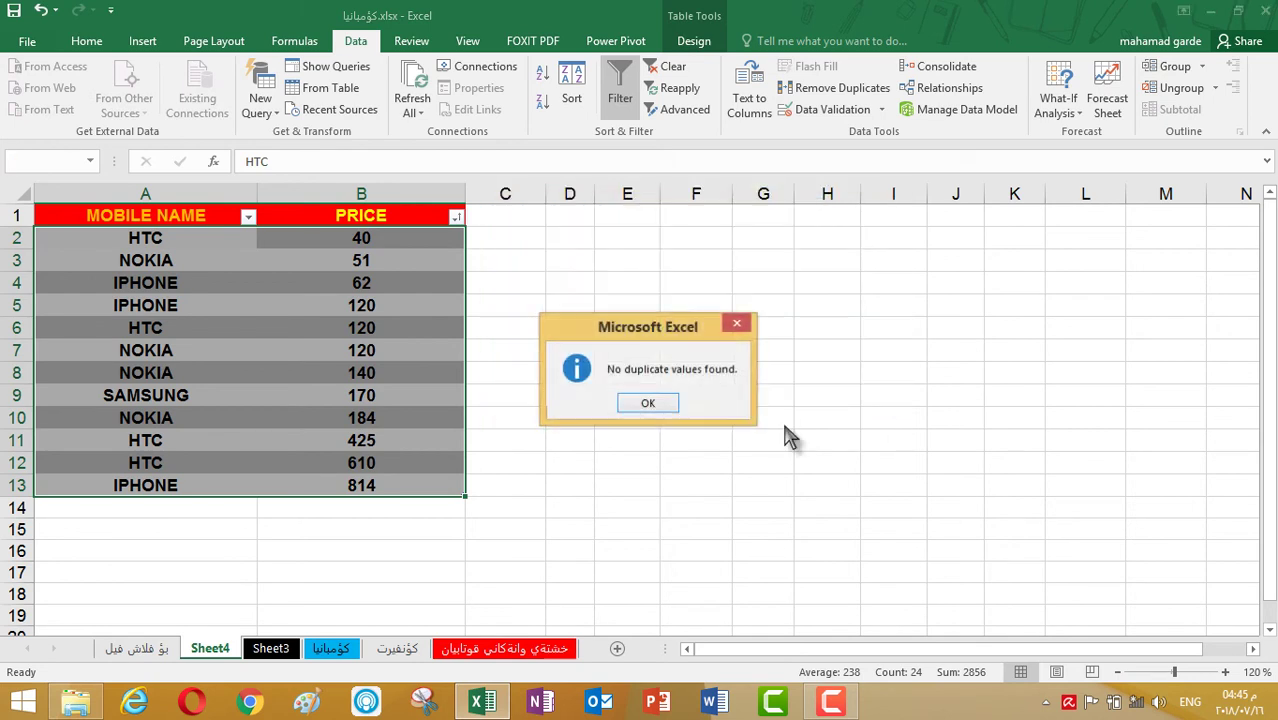
left_click(647, 405)
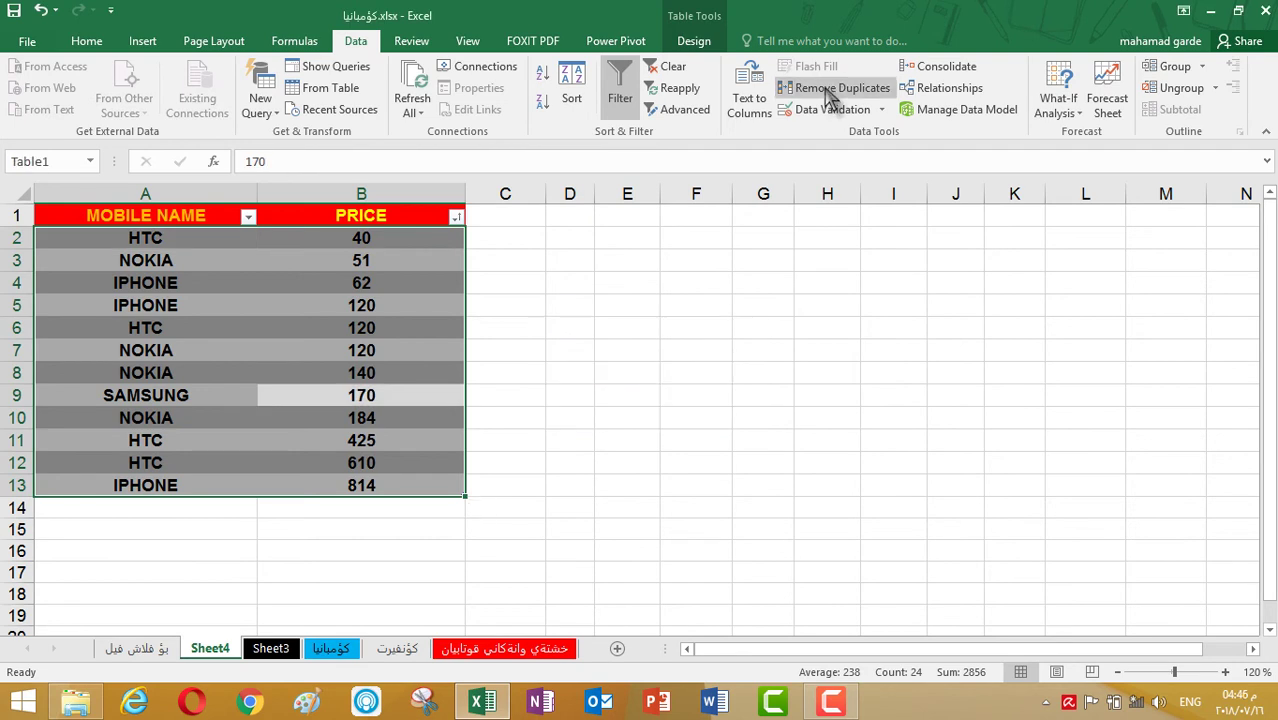
Step: Run Remove Duplicates on the table with all columns selected and the "My data has headers" option off
left_click(815, 88)
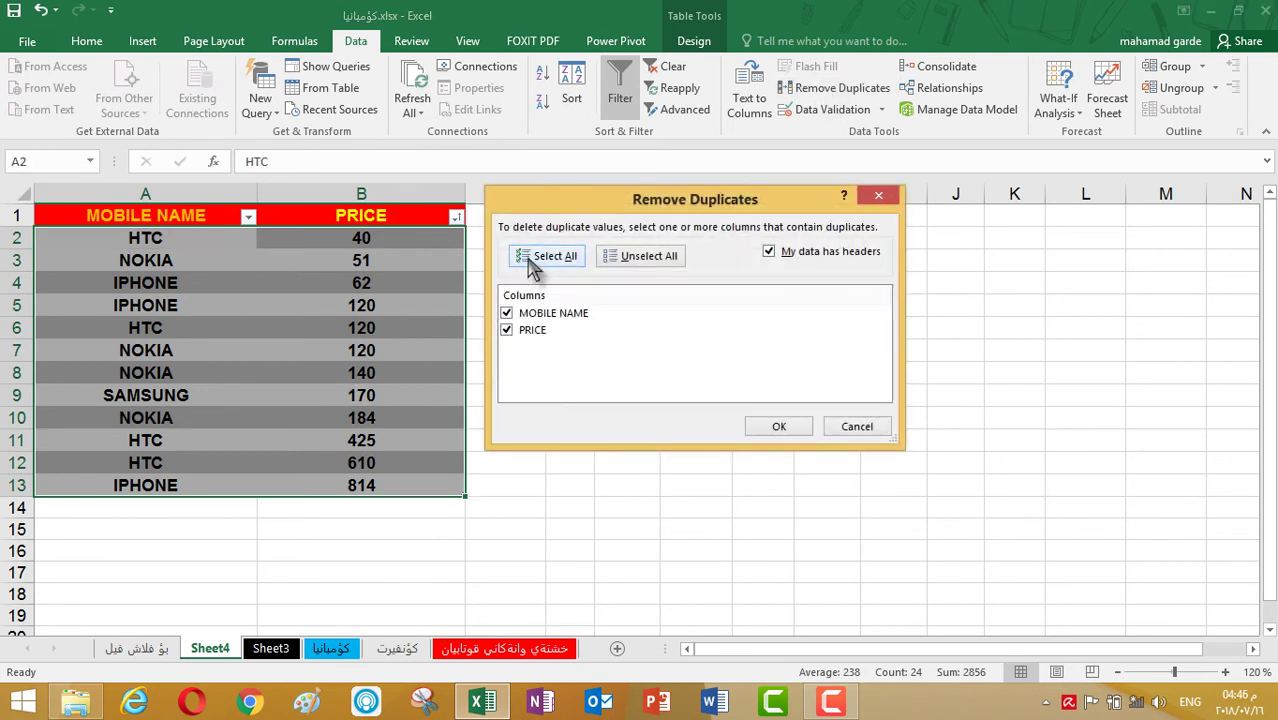
left_click(507, 331)
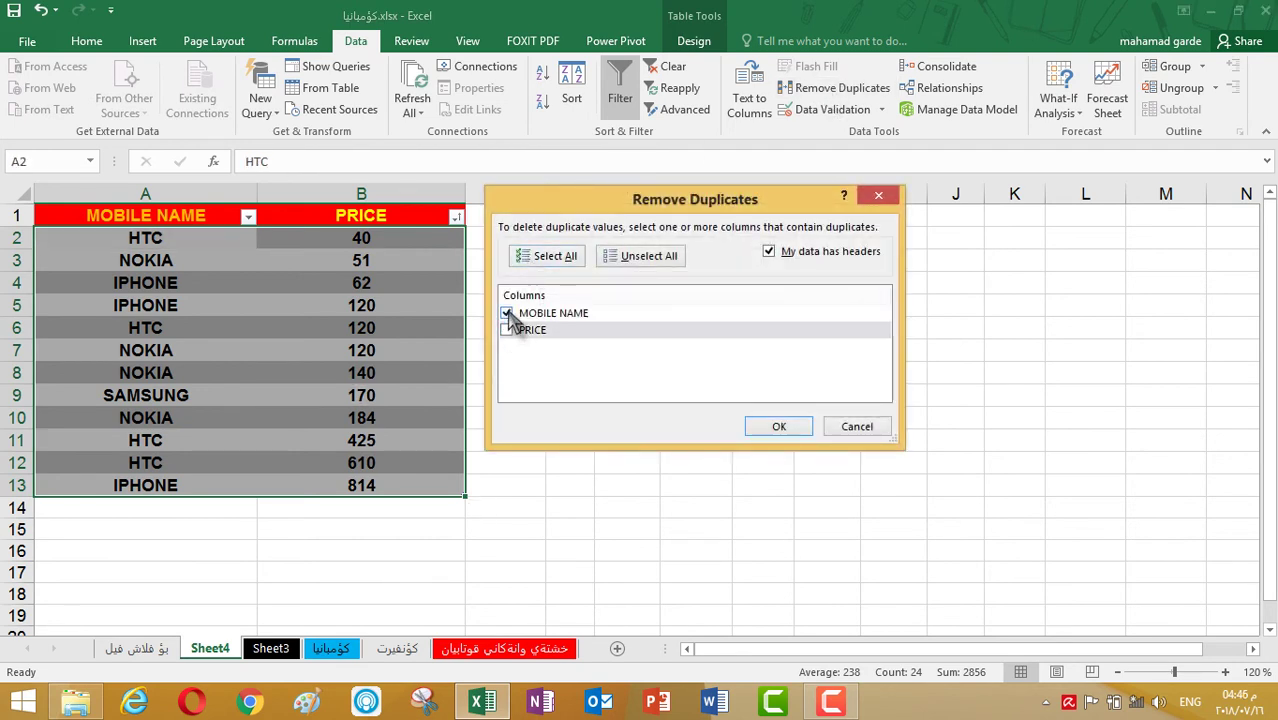
left_click(507, 313)
left_click(571, 261)
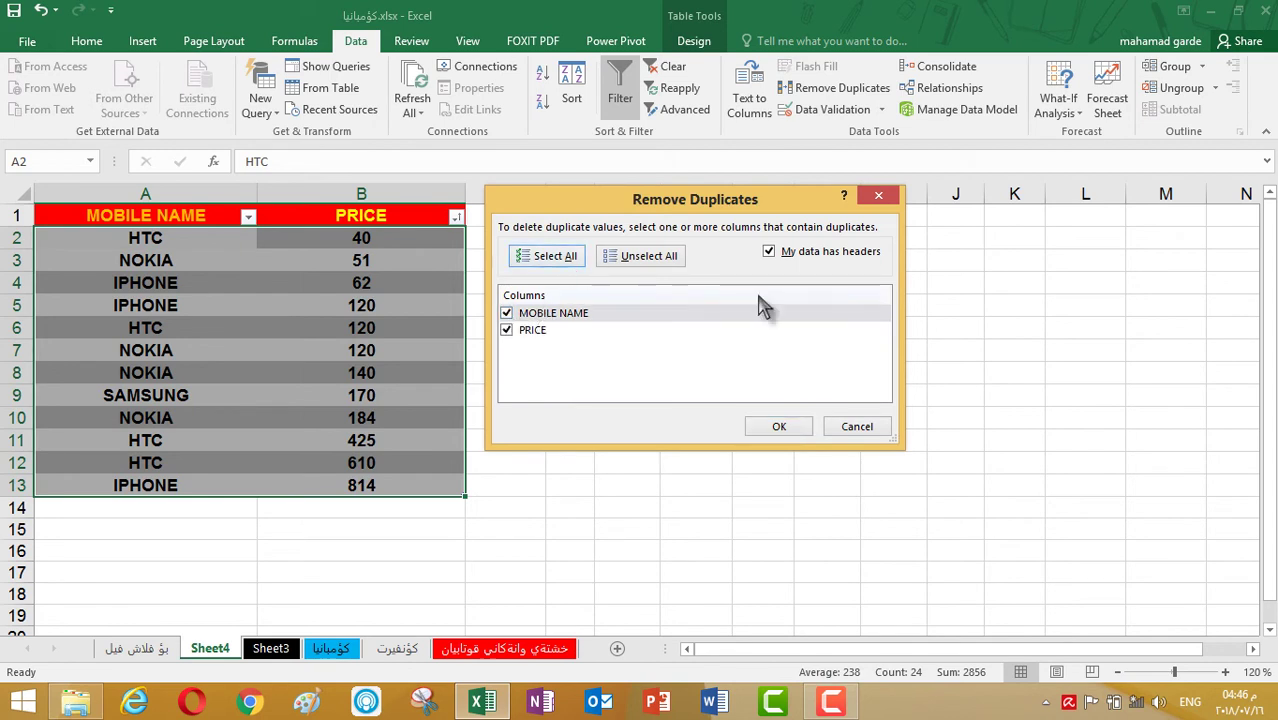
left_click(792, 253)
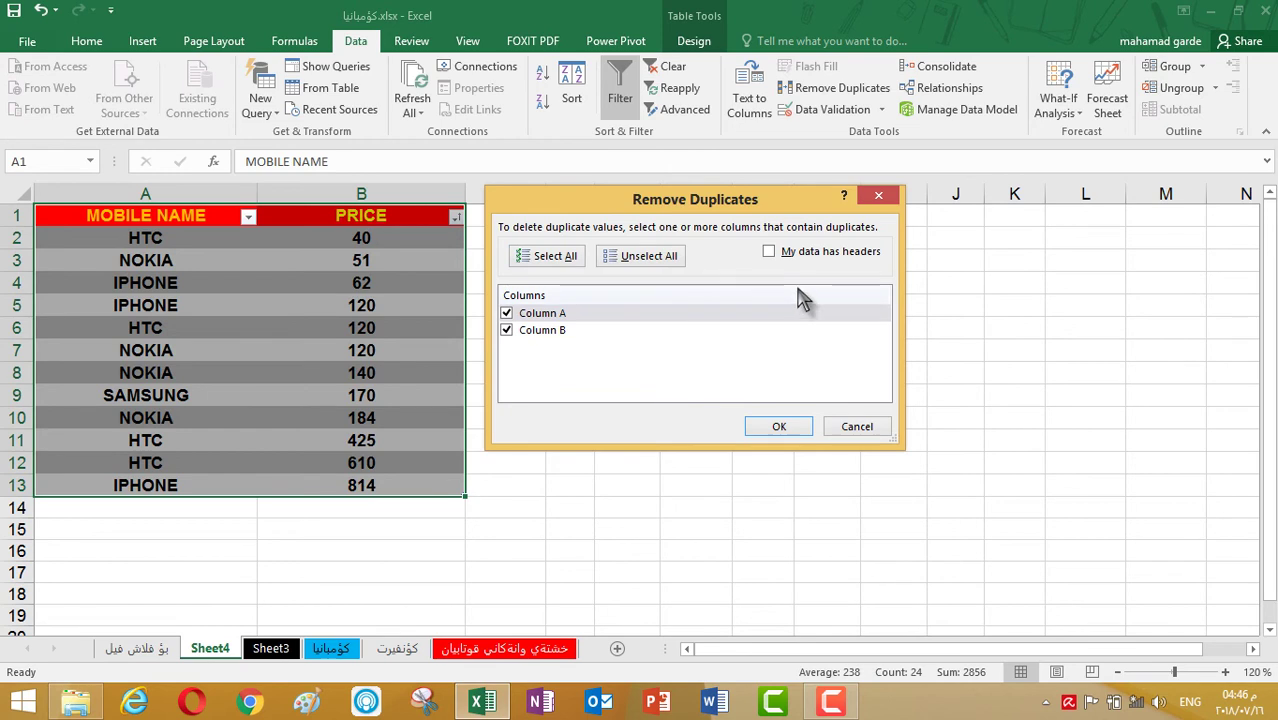
left_click(776, 428)
left_click(648, 400)
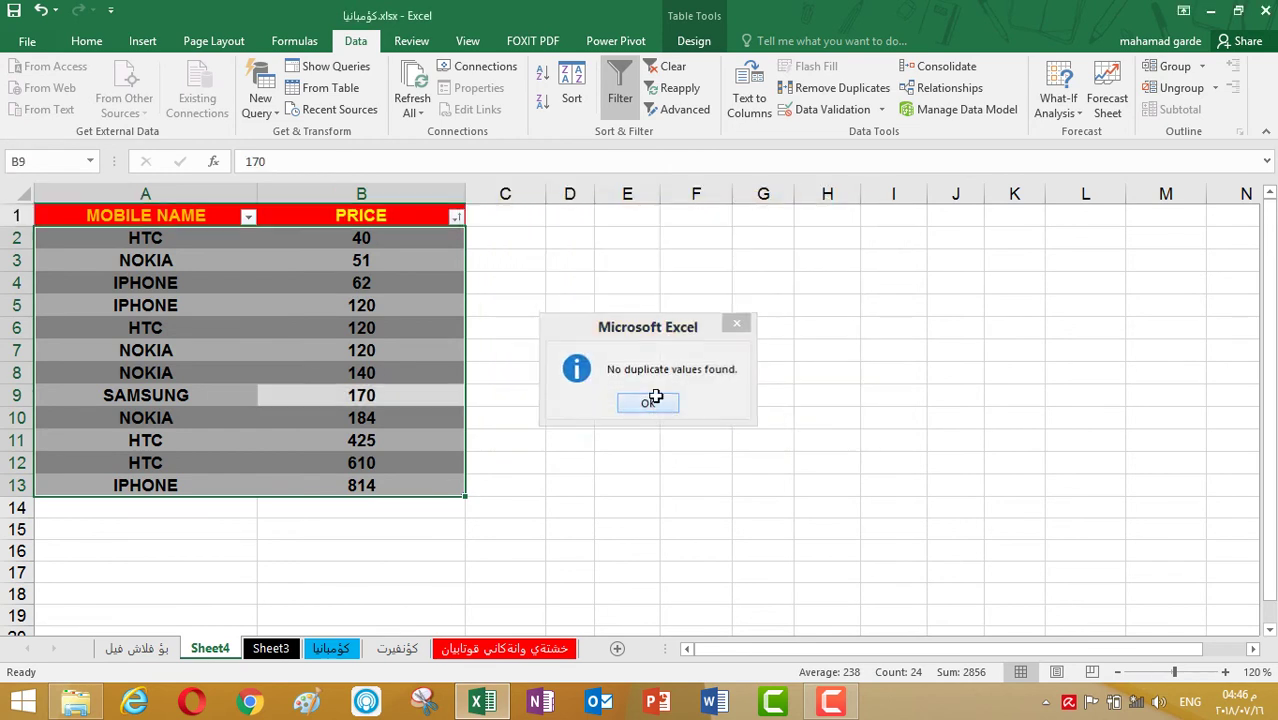
Step: Try to run Remove Duplicates from the empty cell H5 outside the table
left_click(825, 308)
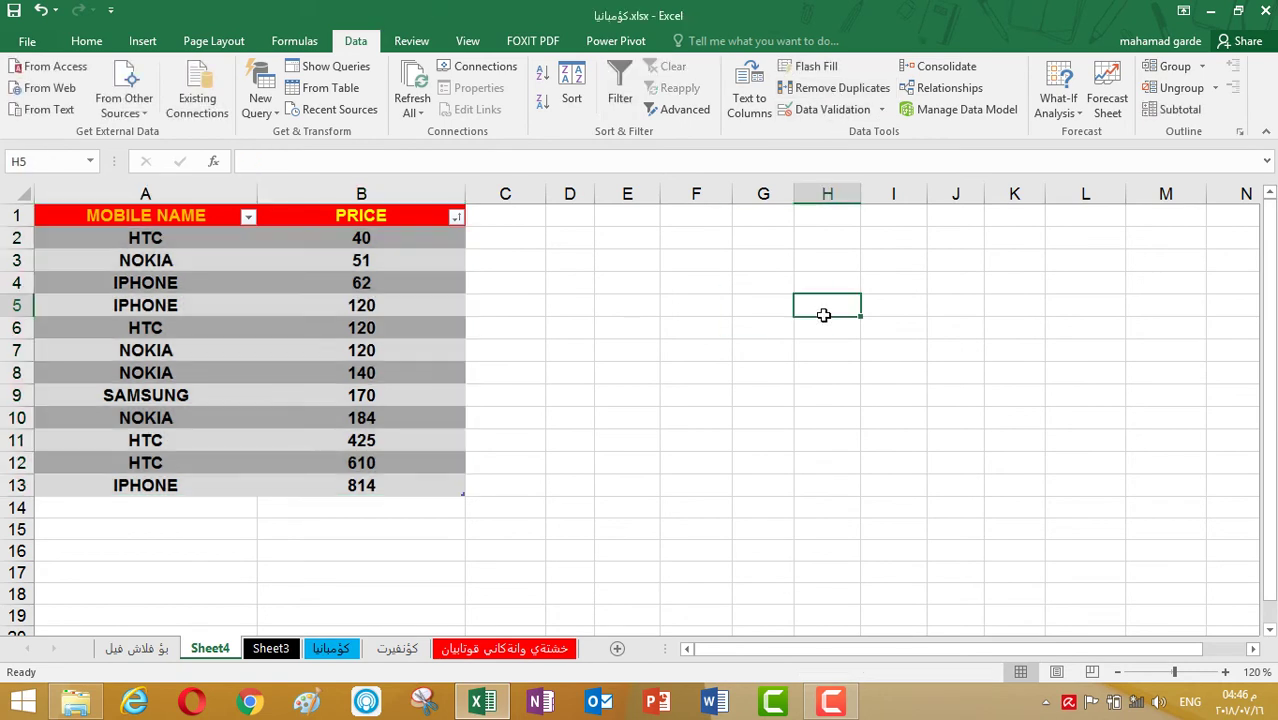
left_click(826, 88)
left_click(648, 402)
key("ctrl+a")
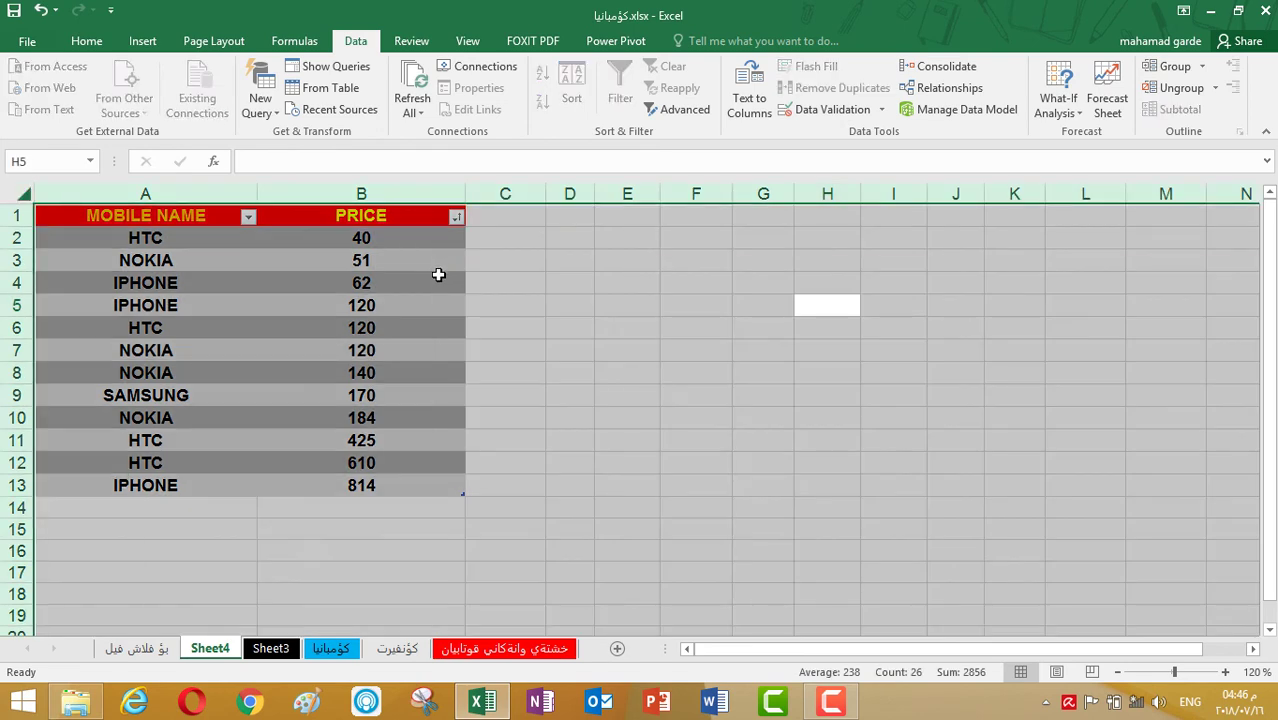
left_click(438, 274)
key("ctrl+a")
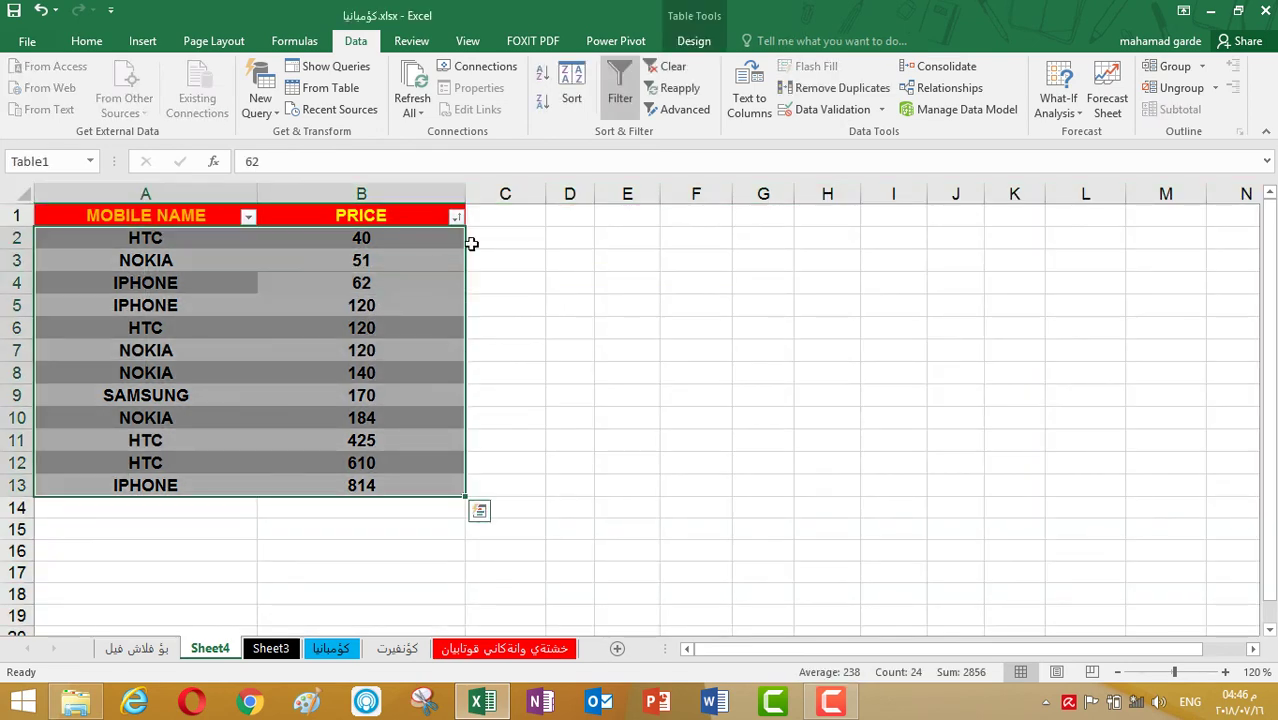
left_click(455, 217)
left_click(503, 238)
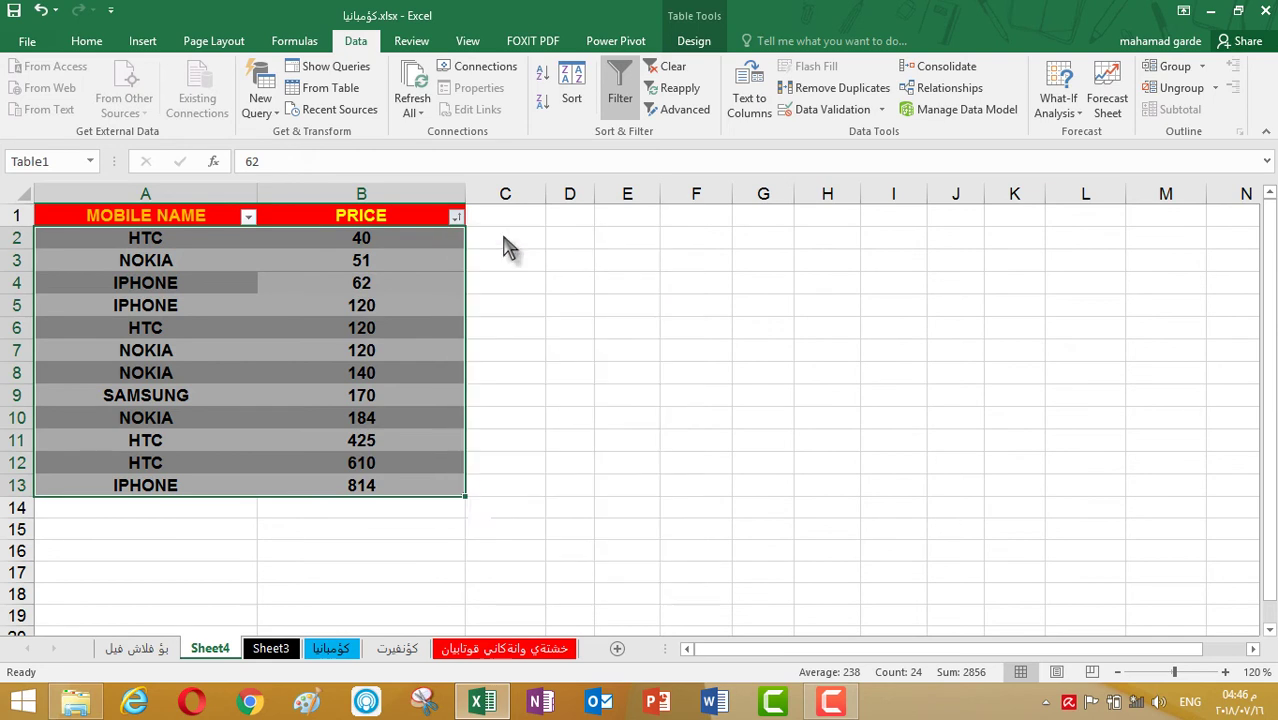
left_click(358, 319)
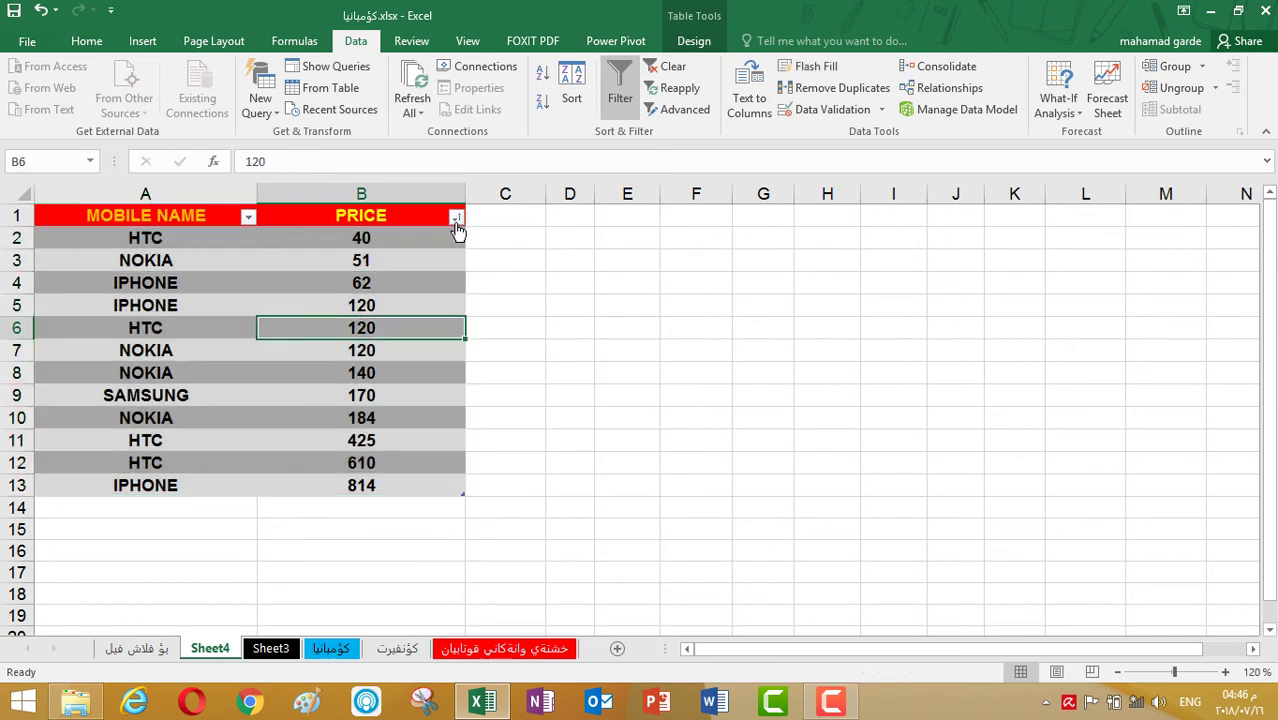
left_click(455, 218)
left_click(332, 370)
Step: Select the whole mobile price table and run Remove Duplicates on both MOBILE NAME and PRICE, keeping the headers option on
key("ctrl+a")
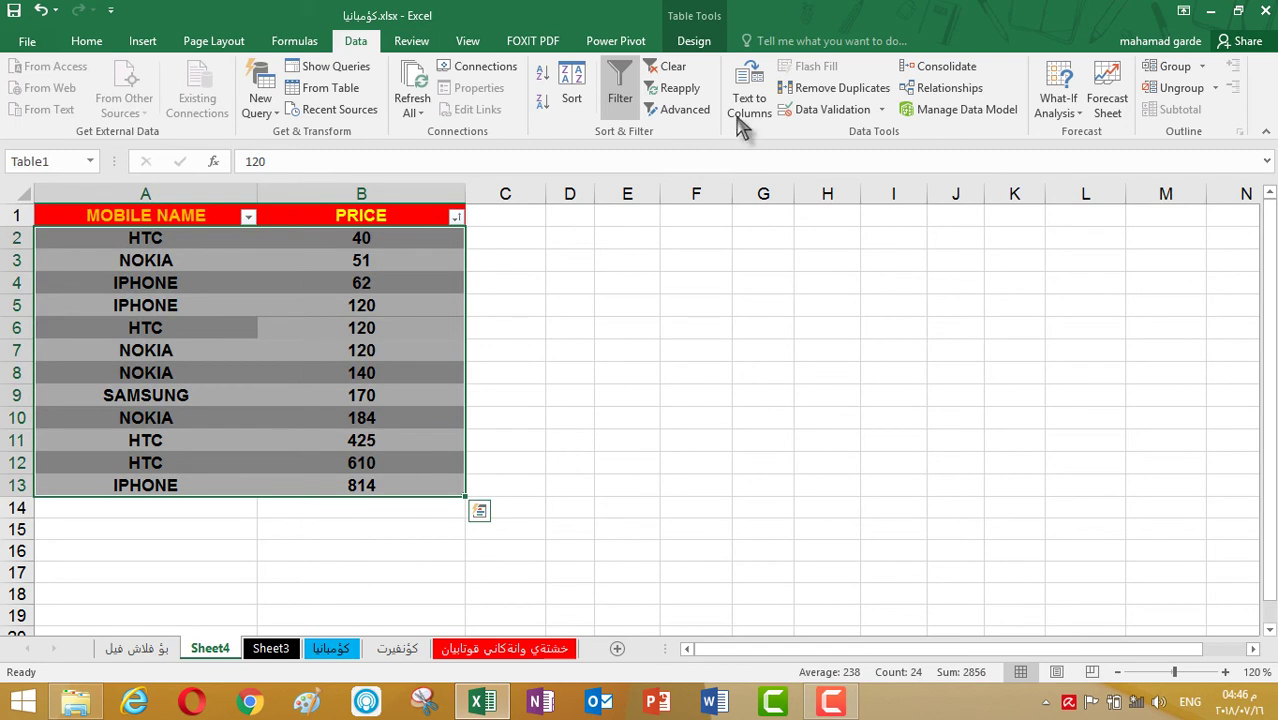
left_click(830, 88)
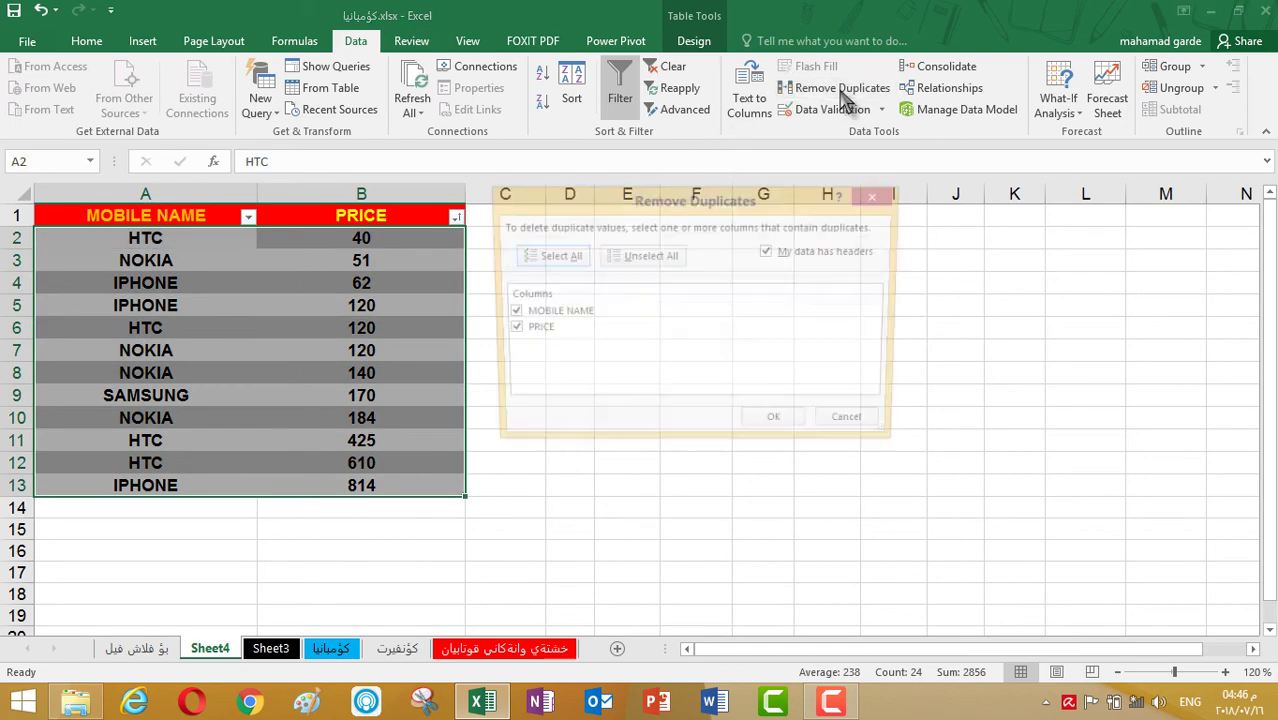
left_click(560, 262)
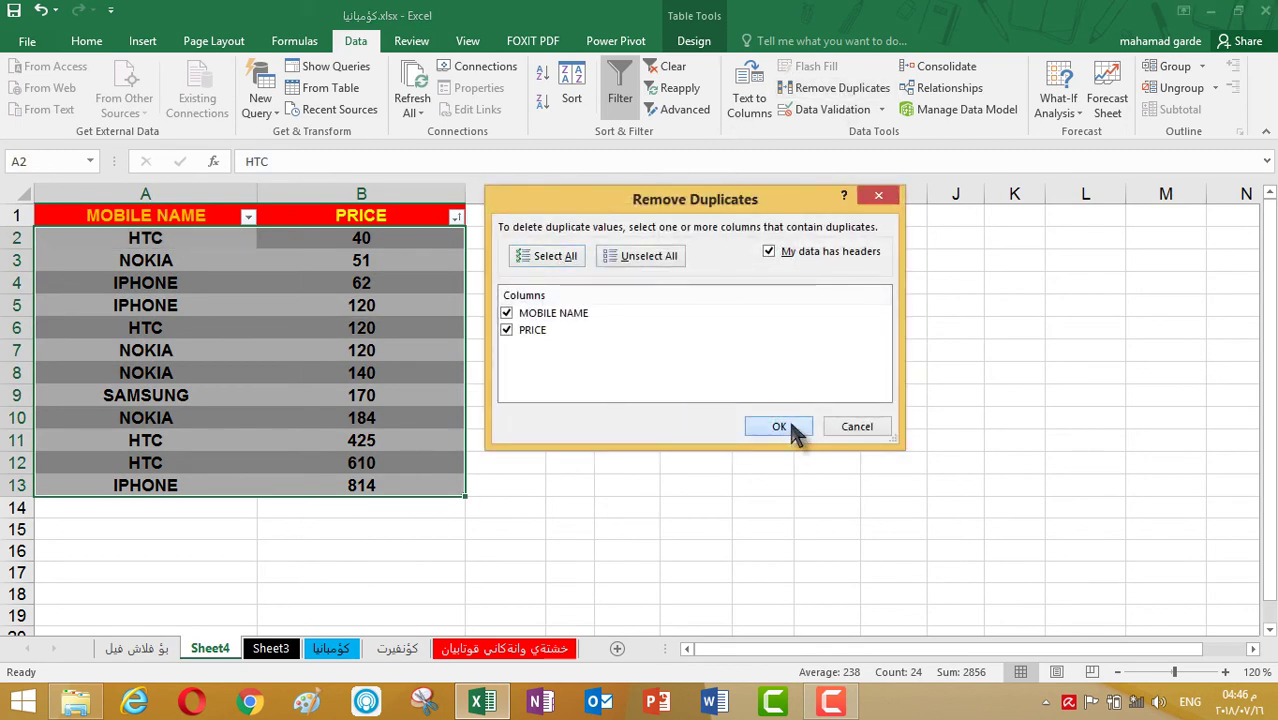
left_click(779, 427)
left_click(650, 402)
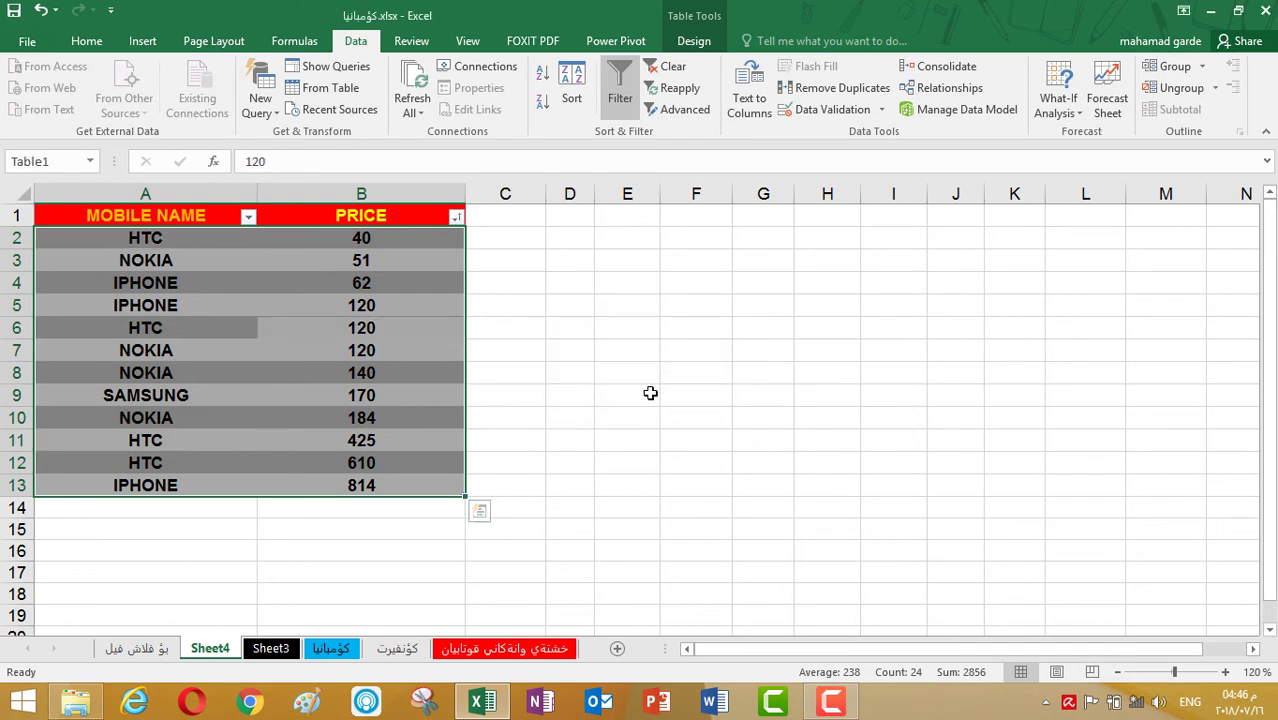
Step: Run Remove Duplicates on the table by Column B only, with the "My data has headers" option off
left_click(815, 88)
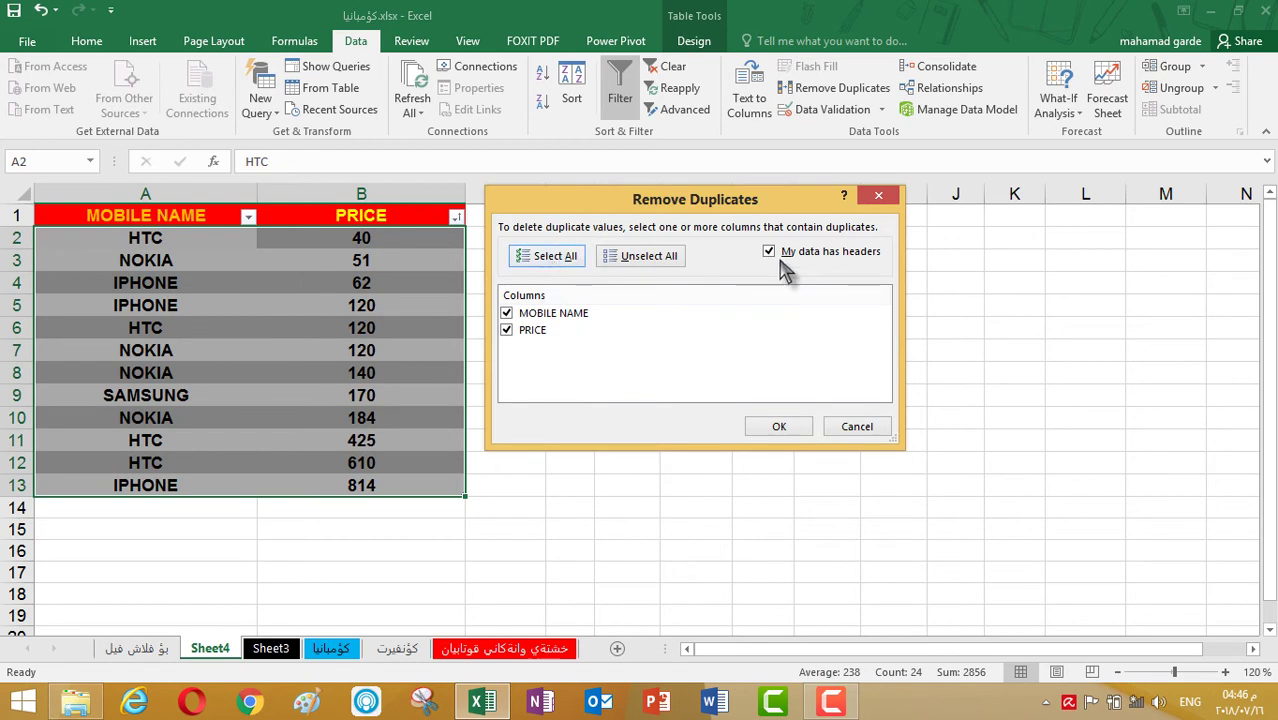
left_click(776, 253)
left_click(530, 314)
left_click(530, 330)
left_click(524, 314)
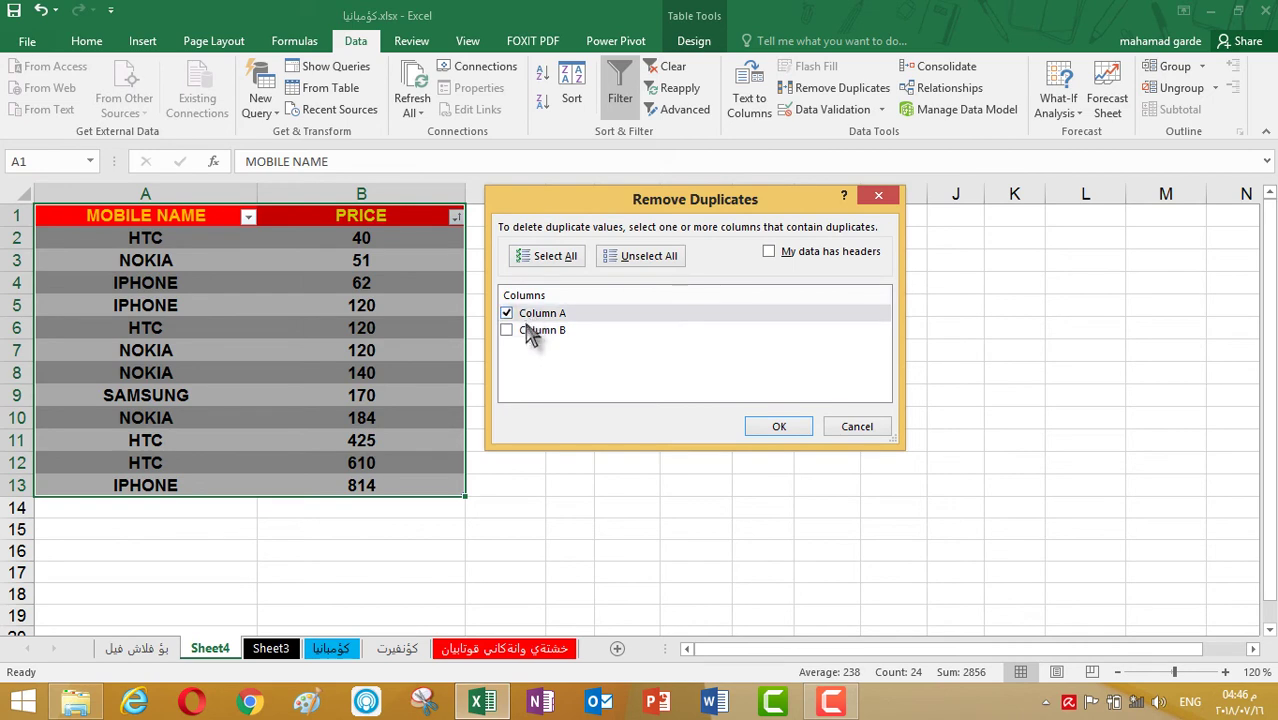
left_click(527, 330)
left_click(530, 314)
left_click(790, 426)
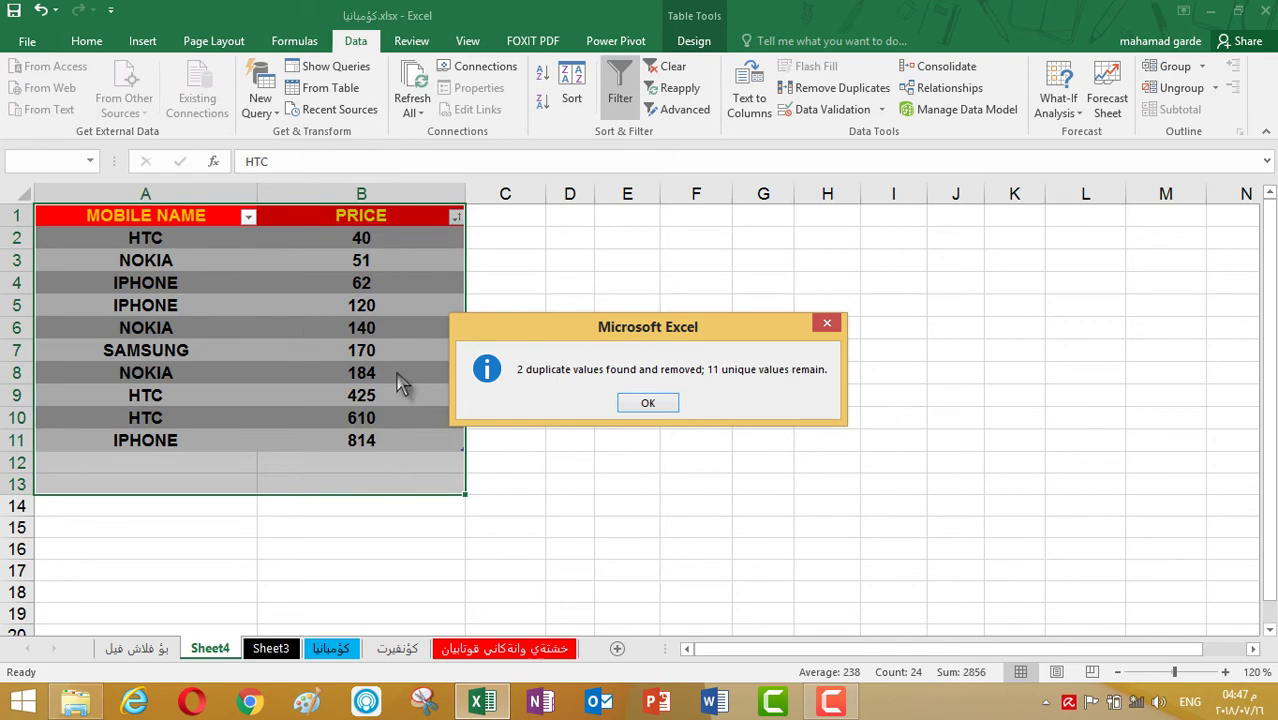
left_click(640, 405)
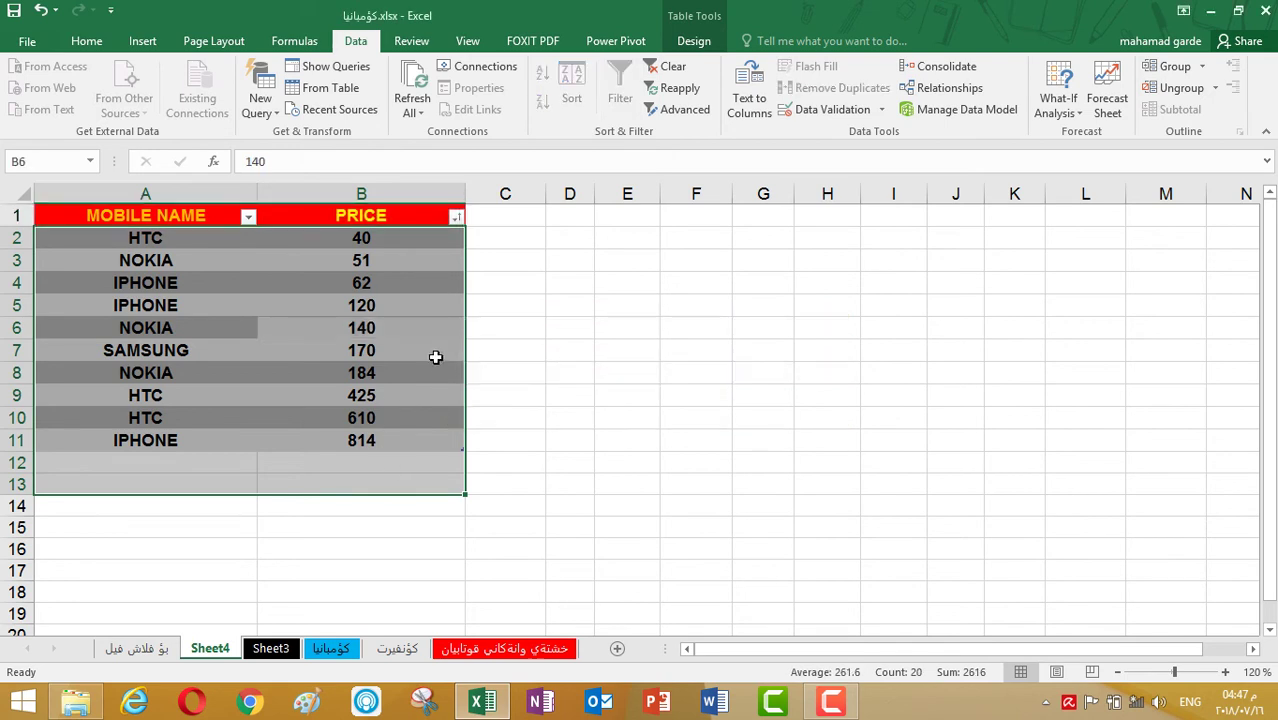
Step: Undo the duplicate removal by price and inspect the repeated values in the PRICE column
key("ctrl+z")
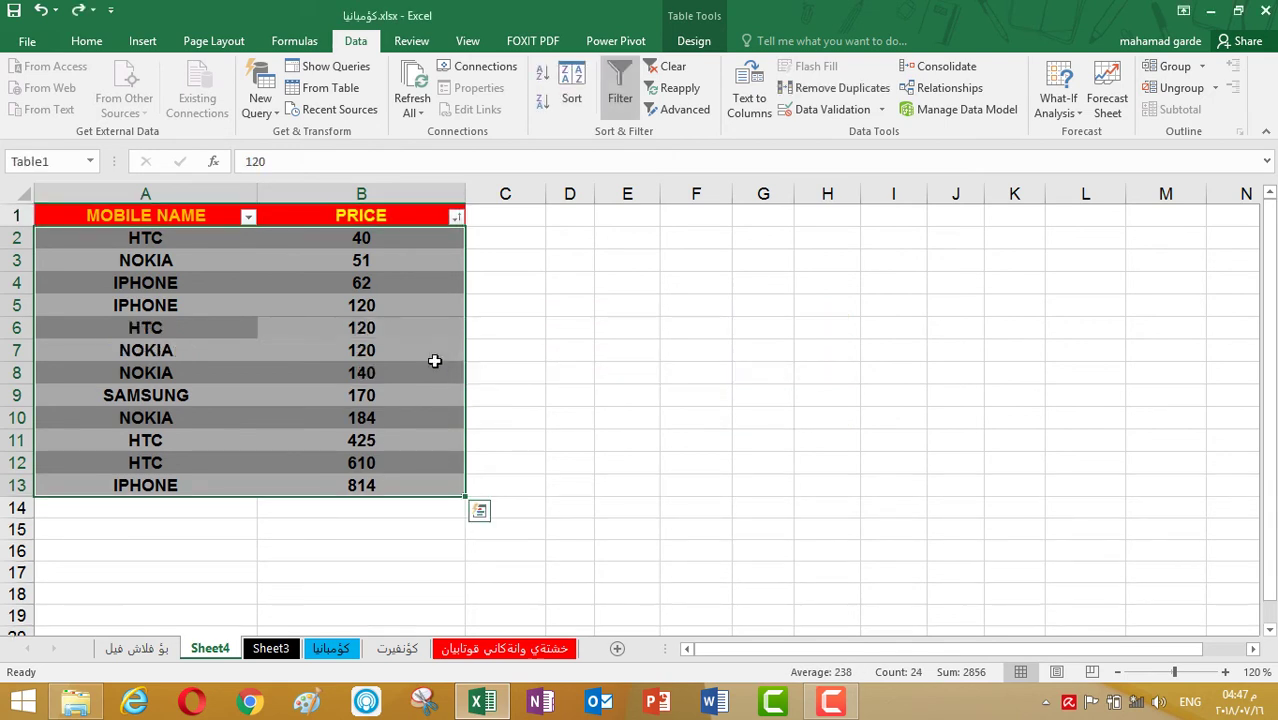
left_click(341, 468)
left_click(332, 312)
left_click_drag(353, 460, 364, 405)
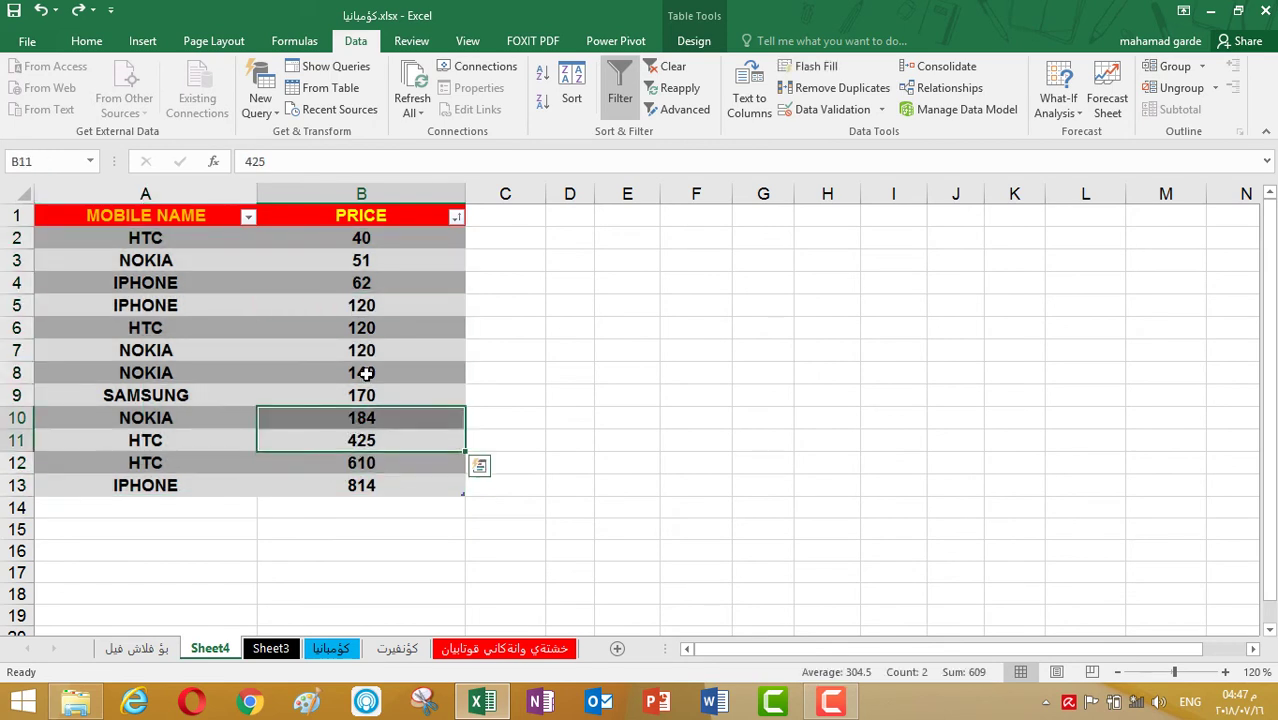
left_click(372, 327)
left_click(402, 240)
Step: Select A2:B13 and run Remove Duplicates on both Column A and Column B with the "My data has headers" option off
left_click_drag(374, 251, 182, 489)
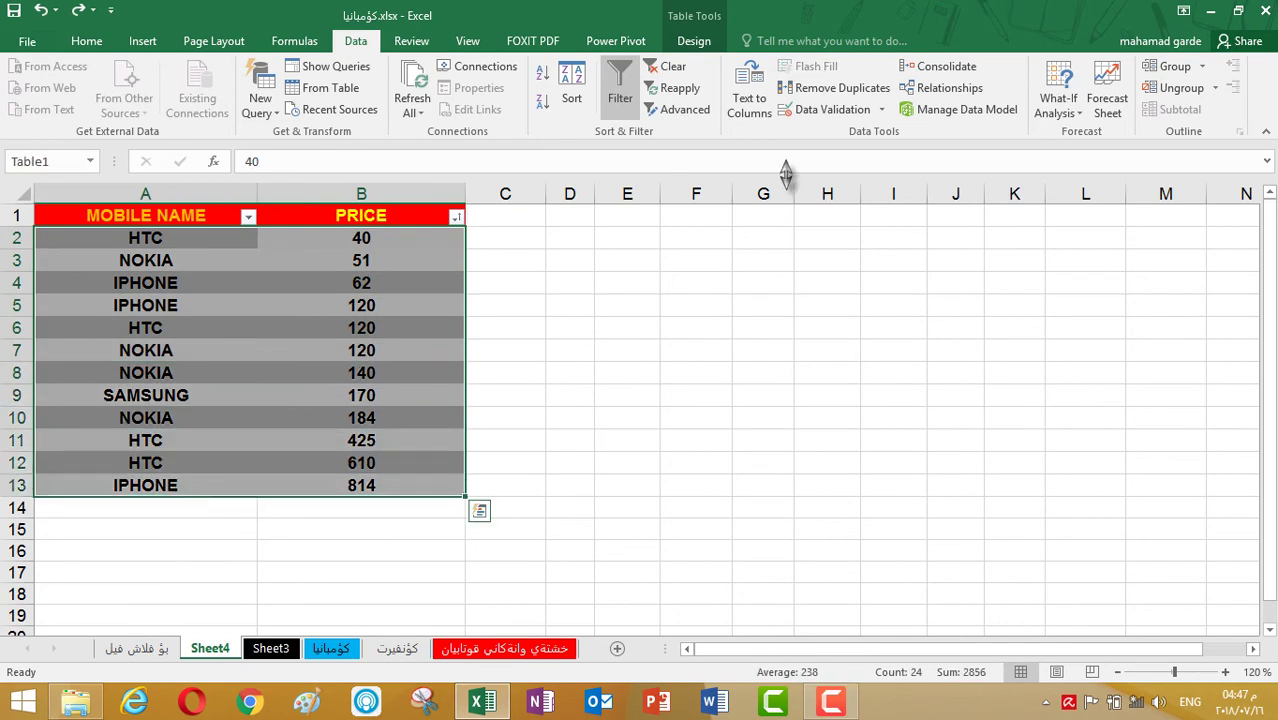
left_click(858, 101)
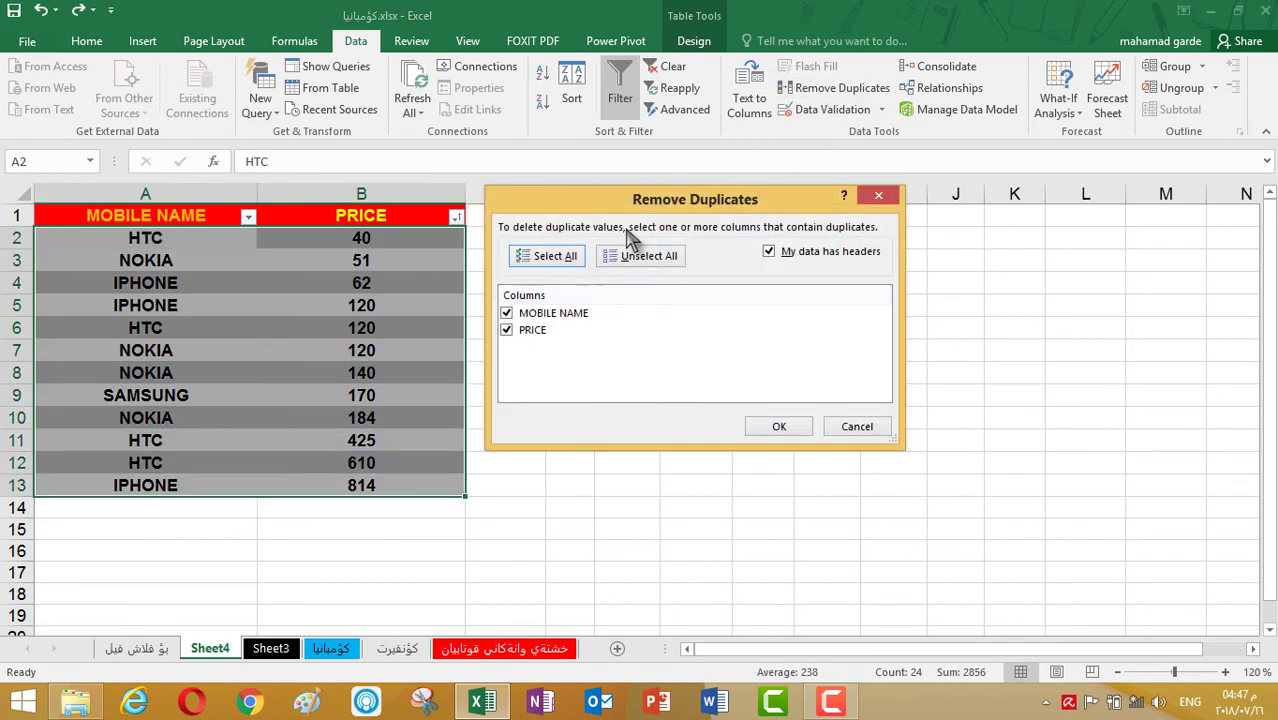
left_click(806, 254)
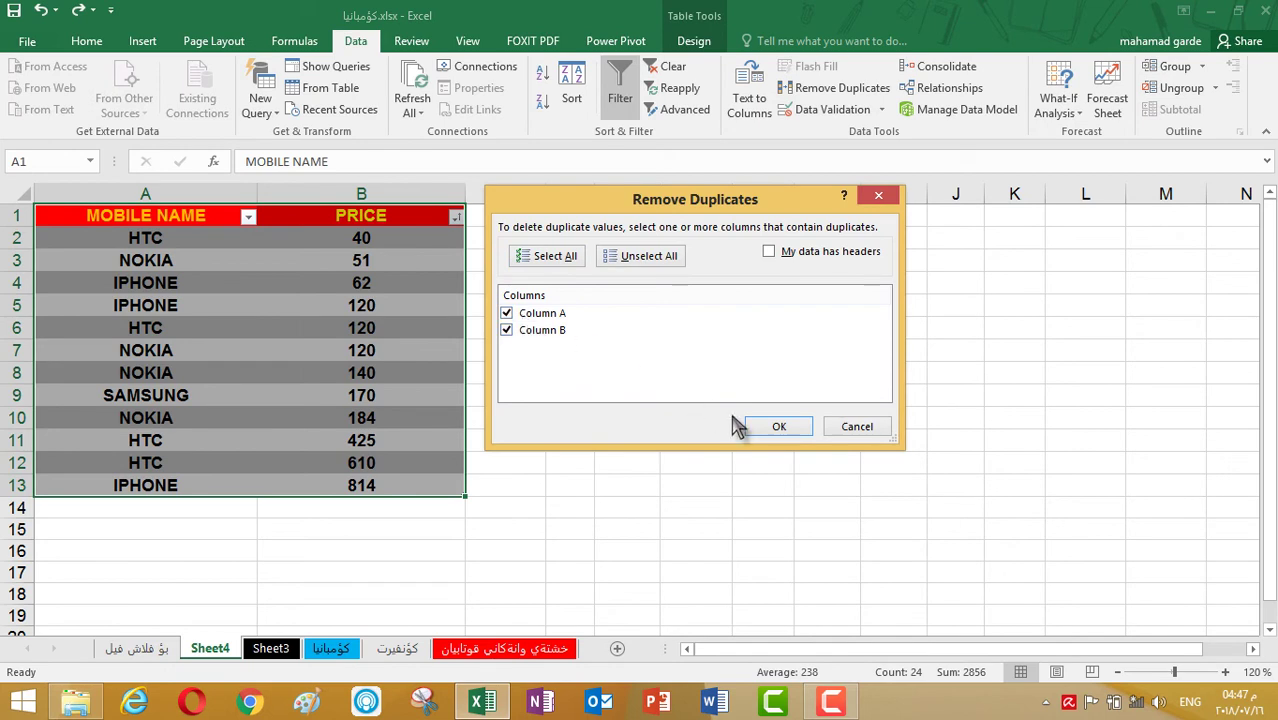
left_click(770, 426)
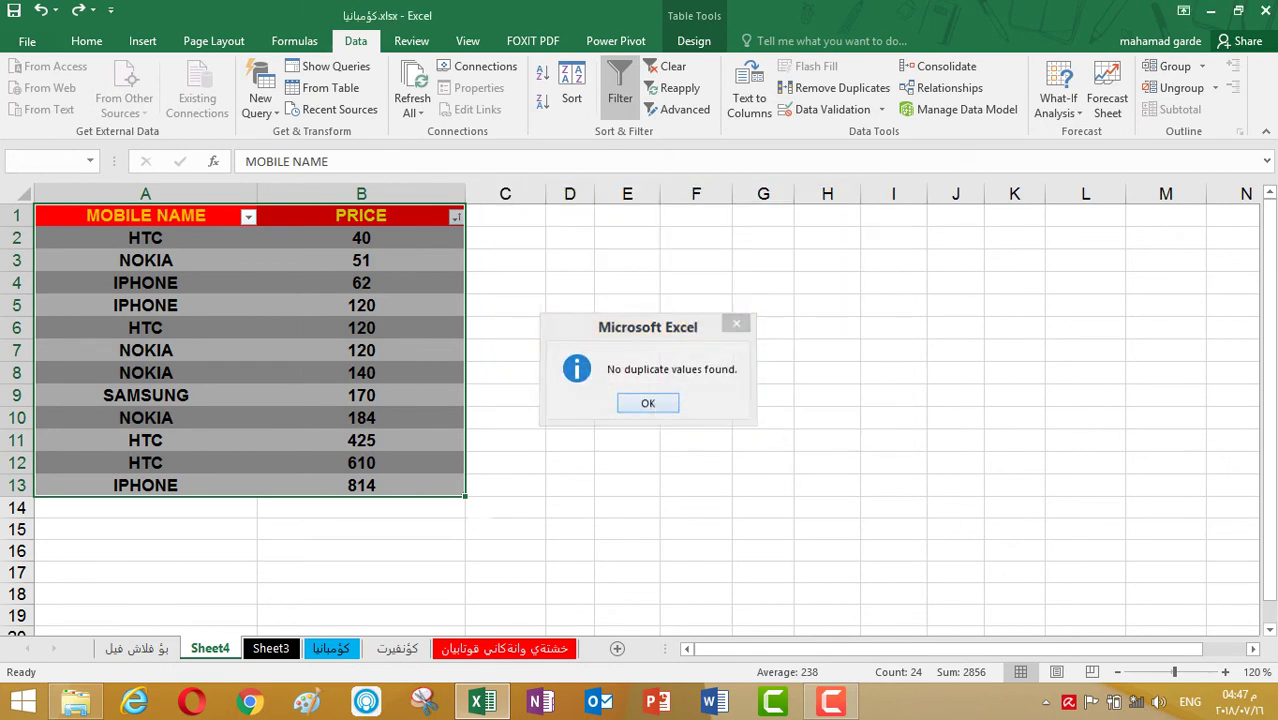
left_click(652, 400)
Step: Run Remove Duplicates on the table by Column A only, with the "My data has headers" option off
left_click(815, 87)
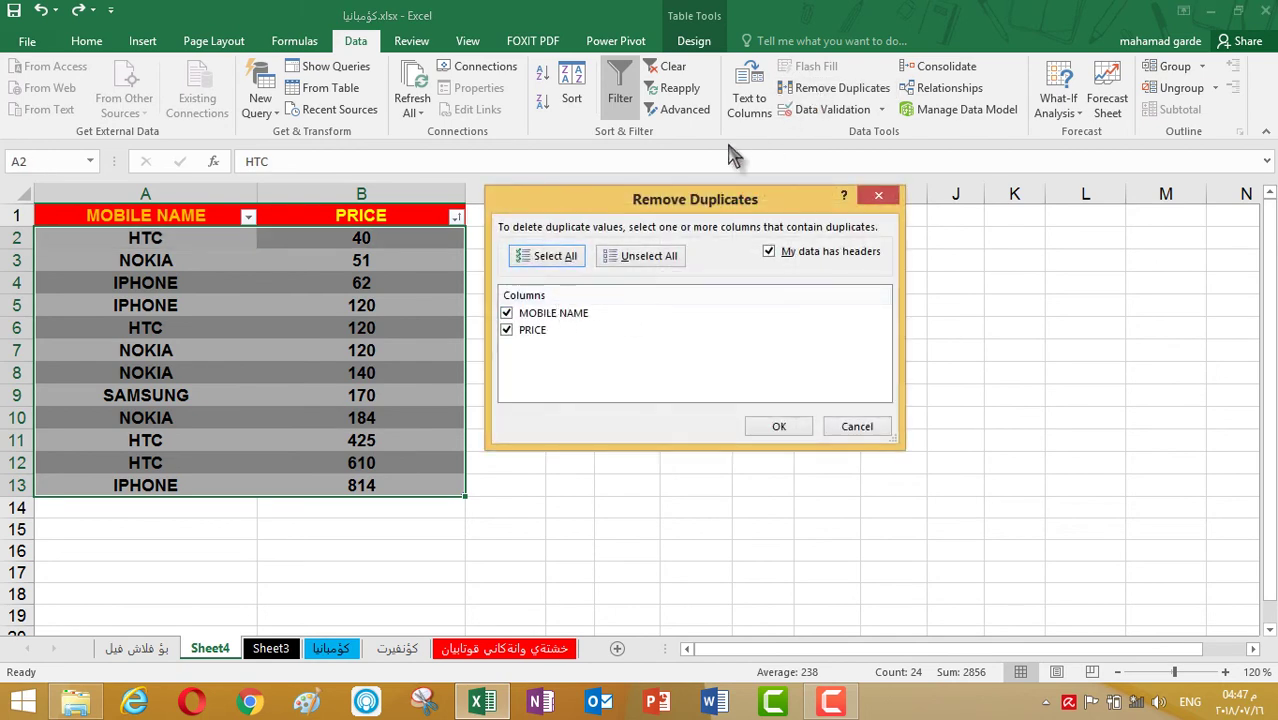
left_click(769, 251)
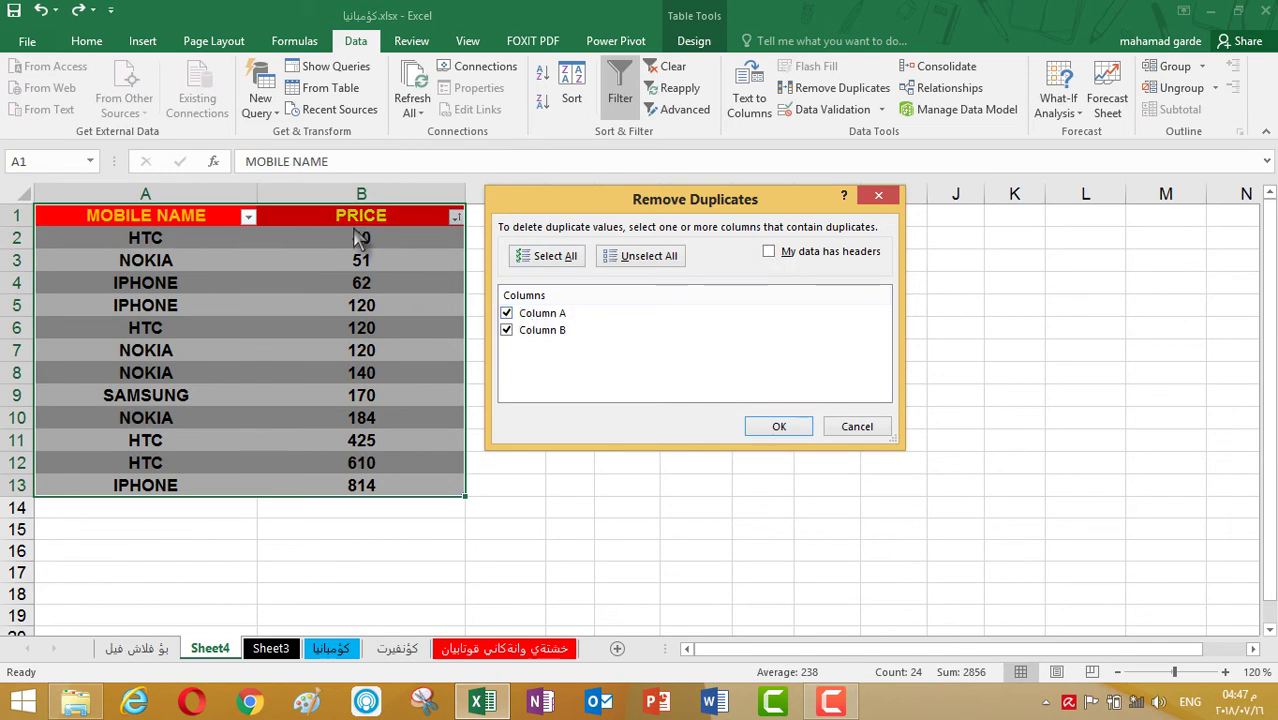
left_click(507, 313)
left_click(509, 331)
left_click(507, 313)
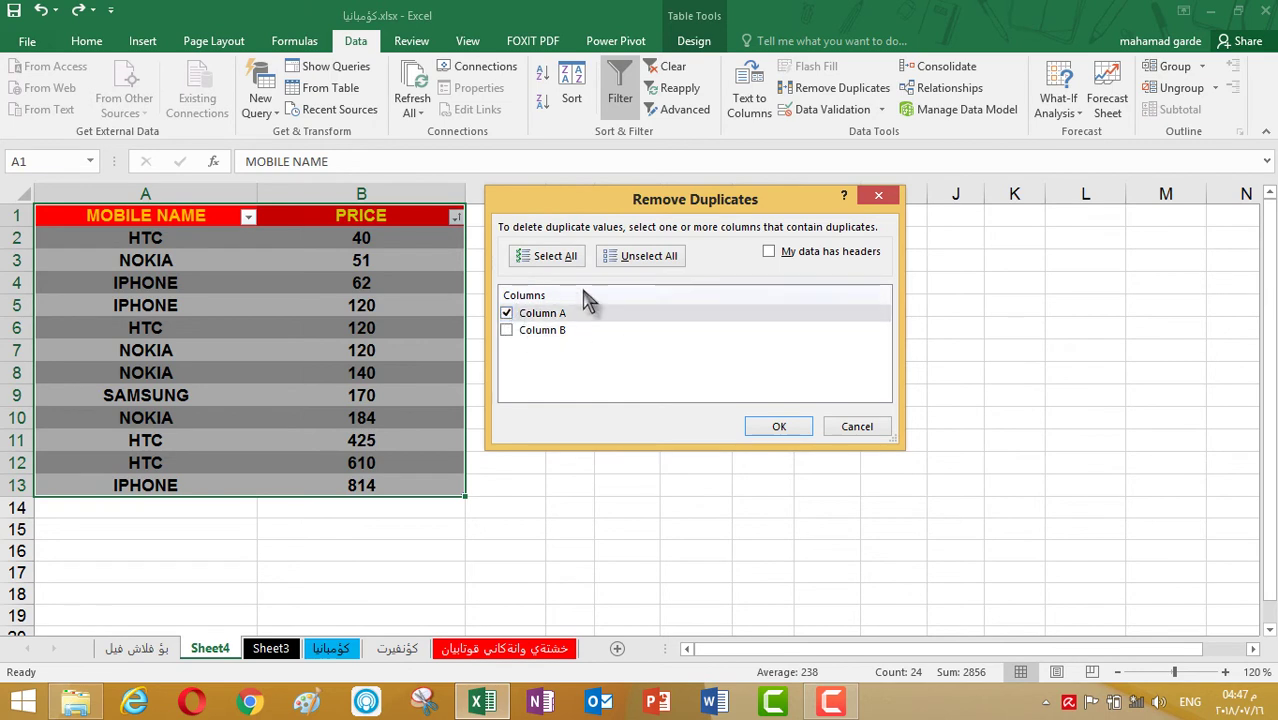
left_click(779, 427)
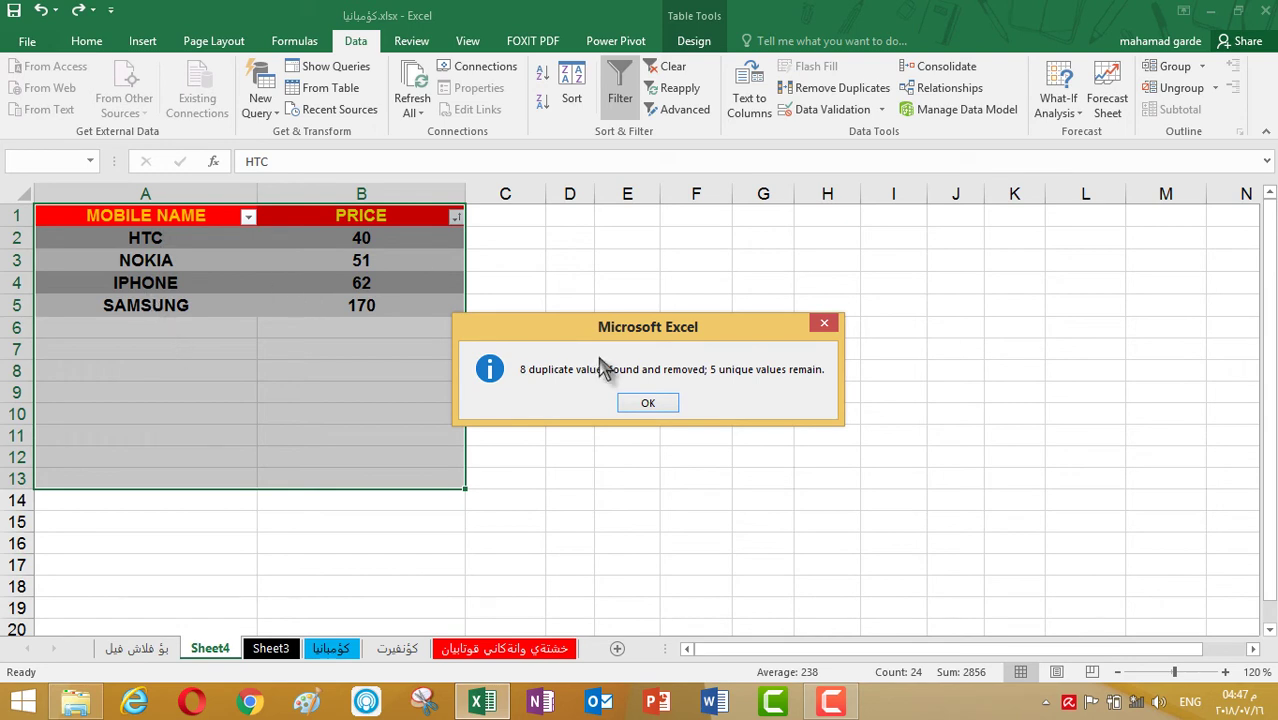
left_click(647, 404)
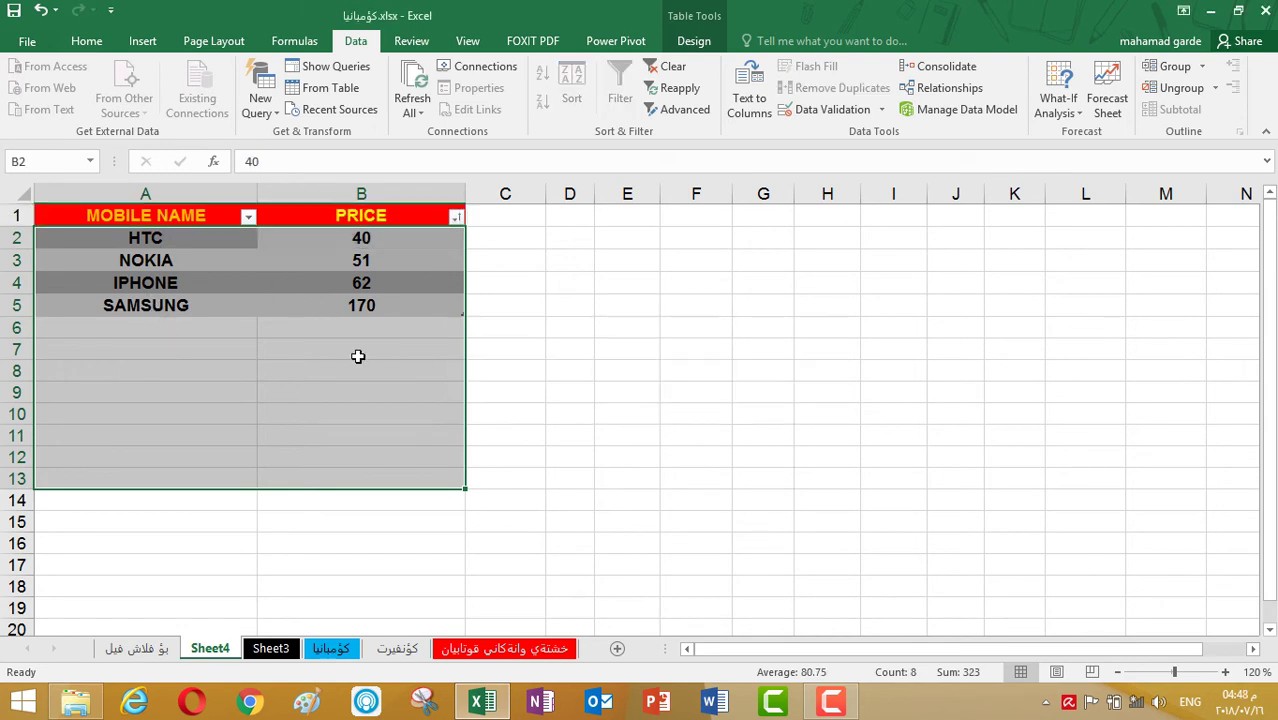
Step: Undo the duplicate removal by mobile name and deselect the table
left_click(312, 385)
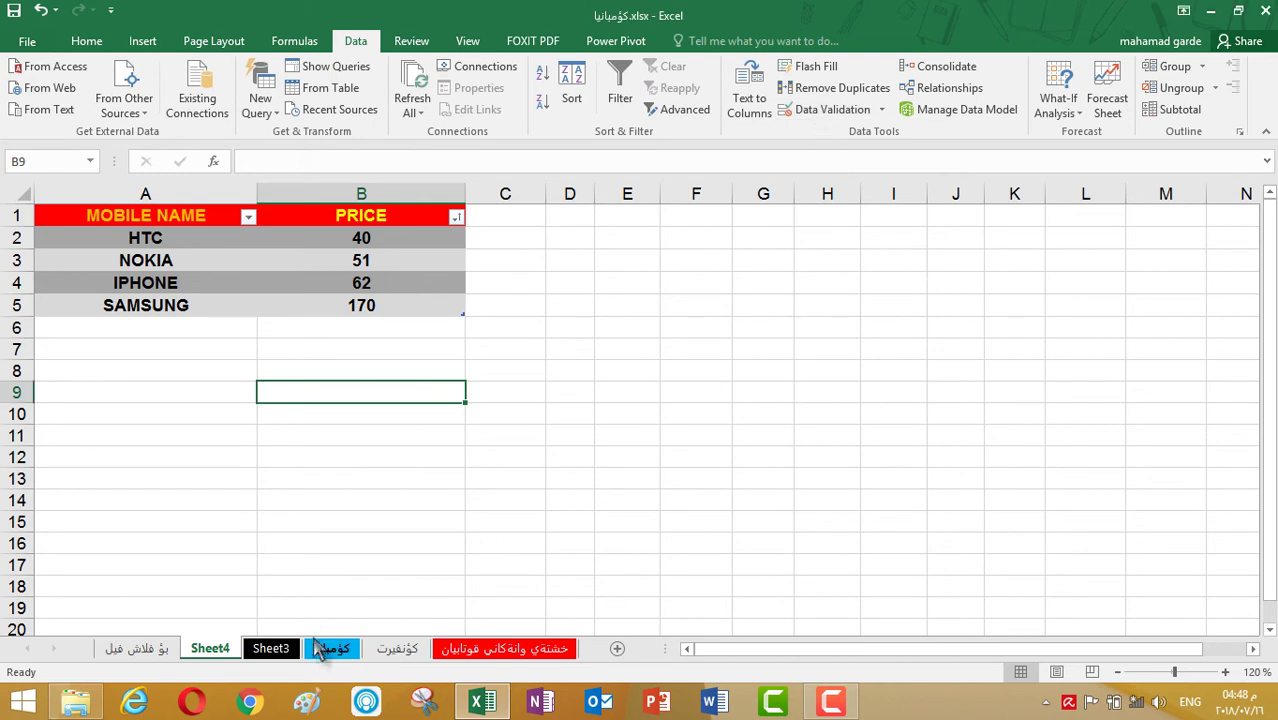
key("ctrl+z")
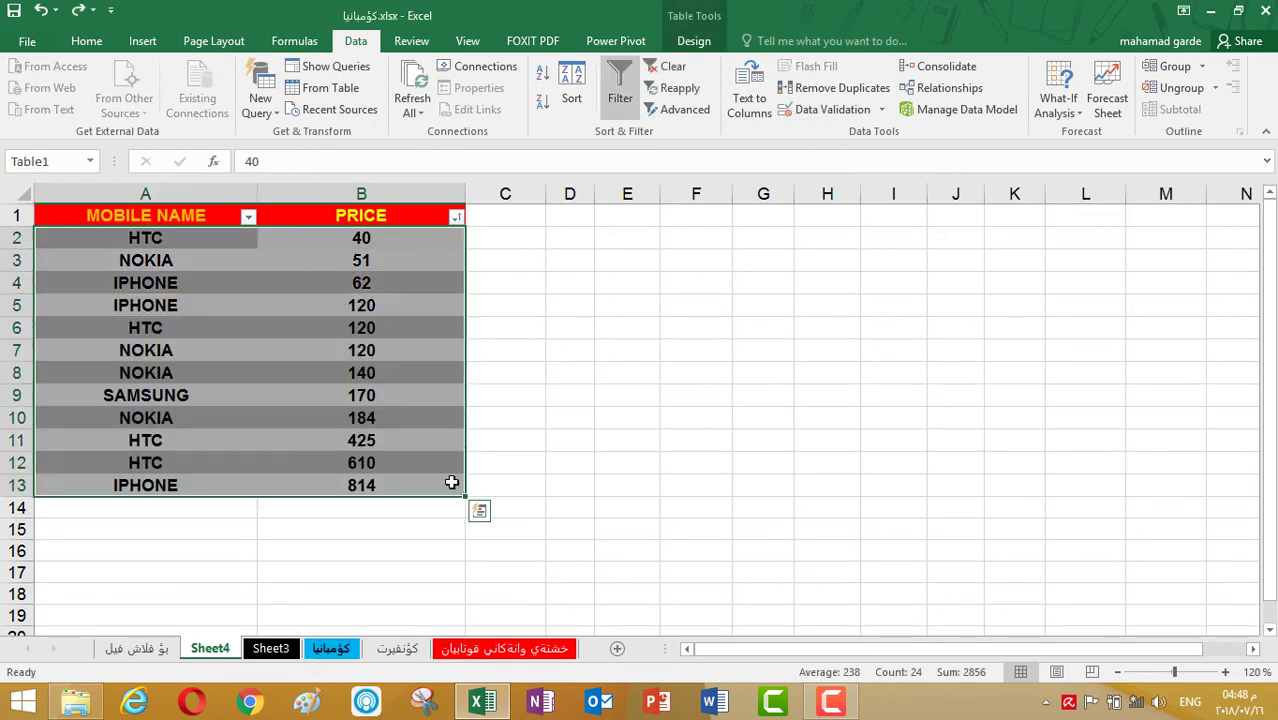
left_click(640, 459)
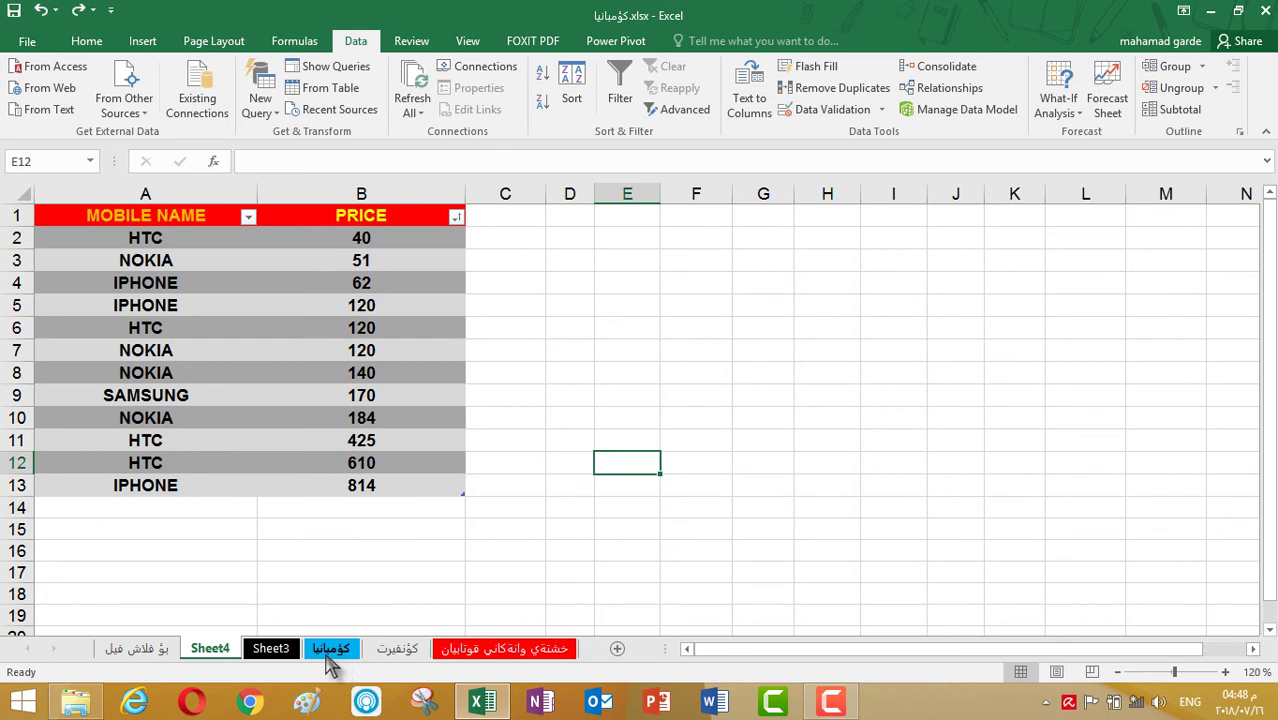
Step: On the red-tabbed student grades sheet, open Data Validation for cell E3 and choose Whole number as the allowed type
left_click(516, 648)
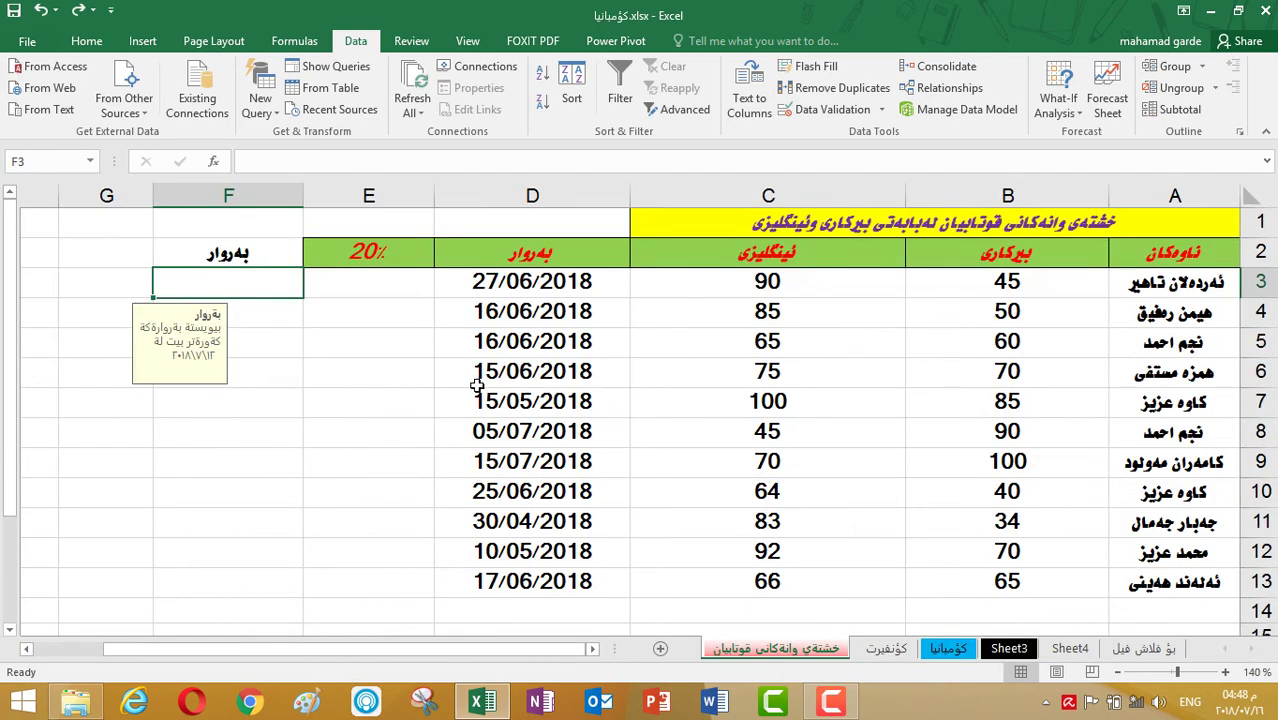
left_click(370, 279)
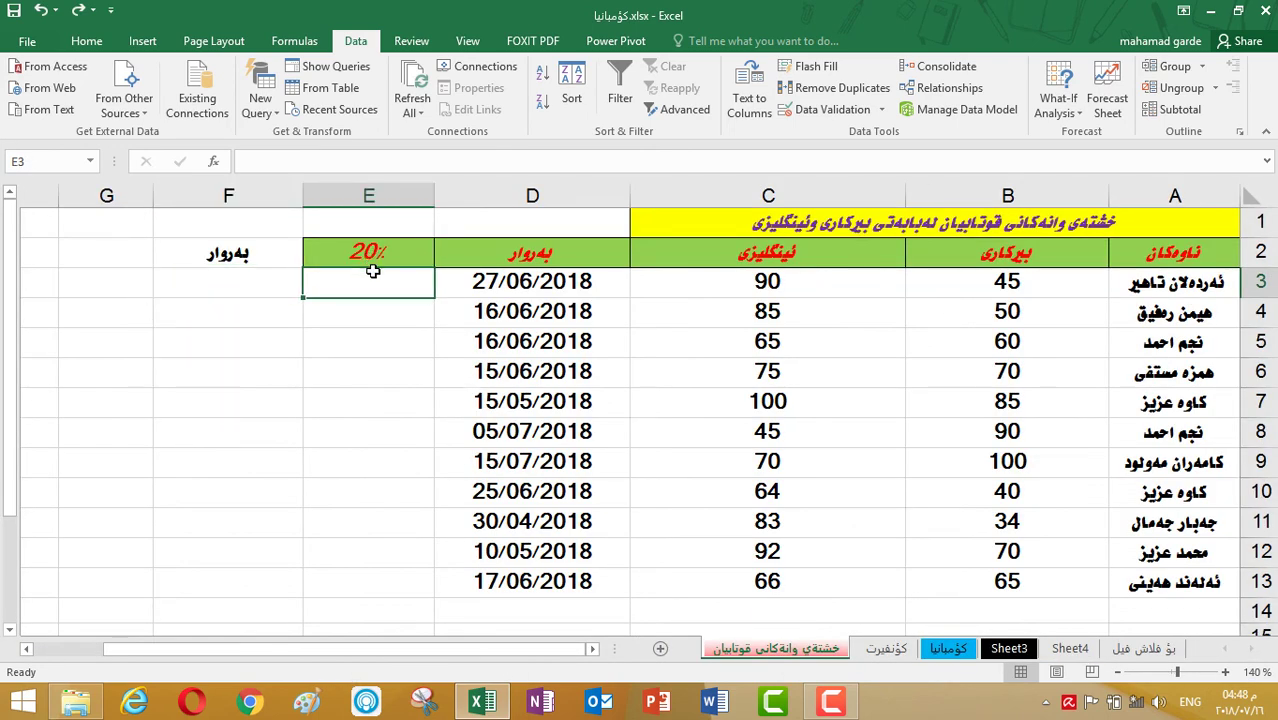
left_click(845, 110)
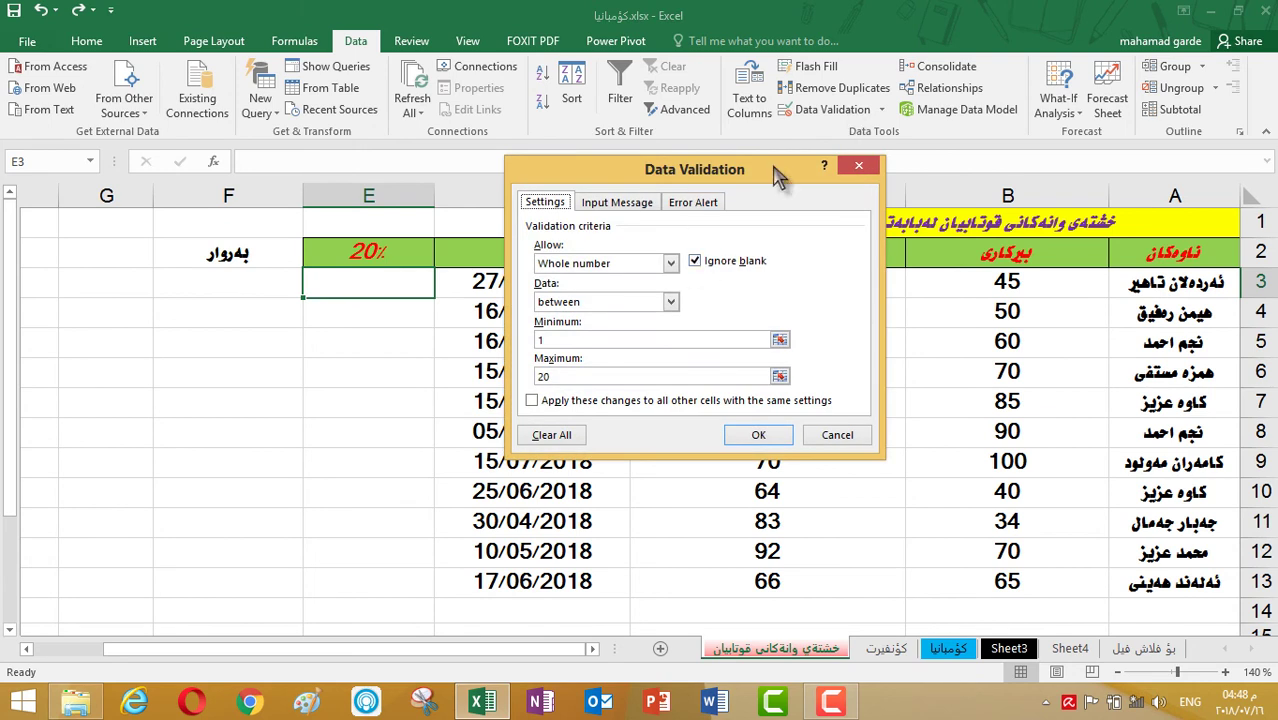
left_click_drag(648, 177, 624, 129)
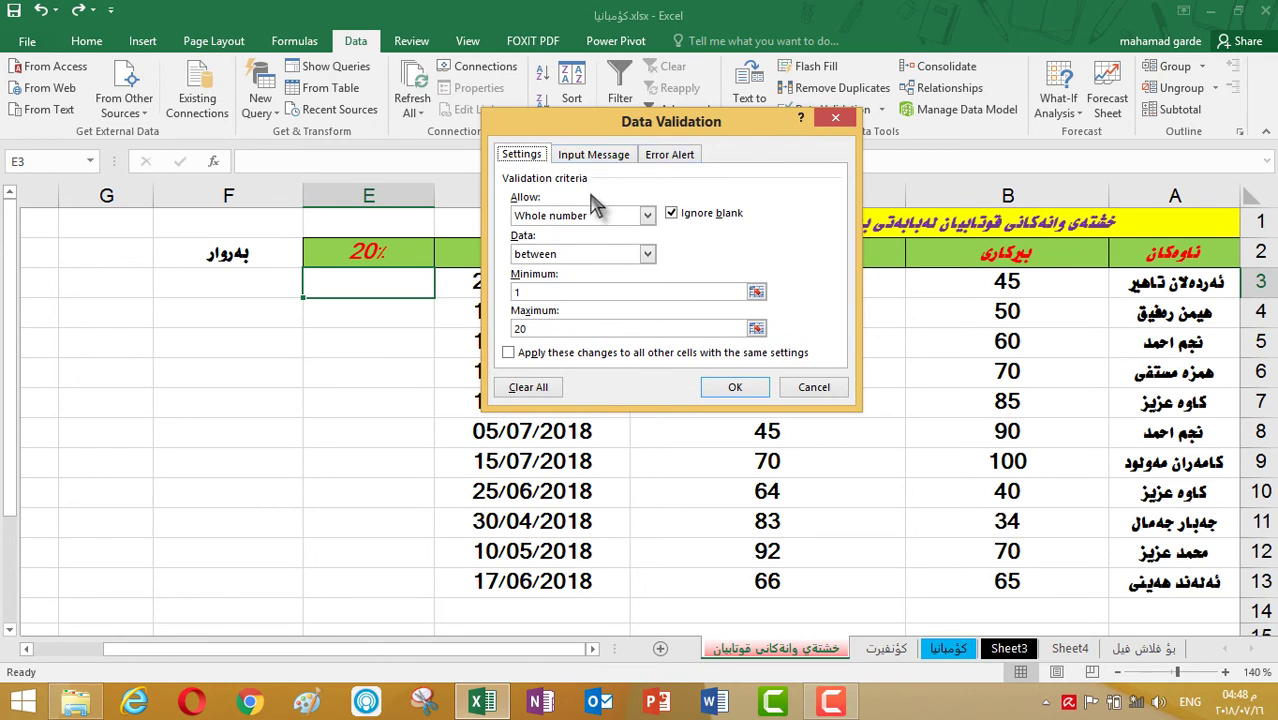
left_click(643, 218)
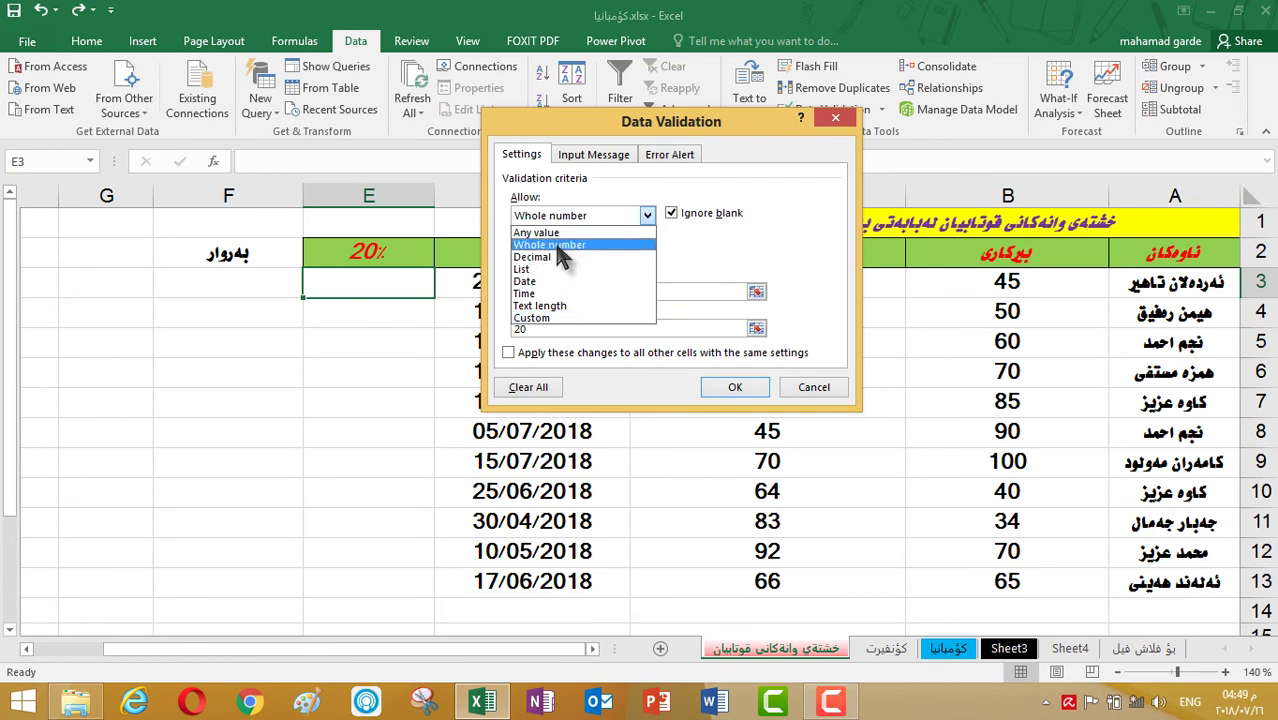
left_click(558, 246)
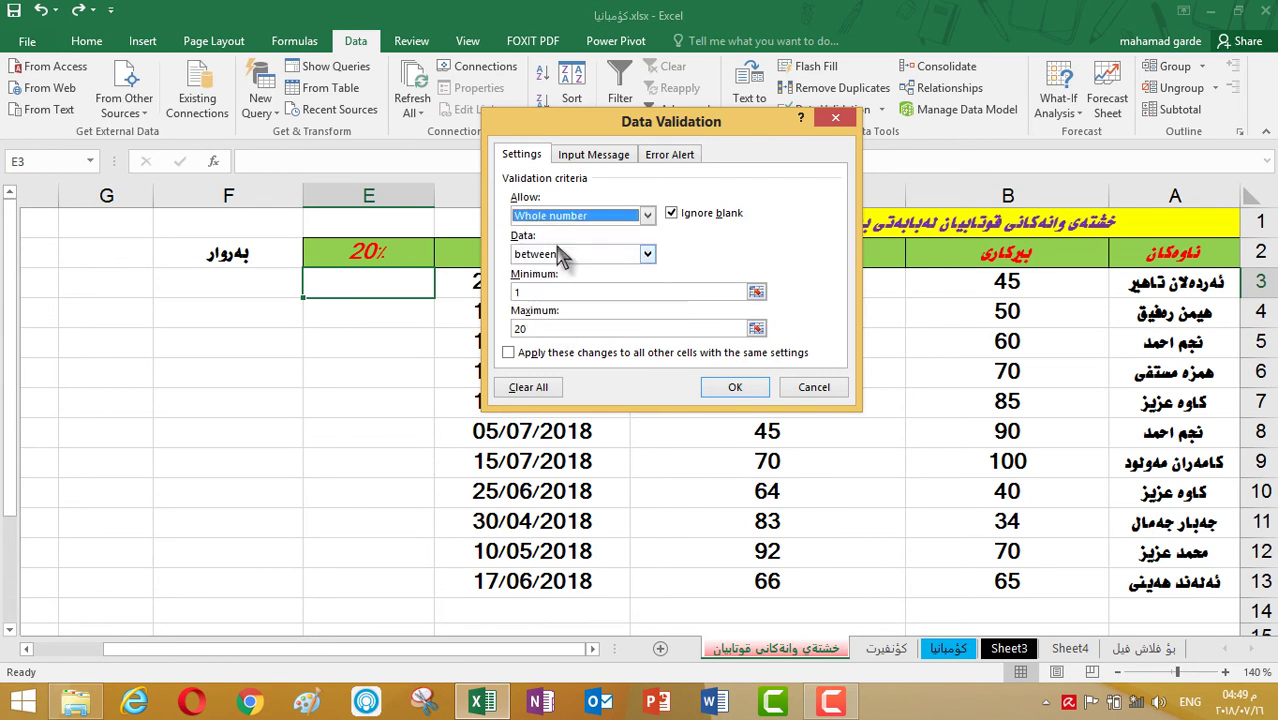
Step: Examine the comparison conditions available for the whole number validation rule
left_click(645, 254)
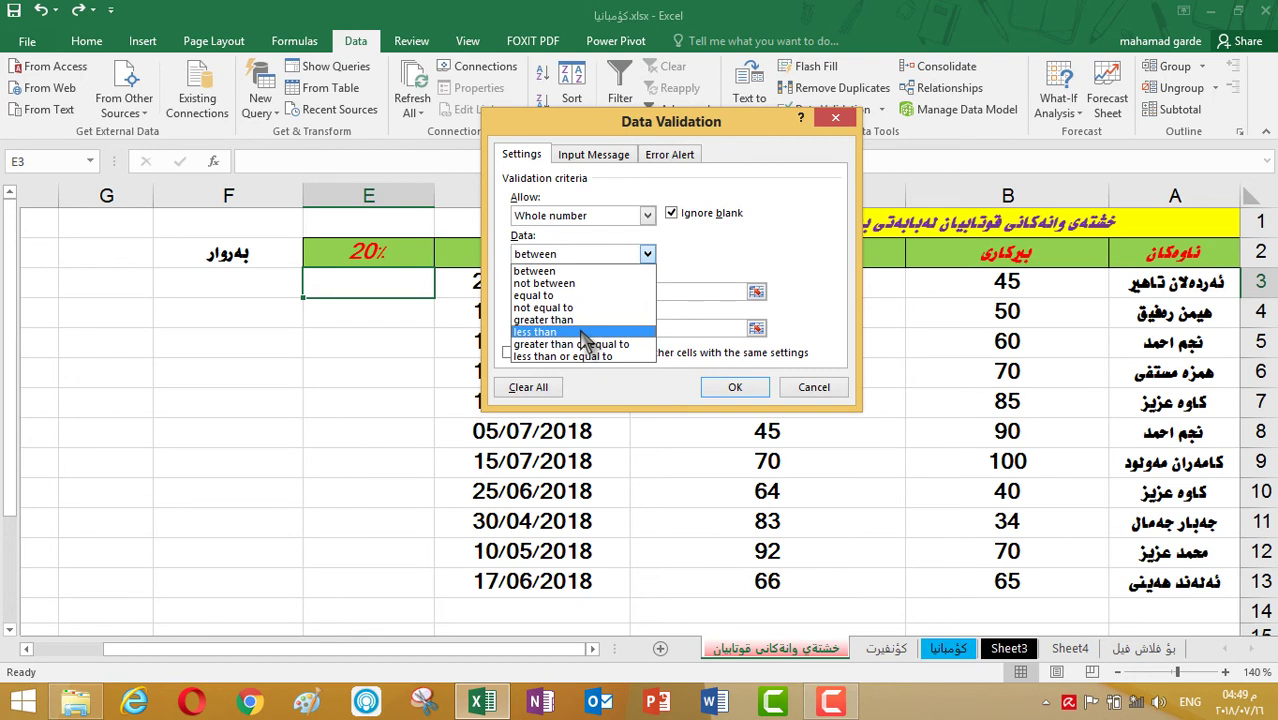
key("Escape")
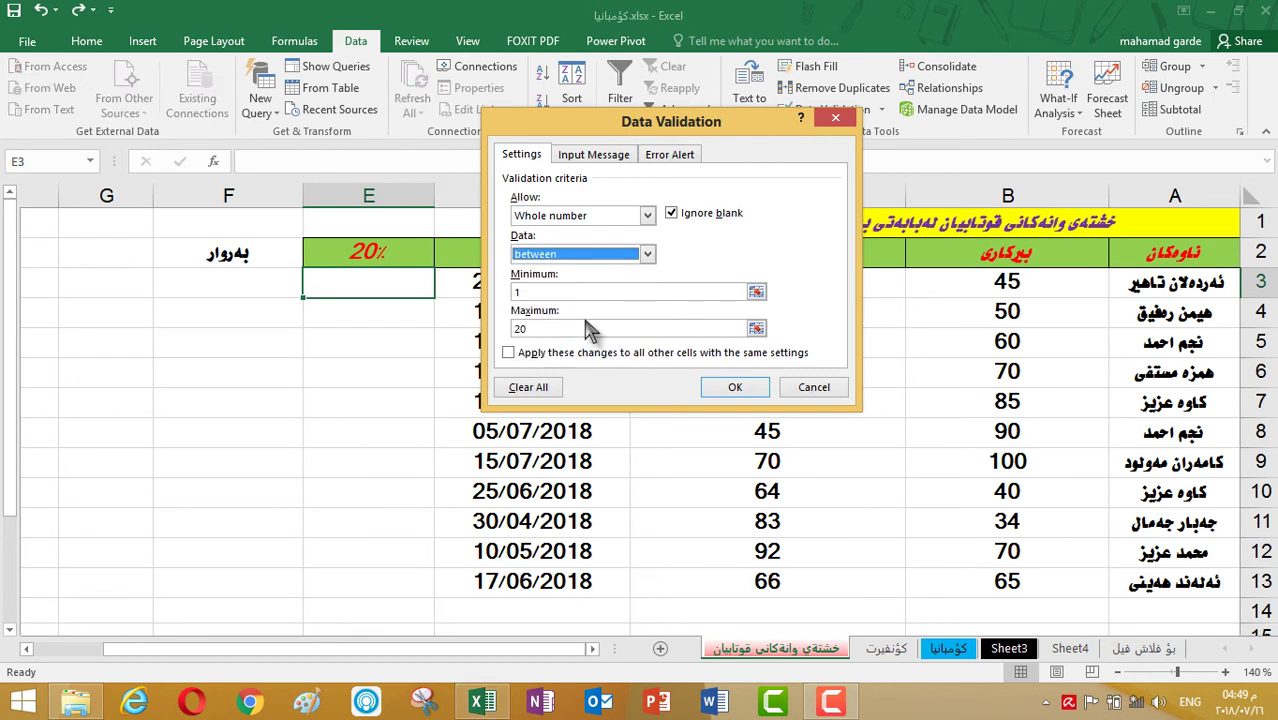
left_click(648, 256)
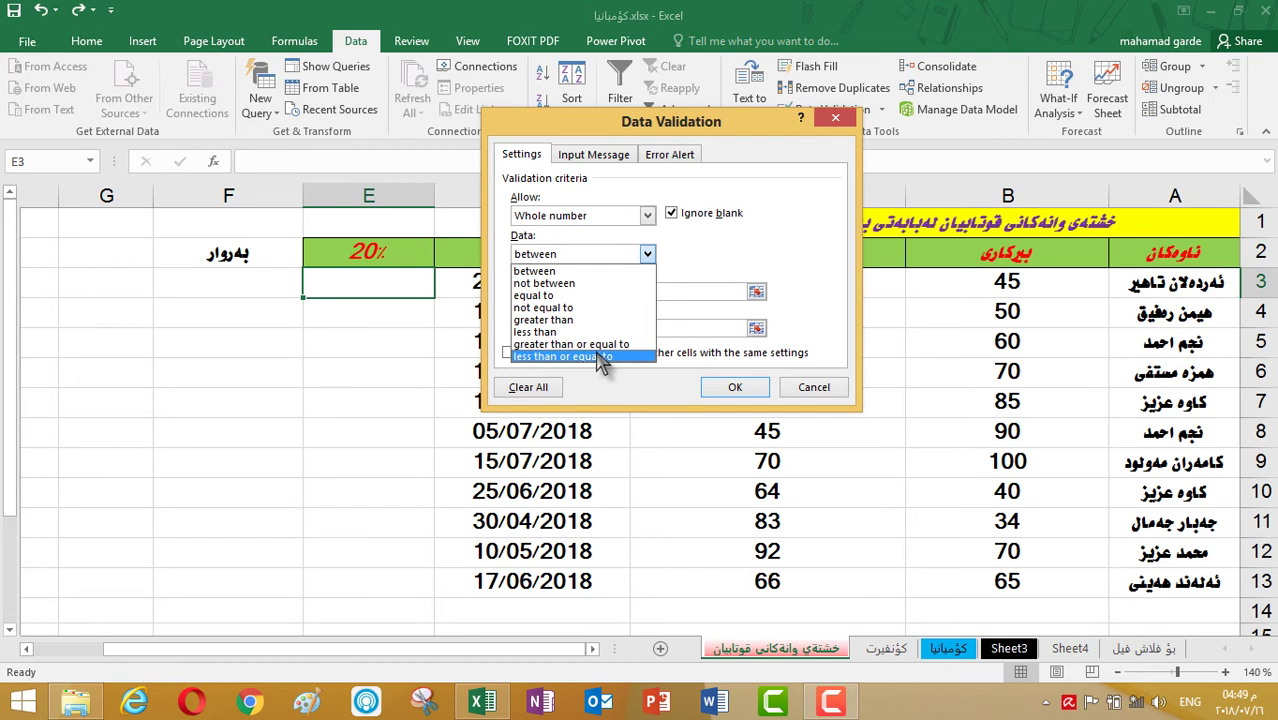
left_click(648, 256)
left_click(649, 257)
left_click(649, 257)
left_click(649, 257)
left_click(649, 257)
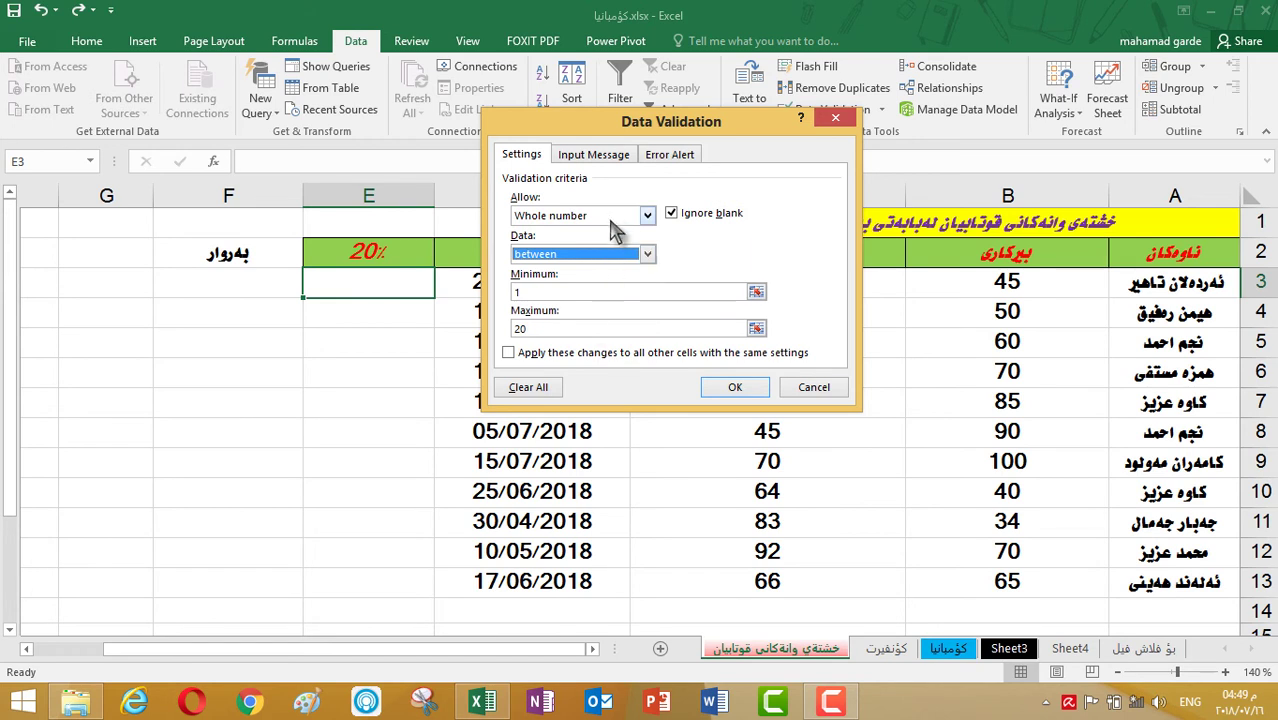
Step: Clear the minimum and maximum values of the validation rule for E3
left_click(590, 291)
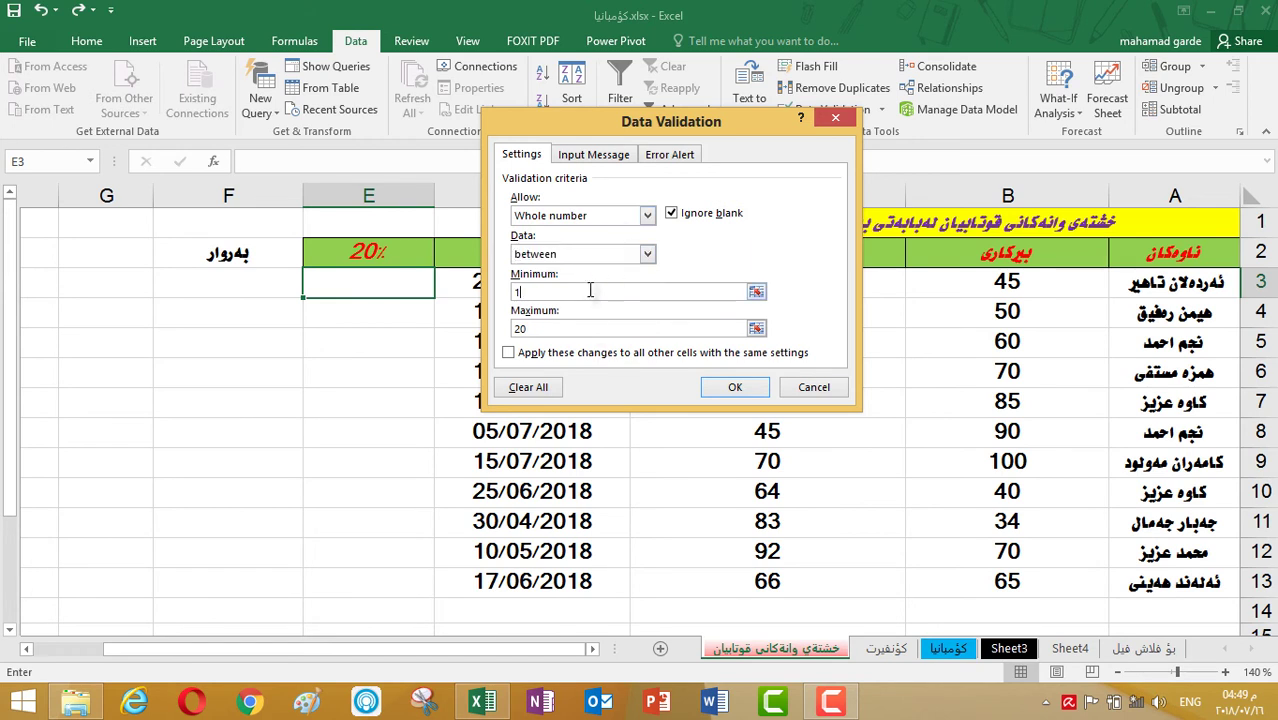
key("BackSpace")
left_click(543, 326)
key("BackSpace")
key("BackSpace")
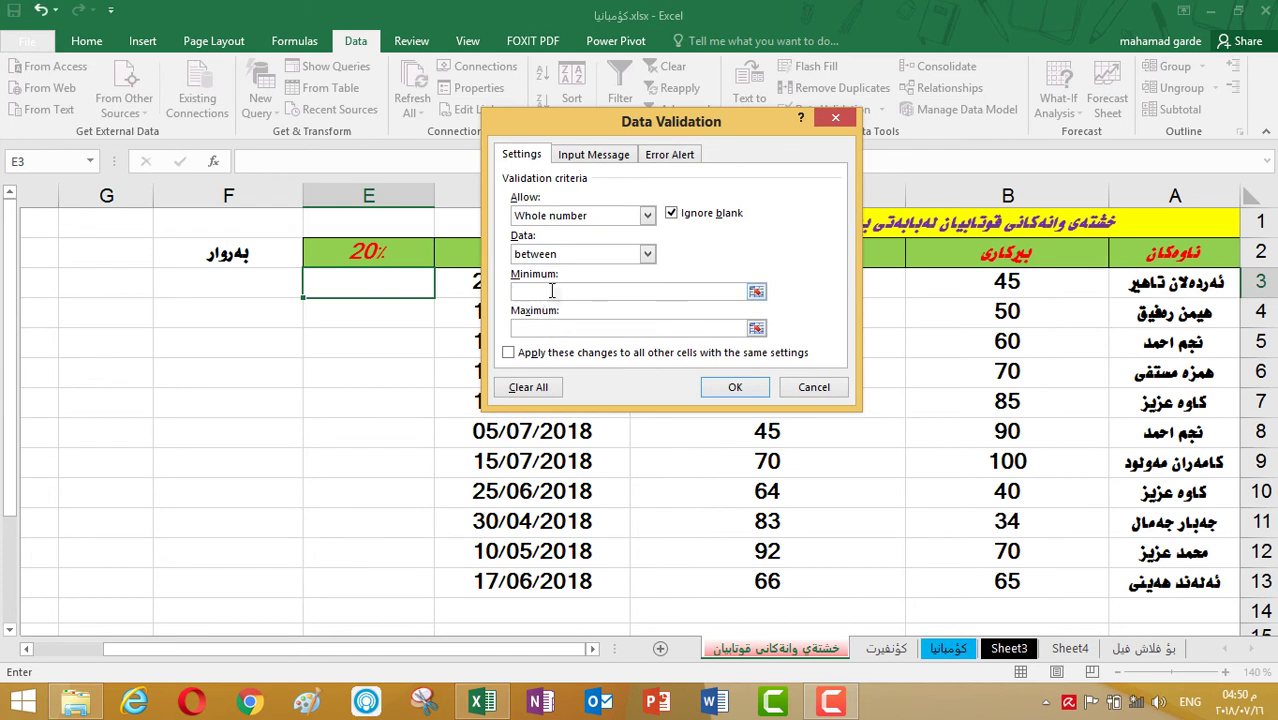
Step: Try the "equal to" condition in the validation rule and return it to "between", ready for a minimum value
left_click(647, 254)
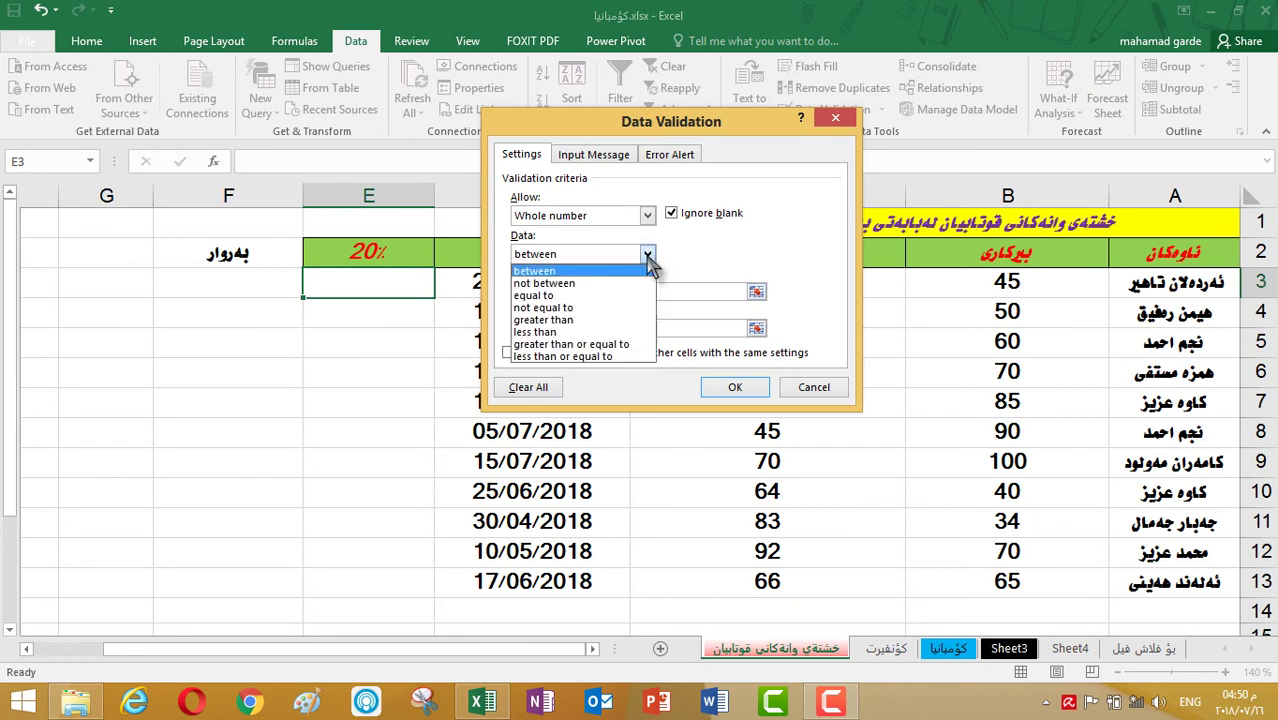
left_click(614, 296)
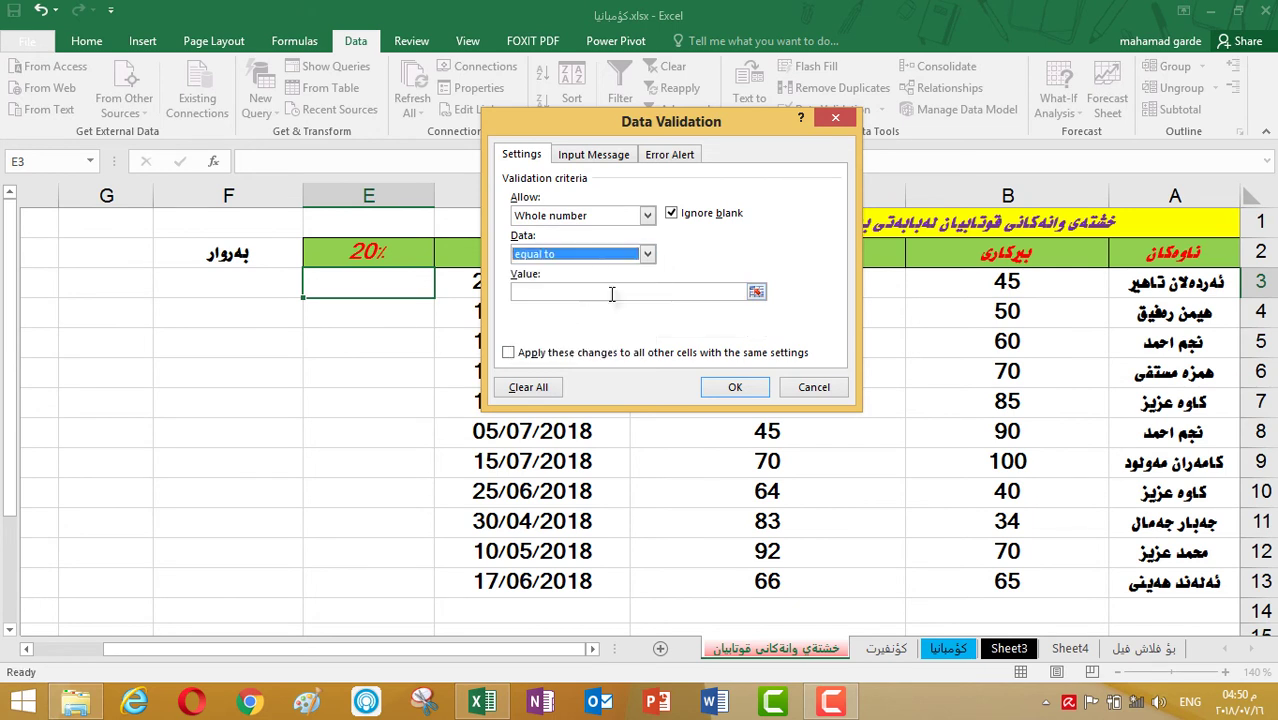
left_click(647, 254)
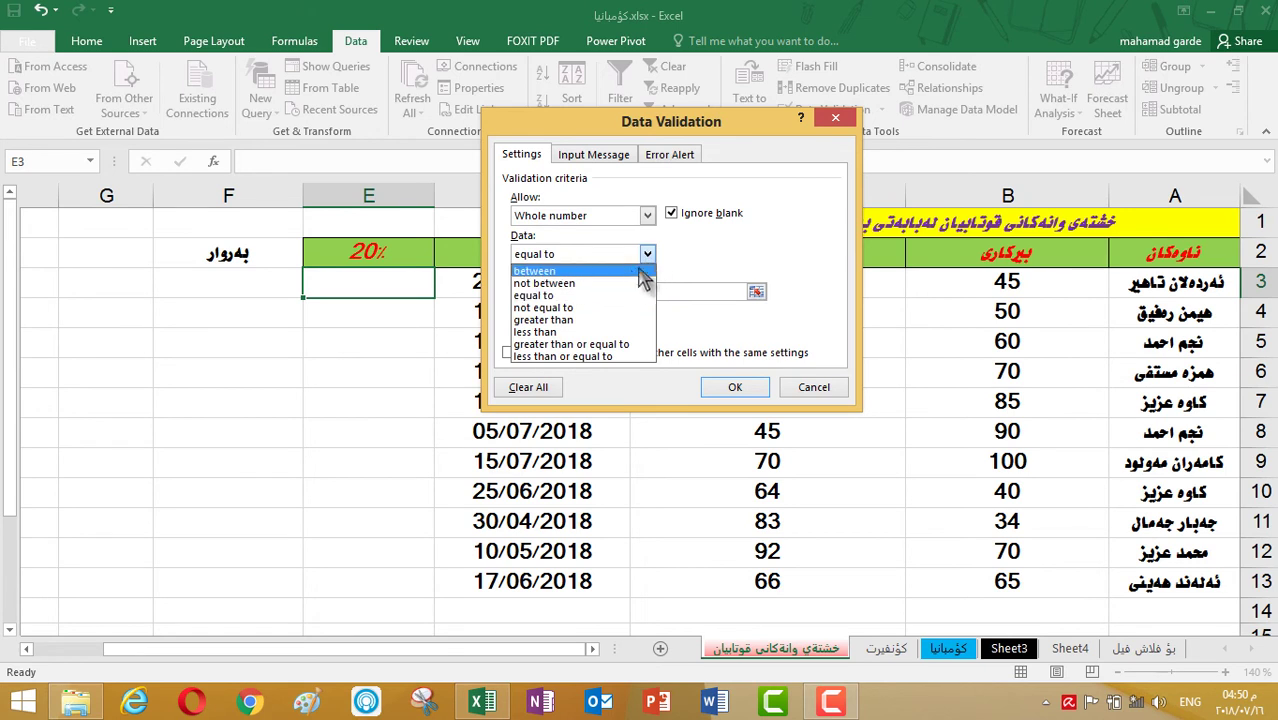
left_click(631, 272)
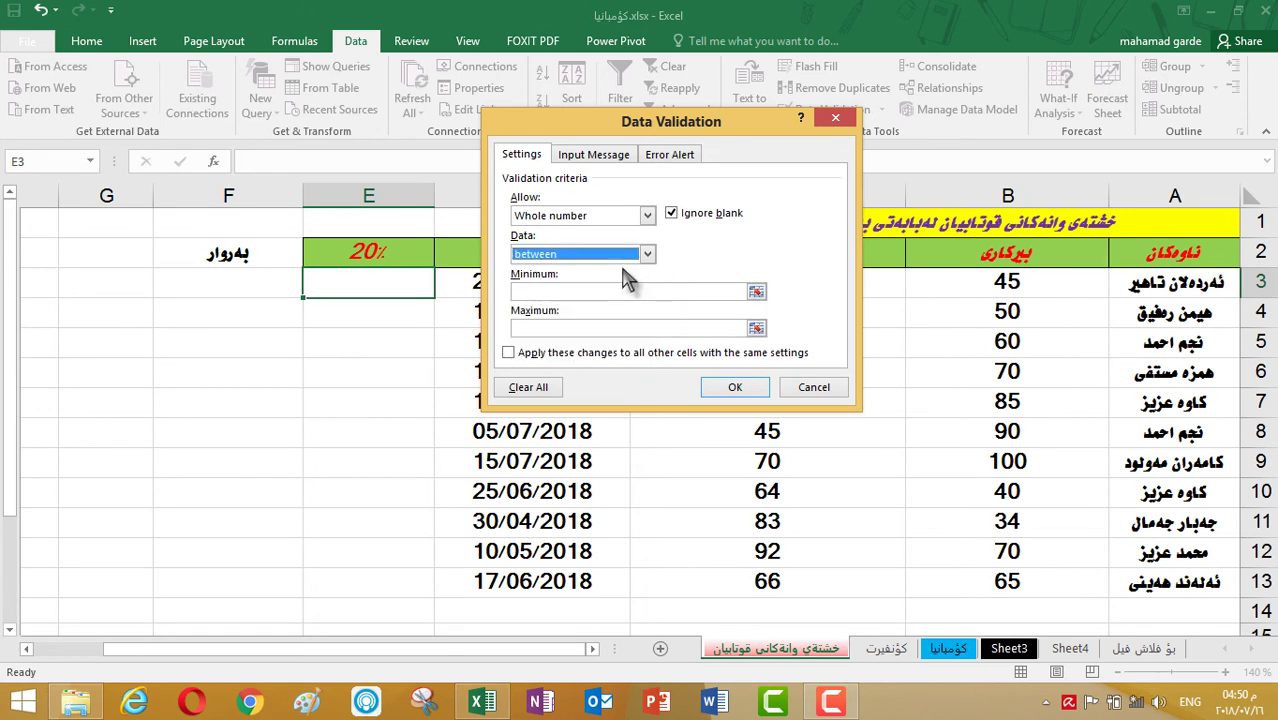
left_click(642, 292)
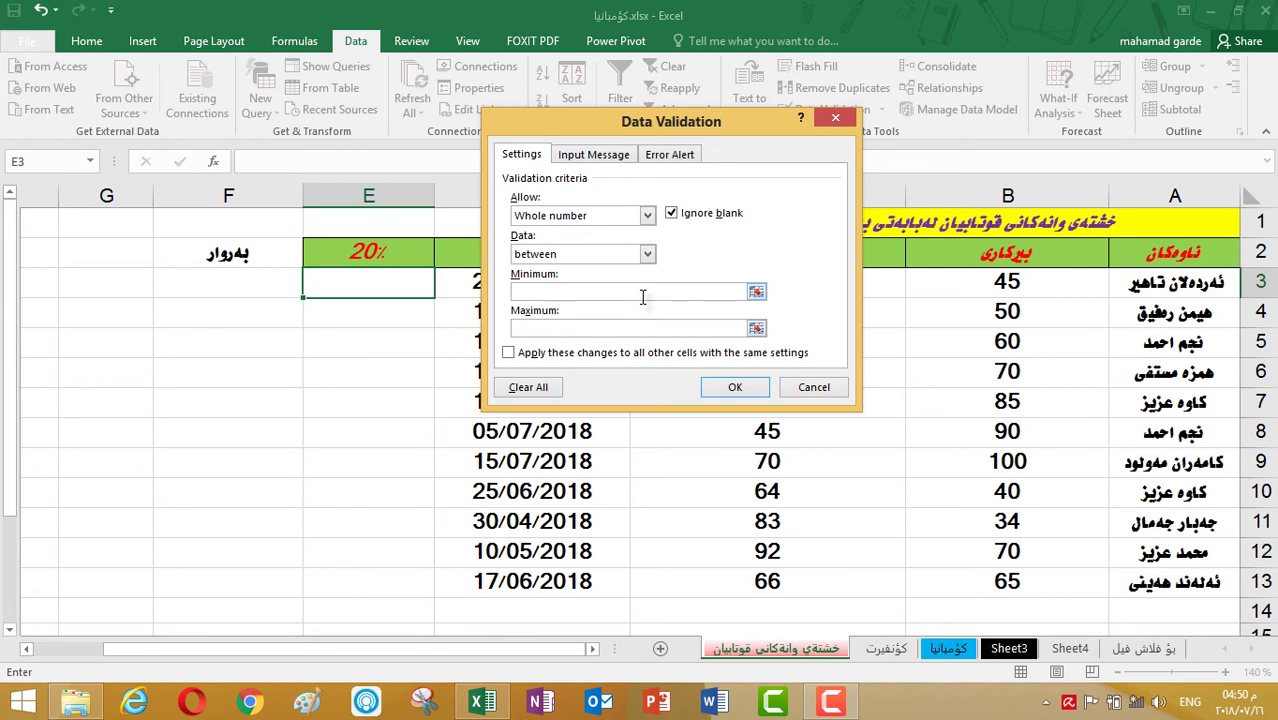
Step: Set the whole number rule for E3 to a minimum of 5 and a maximum of 10
type("5")
left_click(633, 329)
type("10")
left_click(537, 356)
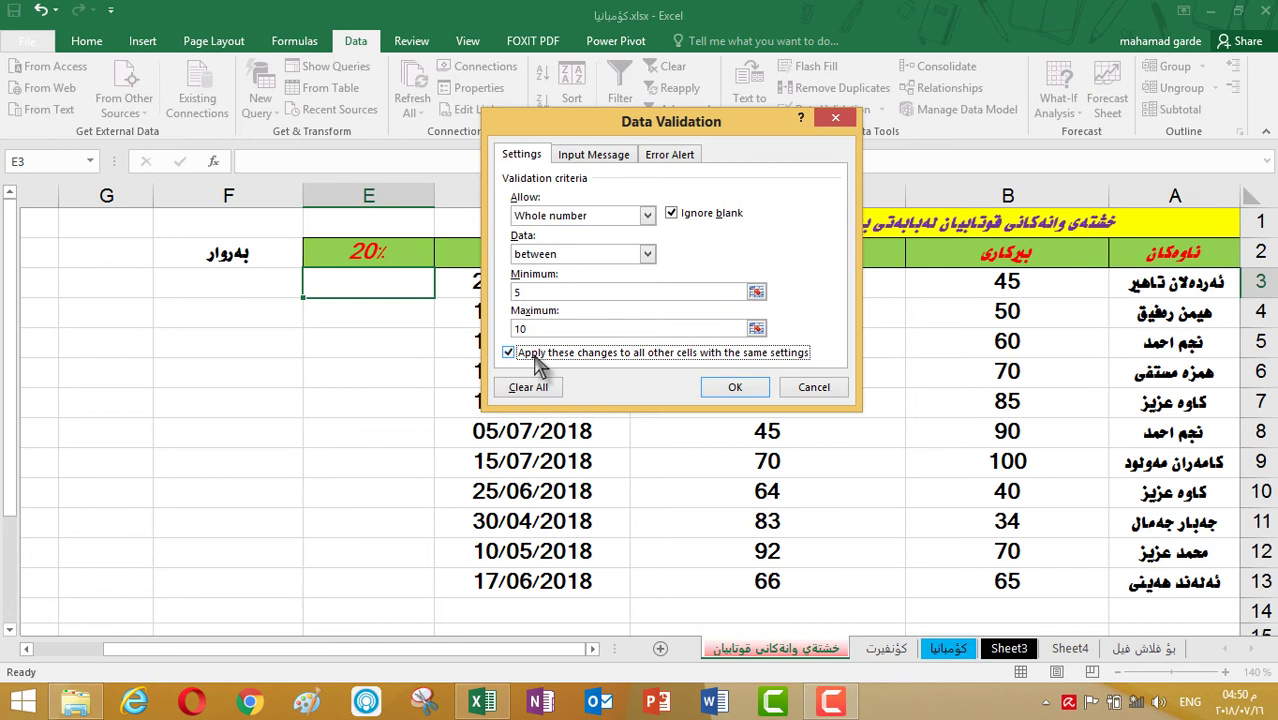
left_click(536, 358)
Step: Give the input message for E3 the title "ناونیشان", using the Kurdish keyboard layout
left_click(590, 160)
left_click(597, 241)
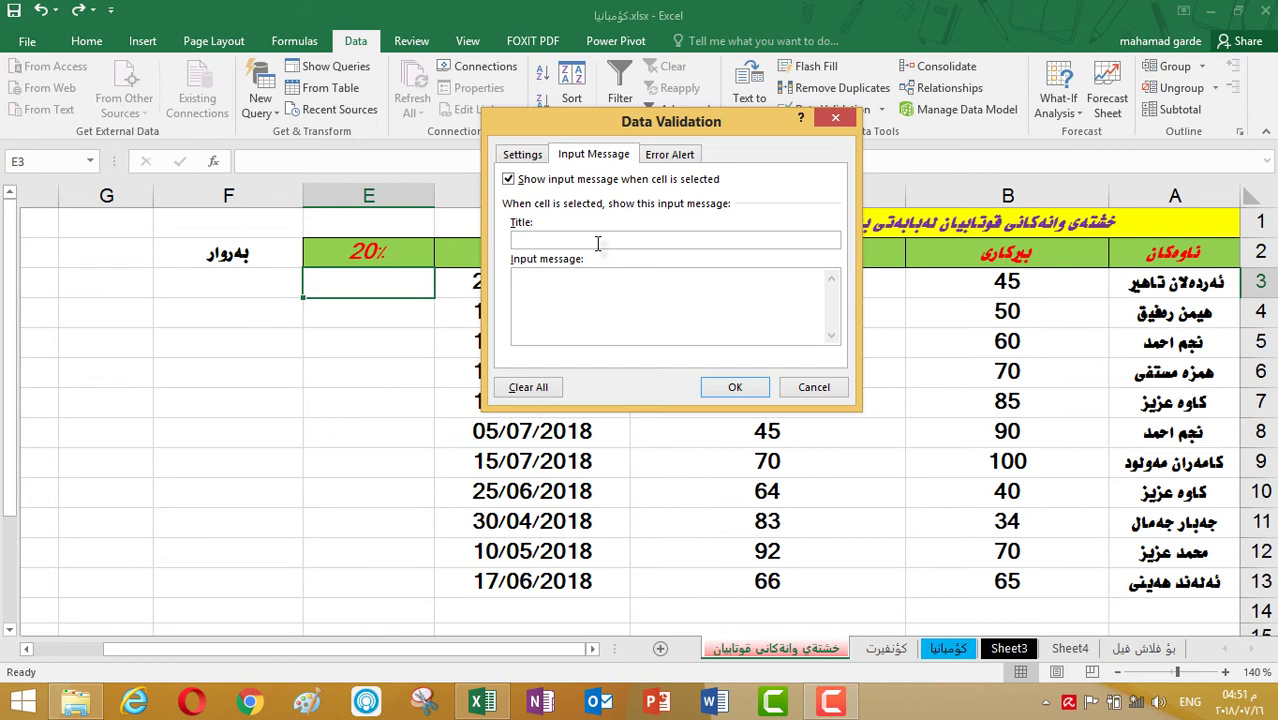
type("k")
key("BackSpace")
key("alt+shift")
type("ئا")
type("ونیشان")
Step: Enter the street address in Kurdish as the input message text for E3
type("1")
type("00")
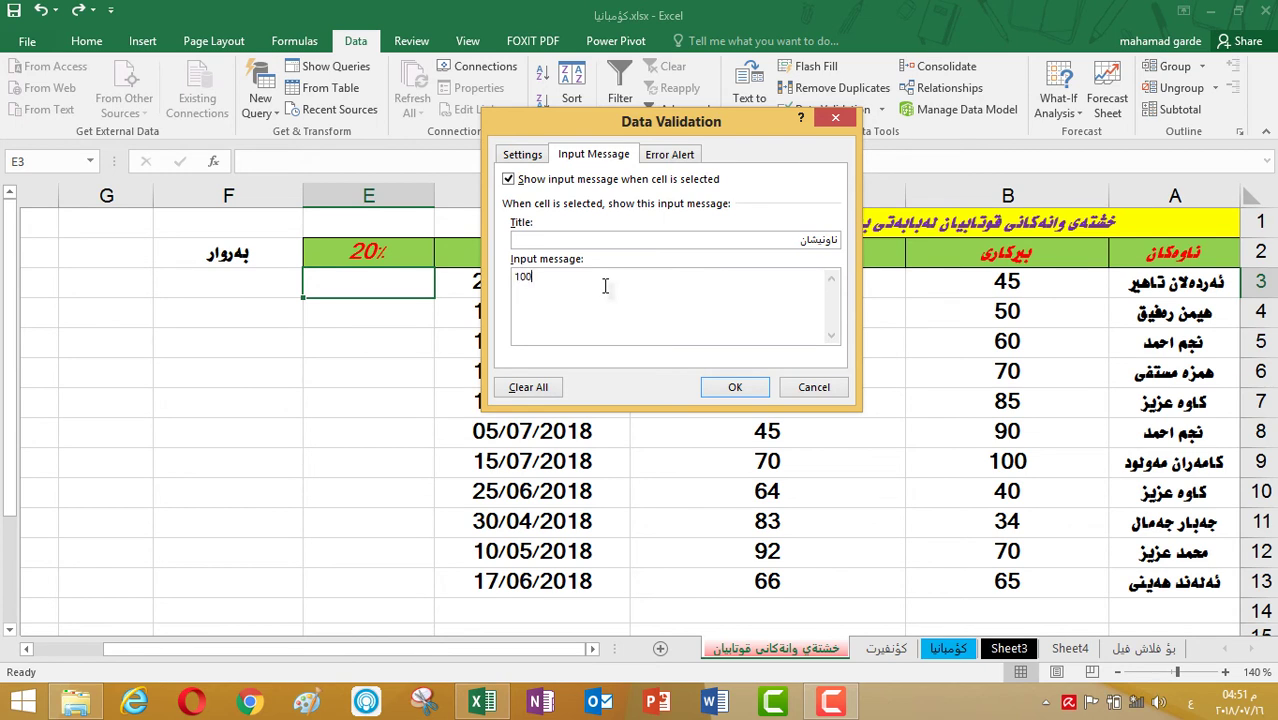
key("BackSpace")
key("BackSpace")
key("BackSpace")
type("1")
key("BackSpace")
type("شةقامي ١٠٠ام")
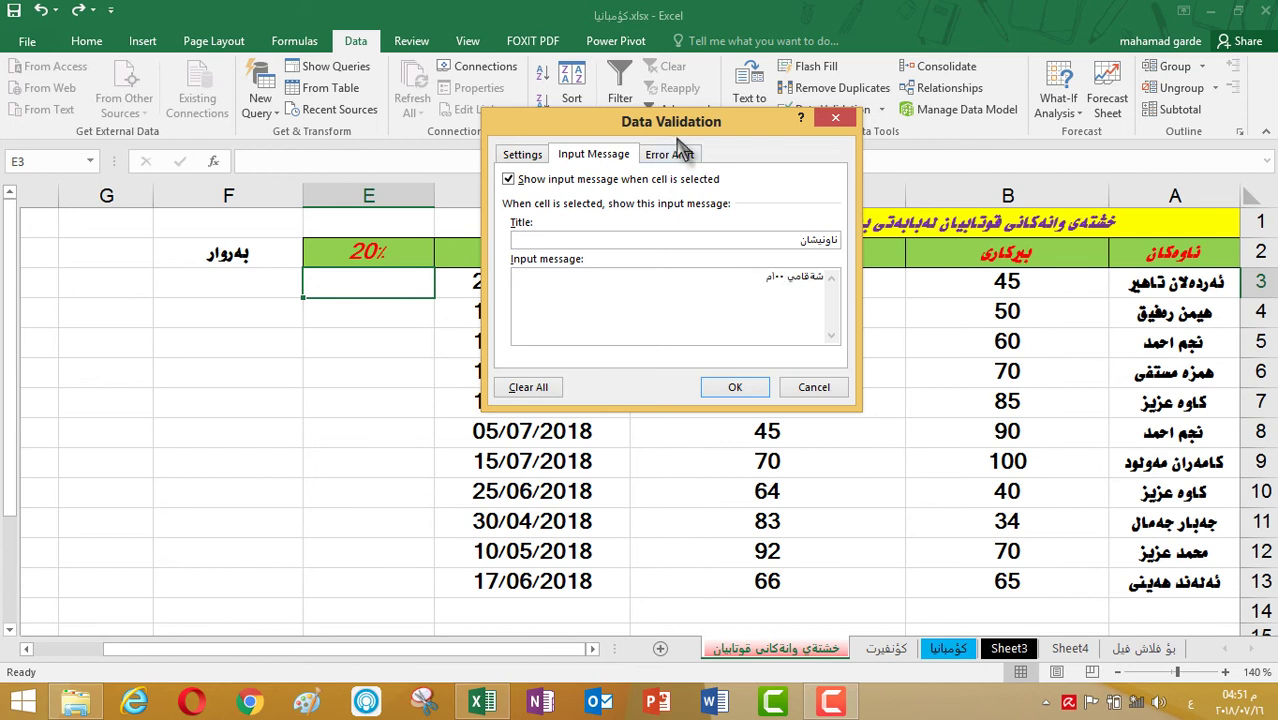
Step: Clear the title of the Warning error alert for E3
left_click(685, 157)
left_click(530, 157)
left_click(680, 158)
left_click(745, 237)
key("BackSpace")
key("BackSpace")
key("BackSpace")
key("BackSpace")
key("BackSpace")
key("BackSpace")
key("BackSpace")
key("BackSpace")
key("BackSpace")
key("BackSpace")
key("BackSpace")
key("BackSpace")
key("BackSpace")
key("BackSpace")
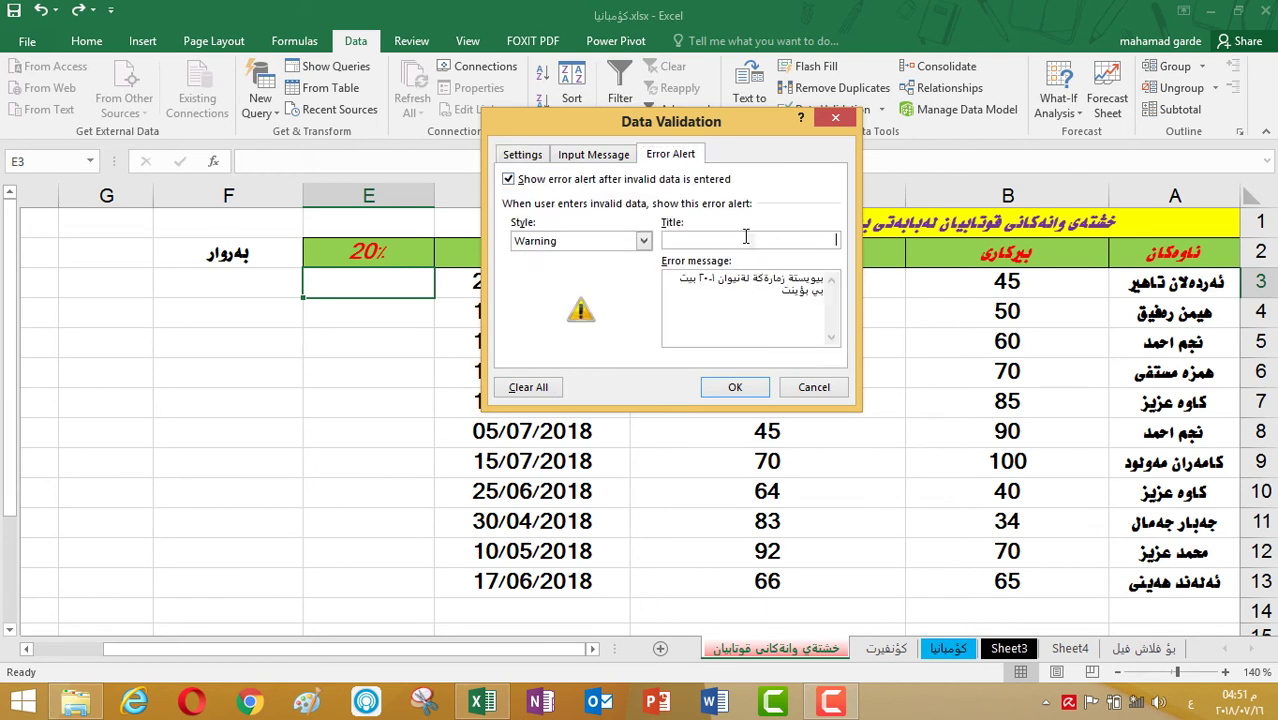
Step: Clear the error message text of the alert and apply the validation rule to E3
left_click(732, 297)
key("BackSpace")
key("BackSpace")
key("BackSpace")
key("BackSpace")
key("BackSpace")
key("BackSpace")
key("BackSpace")
key("BackSpace")
key("BackSpace")
key("BackSpace")
key("BackSpace")
key("BackSpace")
key("BackSpace")
key("BackSpace")
key("BackSpace")
key("BackSpace")
key("BackSpace")
key("BackSpace")
key("BackSpace")
key("BackSpace")
key("BackSpace")
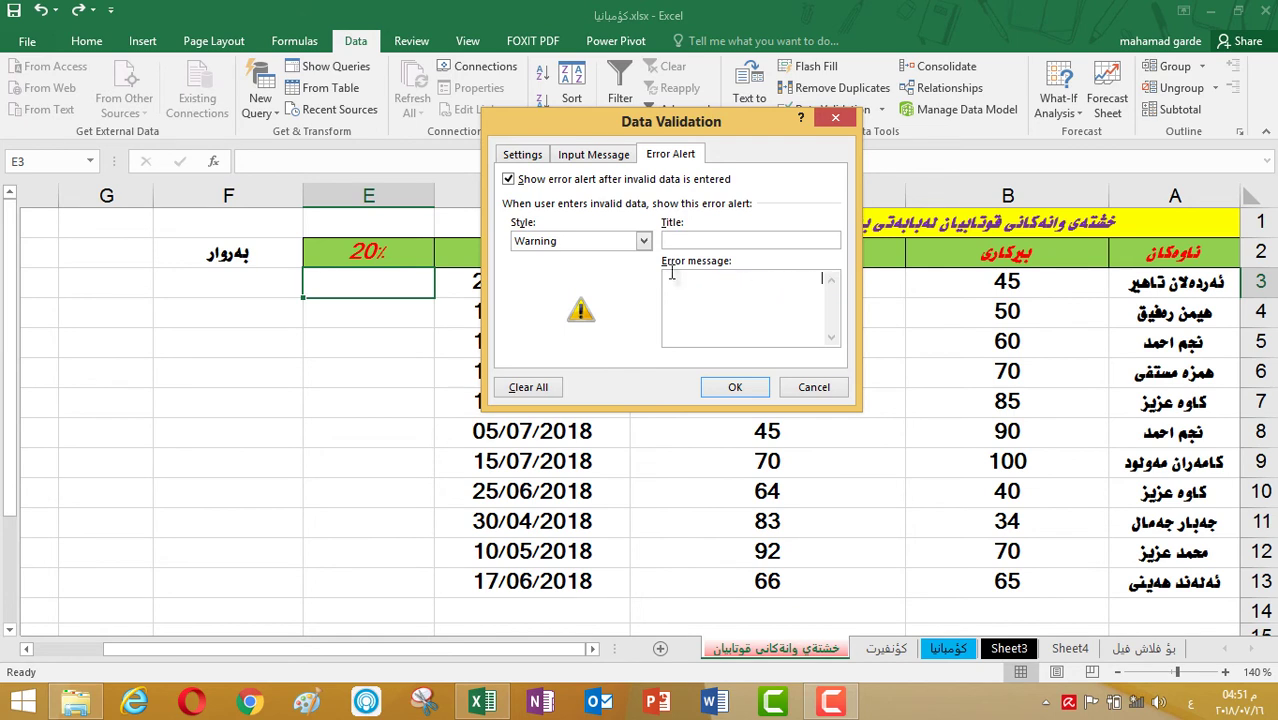
left_click(537, 156)
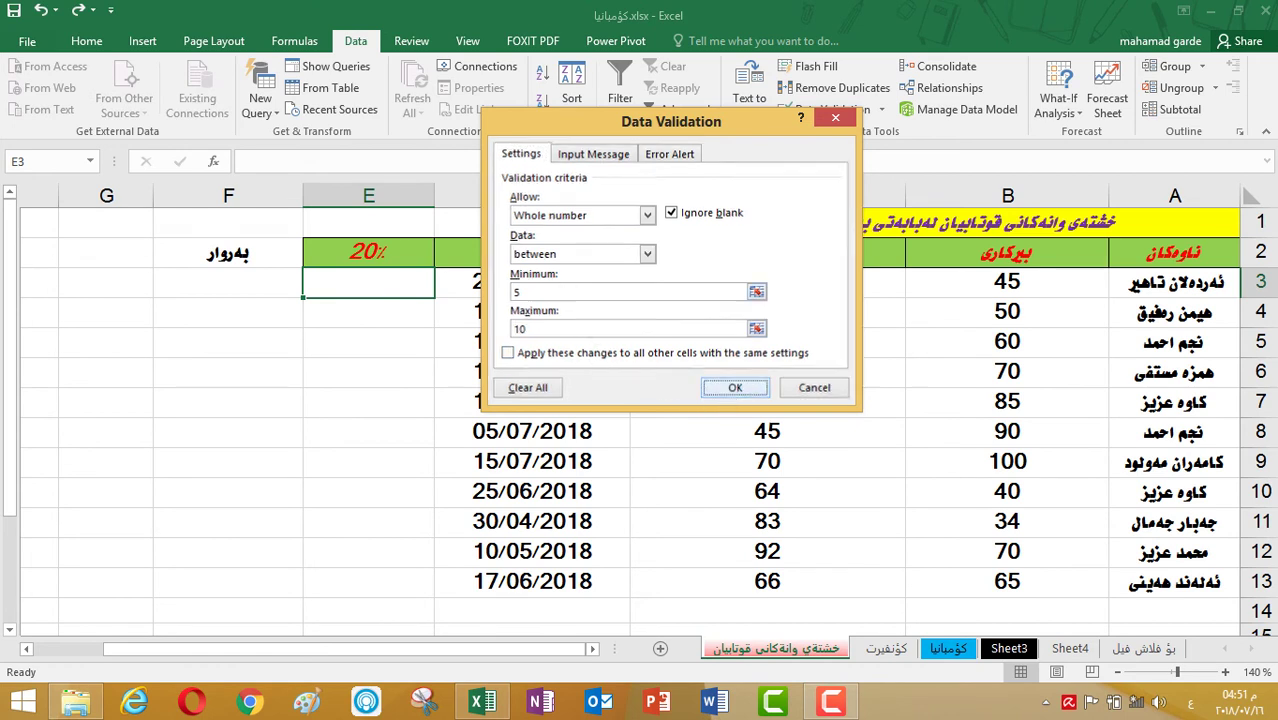
left_click(728, 388)
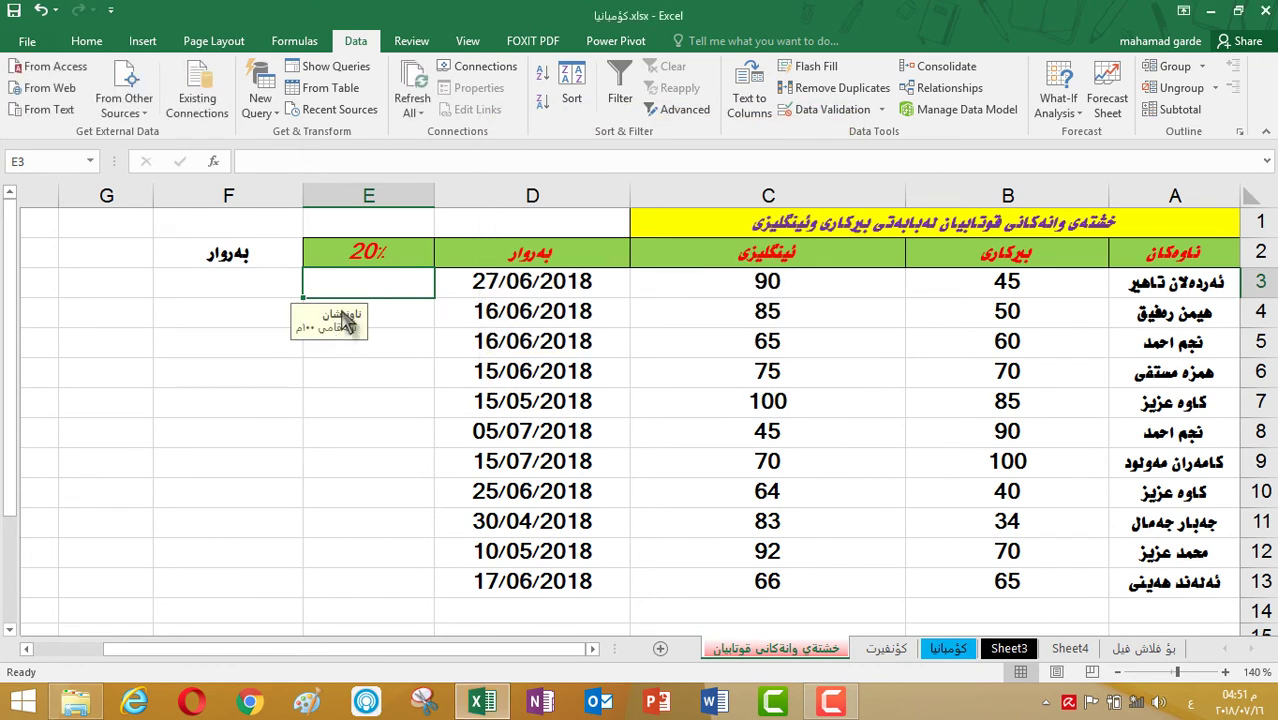
Step: Test the rule by entering 4 in E3 and accepting the invalid value, and clear the cell
left_click(358, 252)
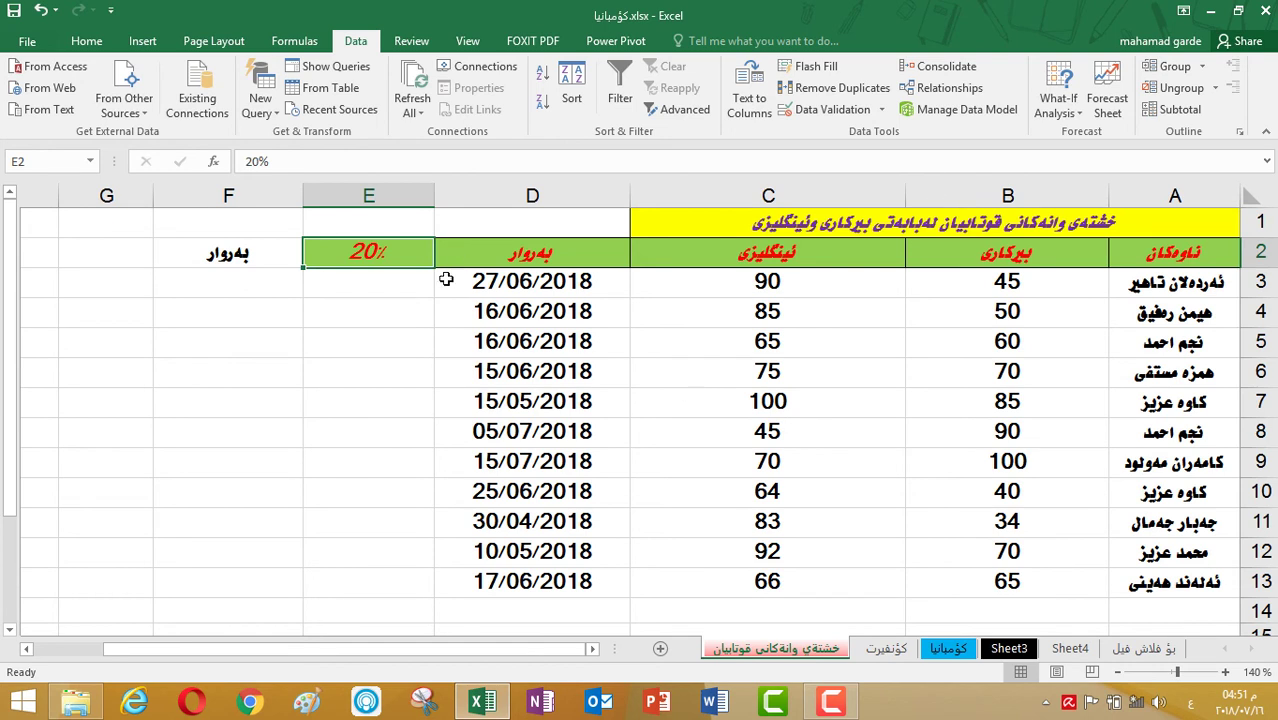
left_click(393, 288)
type("4")
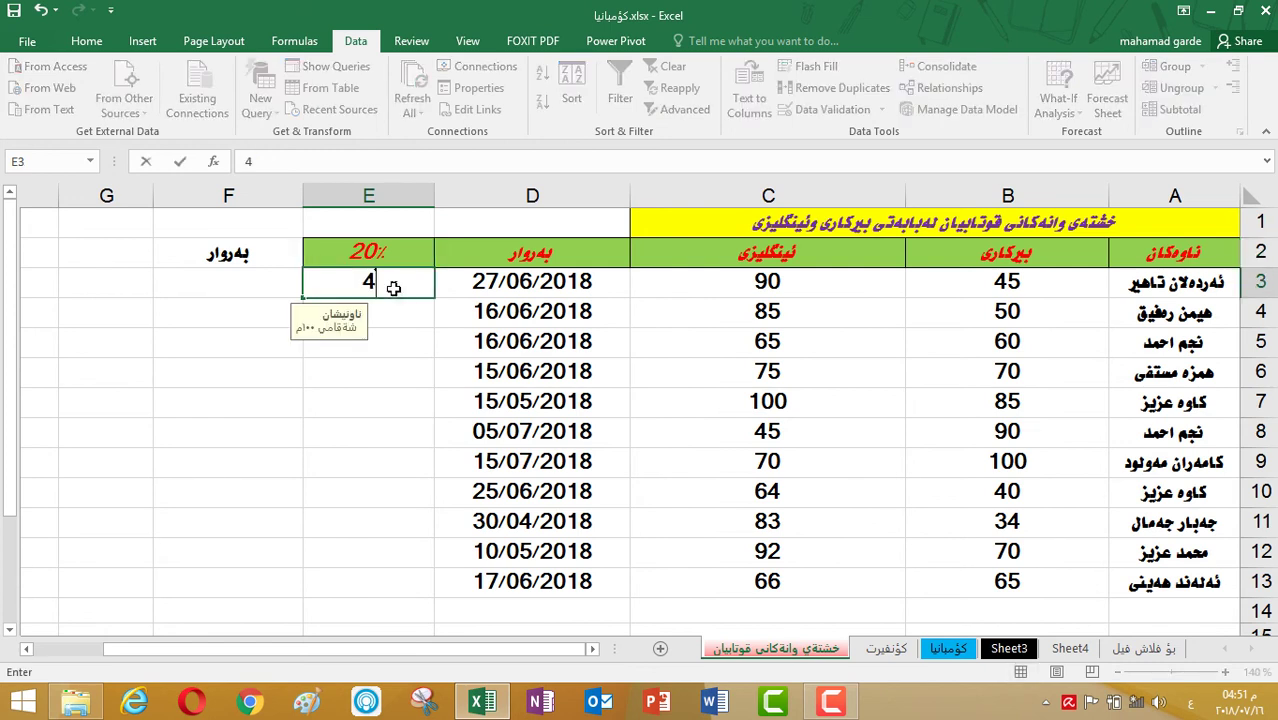
key("Return")
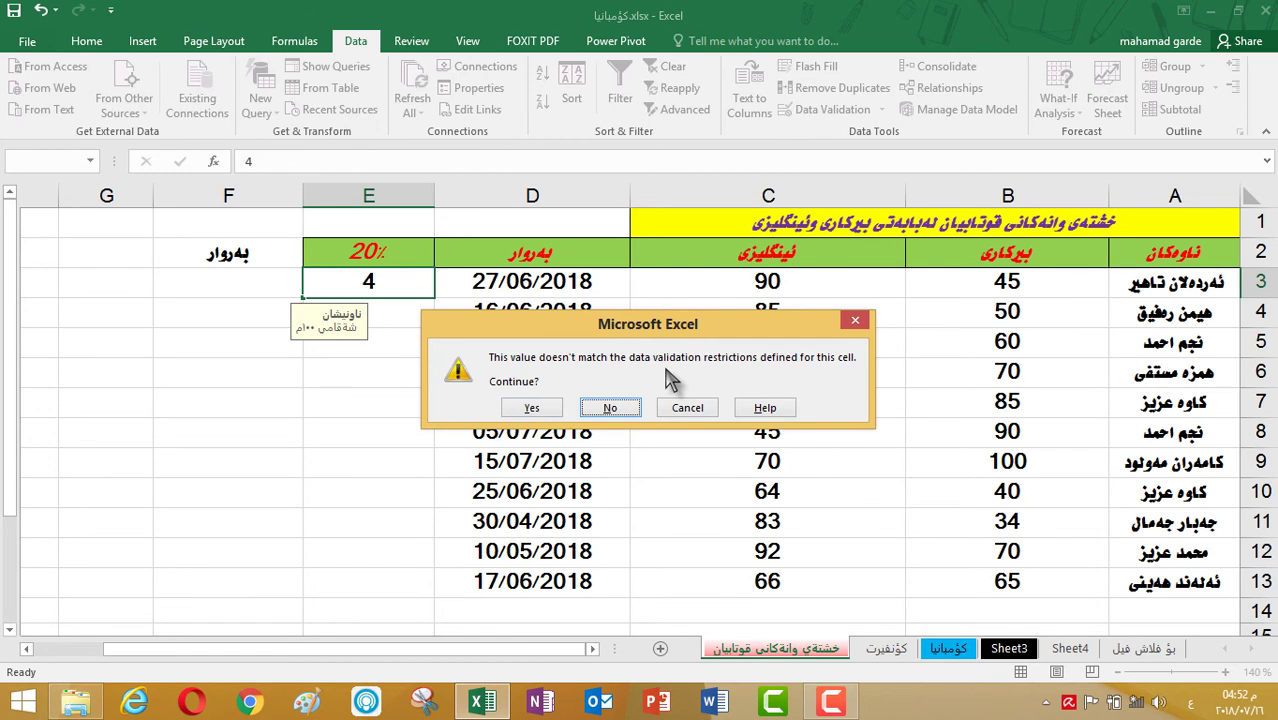
left_click(549, 411)
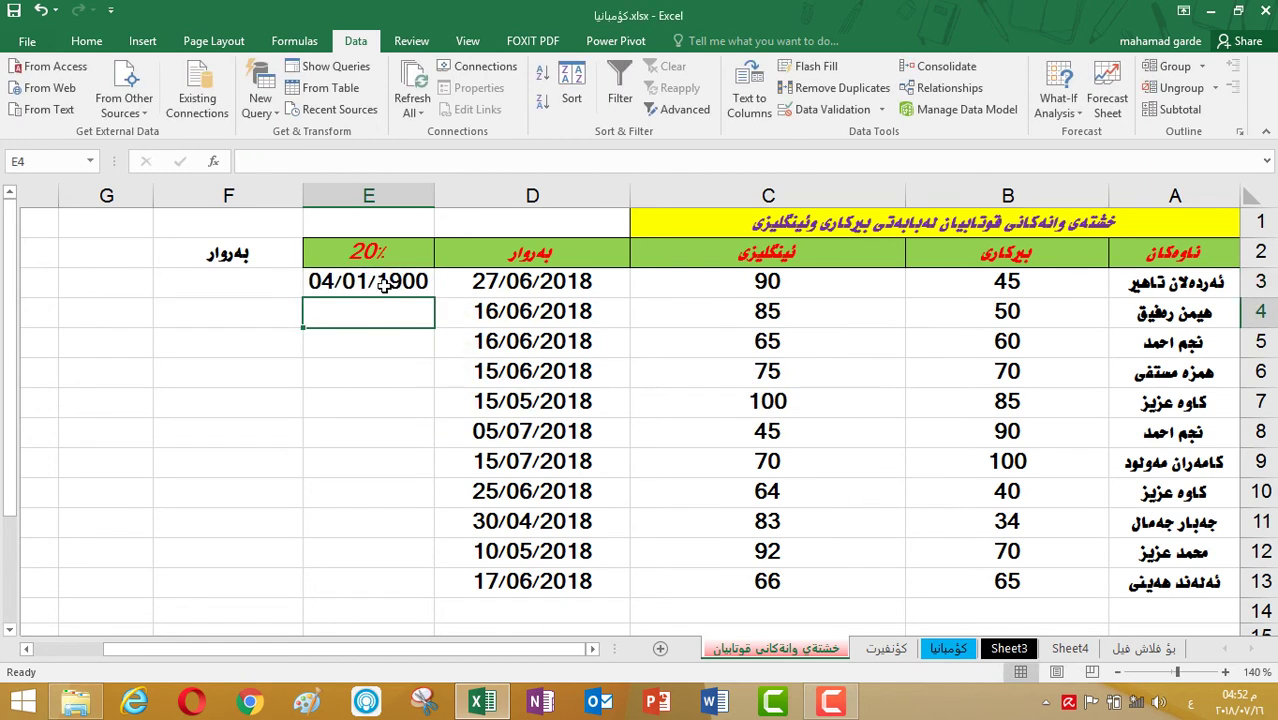
left_click(382, 289)
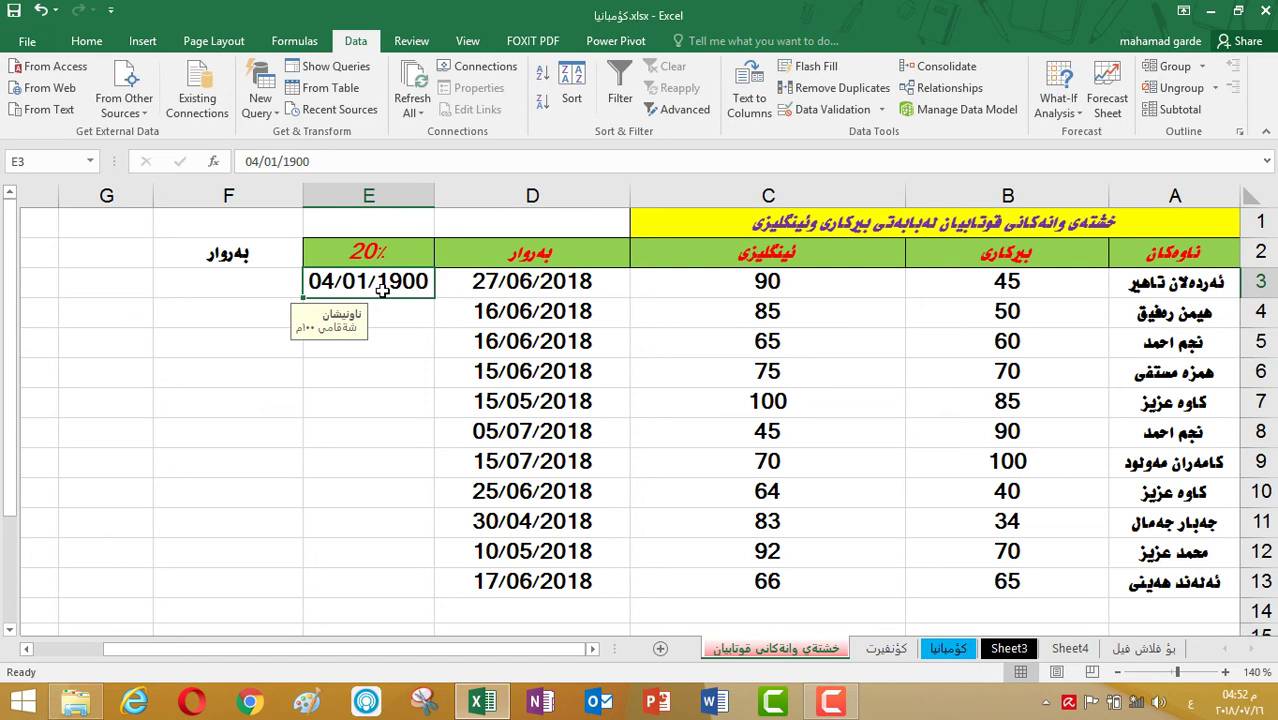
key("Delete")
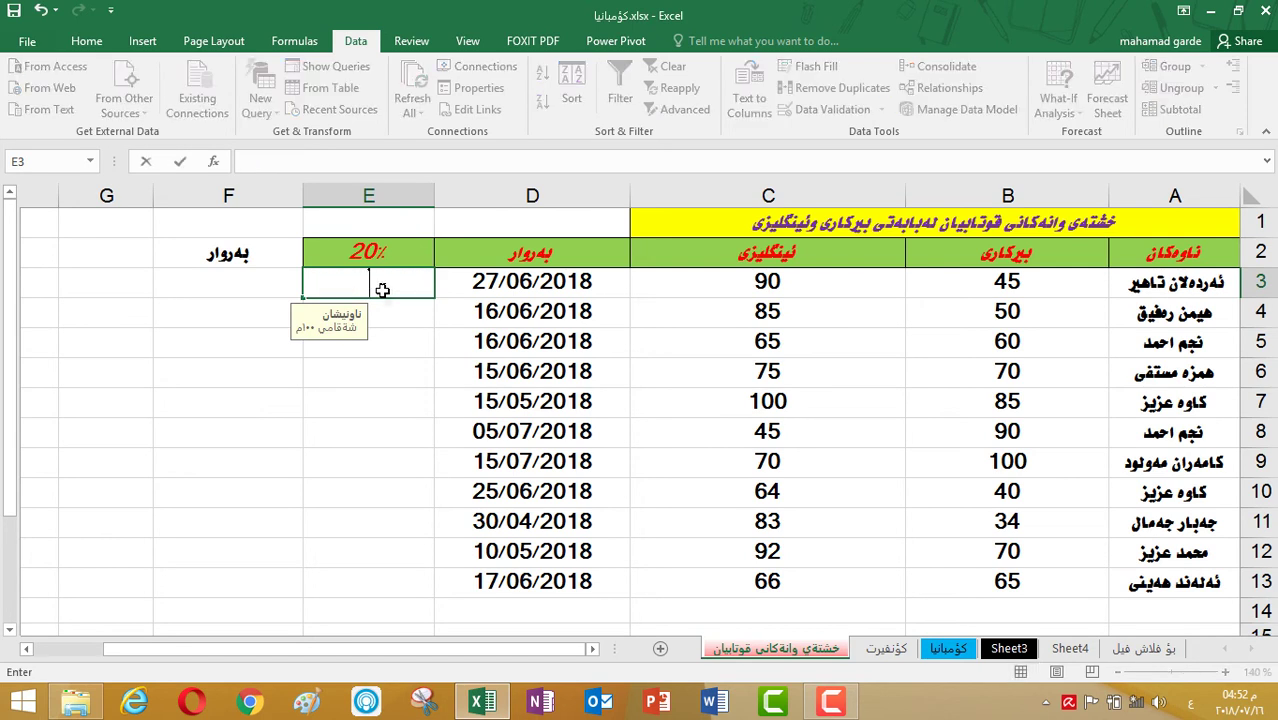
Step: Test the rule by entering 5 in E3, and clear the cell
left_click(267, 289)
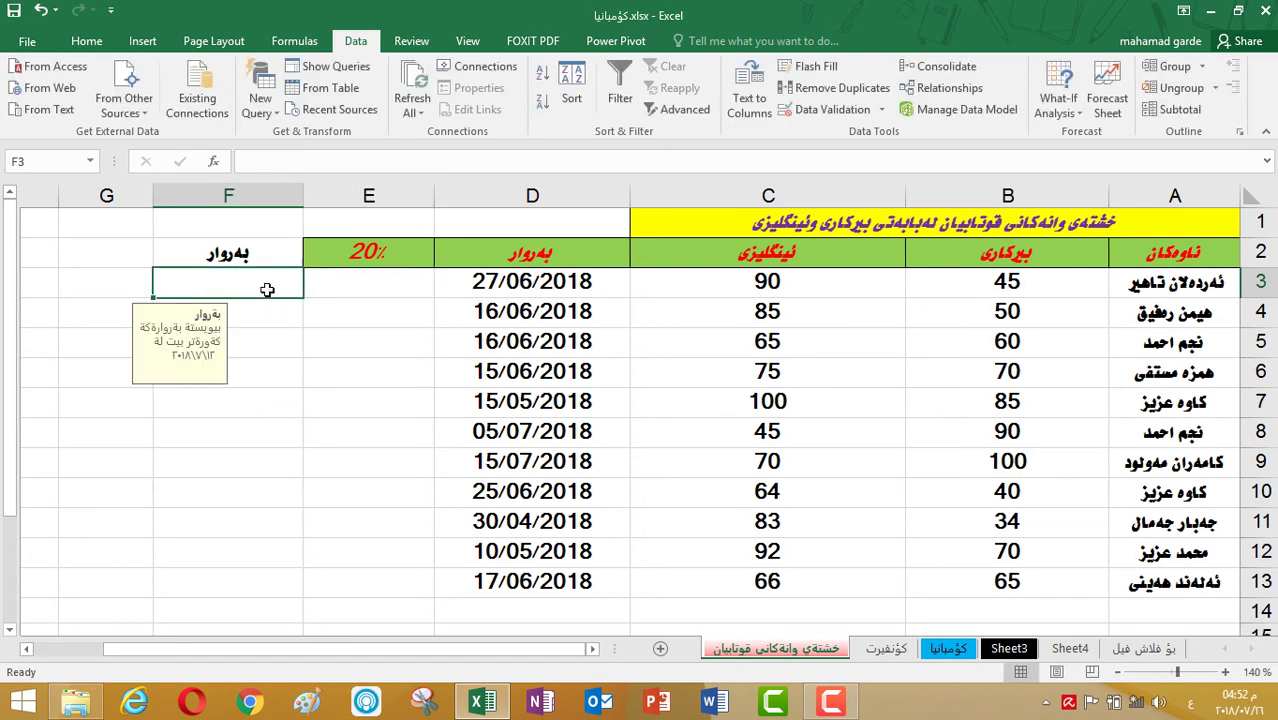
left_click(352, 282)
type("05")
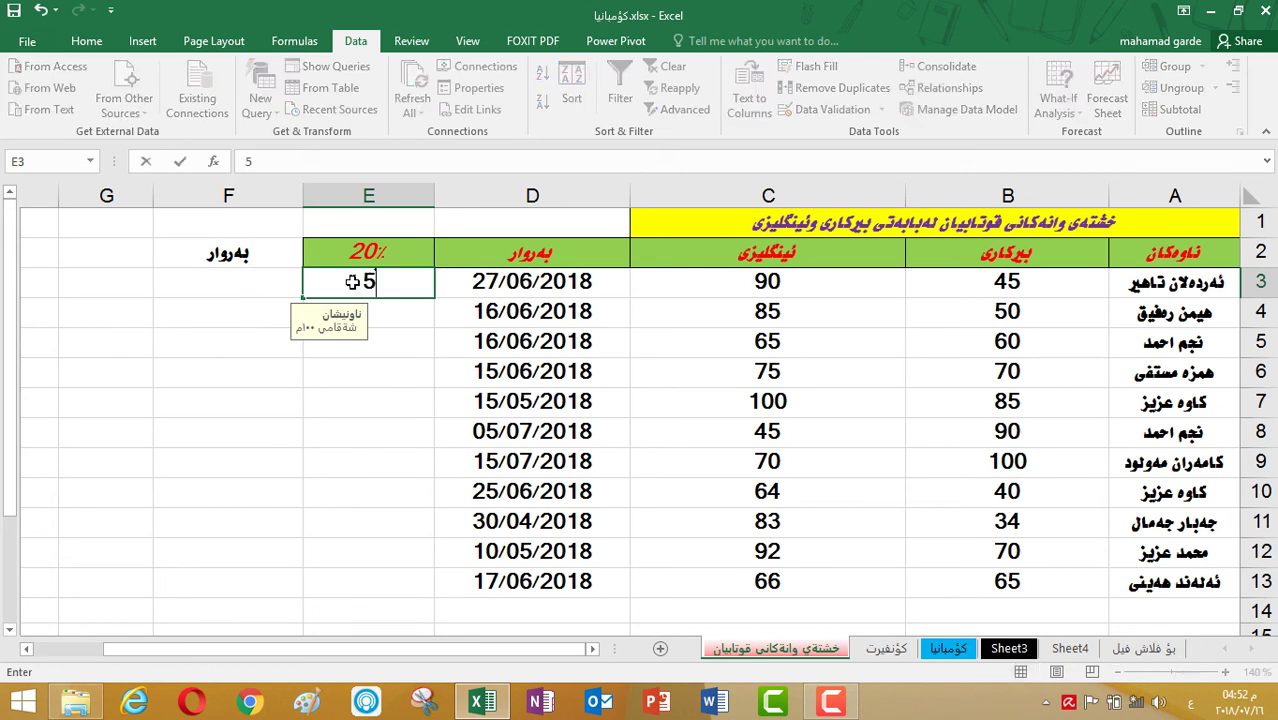
key("Return")
left_click(352, 282)
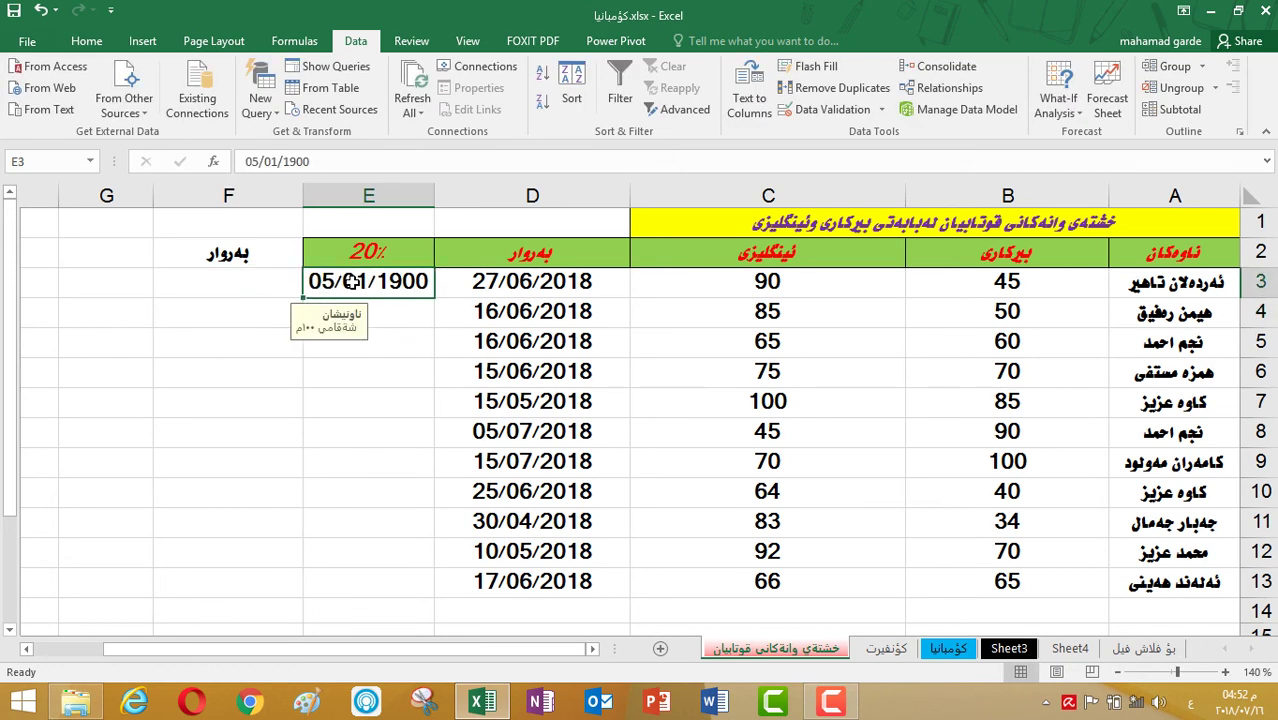
key("BackSpace")
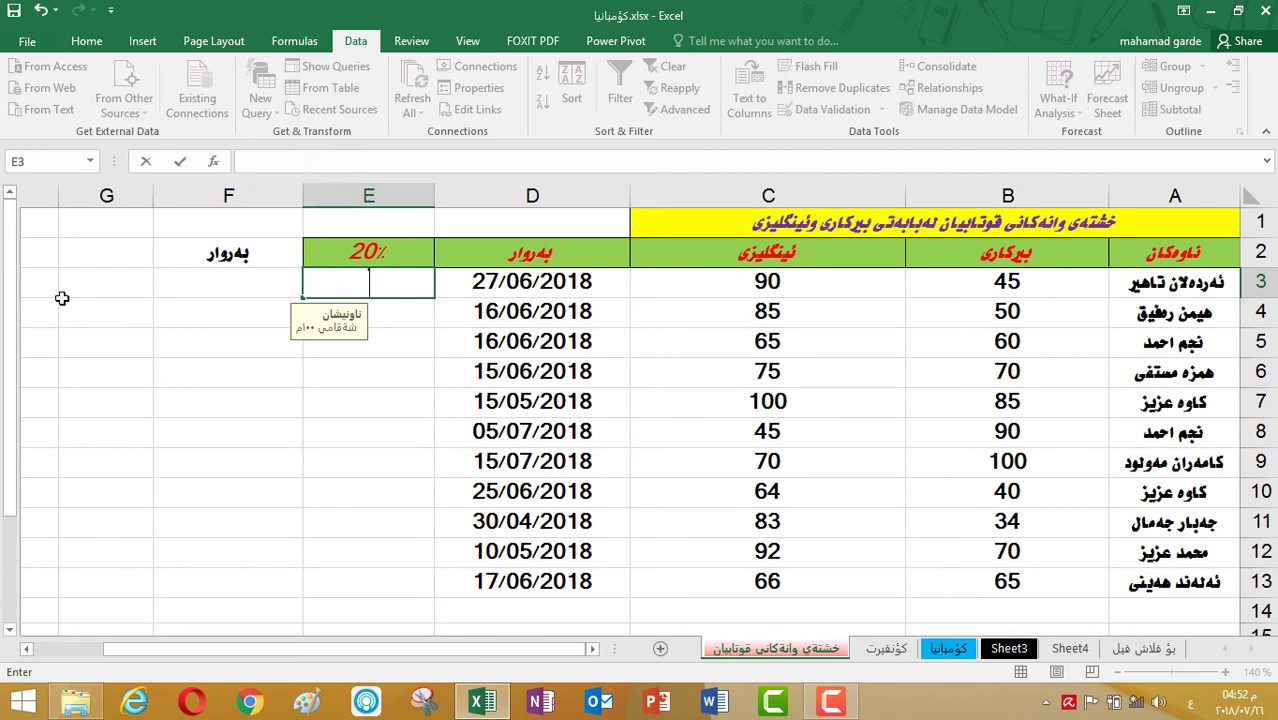
Step: Define a data validation rule for cell G2 that allows whole numbers between 5 and 10
left_click_drag(186, 649, 43, 650)
left_click(252, 245)
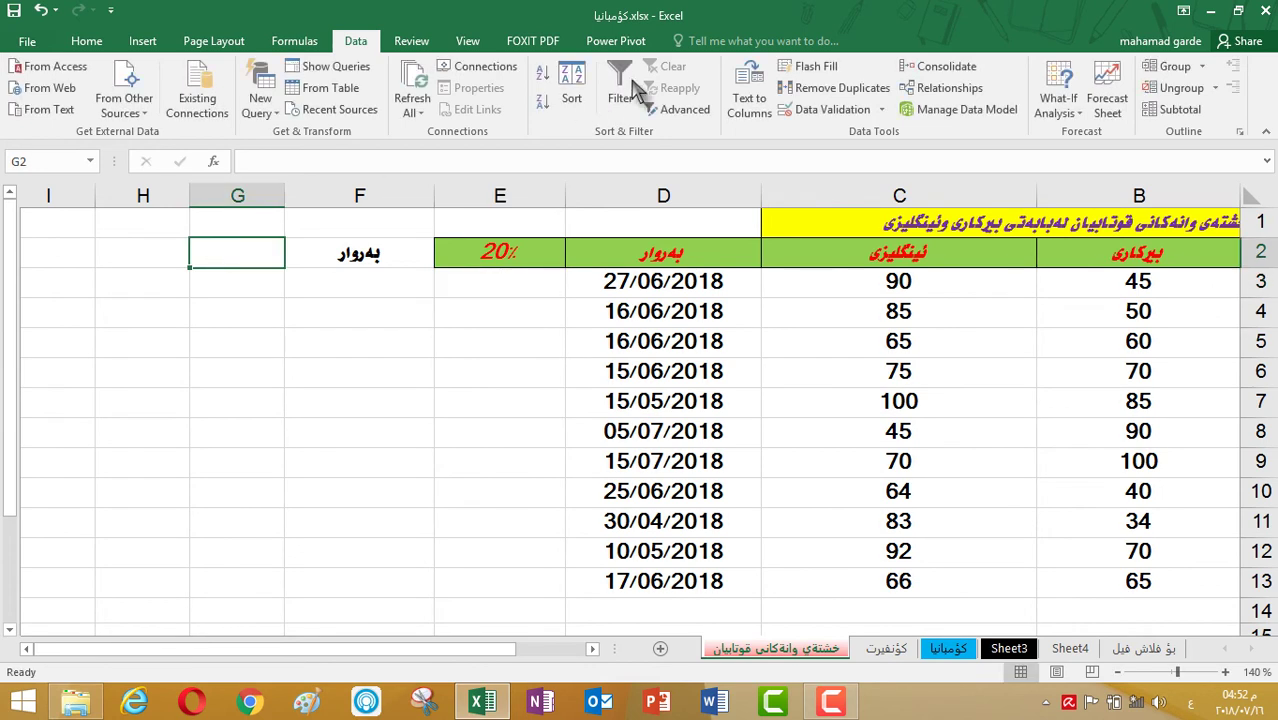
left_click(828, 109)
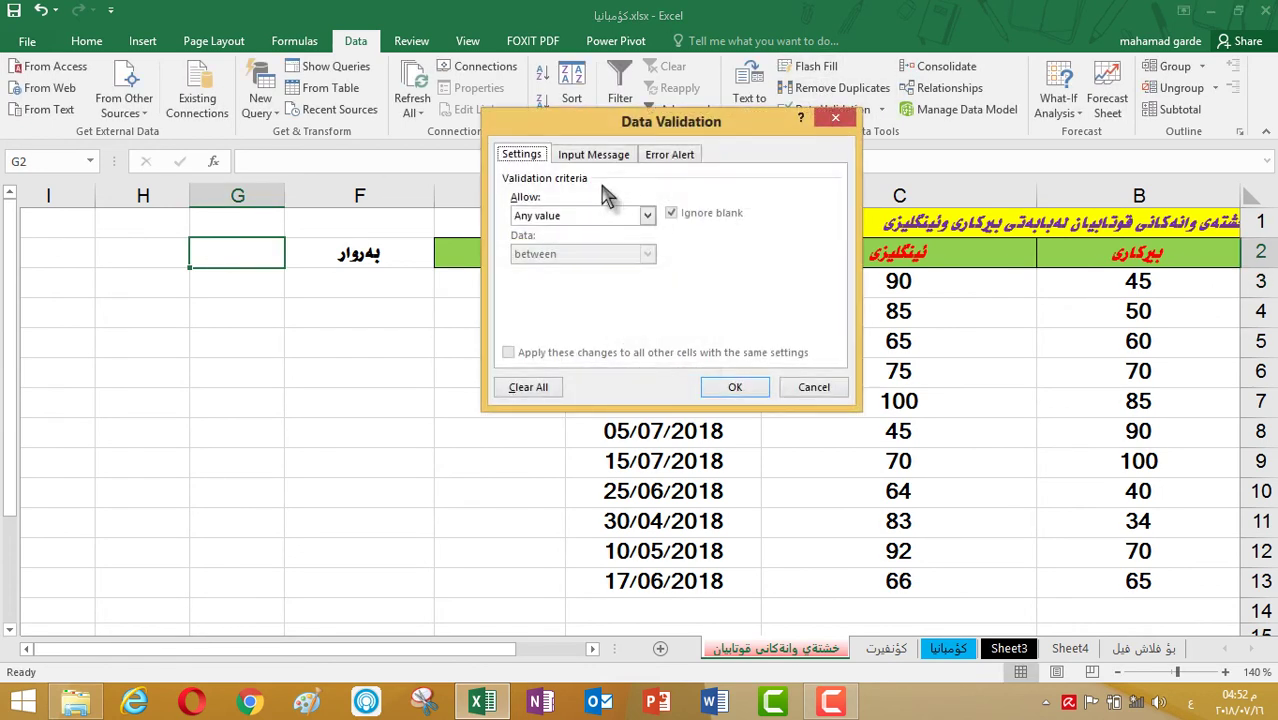
left_click(594, 218)
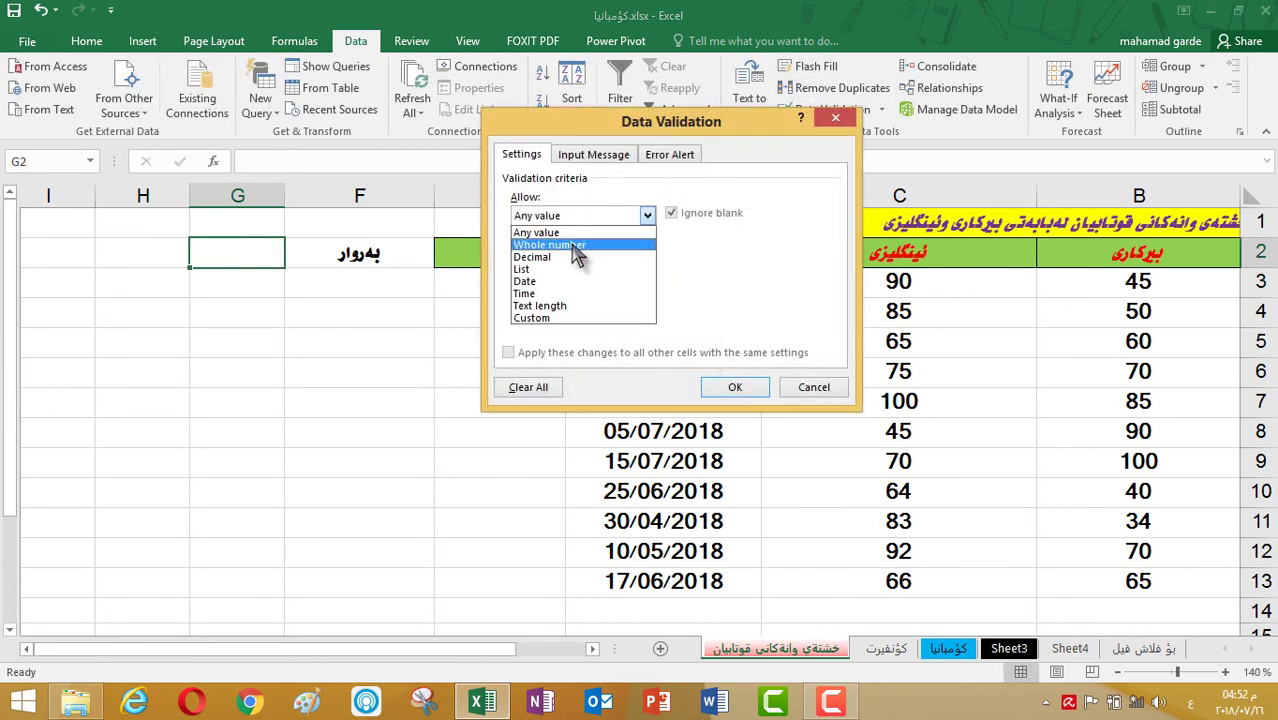
left_click(577, 248)
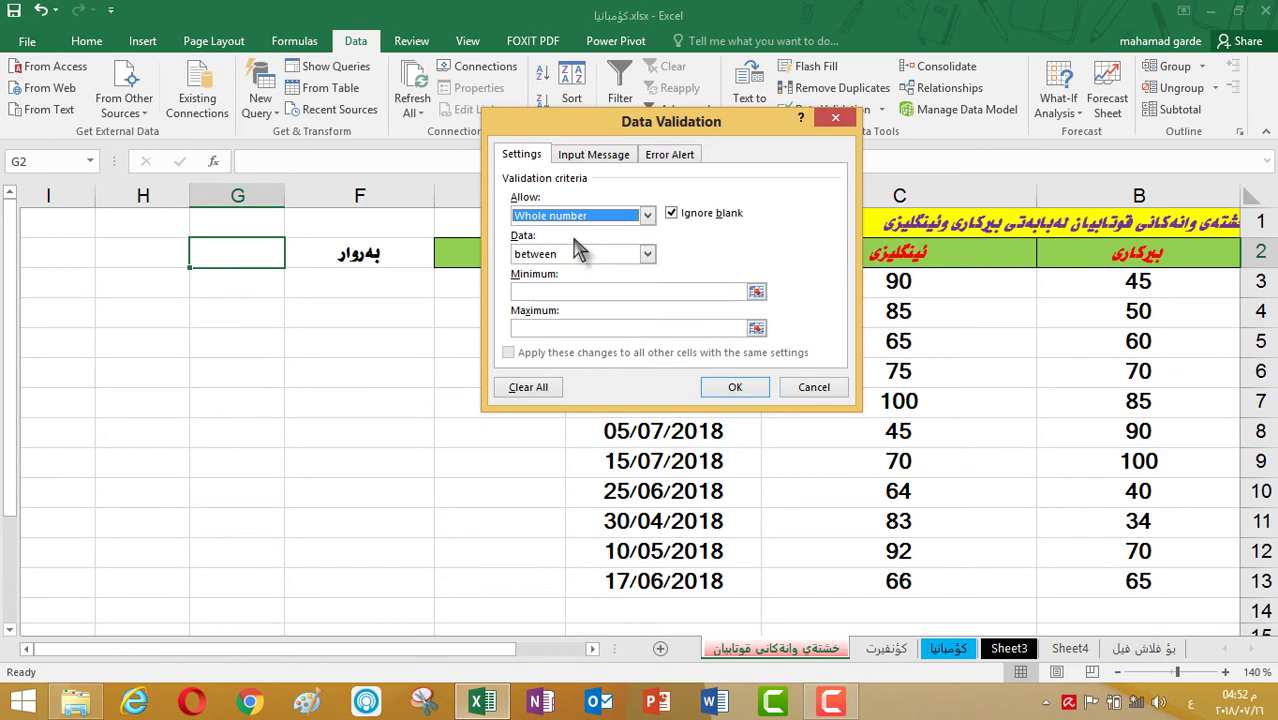
left_click(577, 290)
left_click(571, 327)
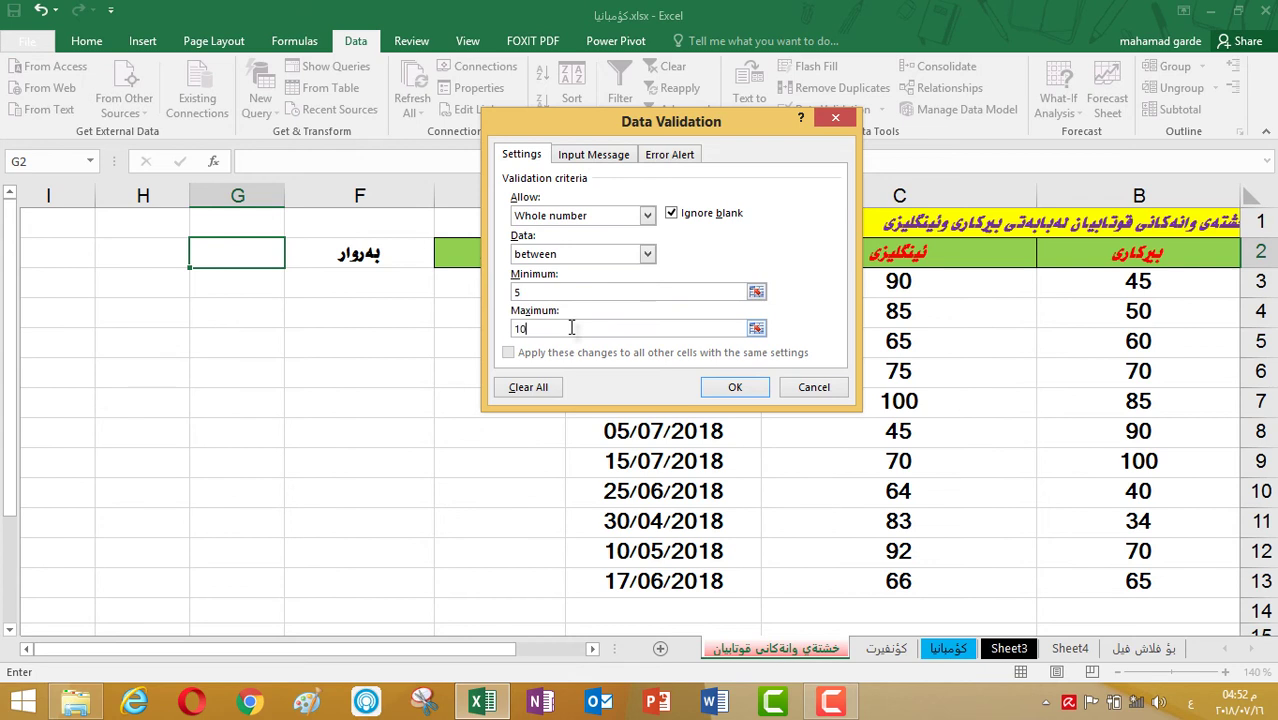
Step: Add an input message for G2 with the title "ناونیشان" and the street address as its text
left_click(592, 155)
left_click(636, 239)
type("ناونیشان")
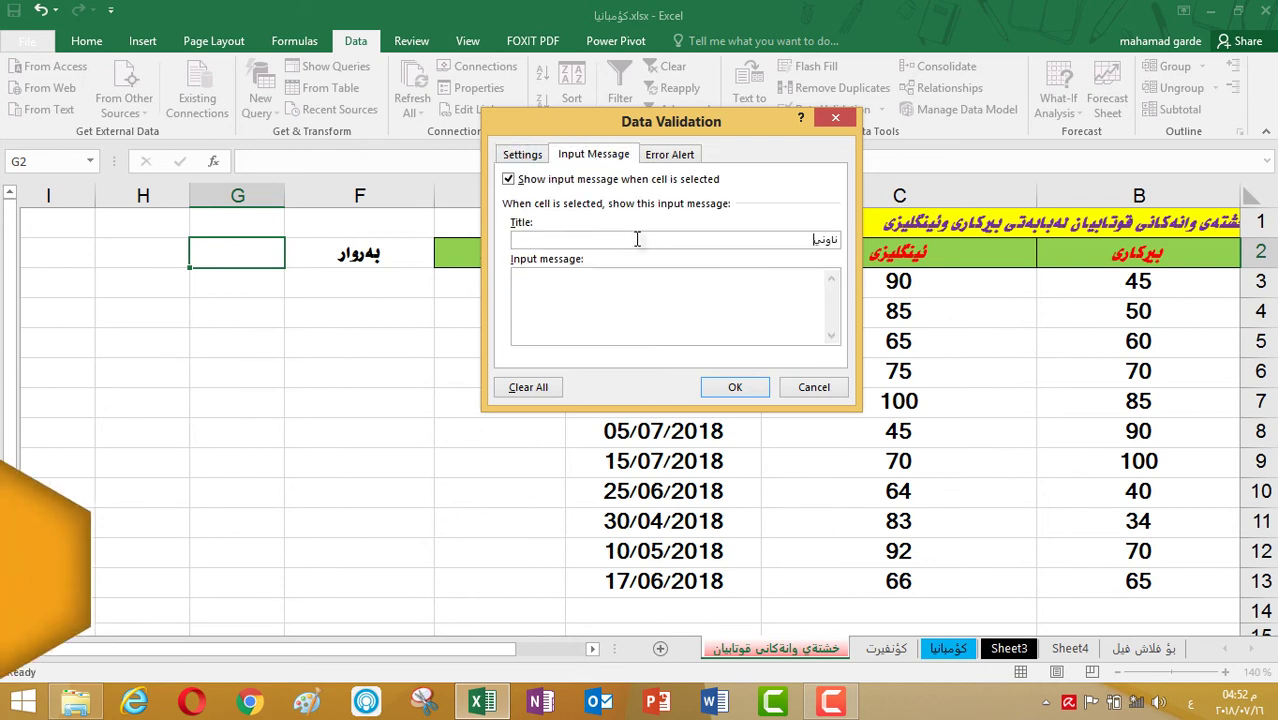
left_click(663, 283)
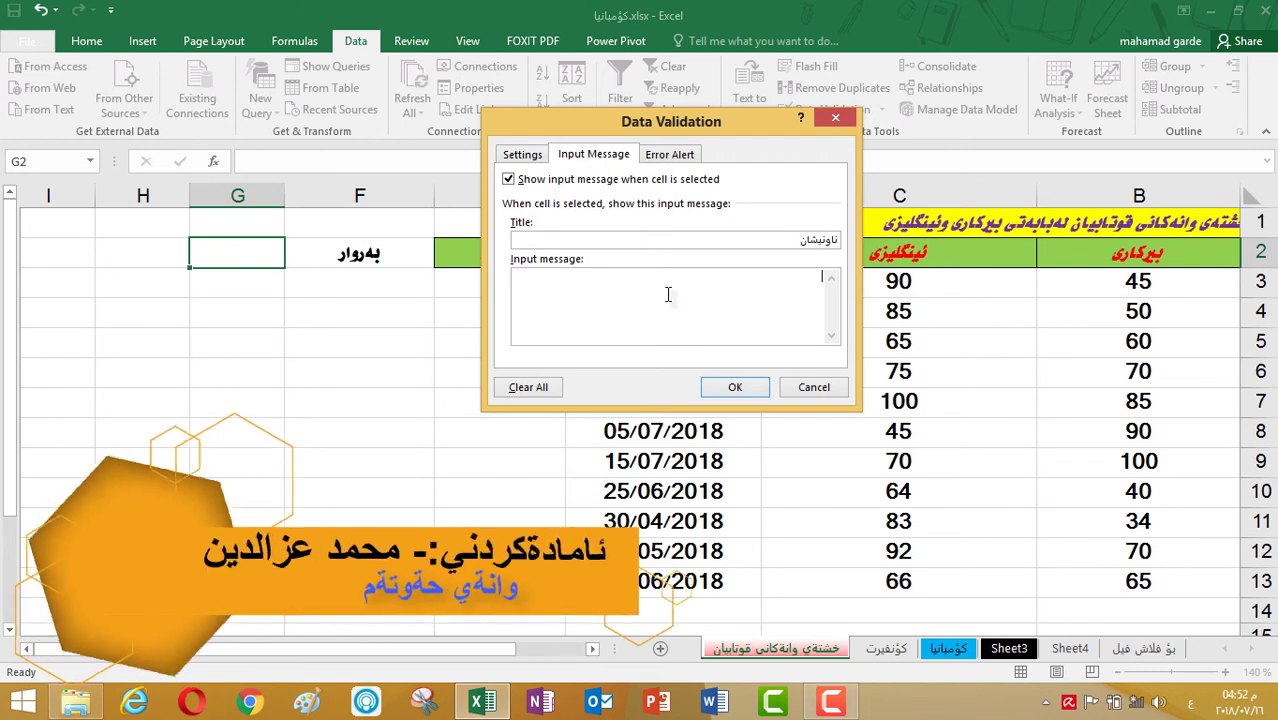
type("شەقام")
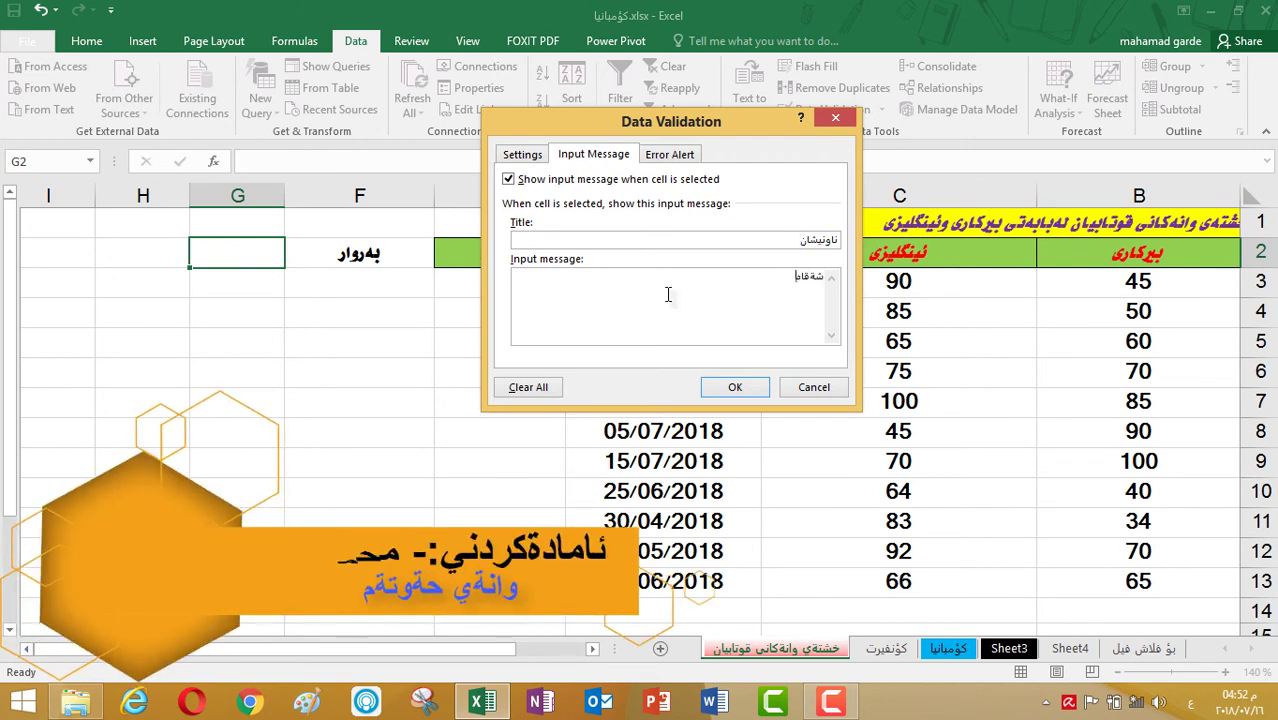
type("ی ١٠٠م")
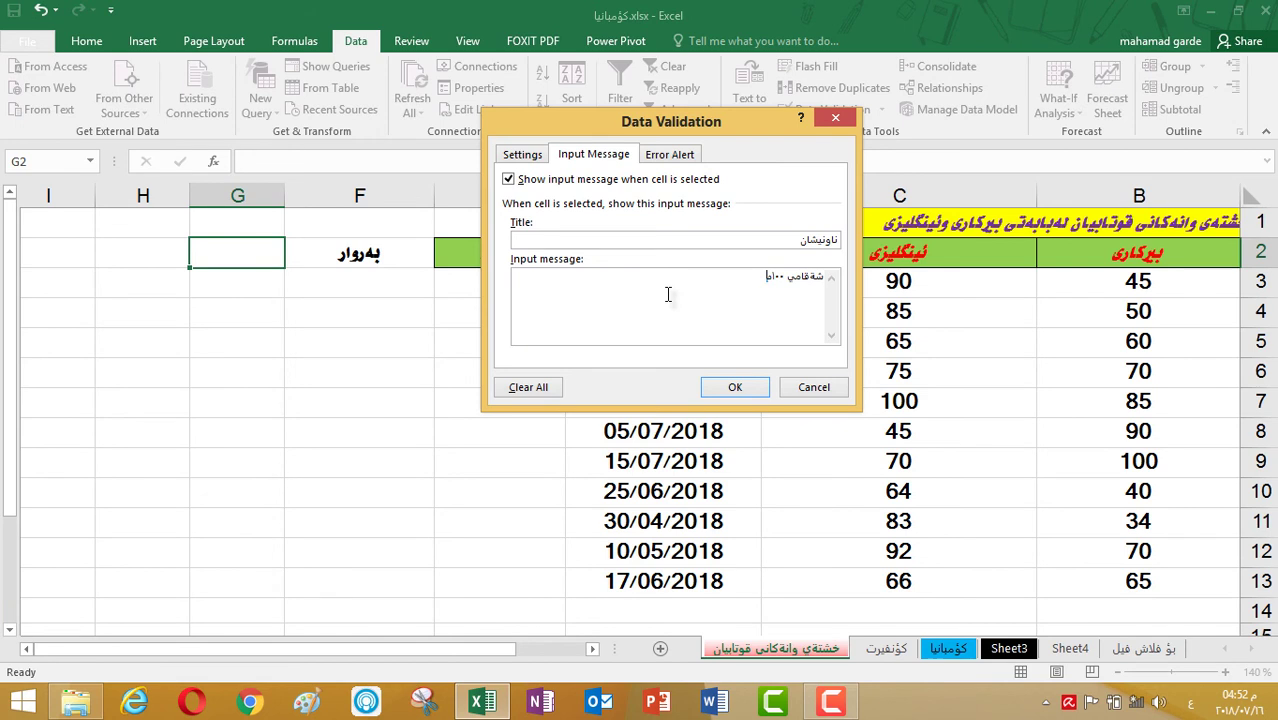
Step: Check the error alert settings for G2, keep the Stop style, and apply the validation rule
left_click(674, 157)
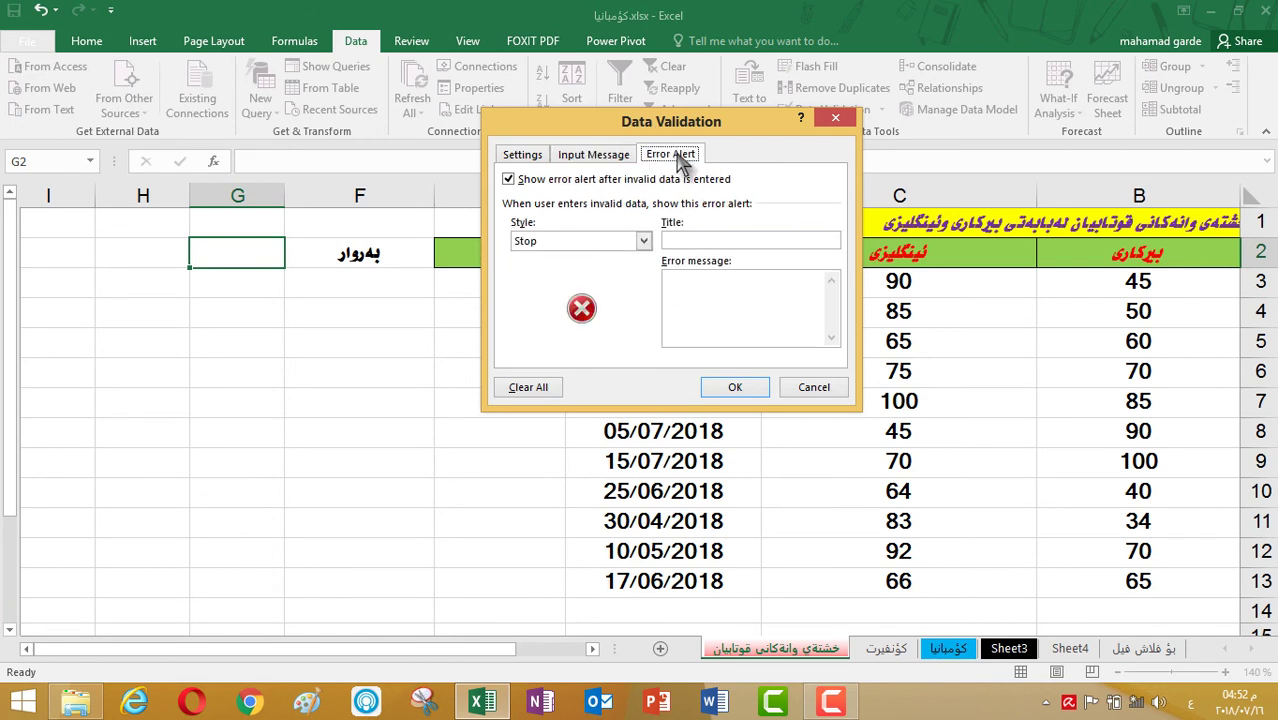
left_click(521, 156)
left_click(730, 388)
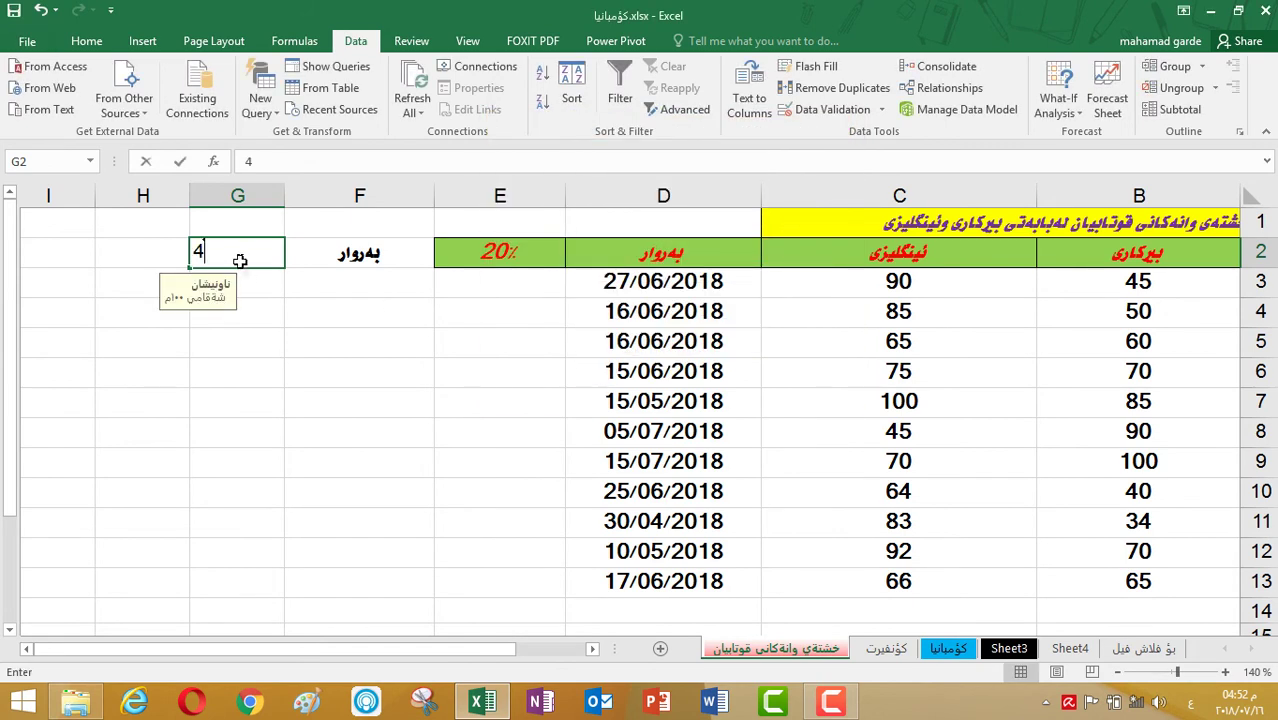
Step: Test the rule in G2 by entering 4 and retrying with 5, and clear the cell
type("4")
key("Return")
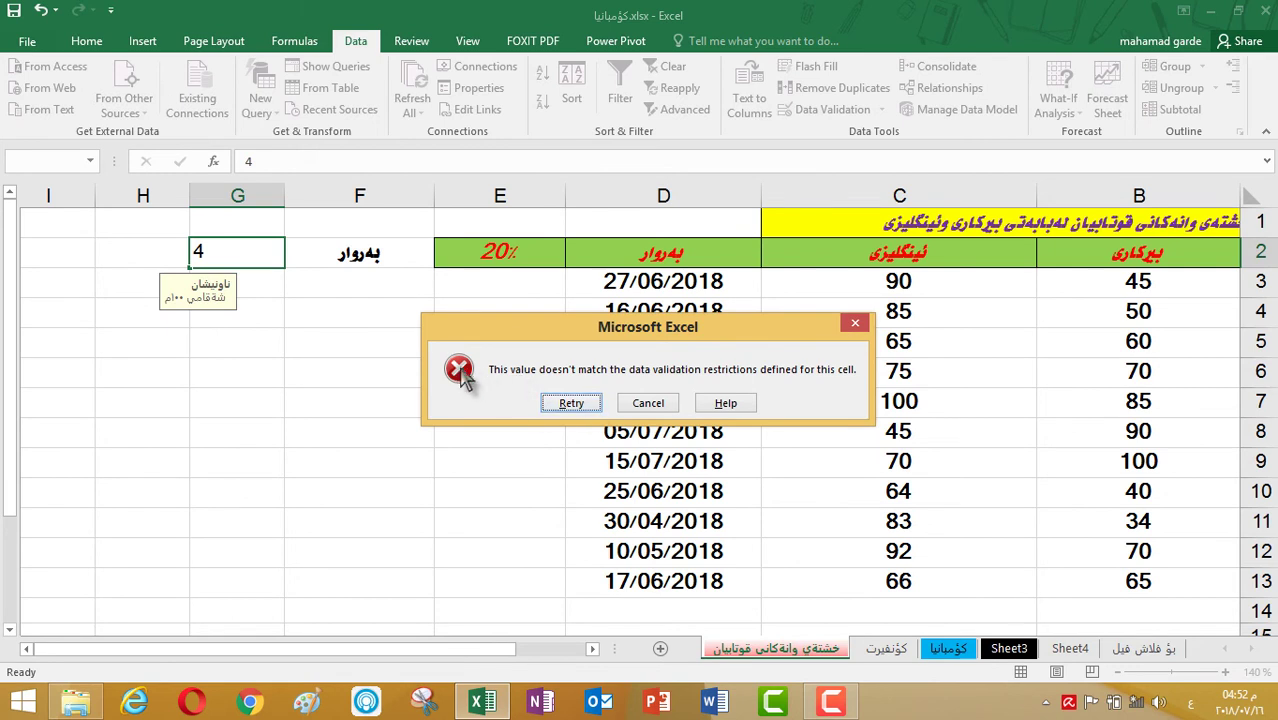
left_click(576, 404)
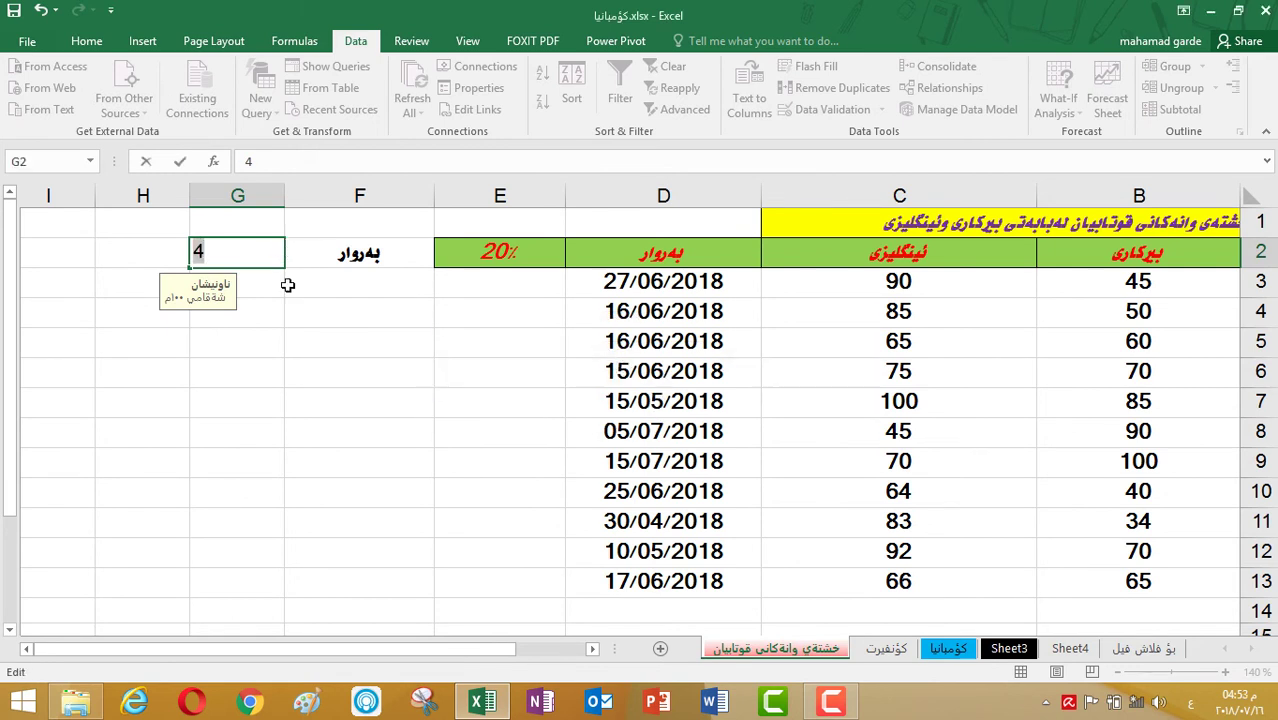
type("5")
key("Return")
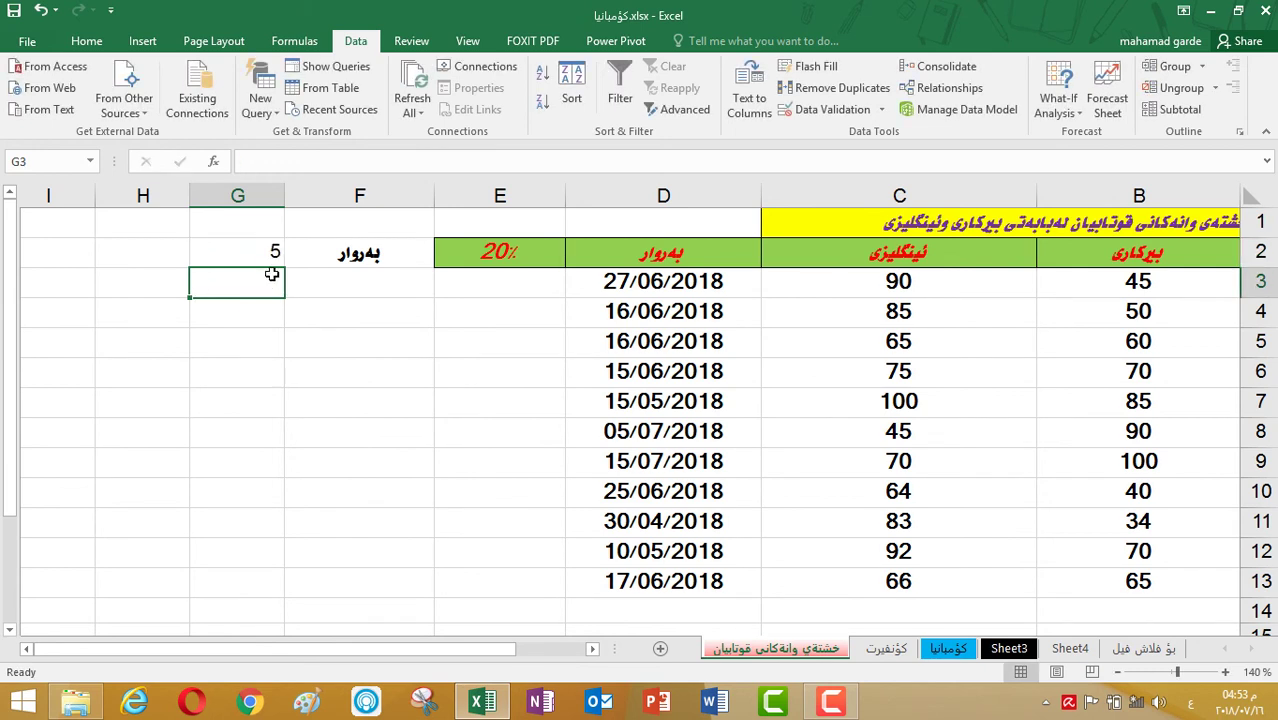
left_click(271, 251)
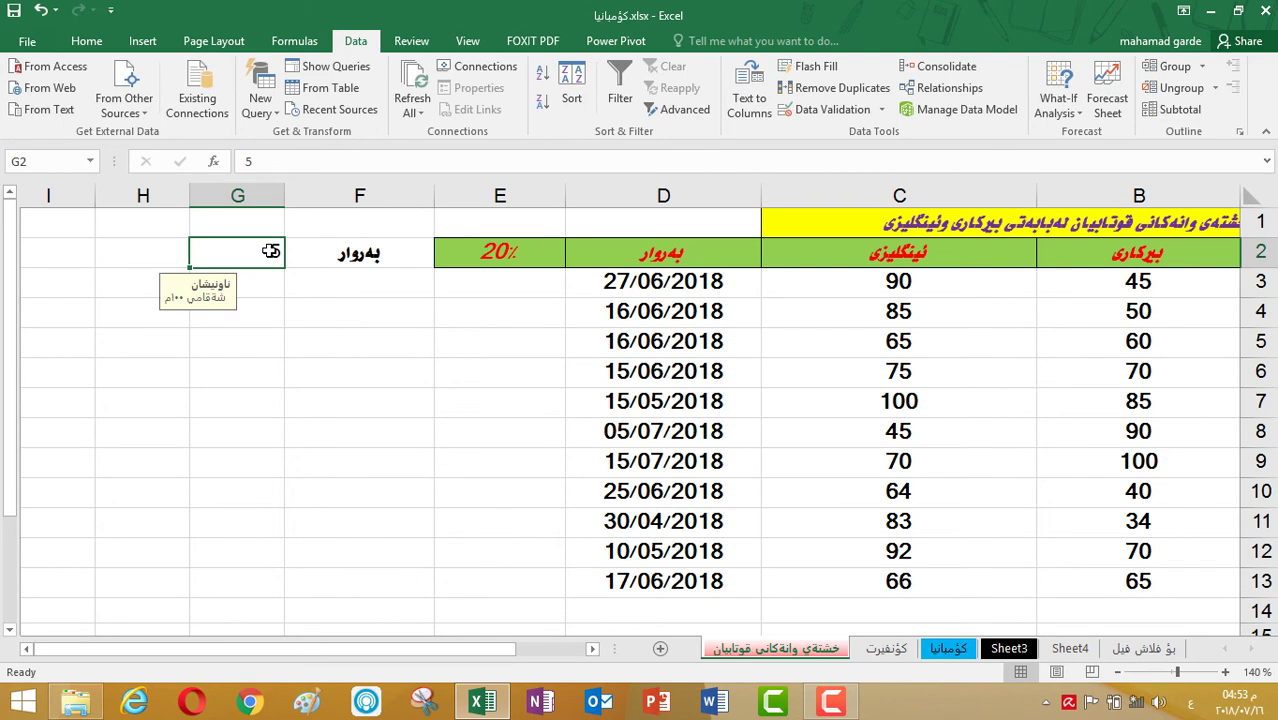
key("BackSpace")
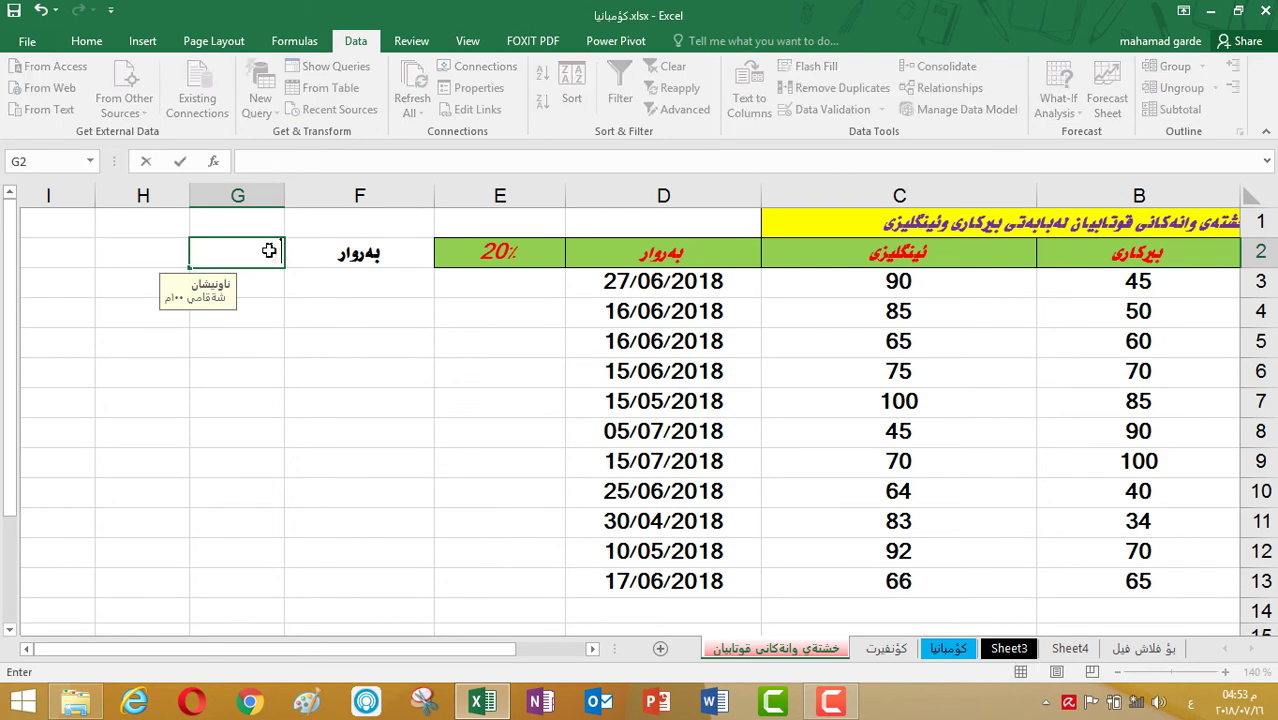
key("Return")
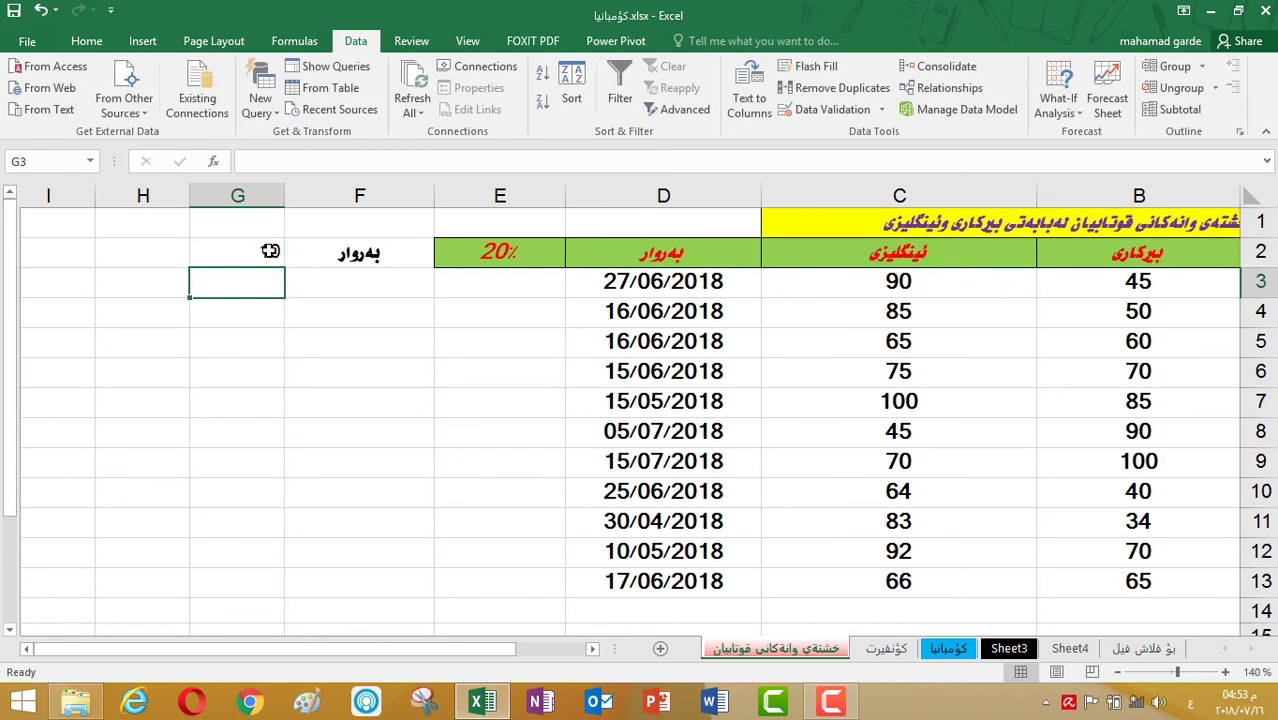
Step: Test the whole-number rule in G2 by trying to enter 4.5, and dismiss the alert
left_click(260, 256)
key("BackSpace")
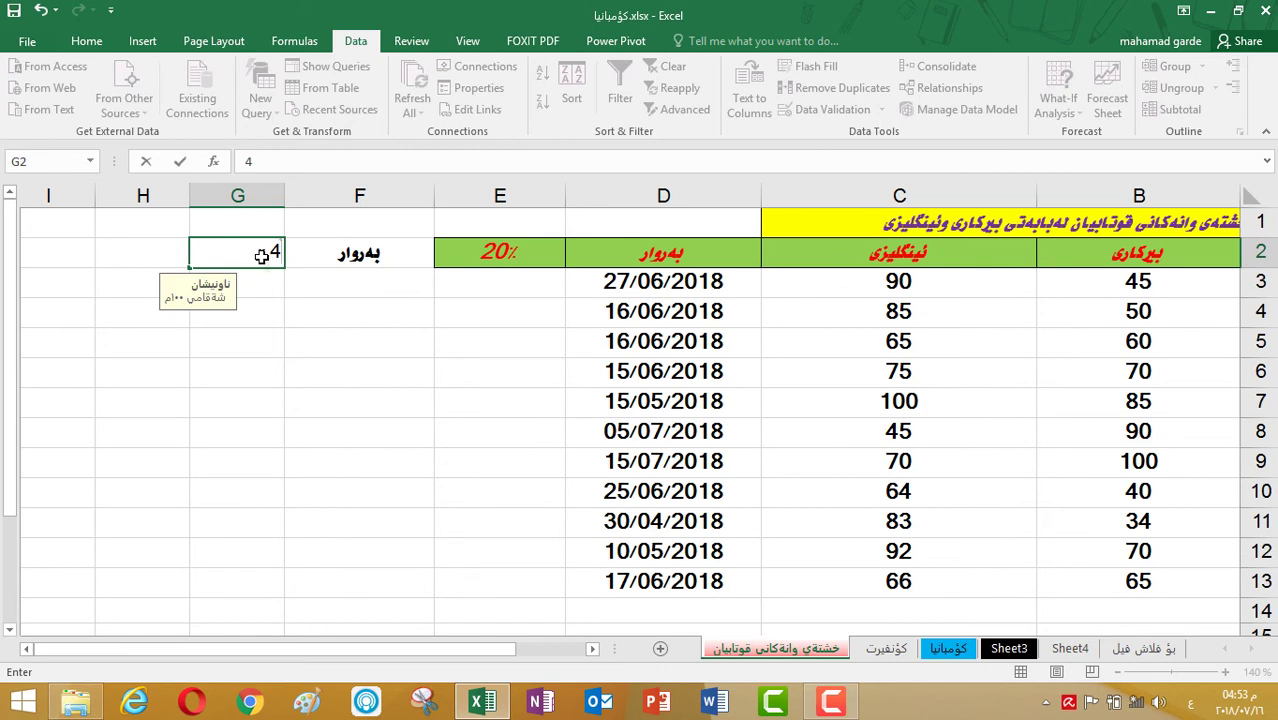
type("4.5")
key("Return")
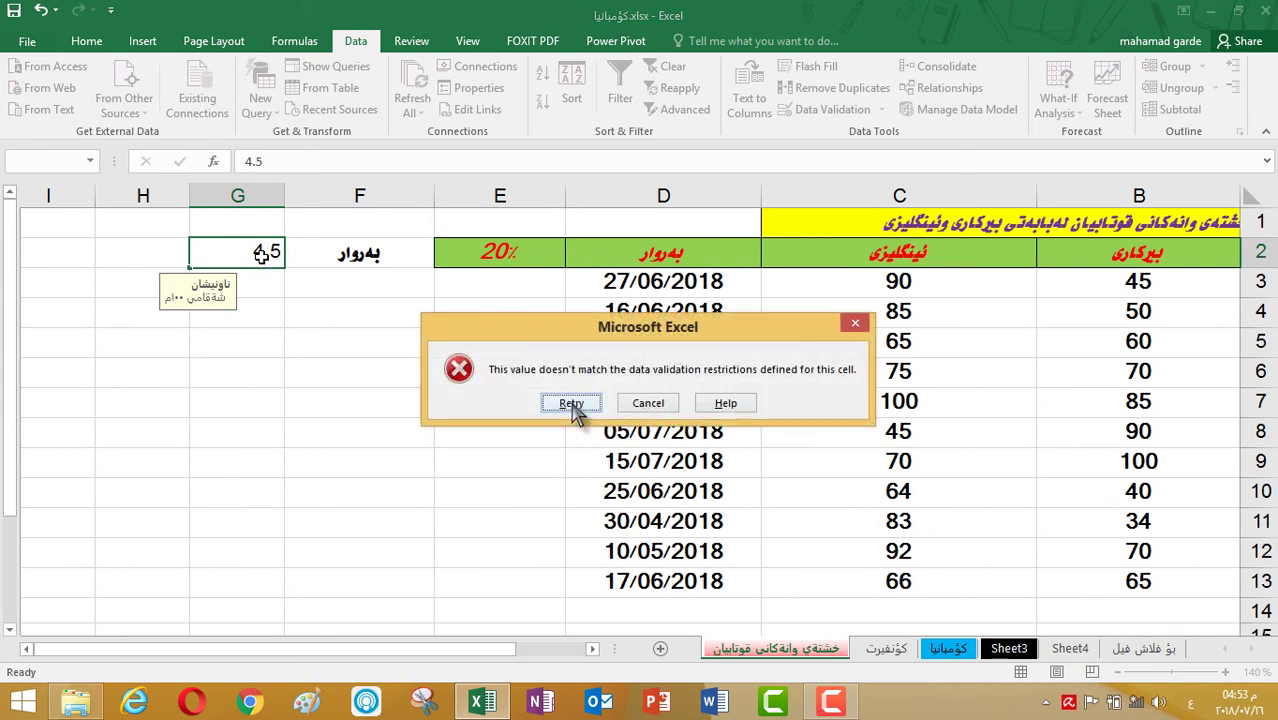
left_click(855, 323)
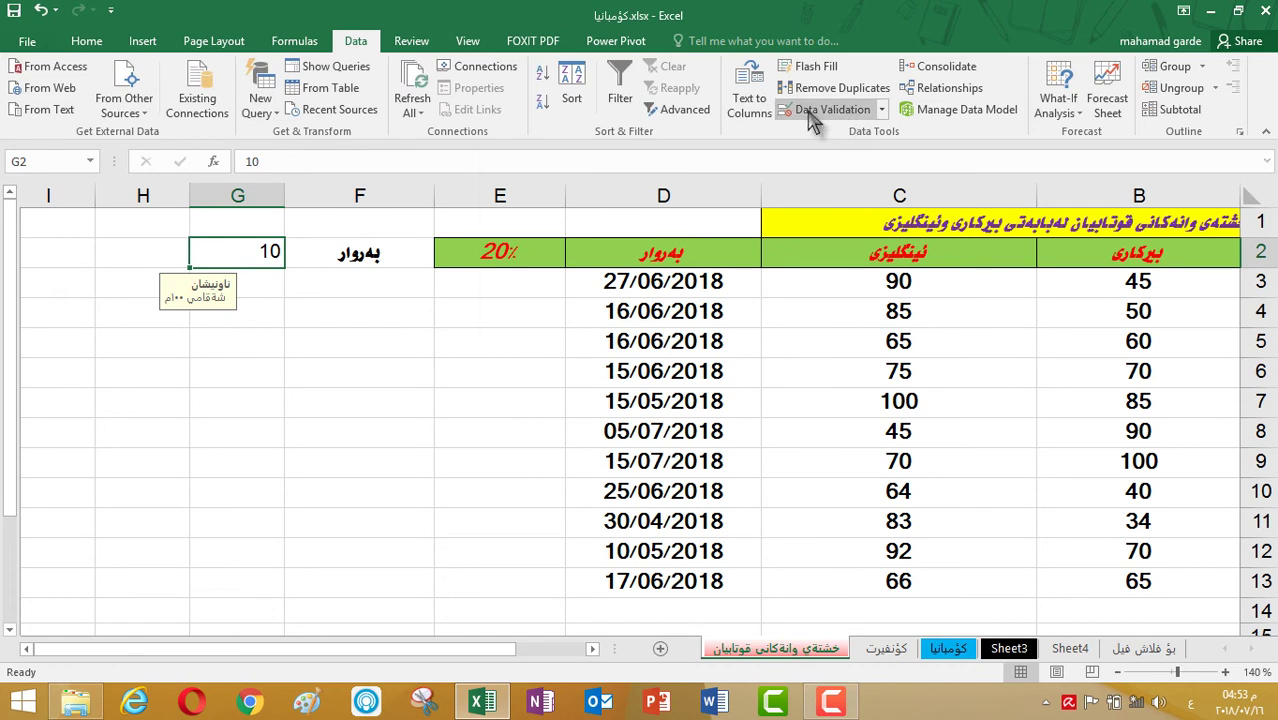
Step: Change the validation rule for G2 to allow decimal values, keeping the range between 5 and 10
left_click(815, 110)
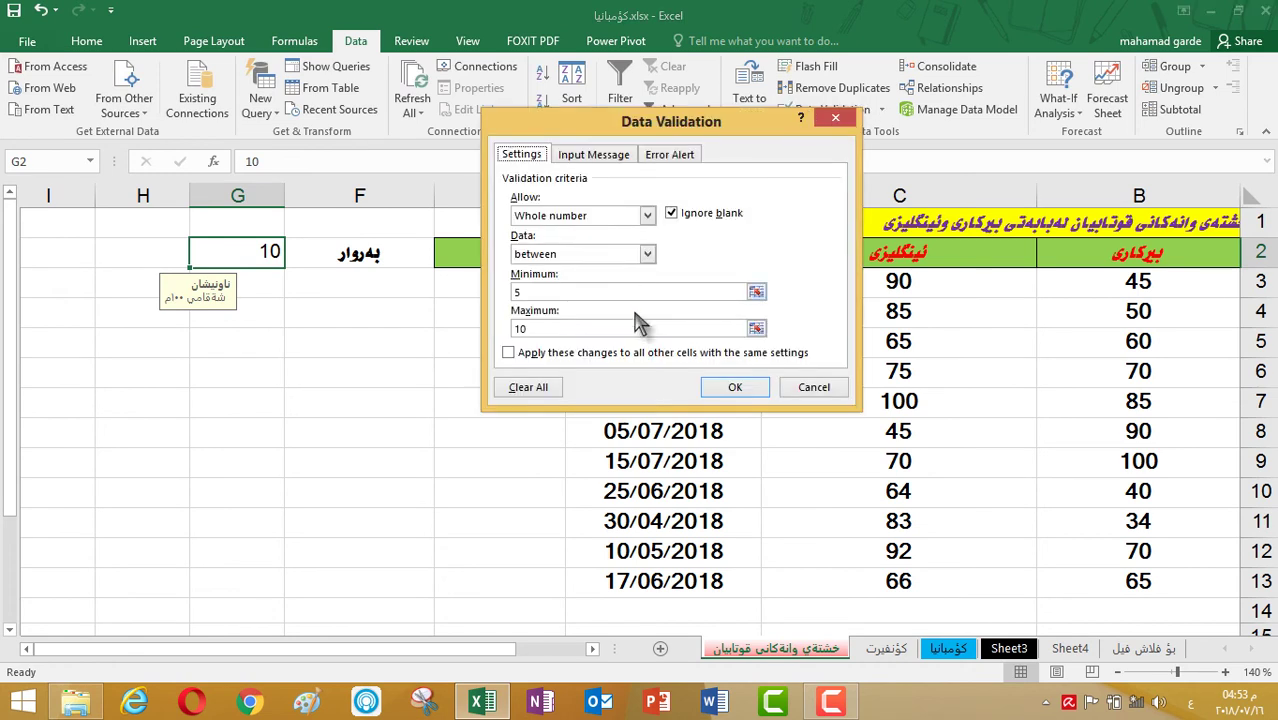
left_click(649, 215)
left_click(572, 258)
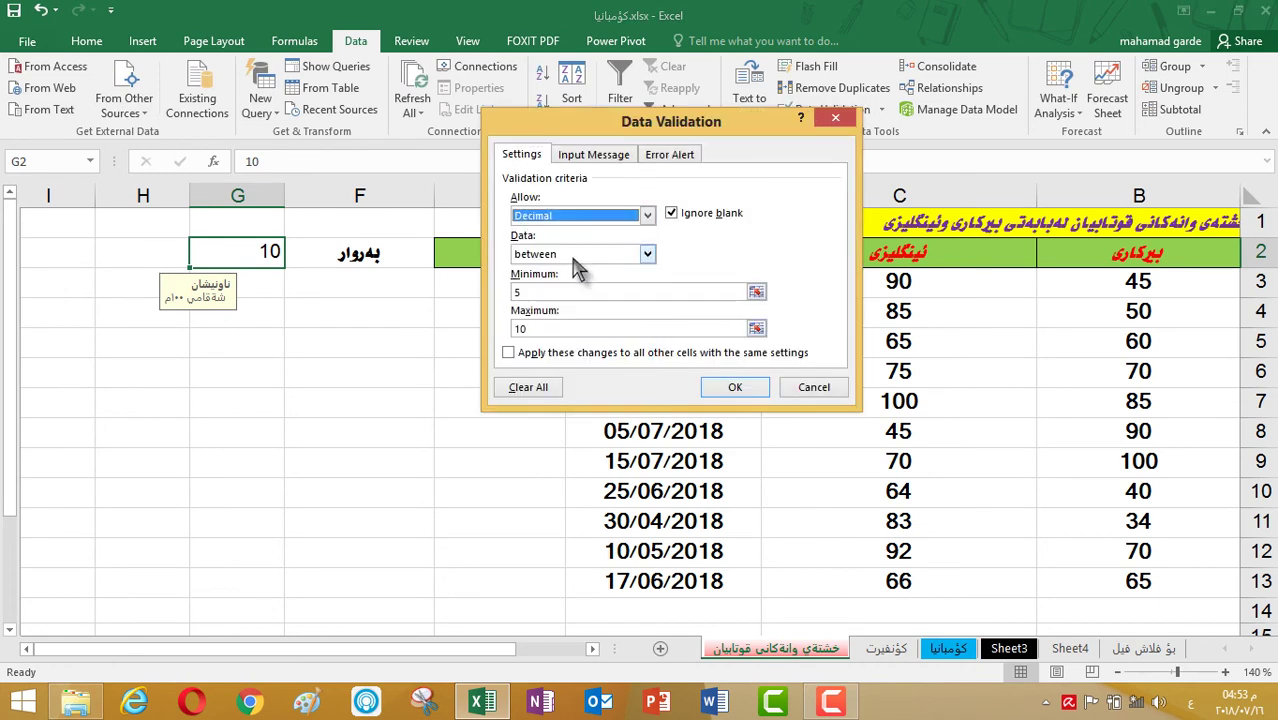
left_click(745, 394)
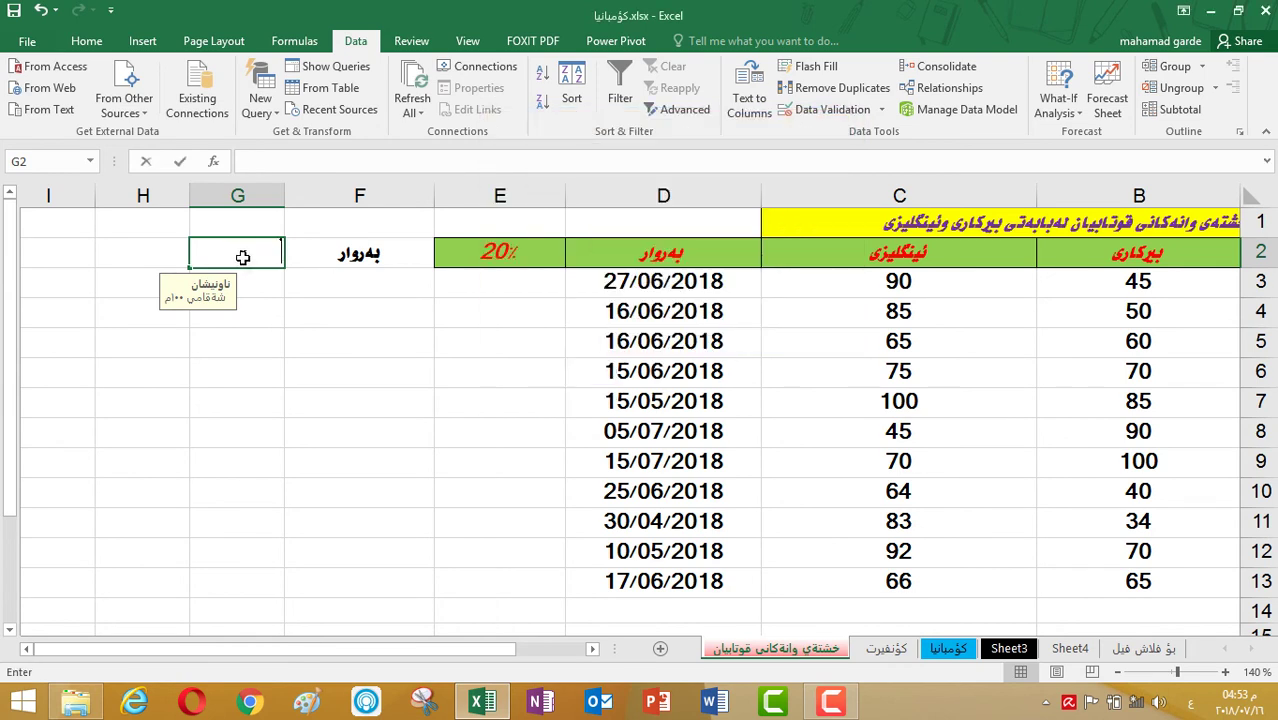
Step: Test the decimal rule in G2 by trying to enter 4.5 repeatedly, and cancel the entry
key("BackSpace")
type("4ز")
key("BackSpace")
type(".5")
key("Return")
left_click(571, 403)
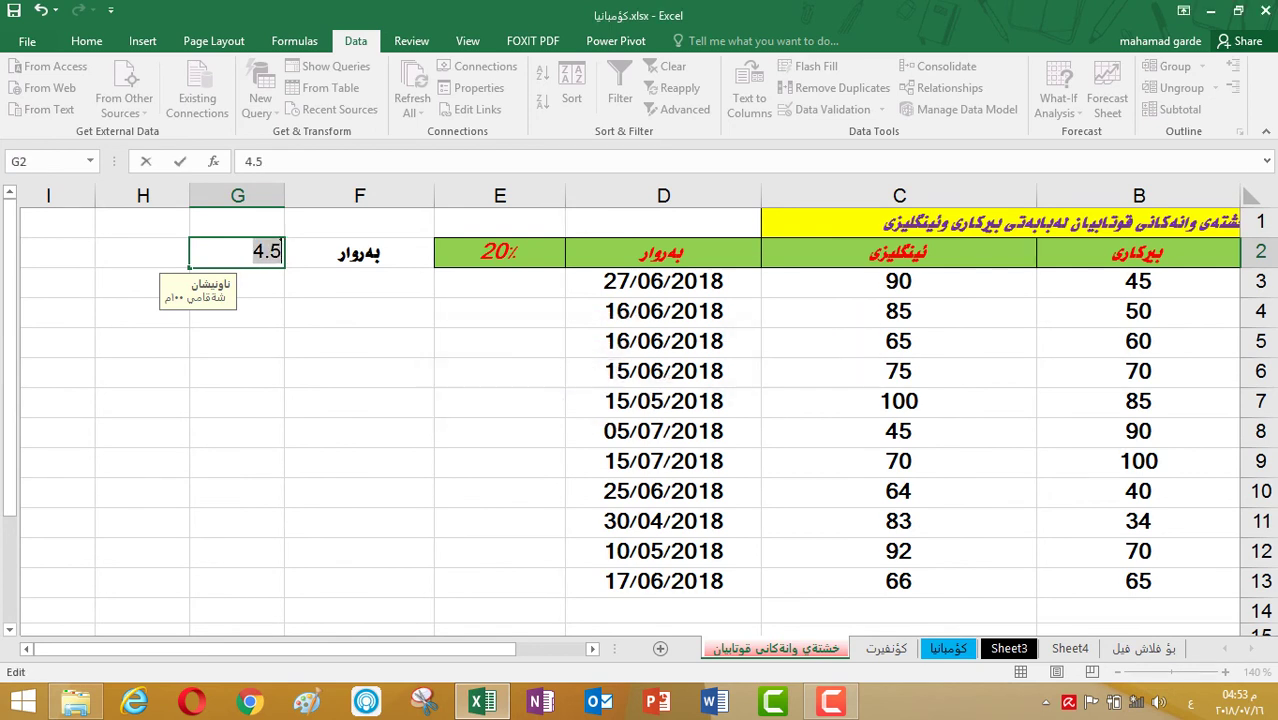
key("BackSpace")
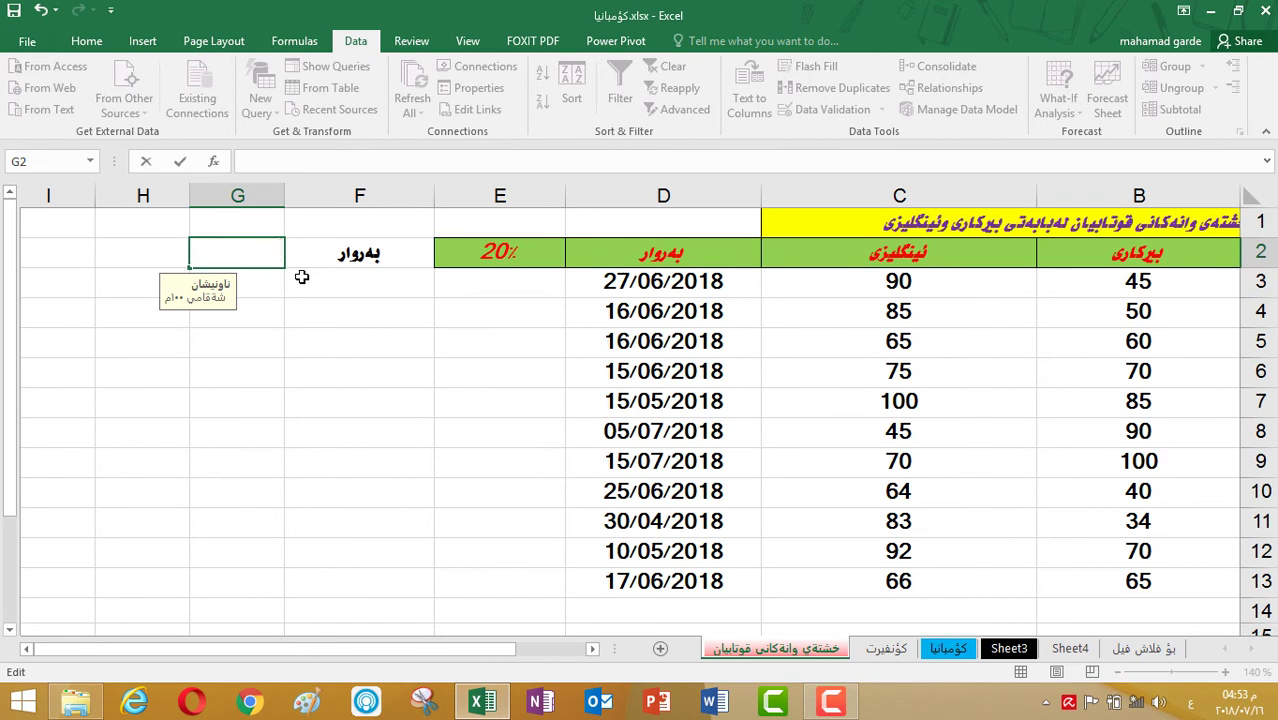
type("4.5")
key("Return")
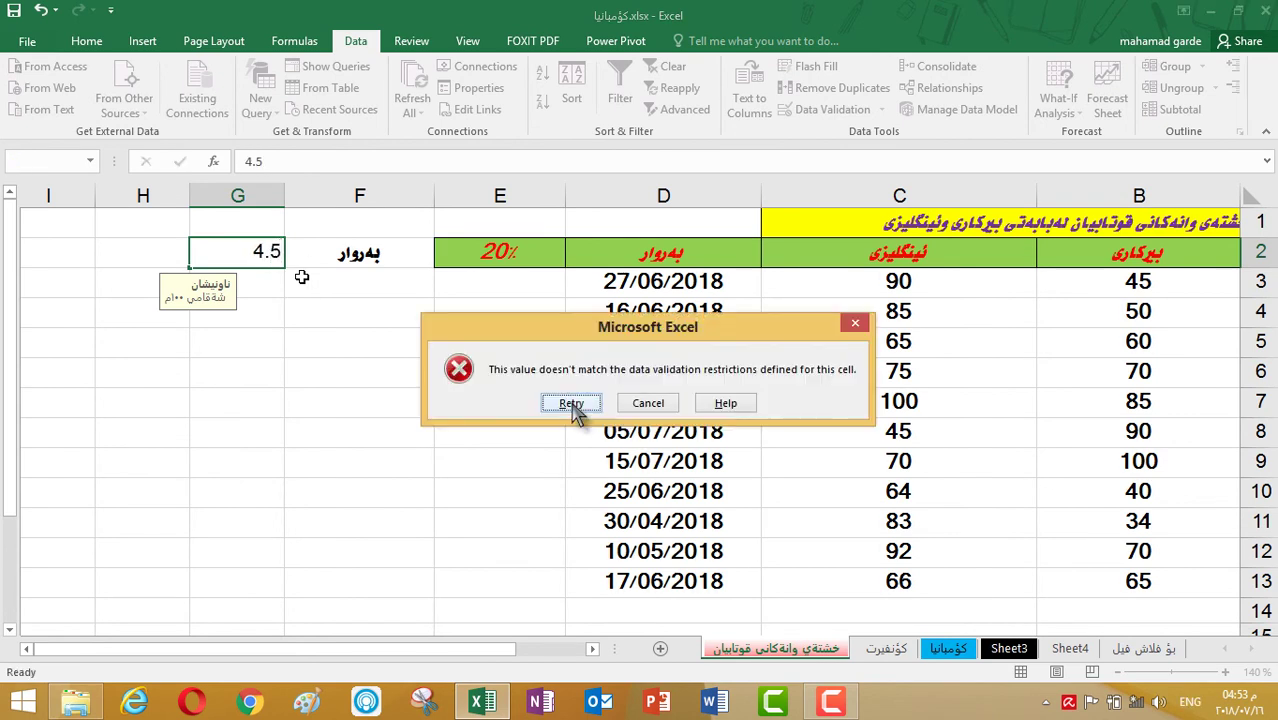
key("Return")
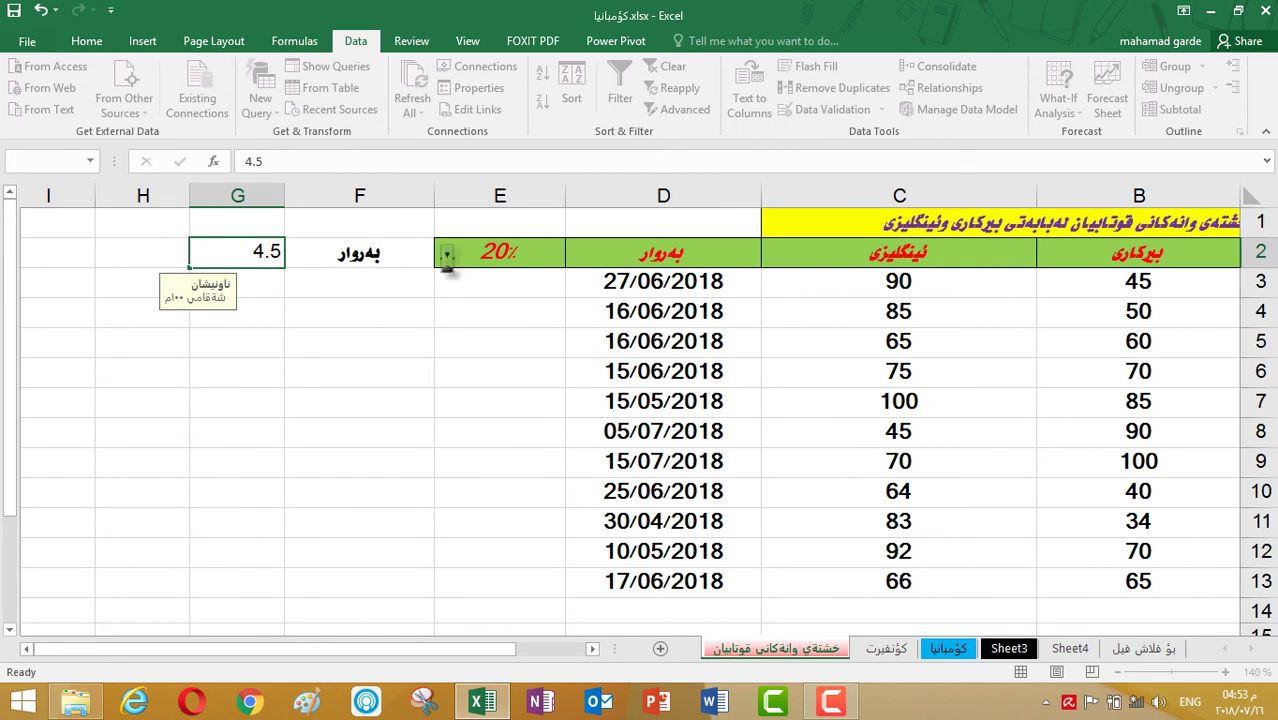
left_click(390, 403)
left_click(648, 404)
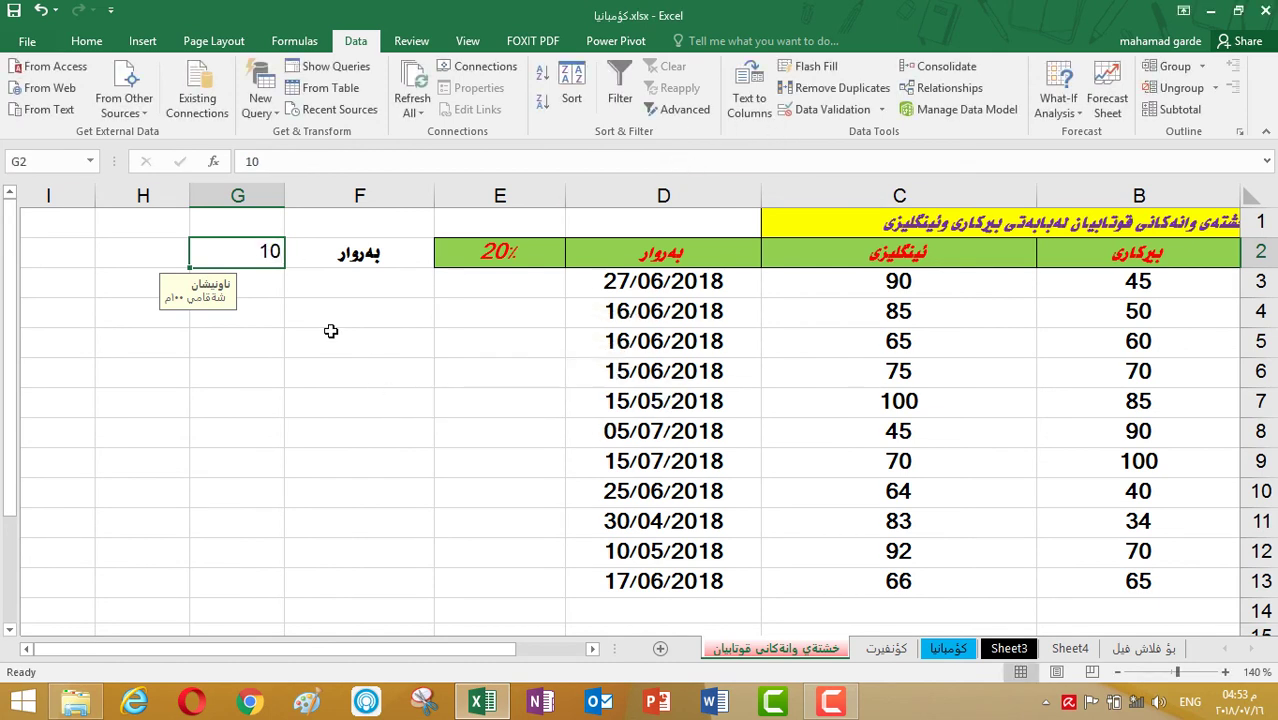
Step: Review the validation criteria, input message and error alert settings for G2 without changing them
left_click(815, 111)
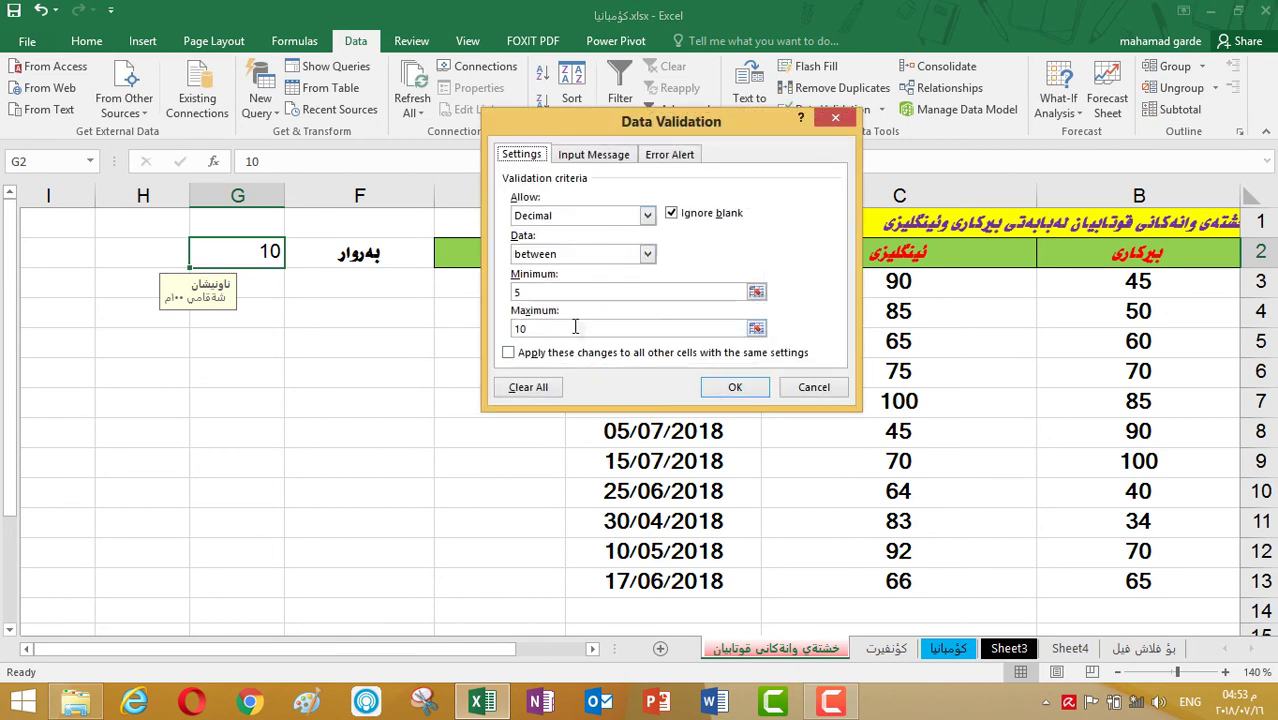
left_click(597, 156)
left_click(674, 155)
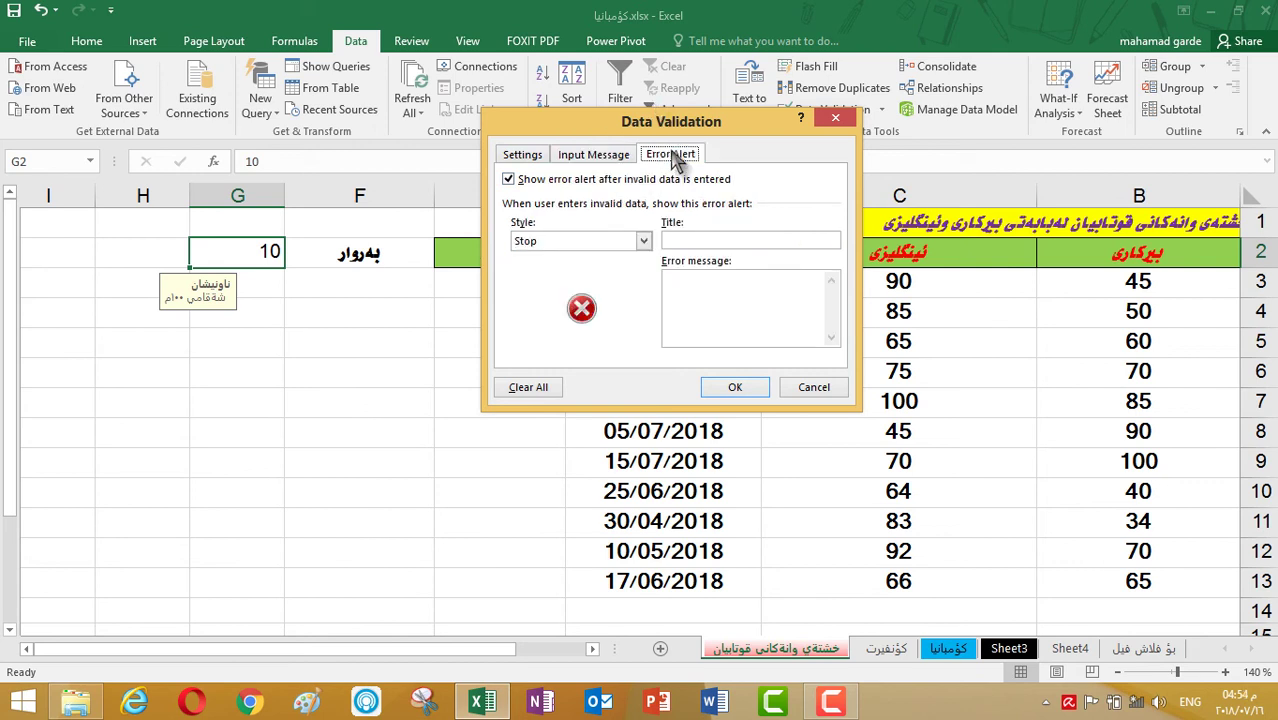
left_click(522, 156)
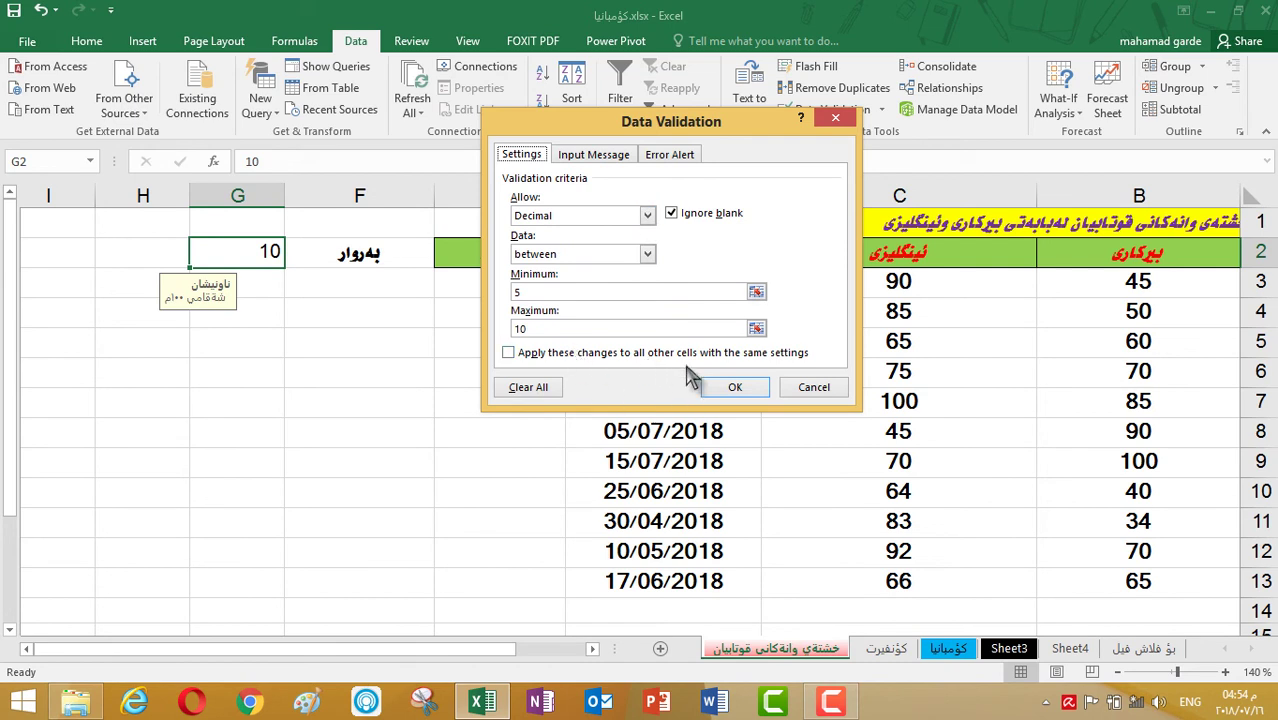
left_click(740, 392)
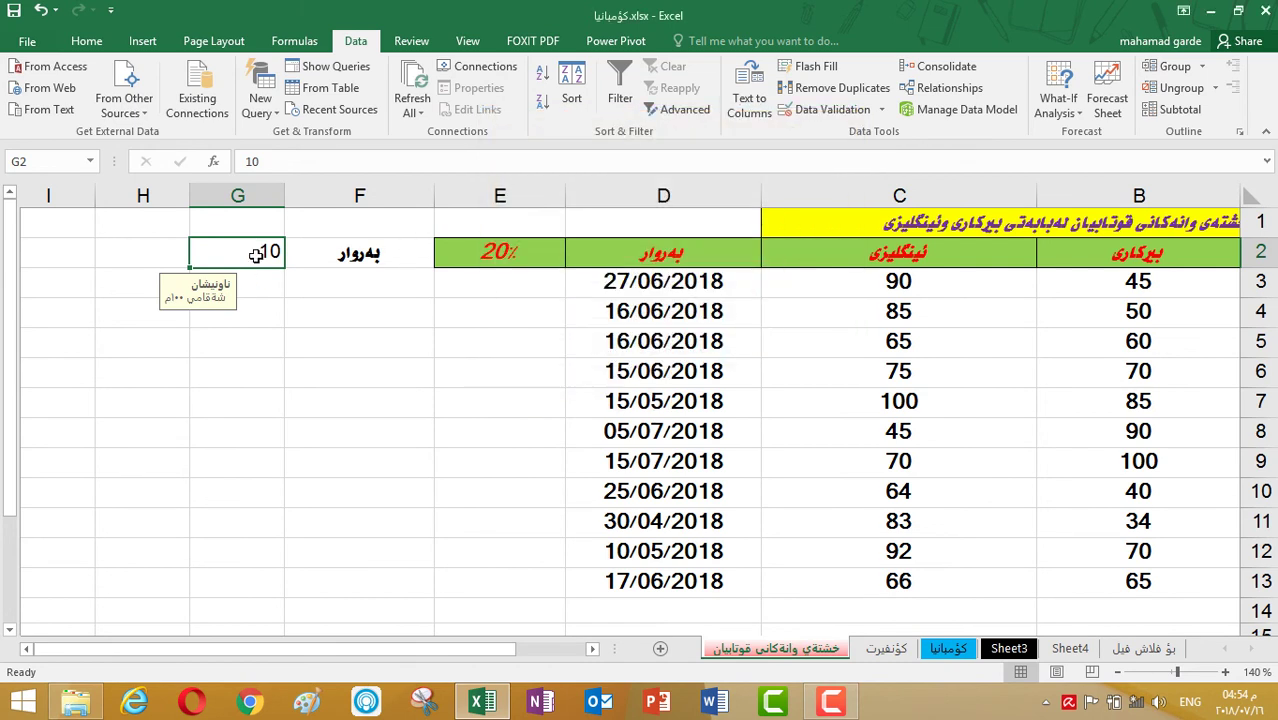
Step: Replace the value in G2 with 5.6 to test the decimal rule
key("BackSpace")
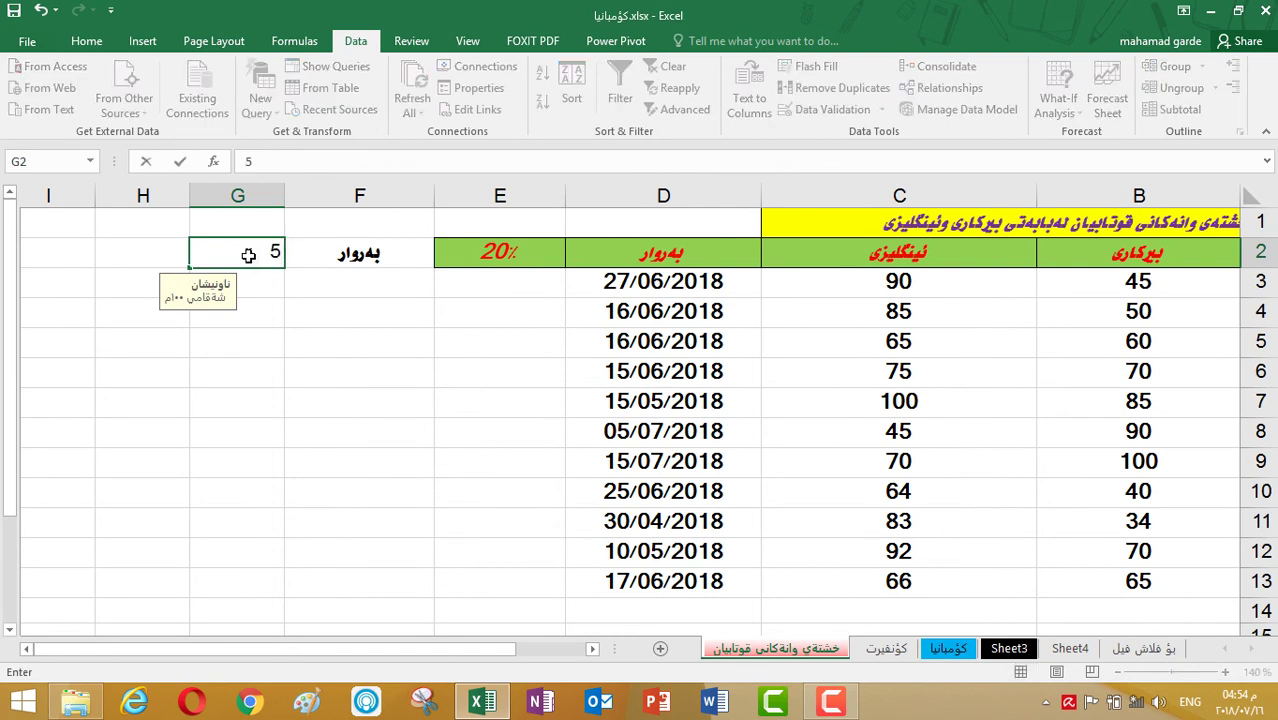
type("5.6")
key("Return")
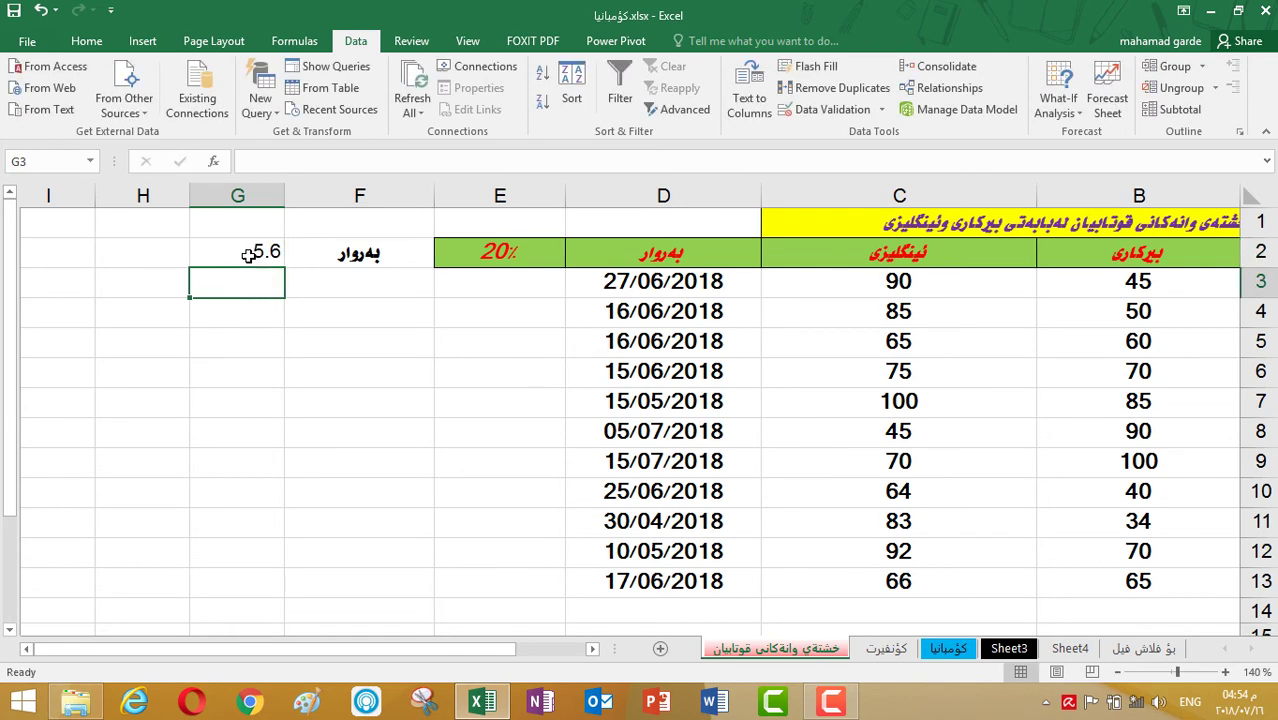
Step: Enter 5.7 in G3, where no validation rule is set, and erase the cell's contents again
type("5.7")
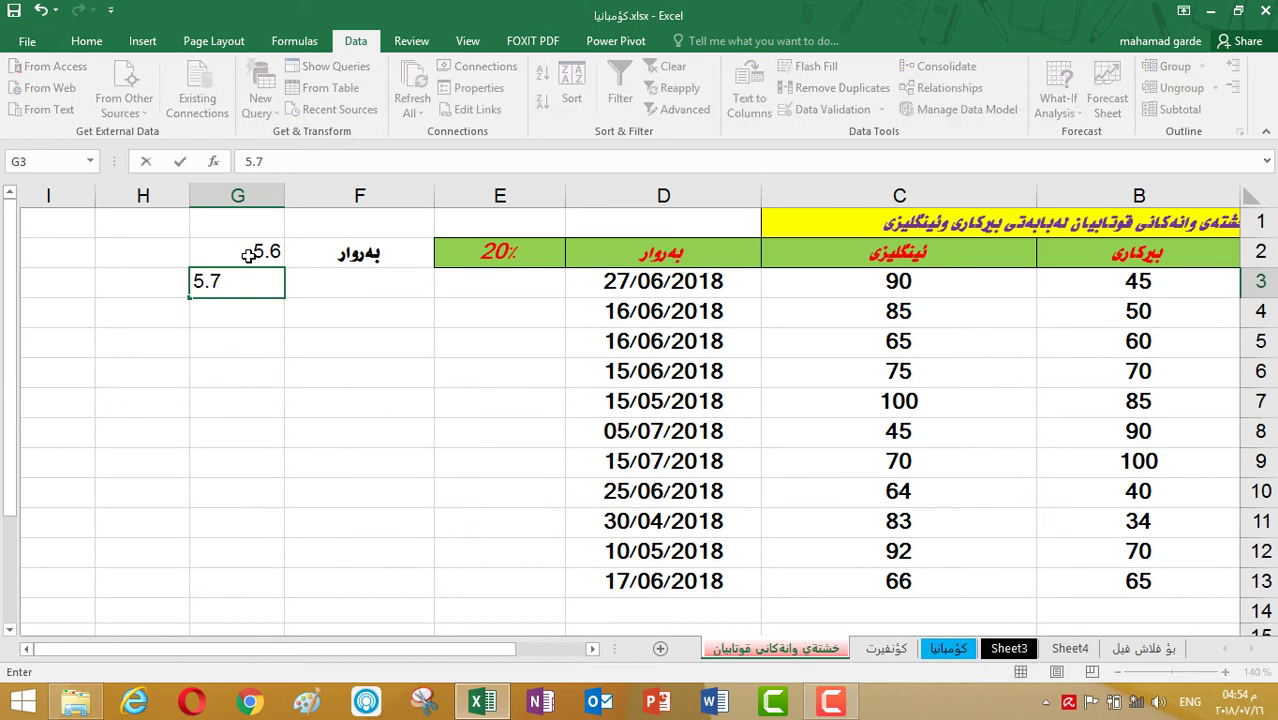
key("Return")
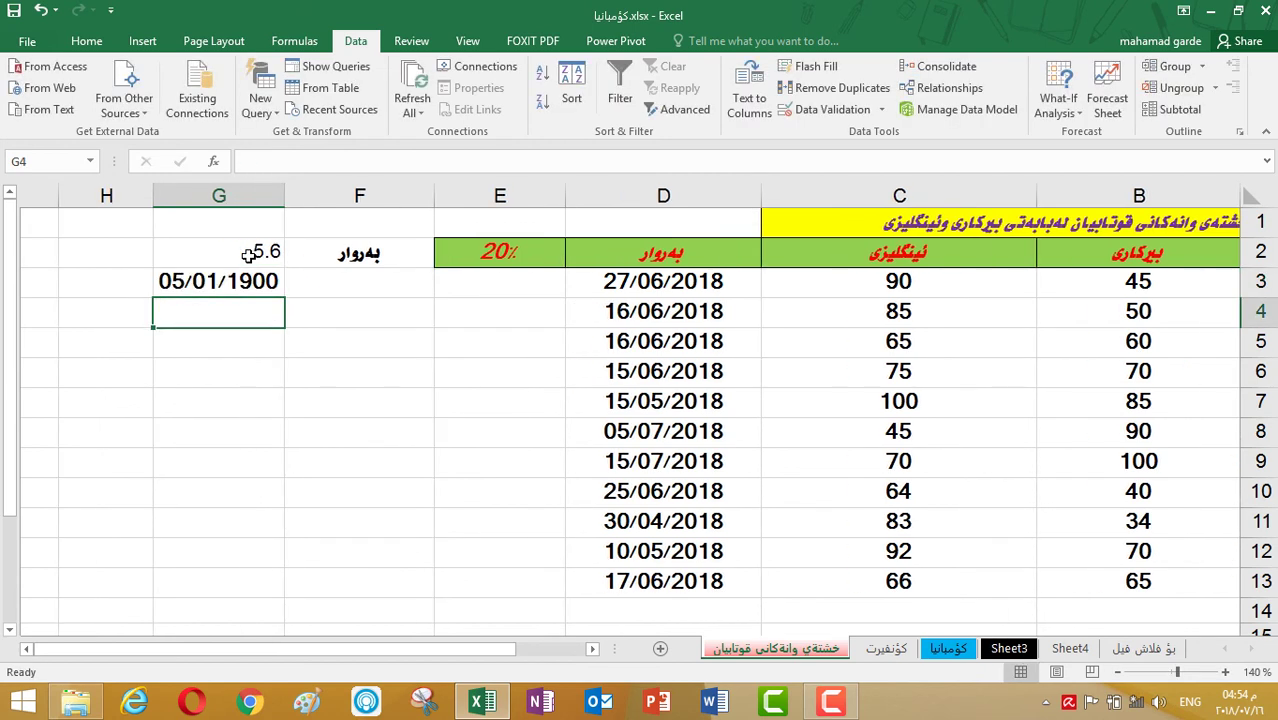
left_click(242, 283)
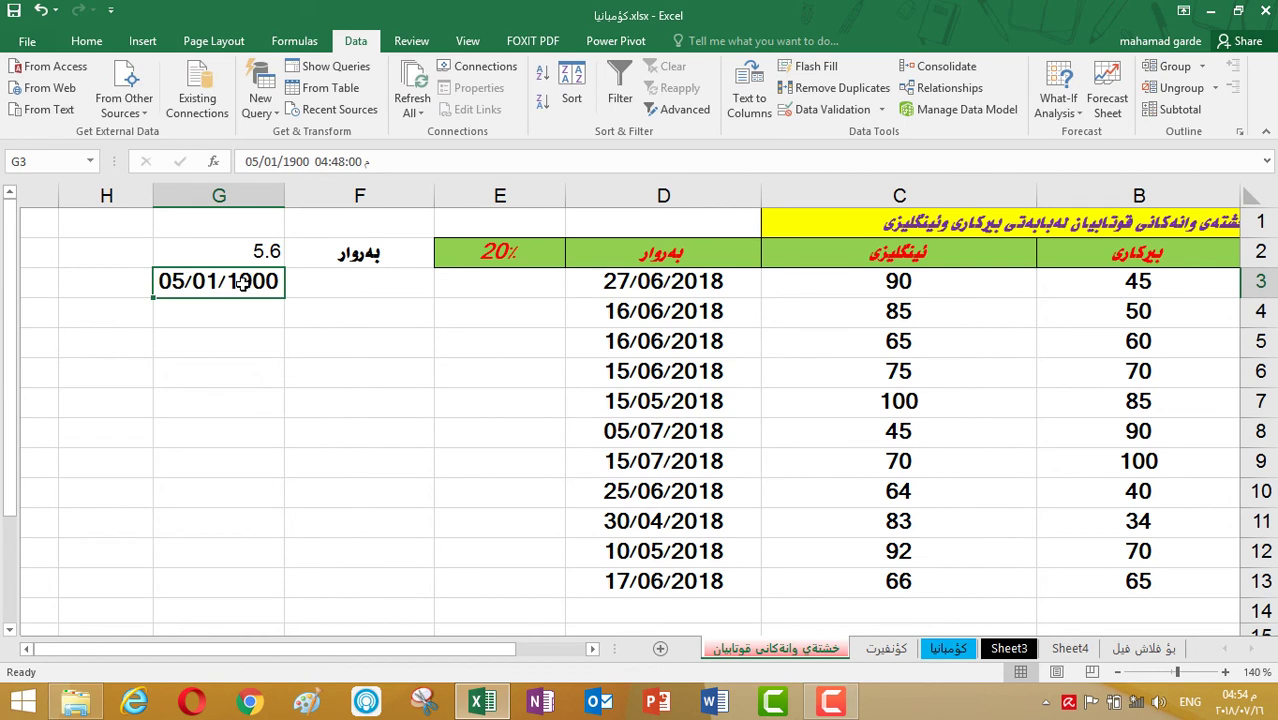
key("F2")
key("BackSpace")
key("BackSpace")
key("BackSpace")
key("BackSpace")
key("BackSpace")
key("BackSpace")
key("BackSpace")
key("BackSpace")
key("BackSpace")
key("BackSpace")
key("BackSpace")
key("BackSpace")
key("BackSpace")
key("BackSpace")
key("BackSpace")
key("BackSpace")
key("BackSpace")
key("BackSpace")
key("BackSpace")
key("BackSpace")
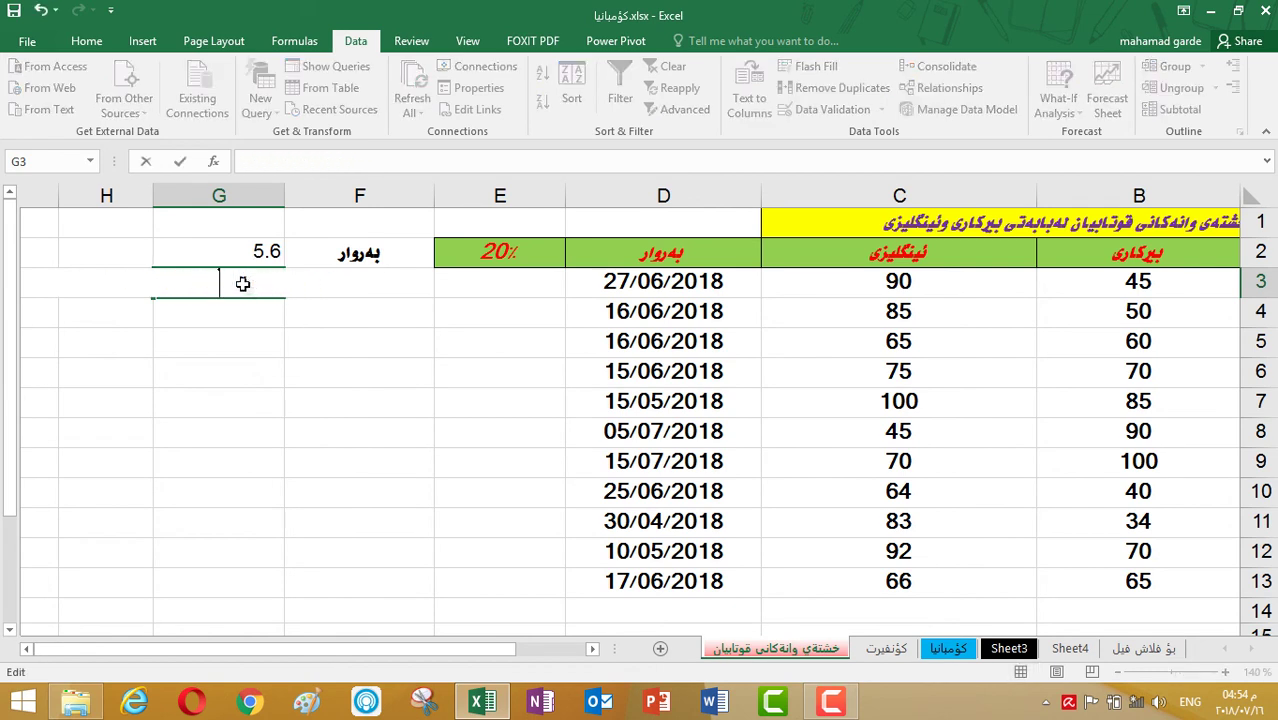
Step: Fill G2 with its validation rule down to G6, and change G3 to 5.7 and G4 to 7.8
left_click(225, 252)
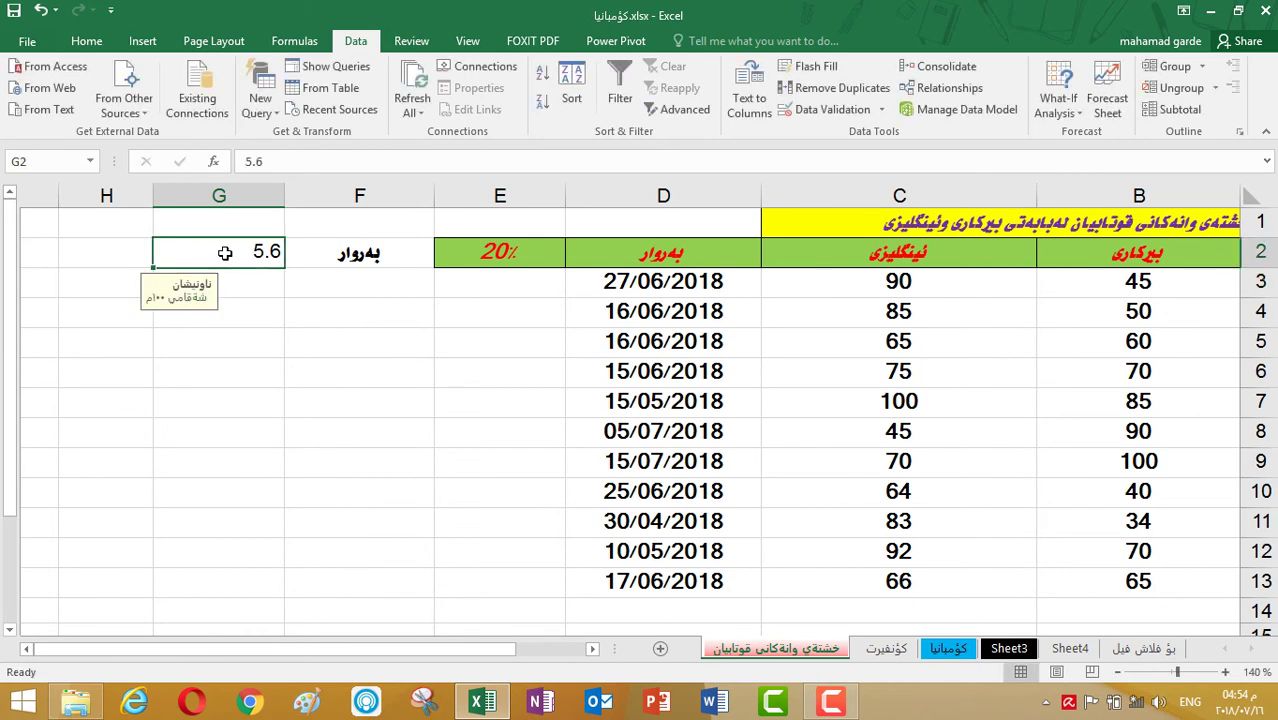
left_click_drag(152, 270, 157, 385)
left_click(242, 289)
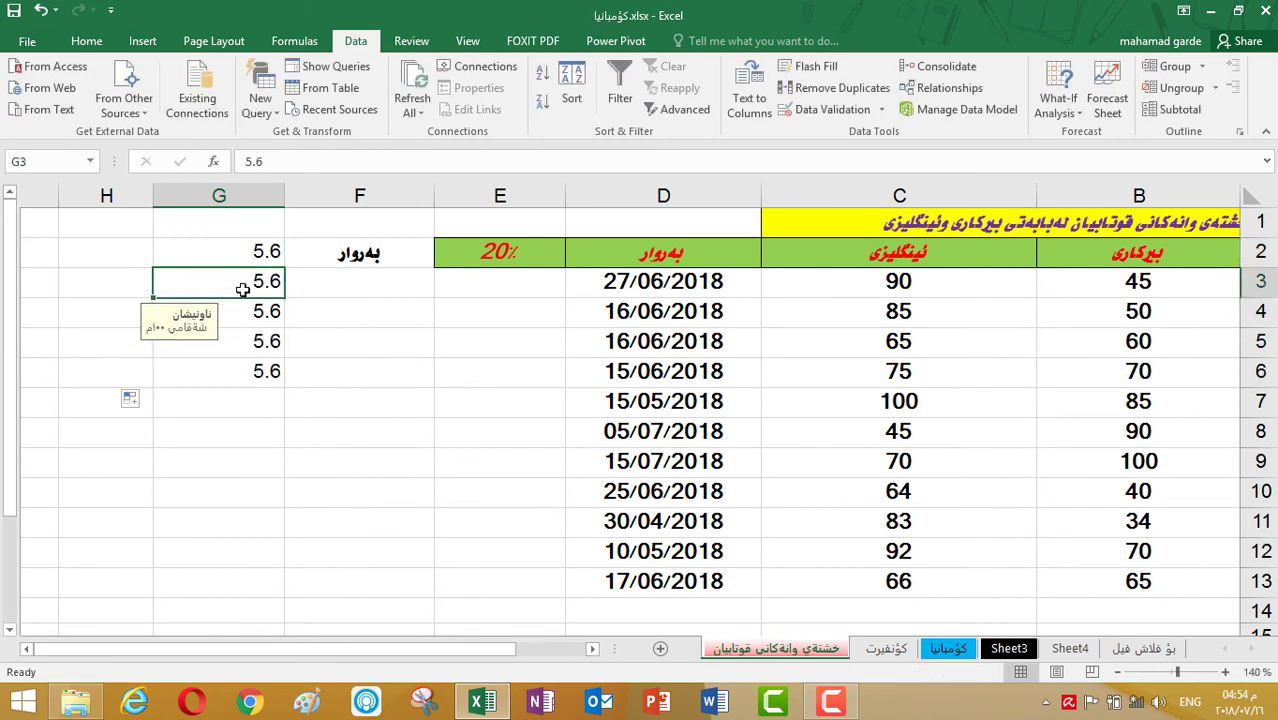
key("BackSpace")
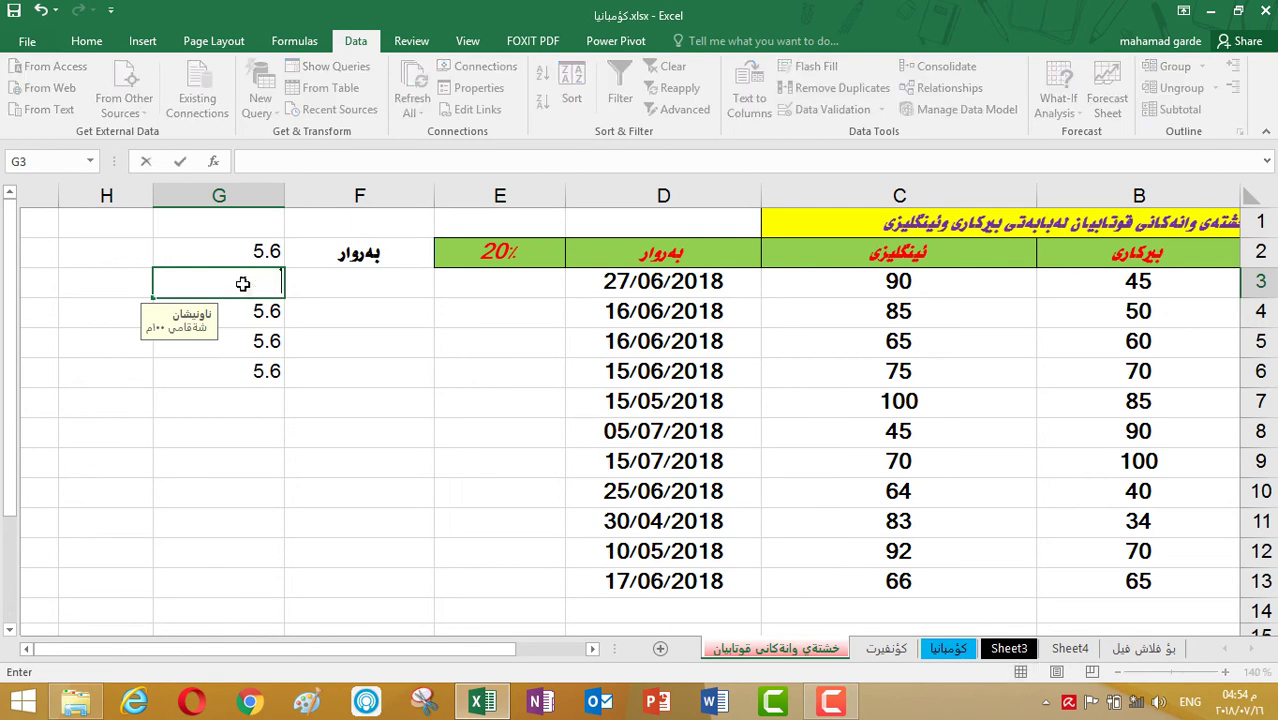
type("5")
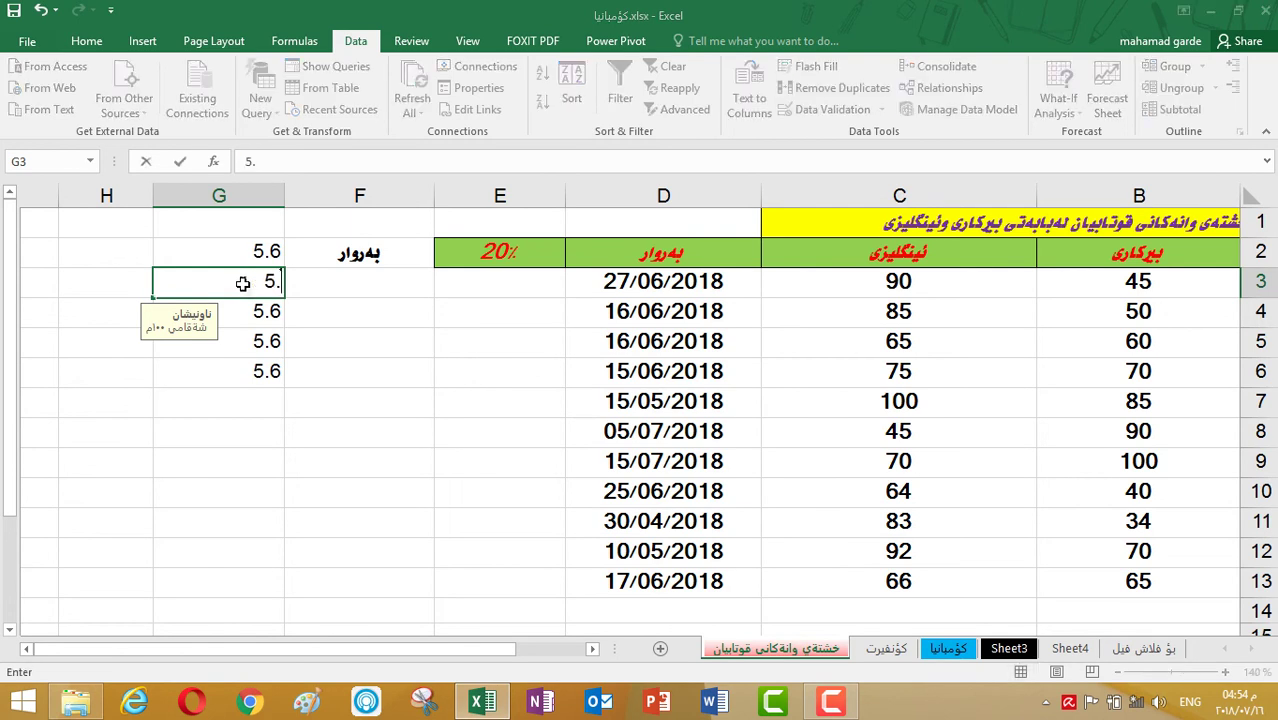
type(".7")
key("Return")
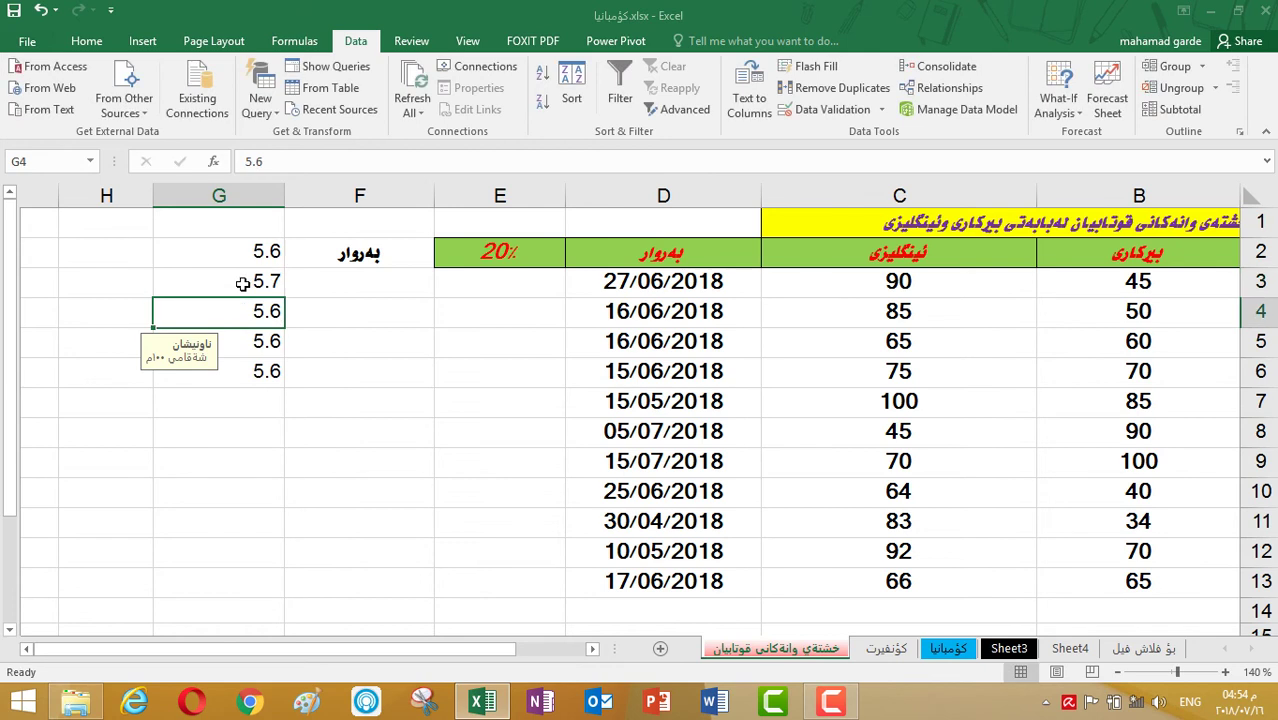
type("5")
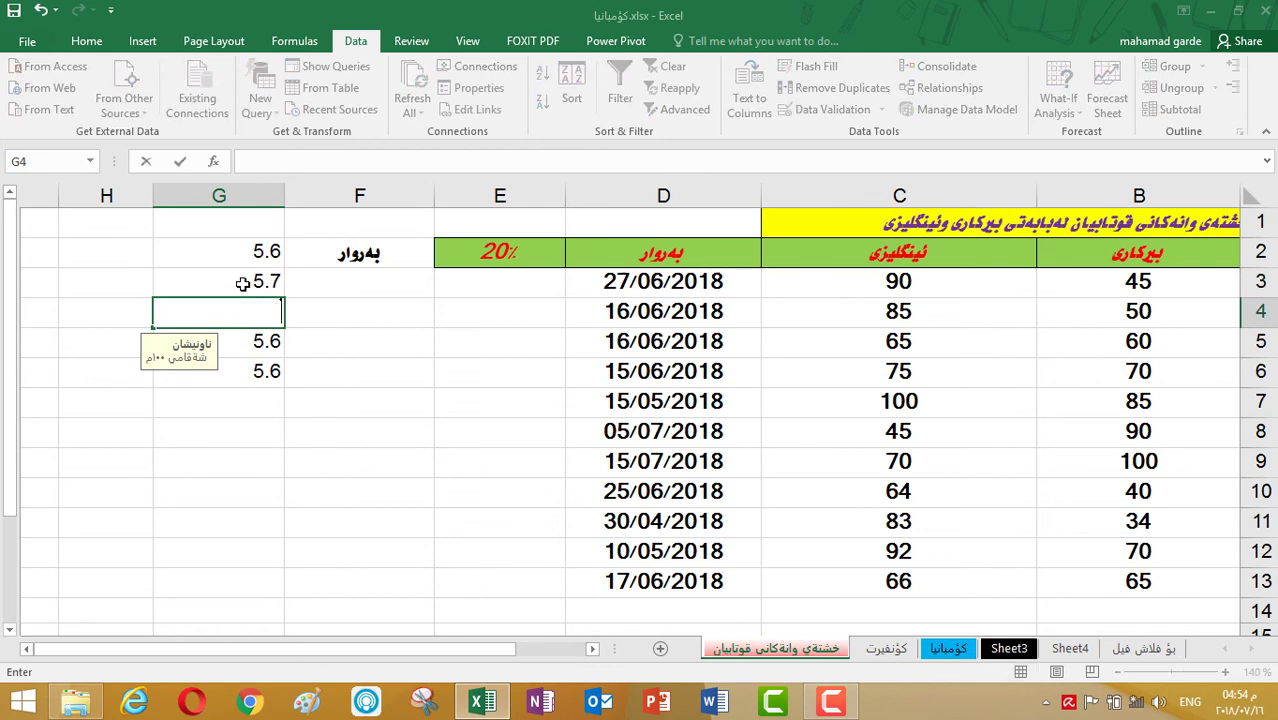
type(".8")
key("Return")
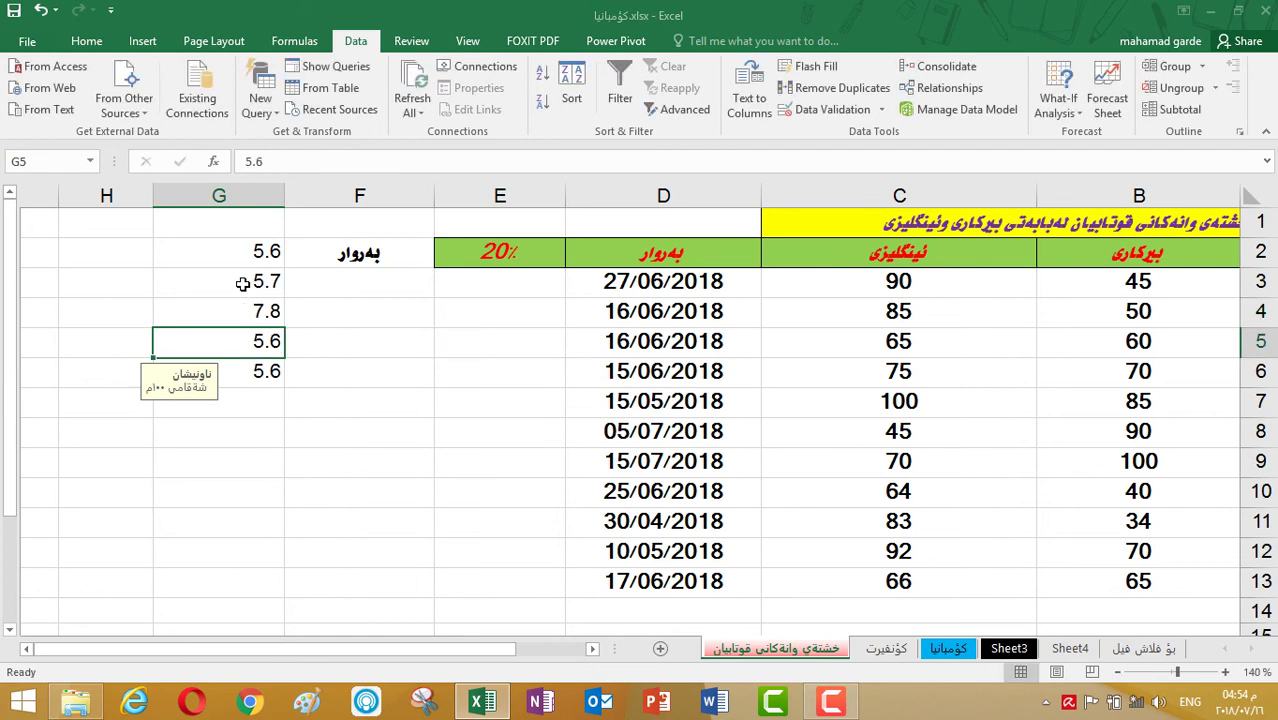
Step: Clear G2 and open the data validation settings for G3:G7, extending the existing rule to the whole selection
left_click_drag(242, 284, 242, 371)
key("BackSpace")
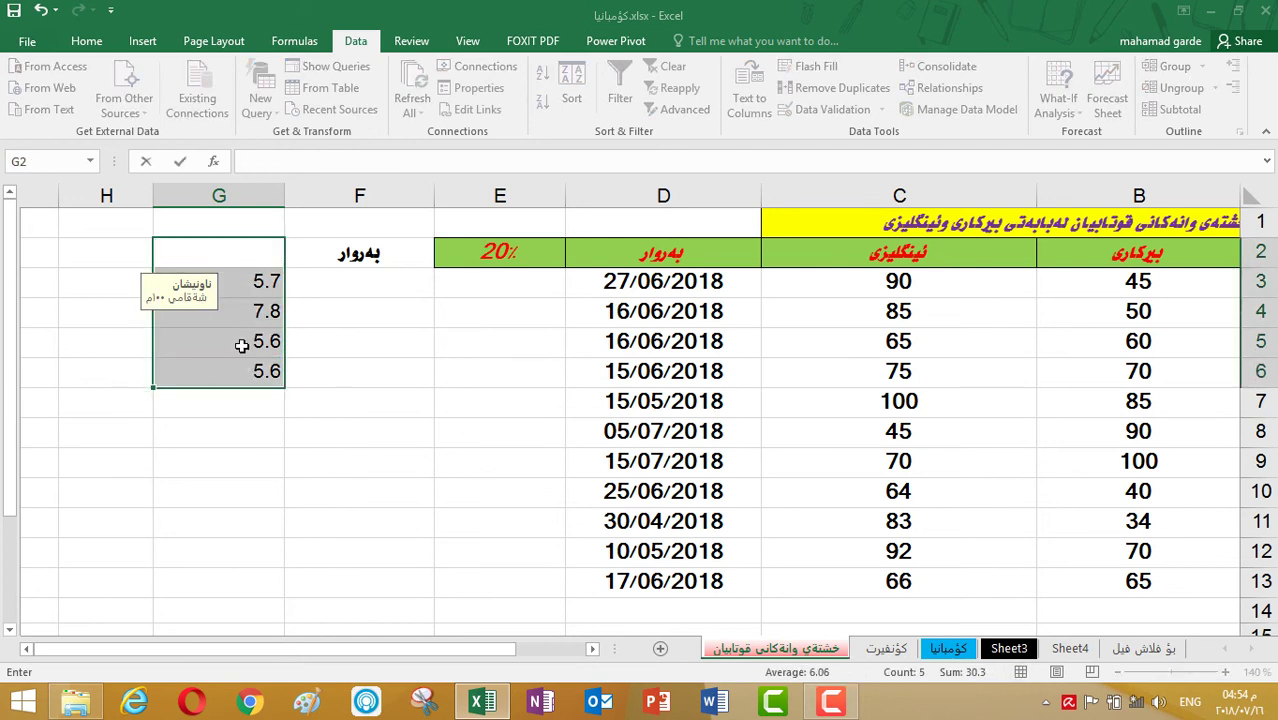
left_click(229, 290)
left_click_drag(229, 290, 229, 402)
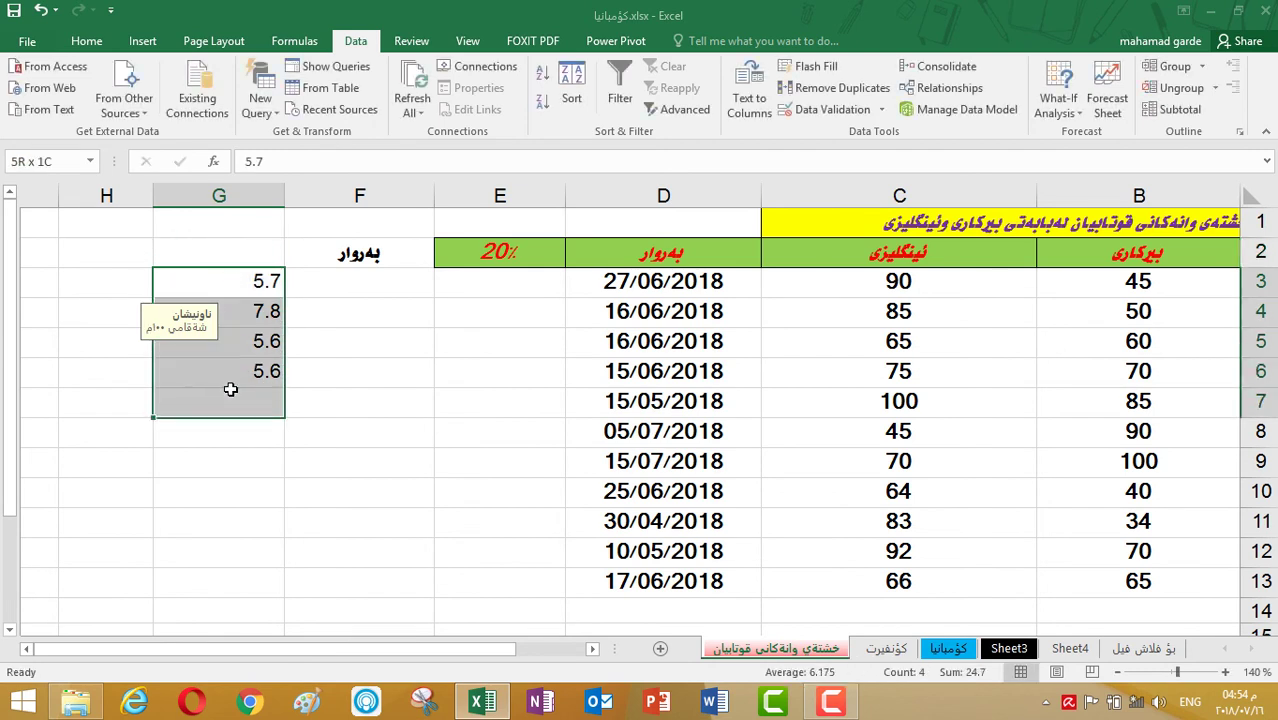
left_click(795, 109)
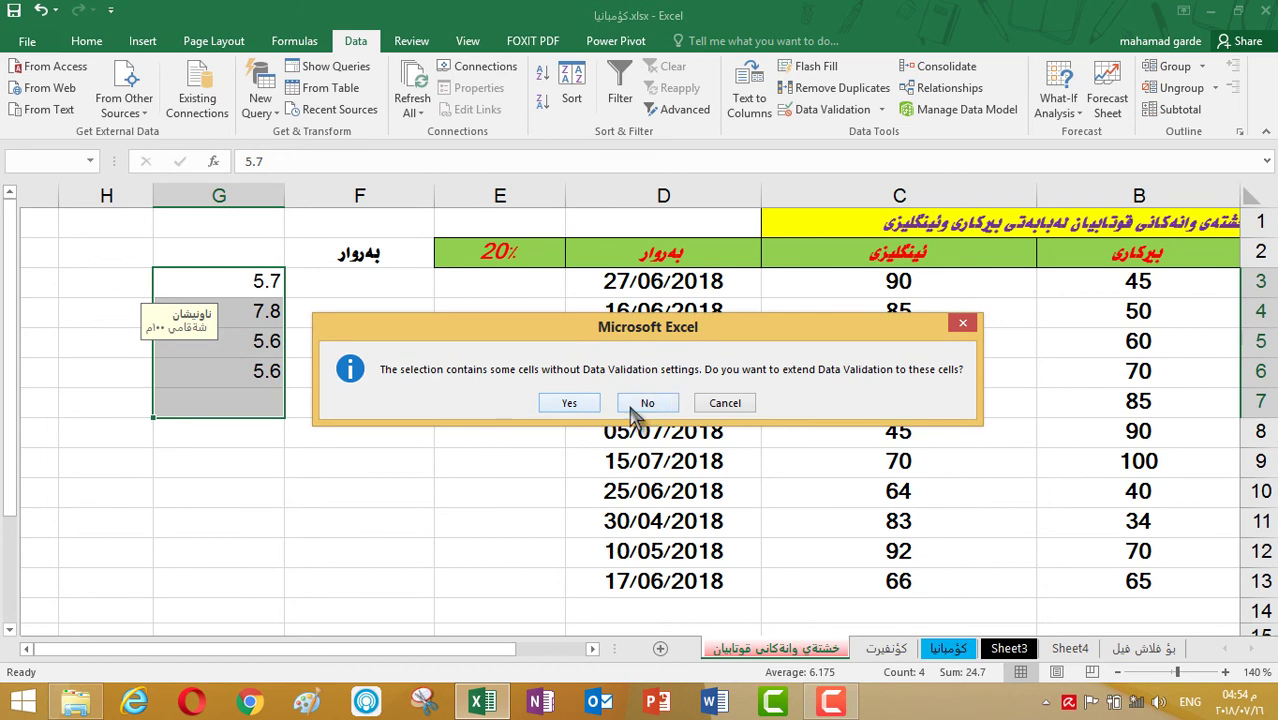
left_click(582, 408)
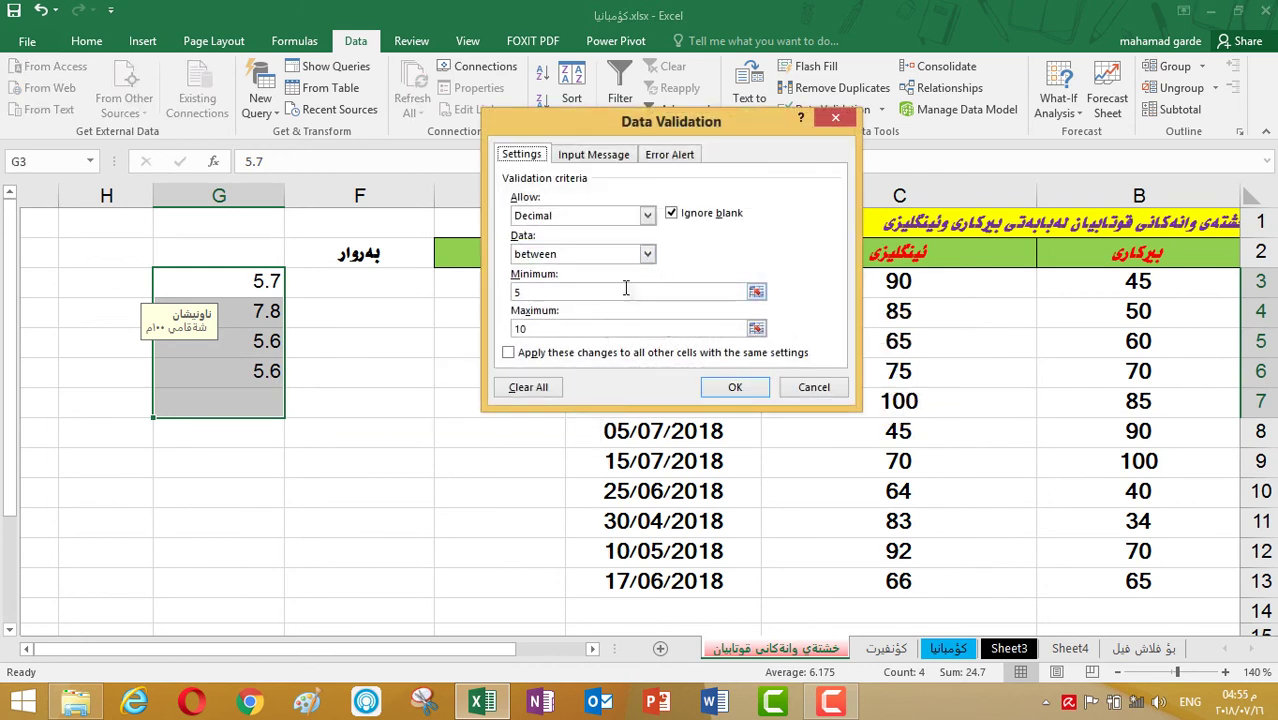
Step: Change the data validation of cells G3:G7 to allow whole numbers
left_click(645, 216)
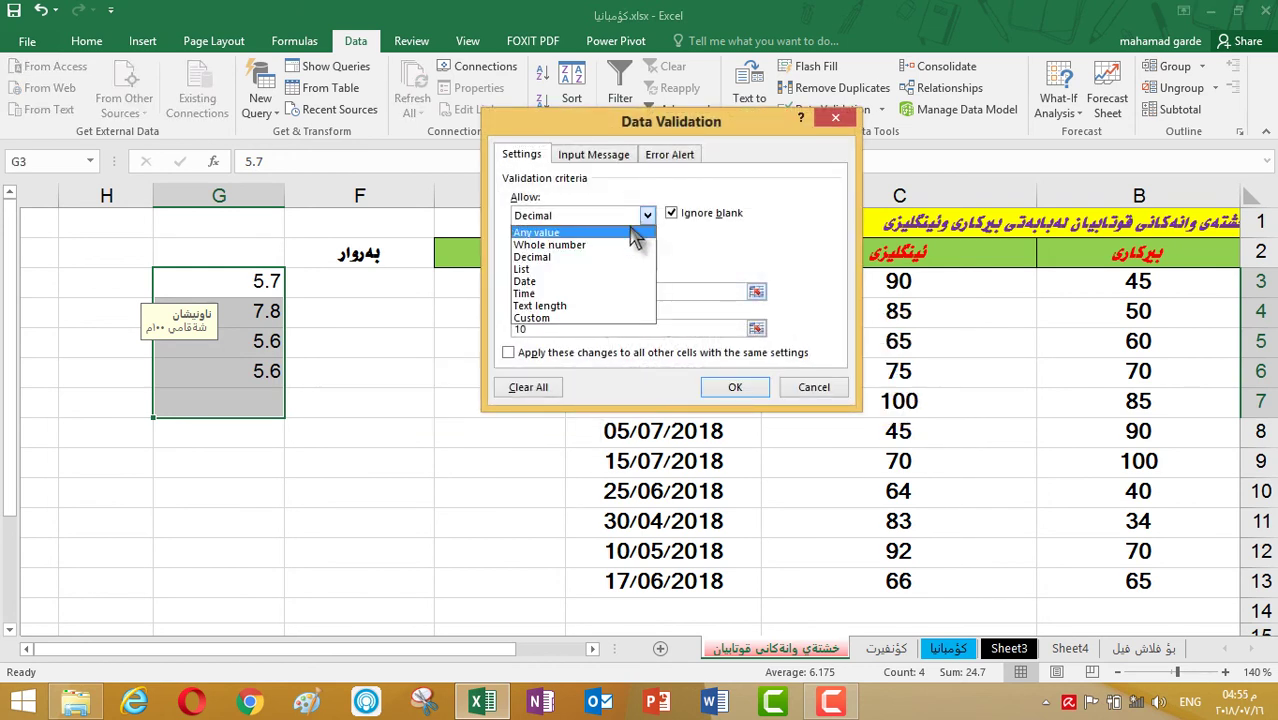
left_click(607, 245)
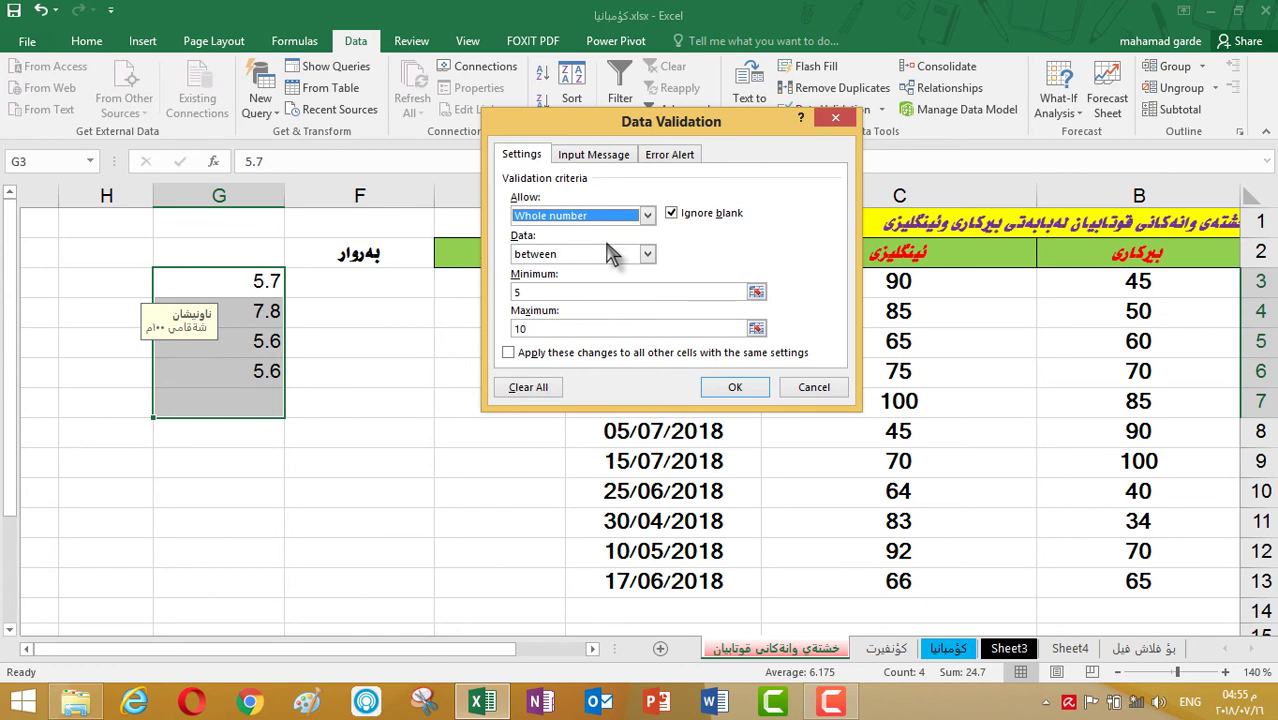
left_click(755, 392)
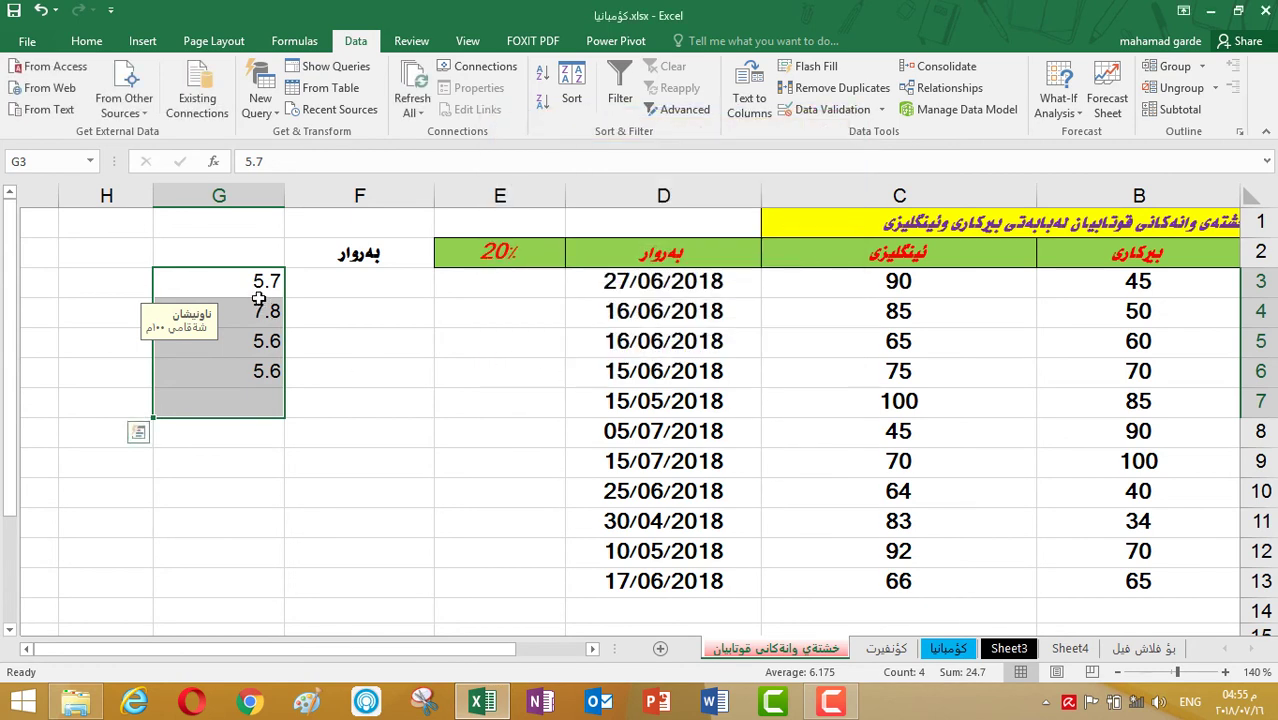
Step: Try to enter 5.9 in cell G3 to test the whole-number rule, retry it once, and cancel the entry
left_click(255, 289)
double_click(250, 287)
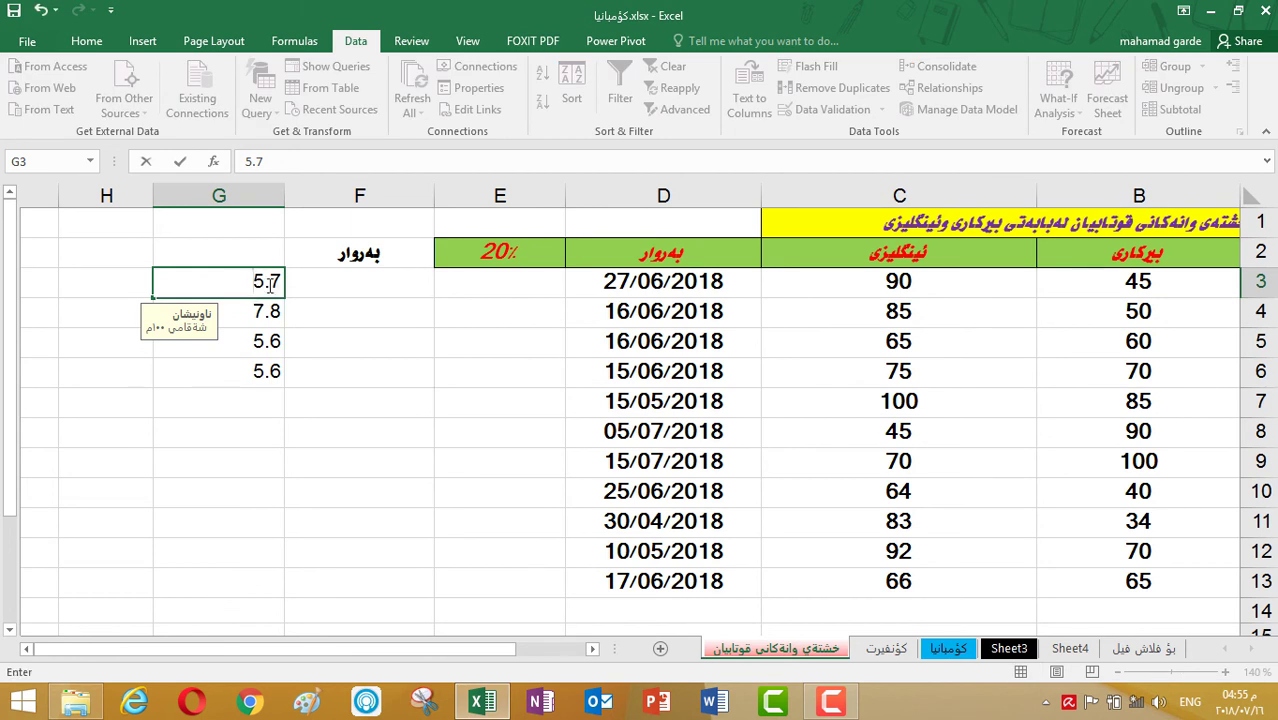
key("BackSpace")
type("9")
key("Return")
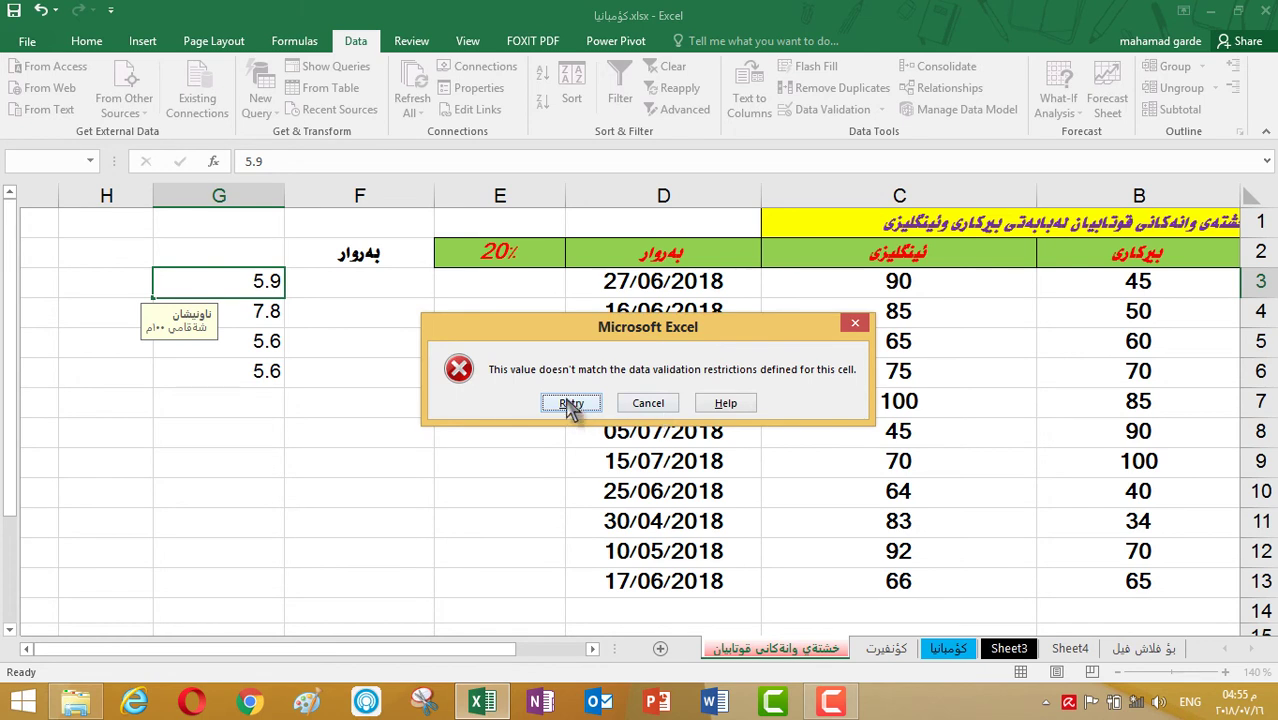
left_click(571, 405)
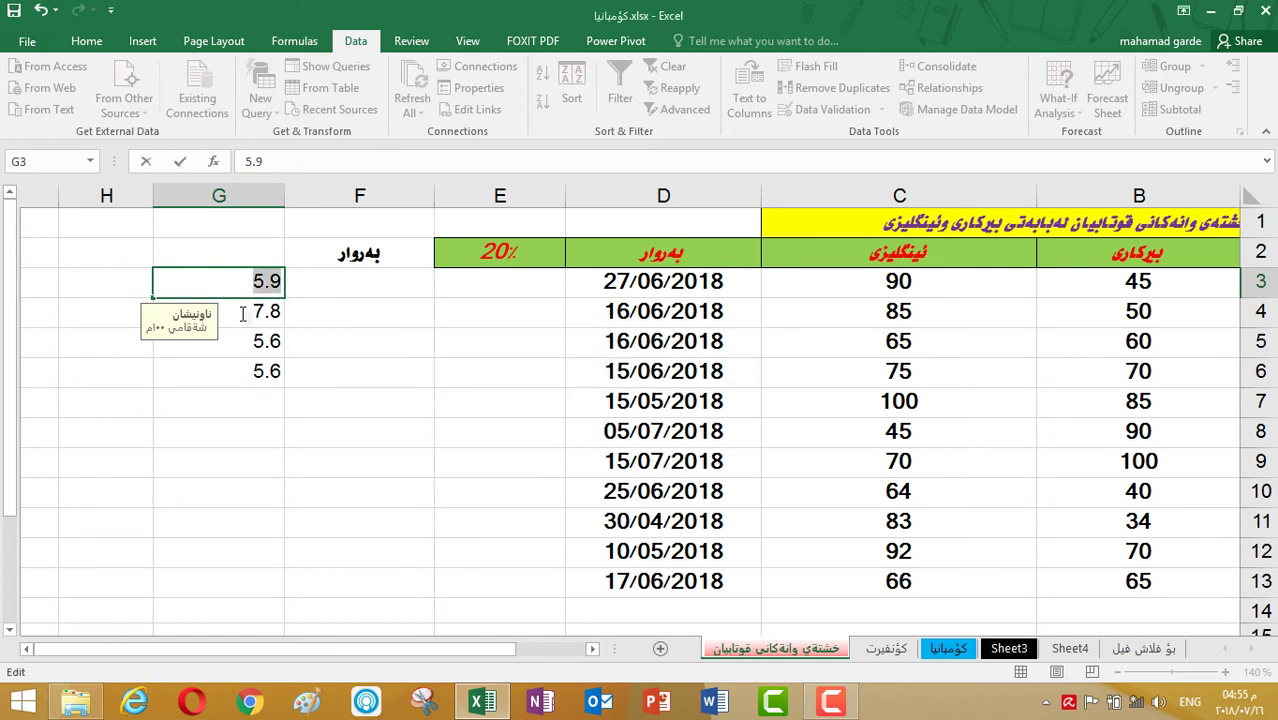
key("Return")
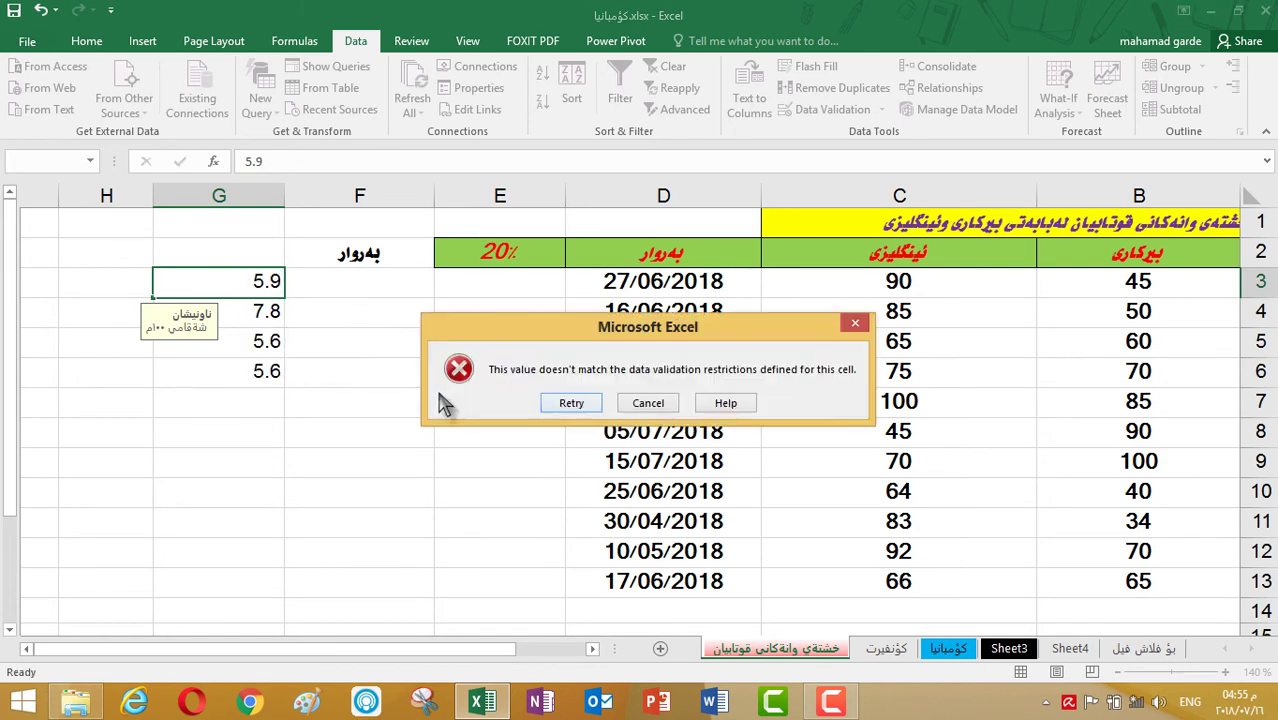
left_click(642, 405)
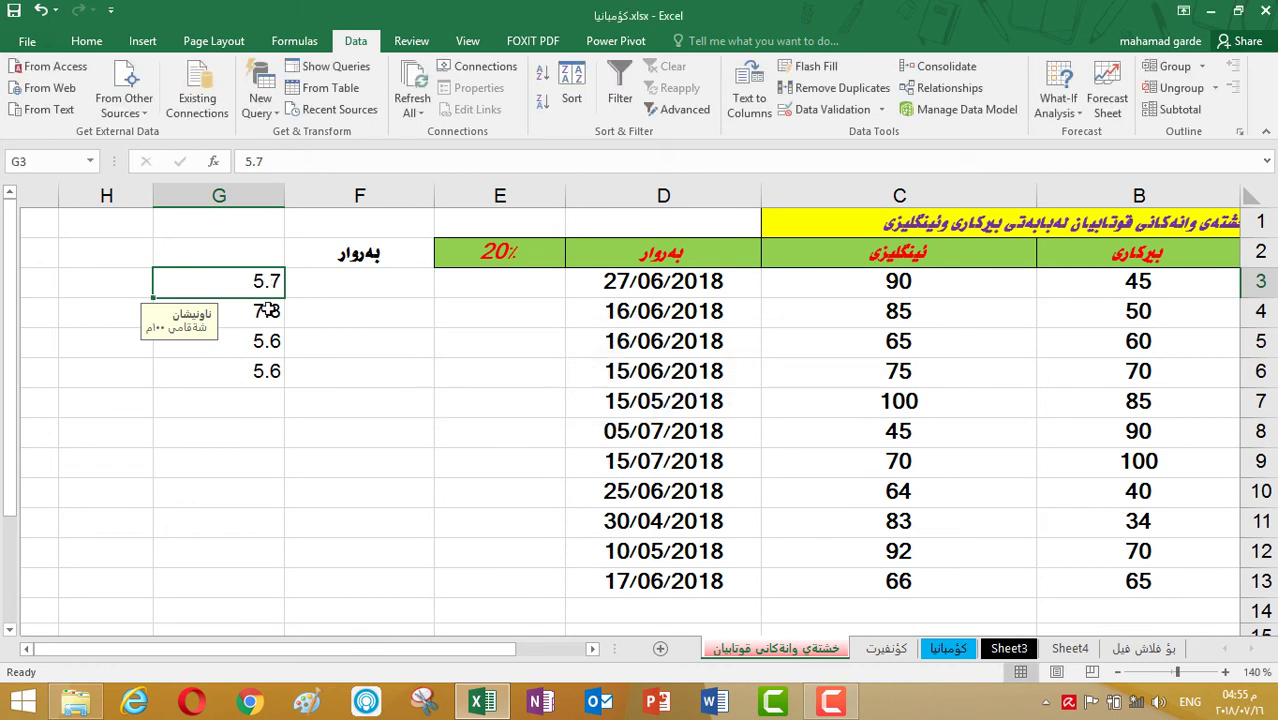
Step: Review cell G4's validation input message and set its whole-number rule to not between 5 and 10
left_click(269, 310)
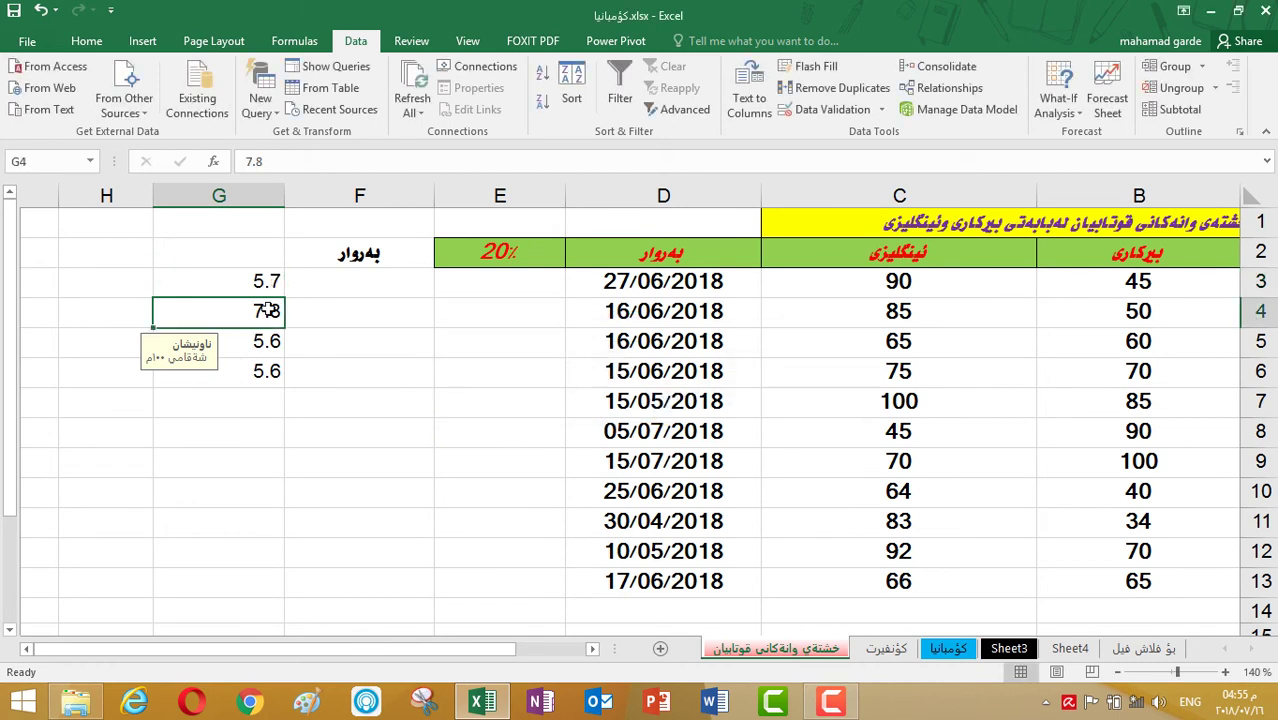
left_click(832, 109)
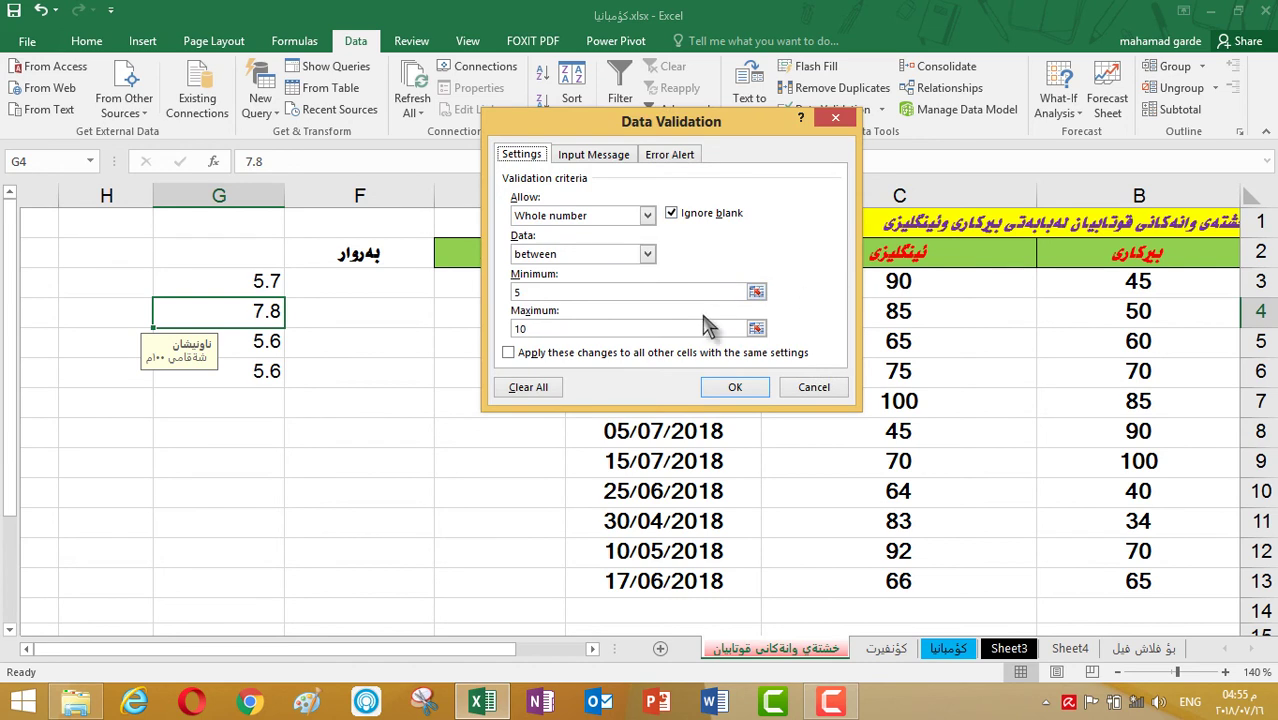
left_click(590, 157)
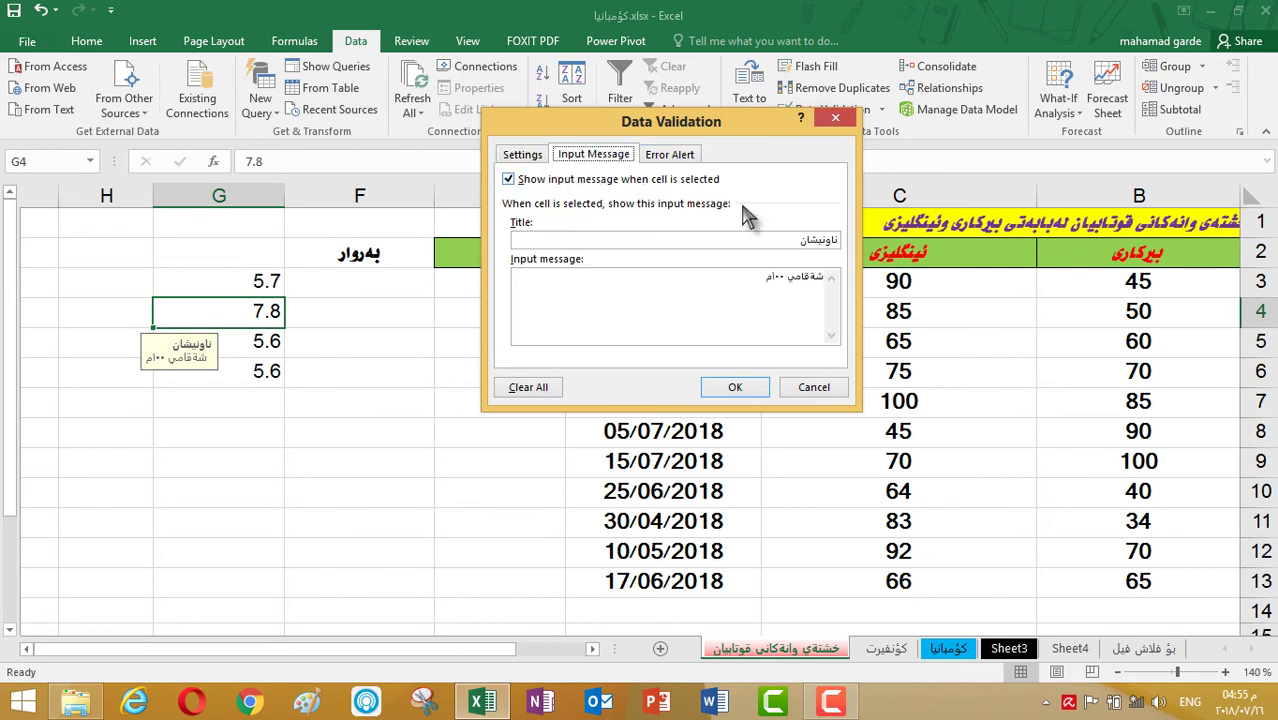
left_click(522, 156)
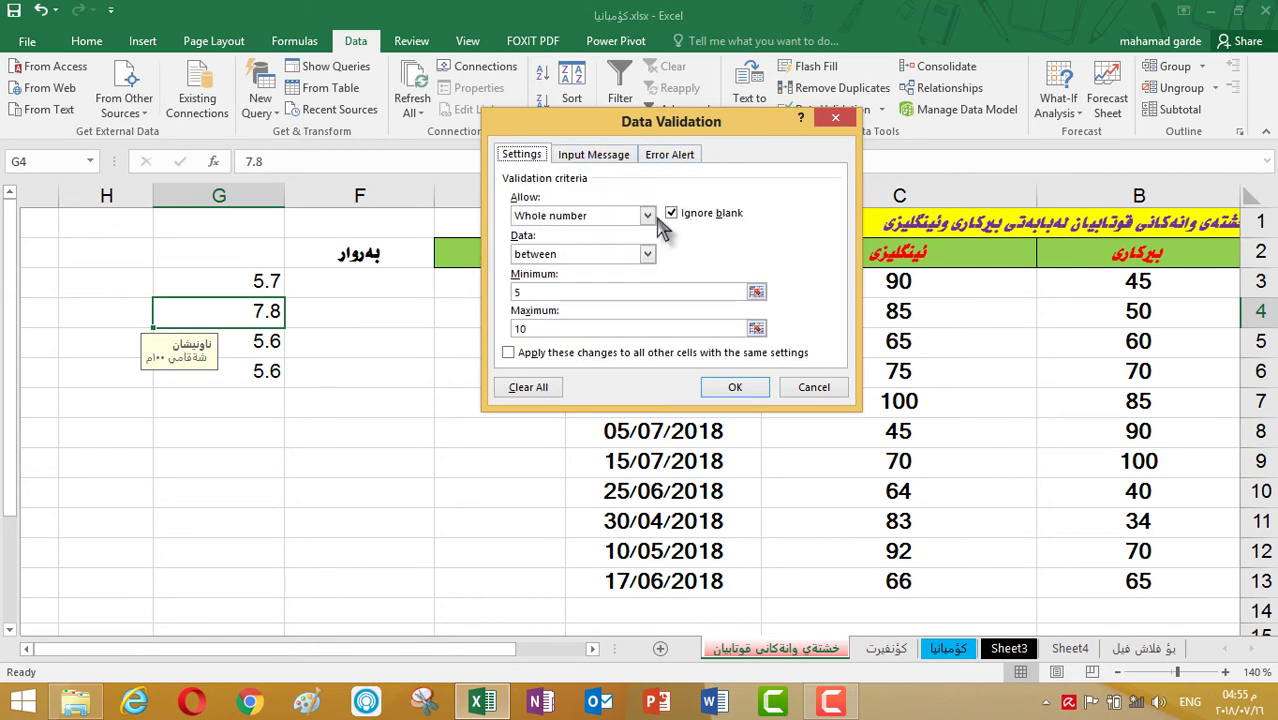
left_click(647, 254)
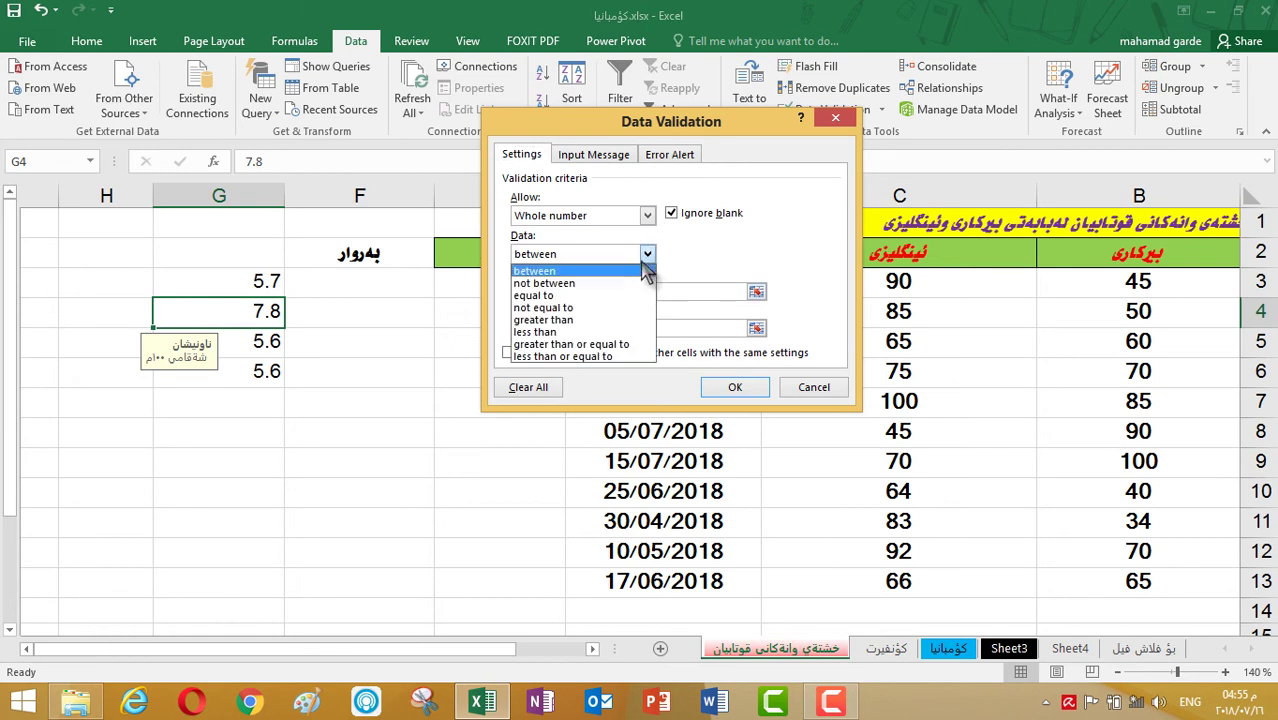
left_click(645, 283)
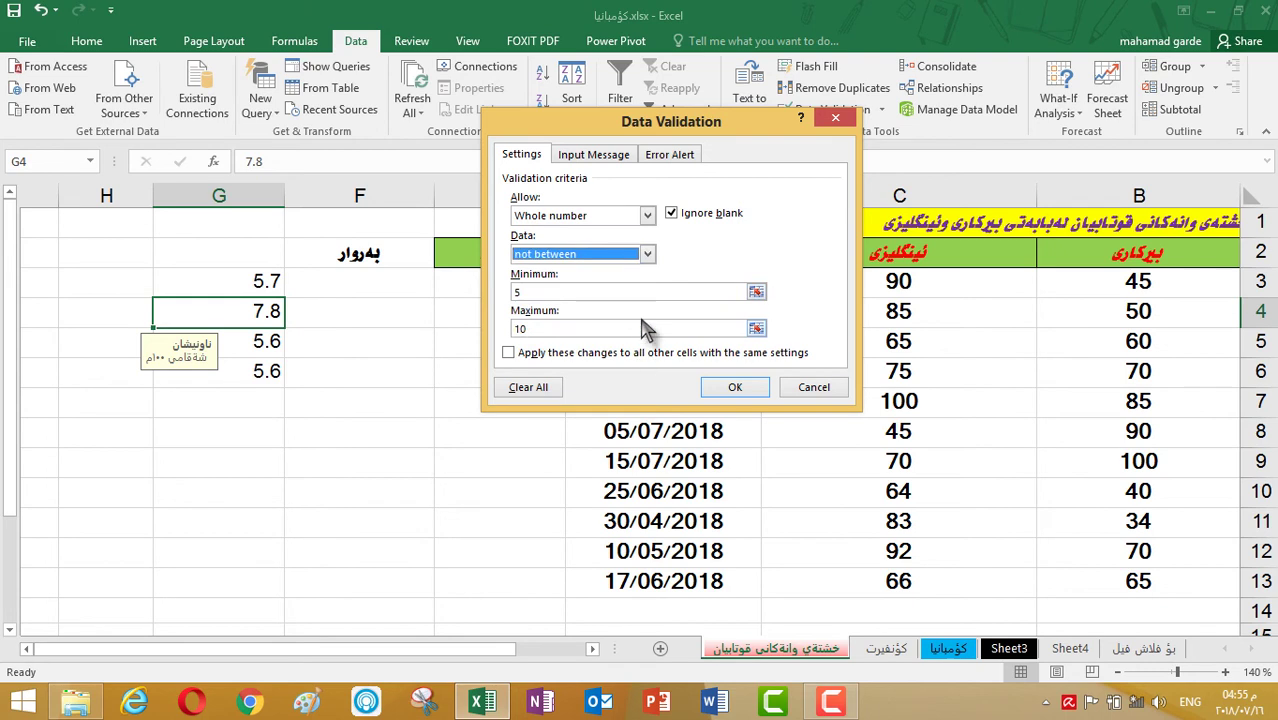
left_click(733, 385)
Step: Clear the contents of cells G3:G6
left_click(268, 281)
left_click_drag(268, 281, 266, 372)
key("BackSpace")
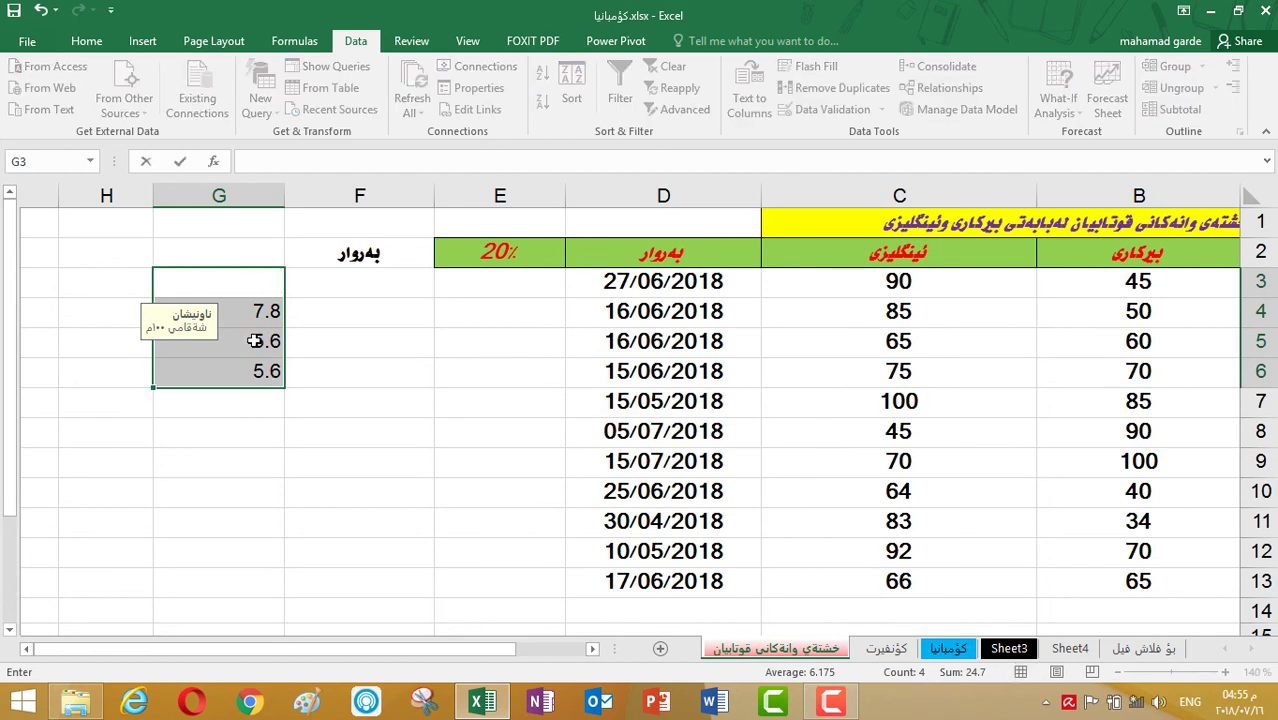
right_click(252, 332)
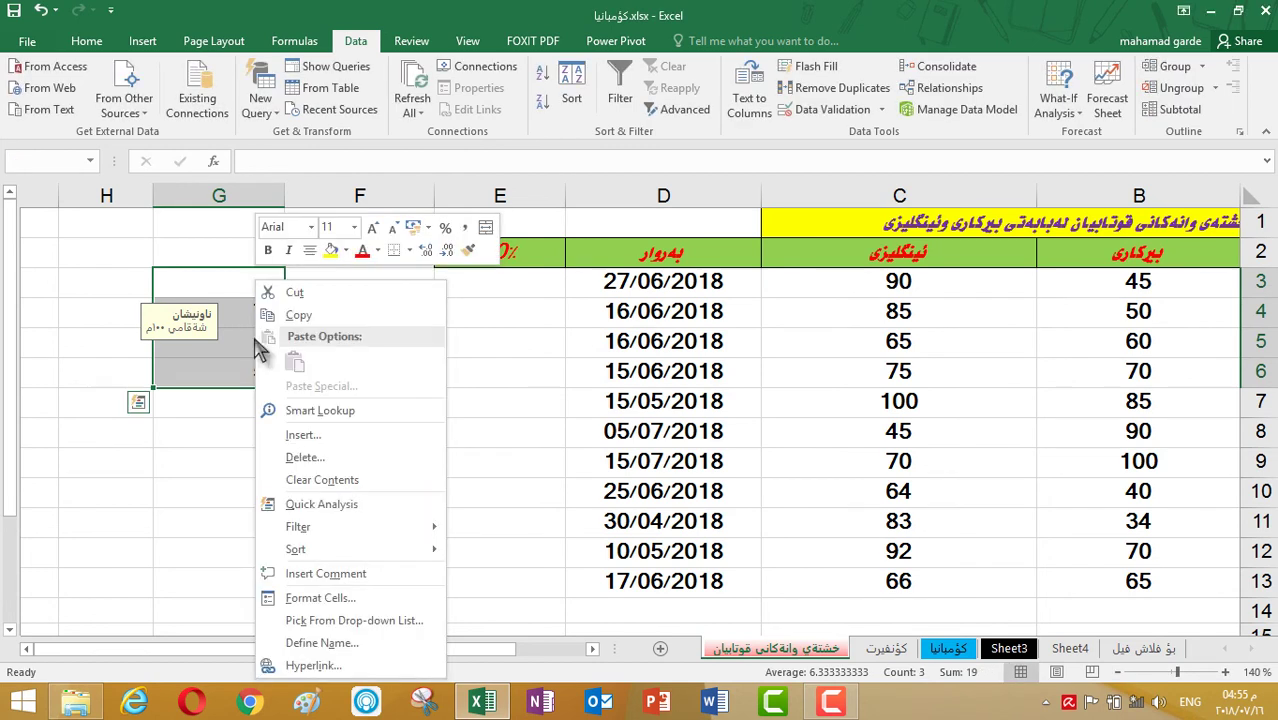
left_click(316, 480)
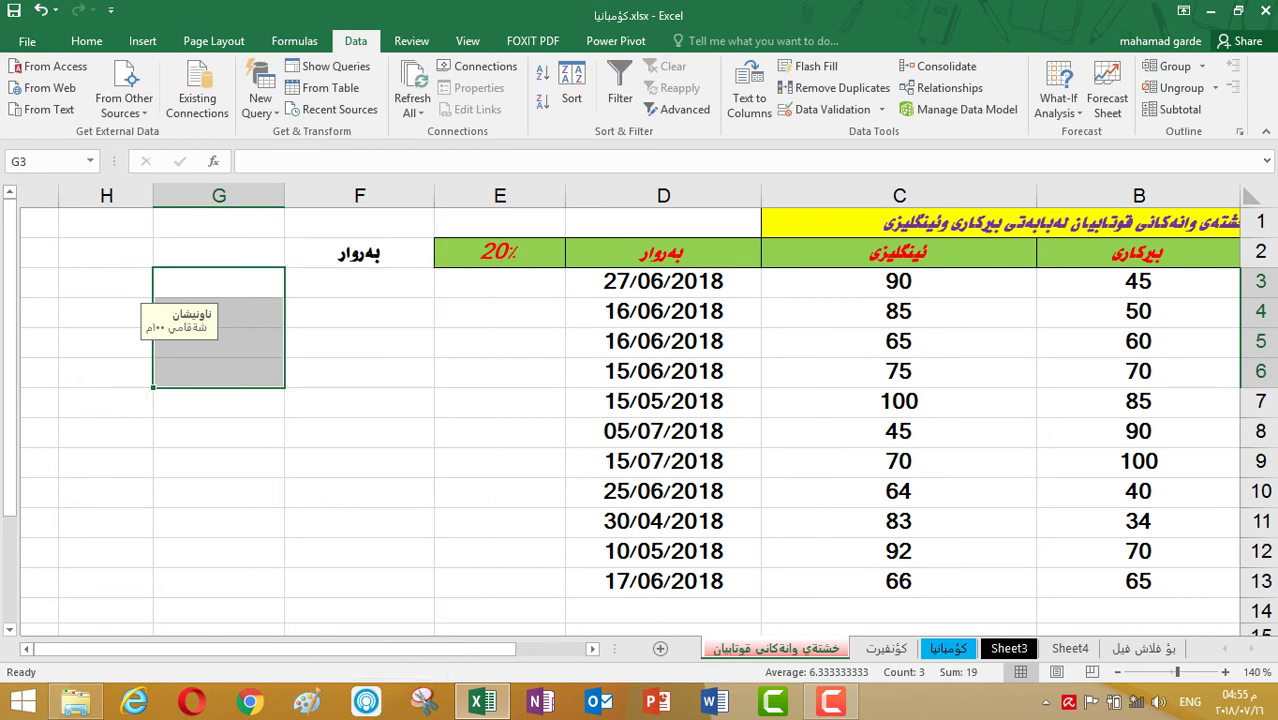
Step: Test cell G3's validation with the values 4 and 5, and clear the cell
left_click(242, 286)
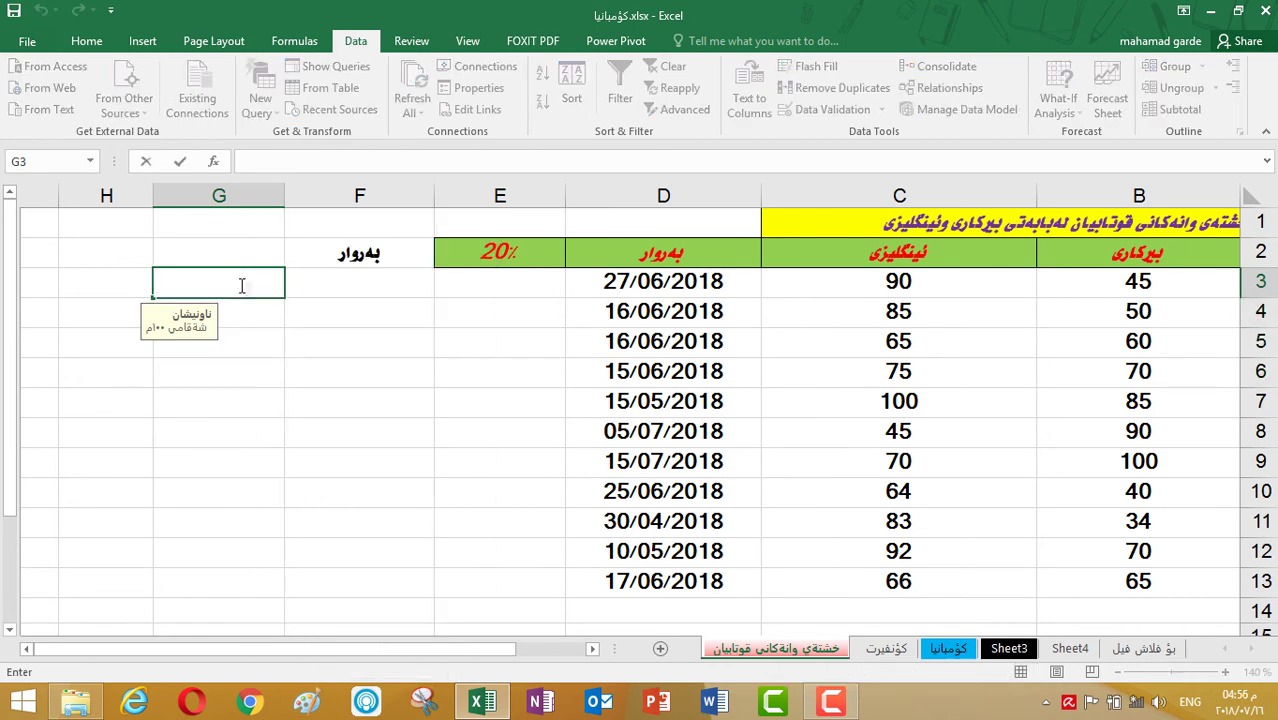
type("4")
key("Return")
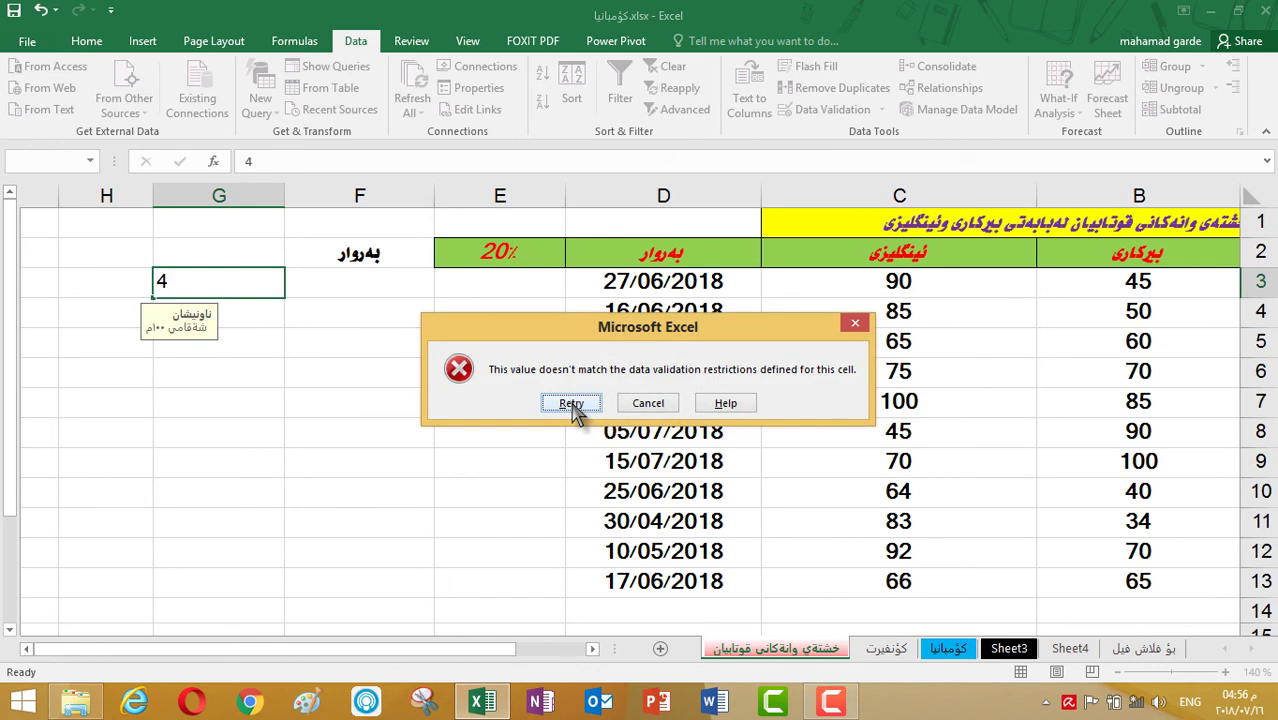
left_click(572, 404)
key("BackSpace")
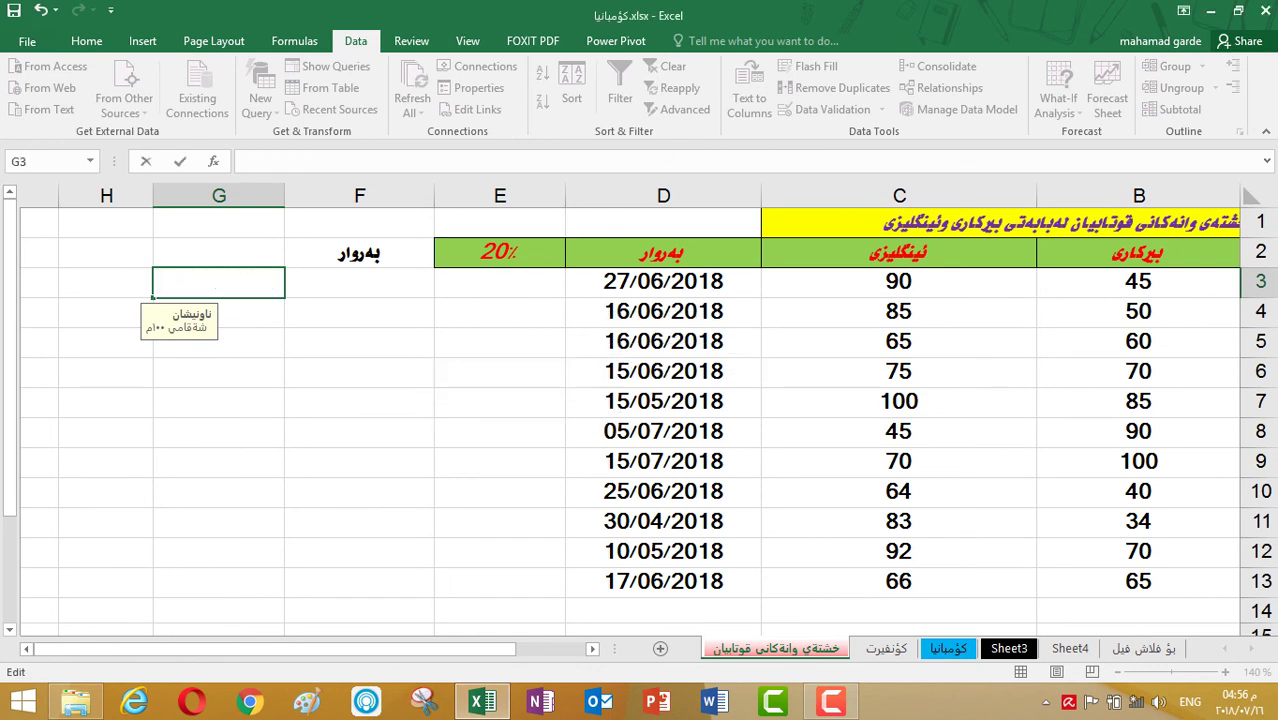
type("5")
key("Return")
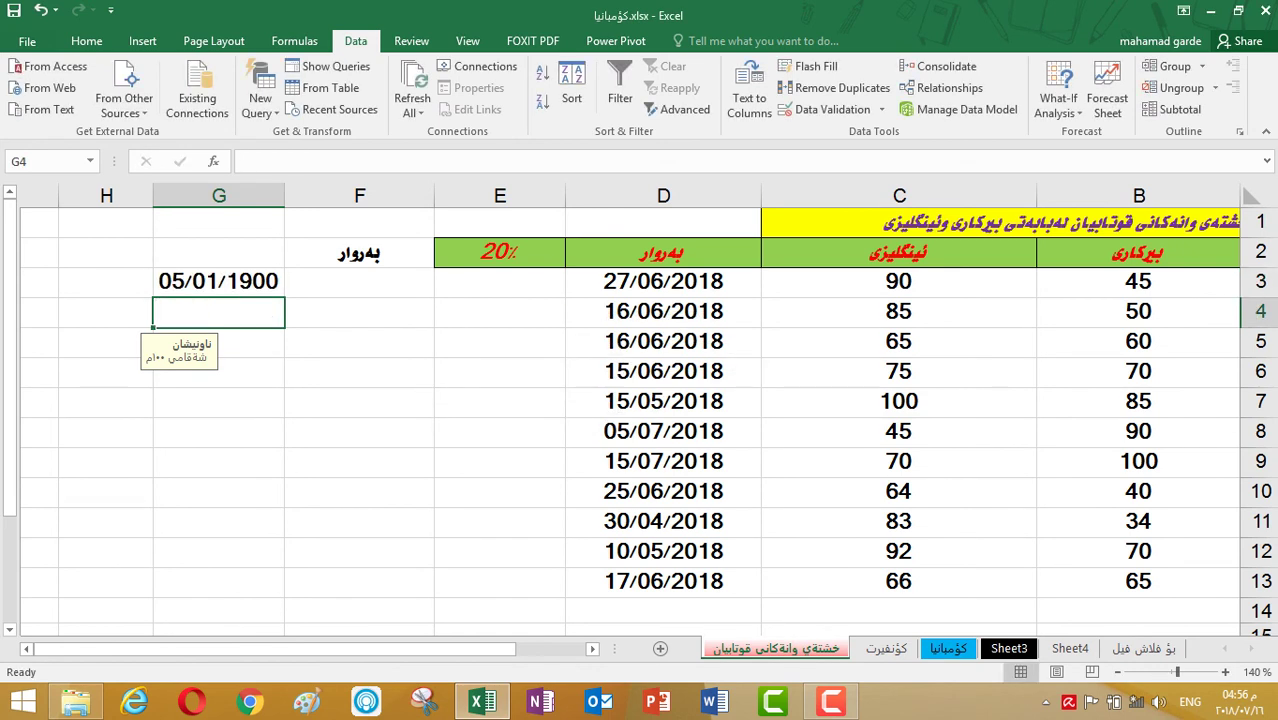
left_click(268, 283)
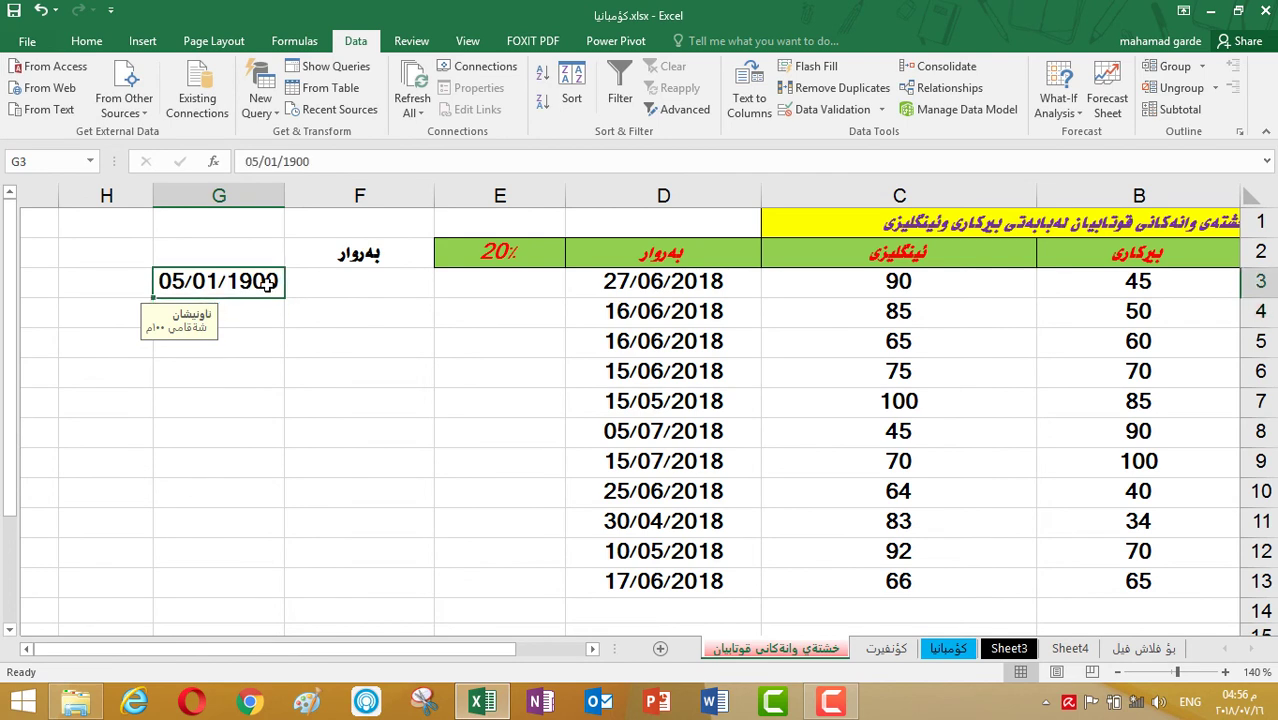
key("Delete")
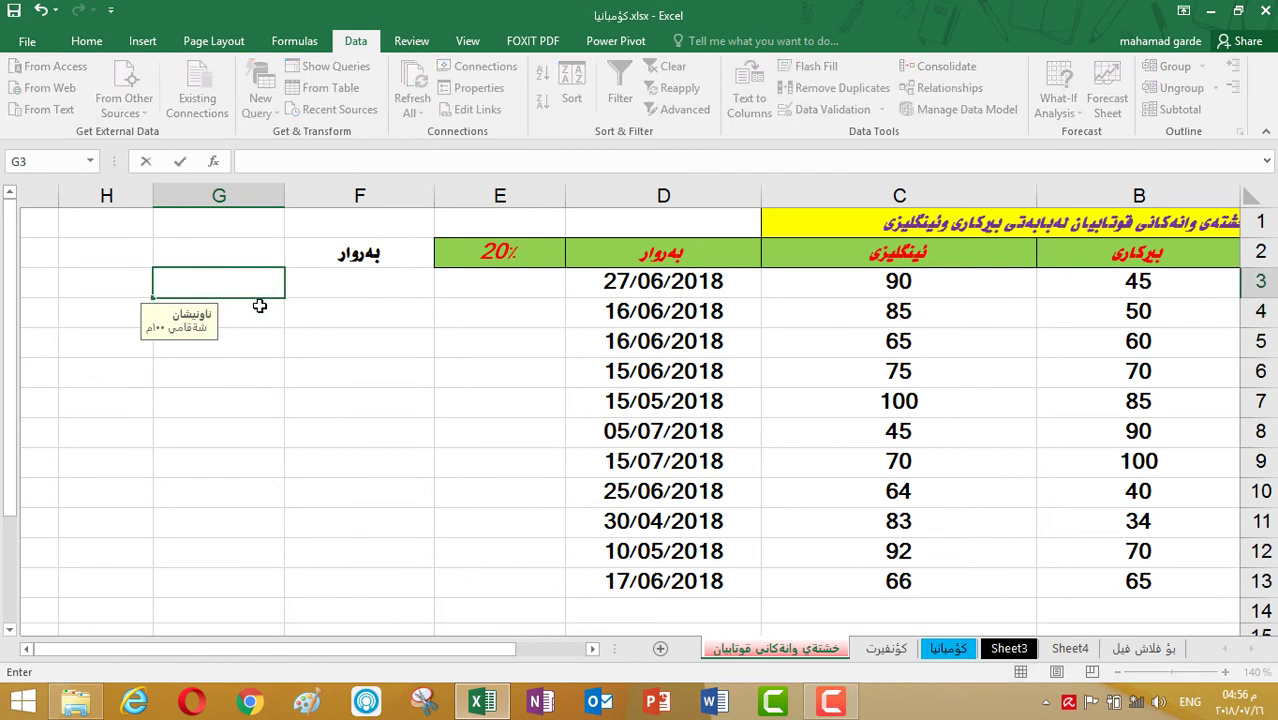
key("Return")
Step: Set cell G3's whole-number validation condition to not between 5 and 10
left_click(257, 288)
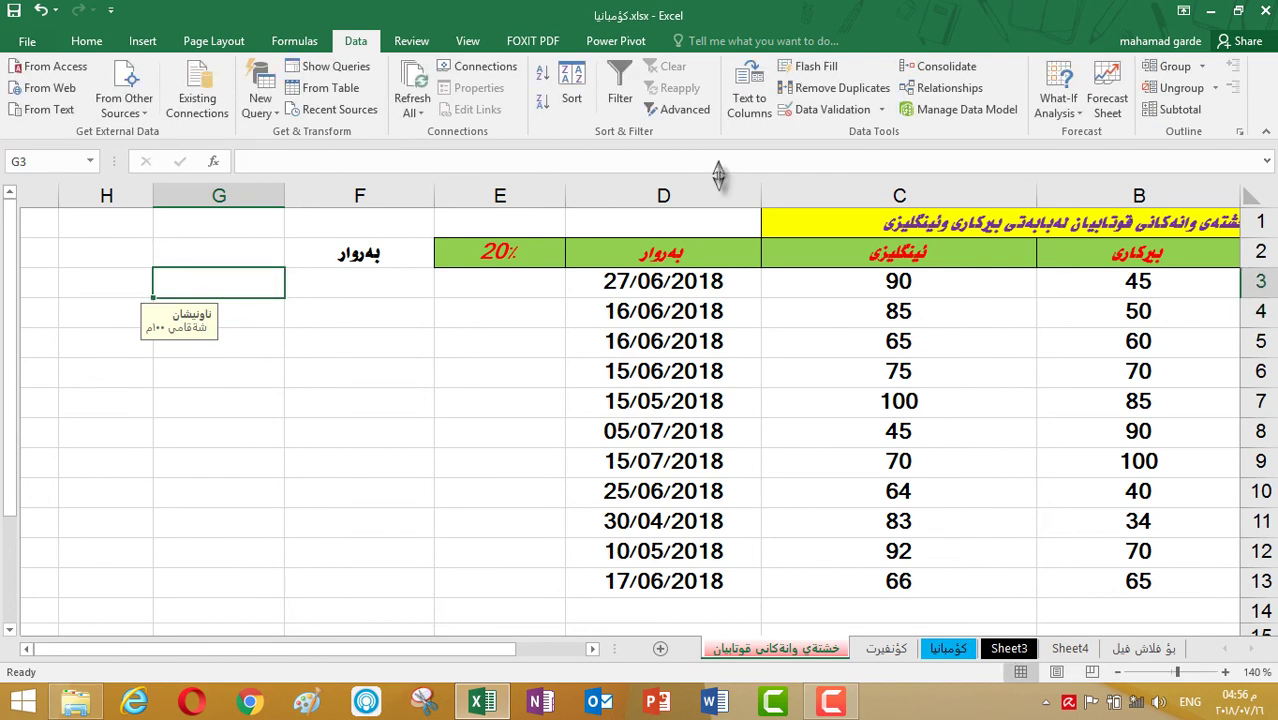
left_click(830, 110)
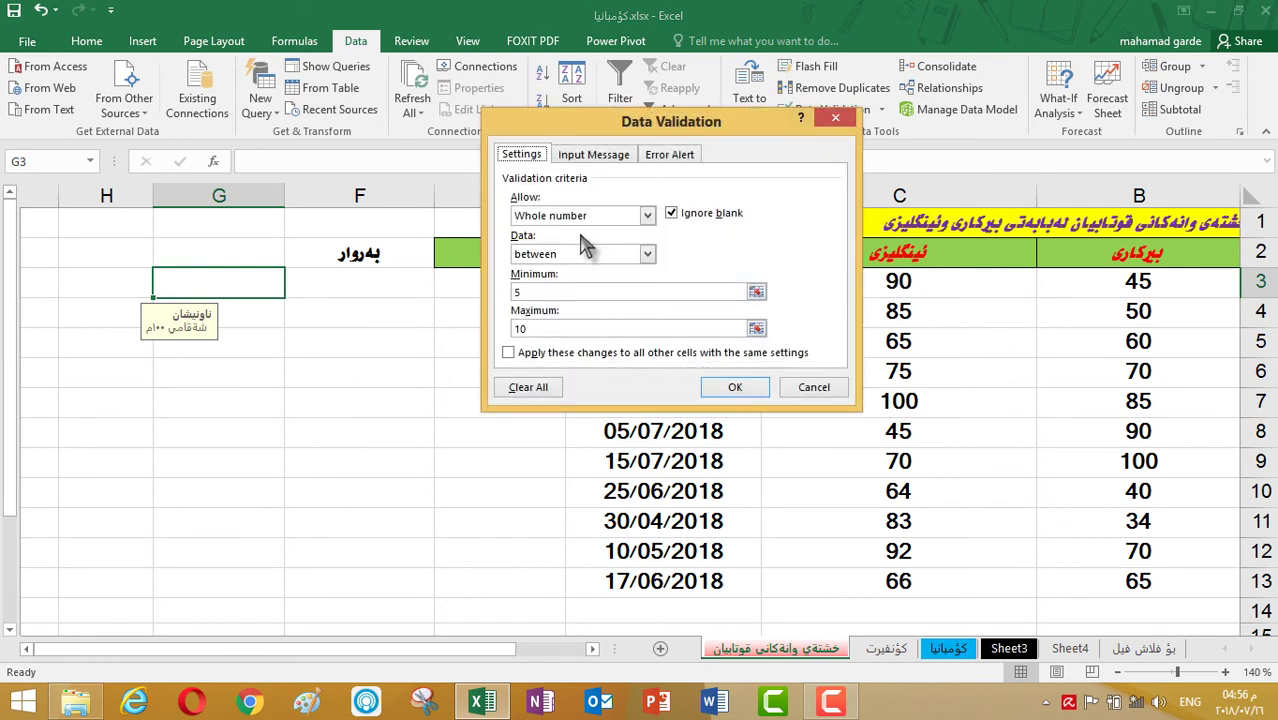
left_click(638, 256)
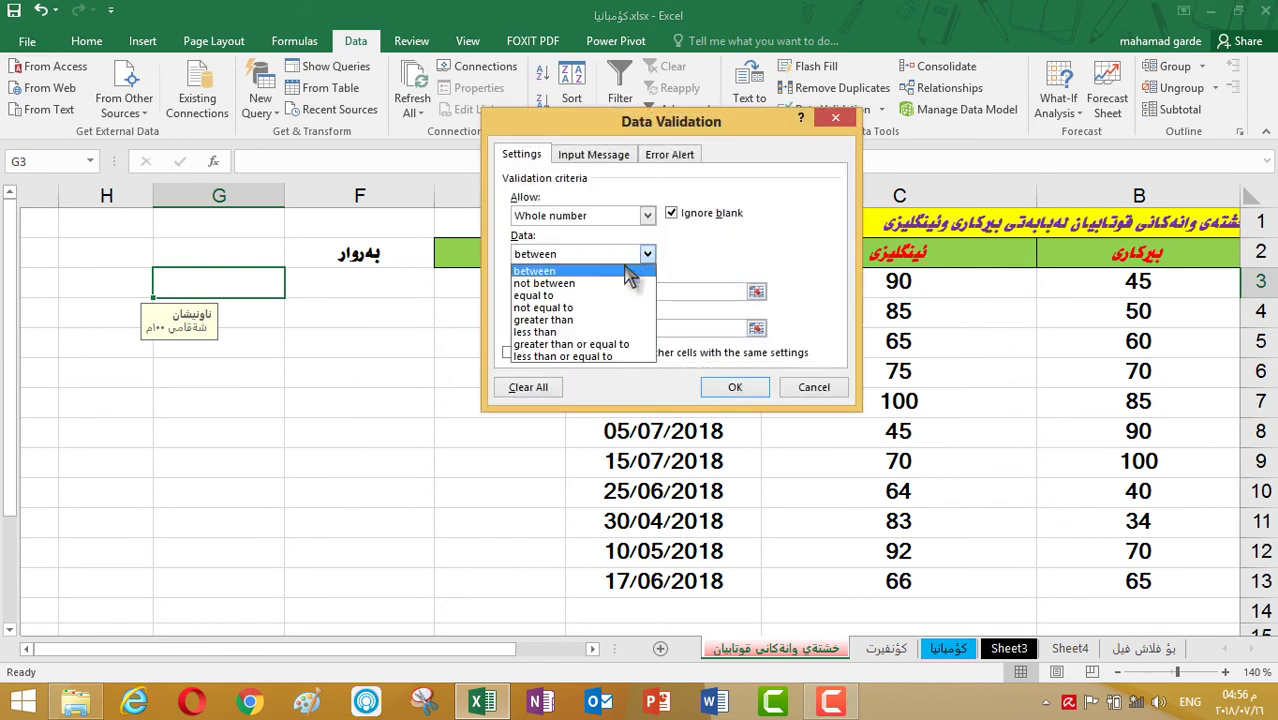
left_click(620, 284)
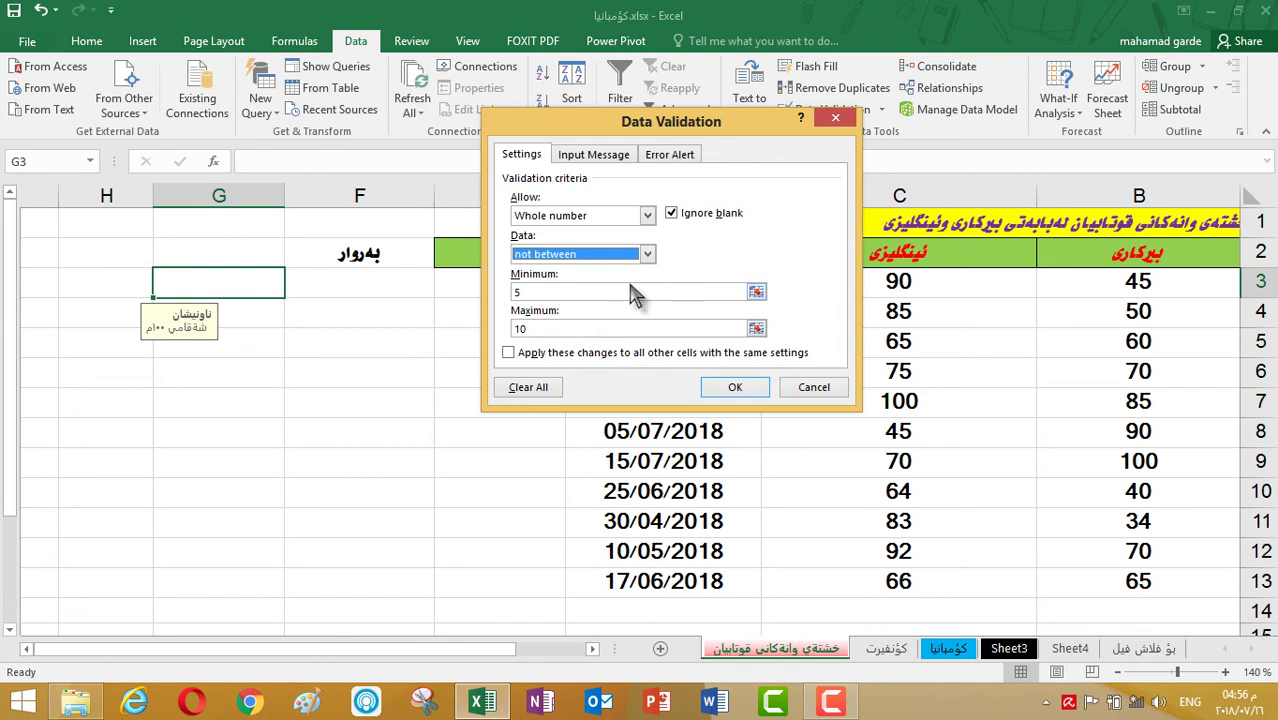
left_click(724, 390)
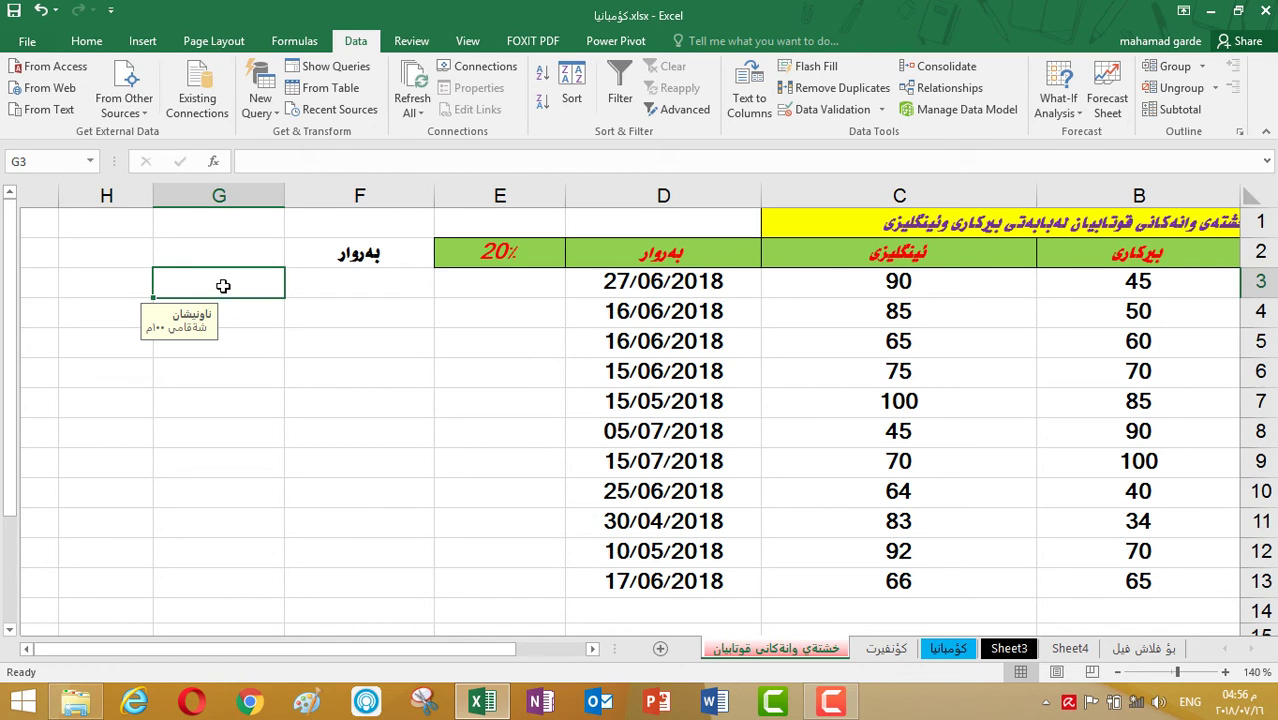
Step: Test cell G3's not-between rule by entering 4, and clear the cell
type("4")
key("Return")
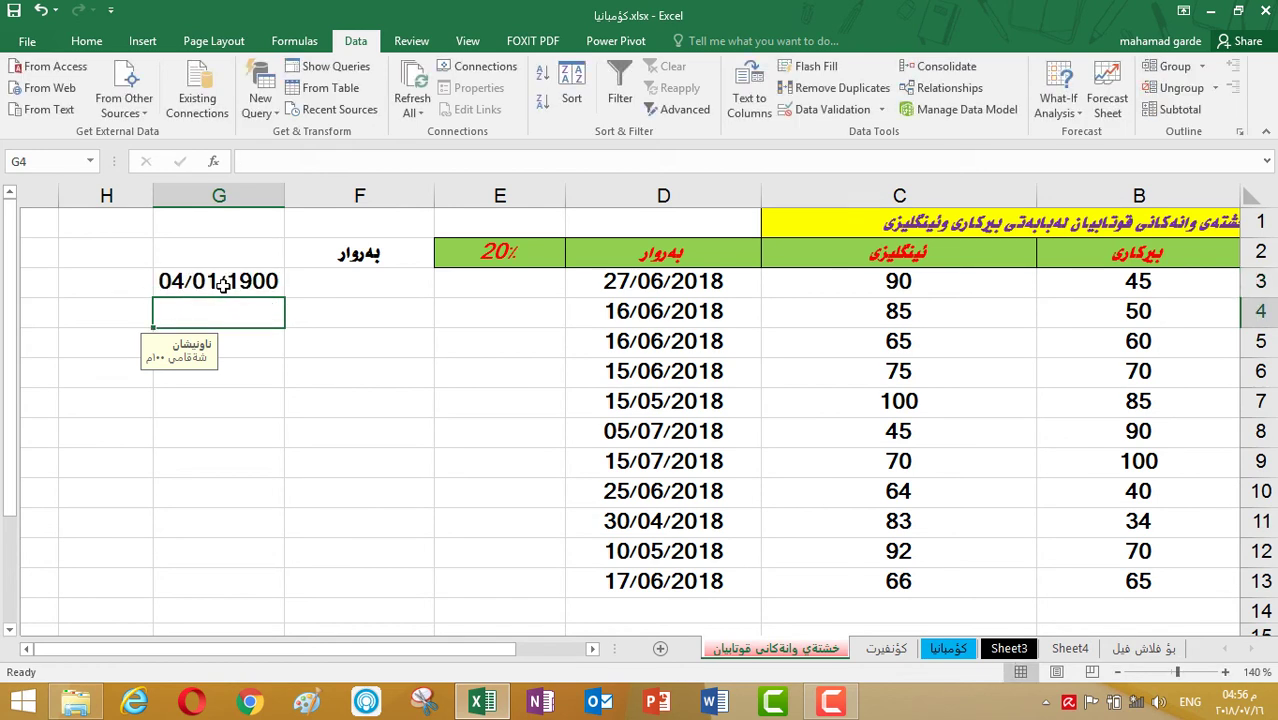
left_click(224, 284)
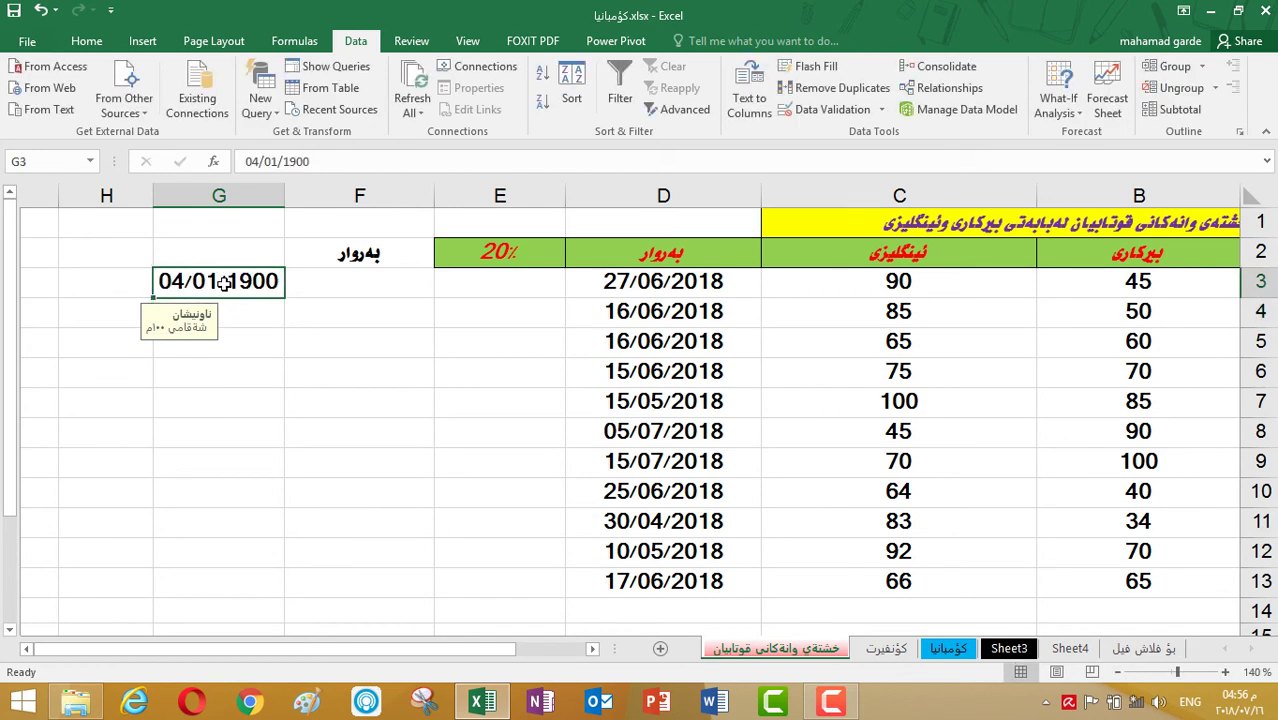
key("BackSpace")
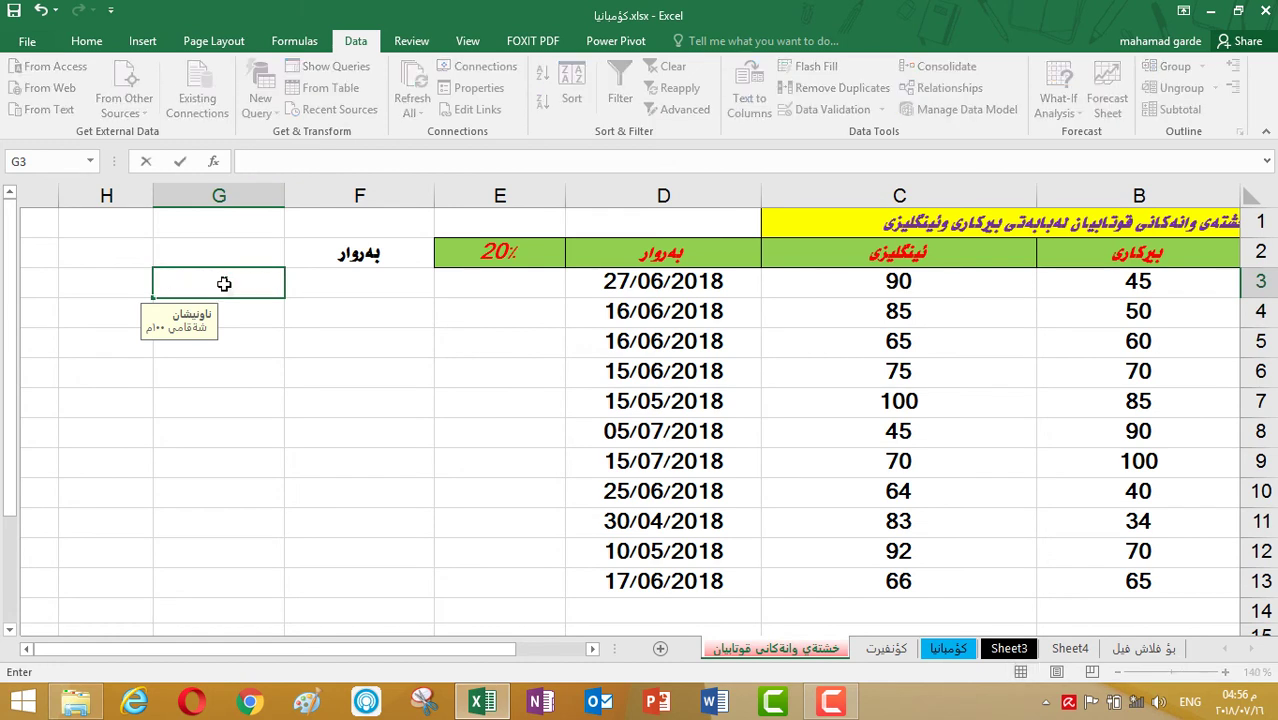
key("Return")
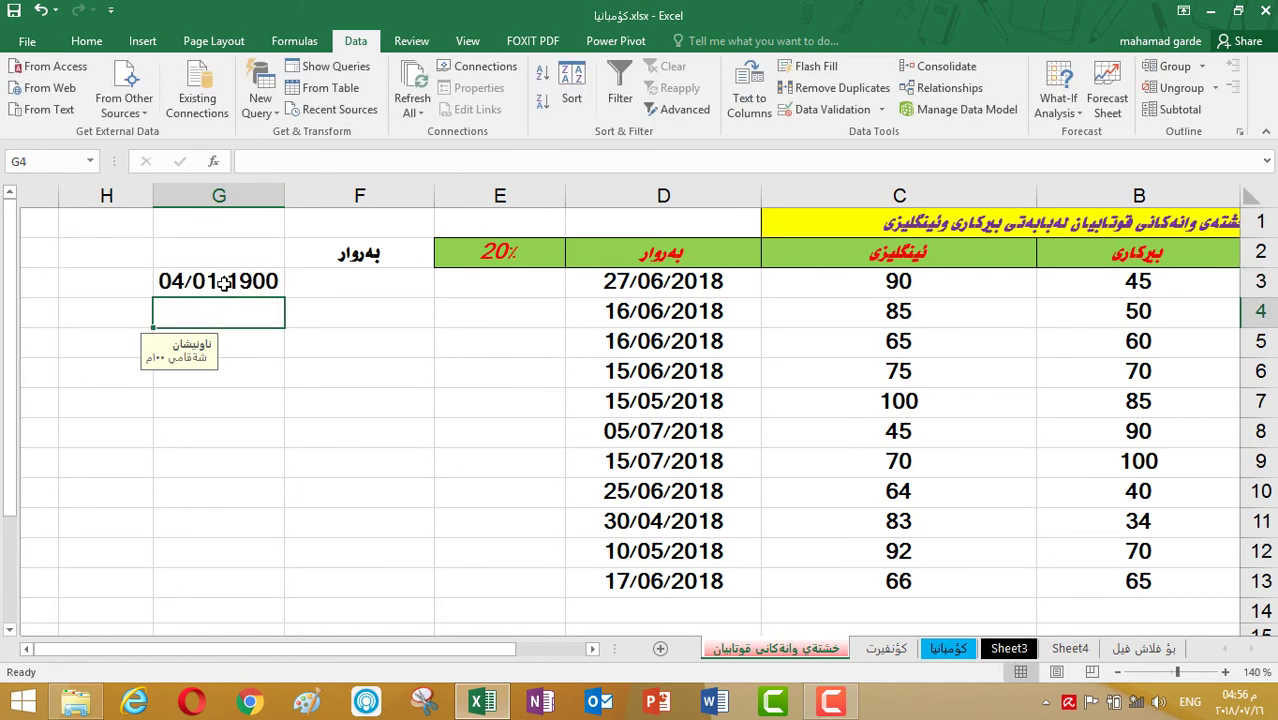
left_click(223, 283)
key("BackSpace")
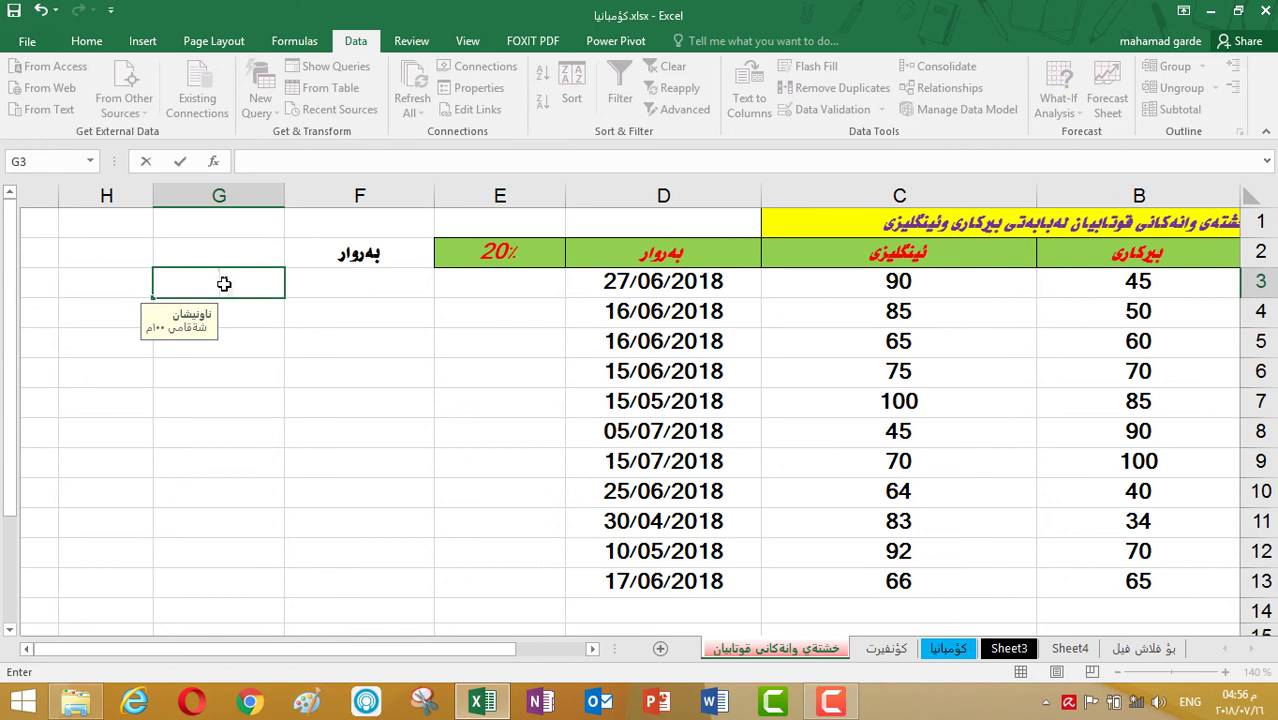
Step: Try to enter the decimal 3.9 in cell G3 and remove the entry
type("3.9")
key("Return")
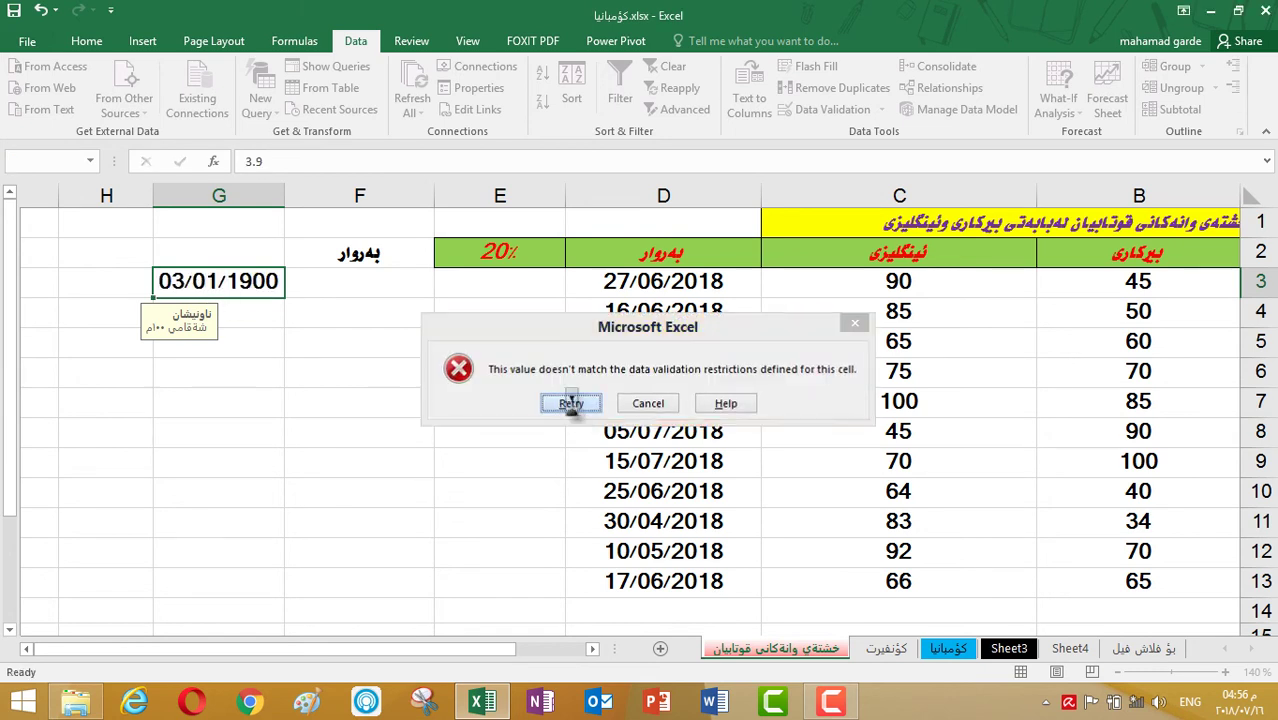
left_click(572, 403)
key("BackSpace")
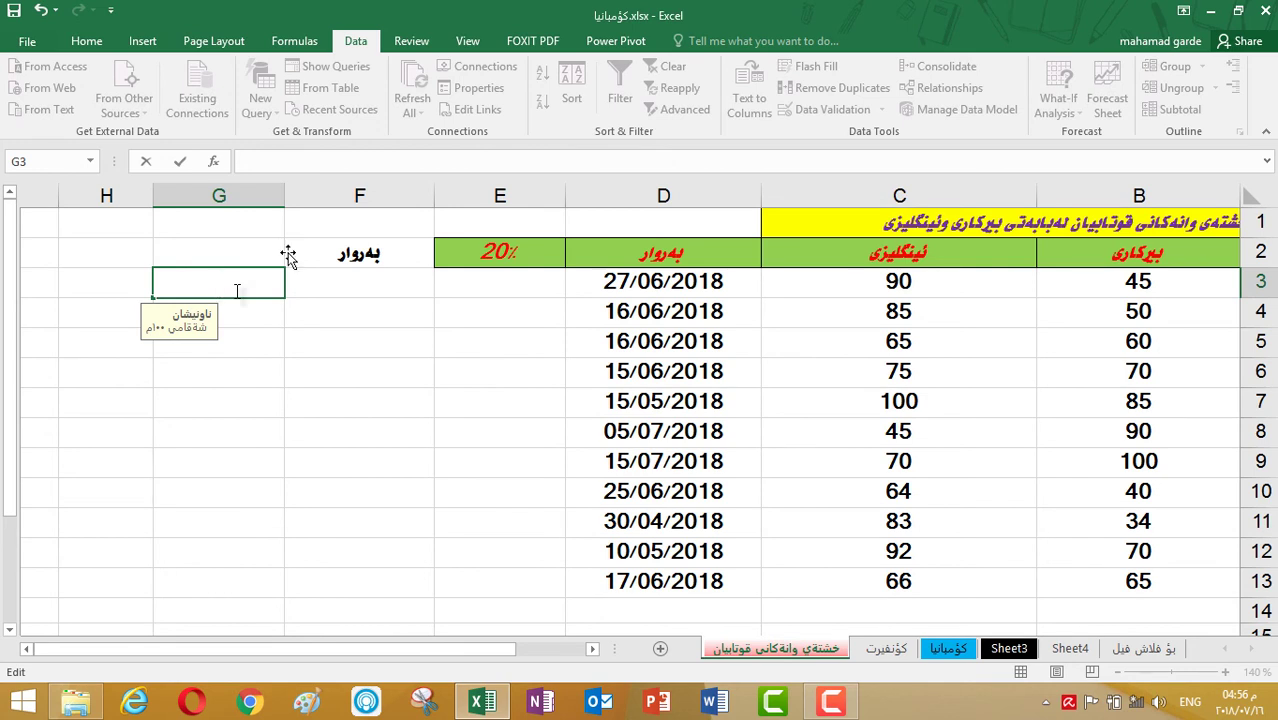
Step: Check cell G4's not-between validation criteria and test the rule by entering 11
left_click(268, 316)
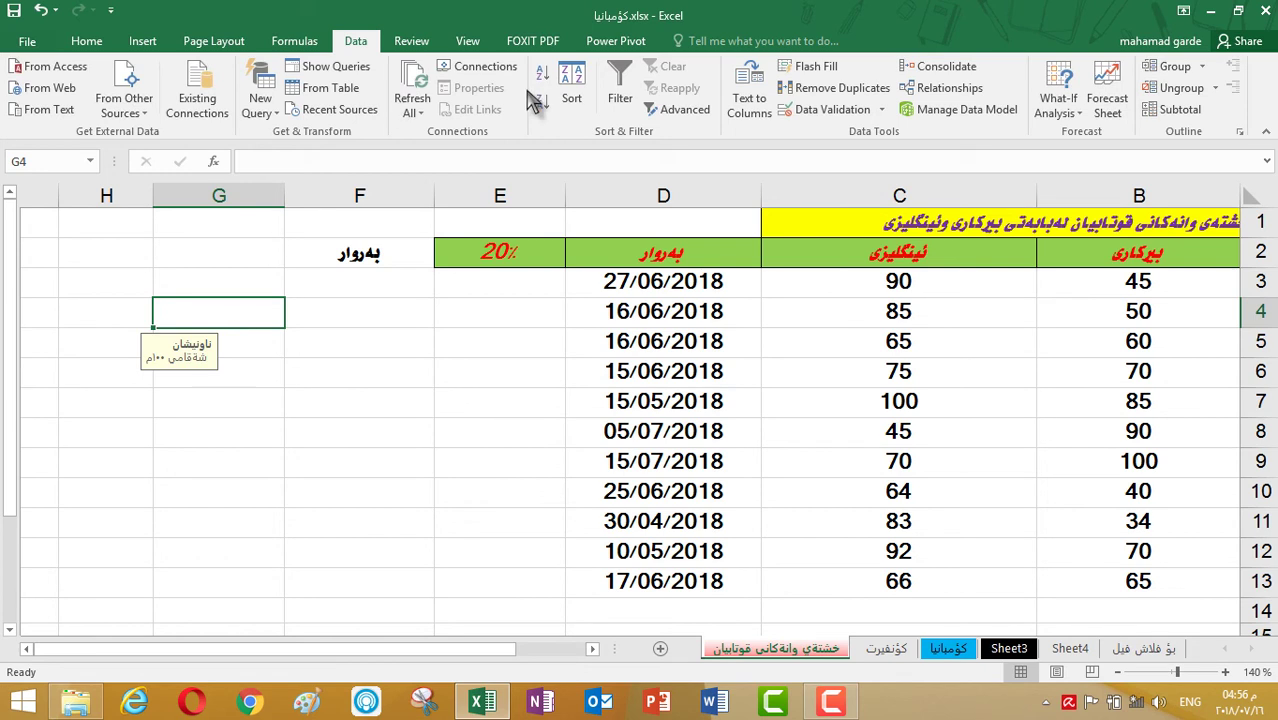
left_click(812, 109)
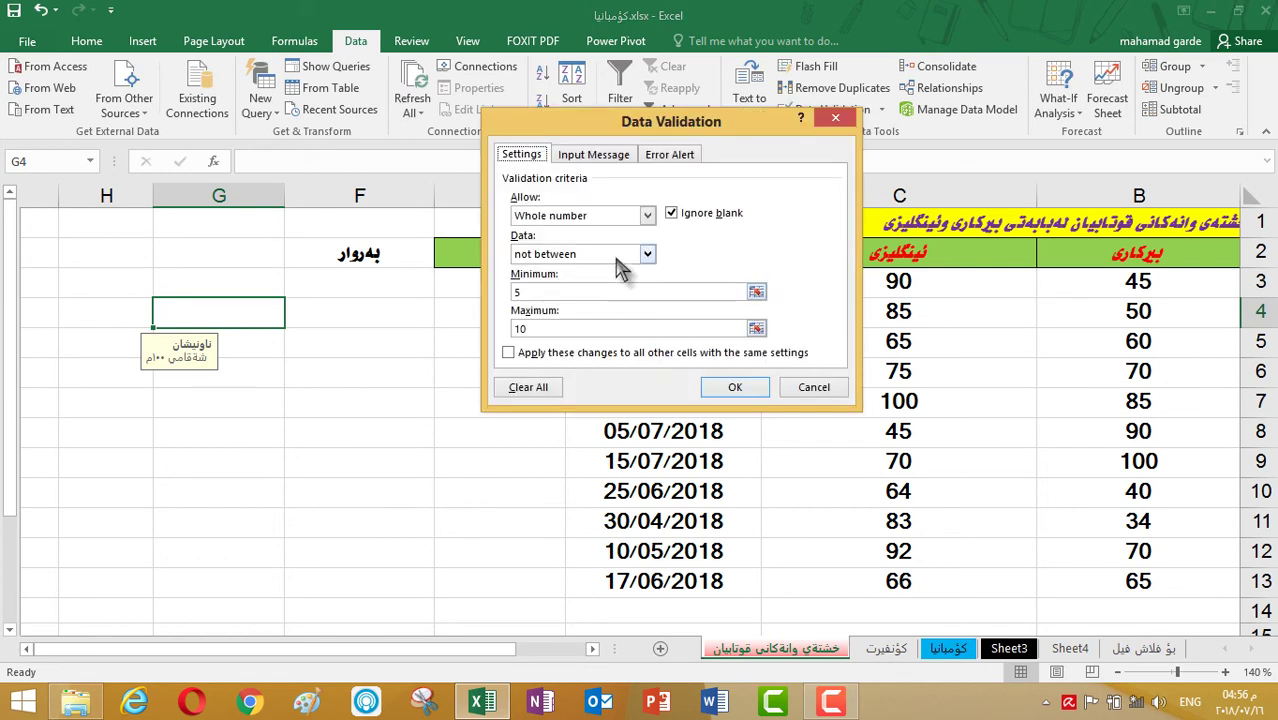
left_click(734, 387)
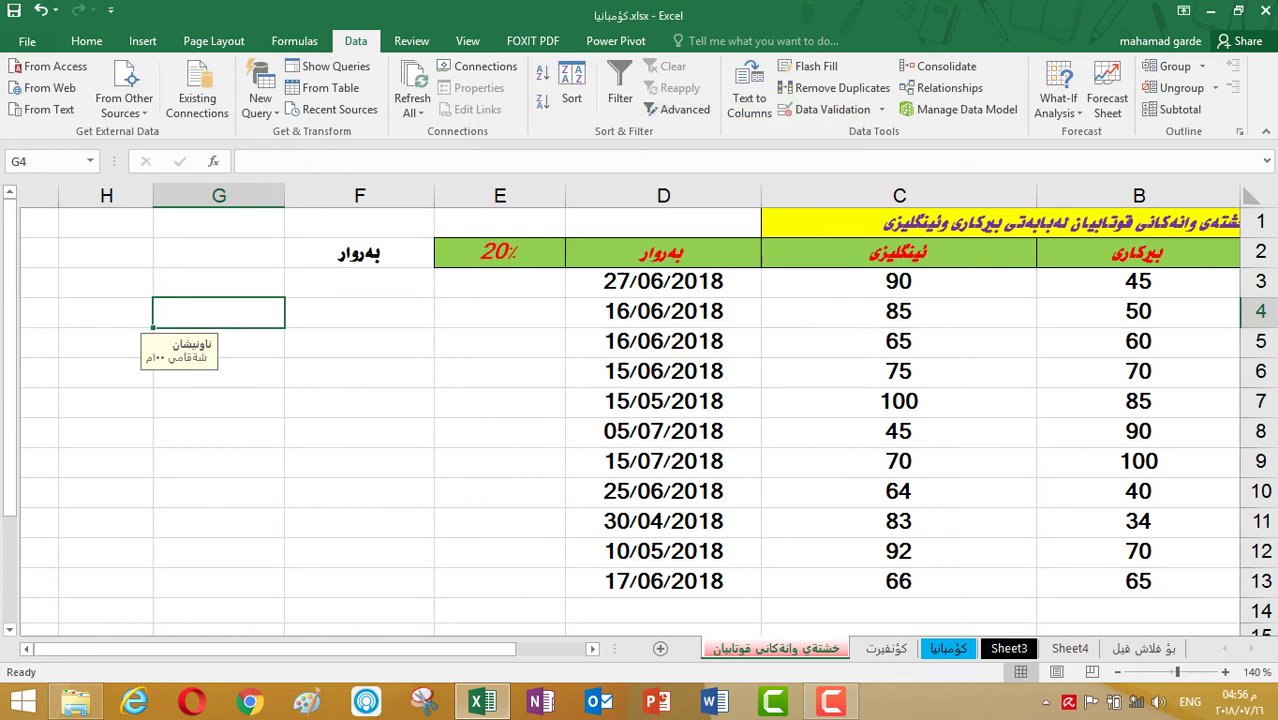
type("11")
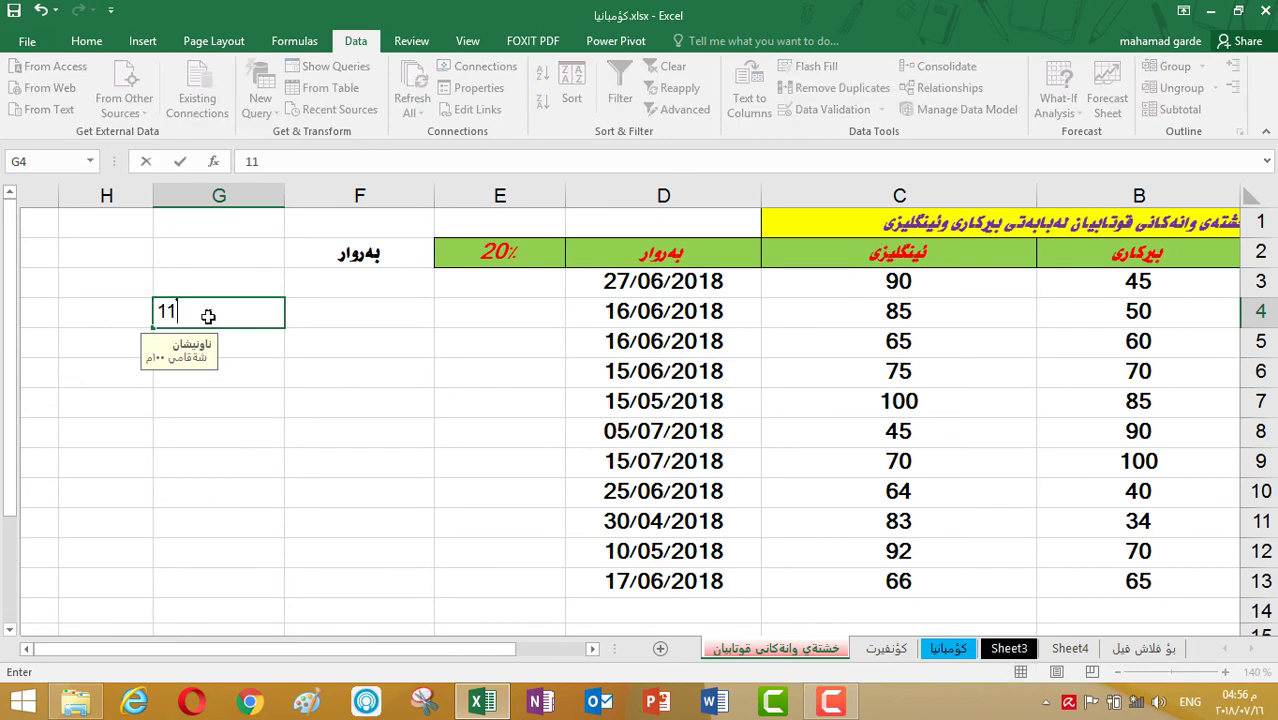
key("Return")
Step: Try to replace the entry in cell G4 with 9, and clear the cell
left_click(207, 315)
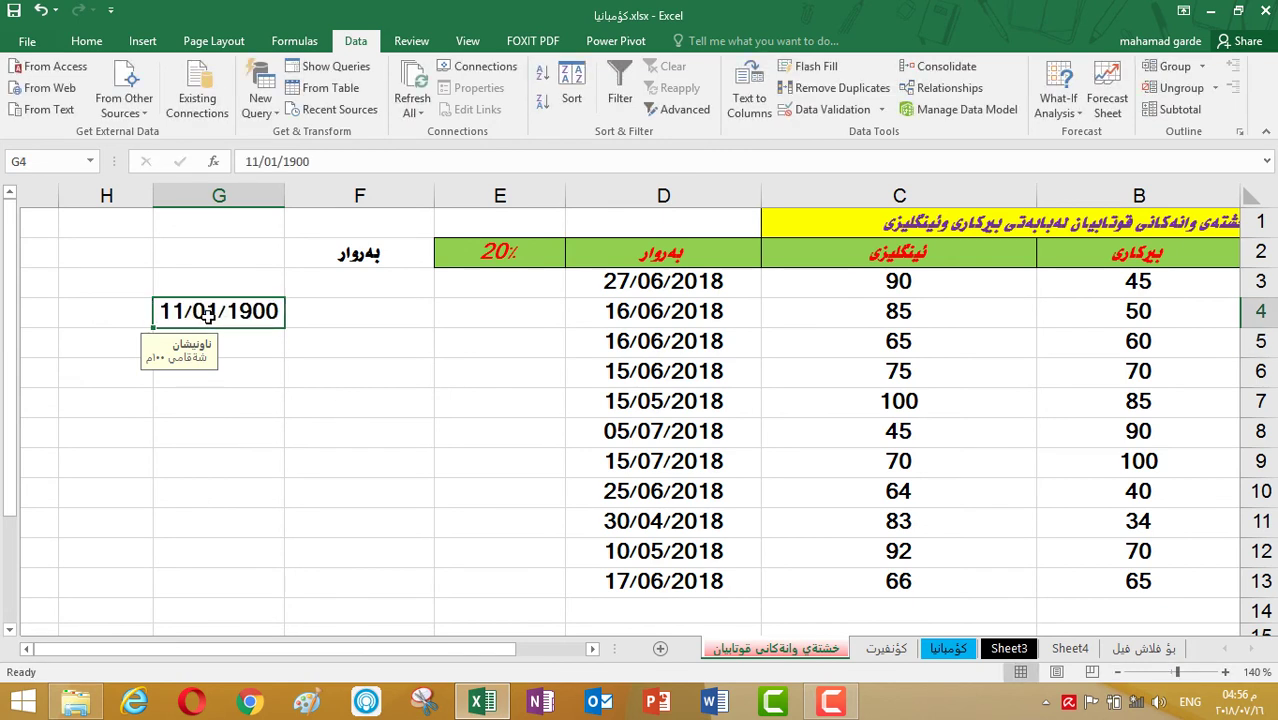
type("9")
key("Return")
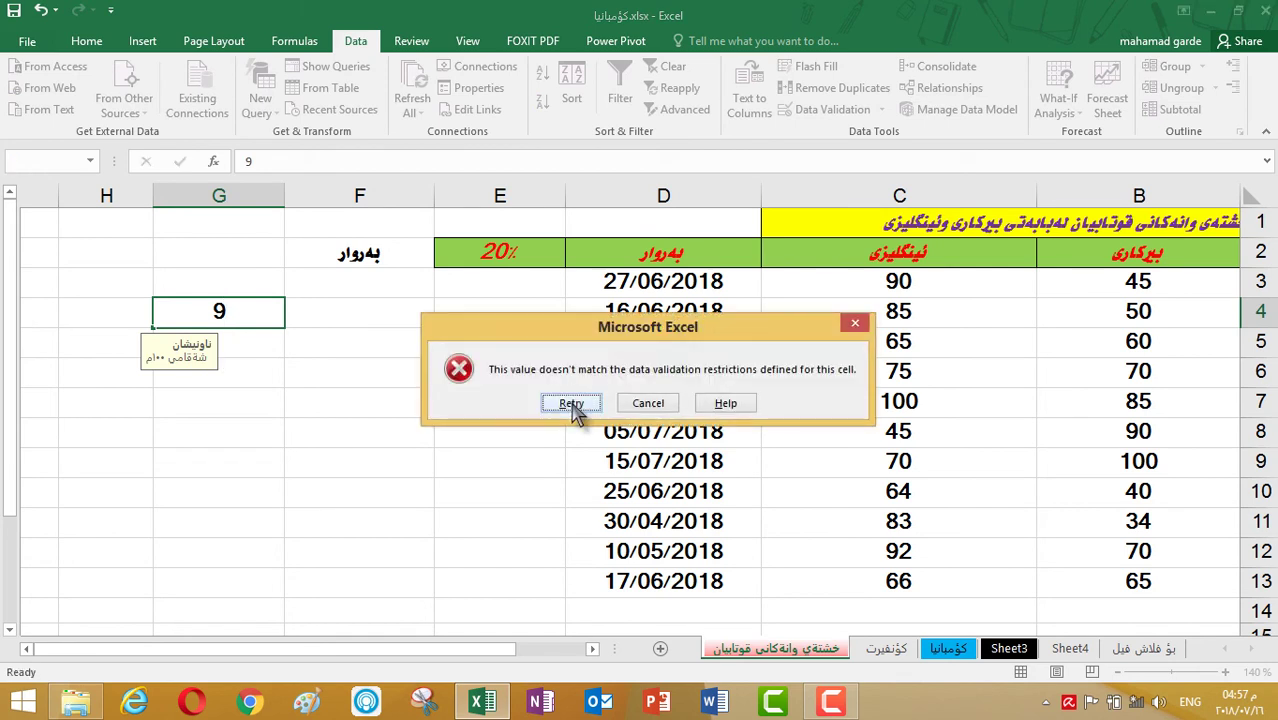
left_click(571, 403)
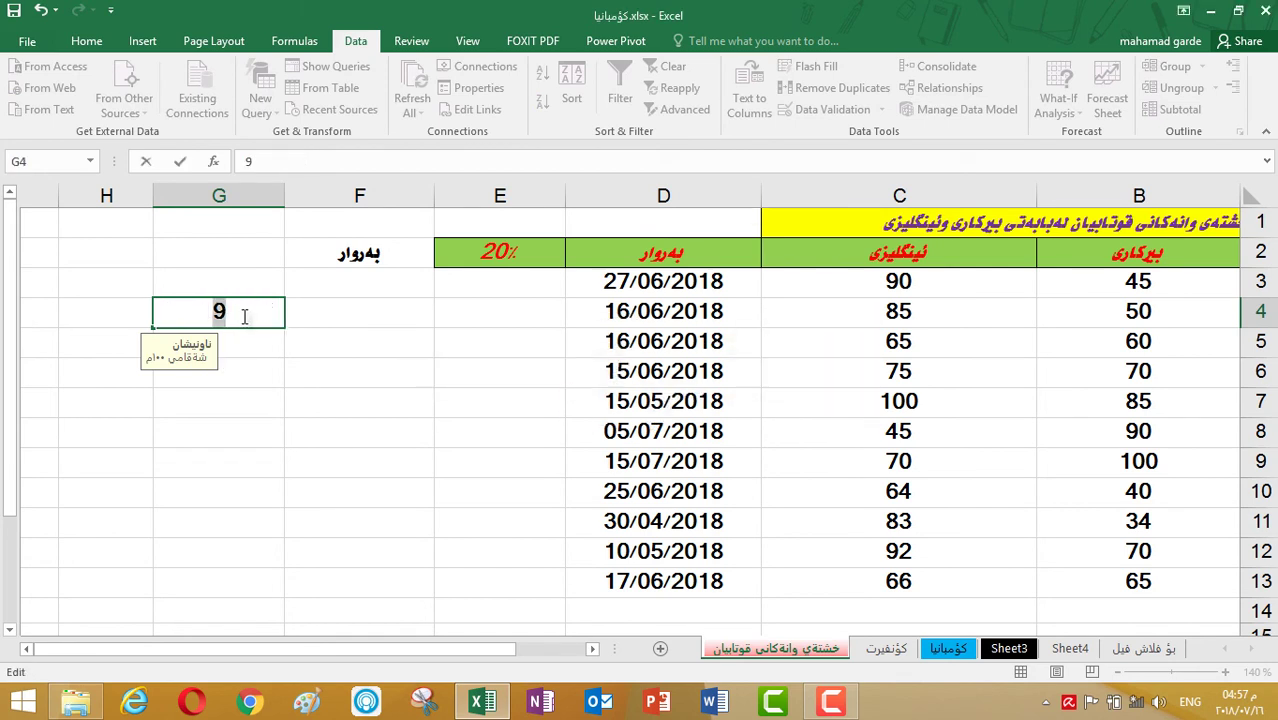
key("BackSpace")
key("Escape")
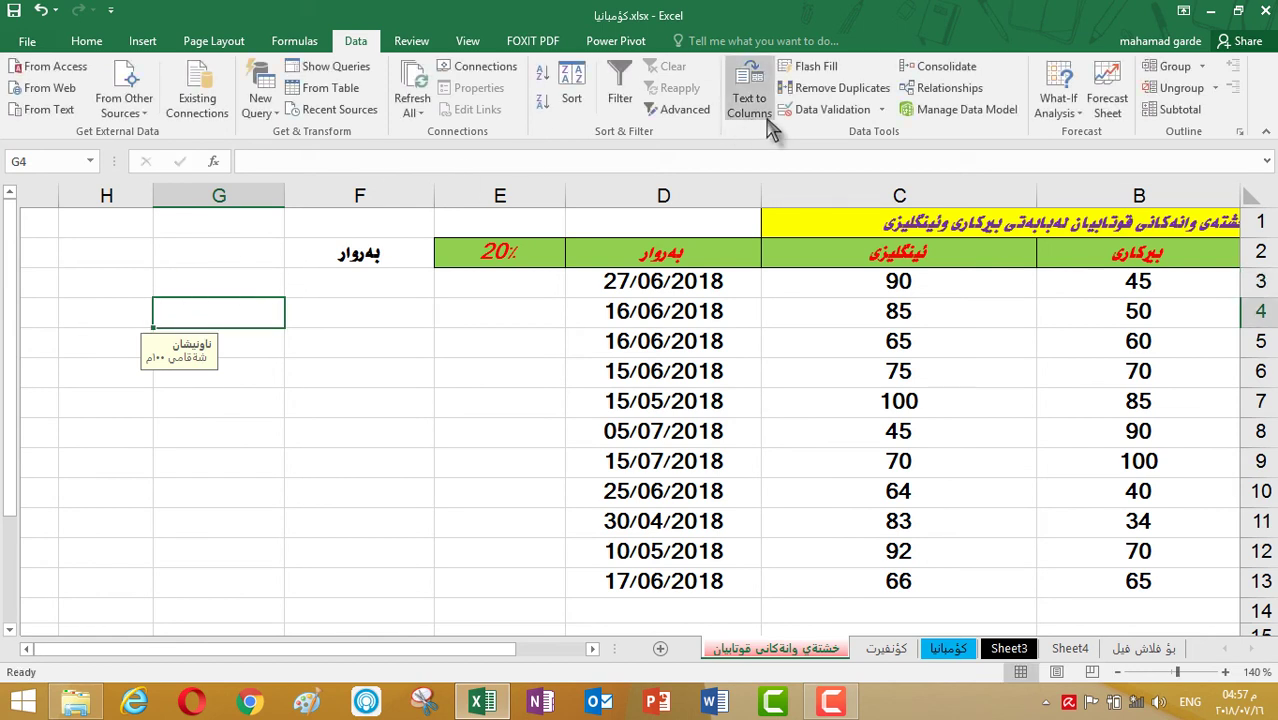
Step: Examine cell G4's validation criteria, input message and error alert options
left_click(830, 109)
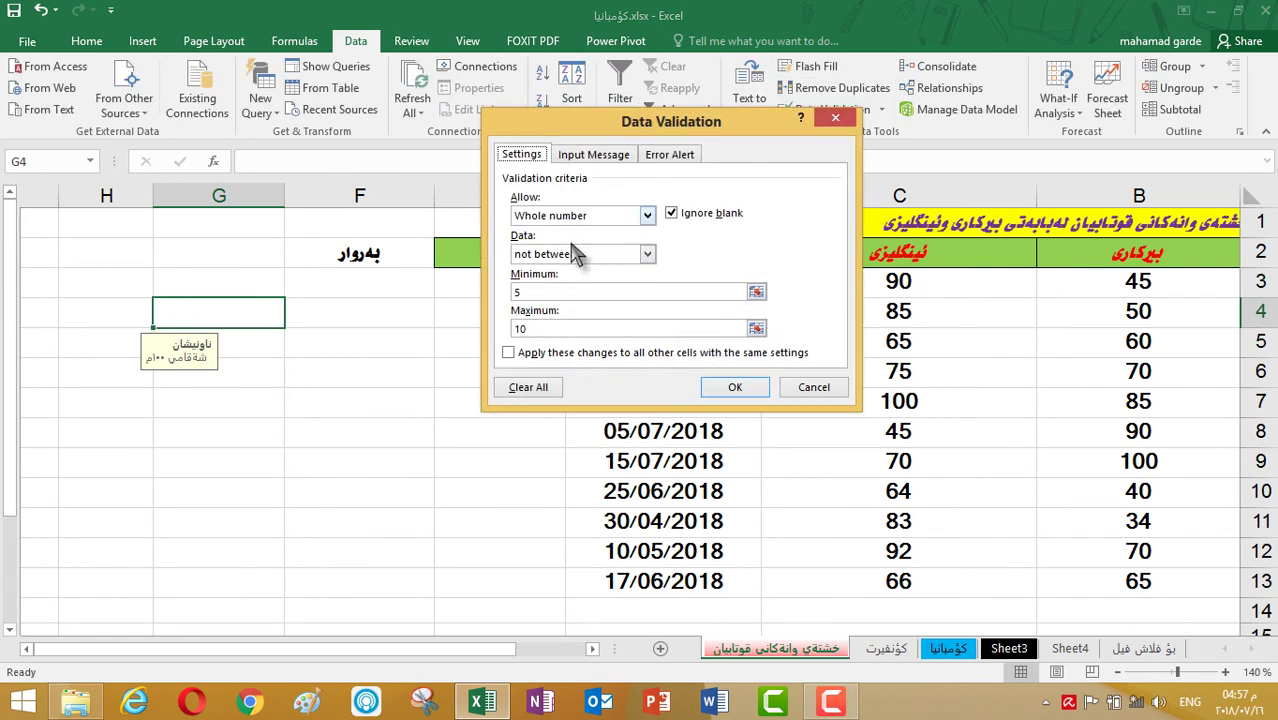
left_click(620, 158)
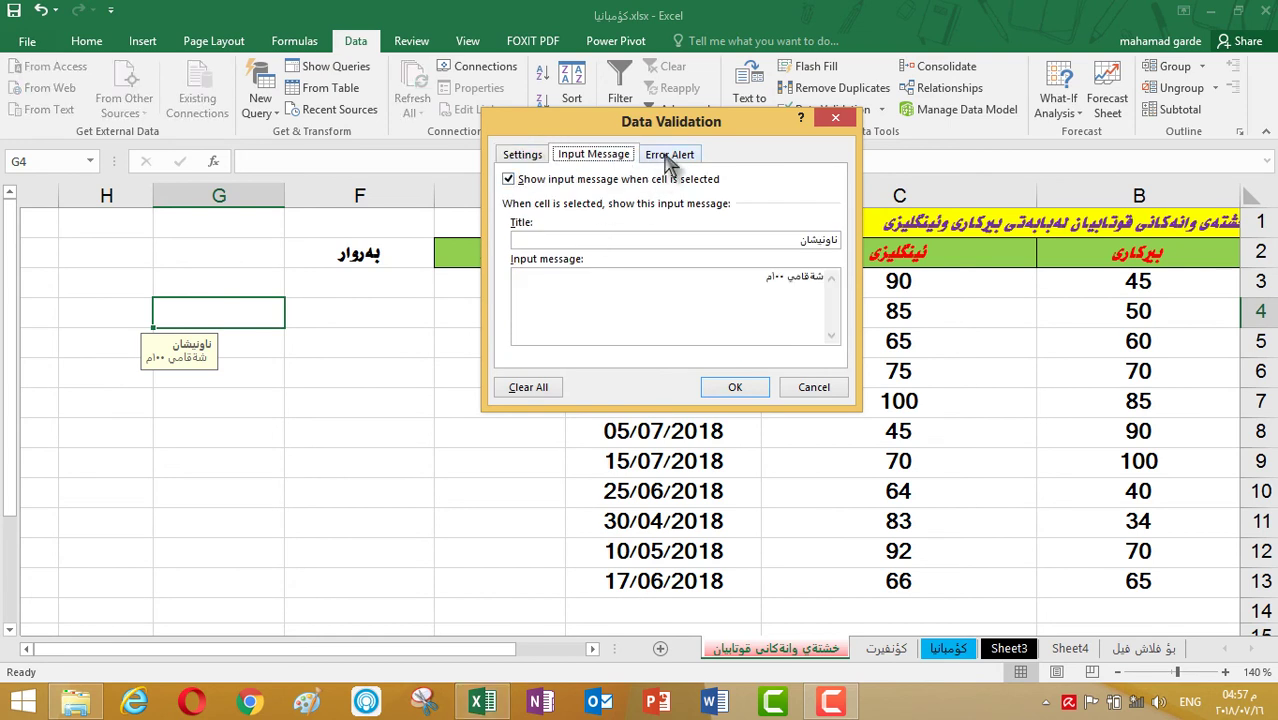
left_click(668, 160)
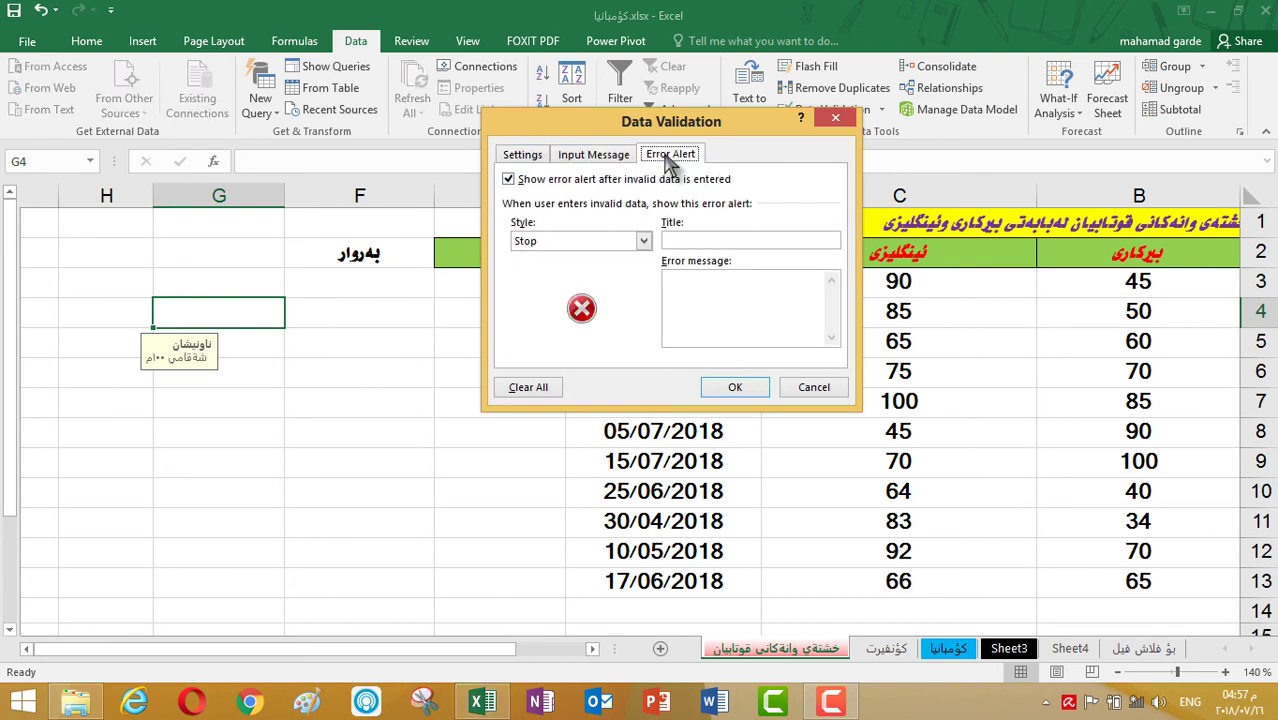
left_click(541, 158)
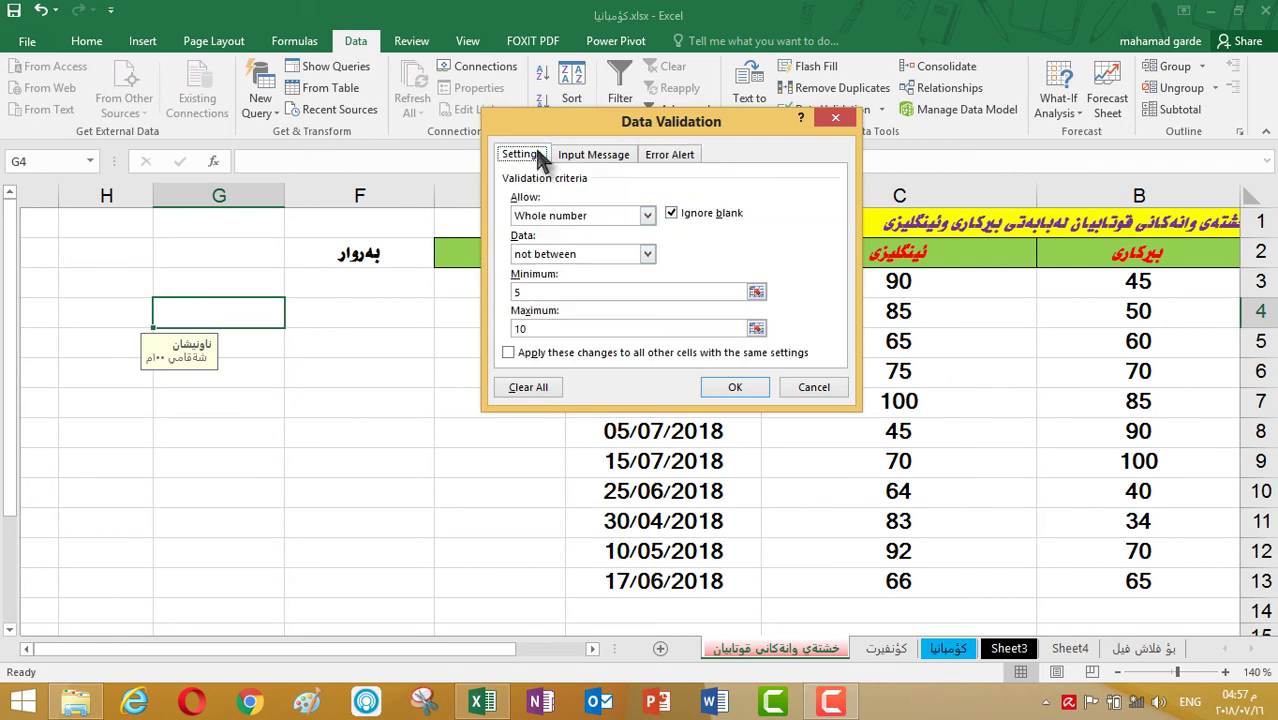
left_click(669, 156)
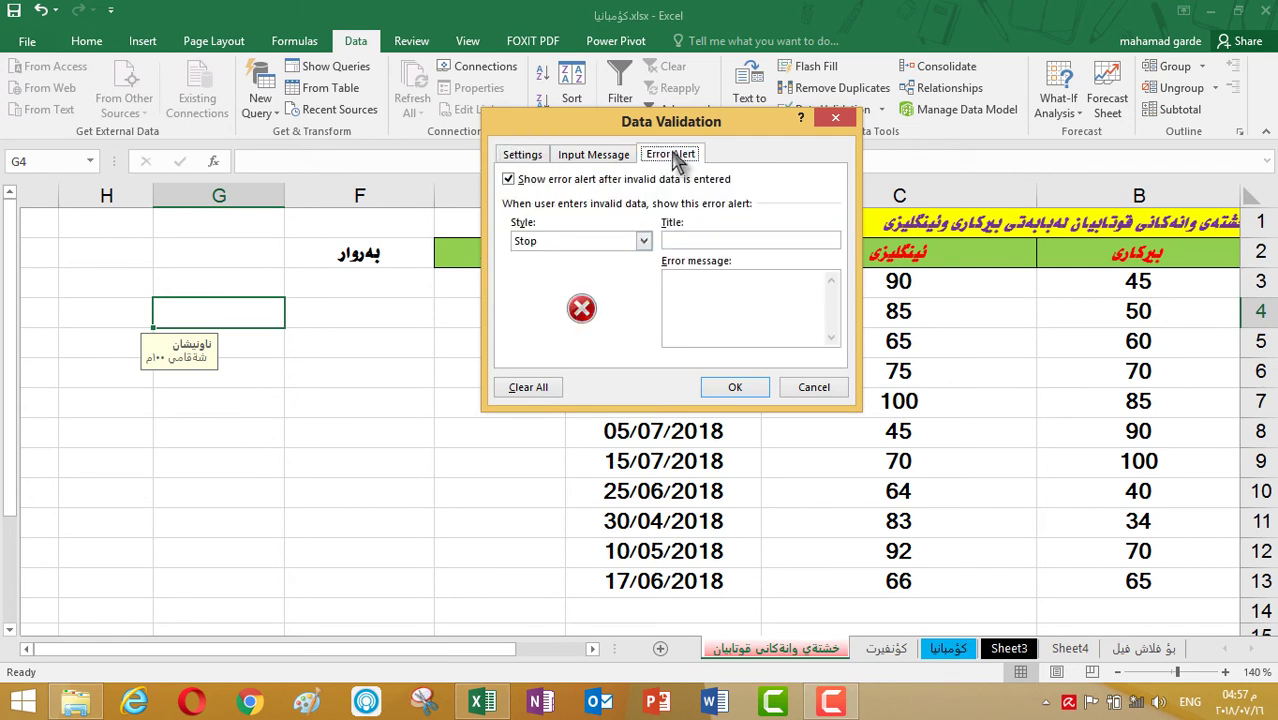
Step: Try the Warning and Information styles for cell G4's error alert, and return the style to Stop
left_click(643, 243)
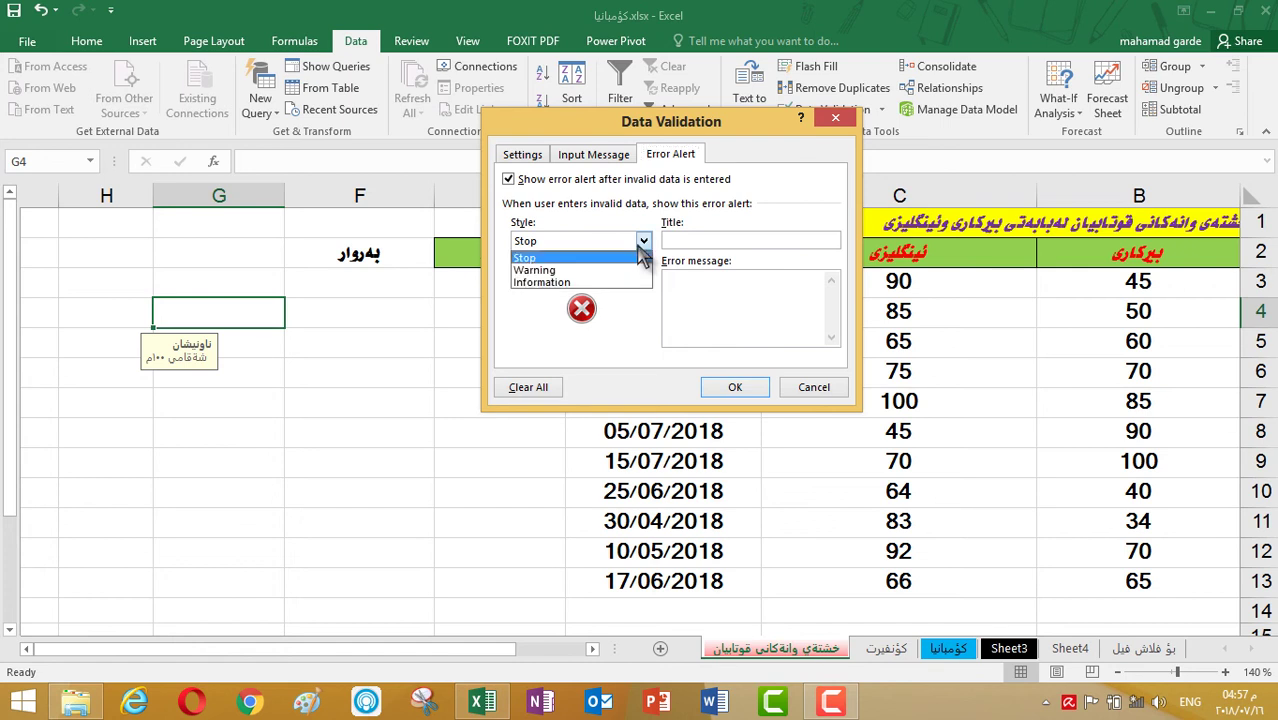
left_click(636, 272)
left_click(645, 249)
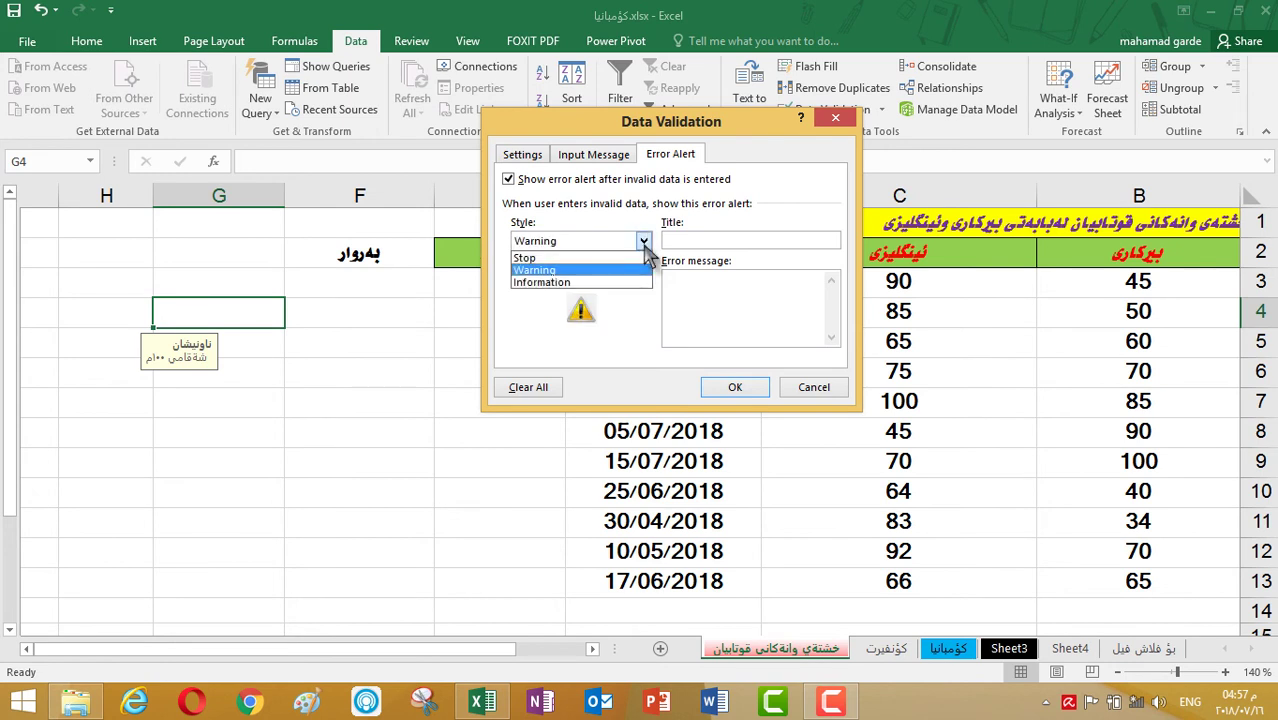
left_click(588, 283)
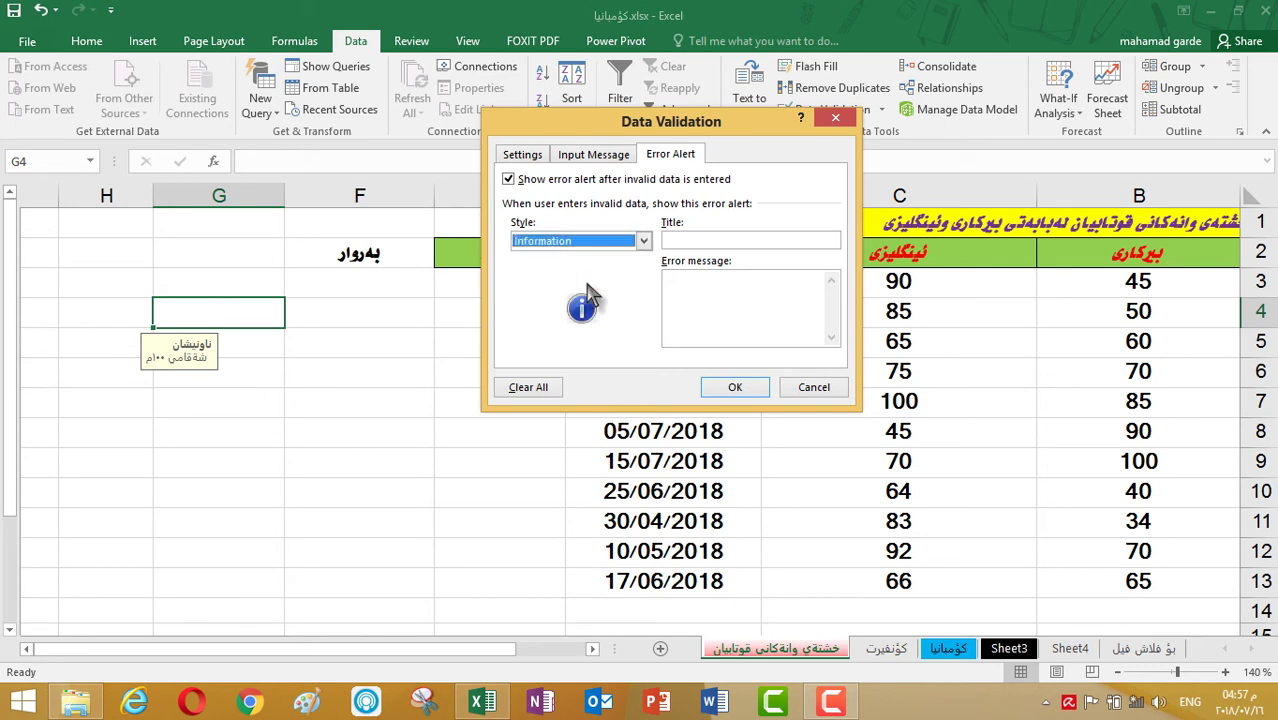
left_click(645, 244)
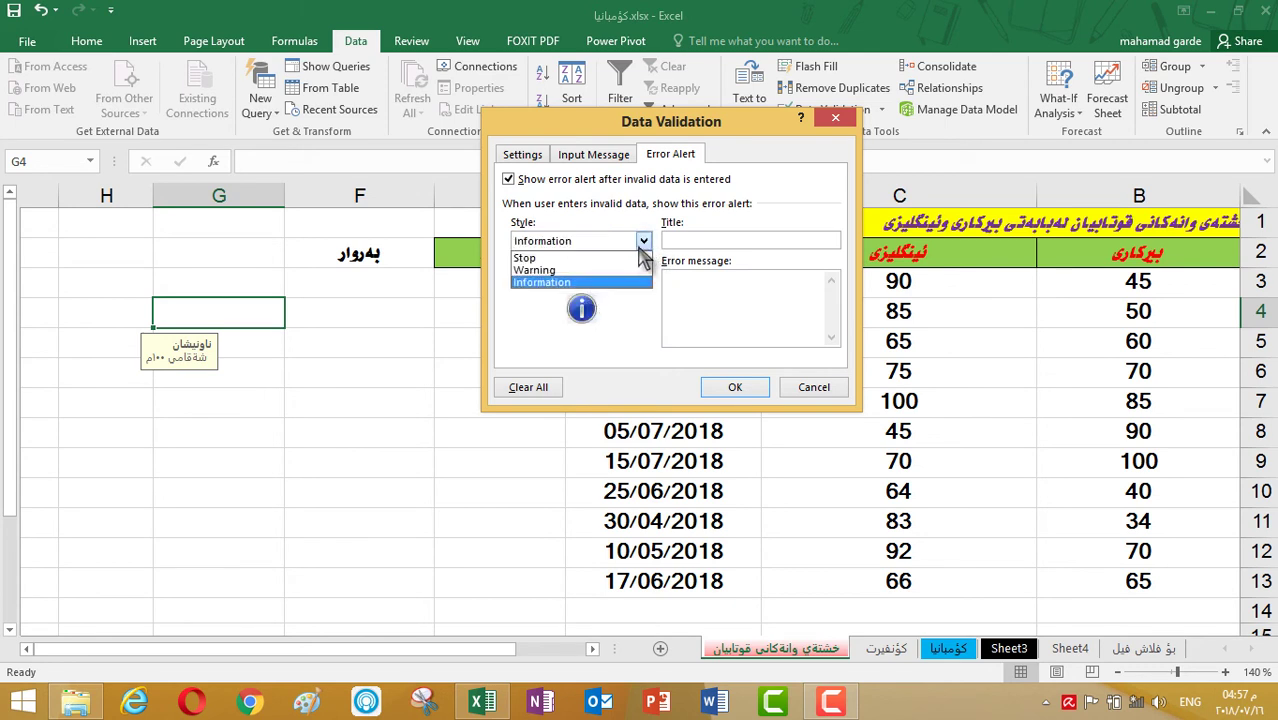
left_click(616, 246)
scroll(617, 256, "up", 2)
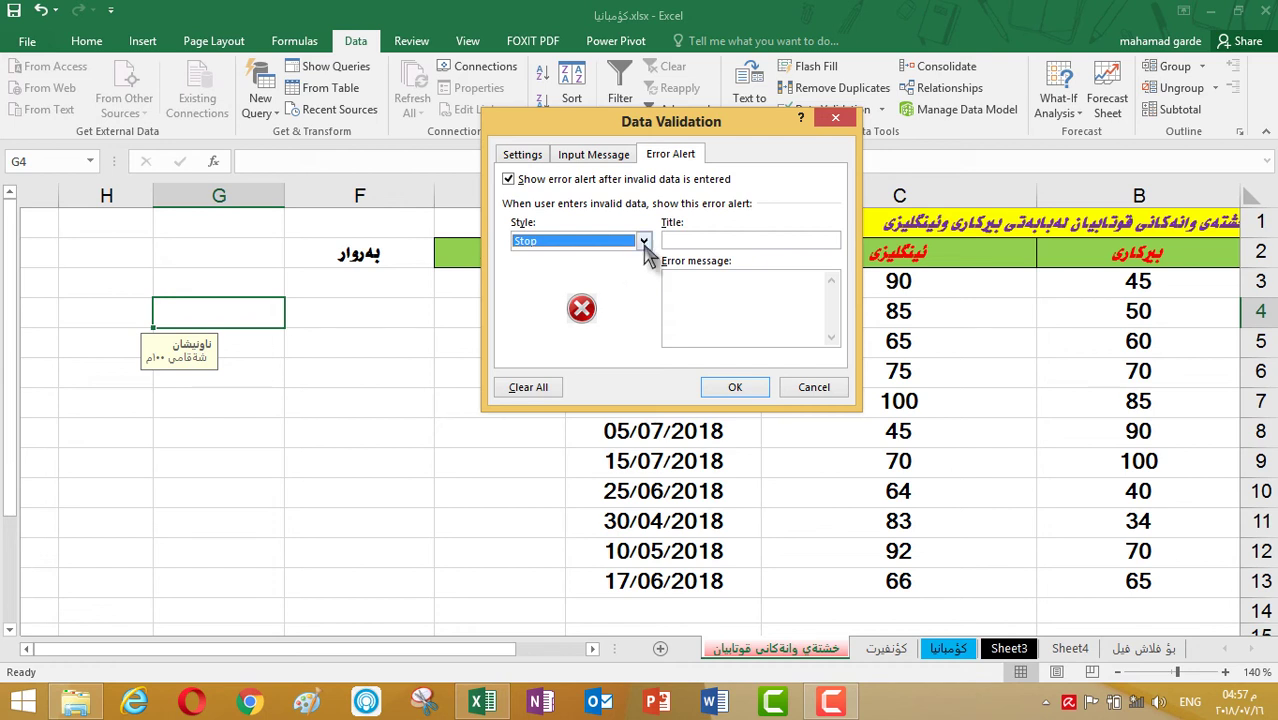
left_click(644, 242)
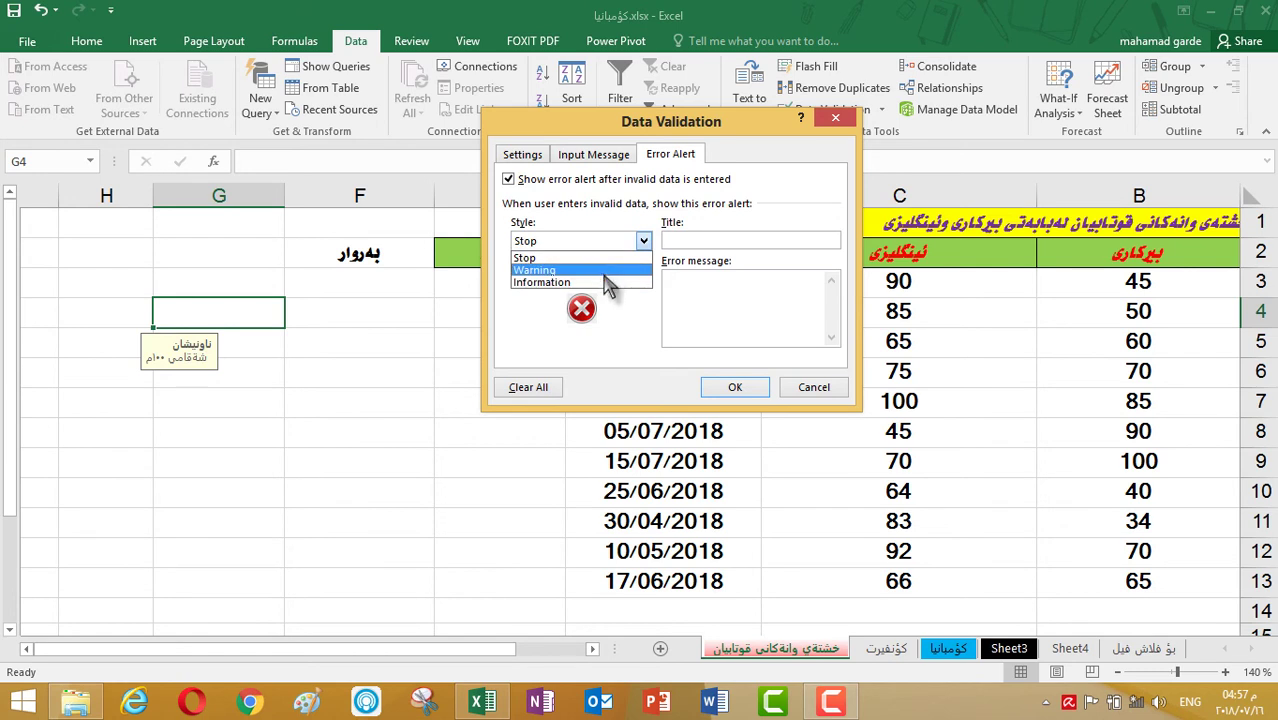
Step: Set cell G4's whole-number validation condition to between 5 and 10
left_click(522, 155)
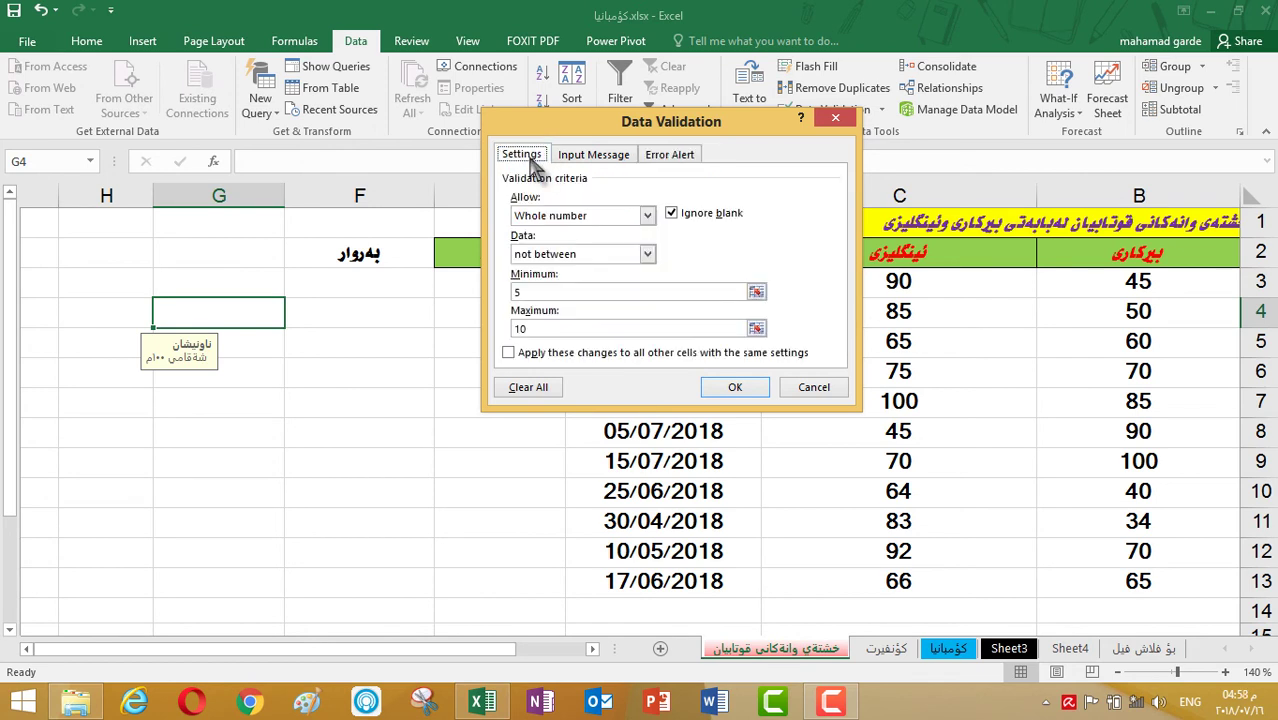
left_click(646, 255)
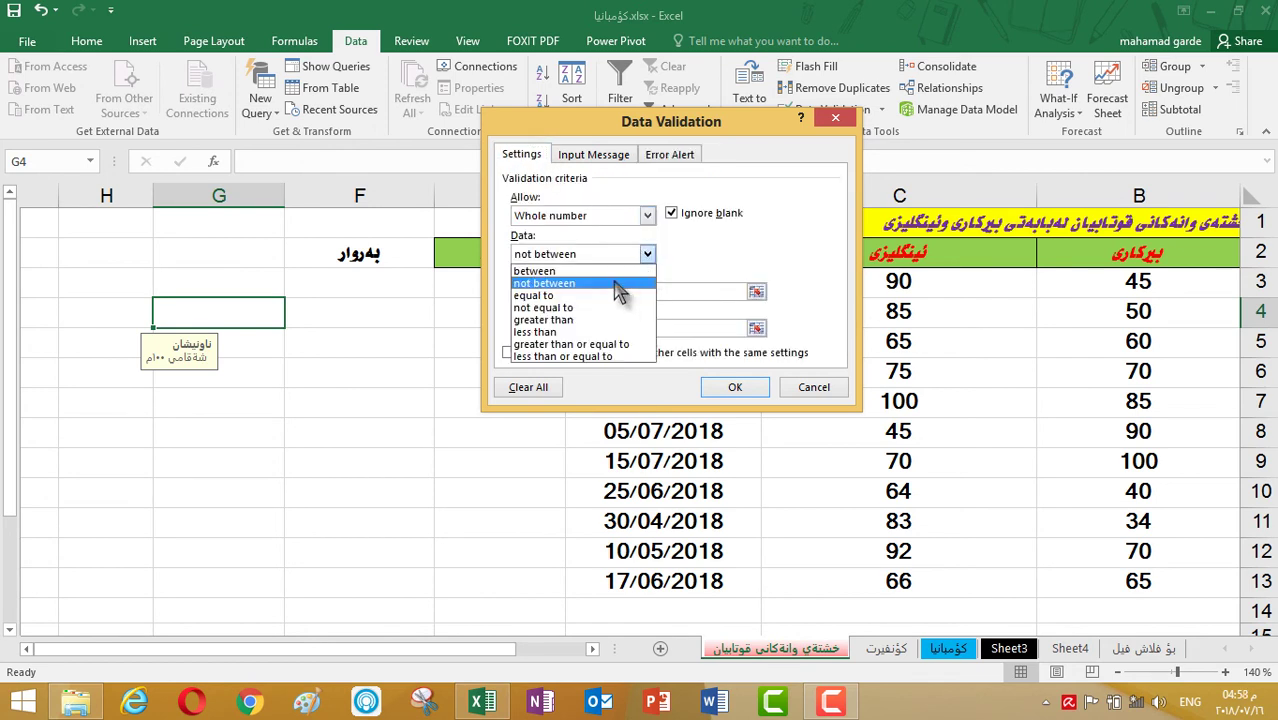
left_click(614, 276)
left_click(559, 290)
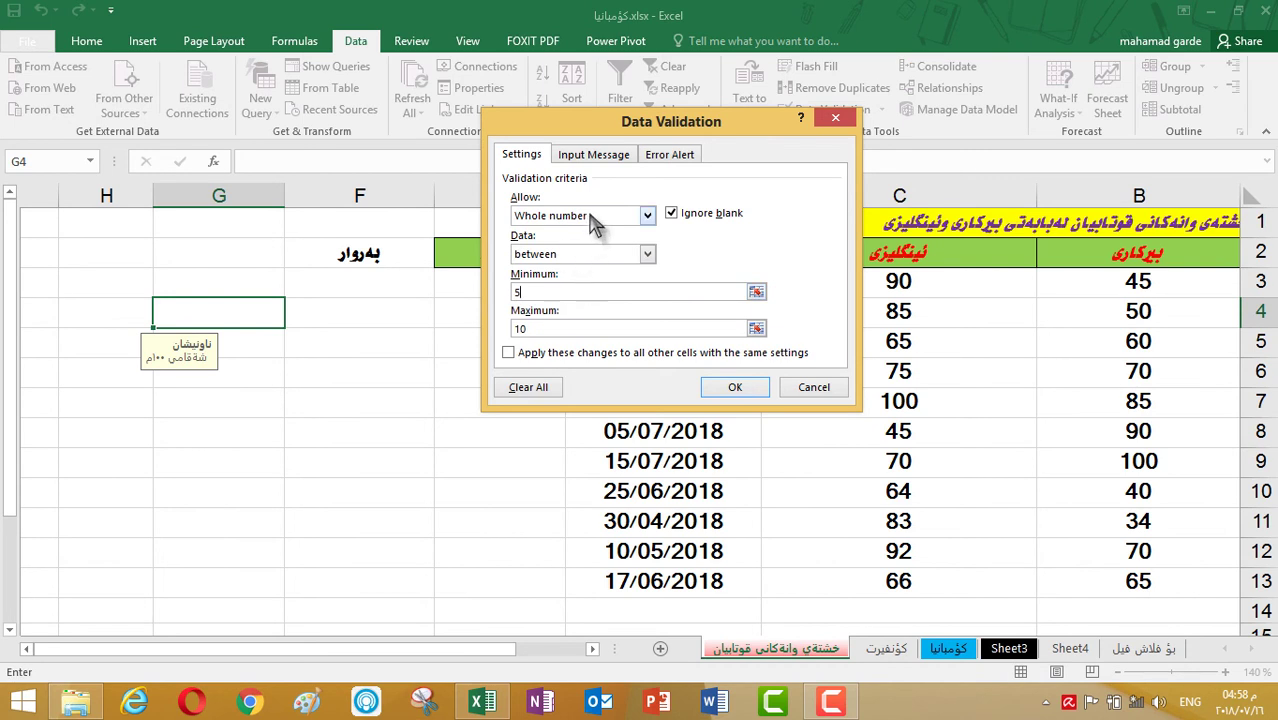
Step: Choose the Stop style for cell G4's error alert and give it the Kurdish title "زمارةكة هةلةية"
left_click(668, 159)
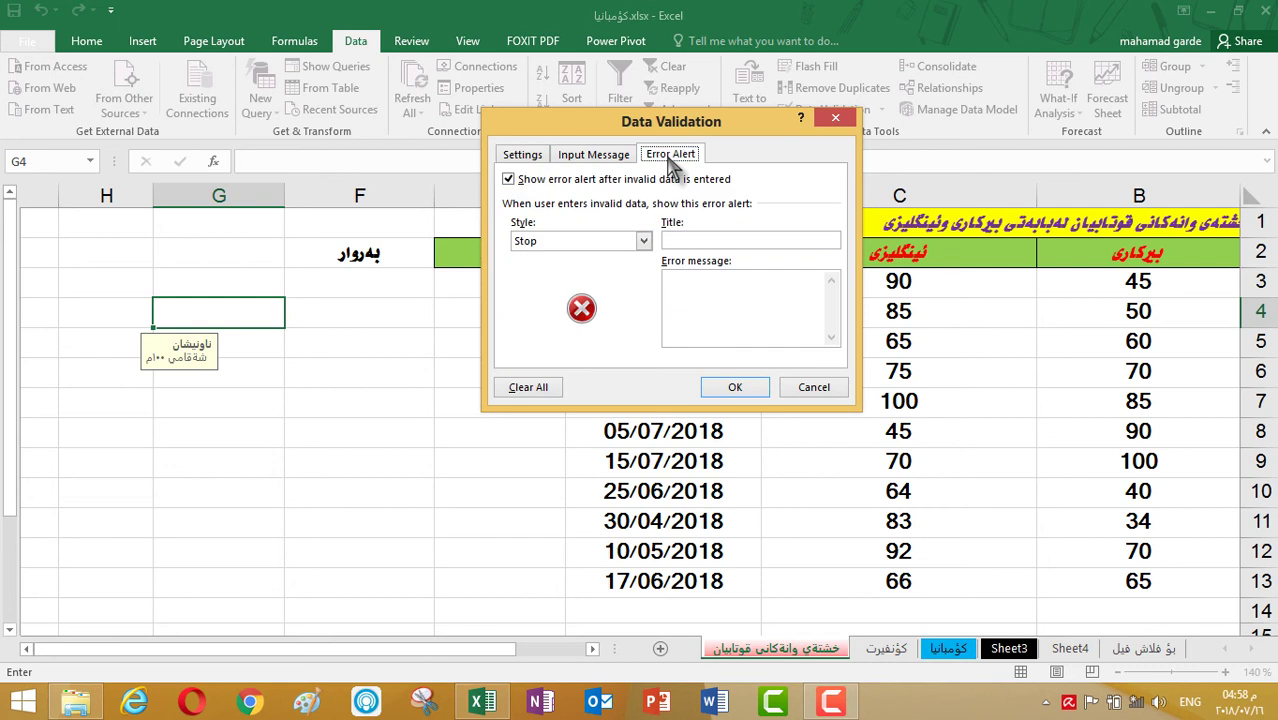
left_click(615, 248)
left_click(615, 256)
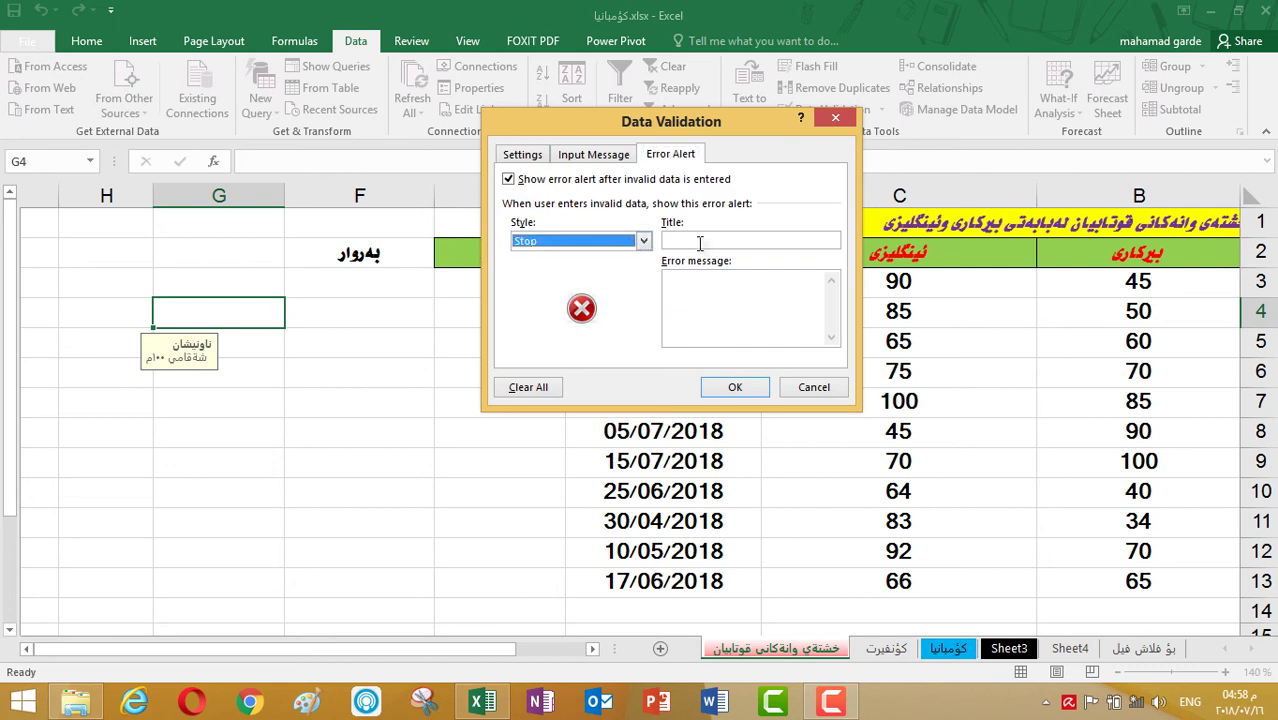
left_click(703, 241)
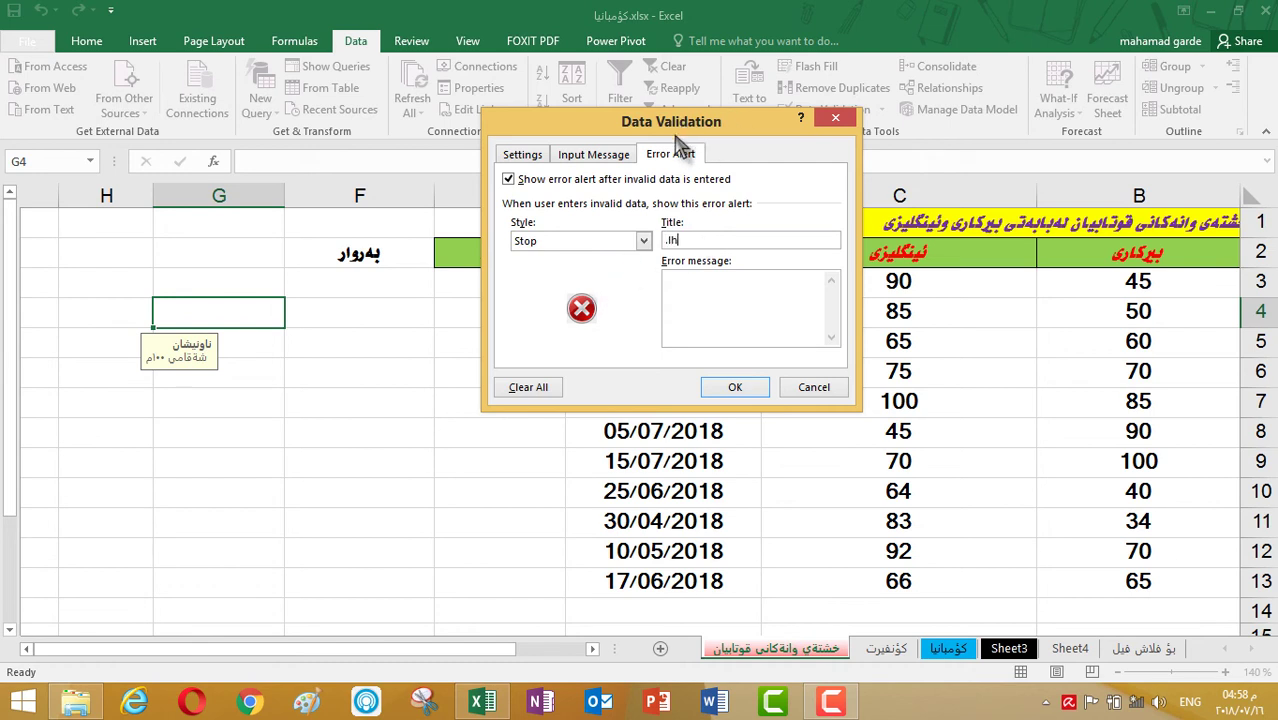
type("m;m")
key("BackSpace")
key("BackSpace")
key("BackSpace")
key("BackSpace")
key("BackSpace")
key("BackSpace")
key("alt+shift")
type("زمارەکە")
Step: Enter the error message "بيويستة زمارةكة لةنيوان ٥-١٠ بيت", review the validation settings and input message, and apply the rule to cell G4
left_click(715, 281)
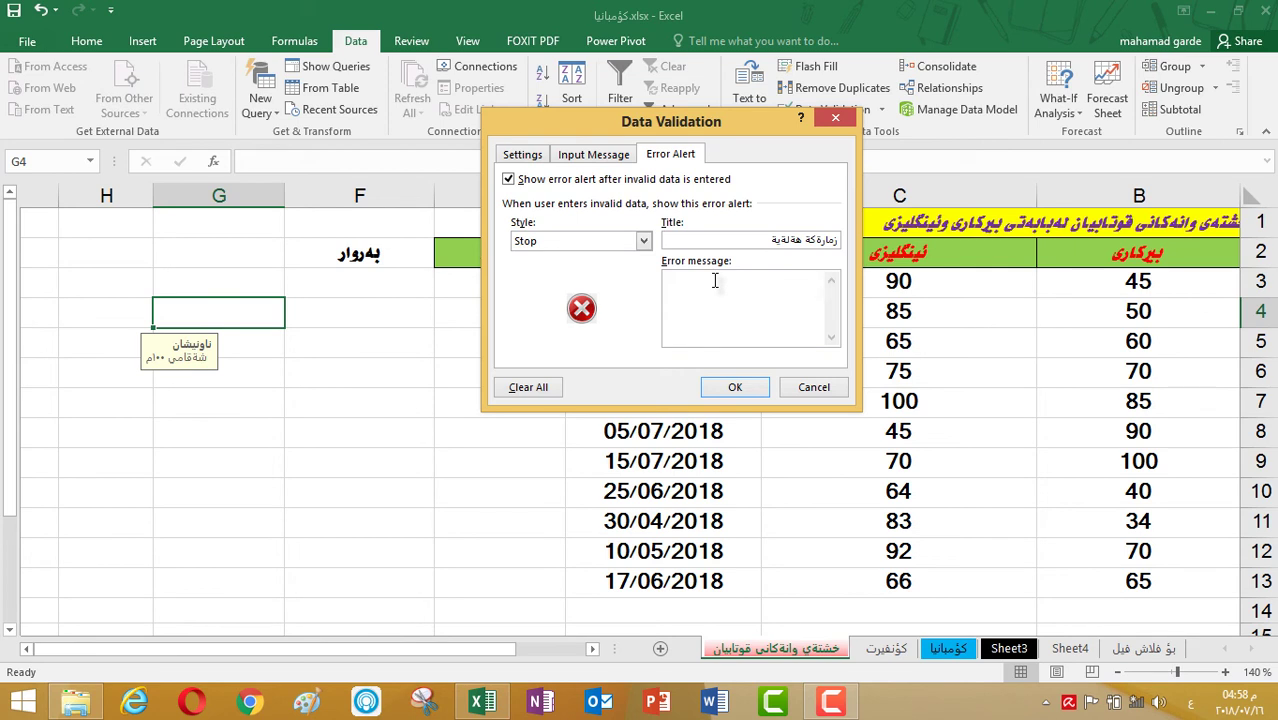
type("پێویستە")
type("يت")
left_click(596, 158)
left_click(523, 157)
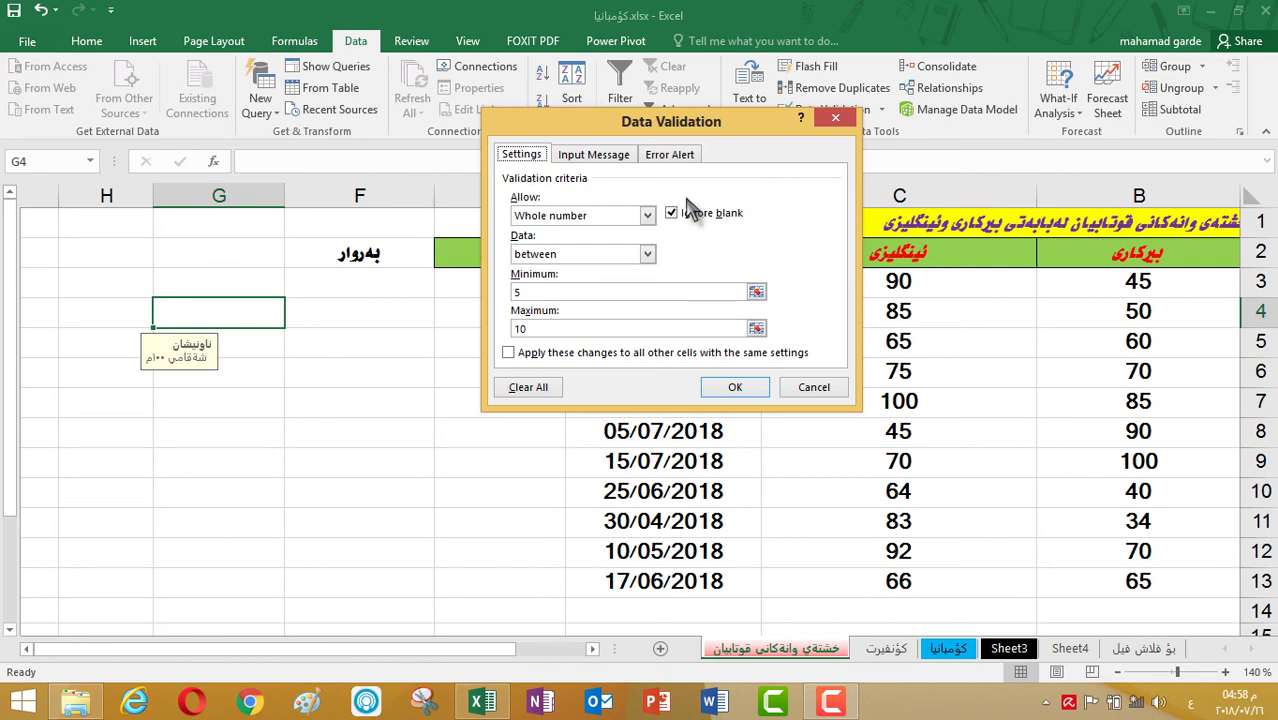
left_click(612, 158)
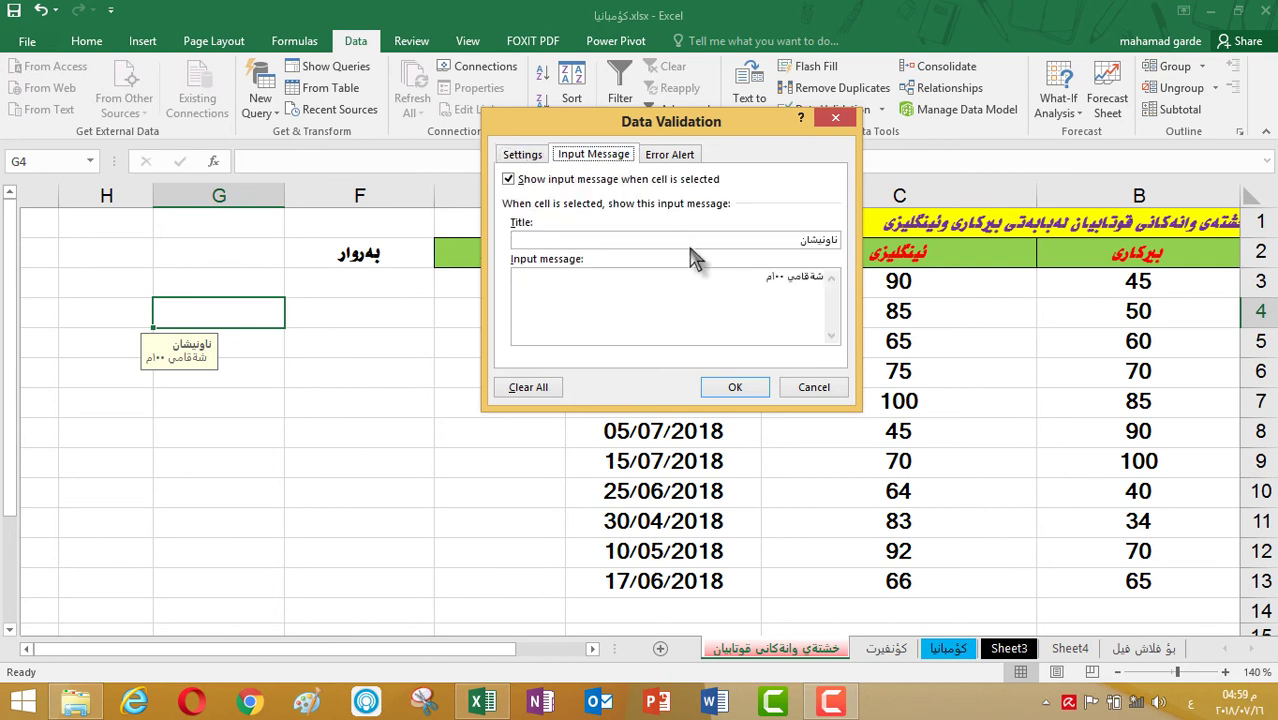
left_click(681, 160)
left_click(716, 386)
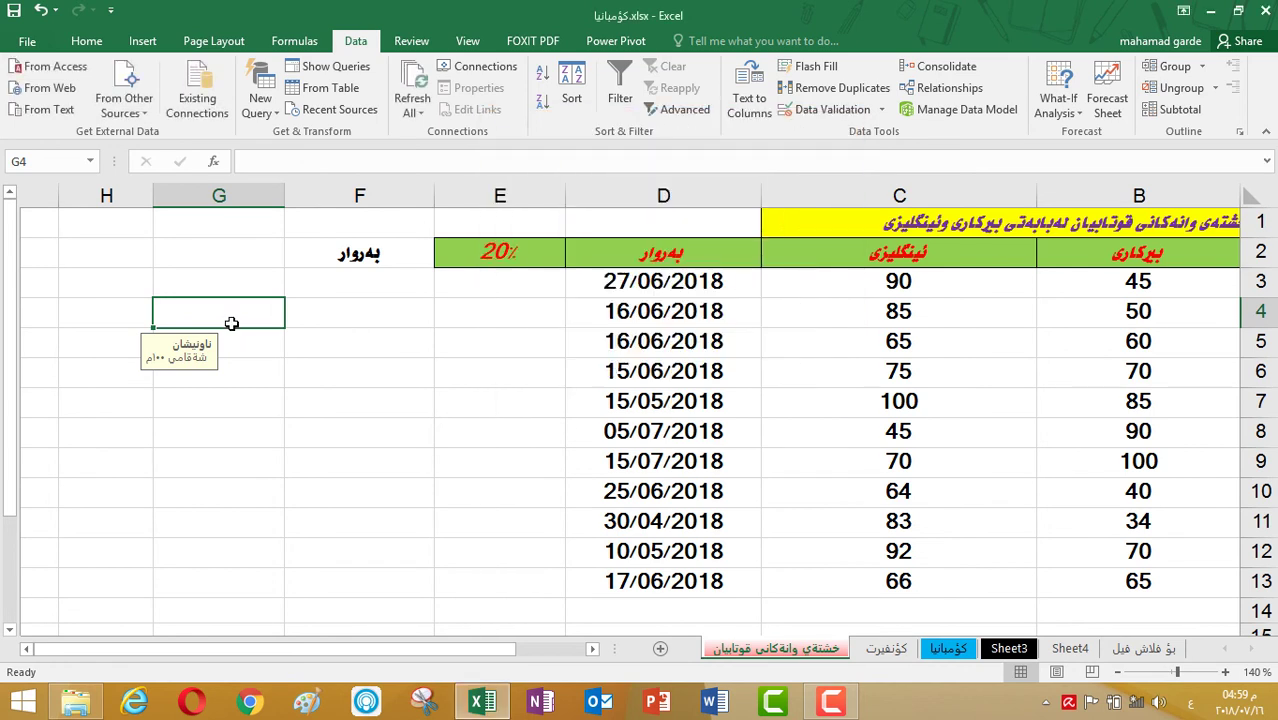
Step: Test cell G4's custom error alert with the values 4 and 5, and clear the cell
type("4")
key("Return")
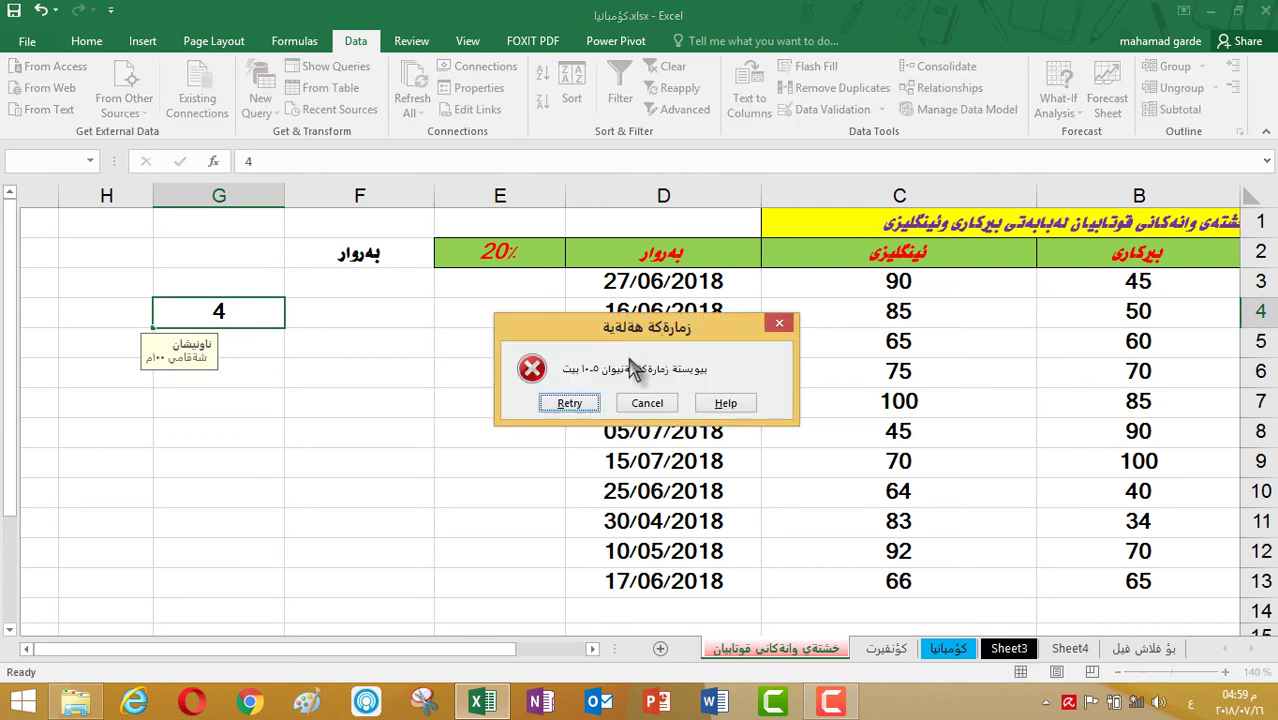
left_click(569, 403)
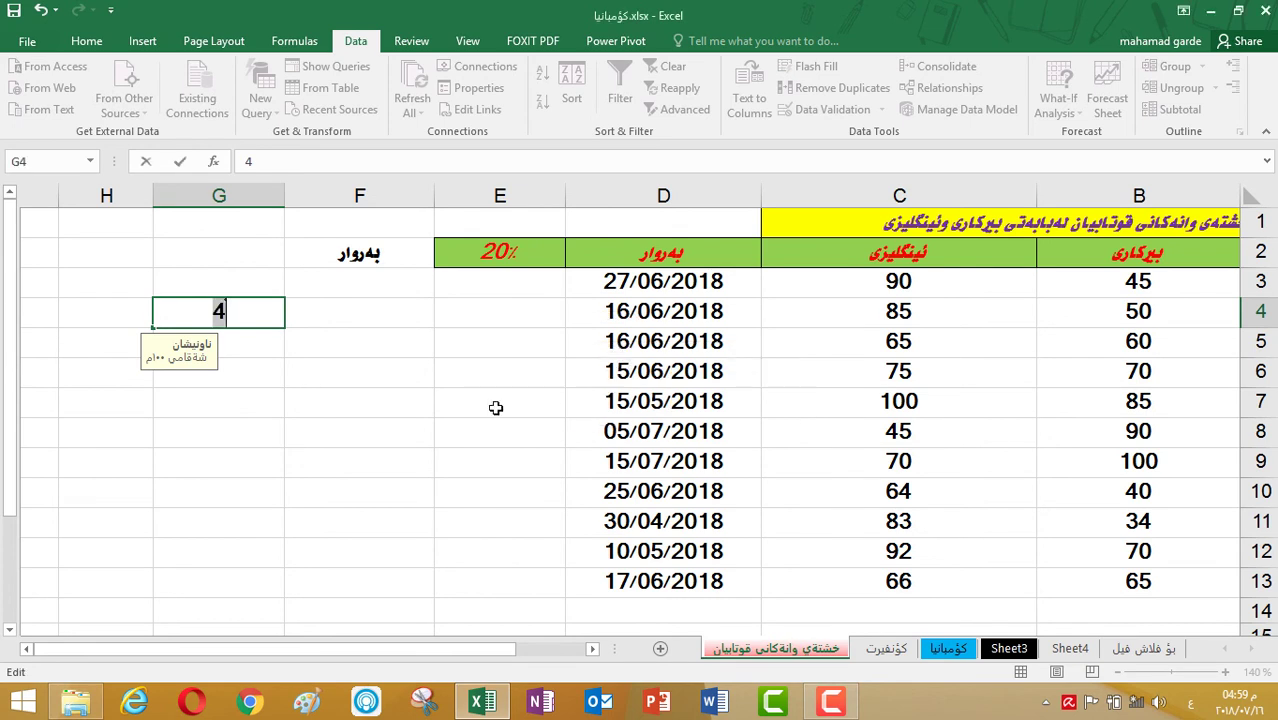
key("BackSpace")
type("5")
key("Return")
left_click(270, 311)
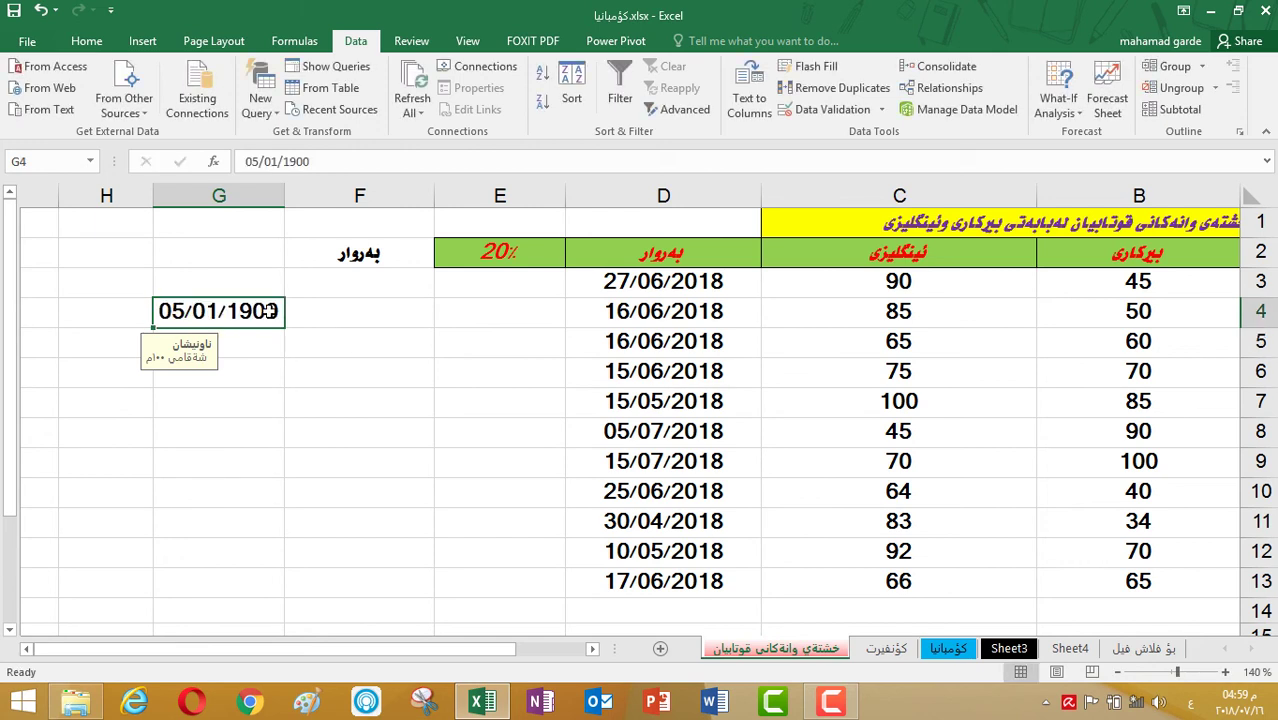
key("BackSpace")
key("Return")
Step: Test cell G4's Stop error alert with the value 4.6, retry the entry, and clear the cell
left_click(260, 319)
type("4")
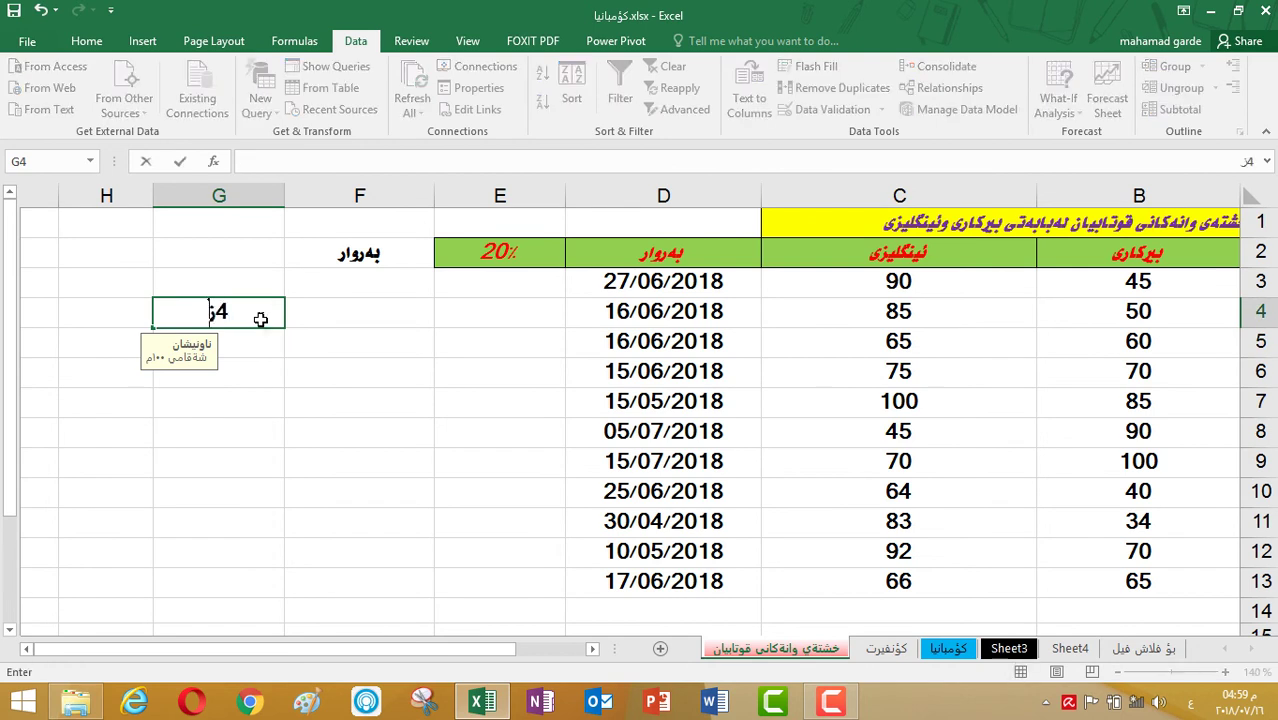
key("BackSpace")
key("alt+shift")
type("4.6")
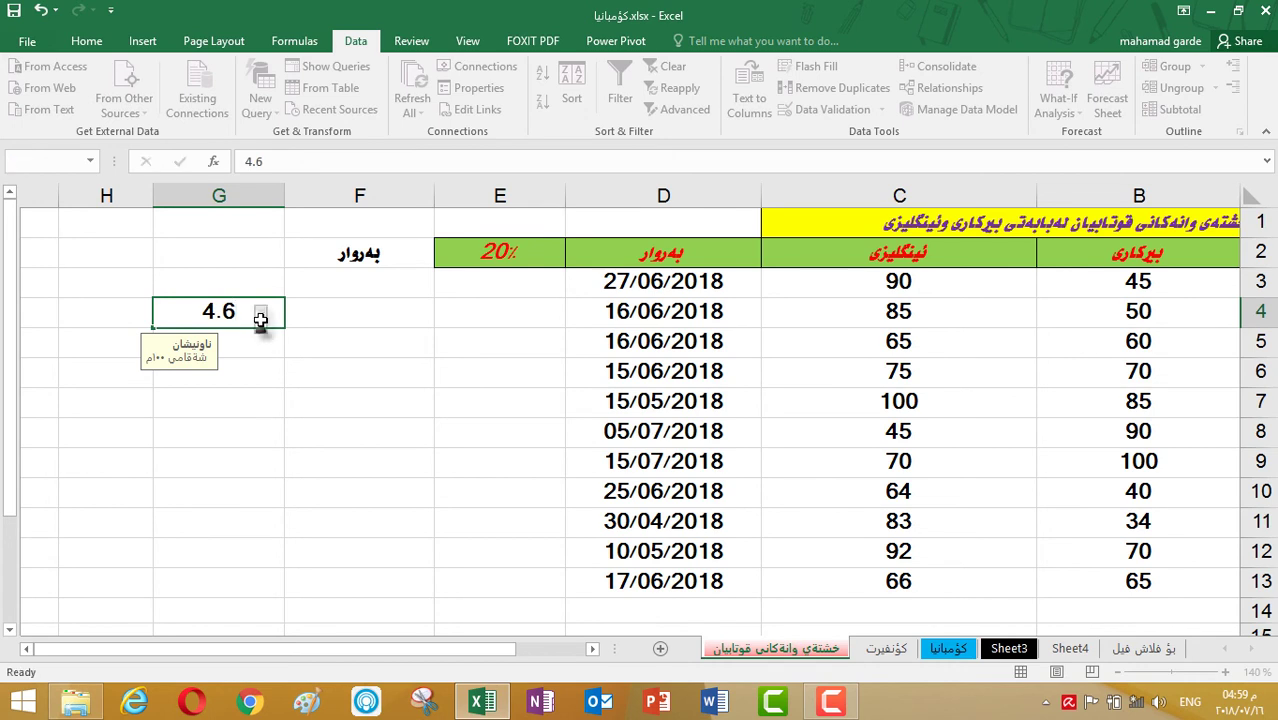
key("Return")
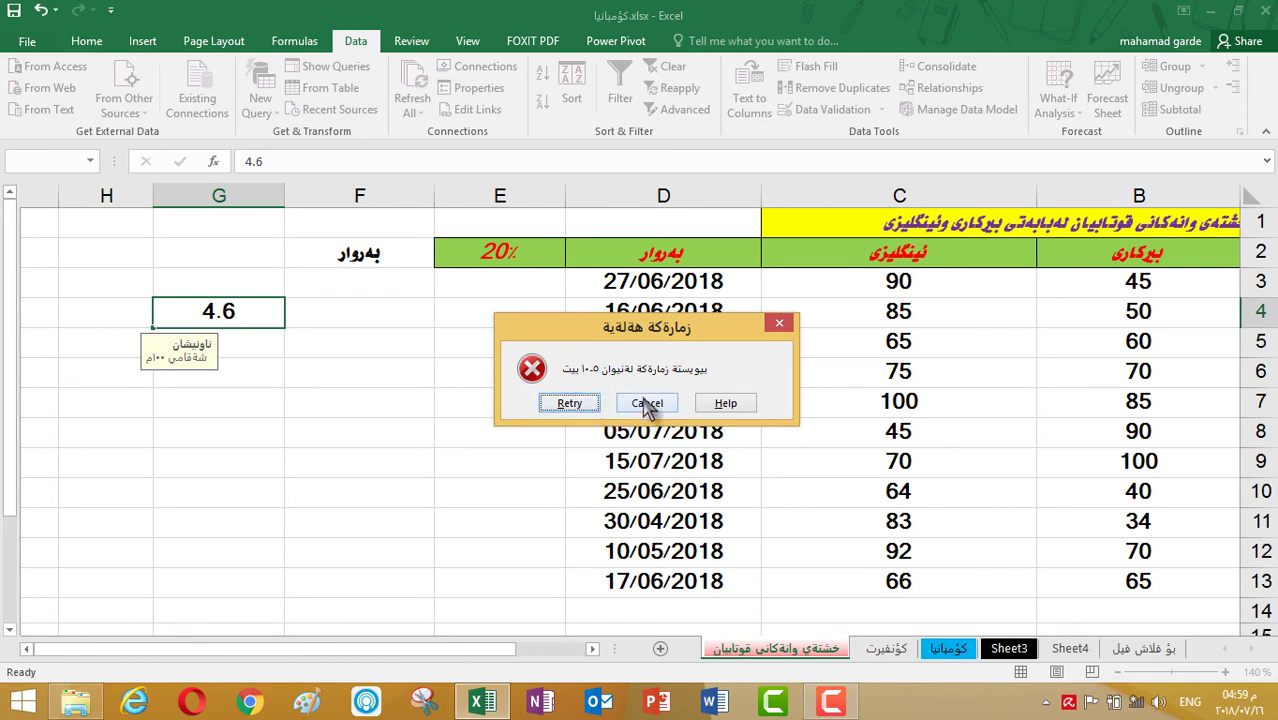
left_click(572, 404)
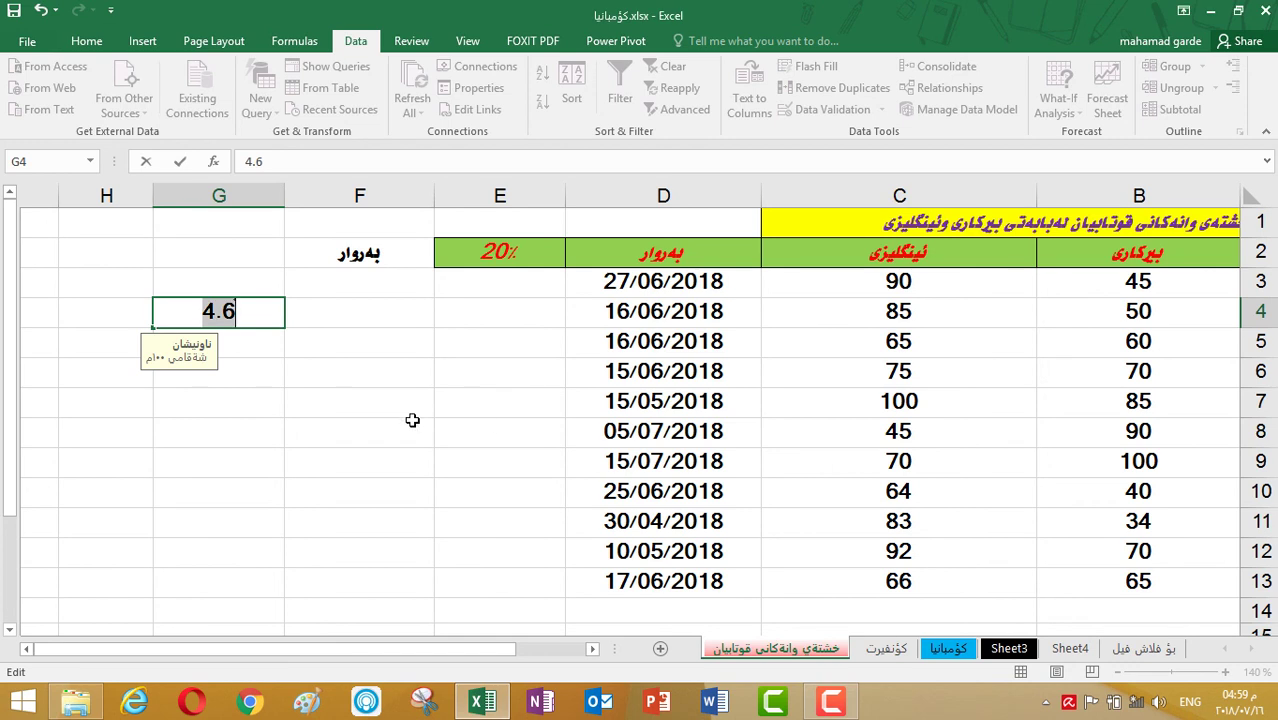
key("BackSpace")
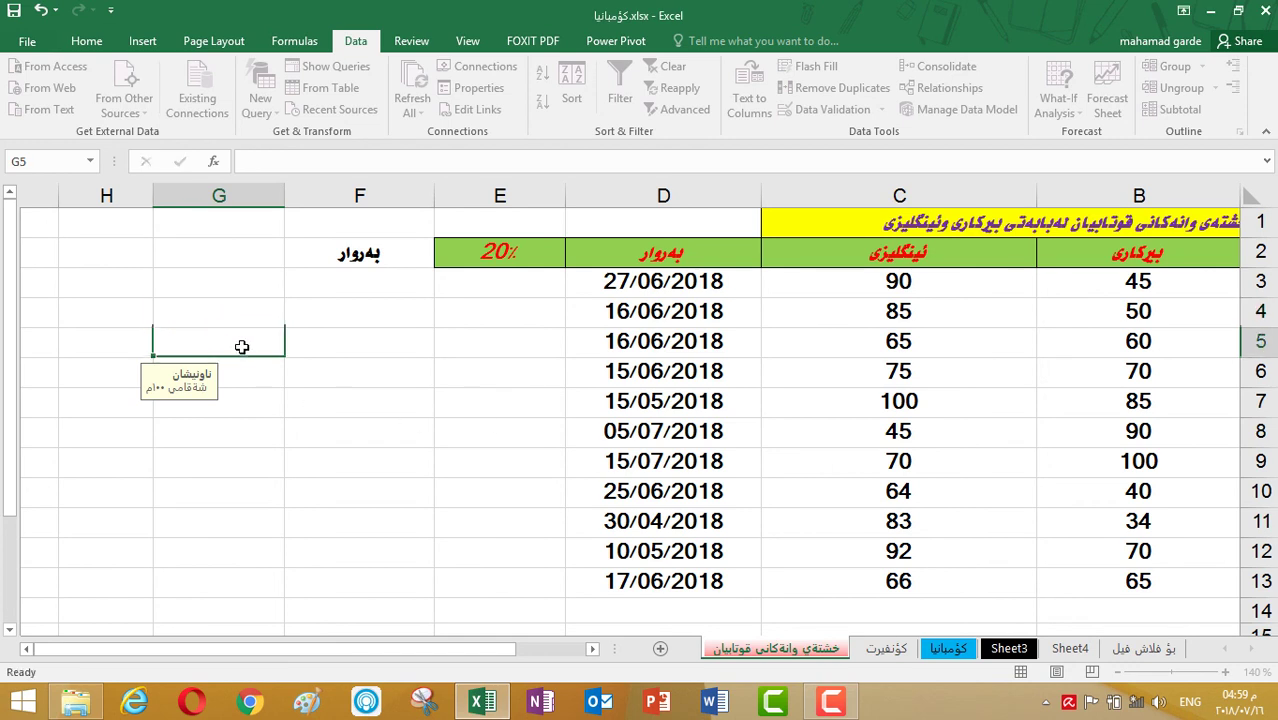
key("Return")
Step: Change cell G4's error alert style to Warning, review the input message and validation settings, and apply the rule
left_click(247, 308)
left_click(820, 109)
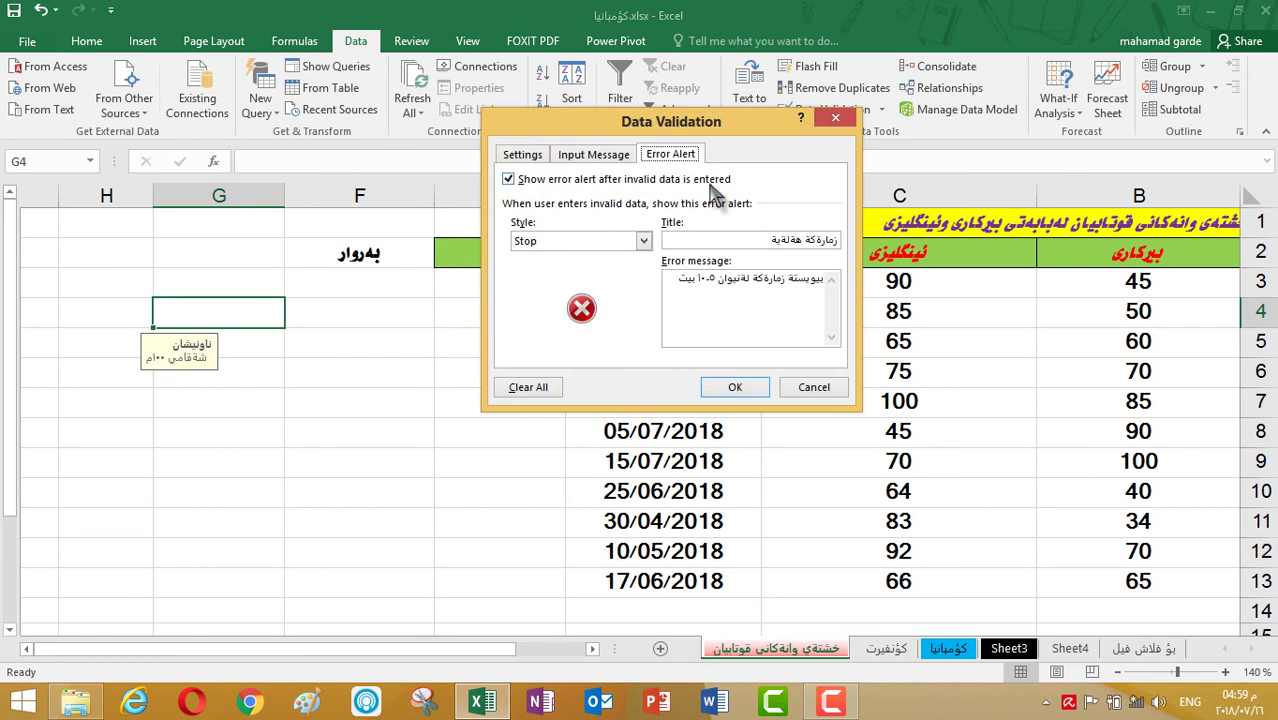
left_click(643, 241)
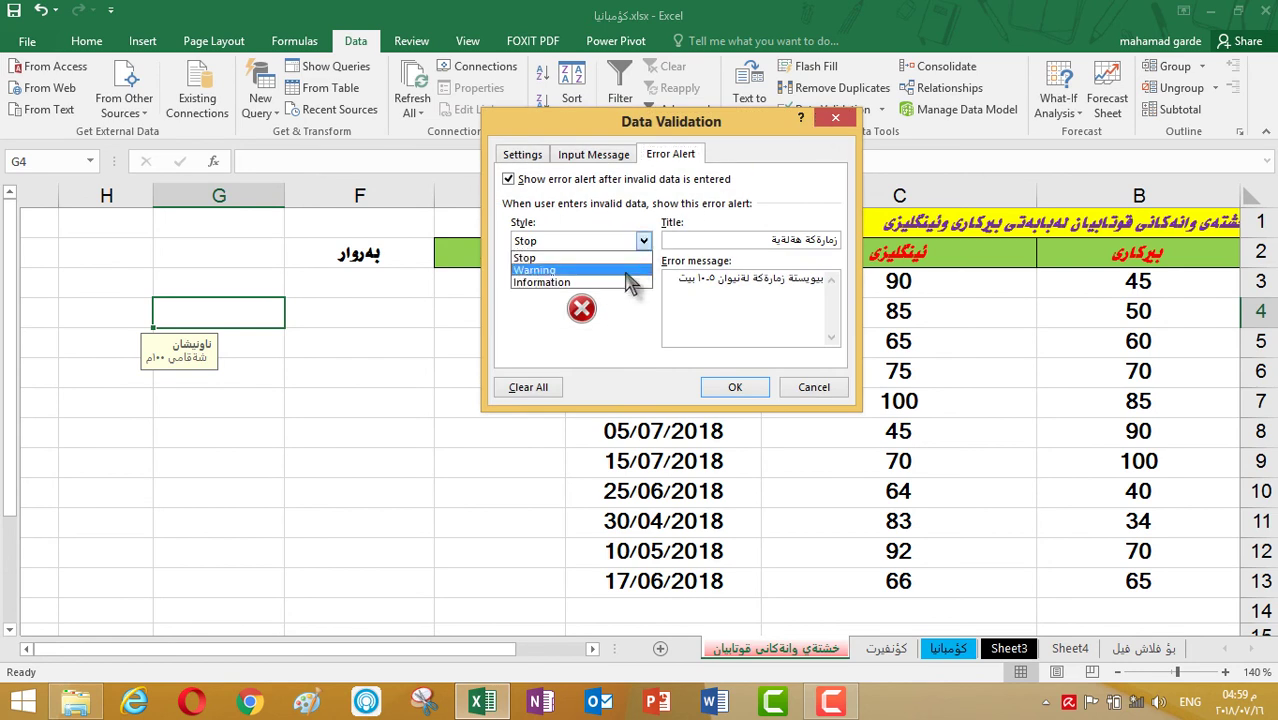
left_click(630, 283)
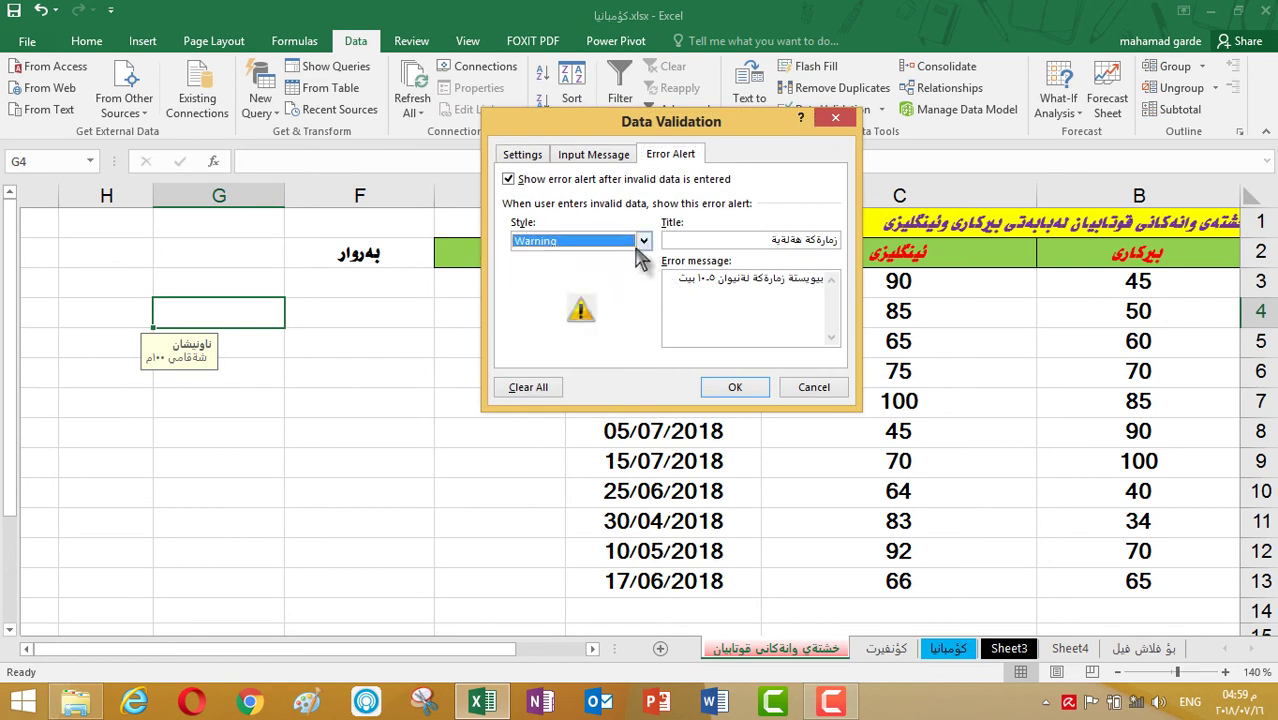
left_click(596, 154)
left_click(536, 156)
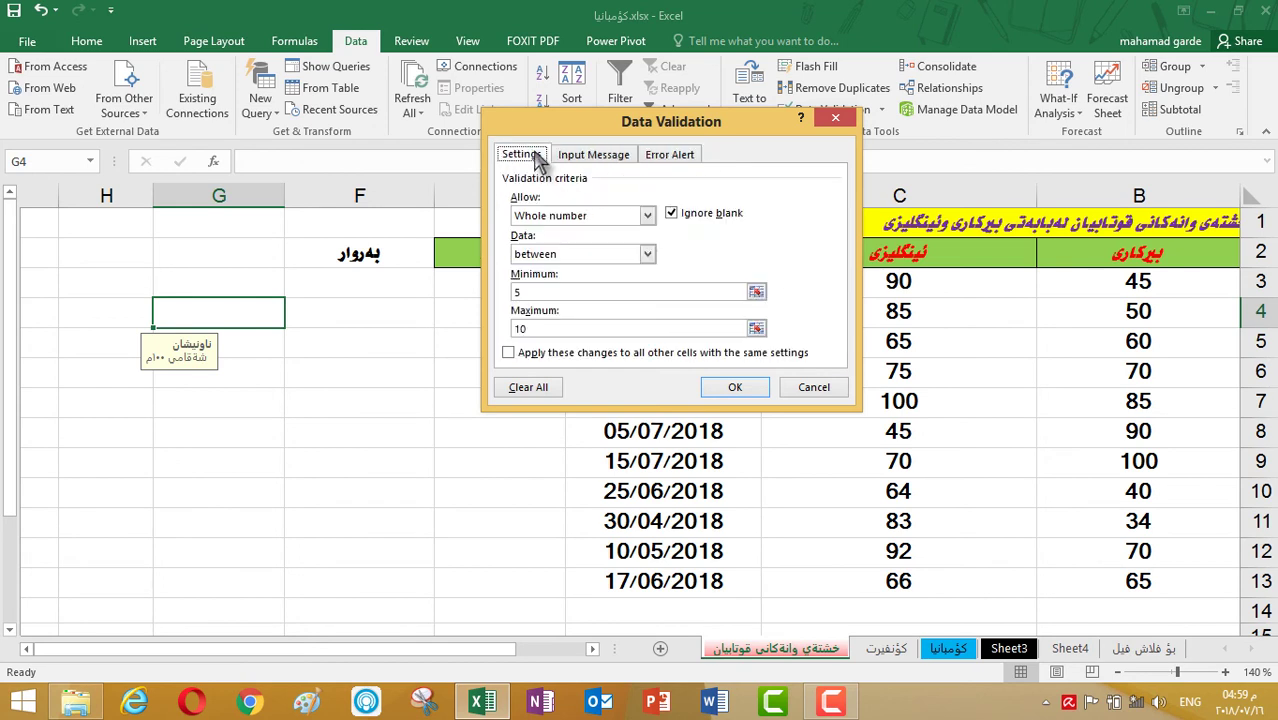
left_click(734, 387)
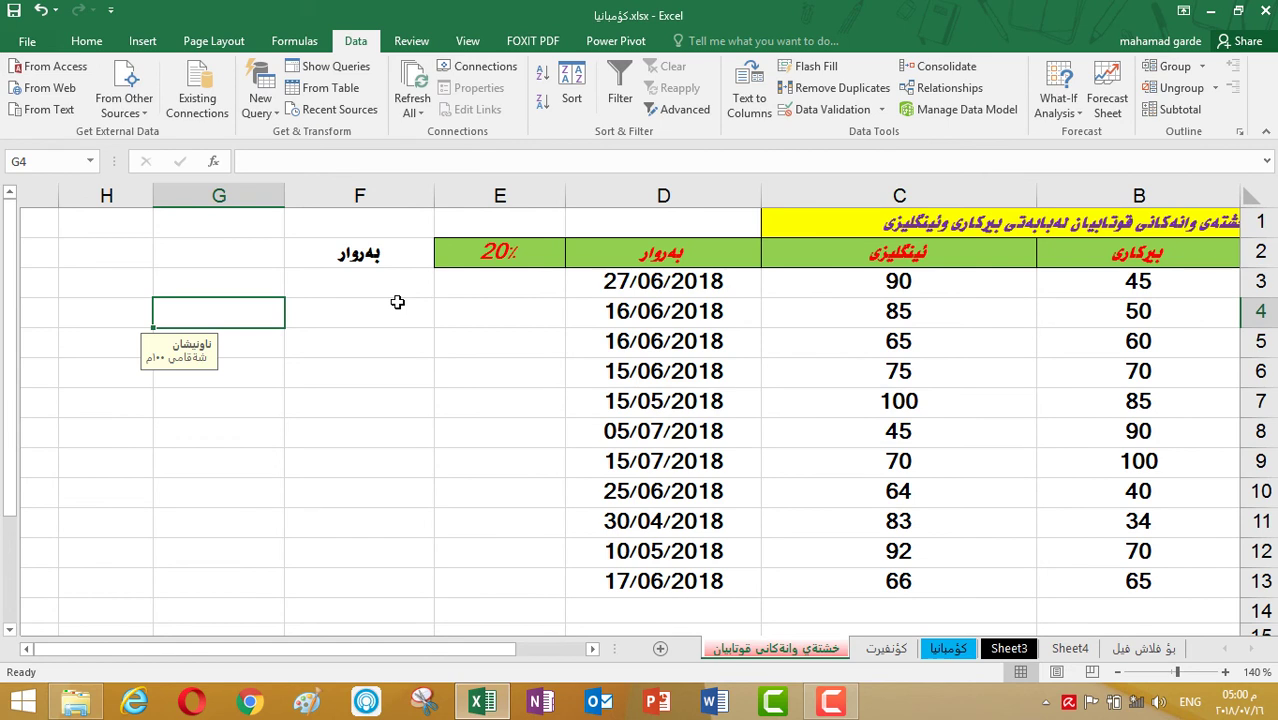
Step: Test cell G4's validation with the value 6 and clear the entry
type("6")
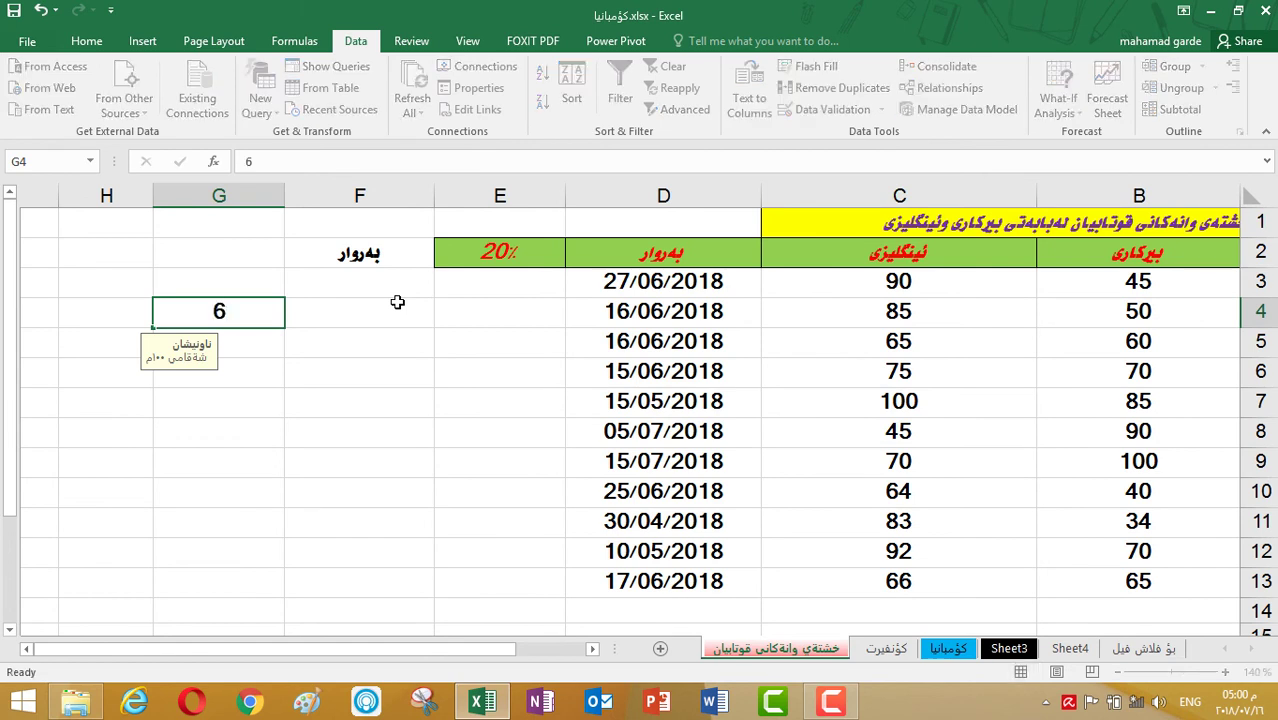
key("Return")
left_click(210, 318)
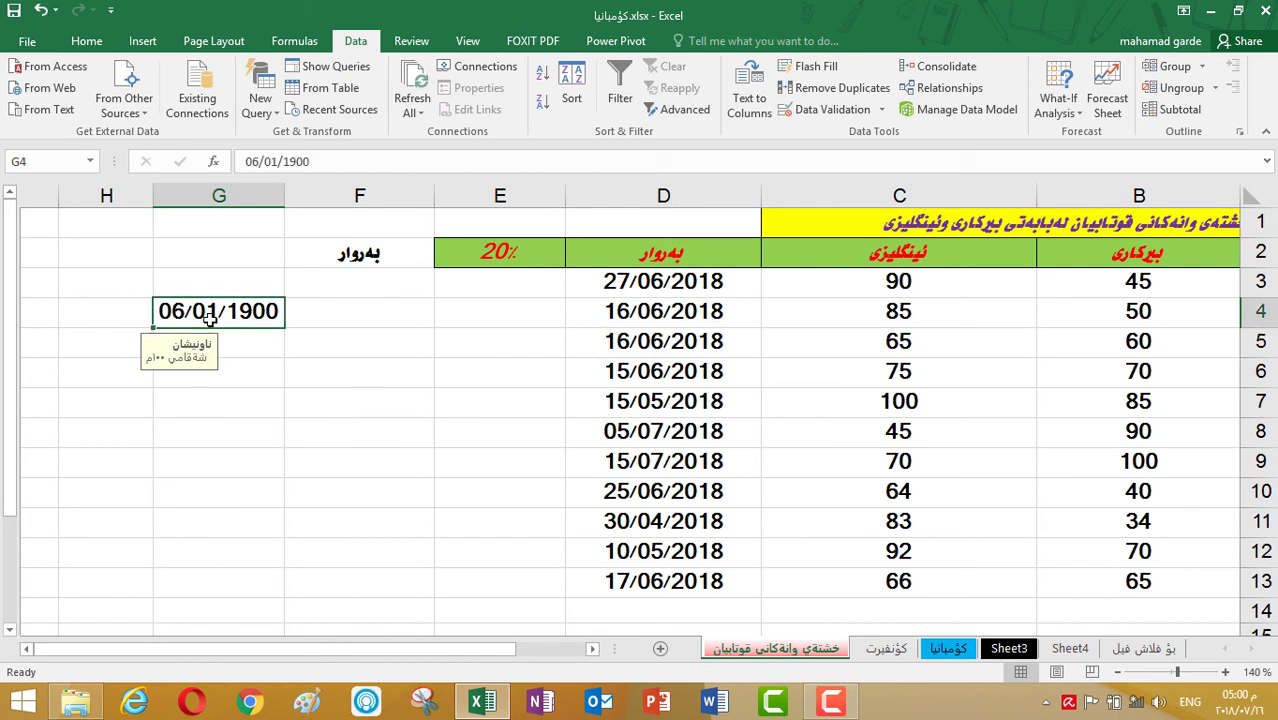
key("BackSpace")
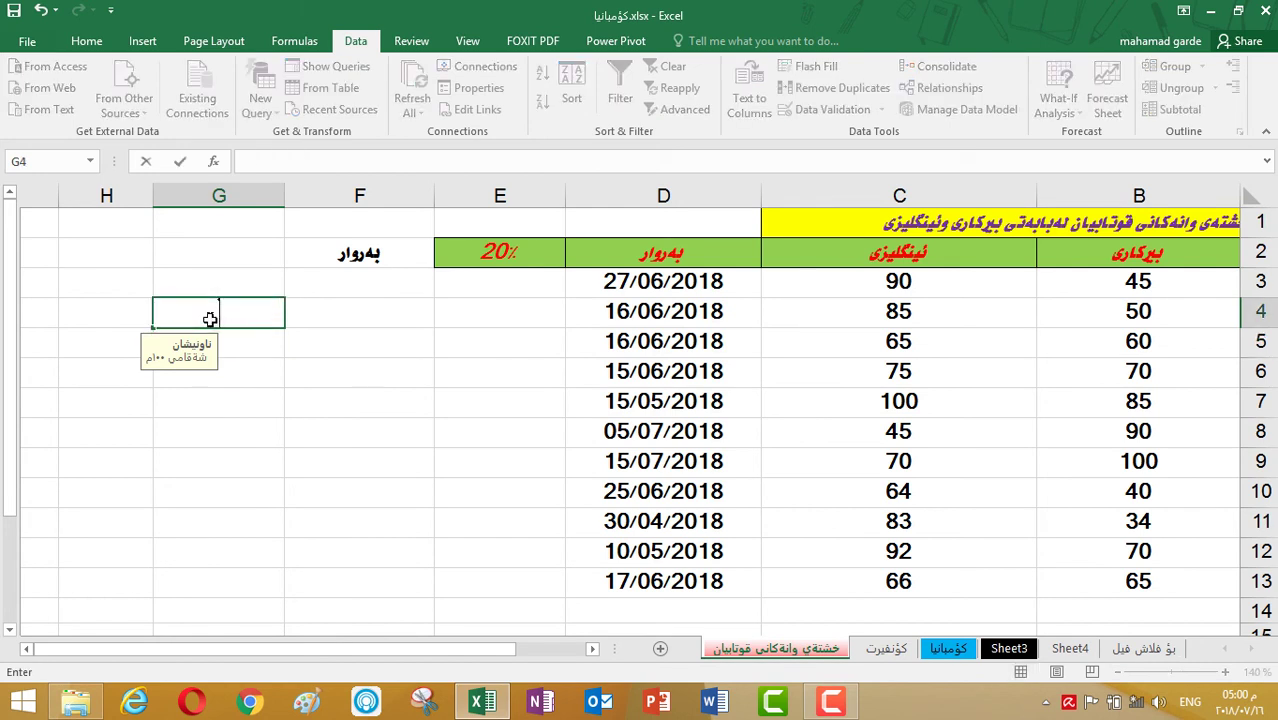
Step: Enter 4 in cell G4, decline the warning once, resubmit the value, and choose to continue with it
type("4")
key("Return")
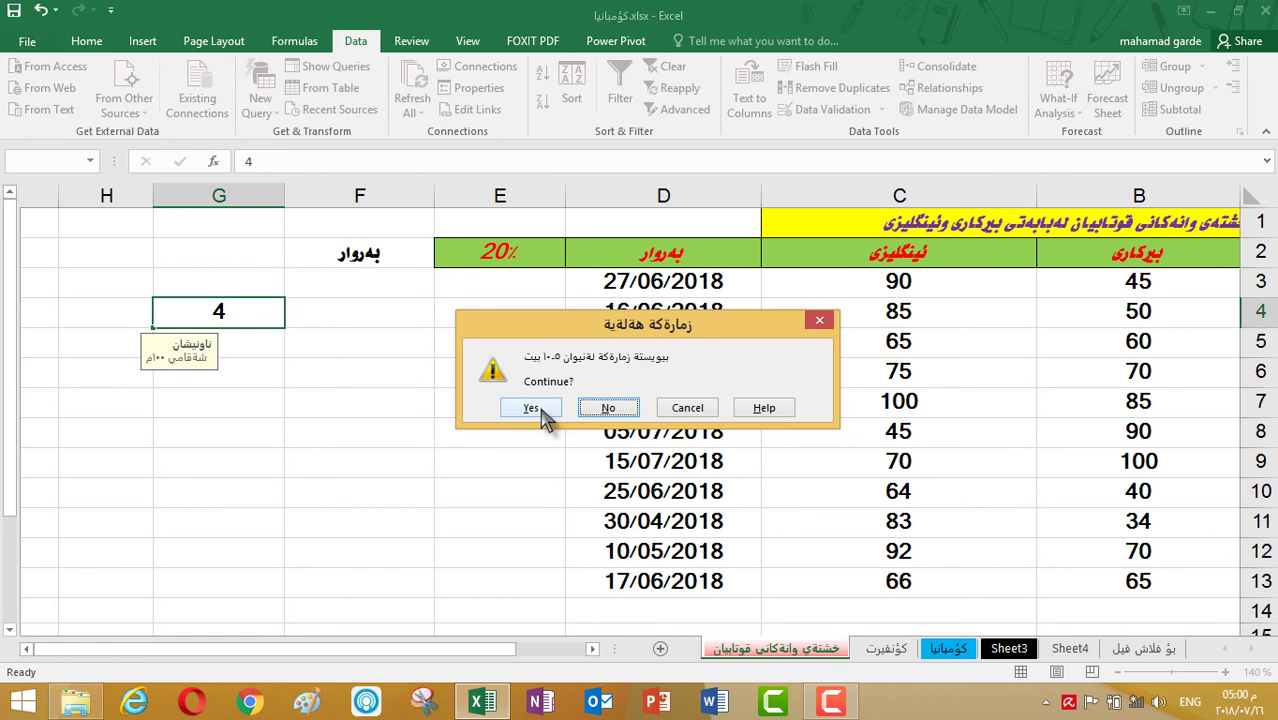
left_click(608, 408)
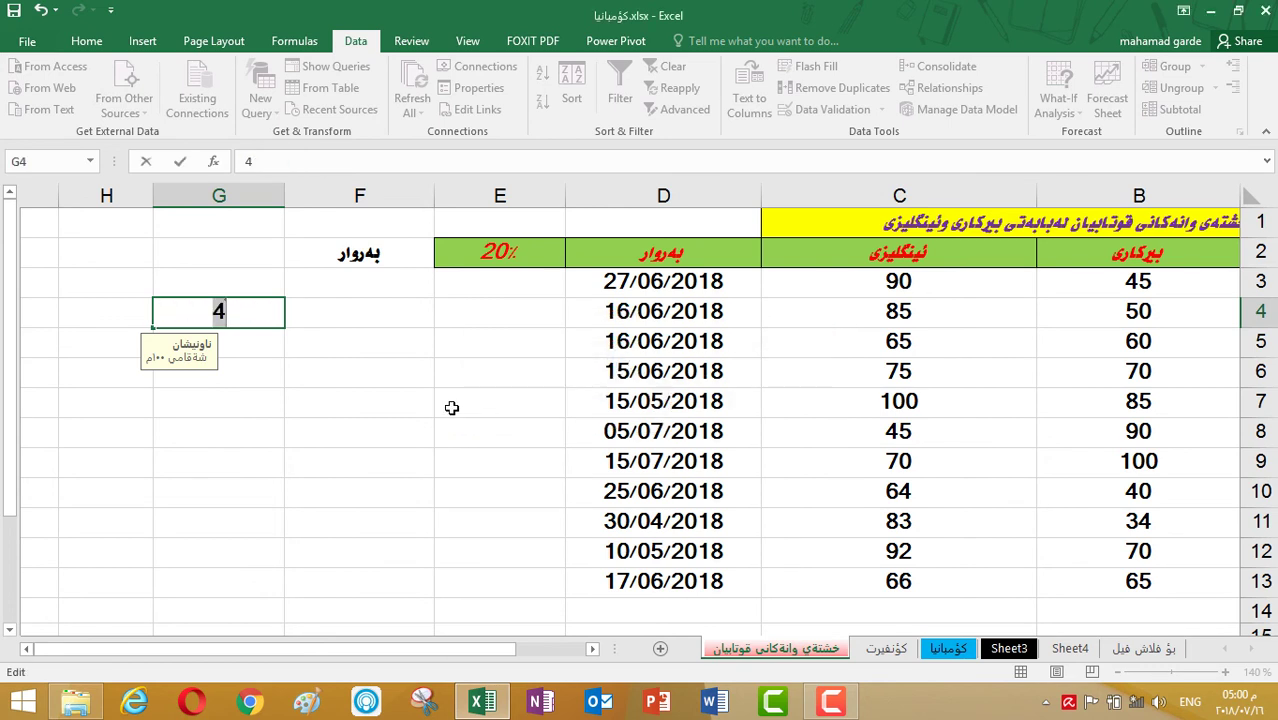
left_click(239, 318)
left_click(318, 376)
left_click(550, 410)
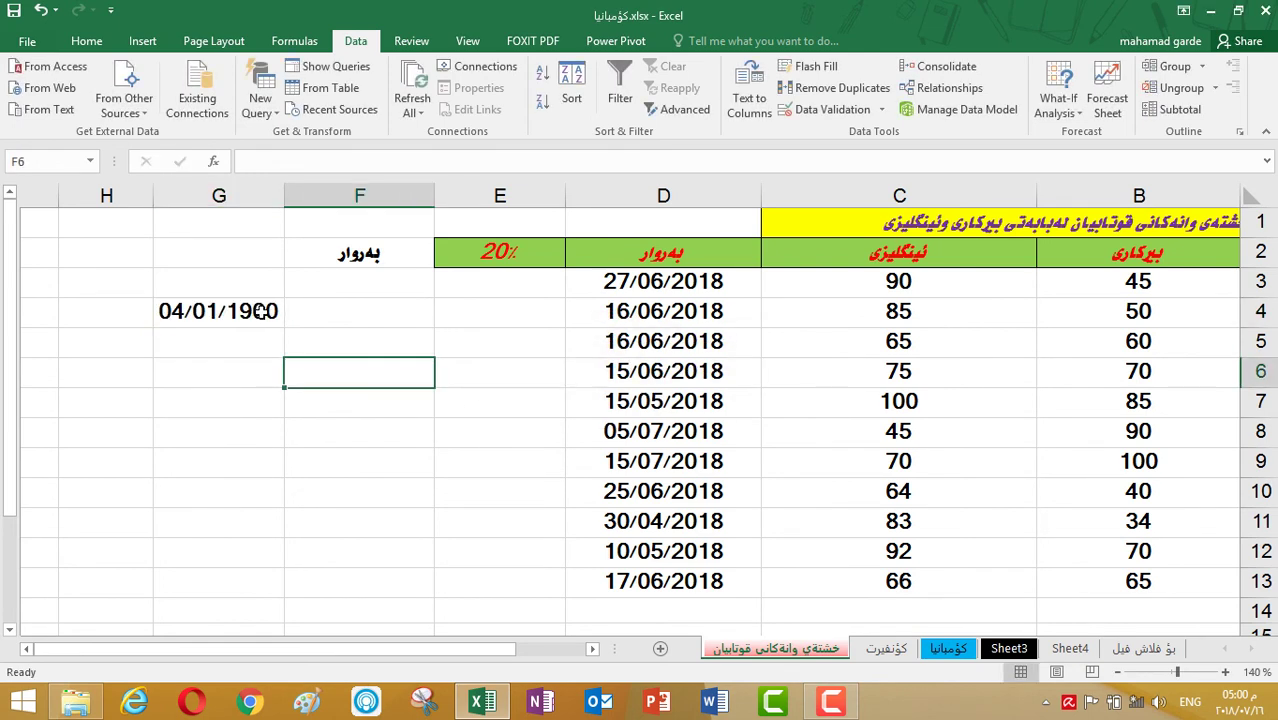
left_click(259, 312)
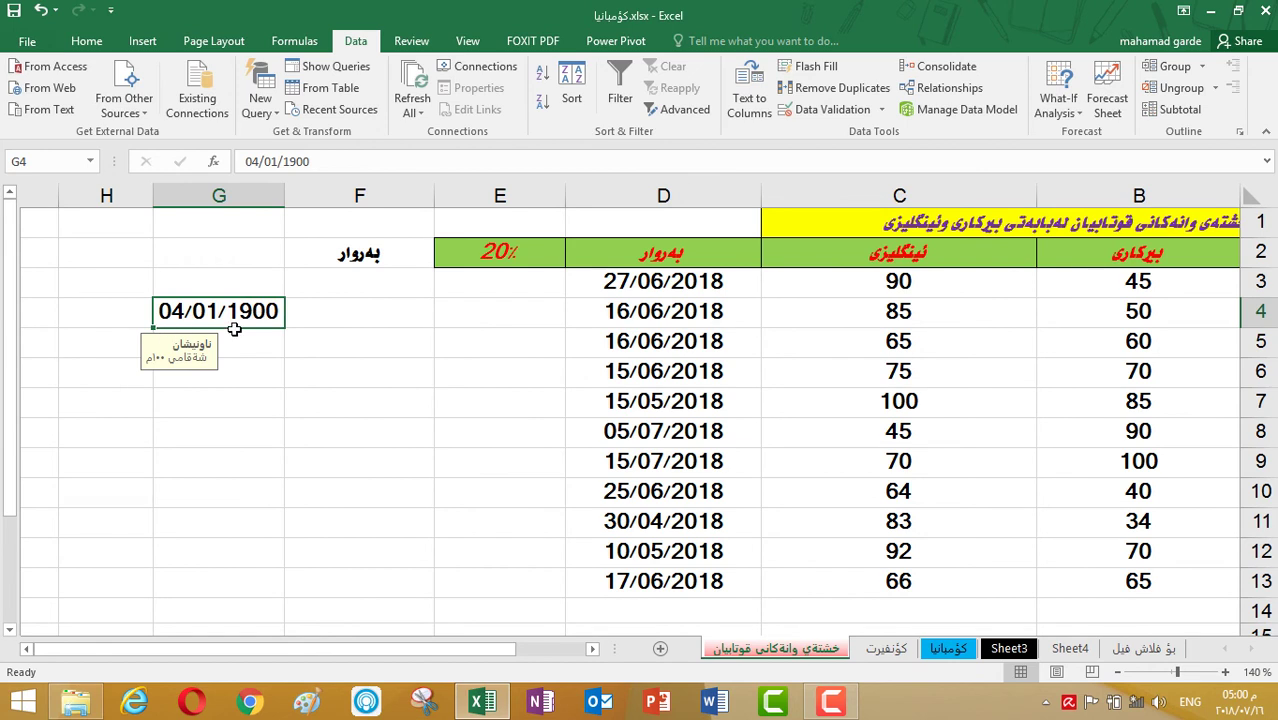
left_click(241, 442)
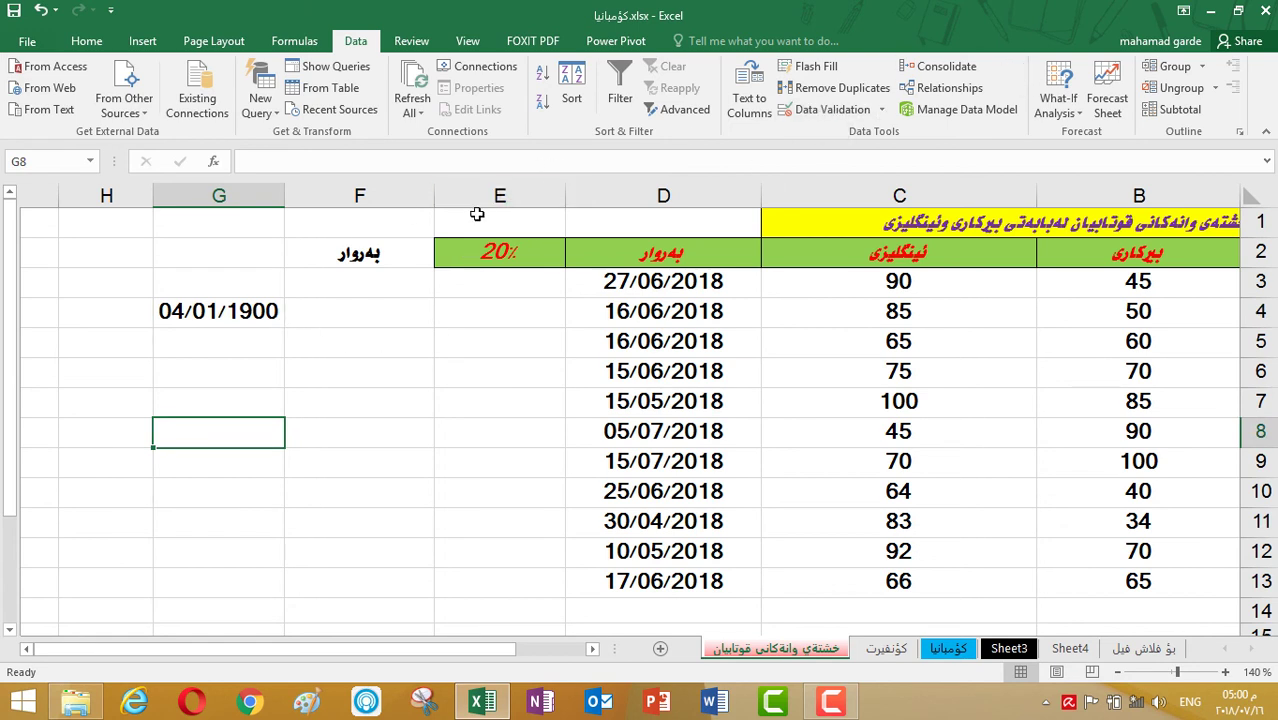
left_click(223, 339)
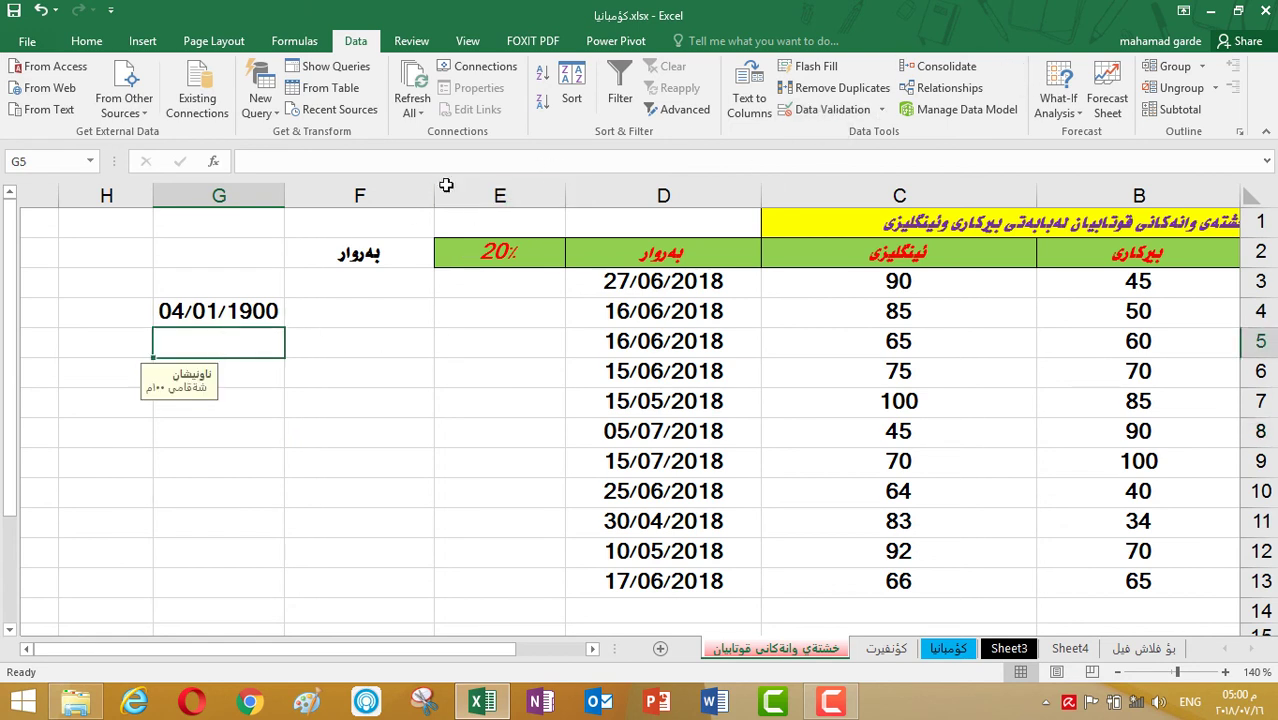
left_click(845, 118)
left_click(633, 158)
left_click(680, 156)
left_click(610, 242)
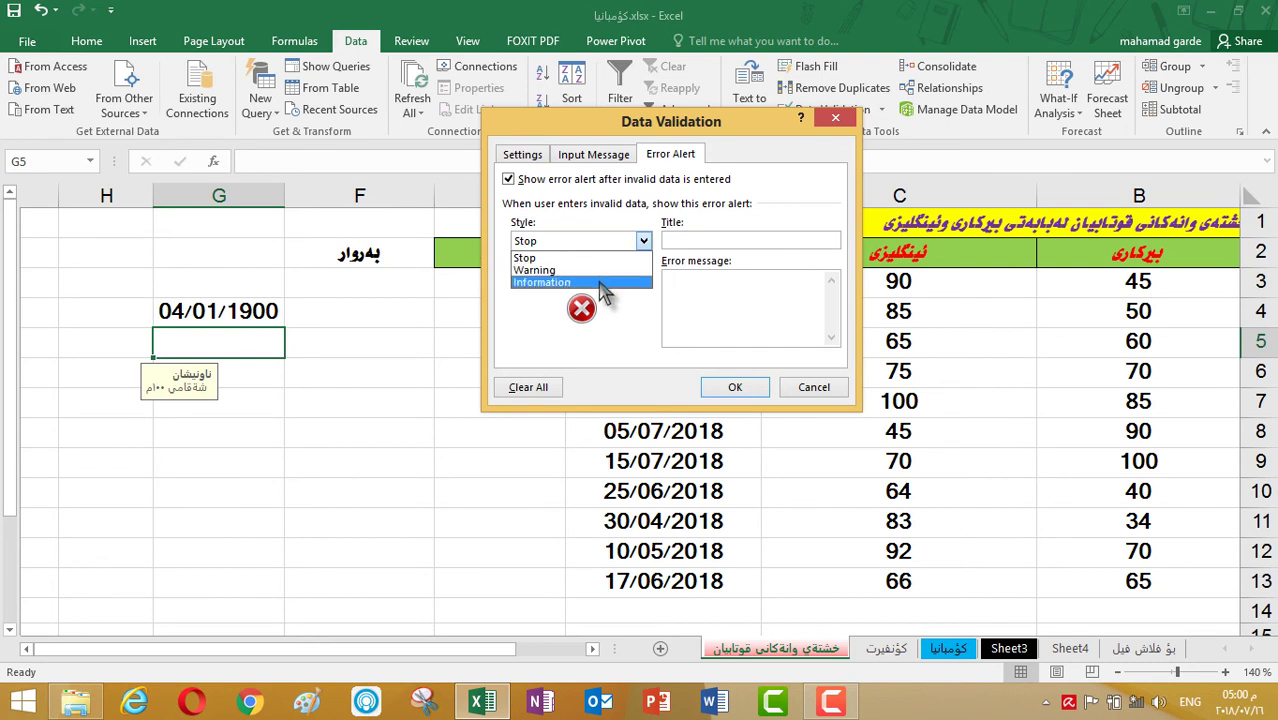
left_click(831, 385)
left_click(831, 385)
Step: Clear cell G4, set its error alert style to Information, and apply the rule after reviewing its other settings
left_click(215, 312)
key("Delete")
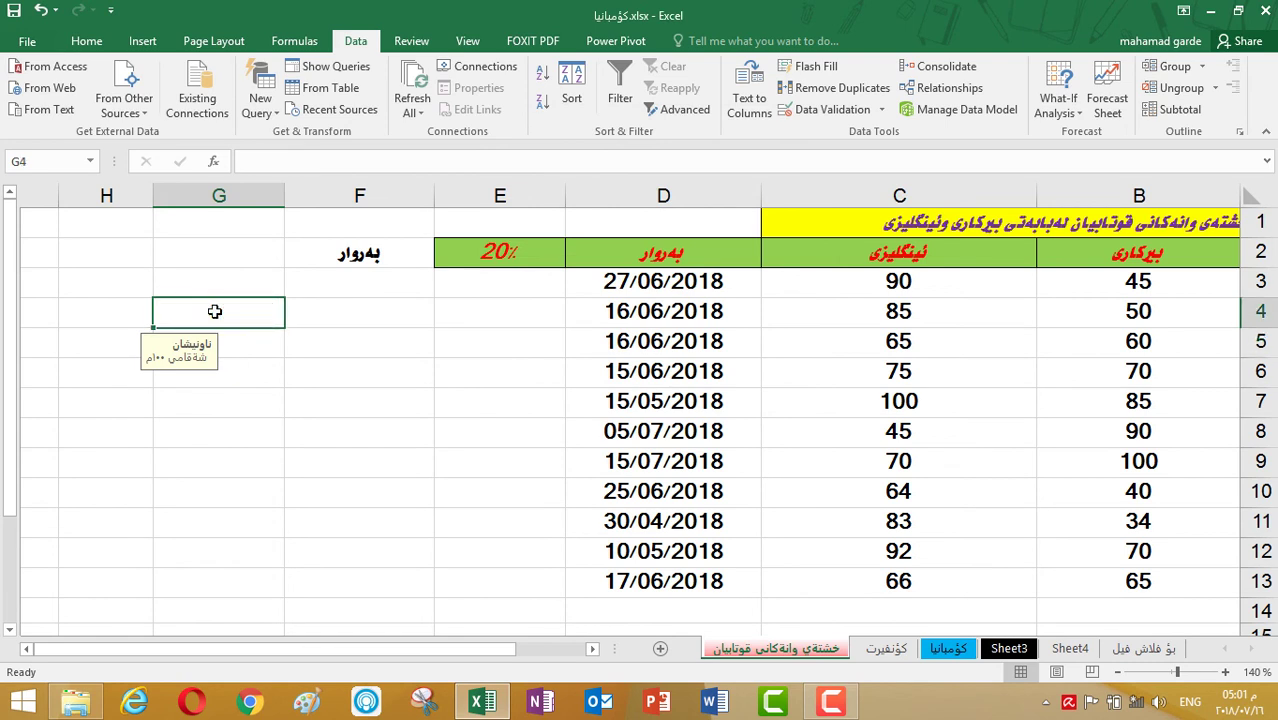
left_click(828, 109)
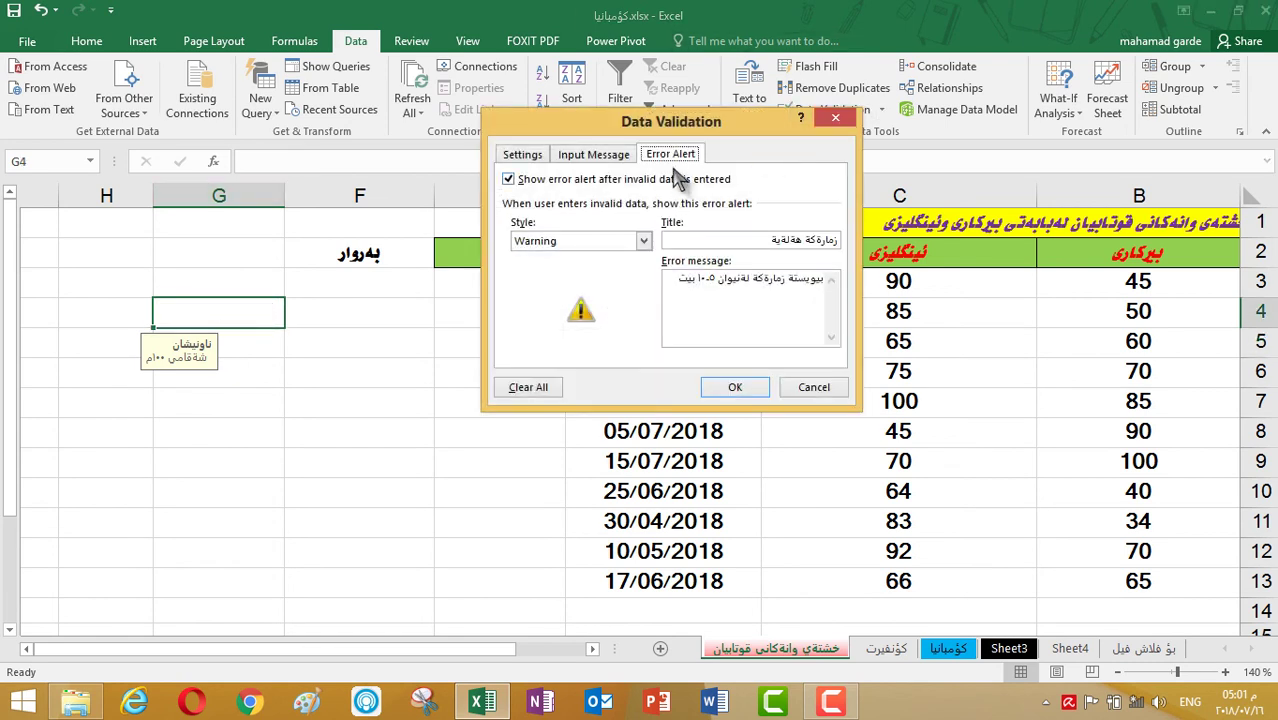
left_click(643, 241)
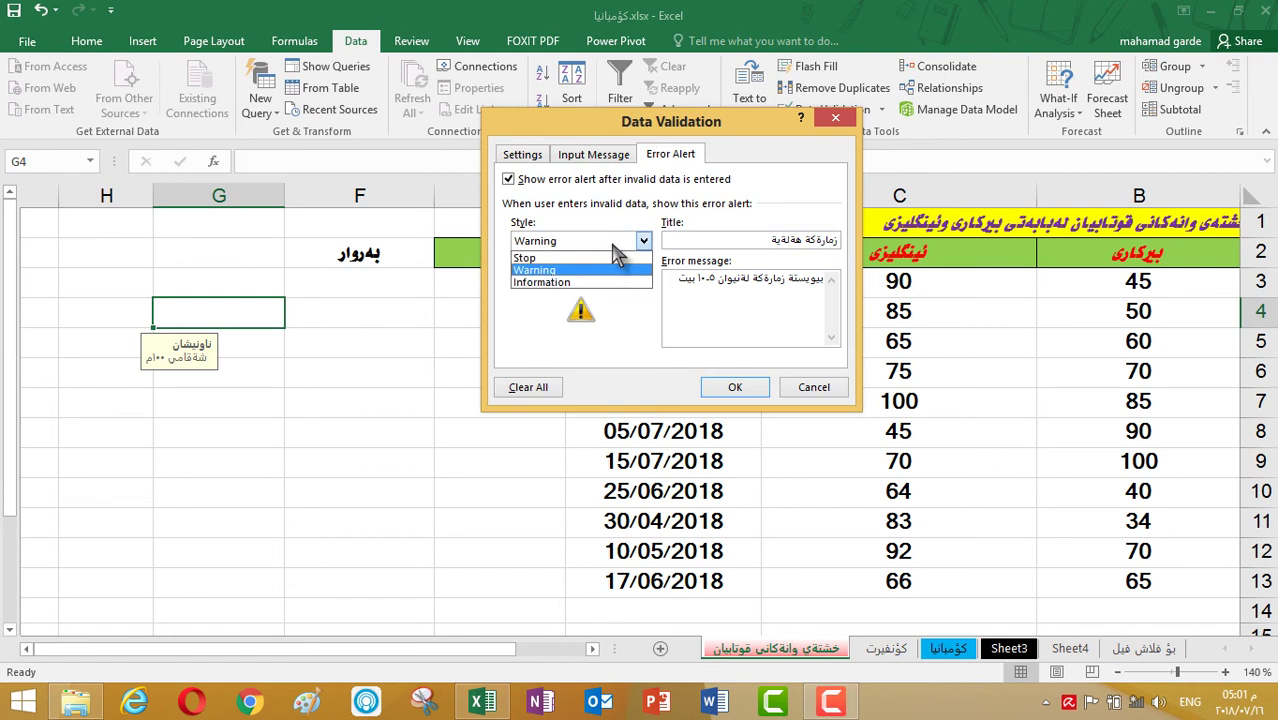
left_click(590, 283)
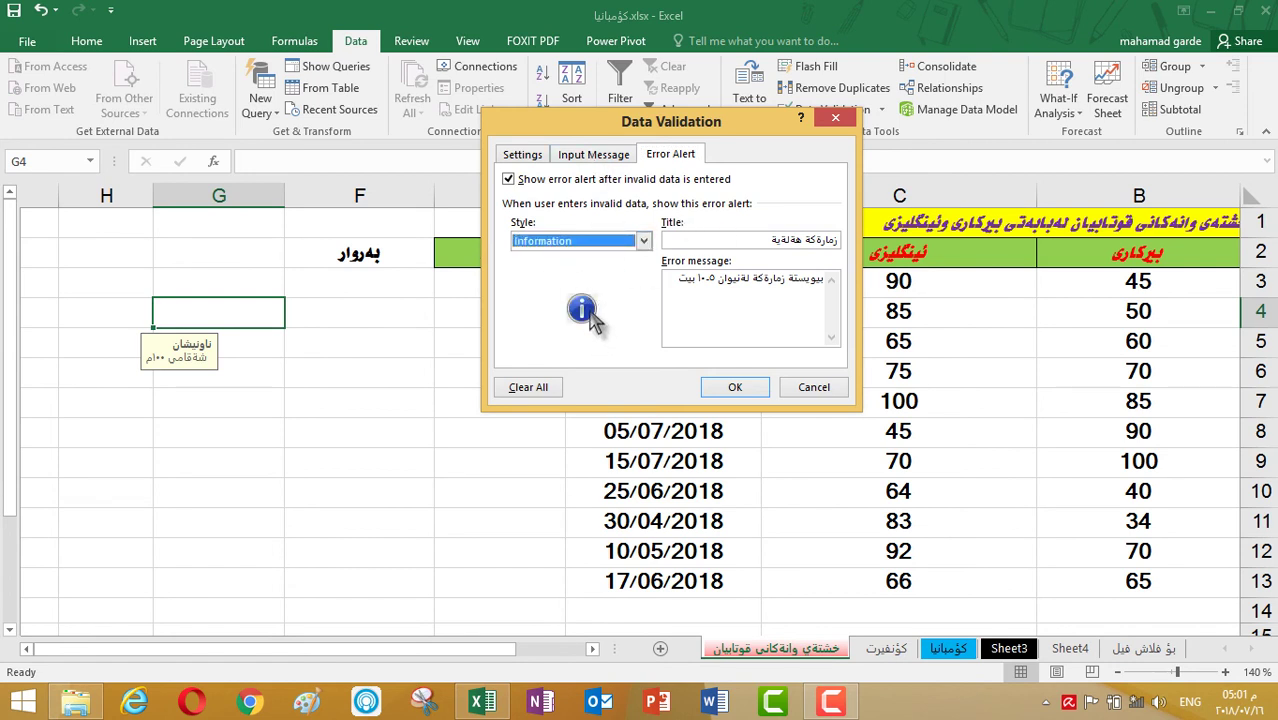
left_click(598, 165)
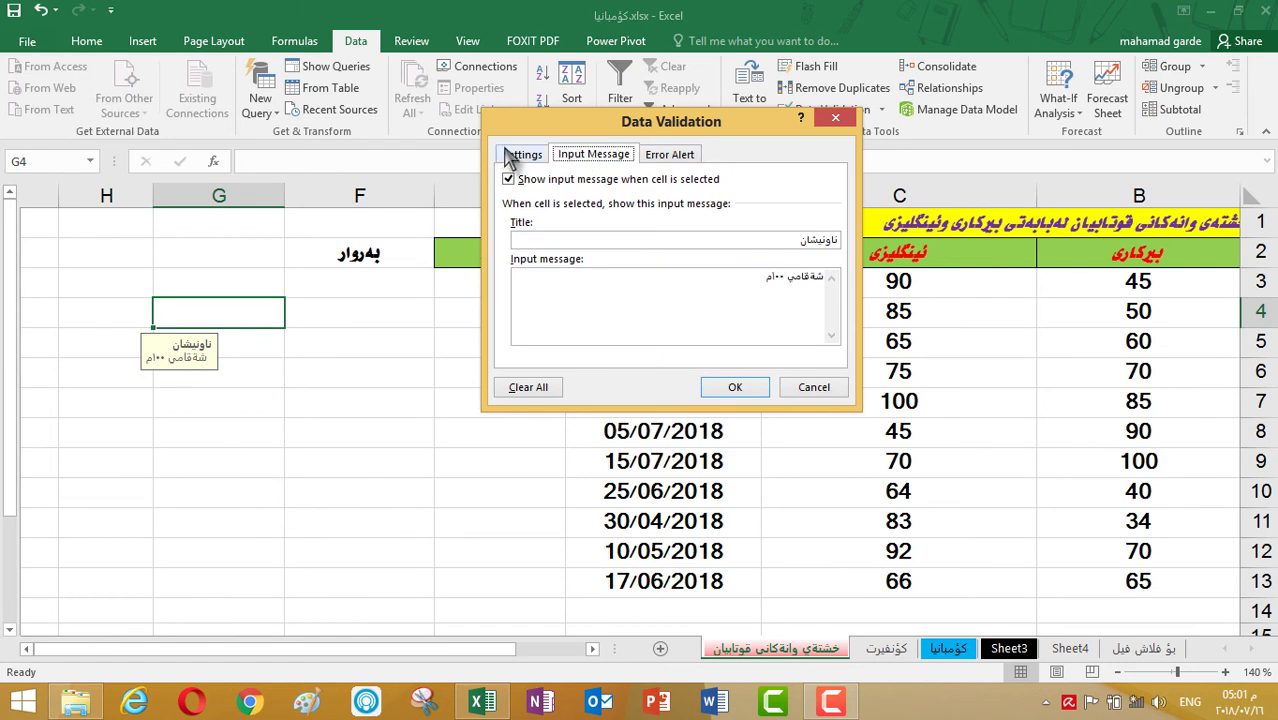
left_click(517, 154)
left_click(732, 385)
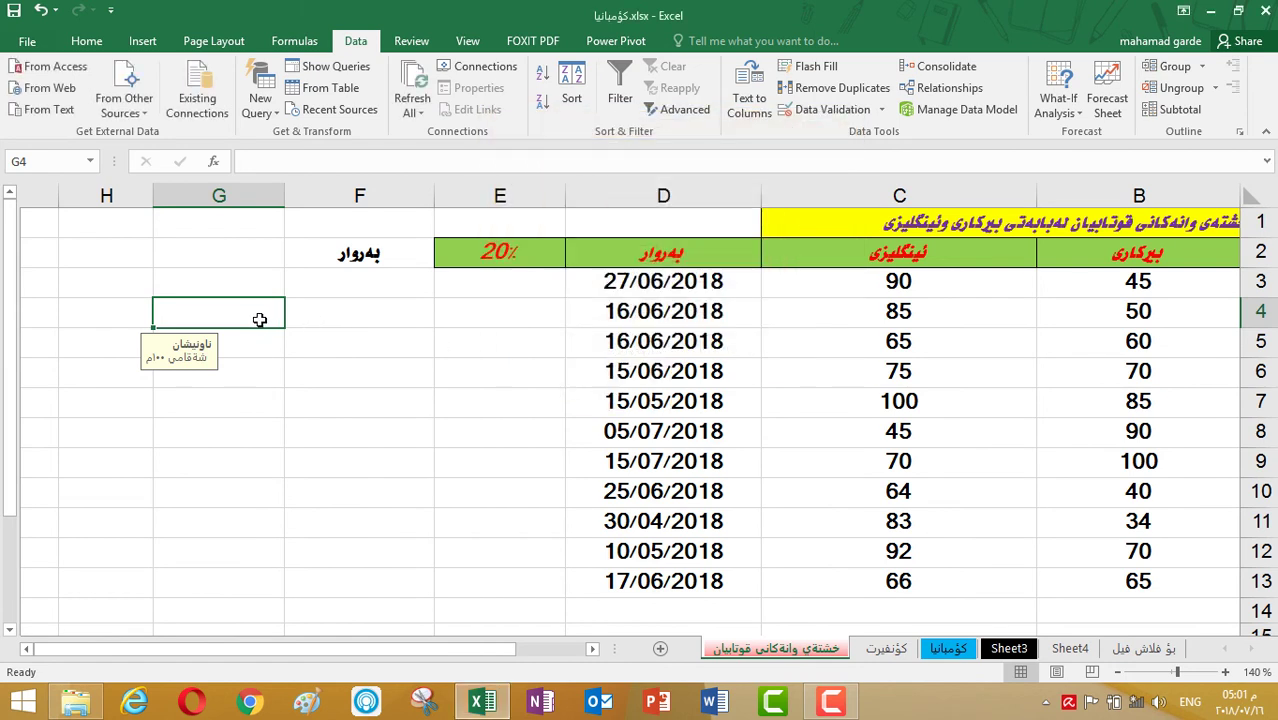
Step: Test cell G4's Information alert with the value 3, accept the entry, and inspect the cell
type("3")
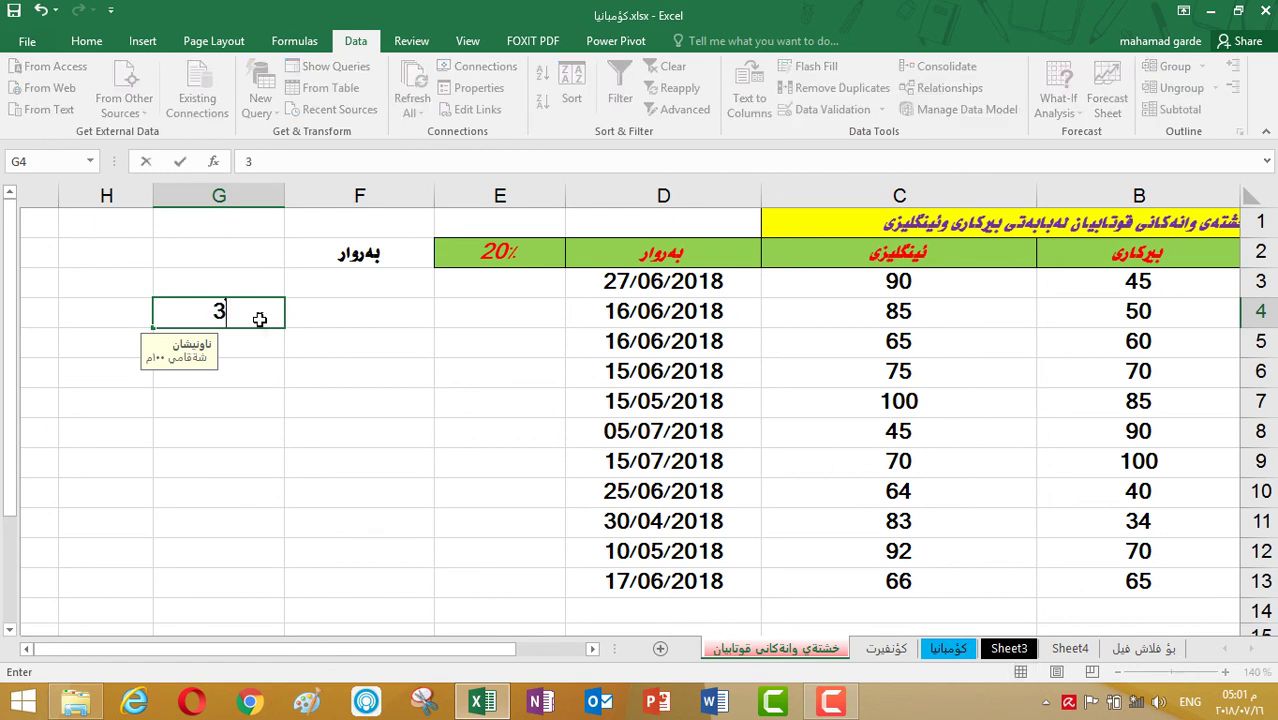
key("Return")
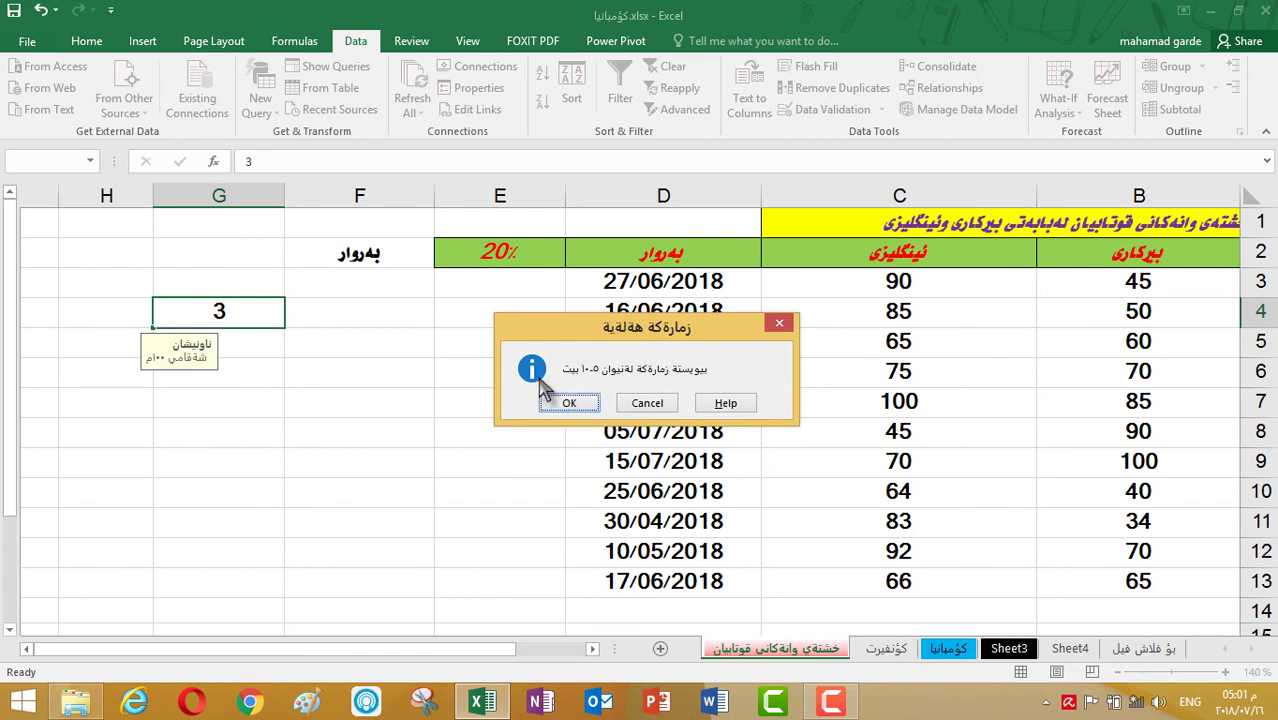
left_click(566, 403)
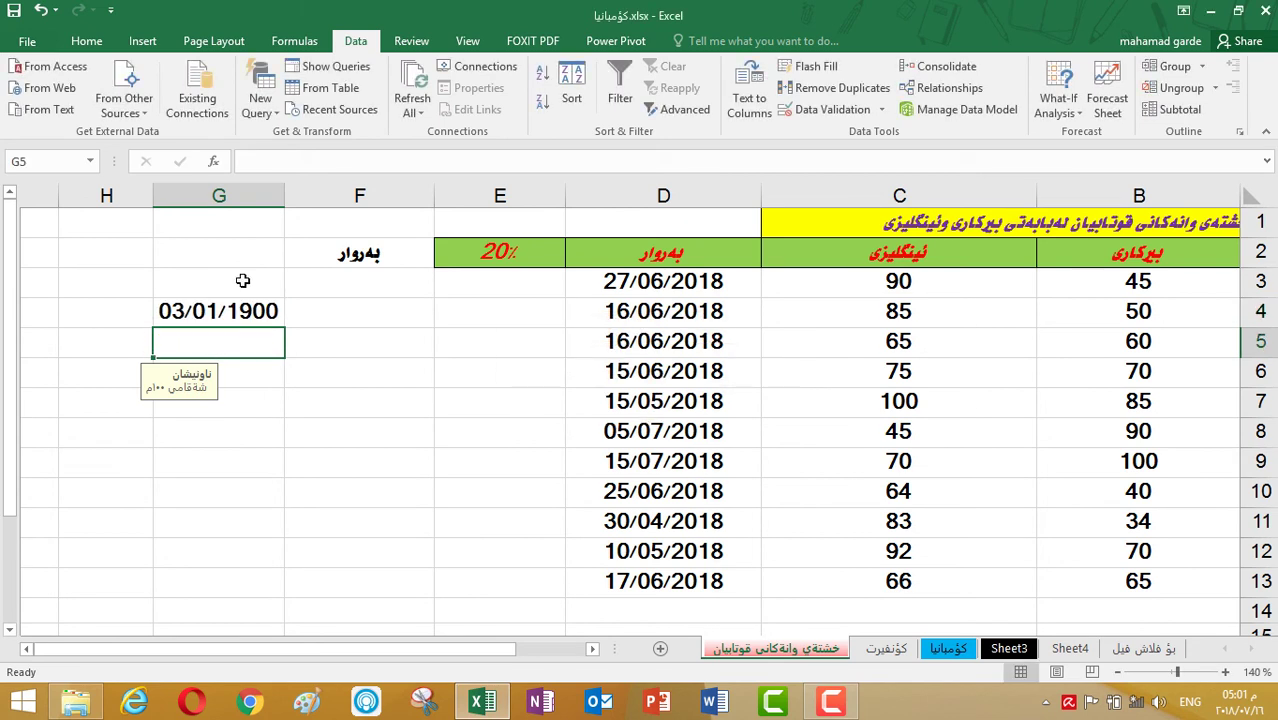
left_click(247, 312)
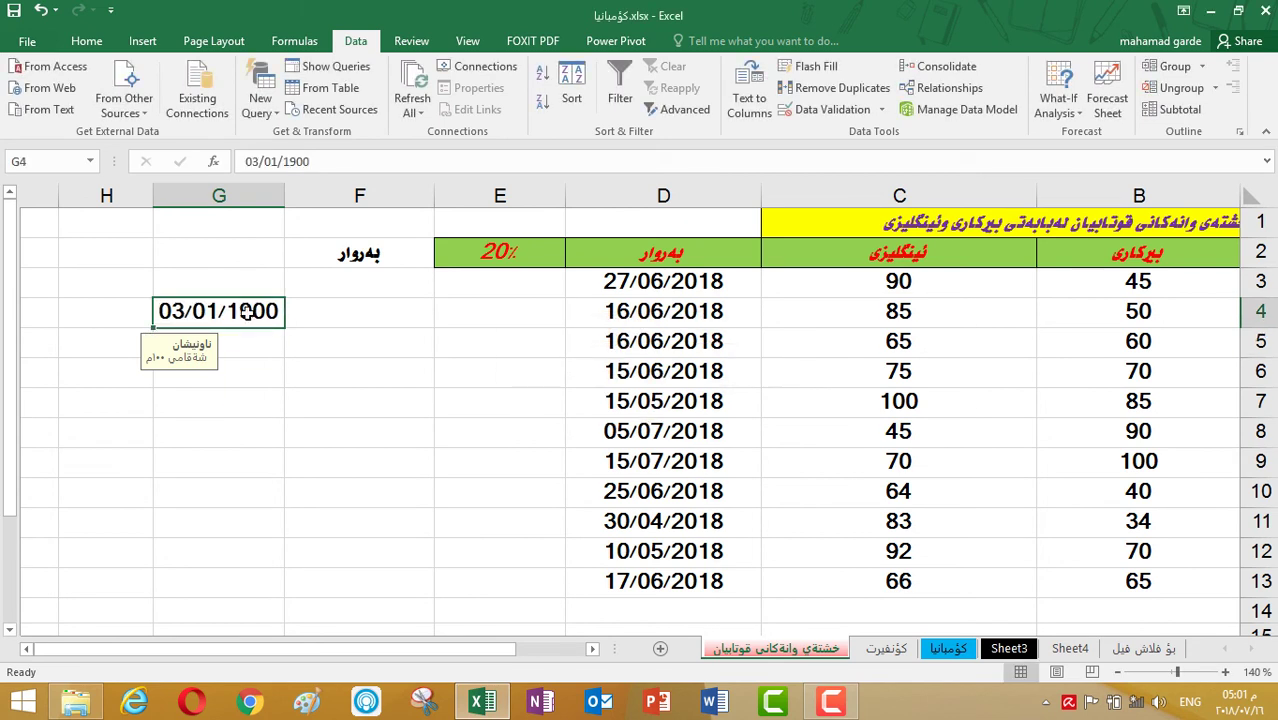
left_click(240, 341)
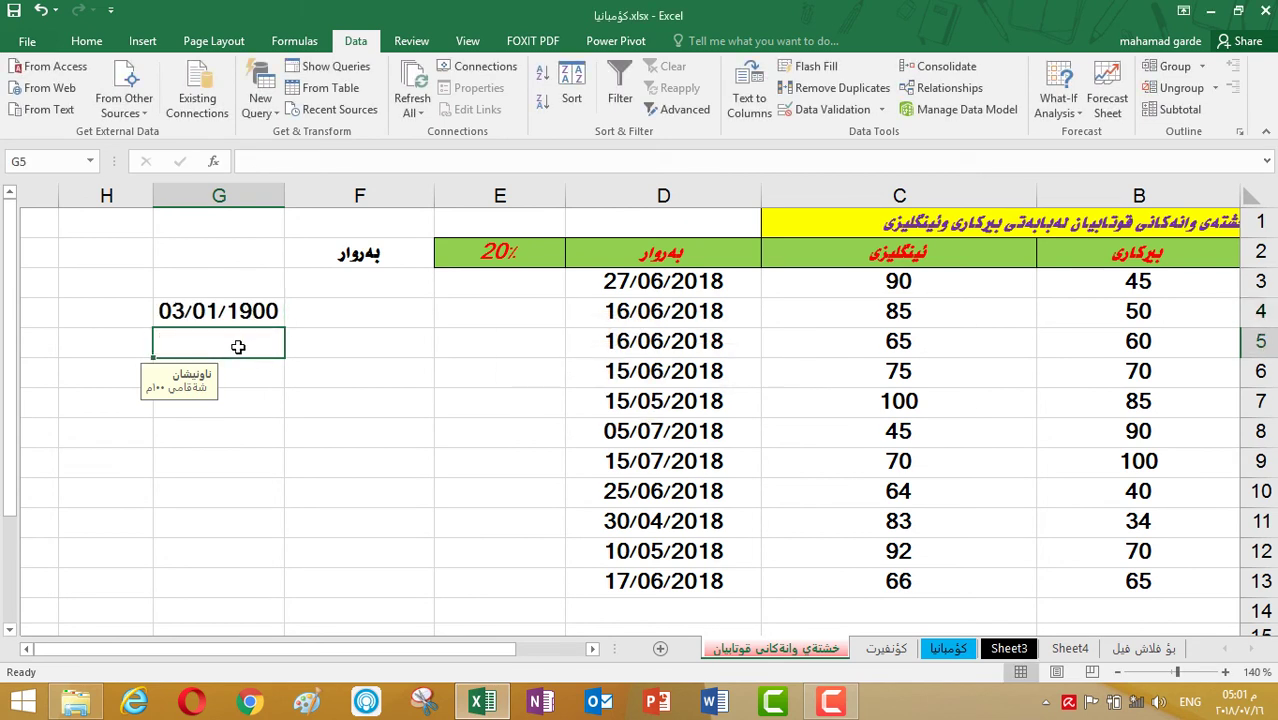
left_click(239, 318)
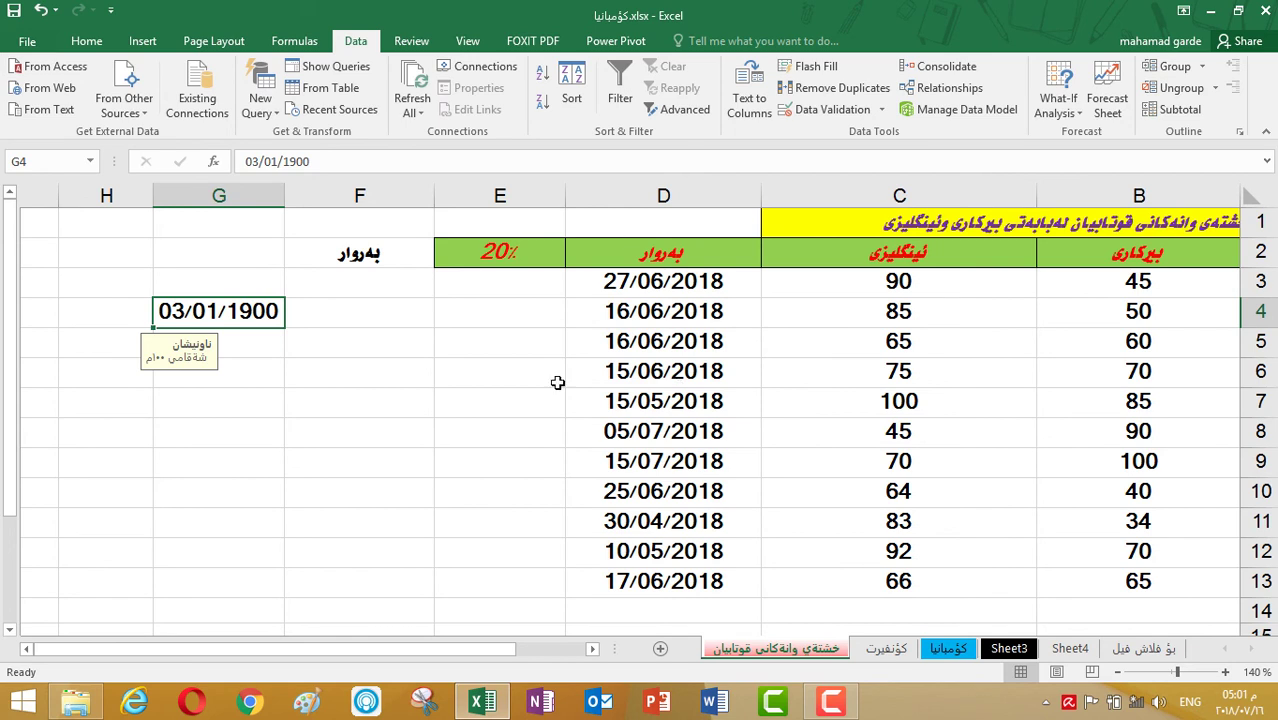
Step: Restrict the English score column, cells C2:C13, to whole numbers between 85 and 90 with data validation
left_click(538, 287)
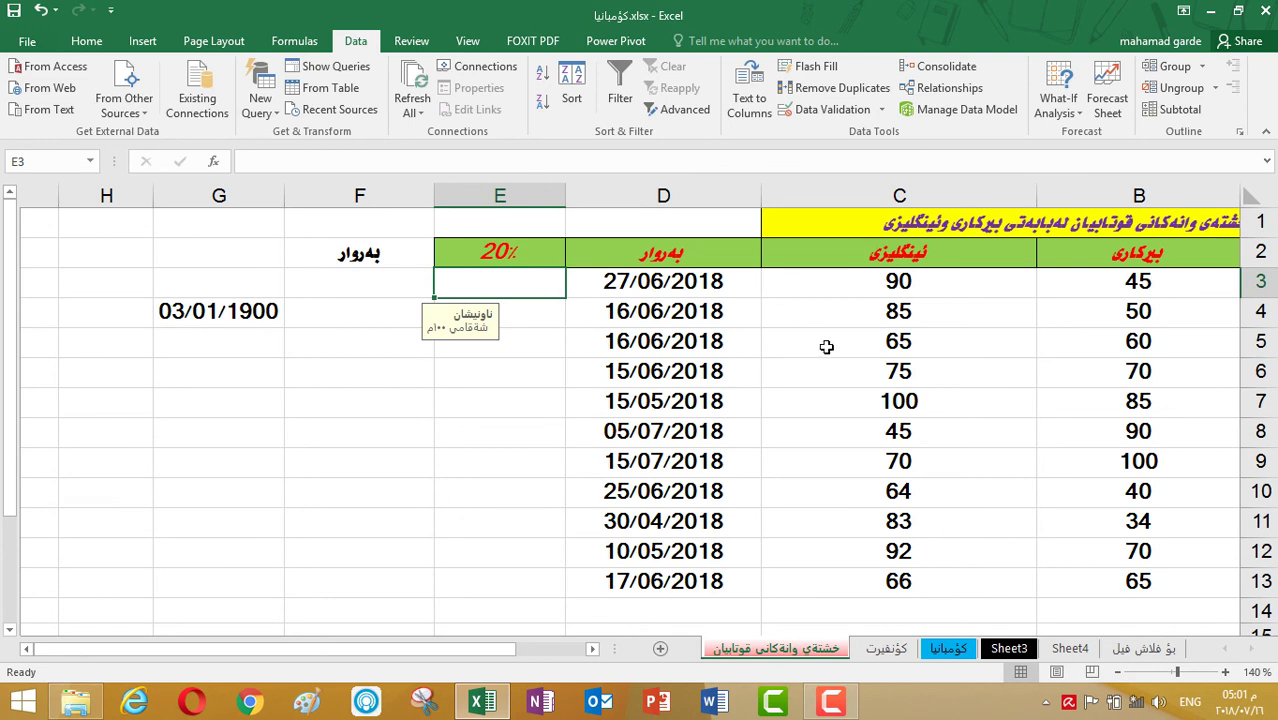
left_click(912, 259)
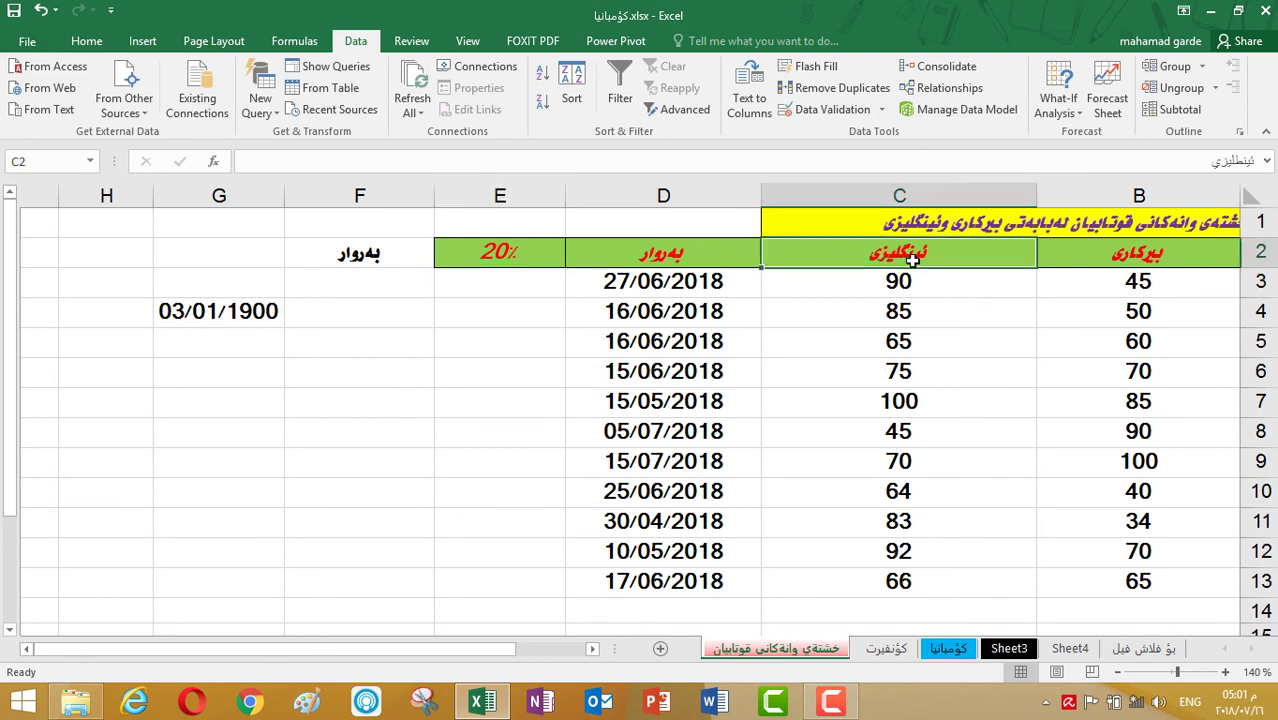
left_click_drag(912, 254, 976, 593)
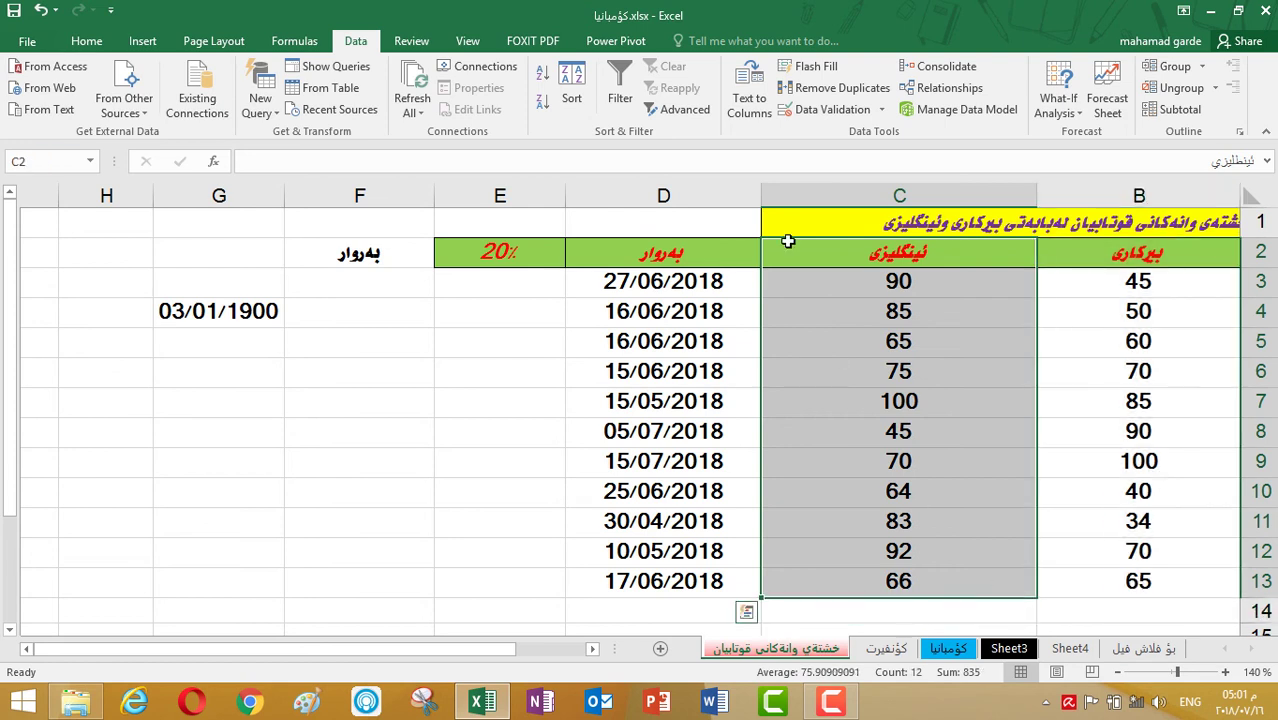
left_click(828, 109)
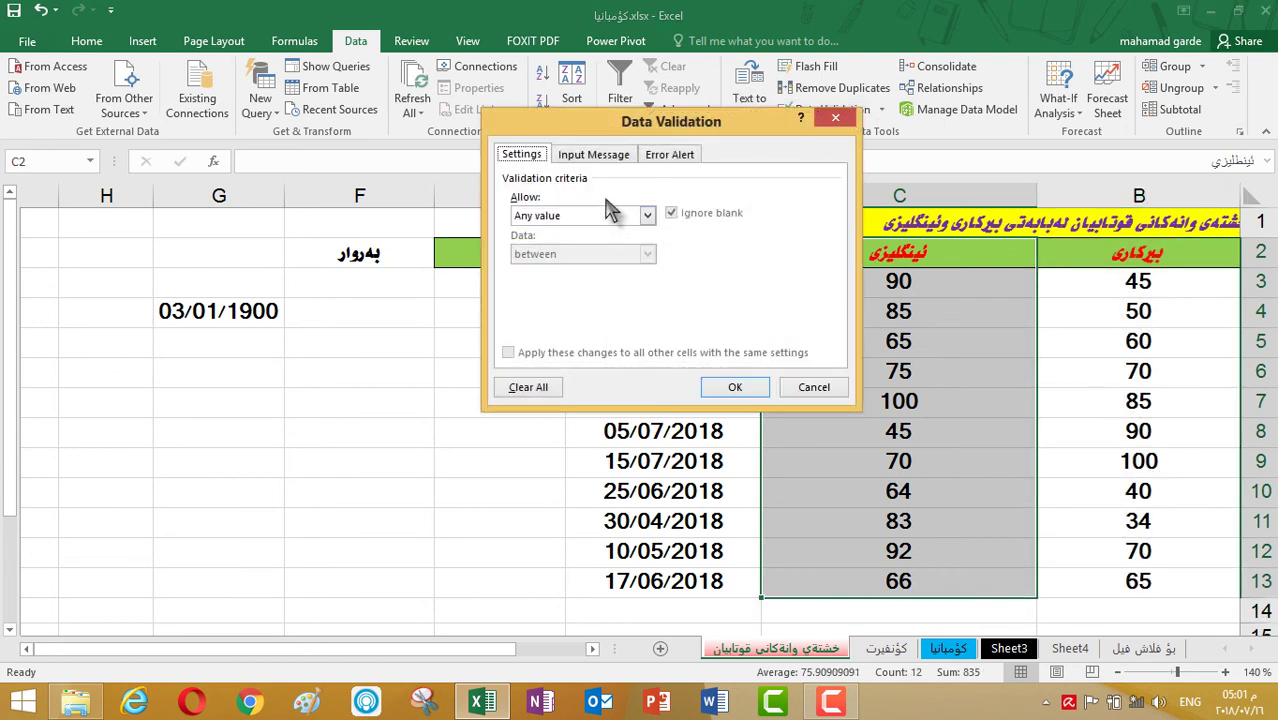
left_click(612, 215)
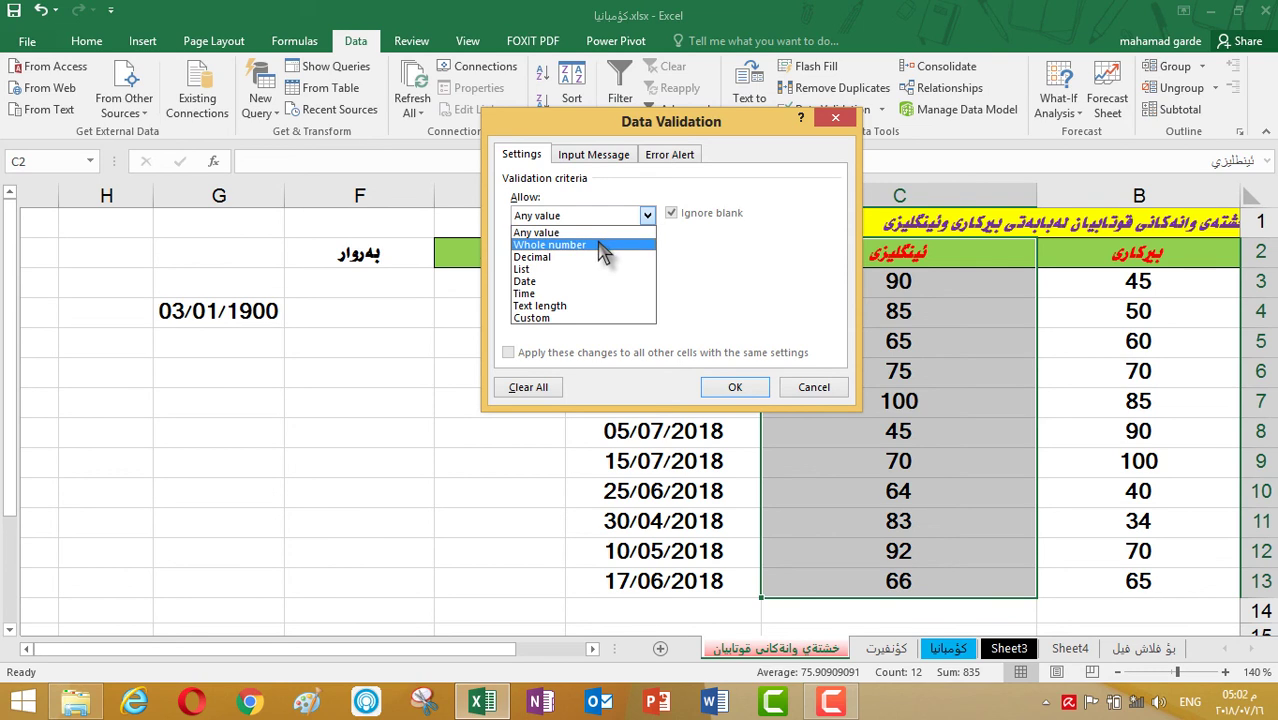
left_click(604, 245)
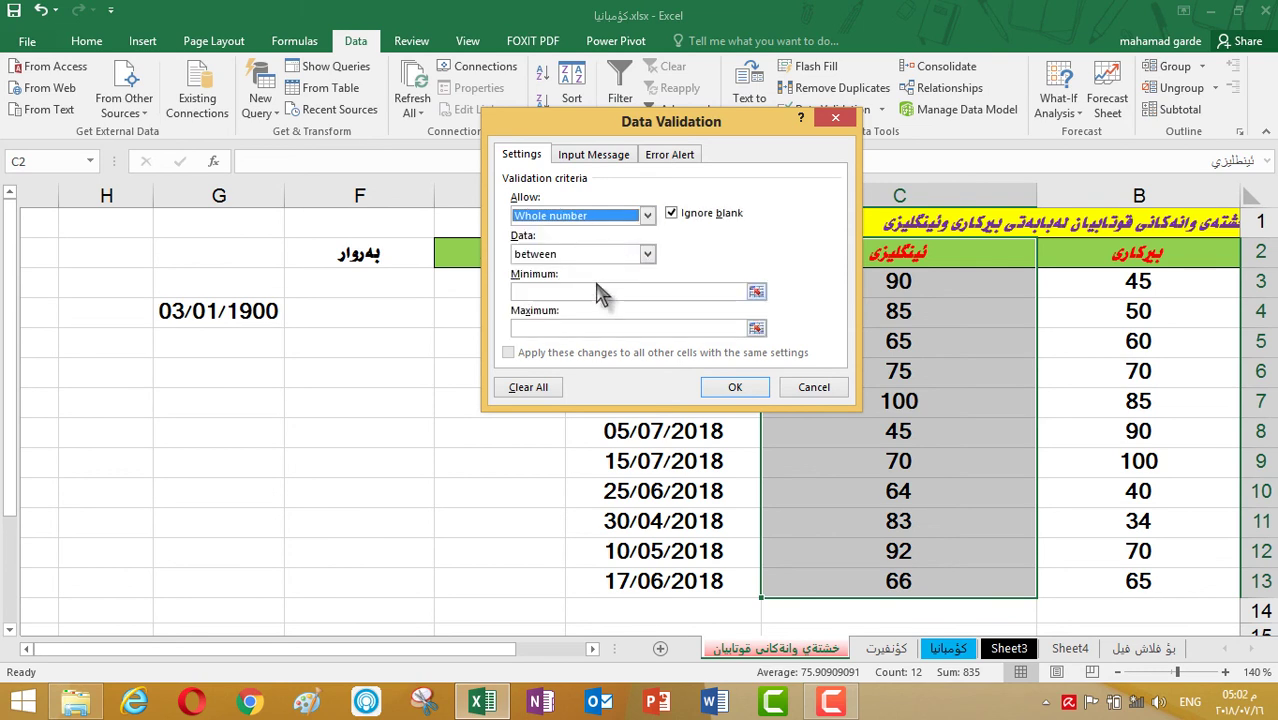
left_click(603, 290)
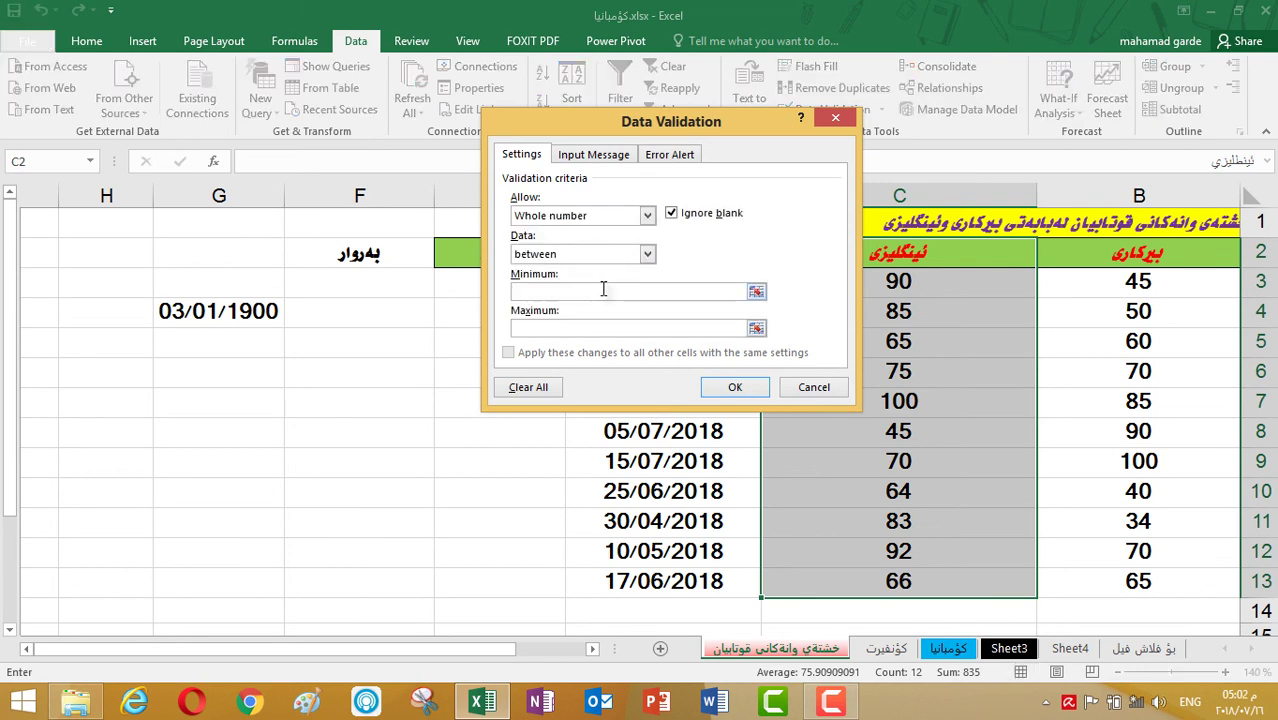
type("85")
left_click(601, 327)
type("90")
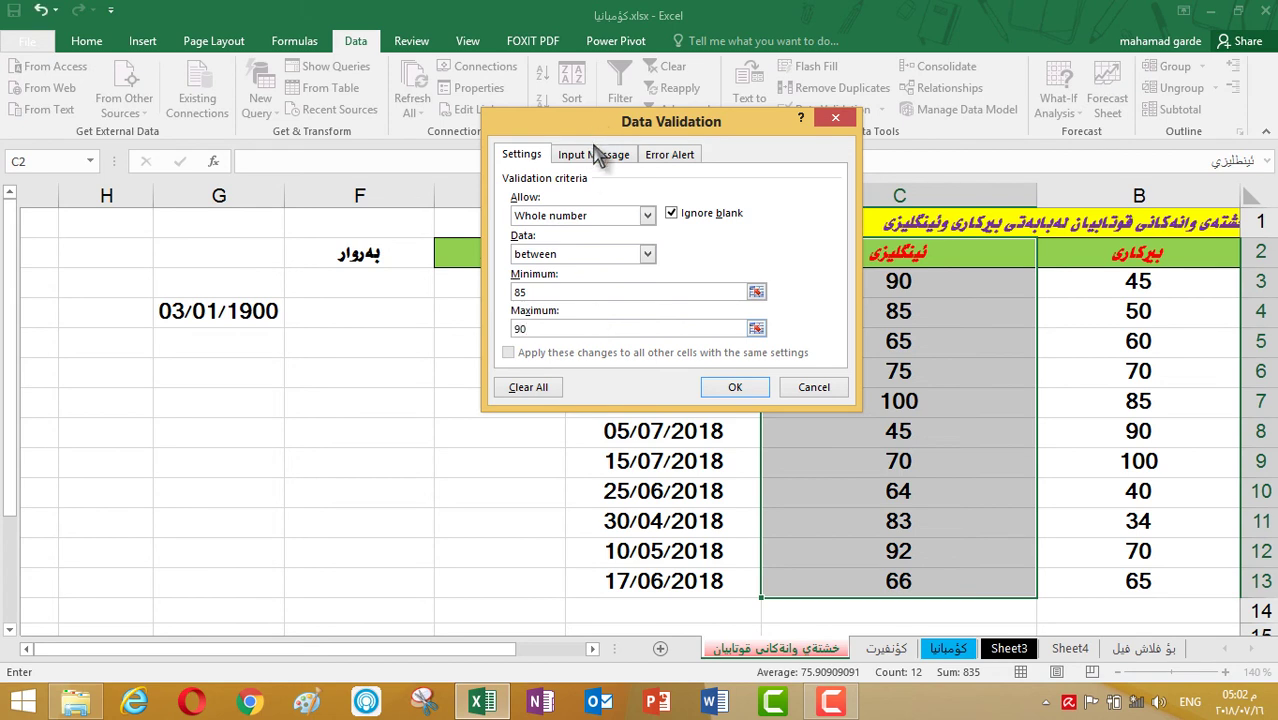
Step: Title the rule's input message "زؤر باشن", set its error alert to Warning with the title "زيرةكن", and apply it
left_click(595, 153)
left_click(629, 240)
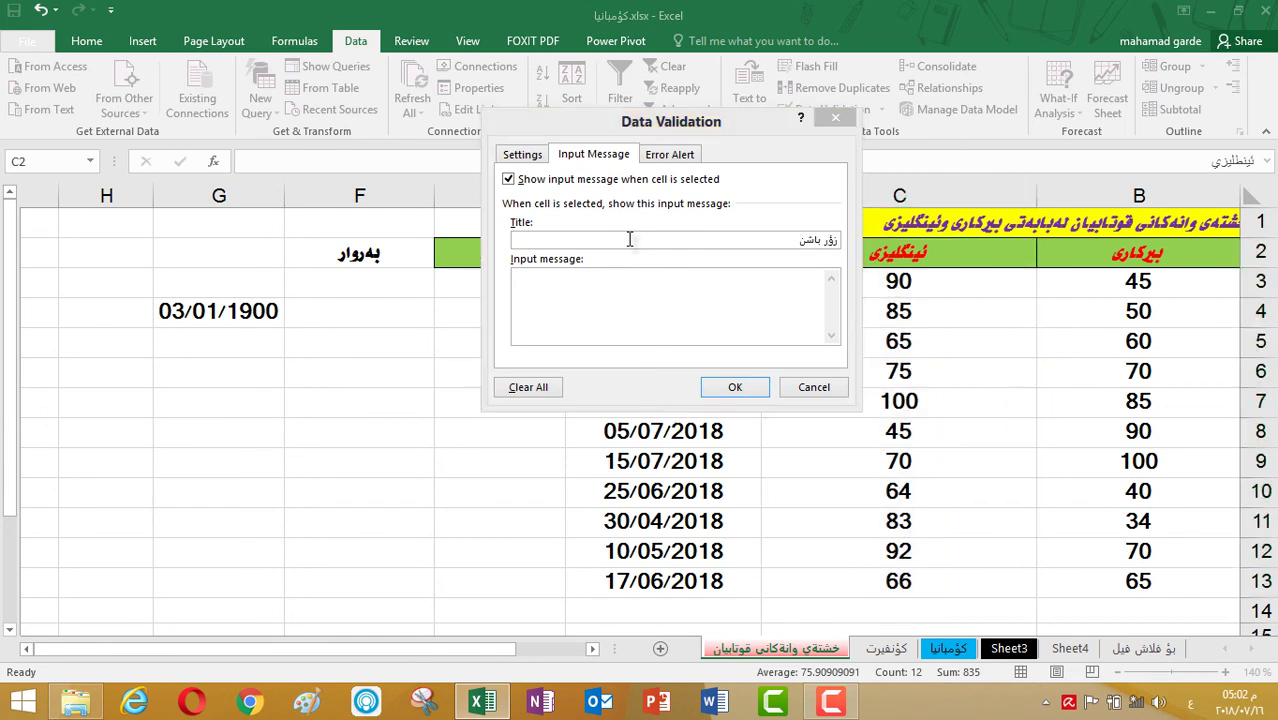
left_click(669, 154)
left_click(622, 244)
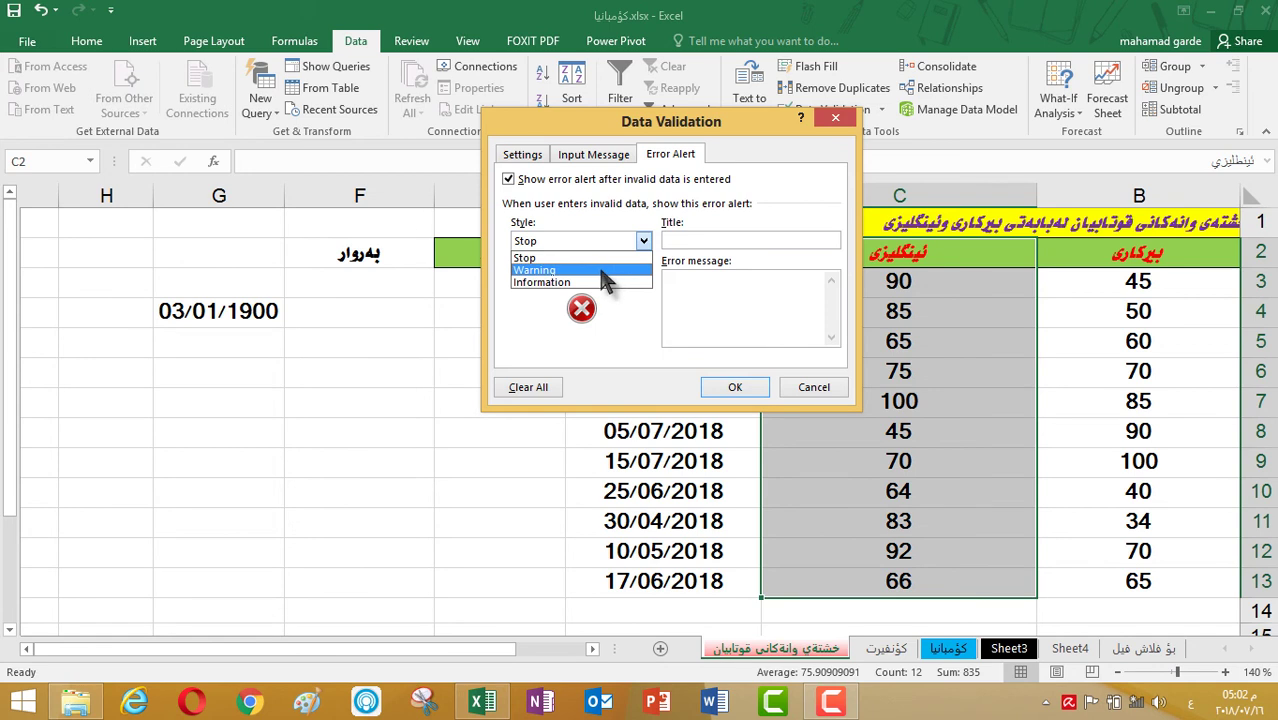
left_click(603, 271)
left_click(733, 237)
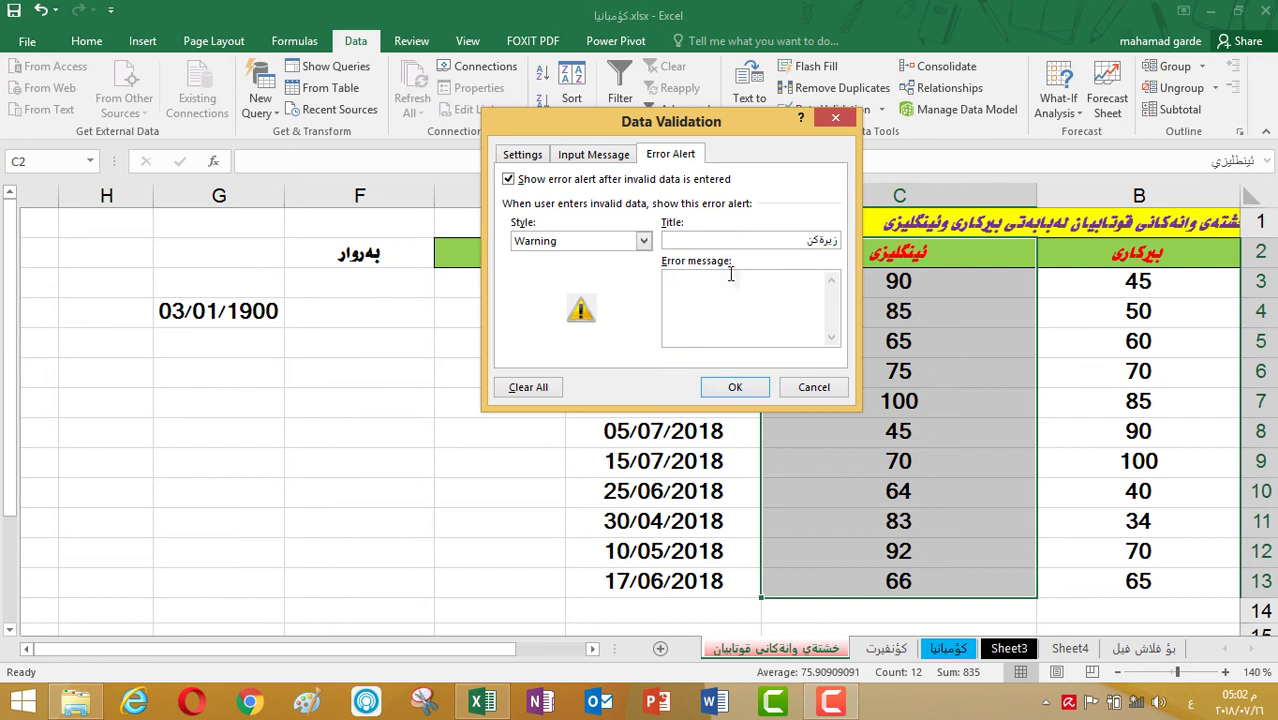
left_click(607, 156)
left_click(542, 154)
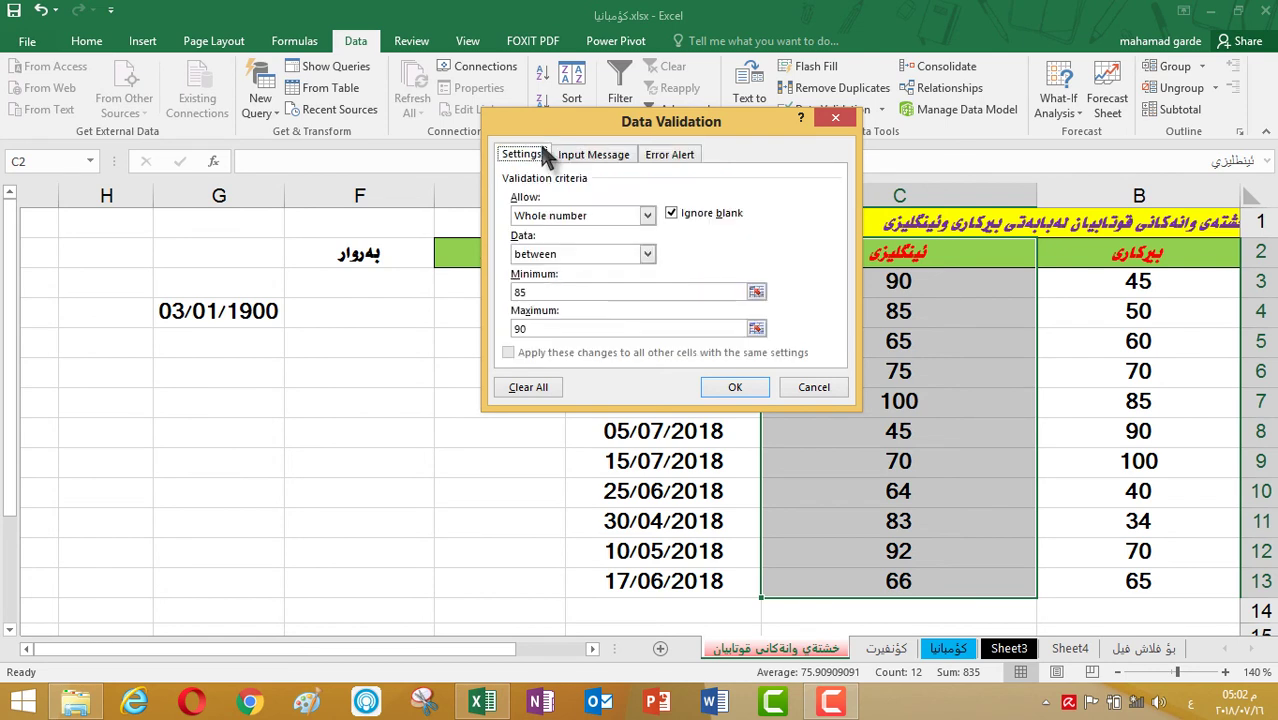
left_click(731, 389)
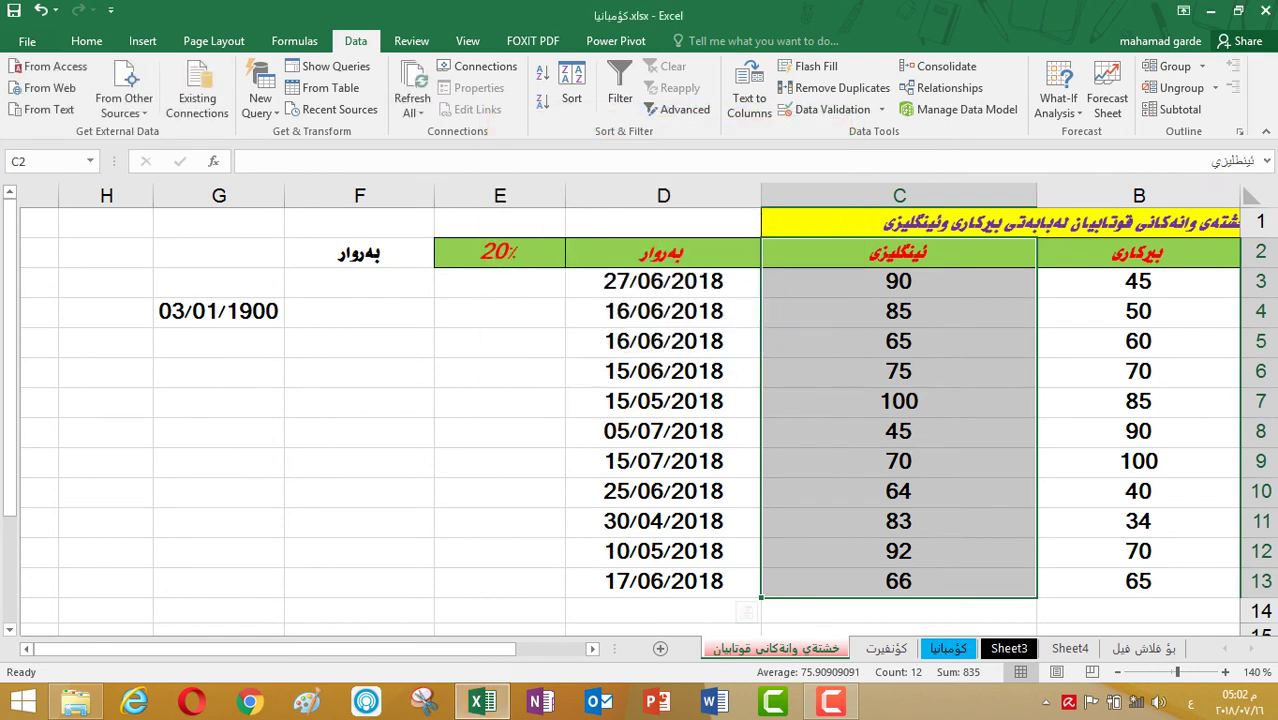
Step: Examine the existing English scores in C3:C13 against the validation rule, leaving the value in C3 as it is
left_click(875, 284)
left_click_drag(875, 290, 842, 579)
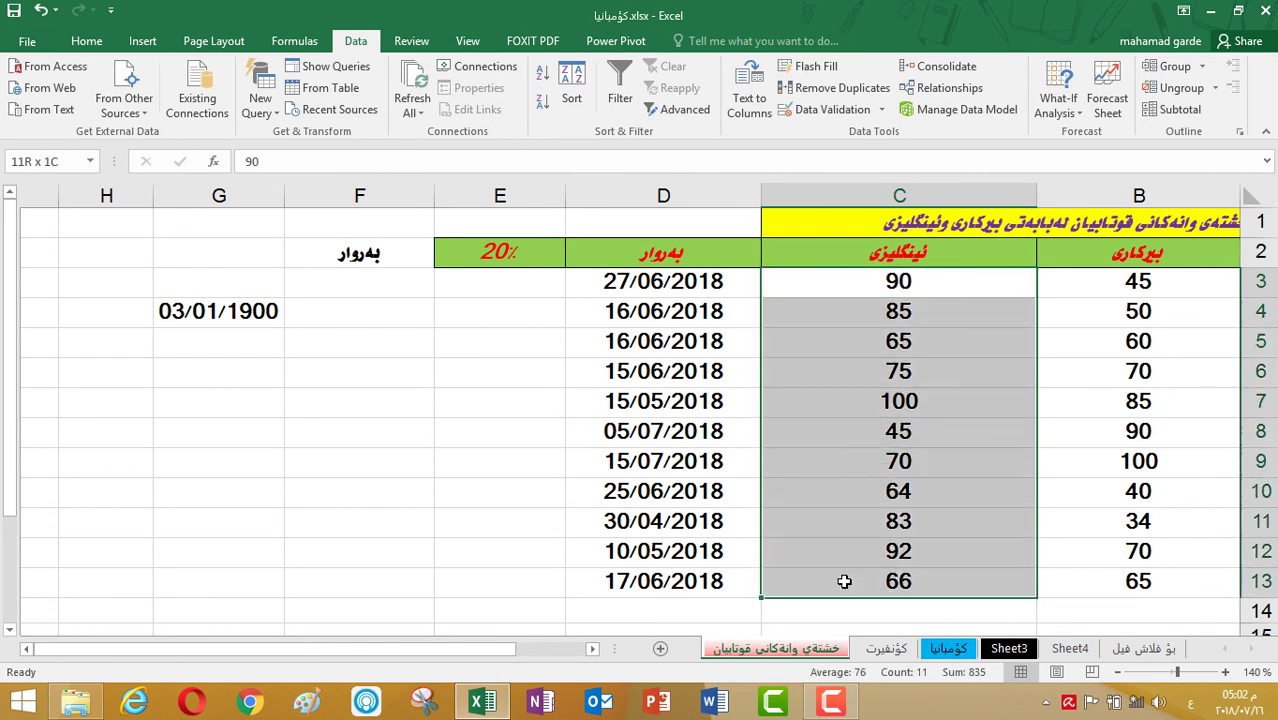
left_click(907, 281)
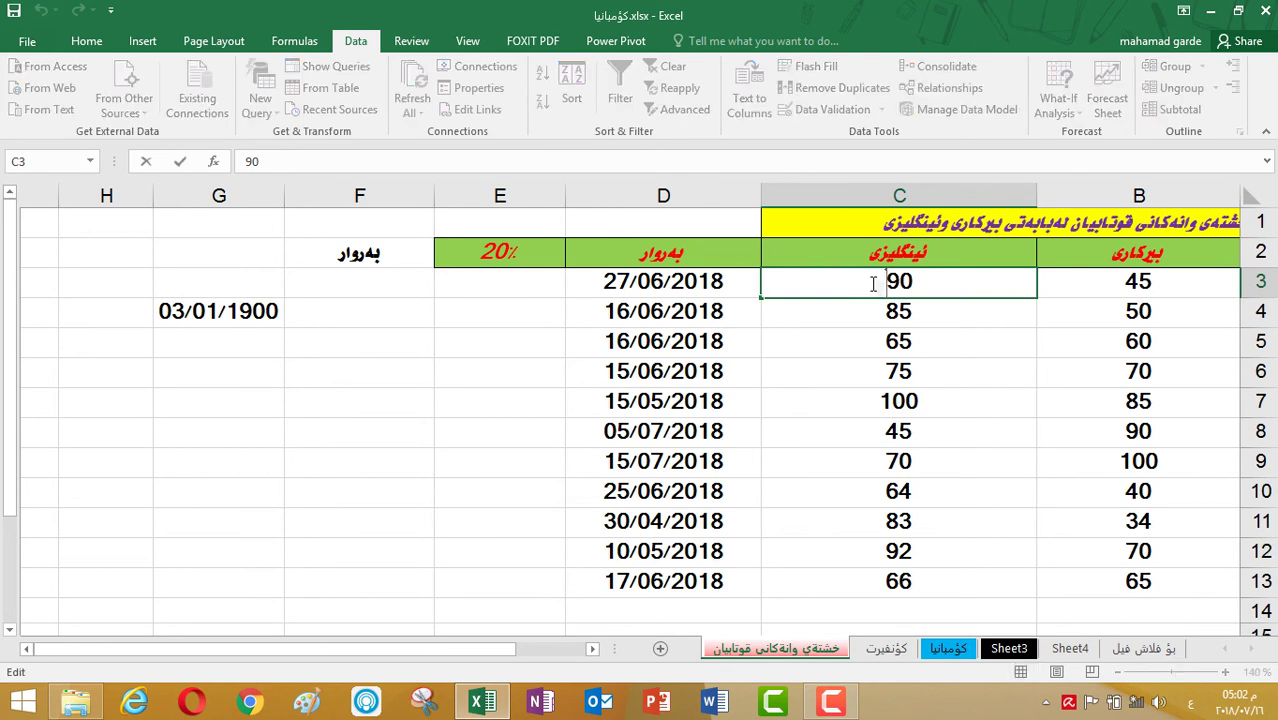
key("Down")
key("Down")
left_click(885, 285)
left_click(905, 310)
left_click(893, 280)
left_click_drag(876, 329, 845, 591)
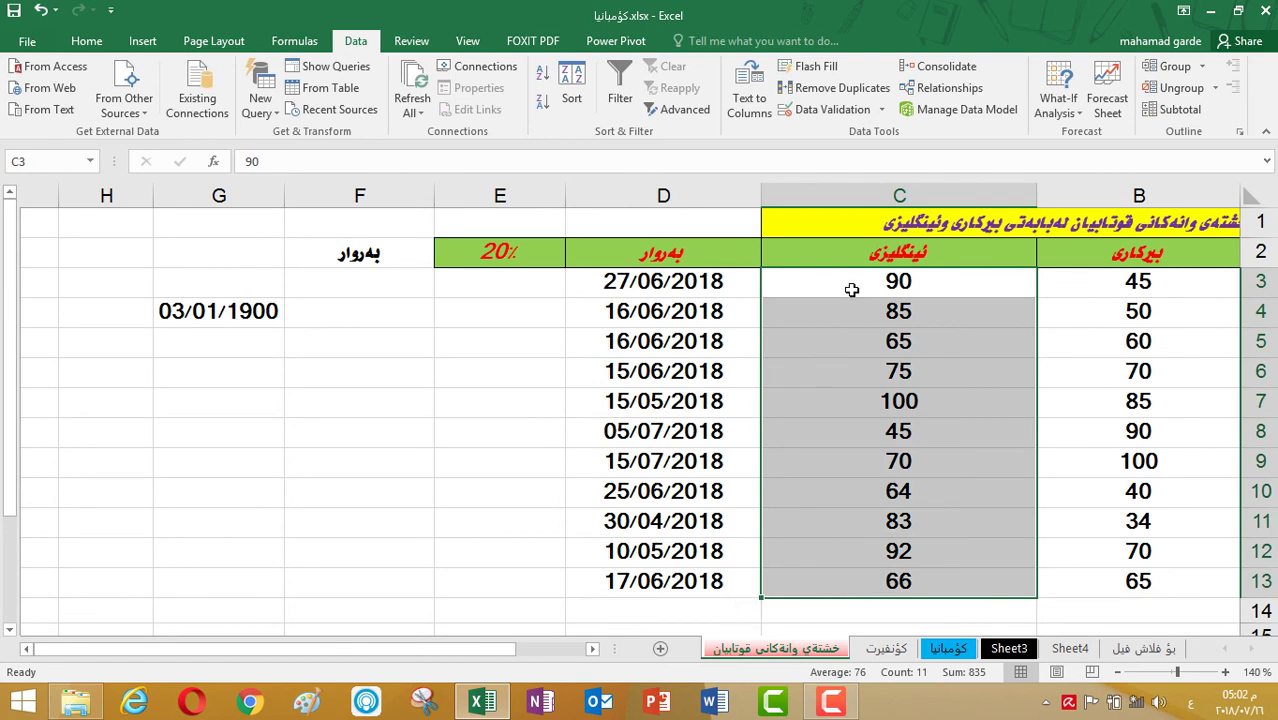
left_click(851, 289)
Step: Clear the validation circles on the sheet, and circle all invalid data
left_click(220, 314)
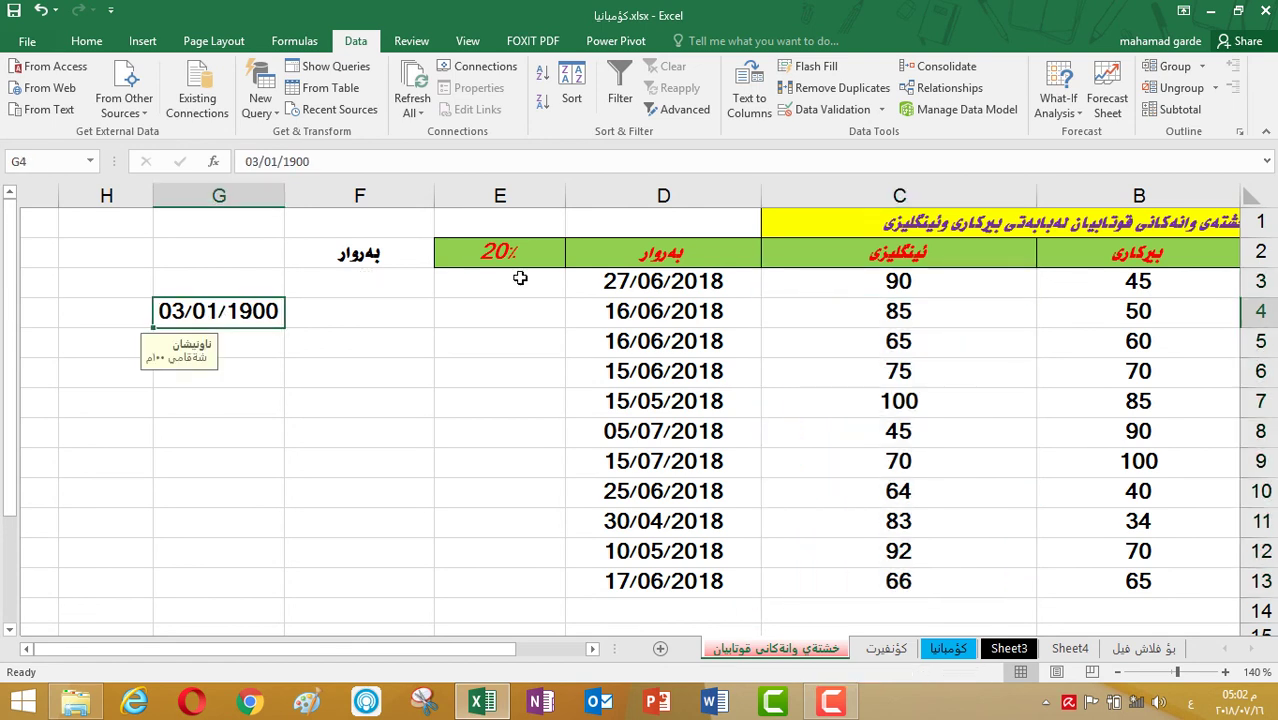
left_click(882, 110)
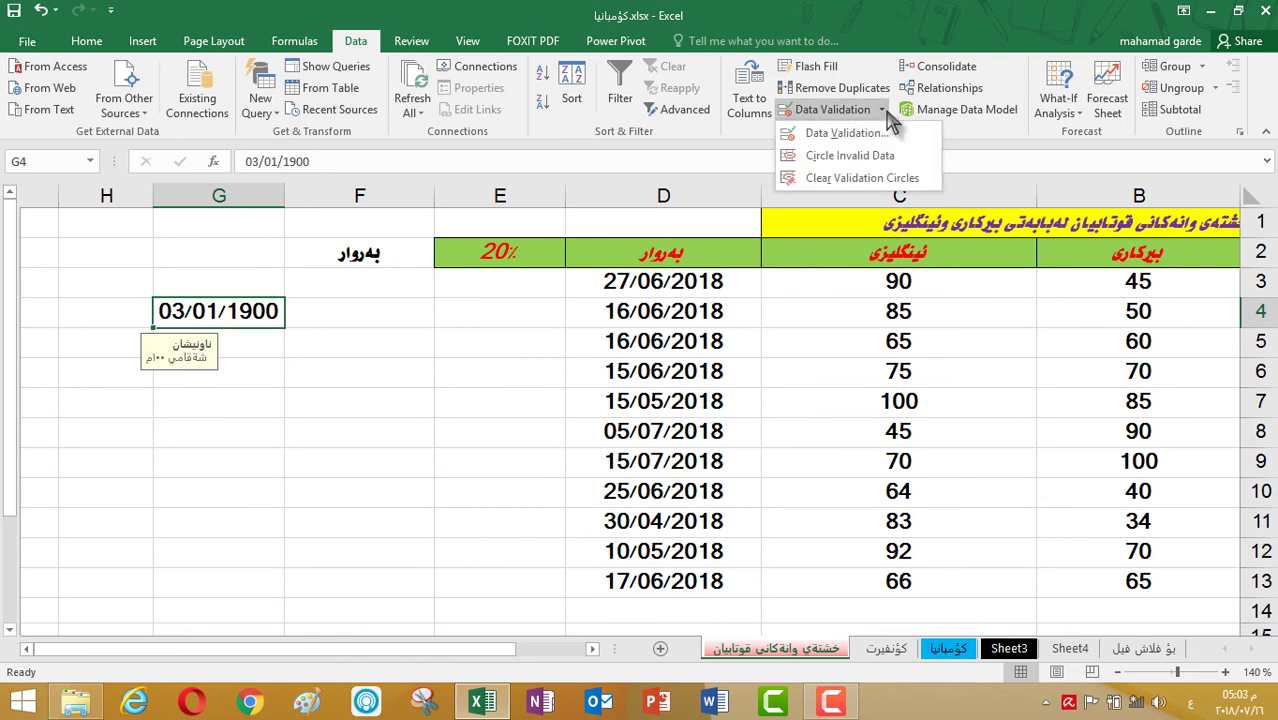
left_click(857, 180)
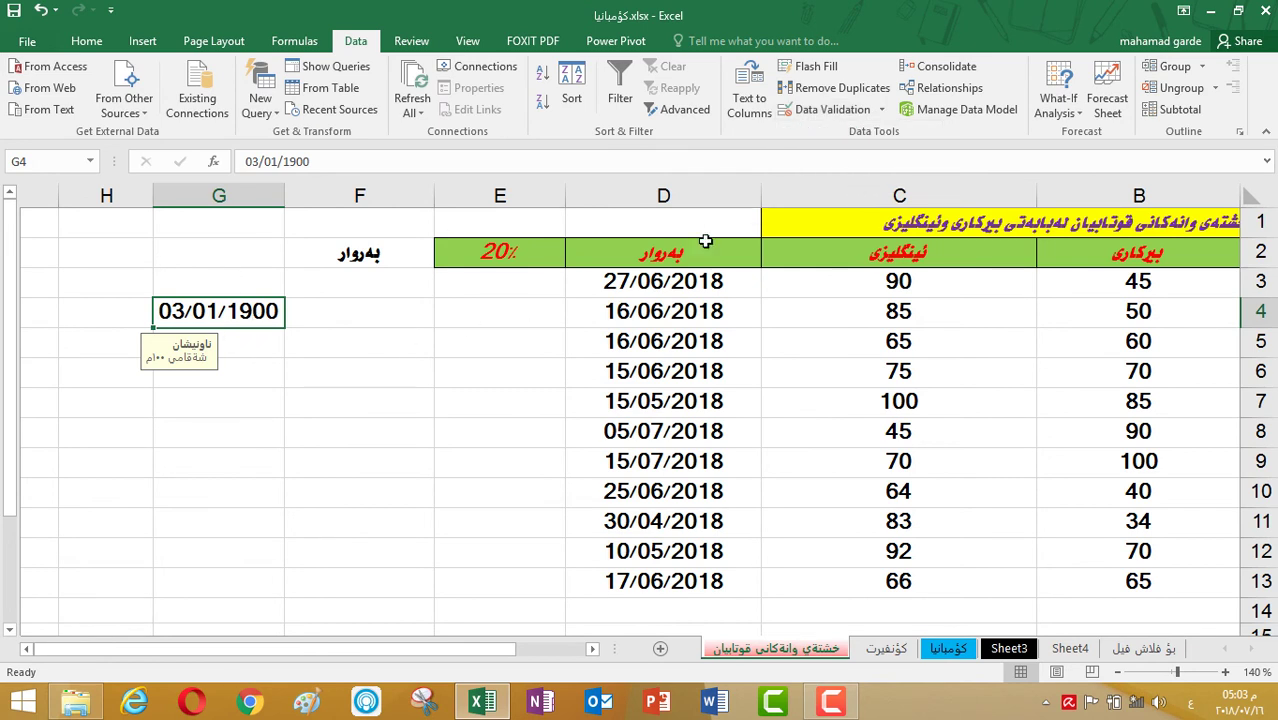
left_click(882, 112)
left_click(862, 178)
left_click(882, 110)
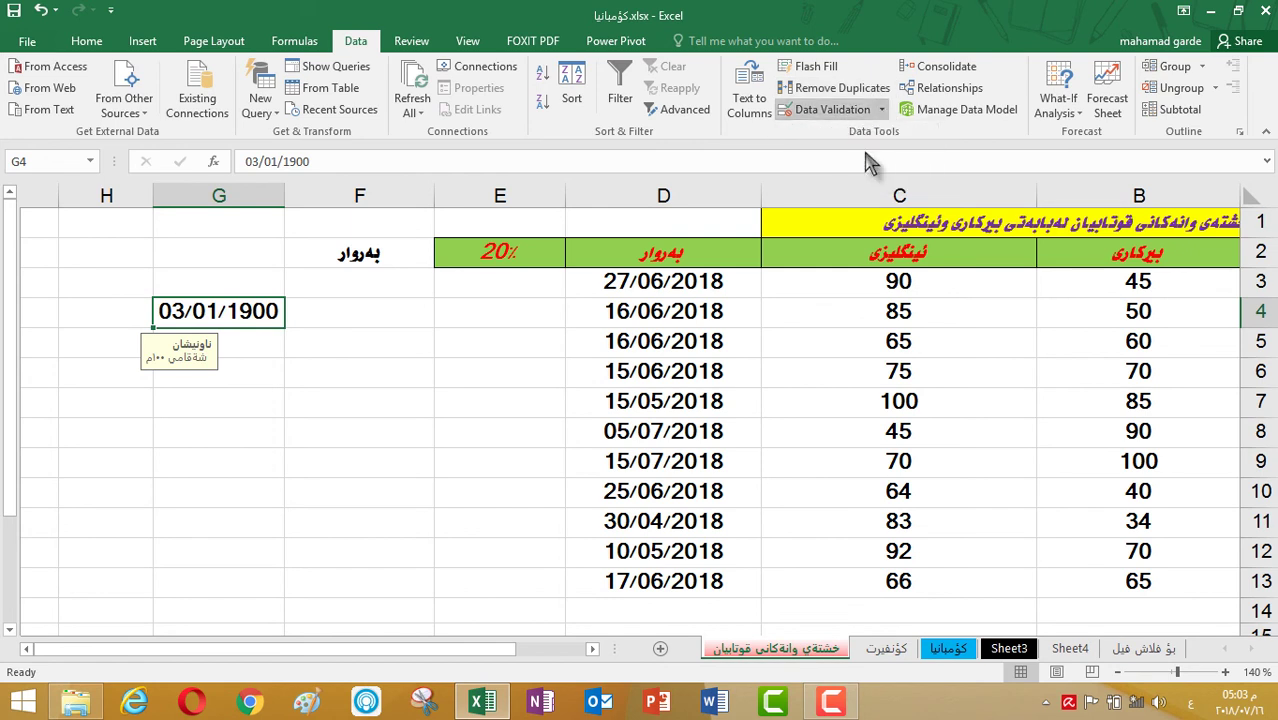
left_click(870, 155)
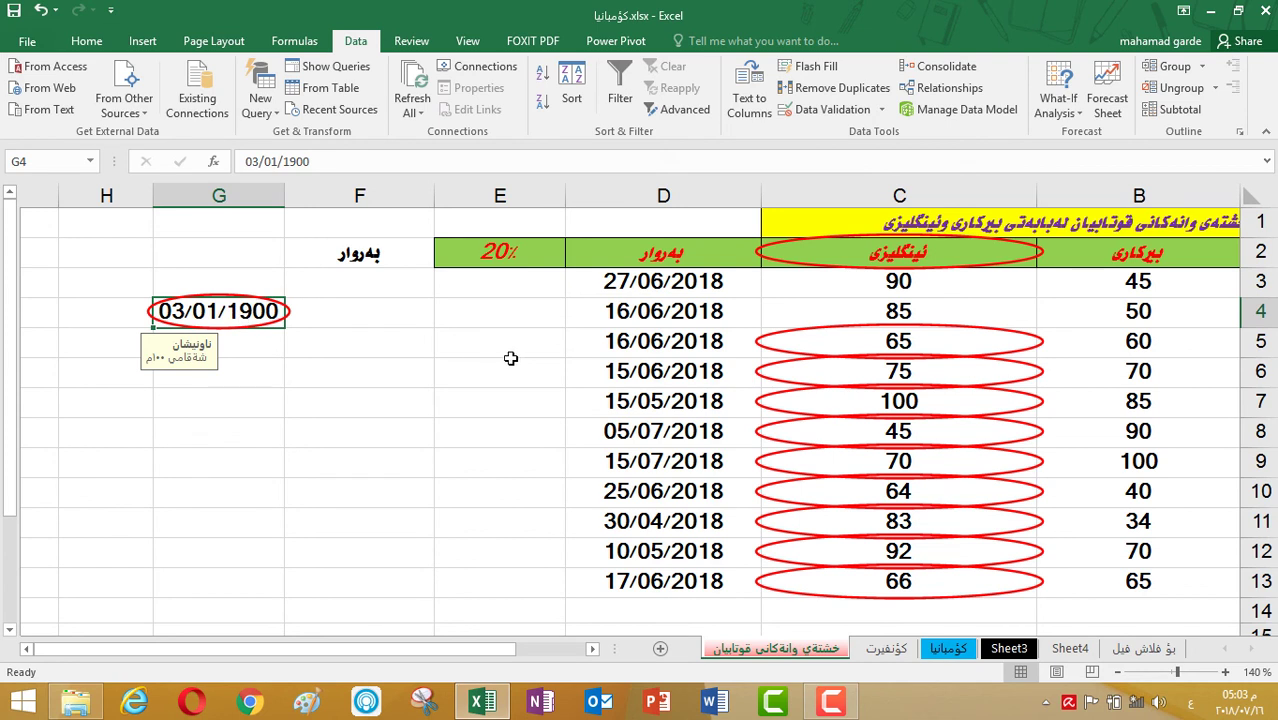
left_click(882, 110)
left_click(866, 158)
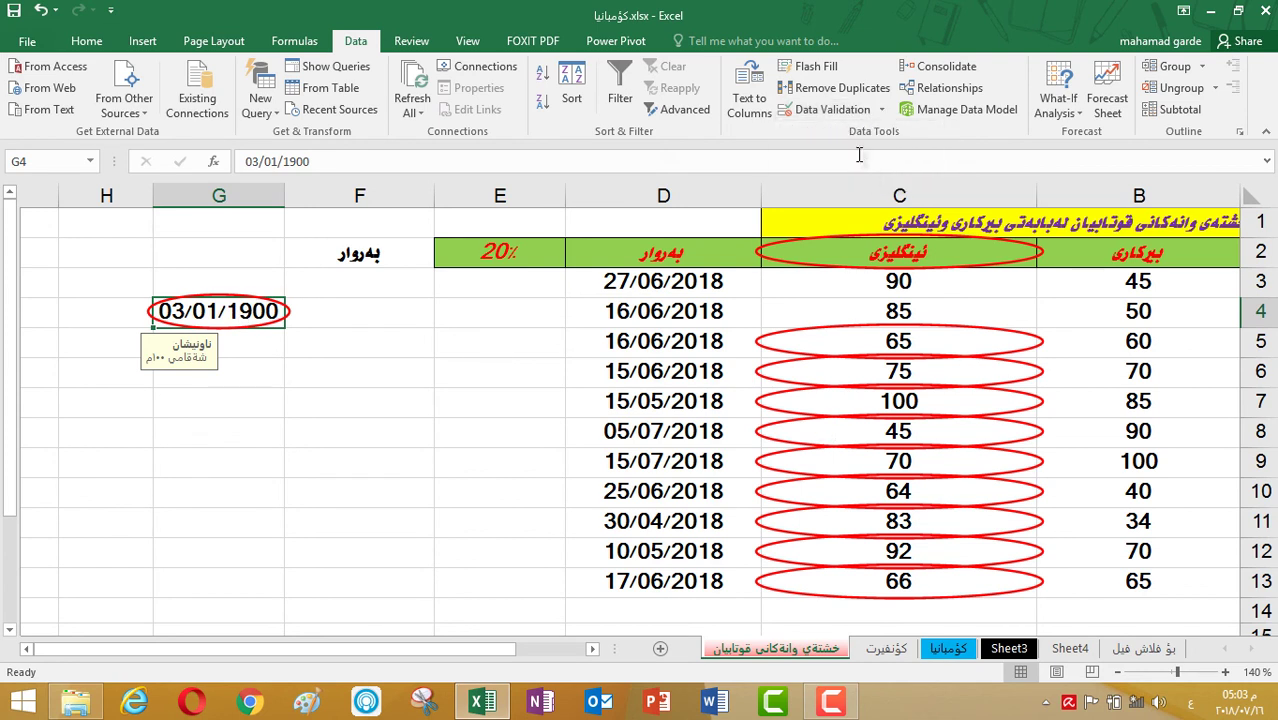
Step: Resubmit the existing scores in C5 and C11, choosing to continue at each validation warning
double_click(862, 343)
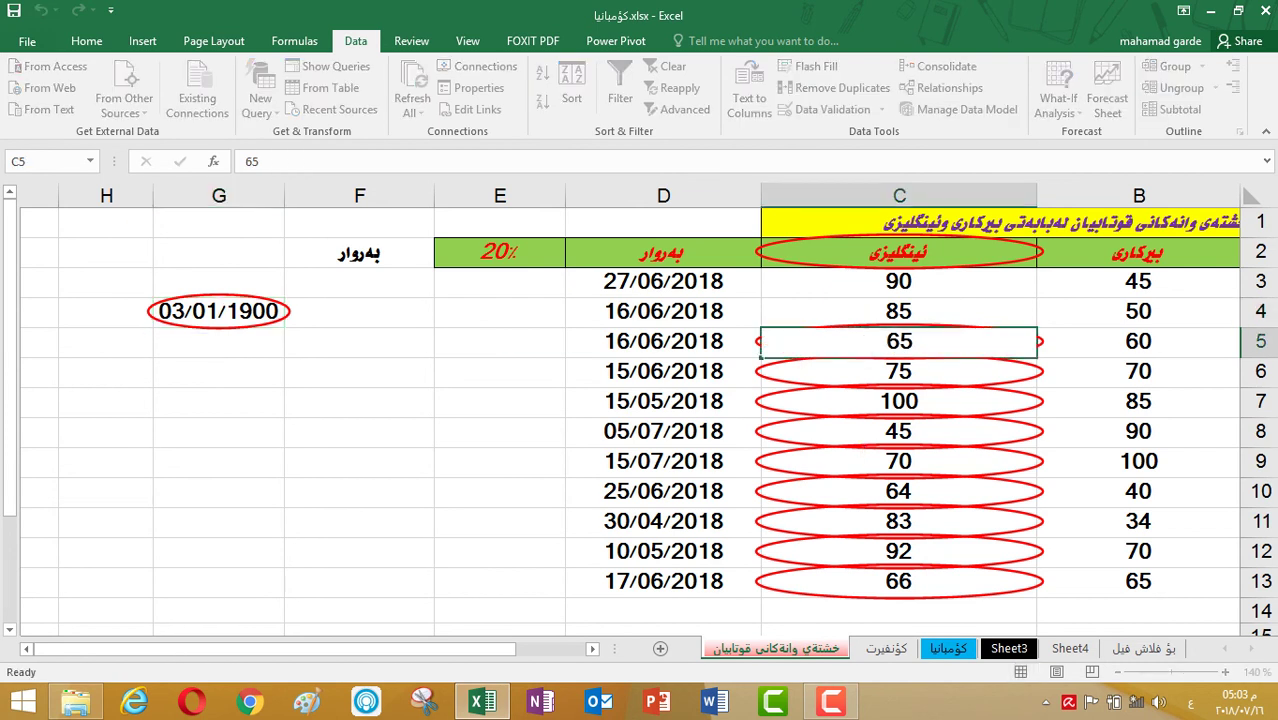
left_click(620, 421)
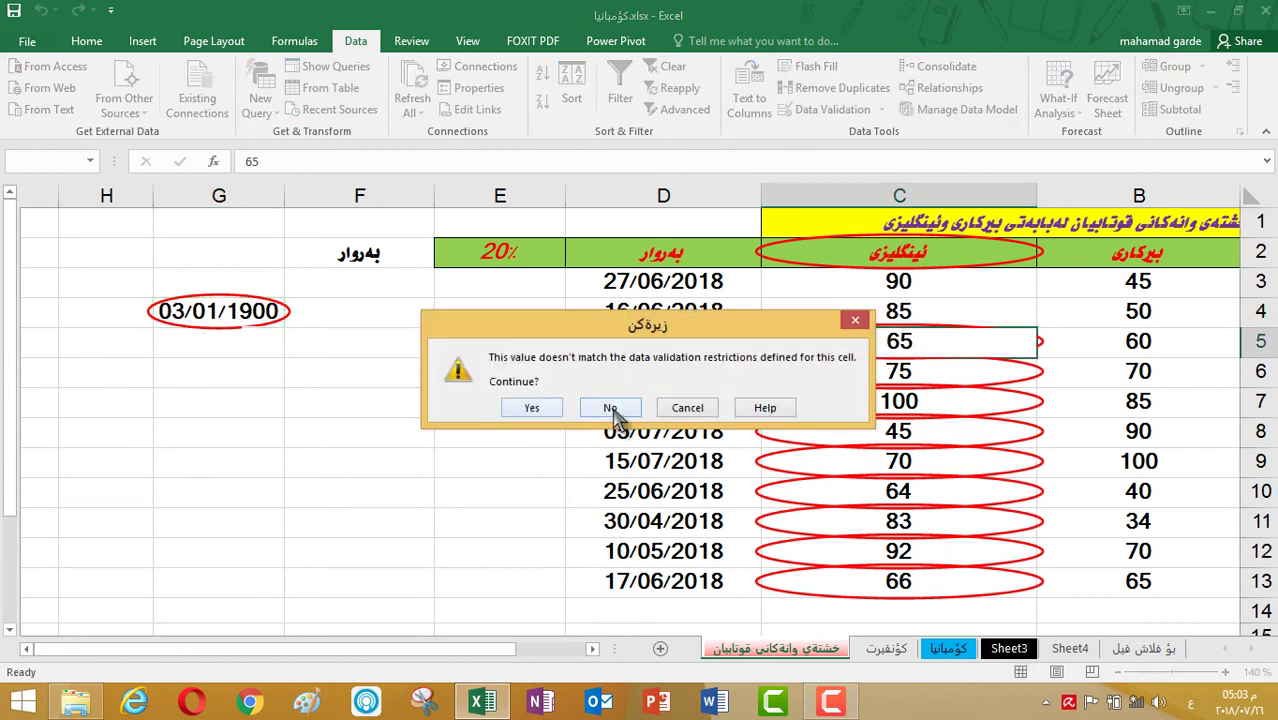
left_click_drag(590, 325, 568, 224)
left_click(507, 304)
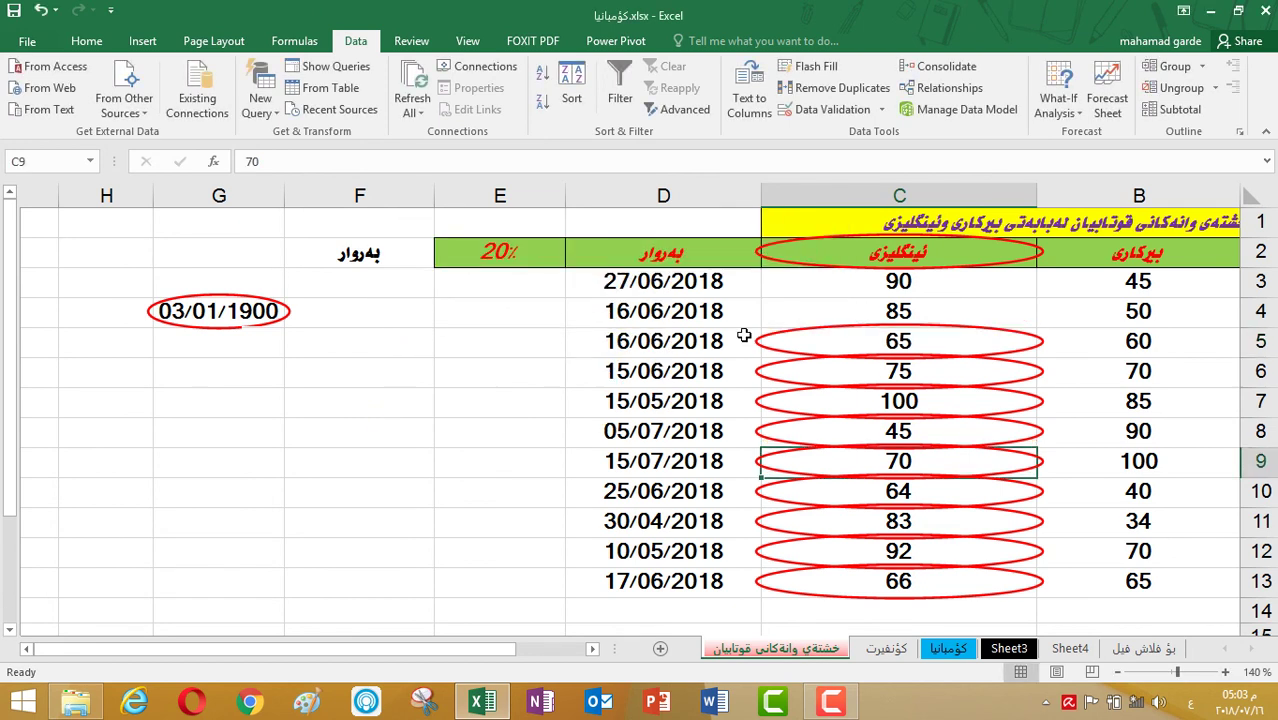
double_click(886, 518)
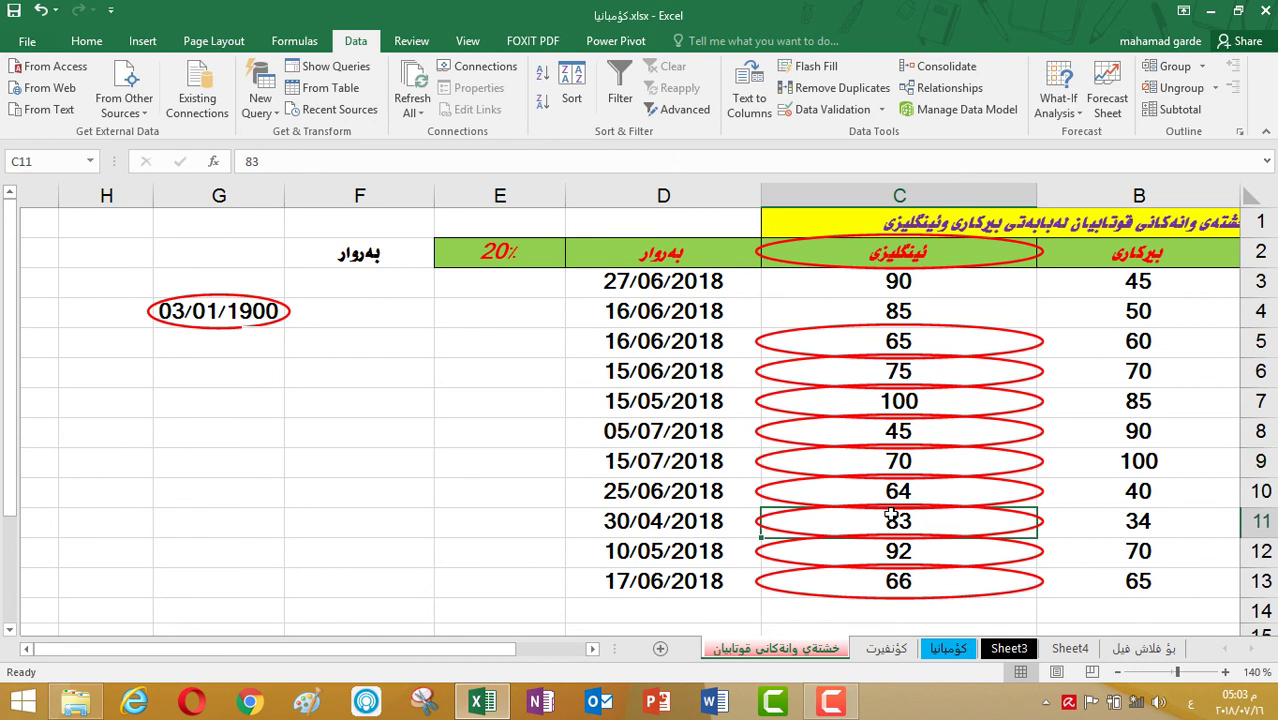
key("Return")
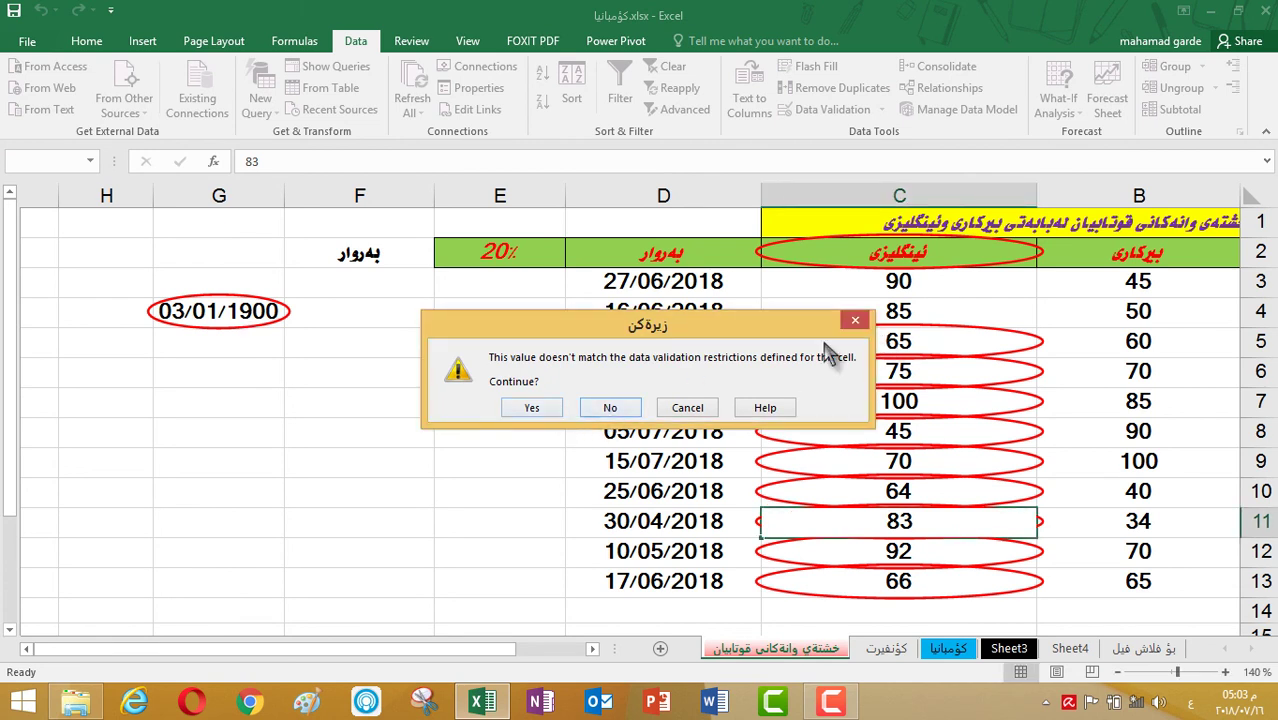
left_click_drag(798, 325, 702, 285)
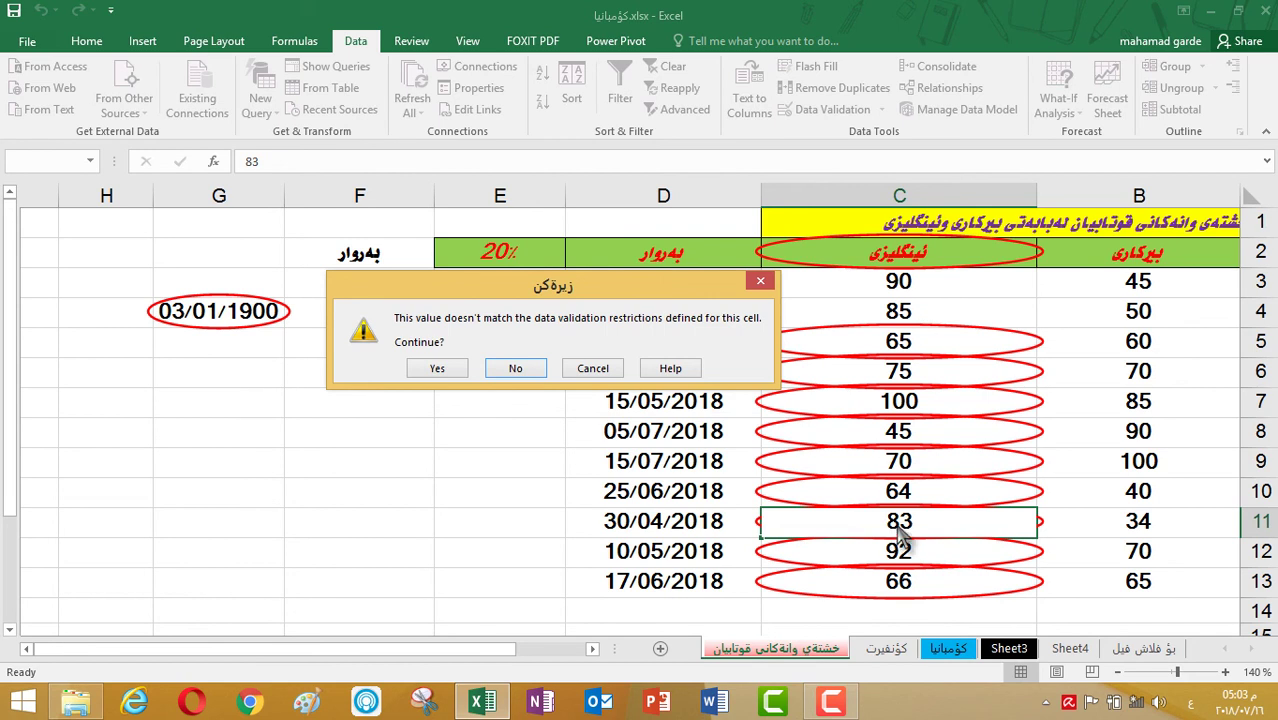
left_click(434, 369)
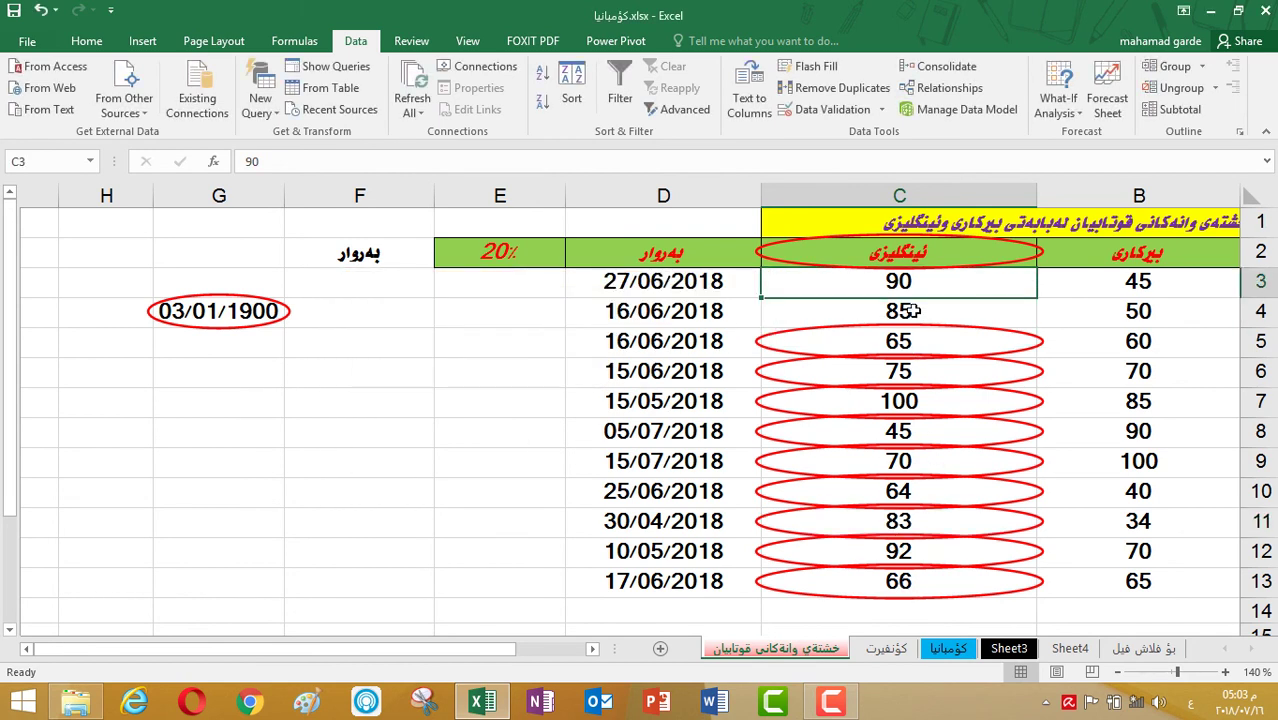
Step: Replace the English score in C6 with 99 and choose to continue at the warning
left_click_drag(935, 252, 898, 582)
left_click(898, 460)
left_click(898, 582)
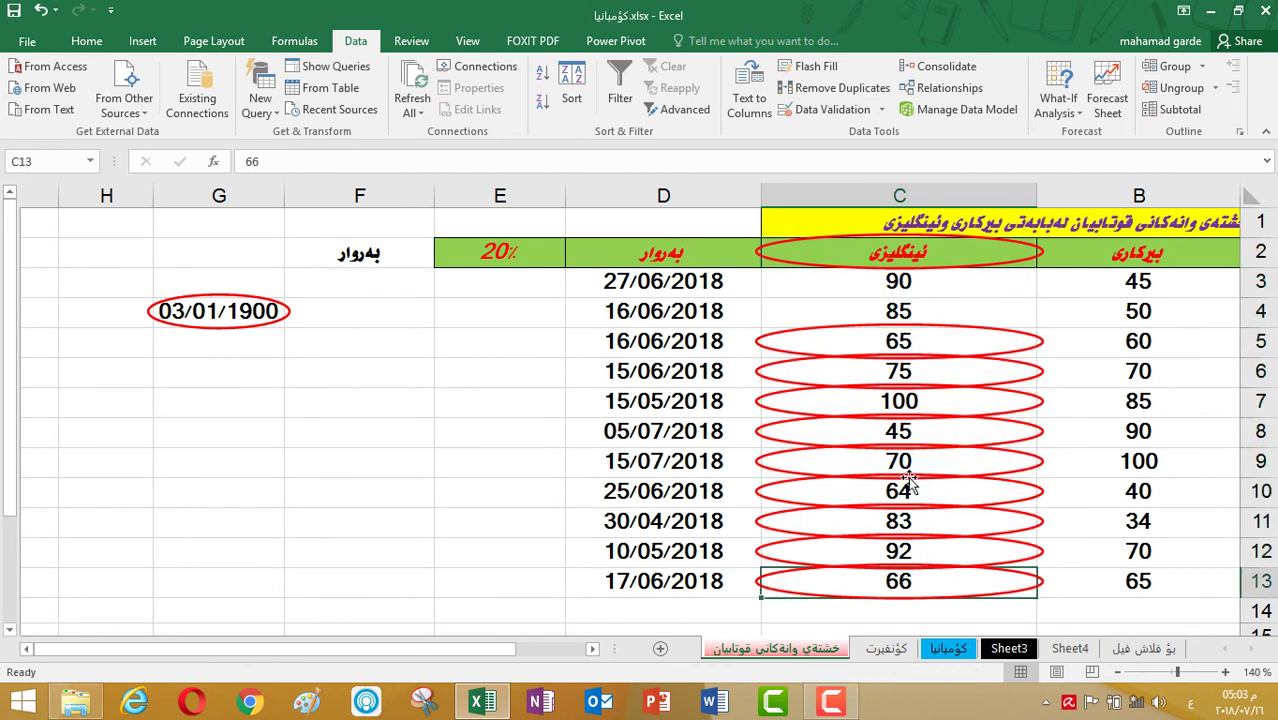
double_click(912, 369)
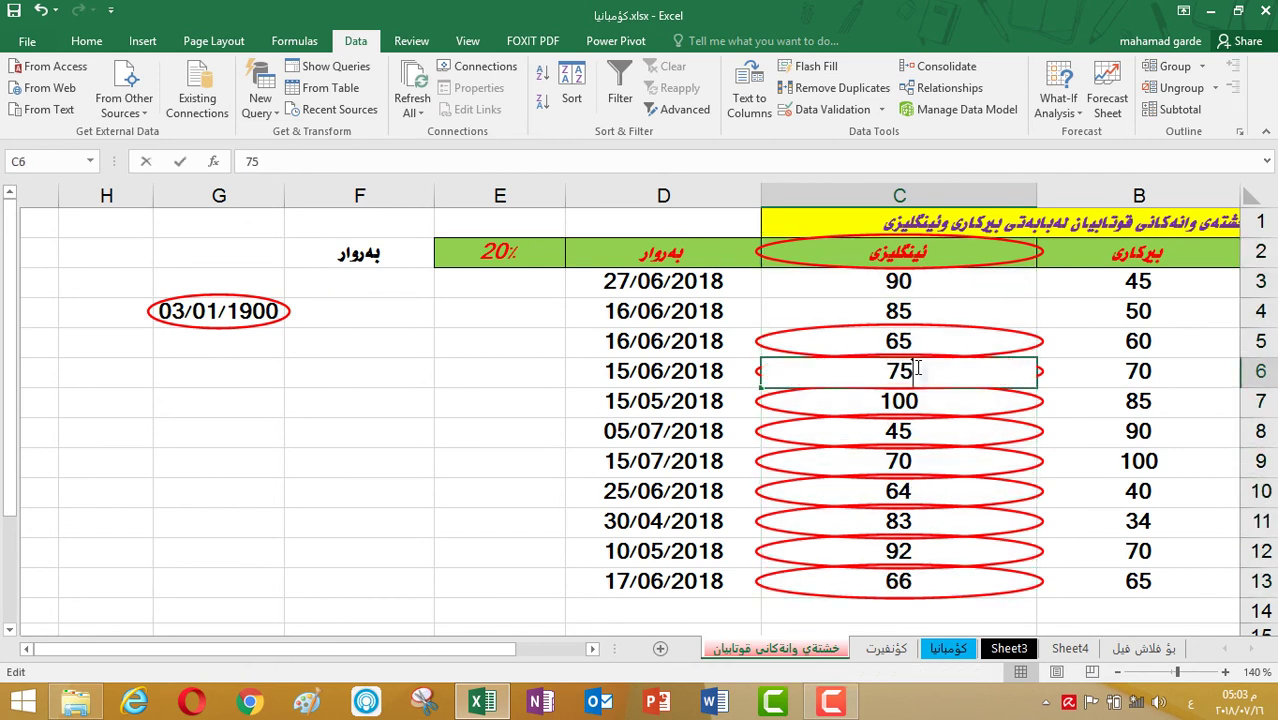
double_click(917, 368)
key("BackSpace")
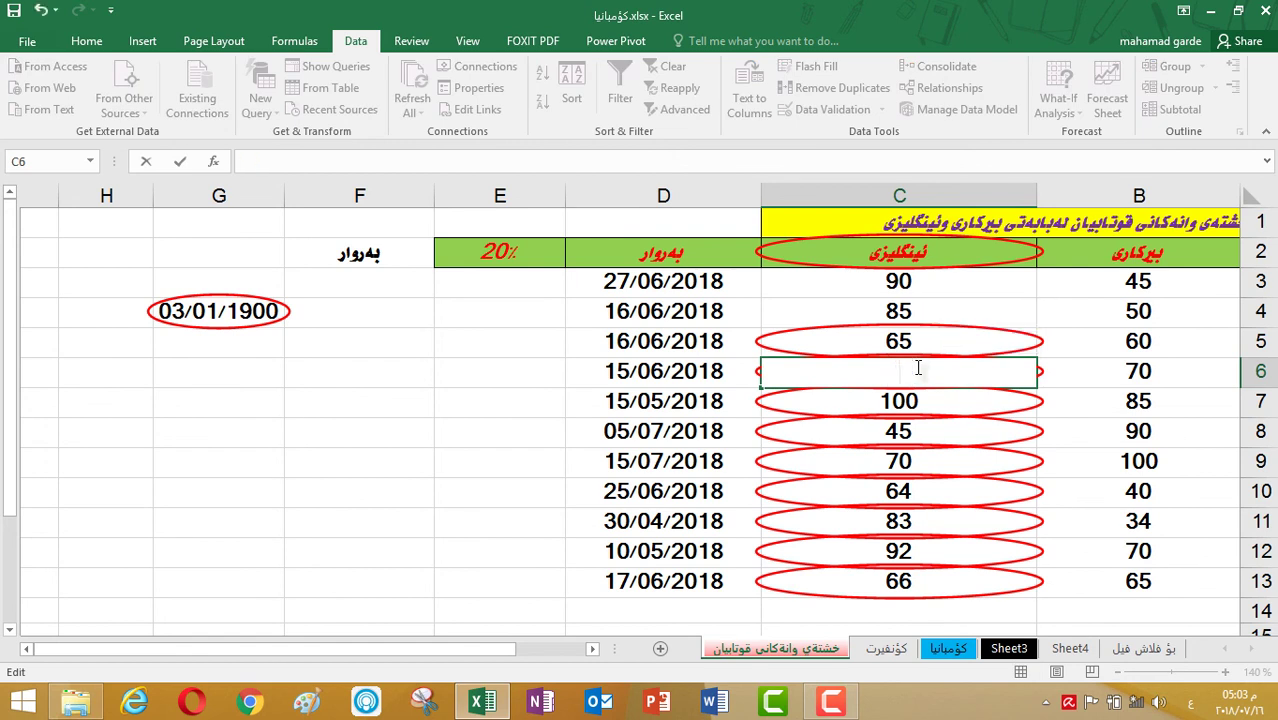
type("99")
left_click(920, 418)
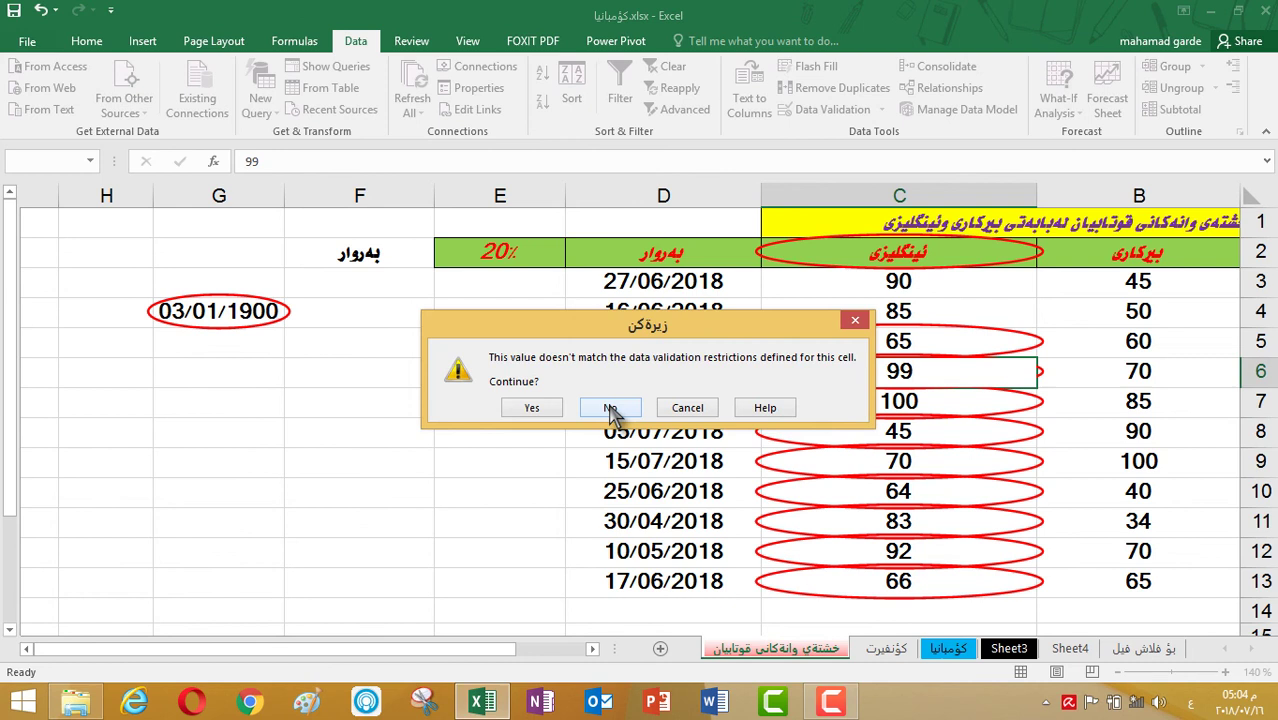
left_click(531, 408)
left_click(816, 512)
left_click(898, 370)
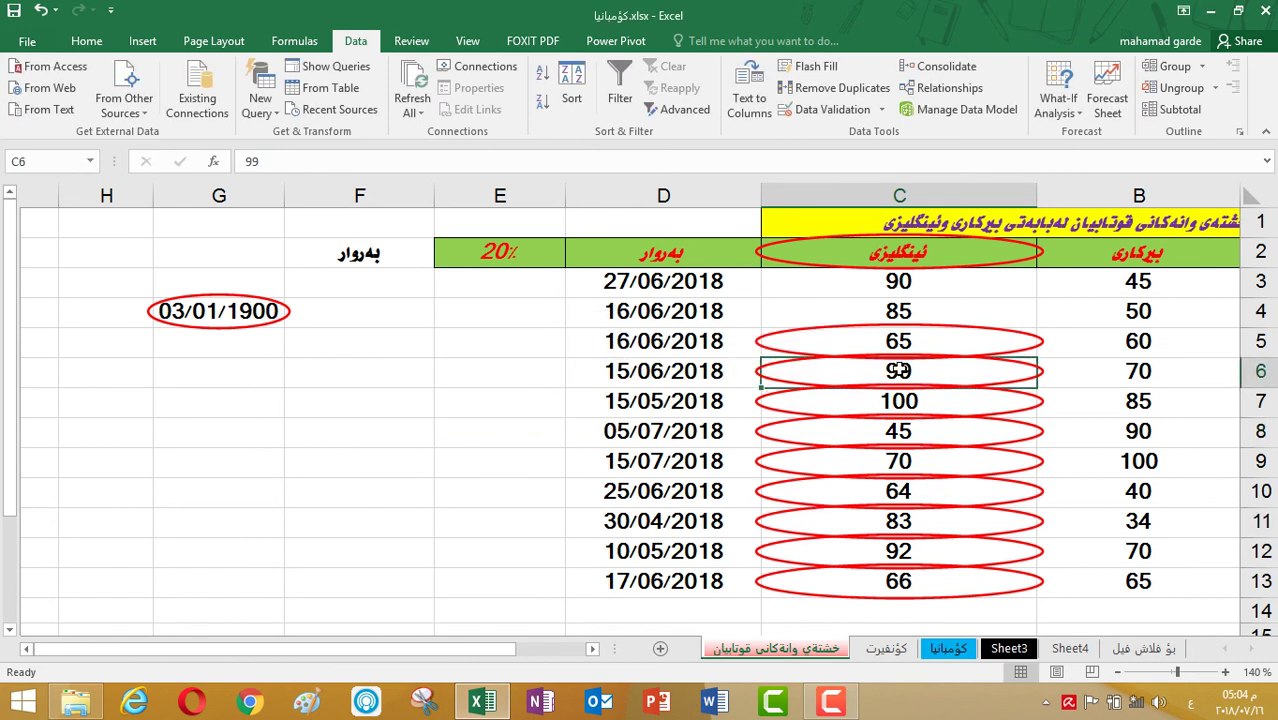
Step: Replace the English score in C6 with 88
left_click_drag(900, 340, 899, 520)
left_click(899, 520)
left_click(908, 370)
double_click(901, 370)
key("BackSpace")
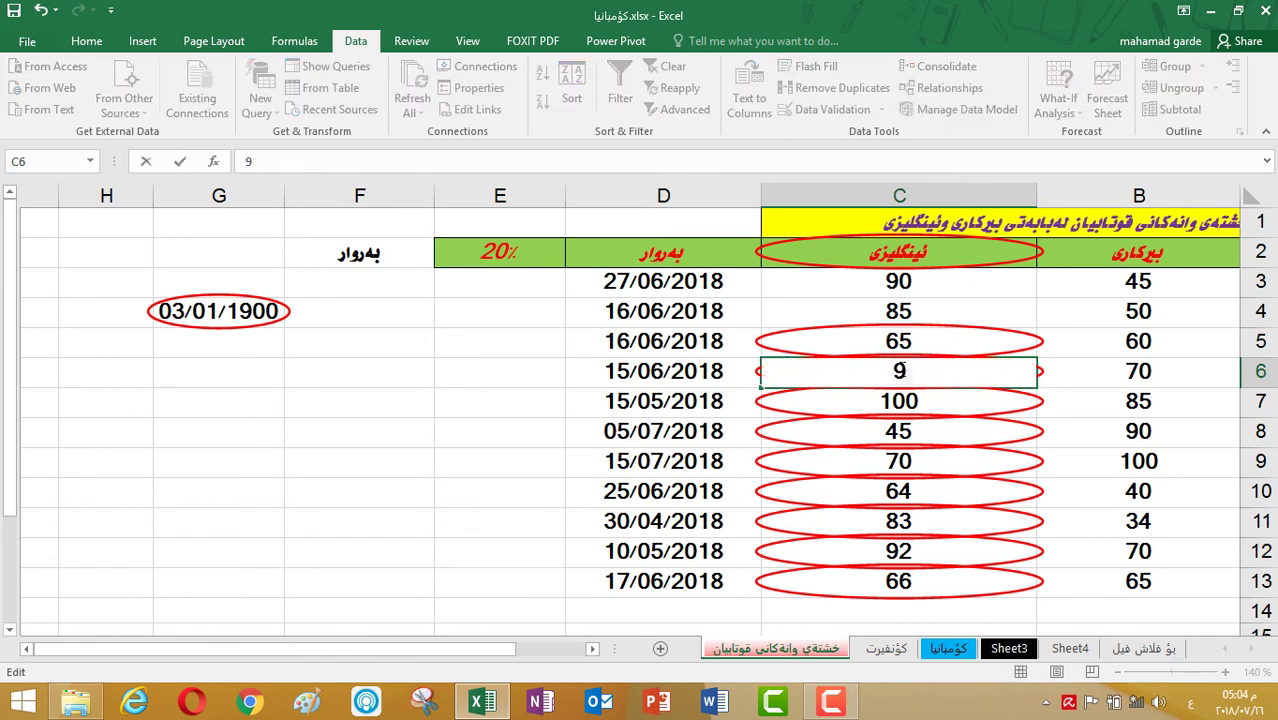
key("BackSpace")
type("88")
key("Return")
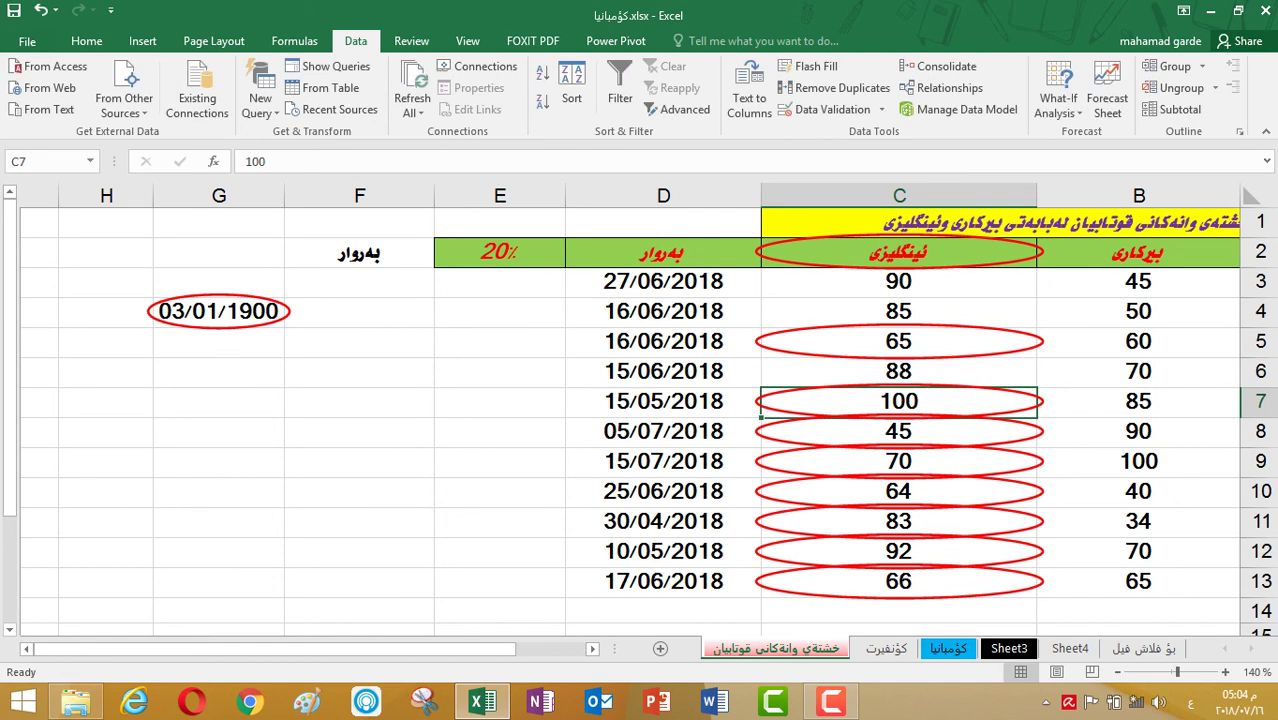
Step: Clear all the validation circles from the student scores sheet
left_click(905, 374)
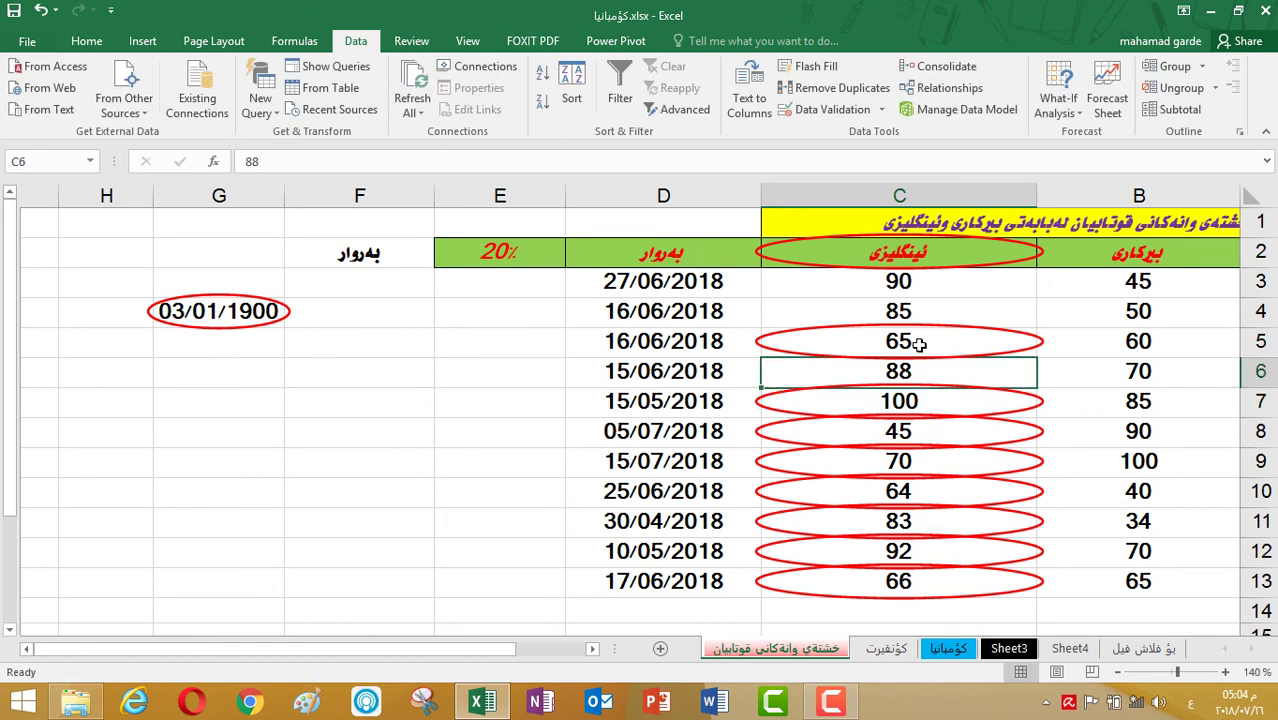
left_click(918, 346)
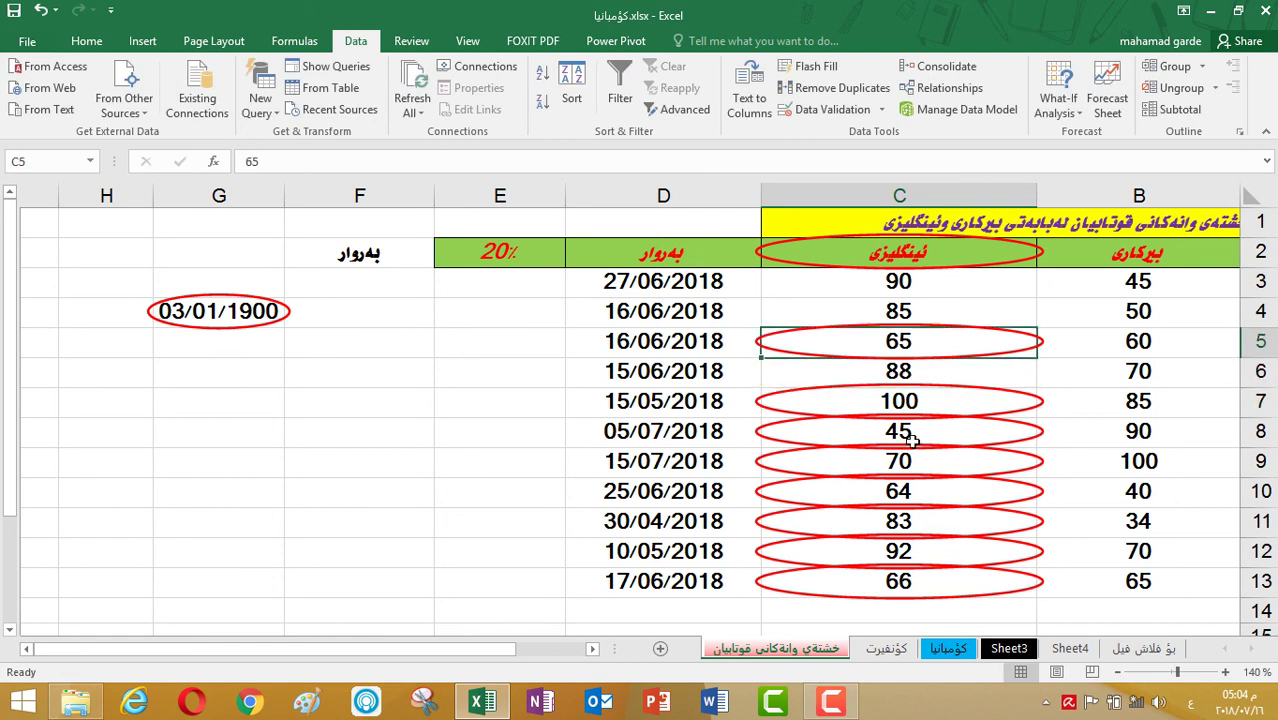
left_click(922, 521)
left_click(881, 109)
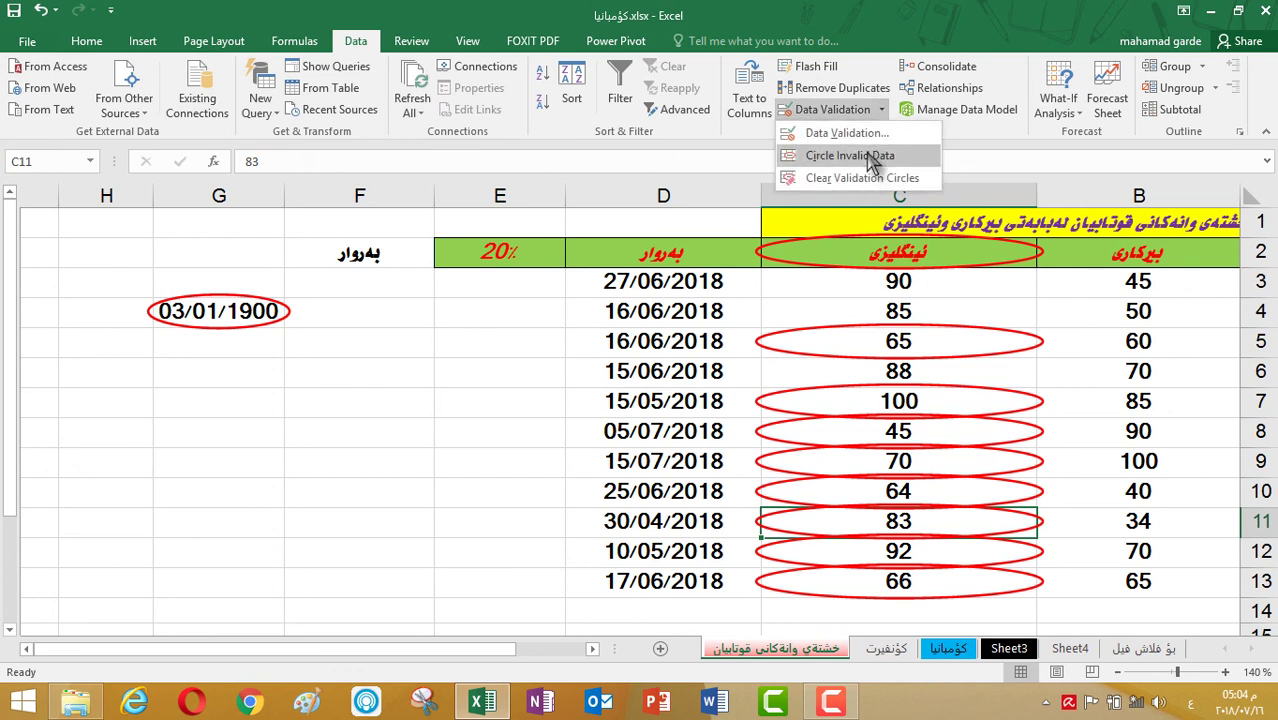
left_click(889, 328)
left_click(897, 337)
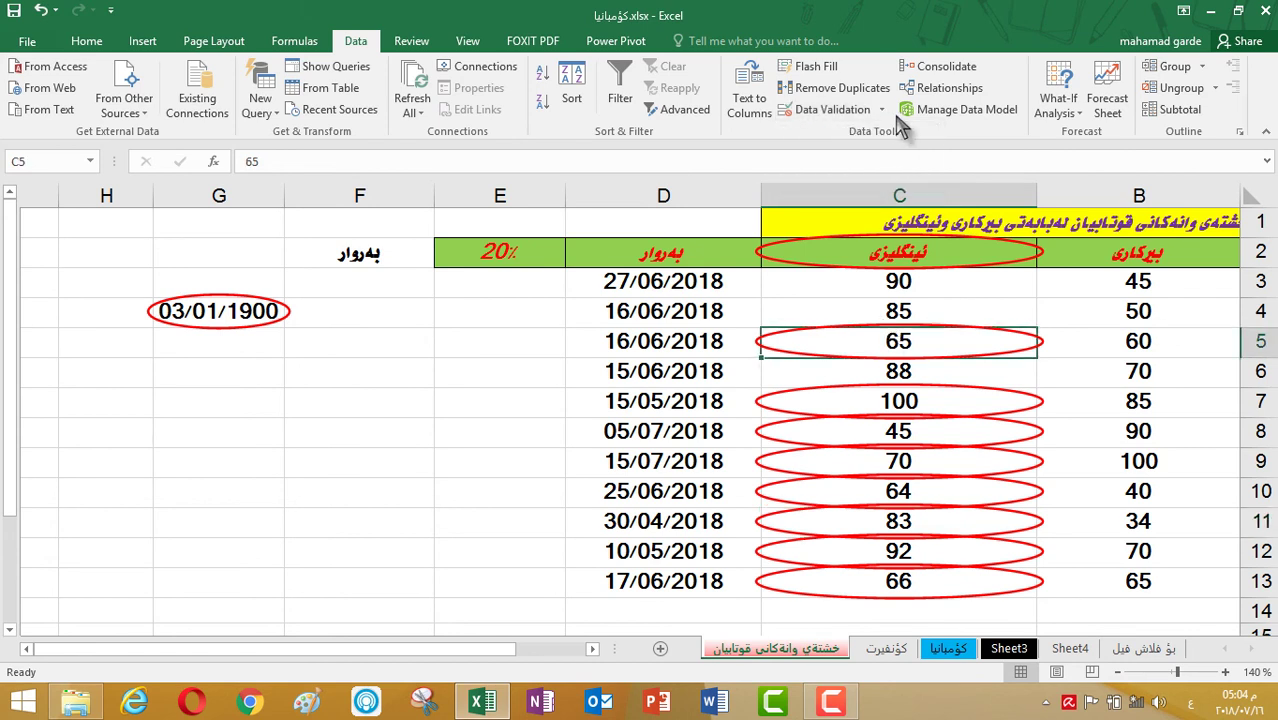
left_click(850, 109)
left_click(840, 177)
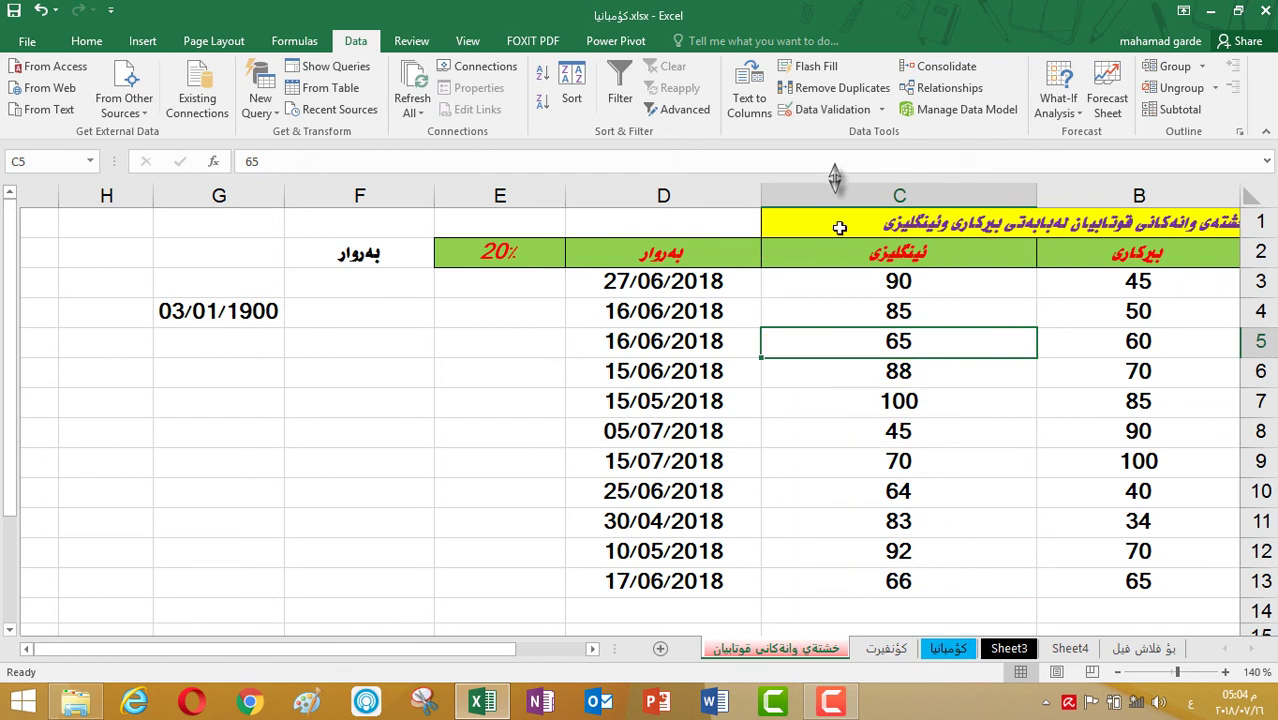
left_click(880, 386)
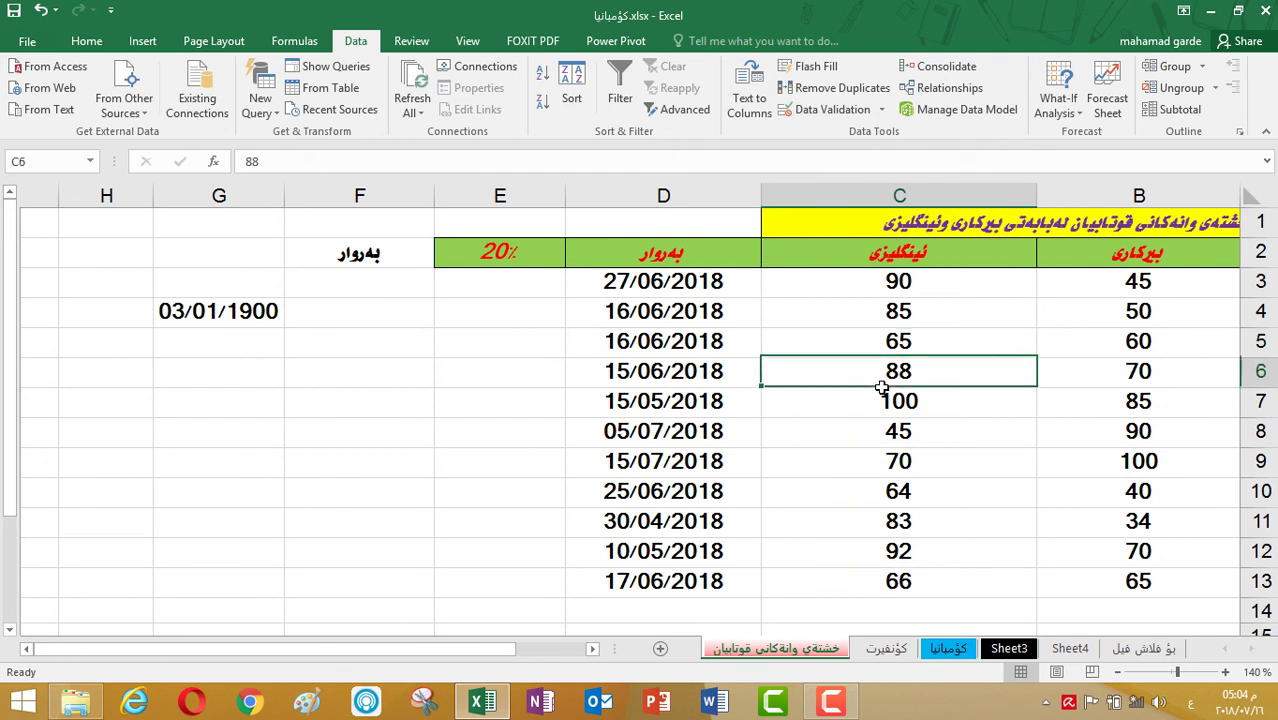
left_click(884, 111)
left_click(884, 112)
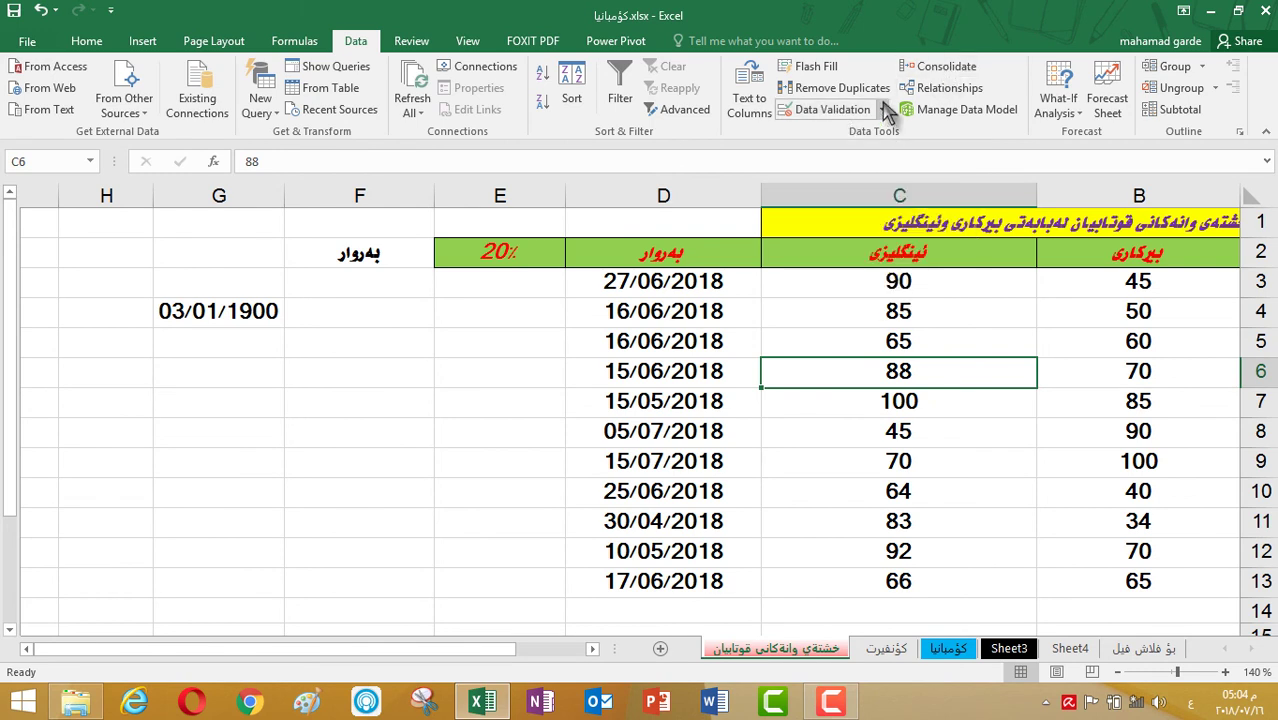
Step: Switch to Sheet4 and examine the mobile names and prices in A1:B13
left_click(884, 650)
left_click(340, 650)
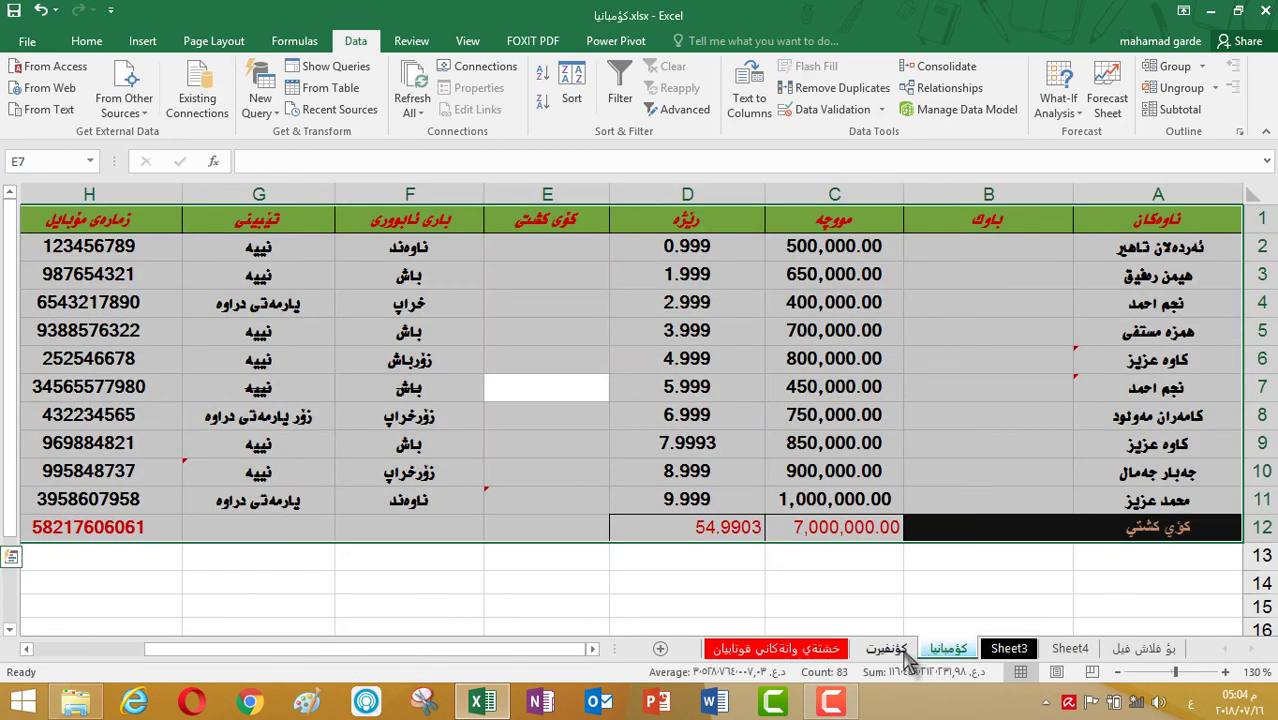
left_click(1008, 650)
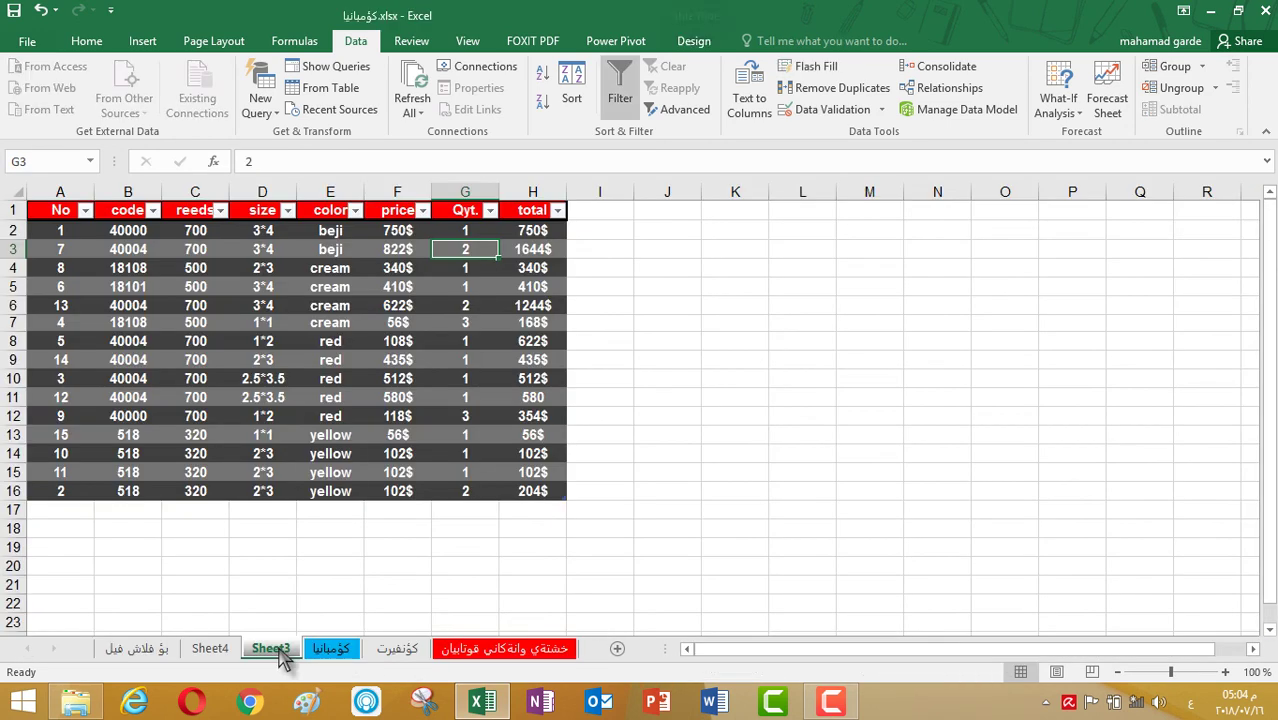
left_click(222, 650)
left_click(435, 470)
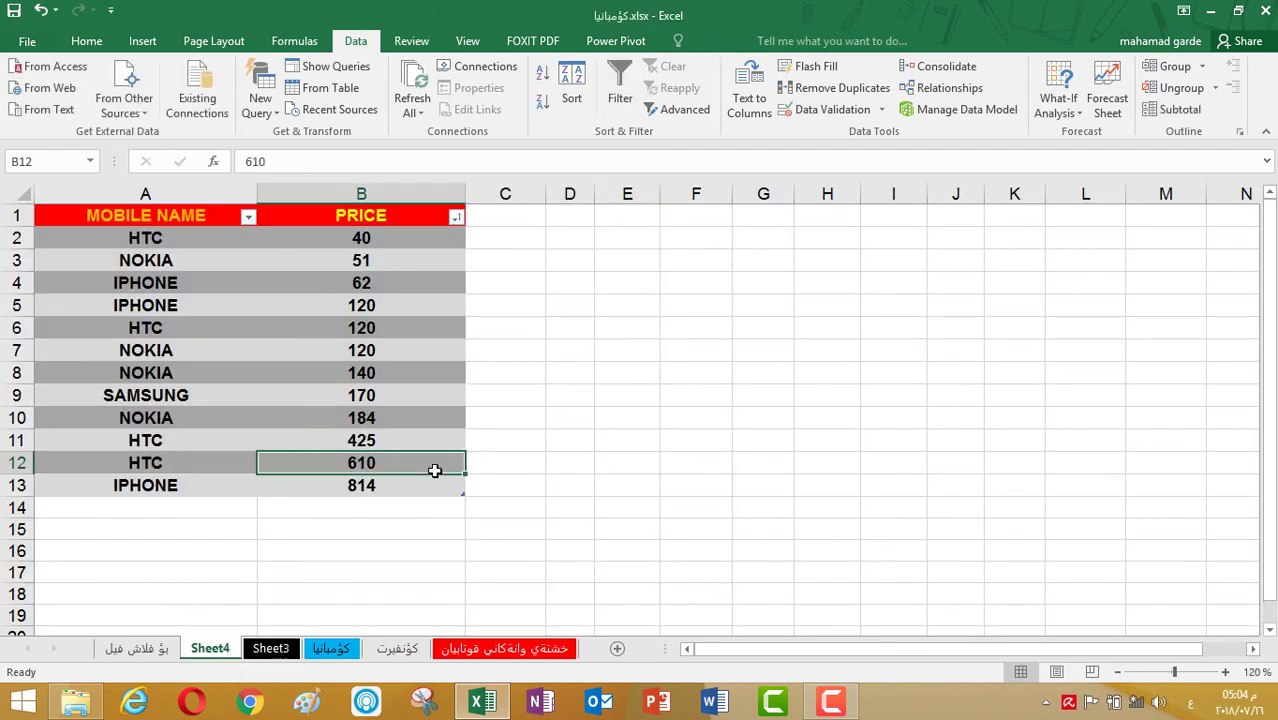
left_click(314, 326)
left_click(358, 237)
left_click_drag(358, 237, 187, 480)
left_click(628, 281)
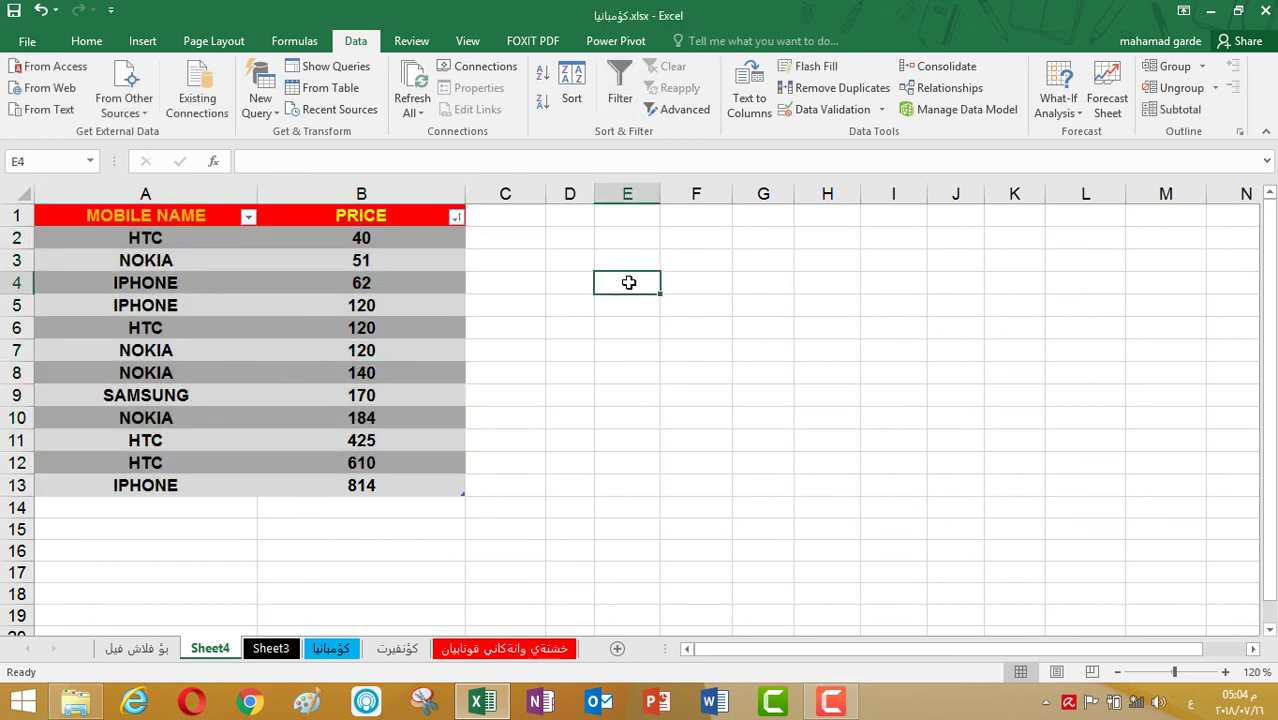
left_click(698, 324)
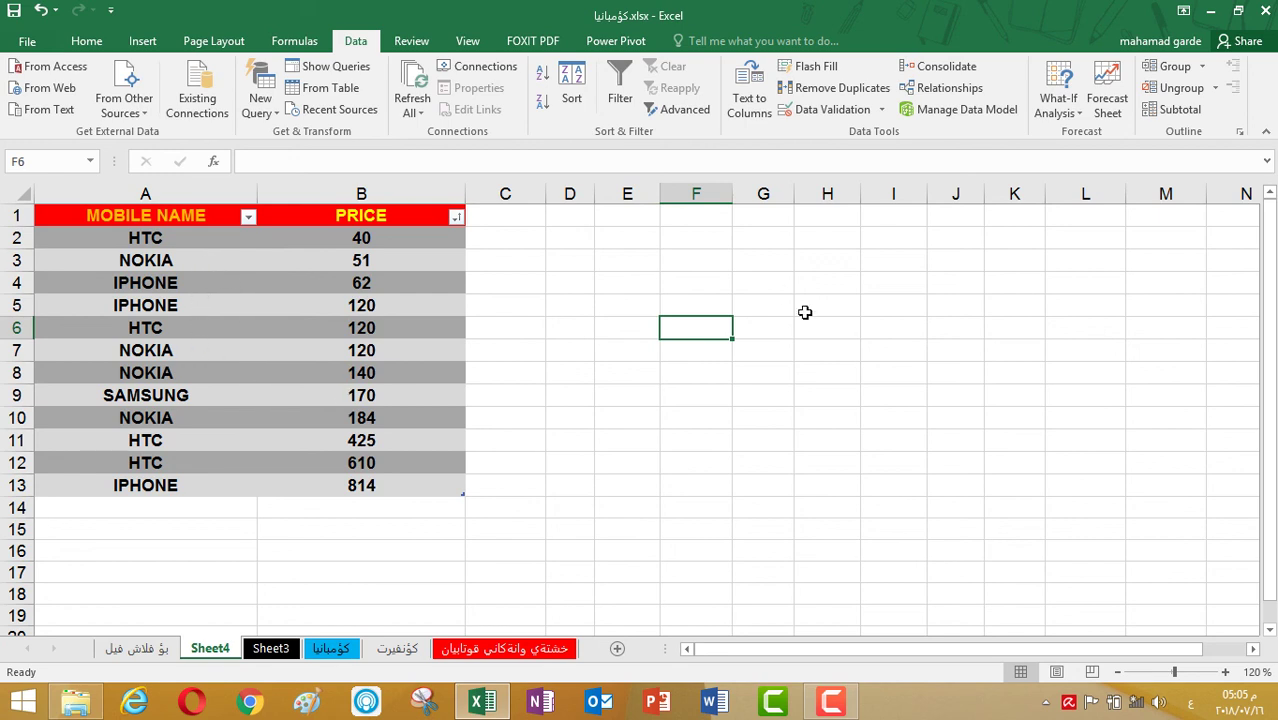
Step: Start a consolidation at cell G5 beside the price table, using the Sum function
left_click(938, 302)
left_click(782, 302)
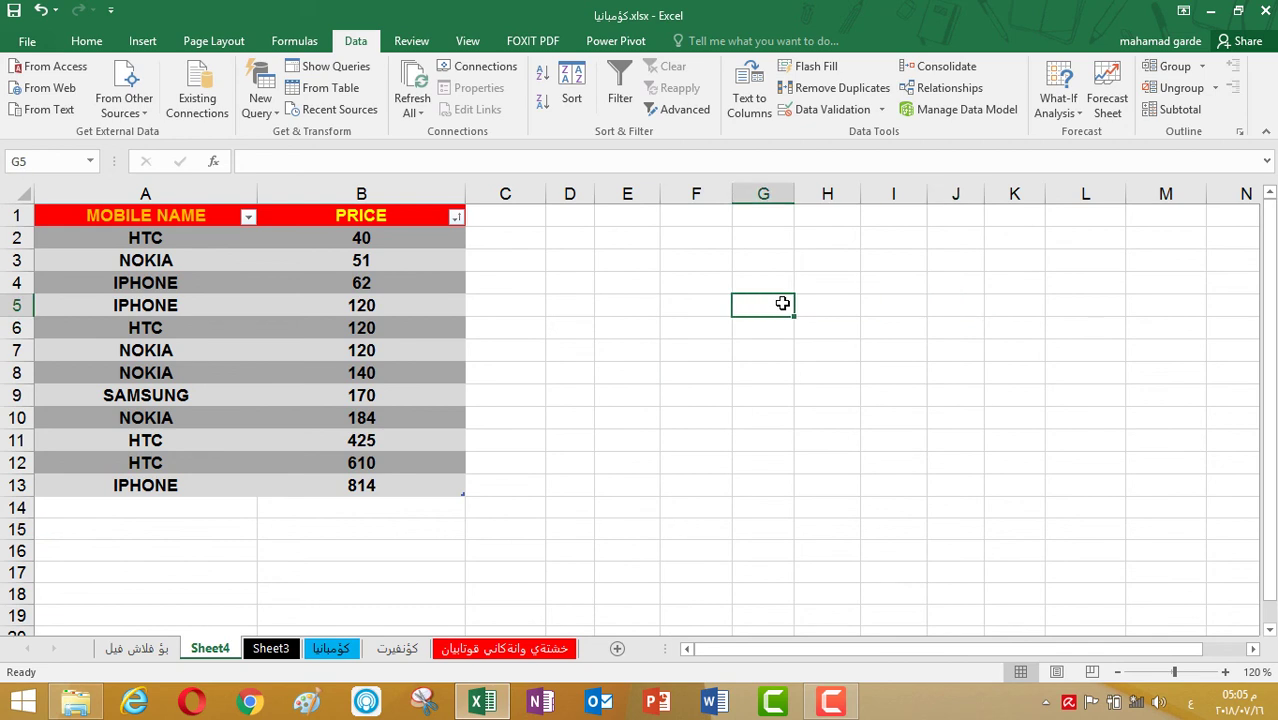
left_click(908, 70)
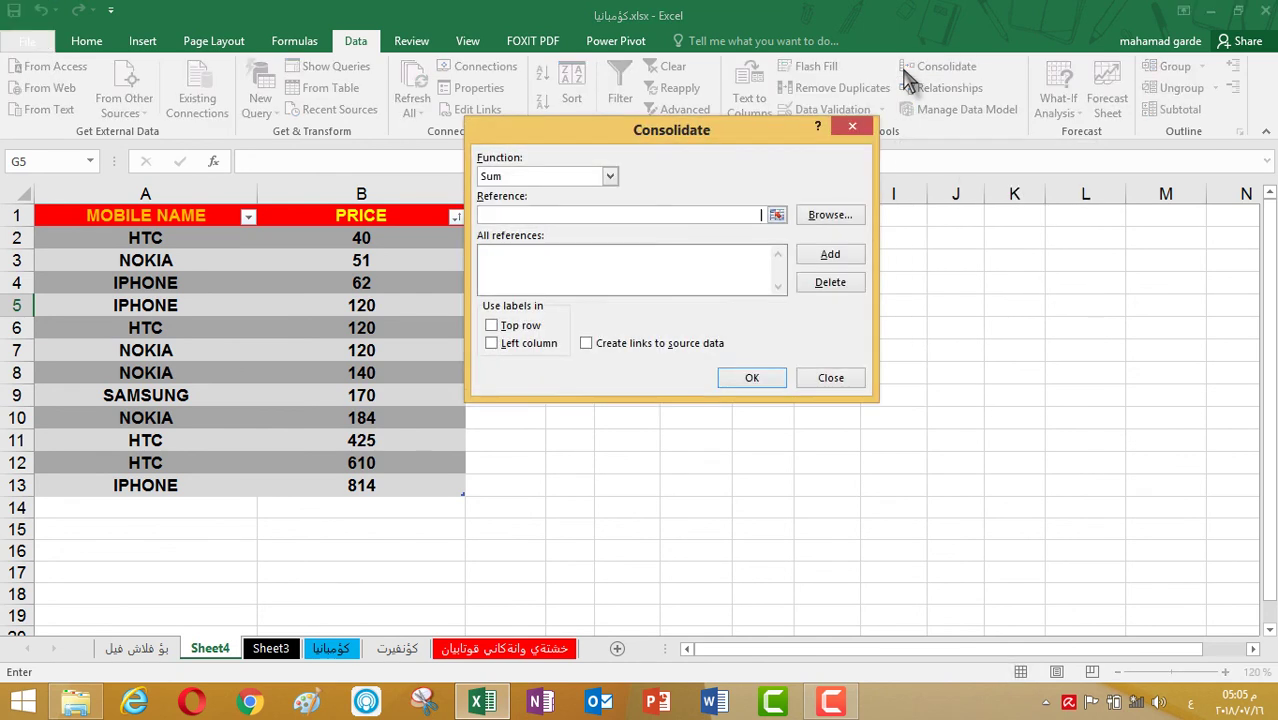
left_click(609, 177)
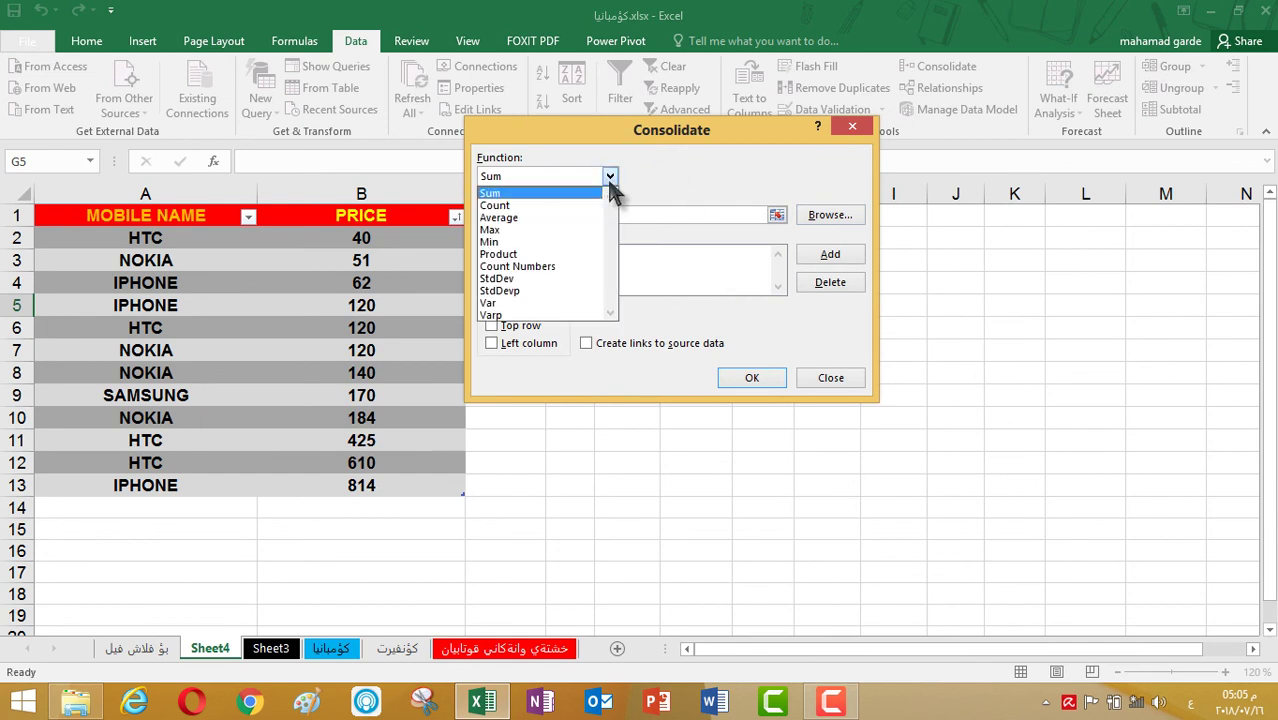
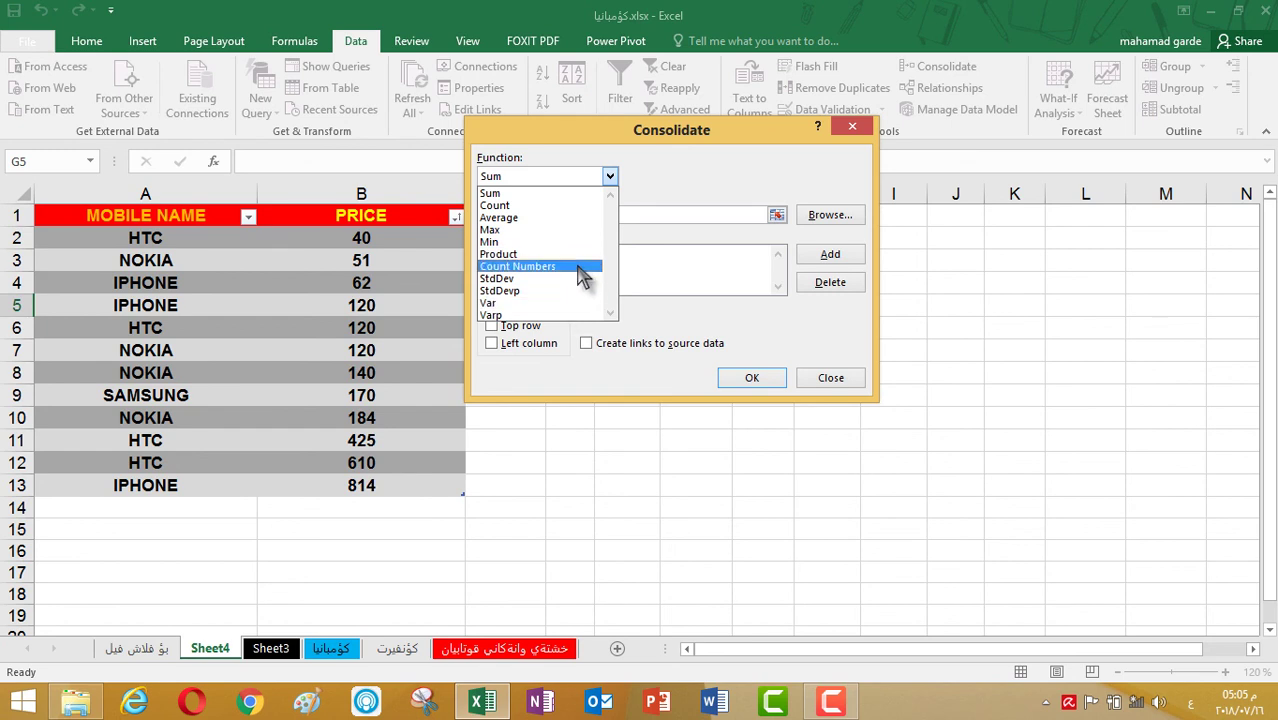
left_click(576, 193)
left_click(610, 177)
left_click(610, 177)
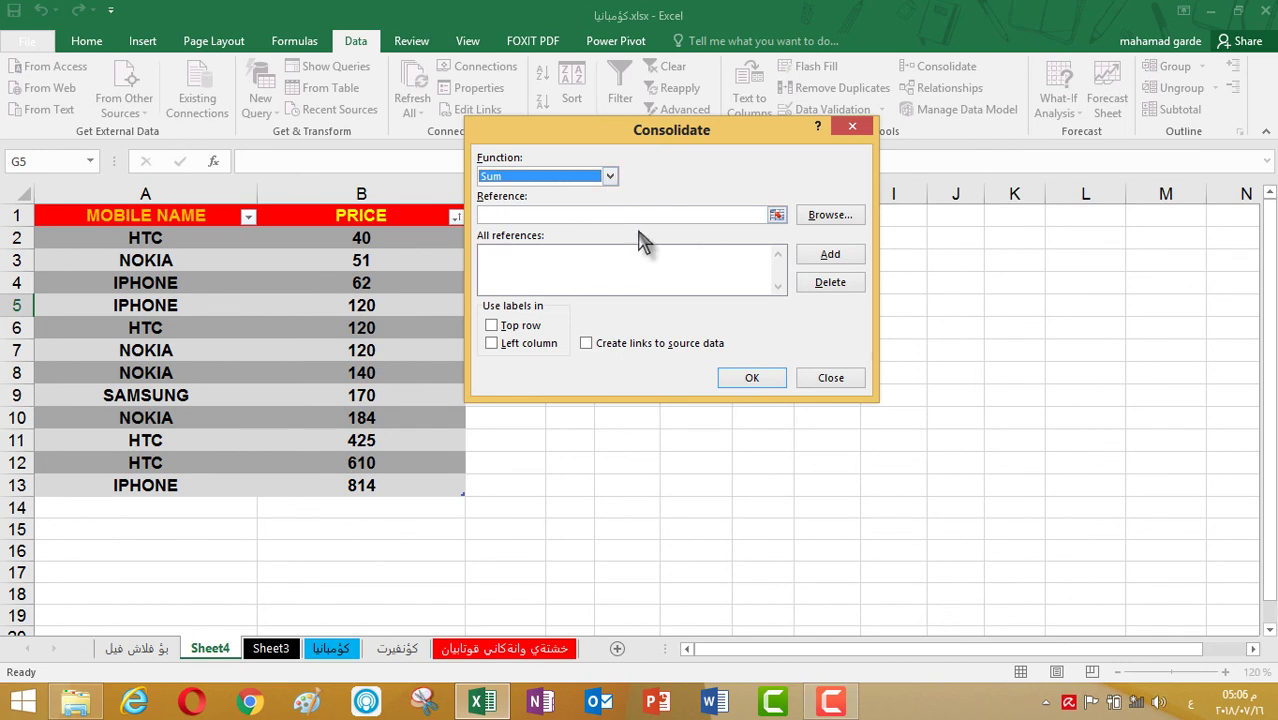
Step: Add A1:B13 on Sheet4 as the consolidation reference, use the left column as labels, and generate the totals
left_click(776, 215)
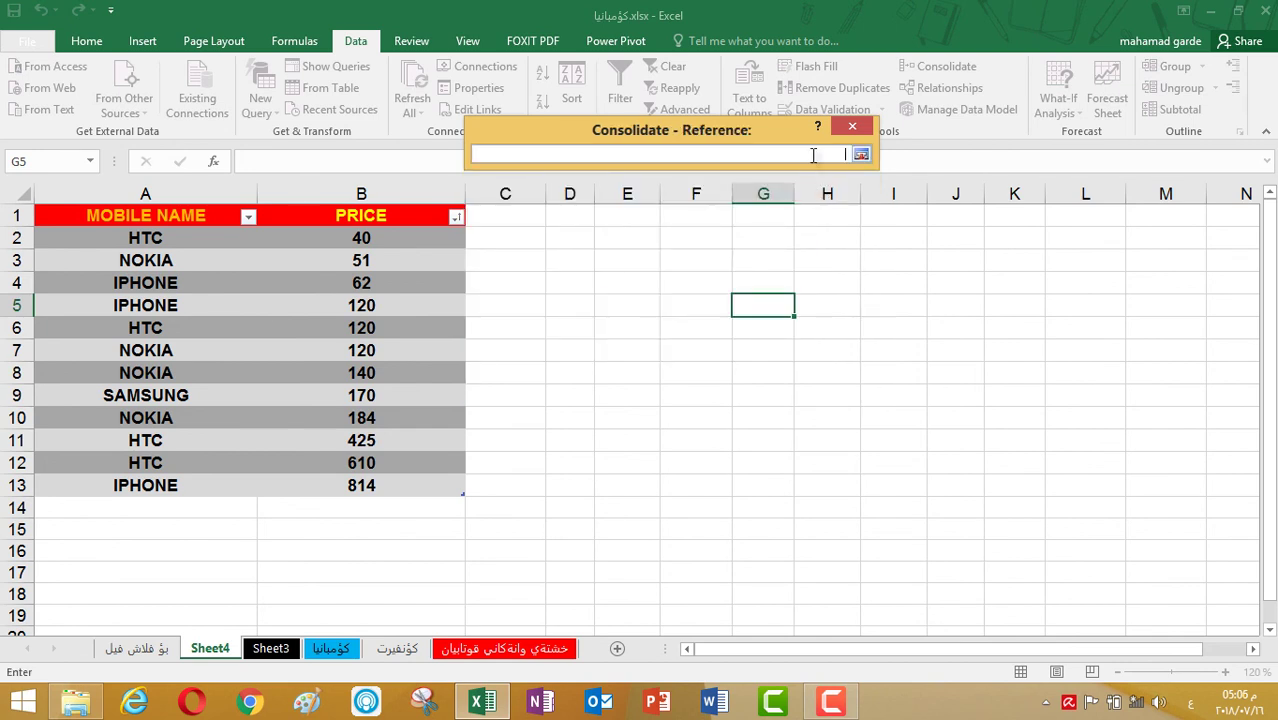
left_click(861, 154)
left_click(776, 215)
left_click_drag(63, 217, 340, 493)
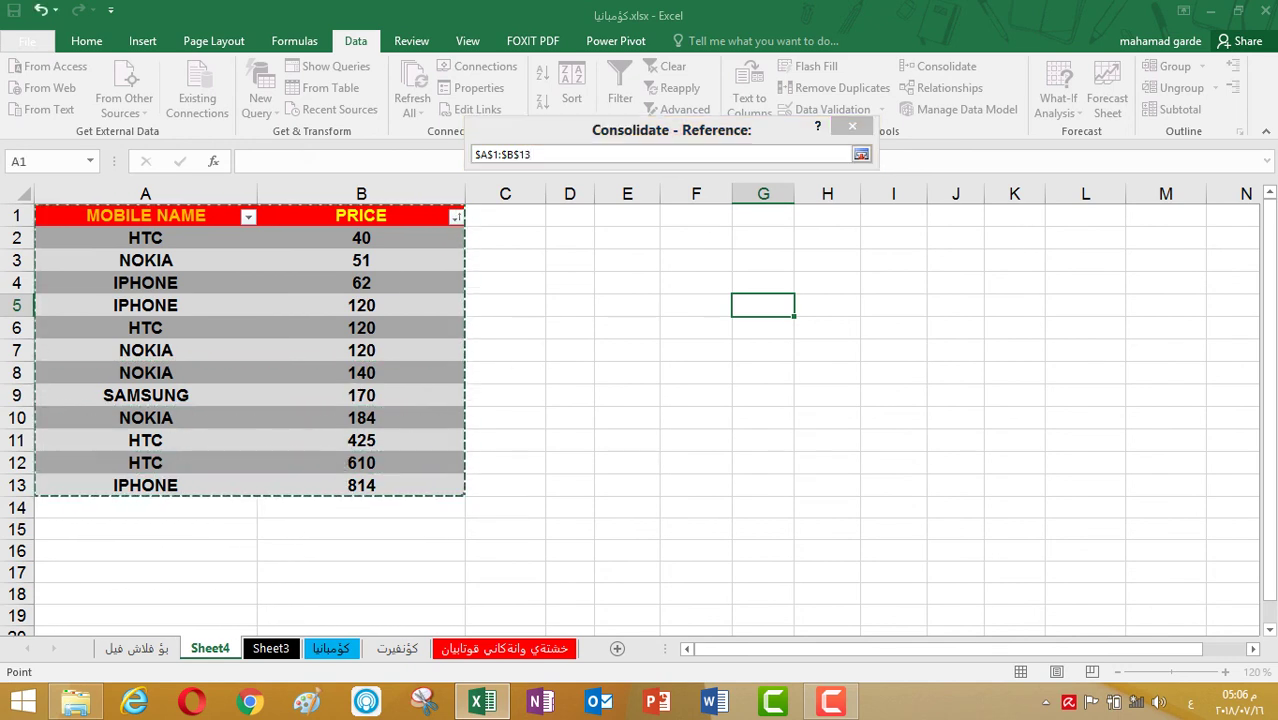
left_click(861, 155)
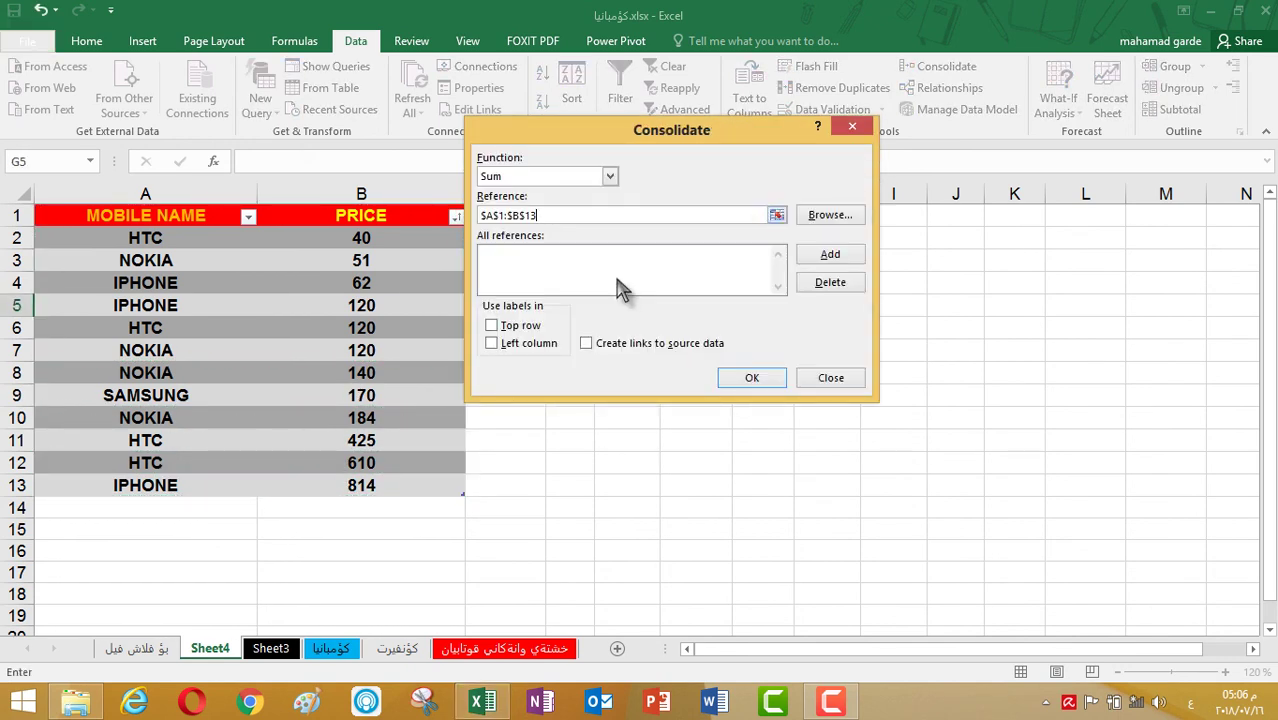
left_click(818, 256)
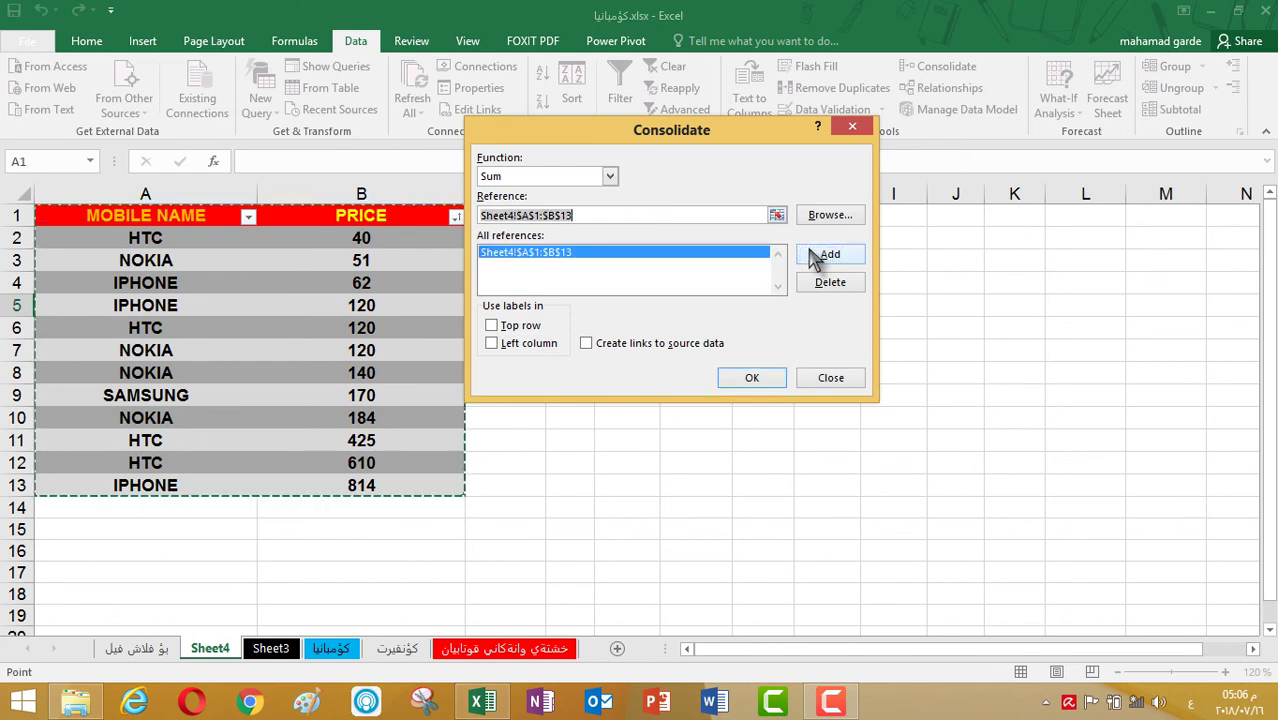
left_click(529, 344)
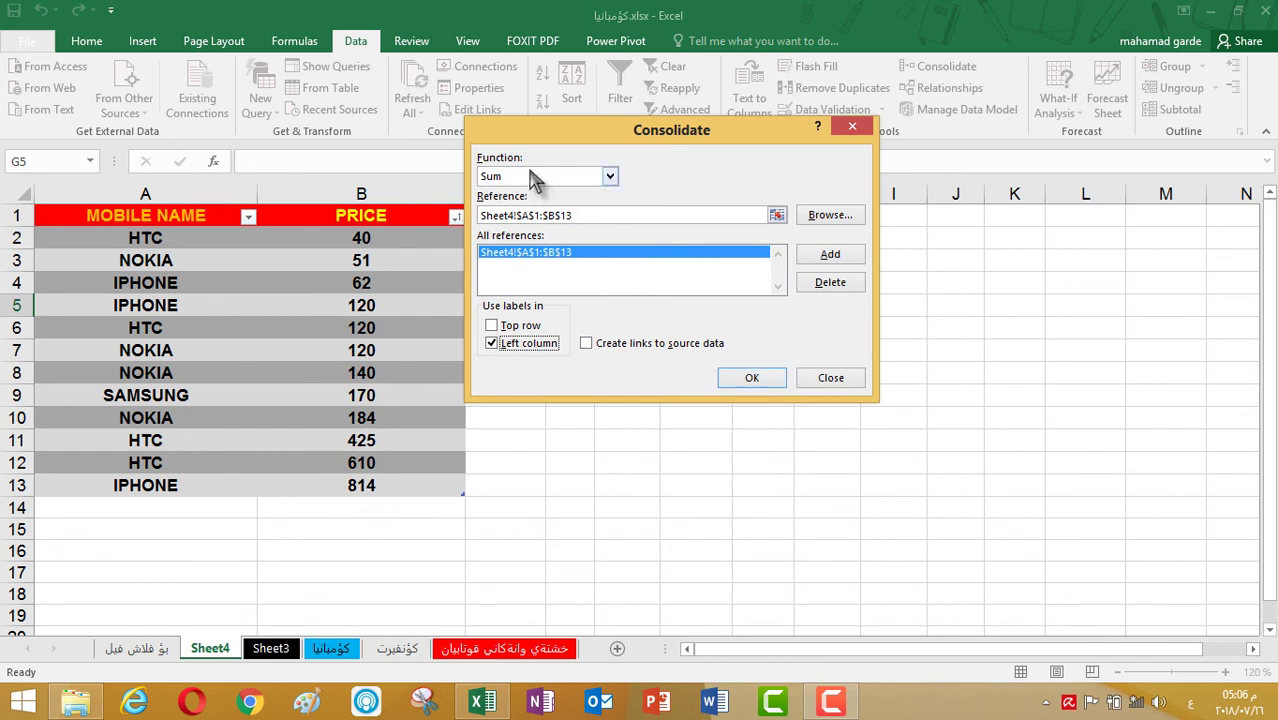
left_click(751, 377)
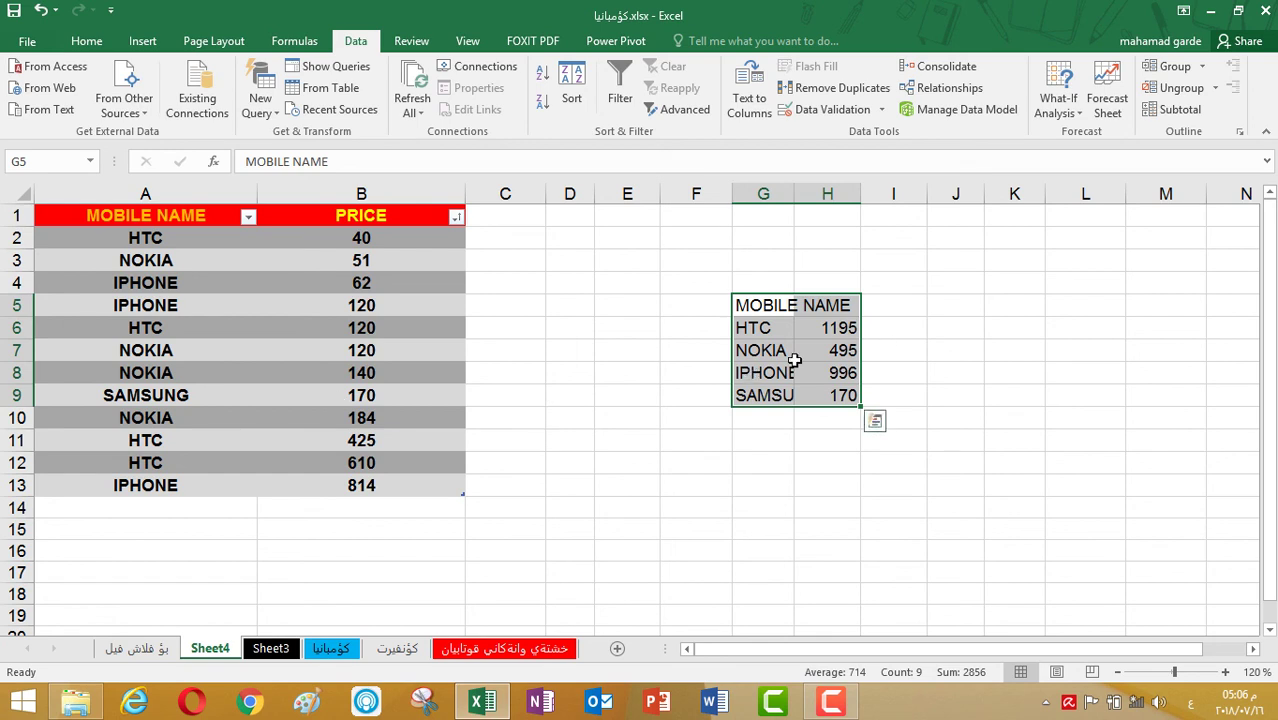
Step: Delete the consolidated results in G5:H9, and briefly view the workbook's table relationships
key("Delete")
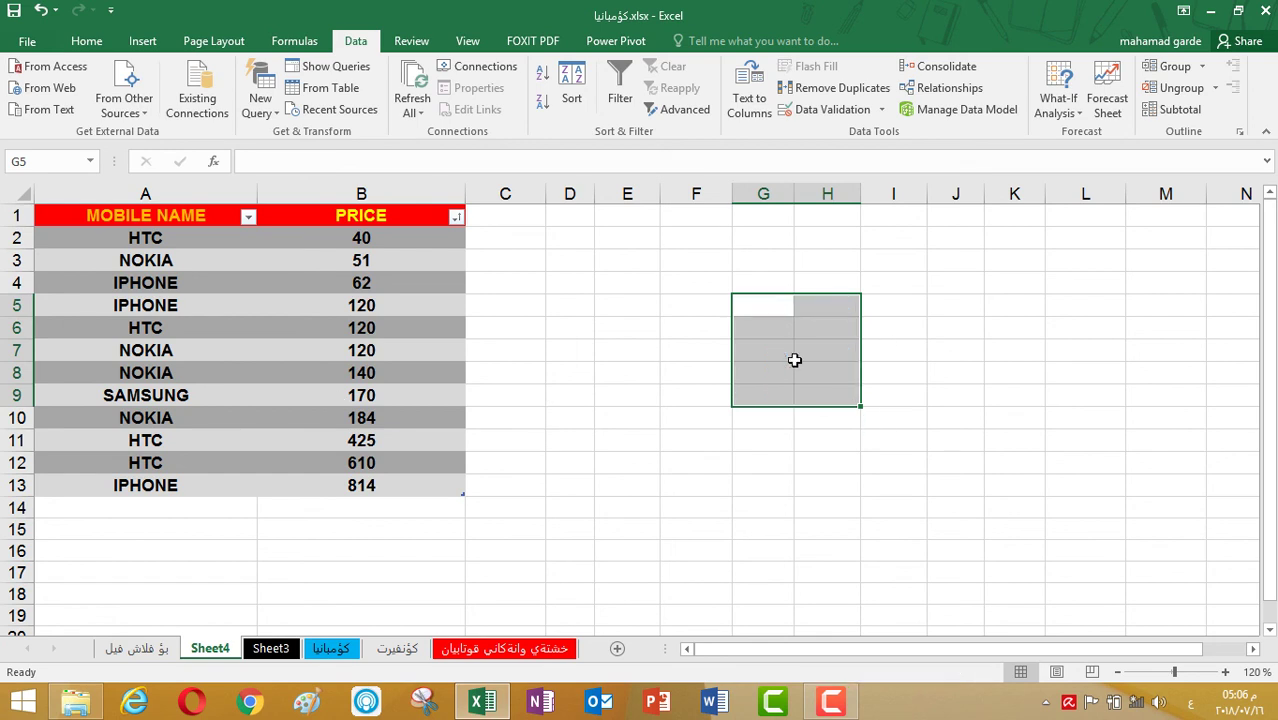
left_click(586, 391)
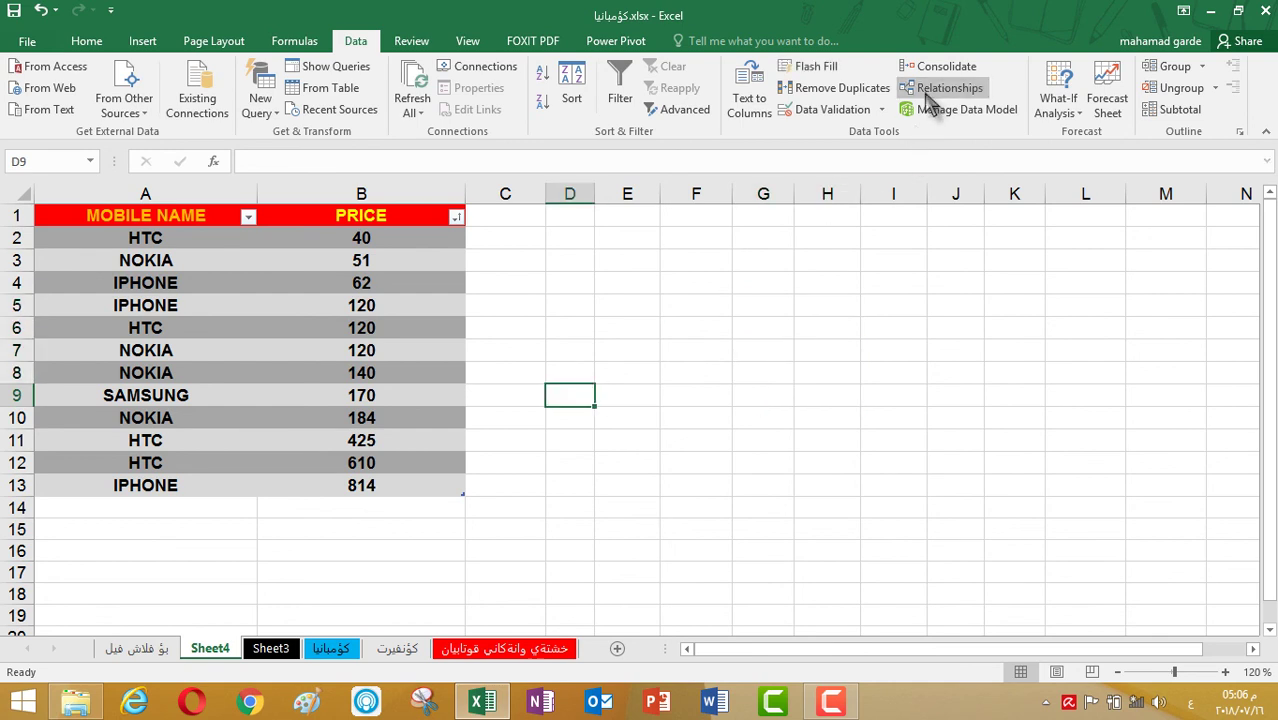
left_click(925, 88)
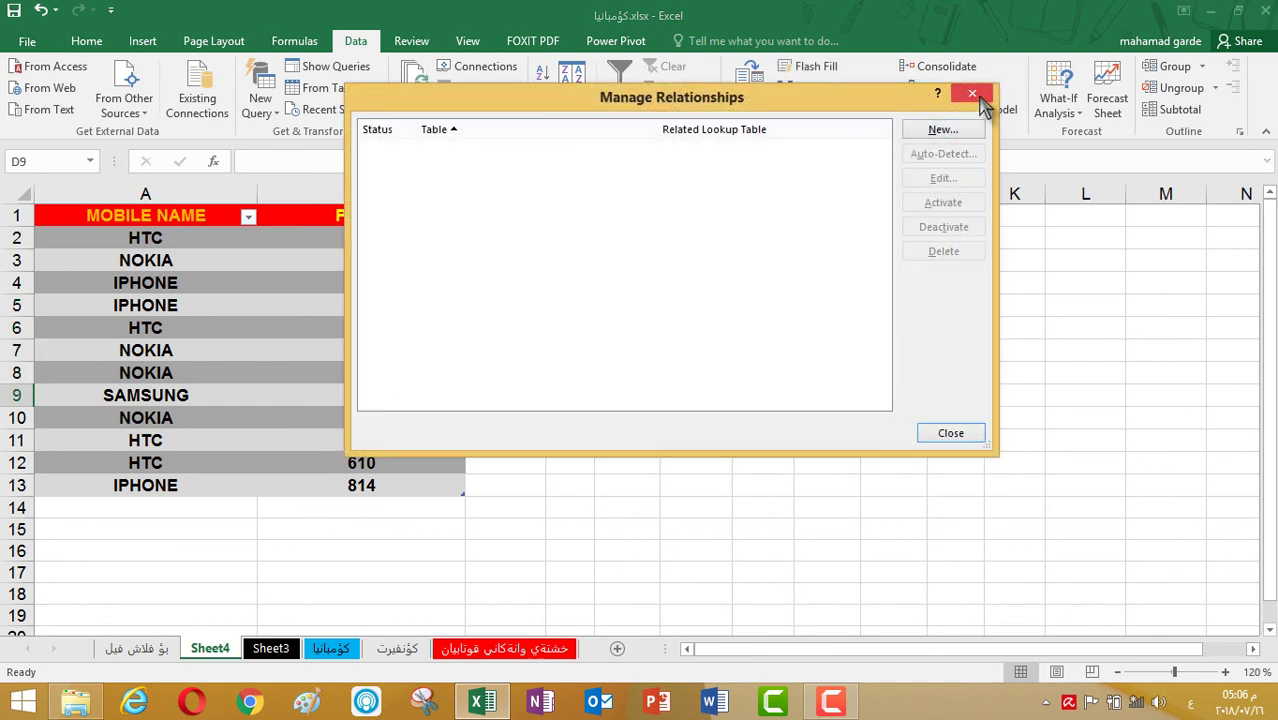
left_click(972, 94)
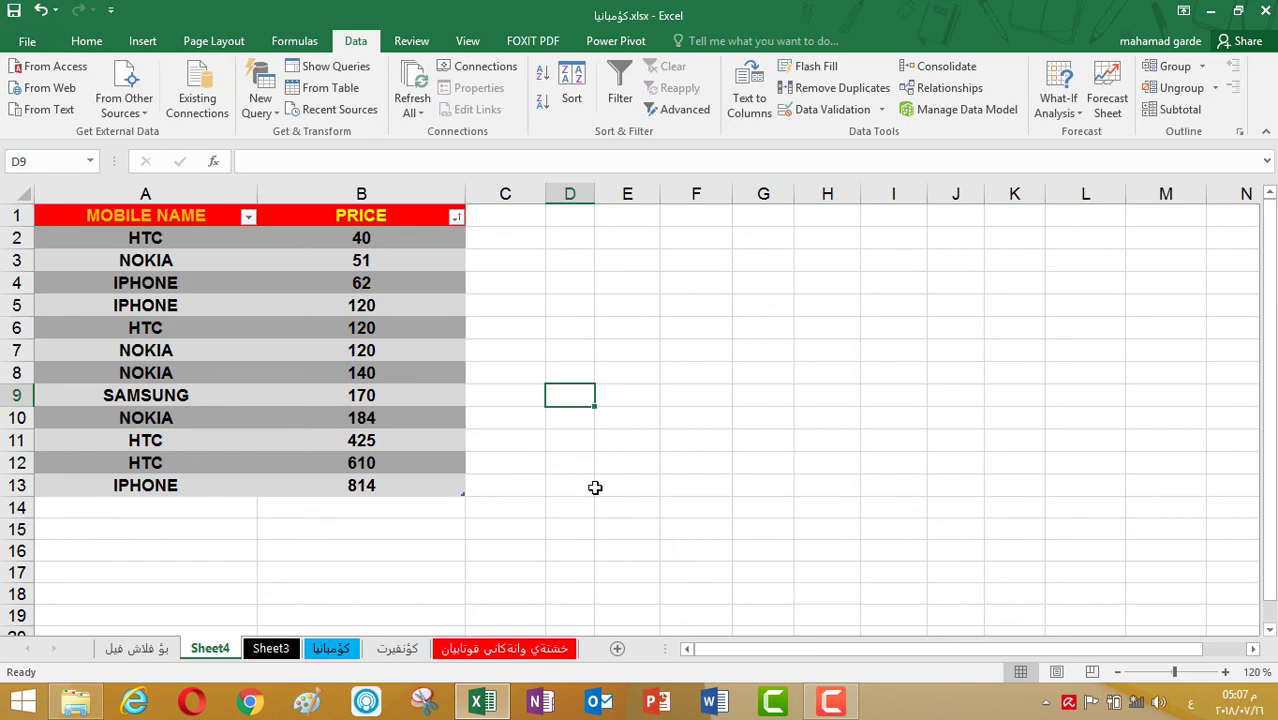
Step: Switch to the company sheet (كؤمبانيا) and examine the employee records in rows 2 to 4
left_click(400, 649)
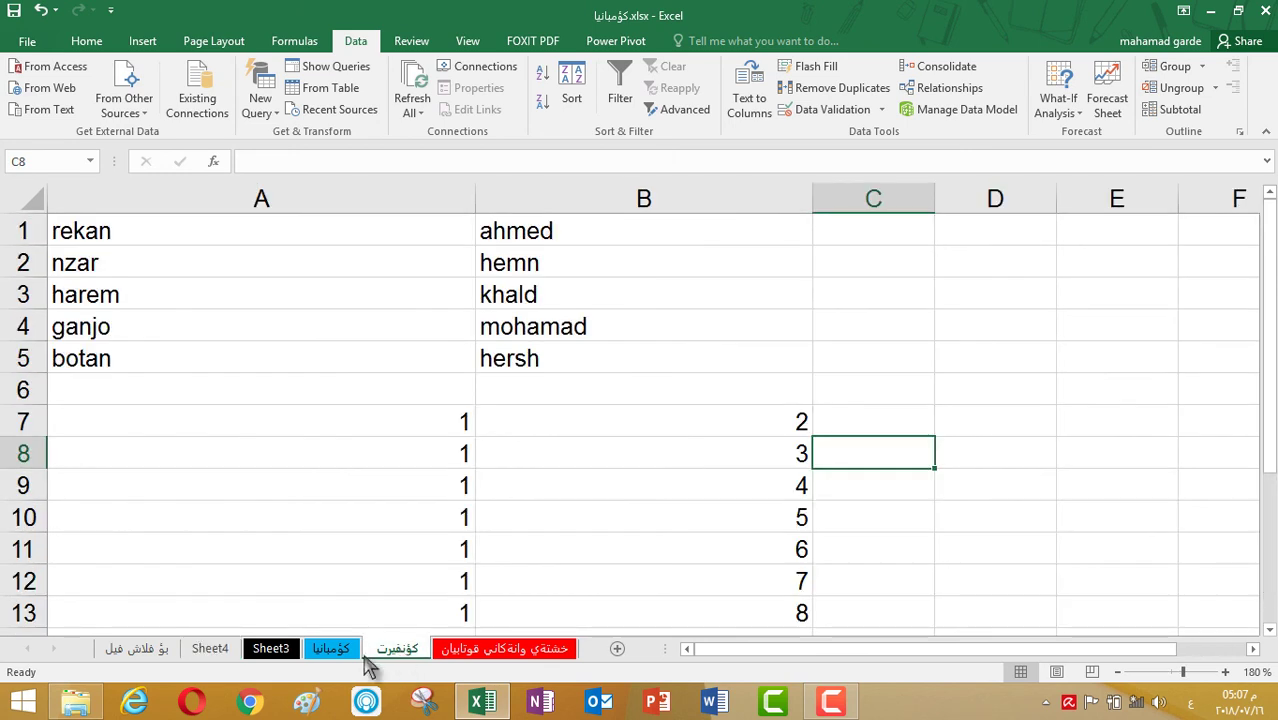
left_click(331, 649)
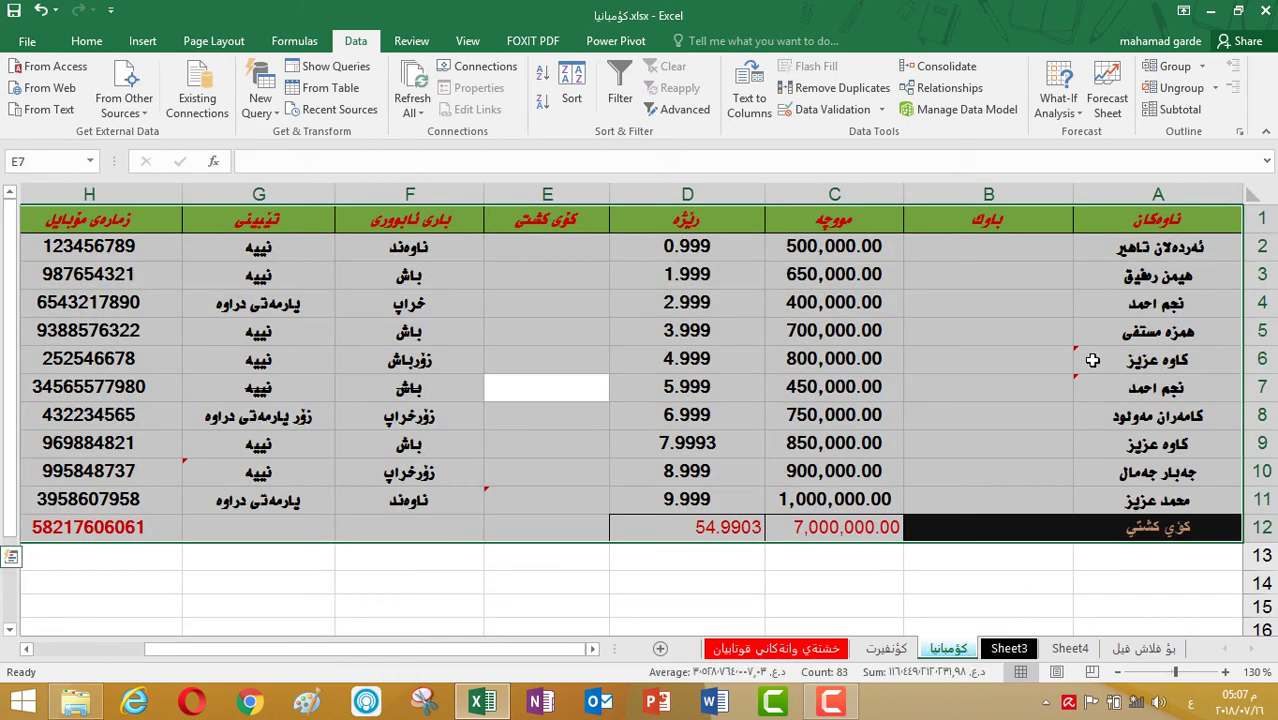
left_click(1160, 310)
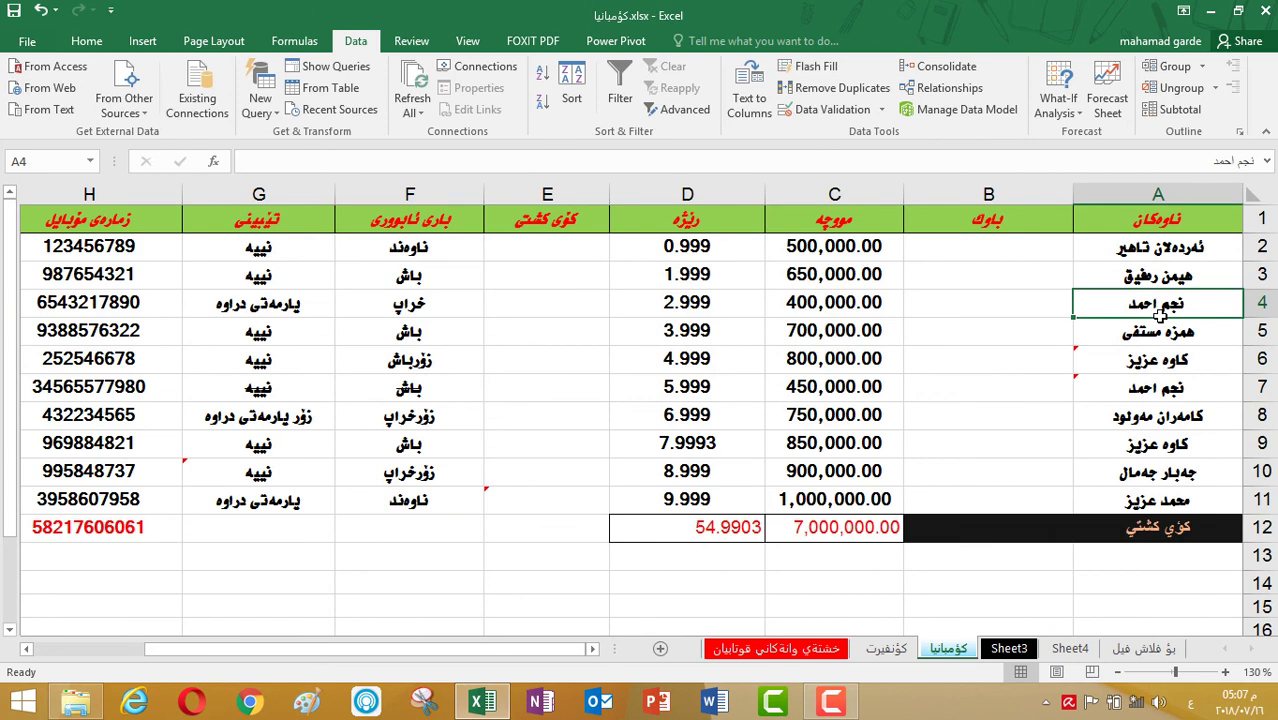
left_click(1260, 246)
left_click(1208, 281)
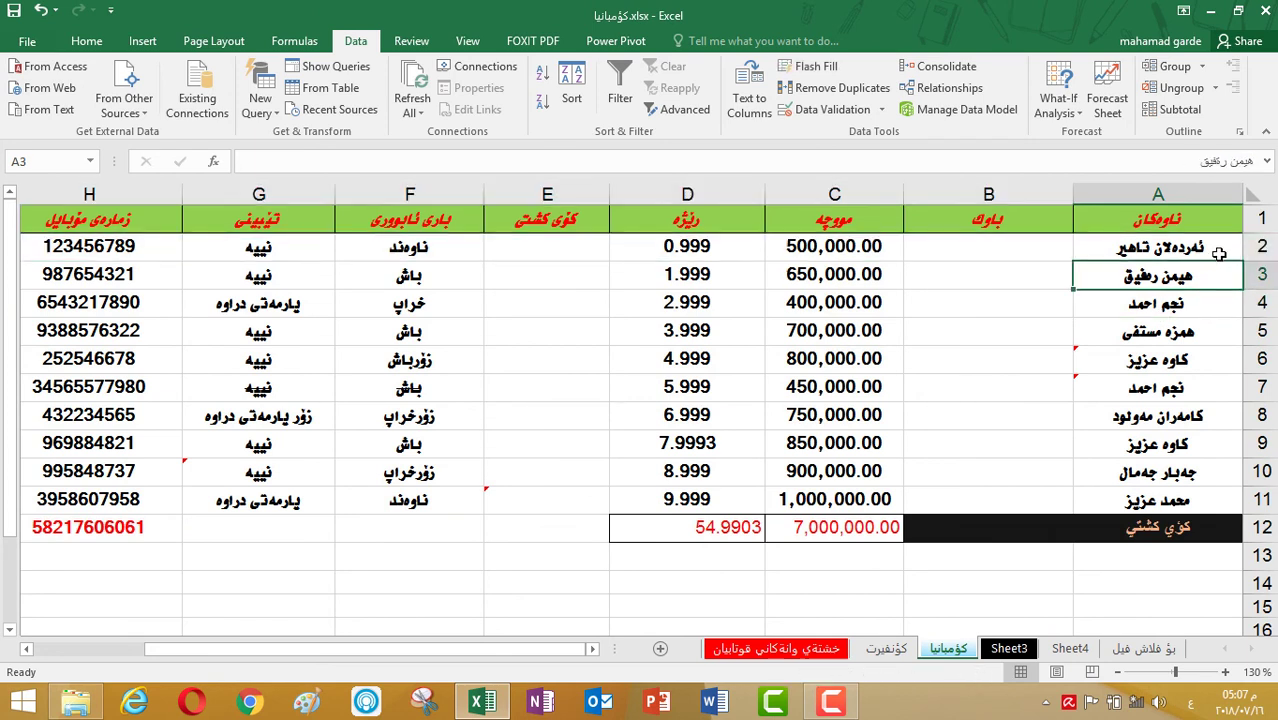
left_click(1218, 252)
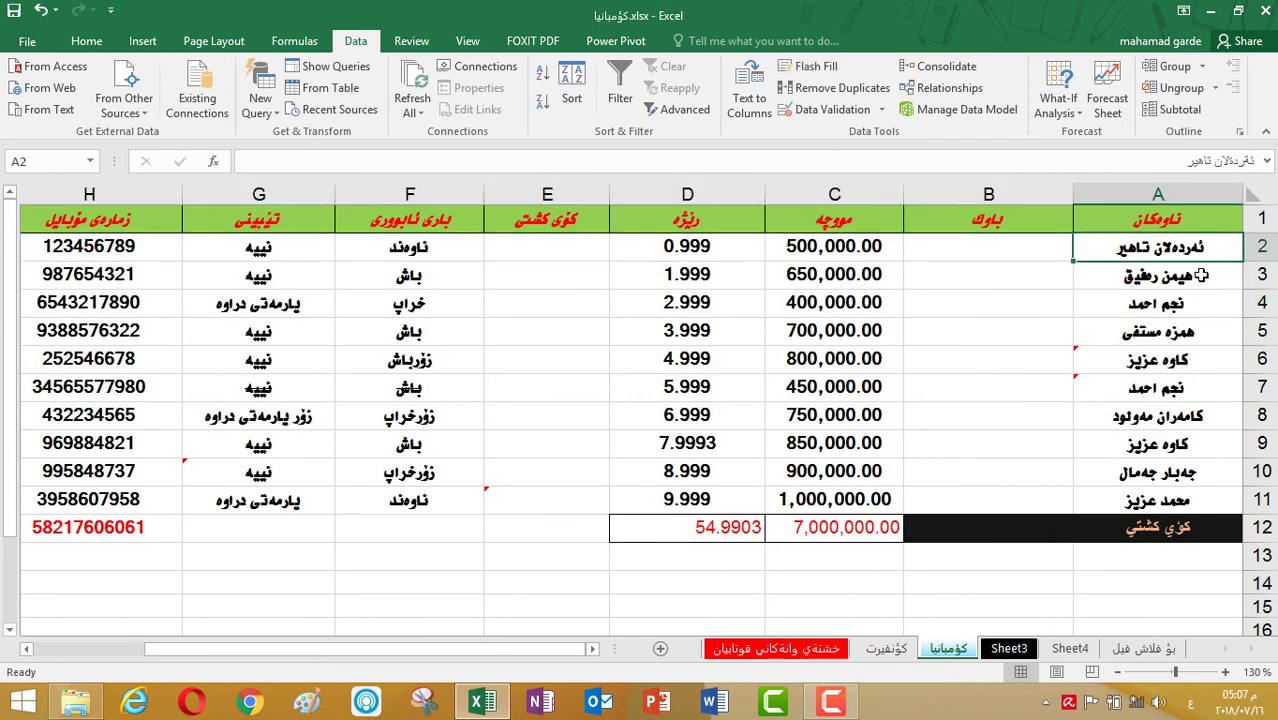
left_click(1256, 246)
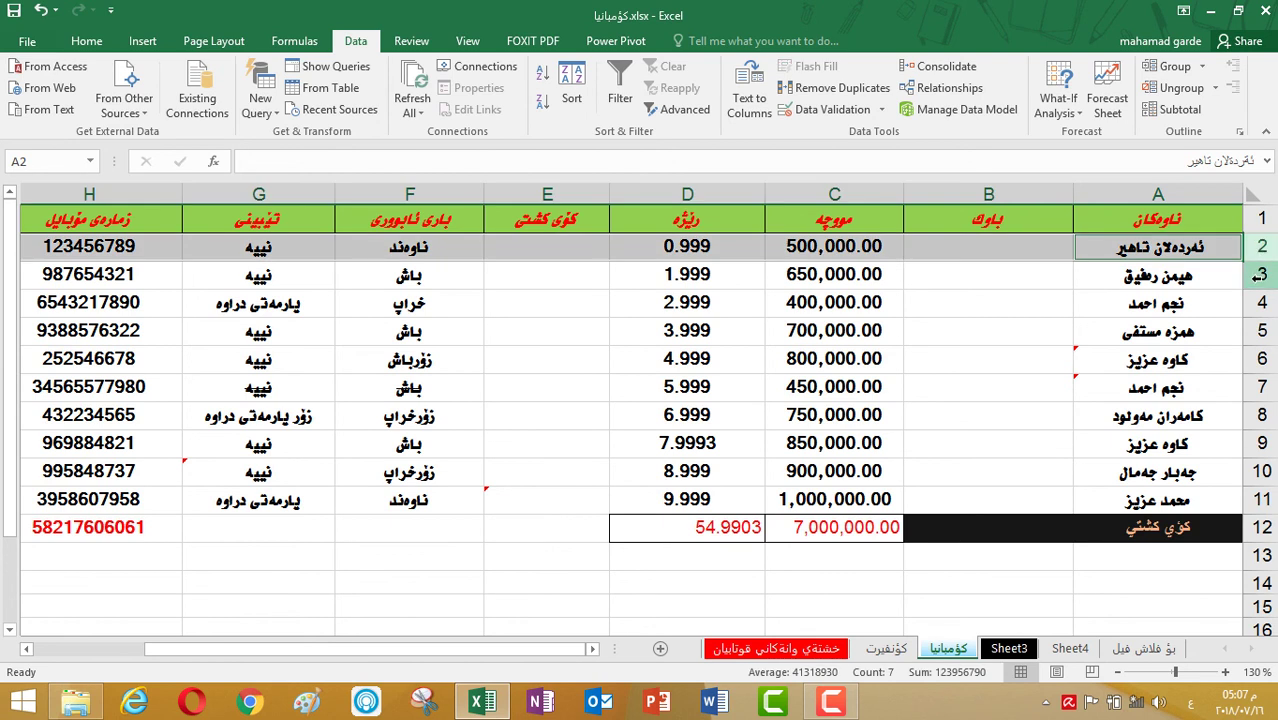
left_click(1257, 274, "ctrl")
left_click(1257, 302, "ctrl")
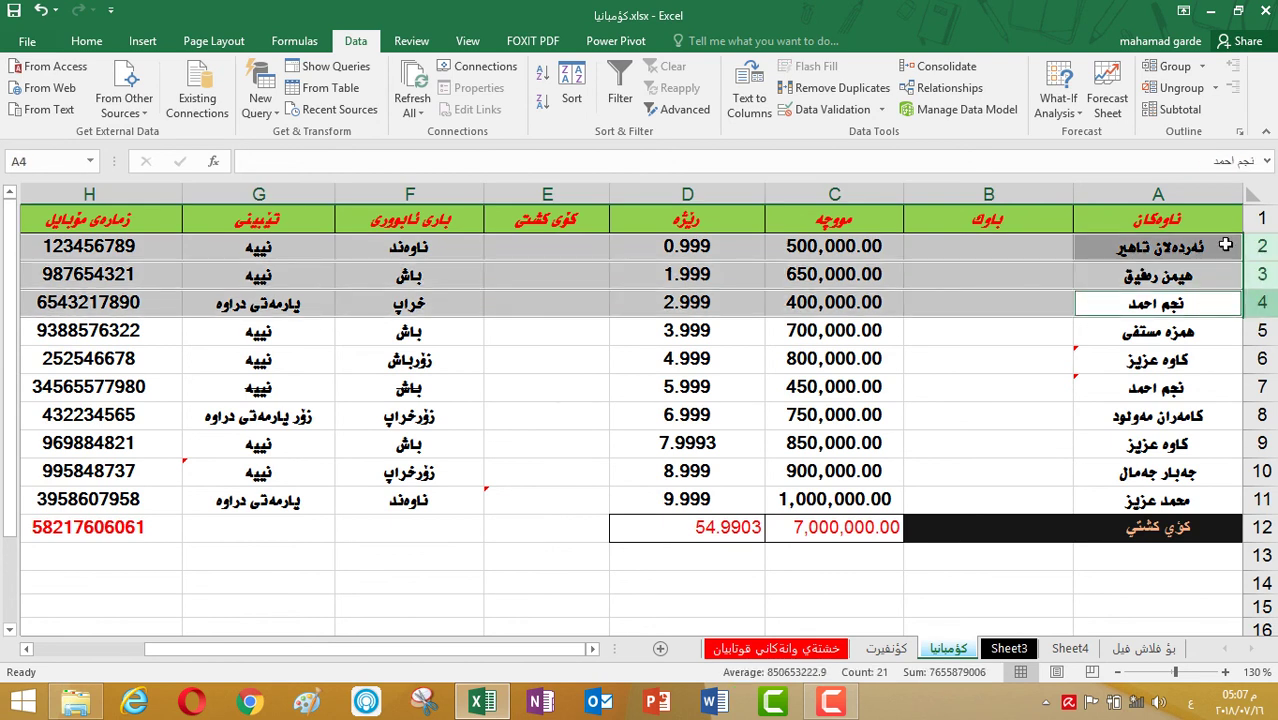
left_click(1220, 245)
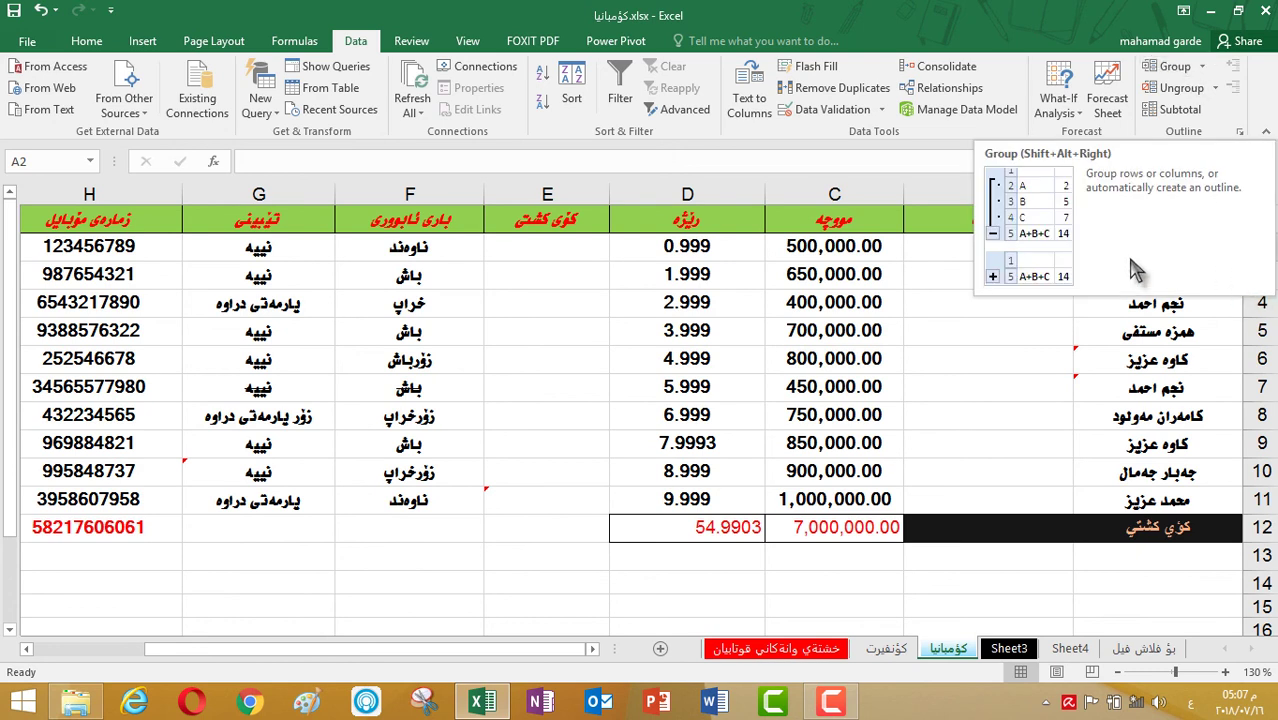
Step: Group row 2 of the company table on its own, and undo the grouping
left_click(1259, 247)
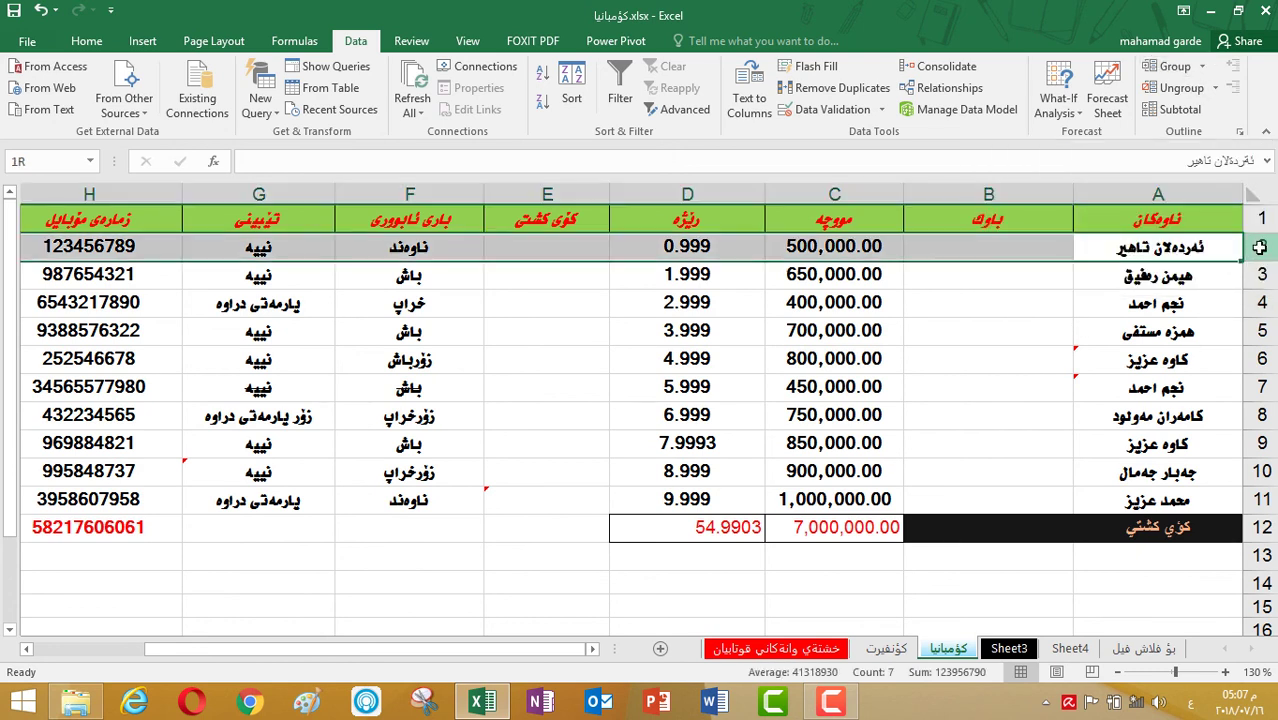
left_click(1185, 68)
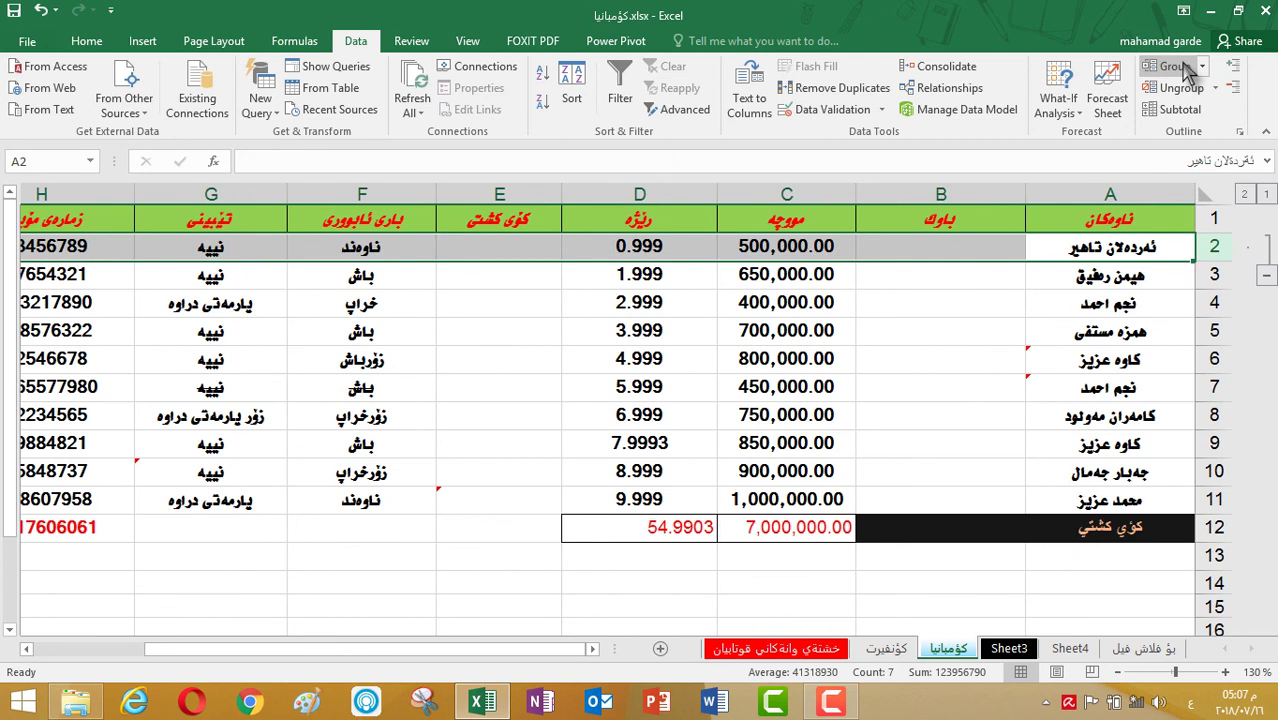
left_click(1134, 280)
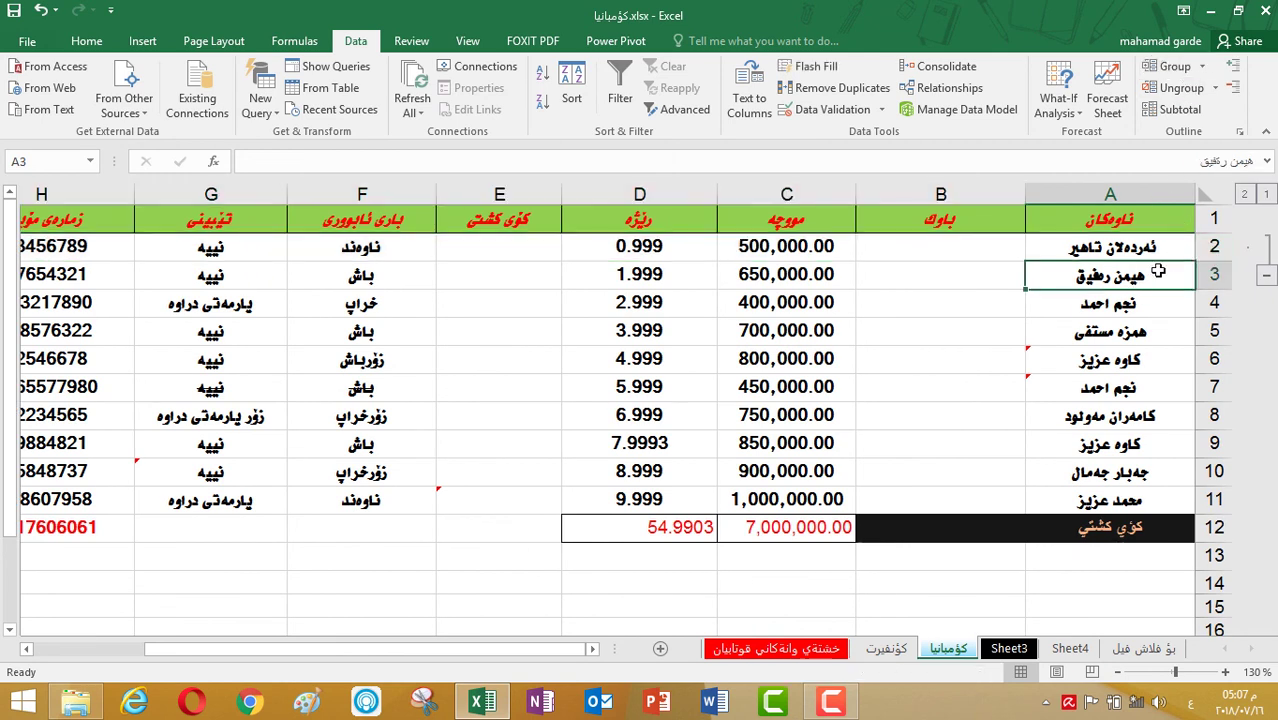
left_click(1160, 246)
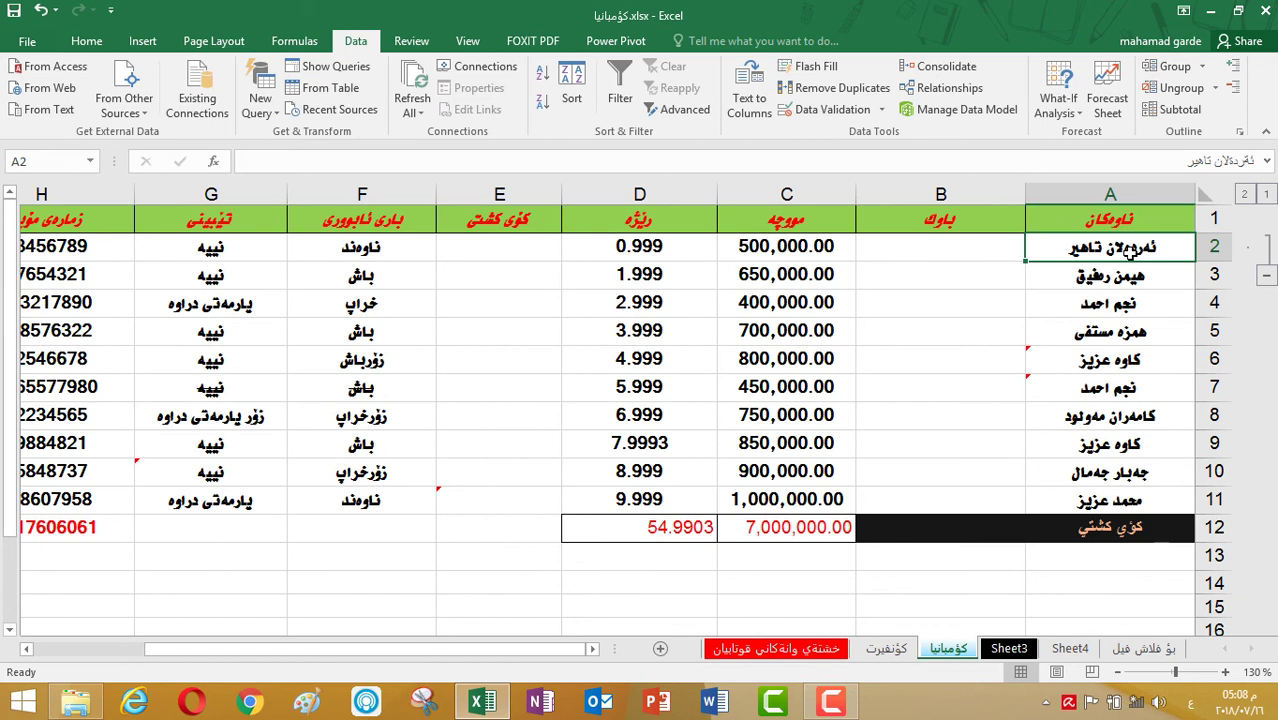
key("shift+space")
key("shift+alt+Left")
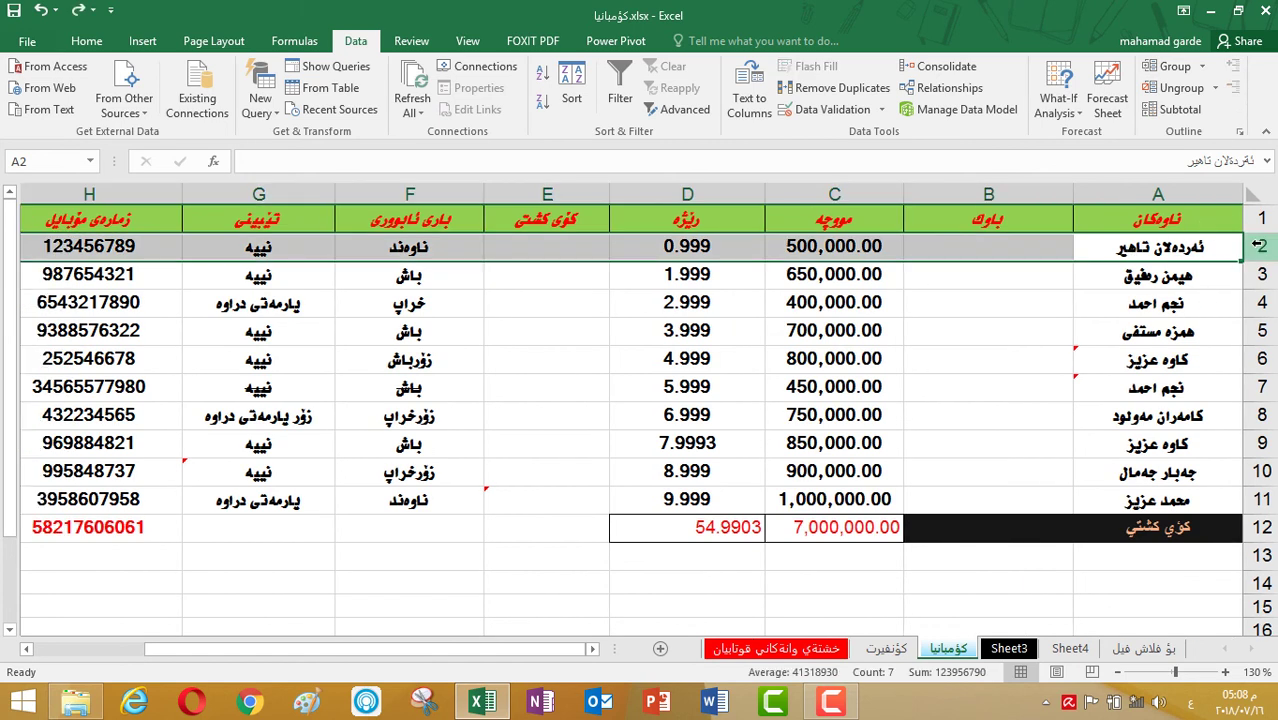
Step: Group rows 2 to 8 of the company table by selecting A2:A8 with the Rows option
left_click_drag(1160, 246, 1160, 420)
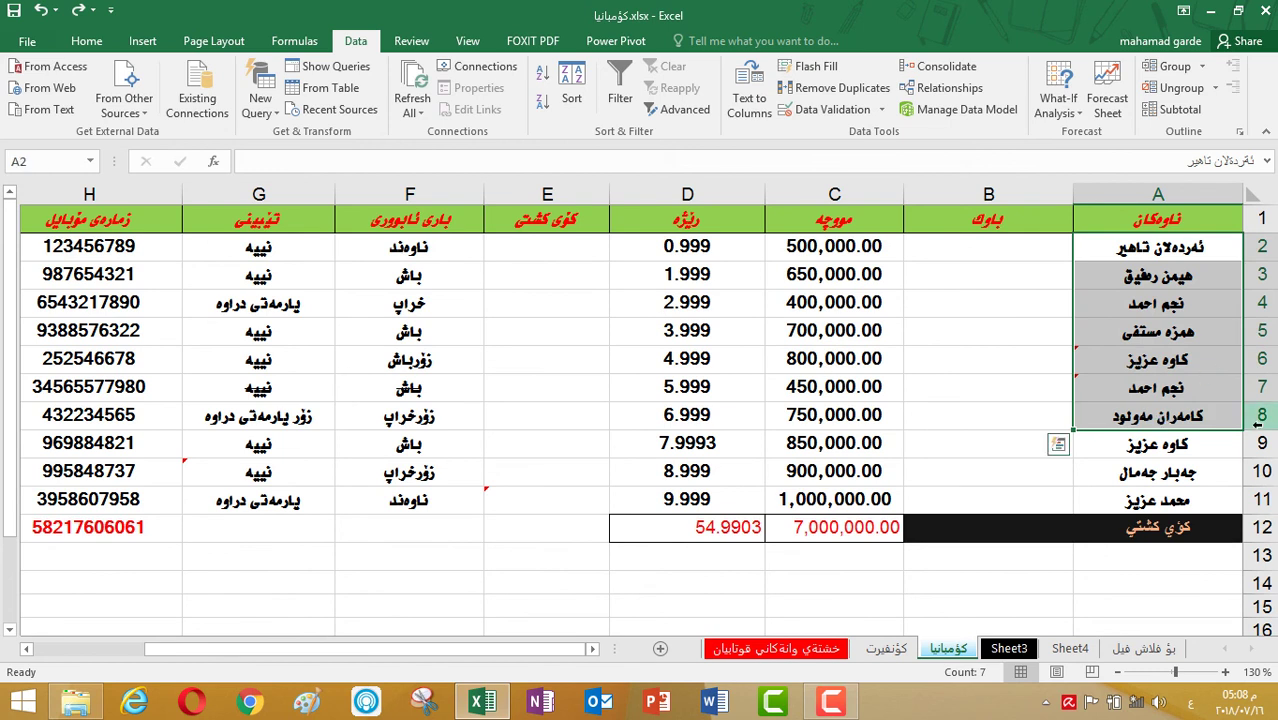
left_click(1176, 67)
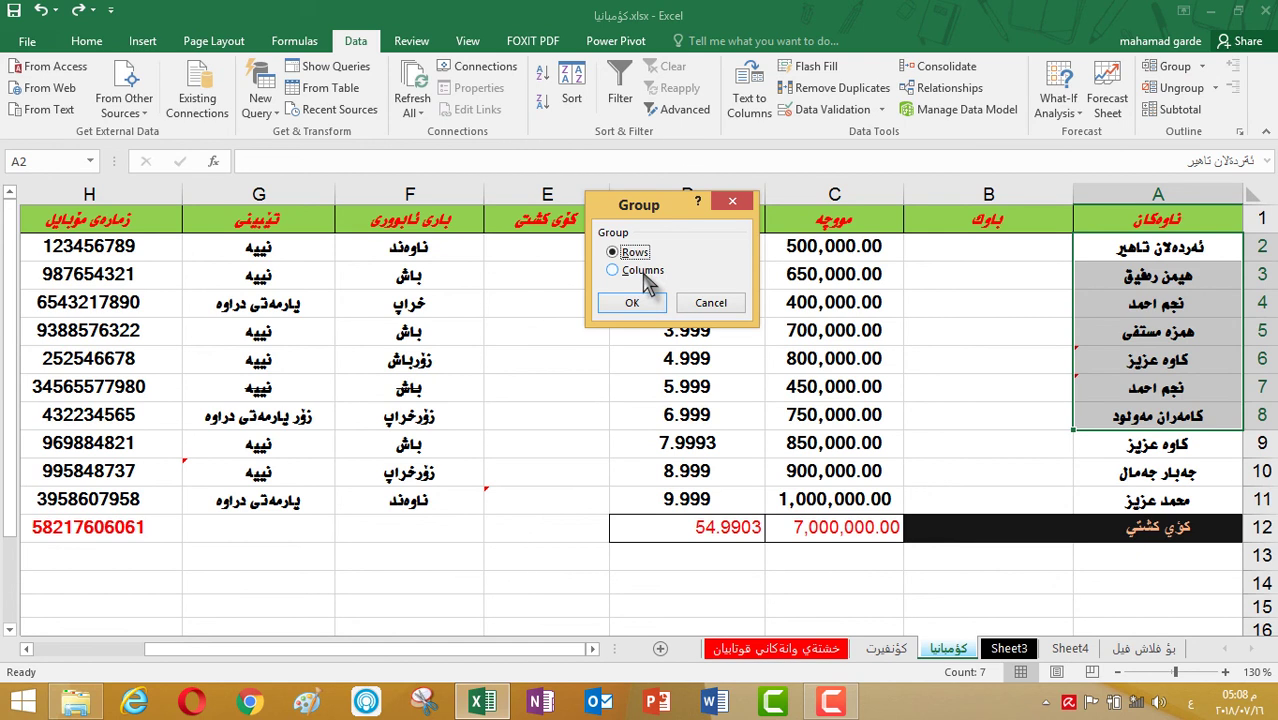
left_click(632, 302)
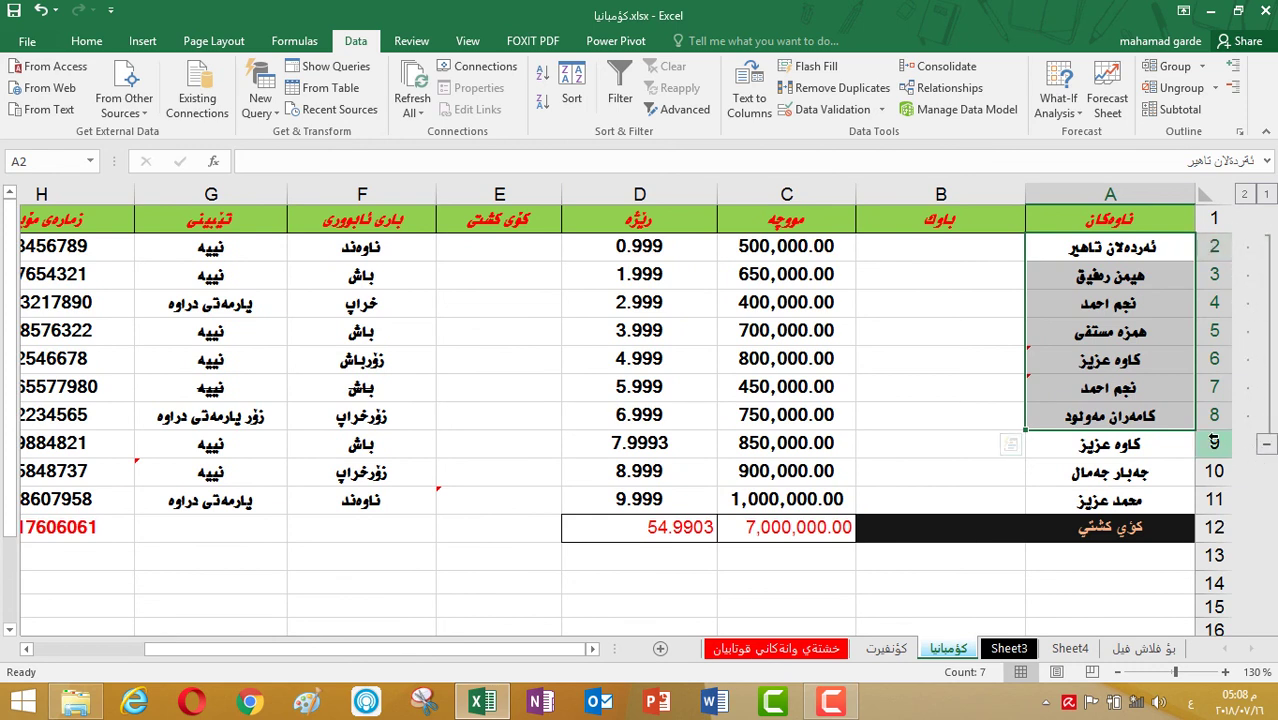
Step: Collapse and expand the grouped rows 2 to 8, switching between outline levels 1 and 2
left_click(1266, 446)
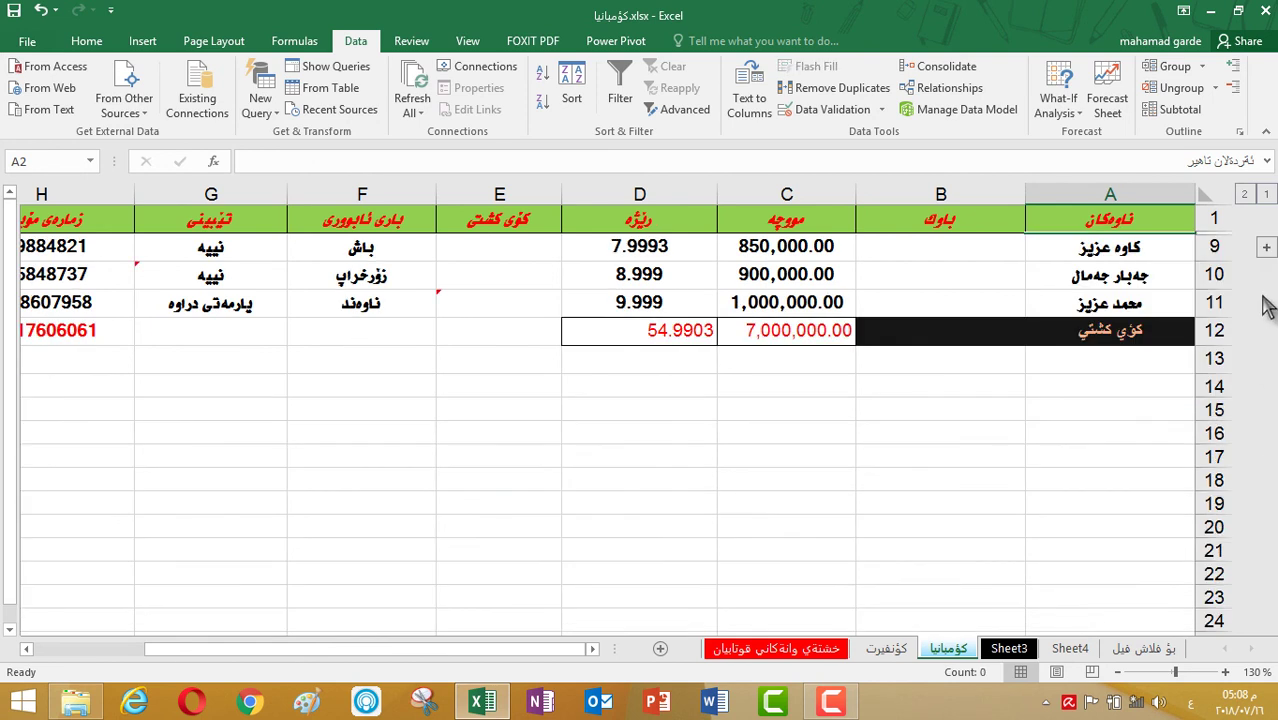
left_click(1244, 194)
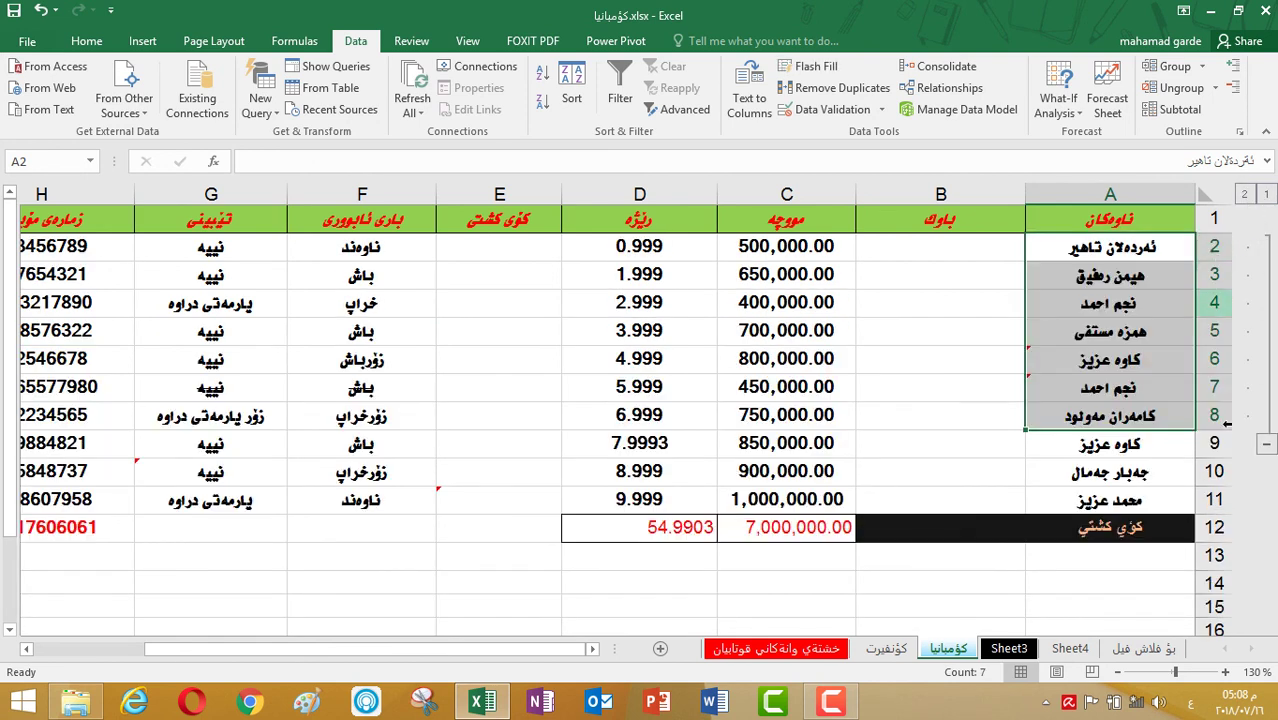
left_click(1264, 194)
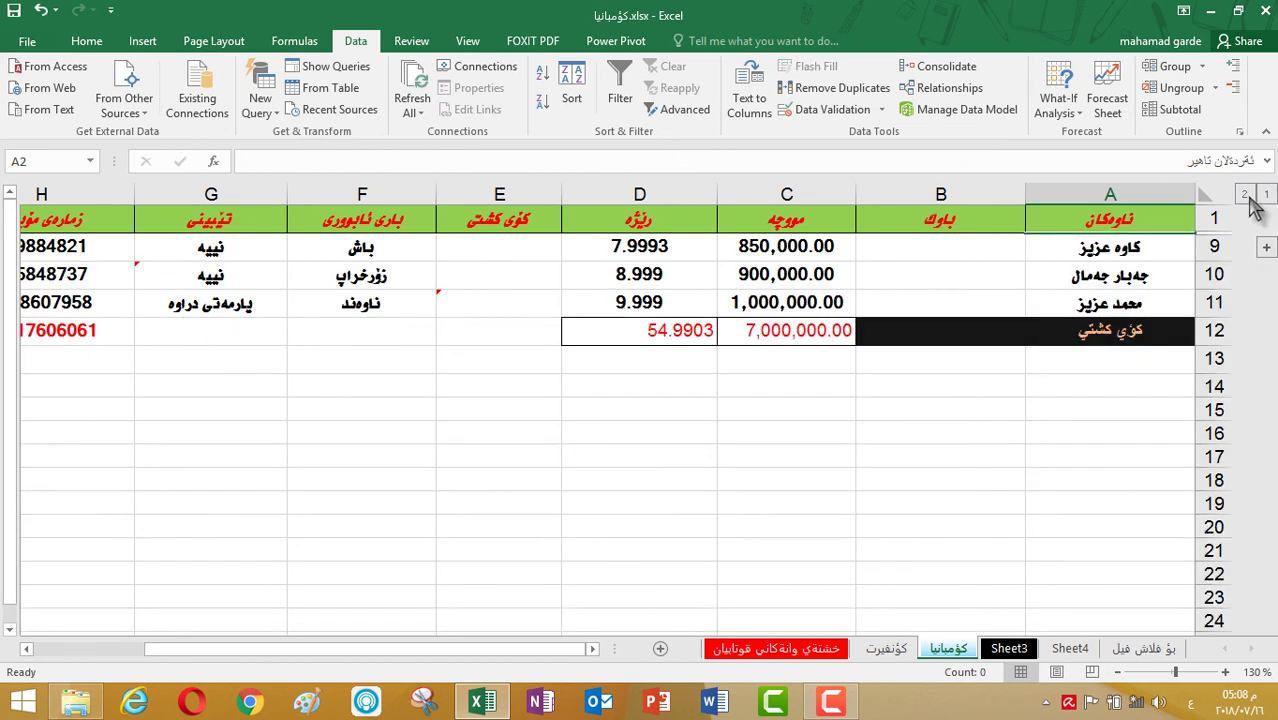
left_click(1244, 194)
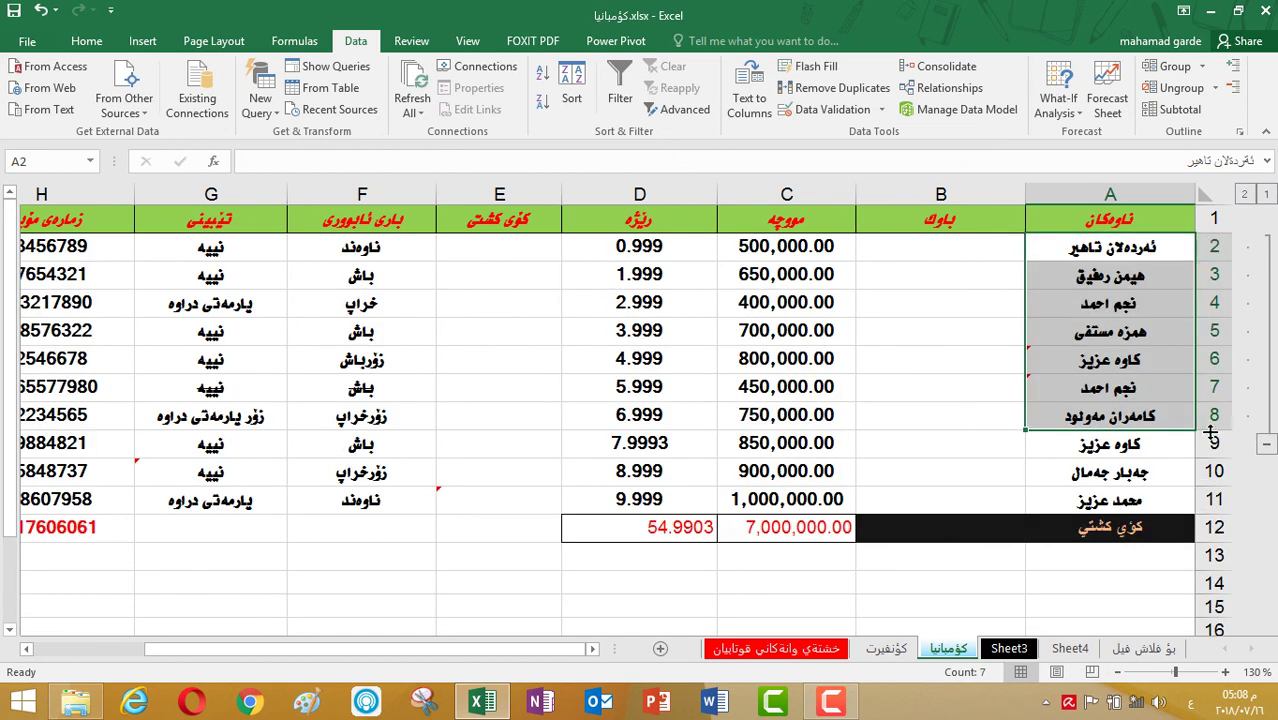
Step: Ungroup rows 2 to 8 by selecting A2:A8 with the Rows option
left_click(1148, 478)
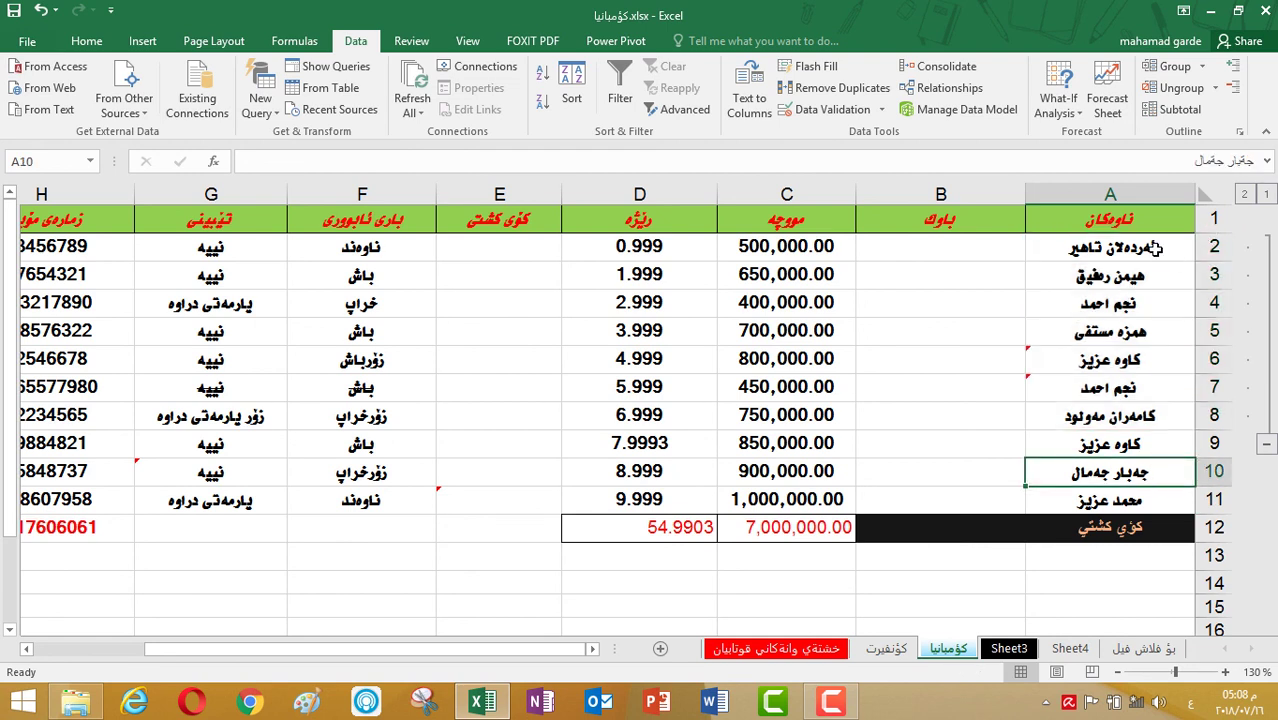
left_click(1110, 331)
left_click(1155, 248)
left_click_drag(1155, 248, 1155, 422)
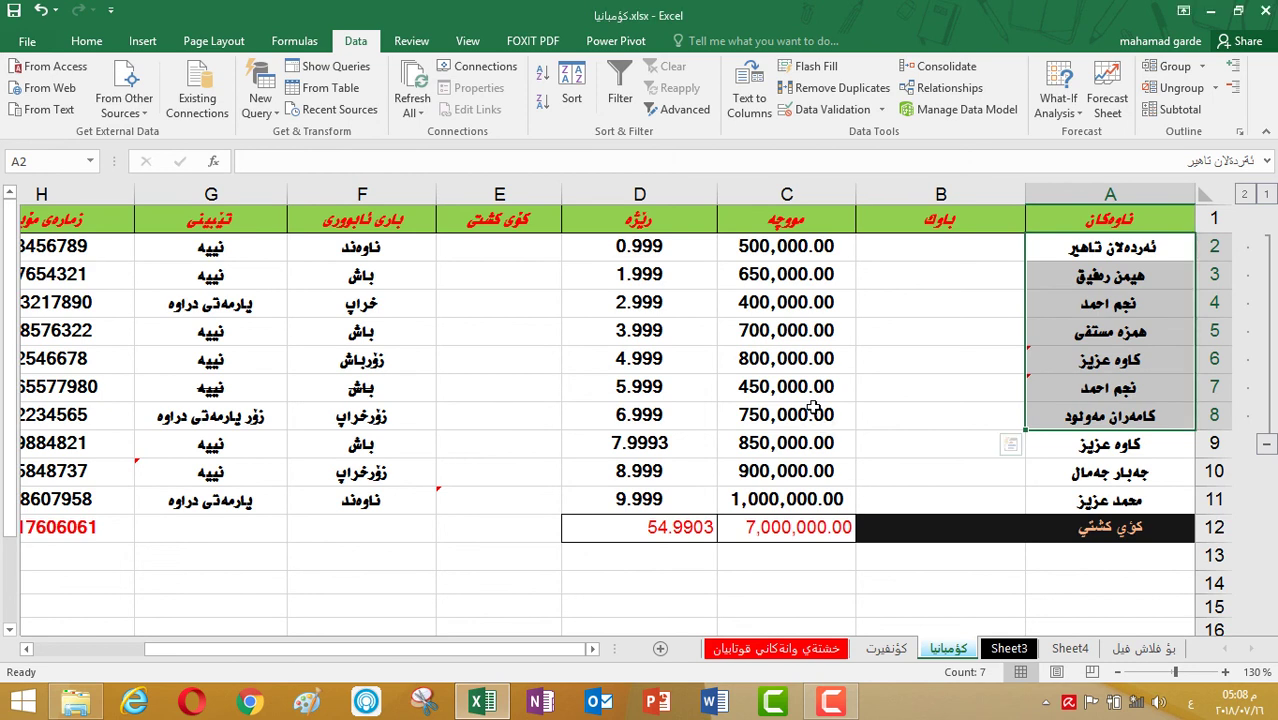
left_click(814, 408, "shift")
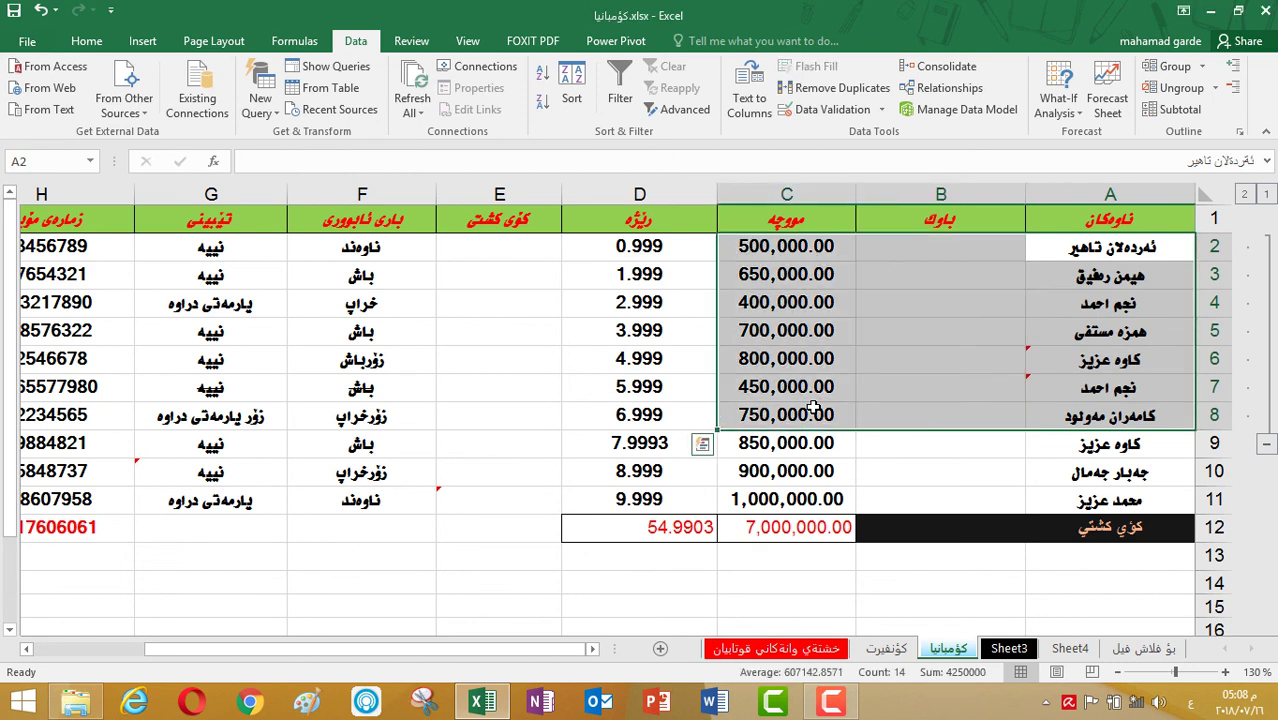
left_click(1070, 250)
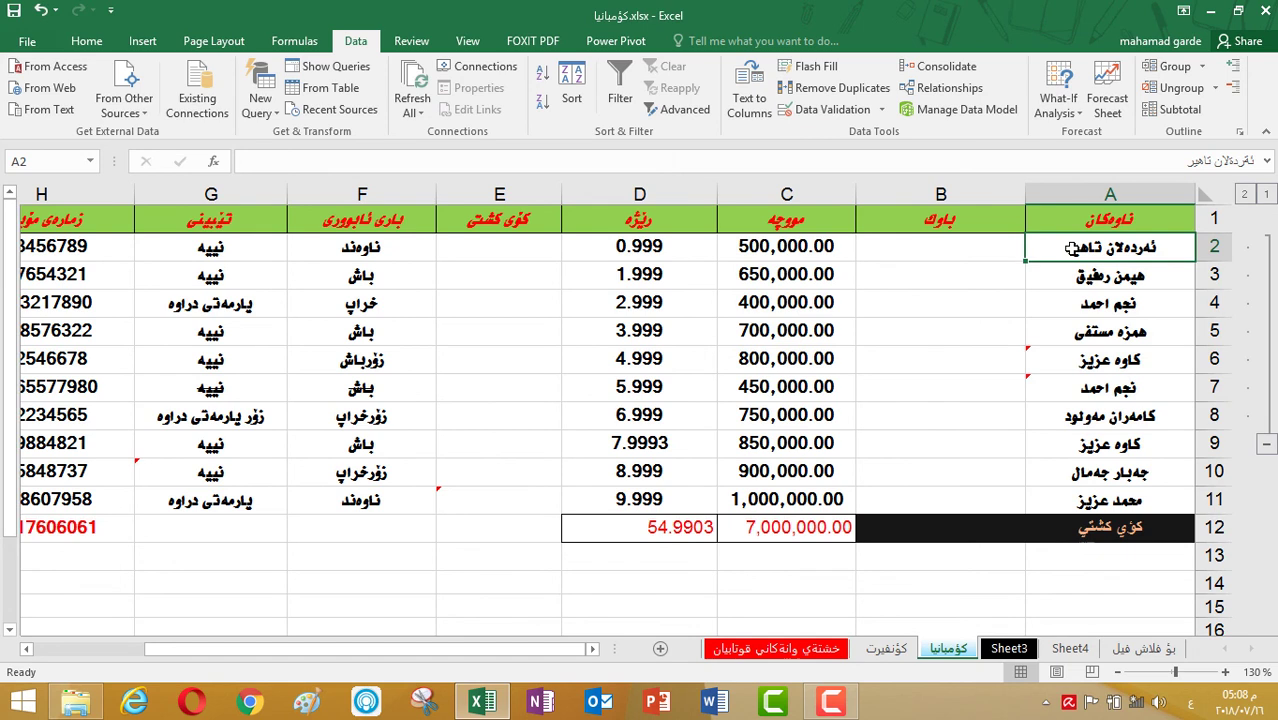
left_click_drag(1080, 248, 1057, 405)
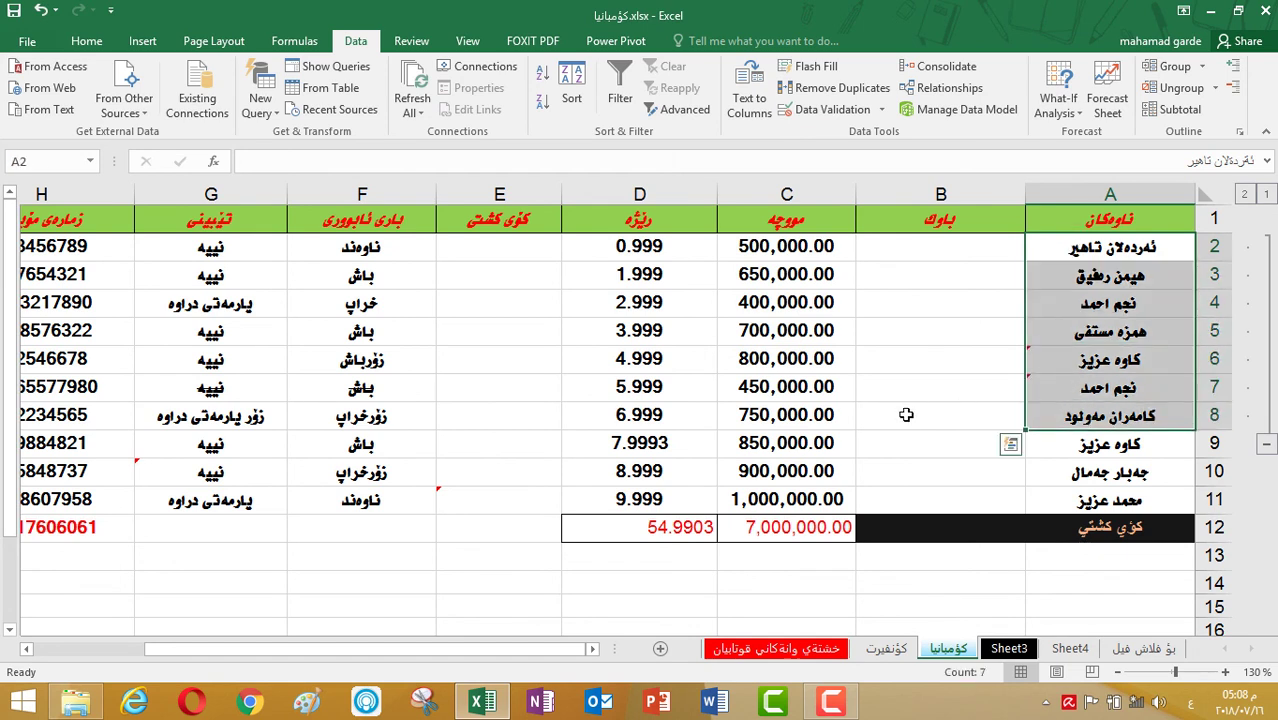
key("alt+shift+Left")
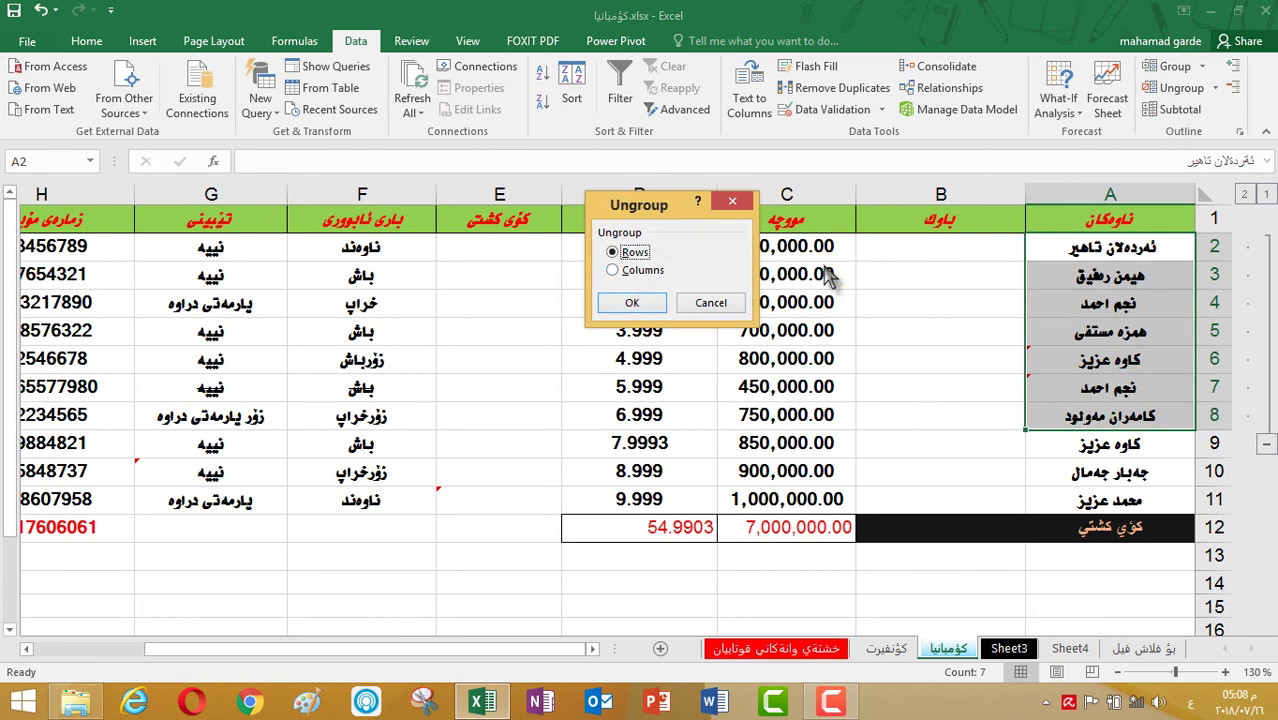
left_click(637, 302)
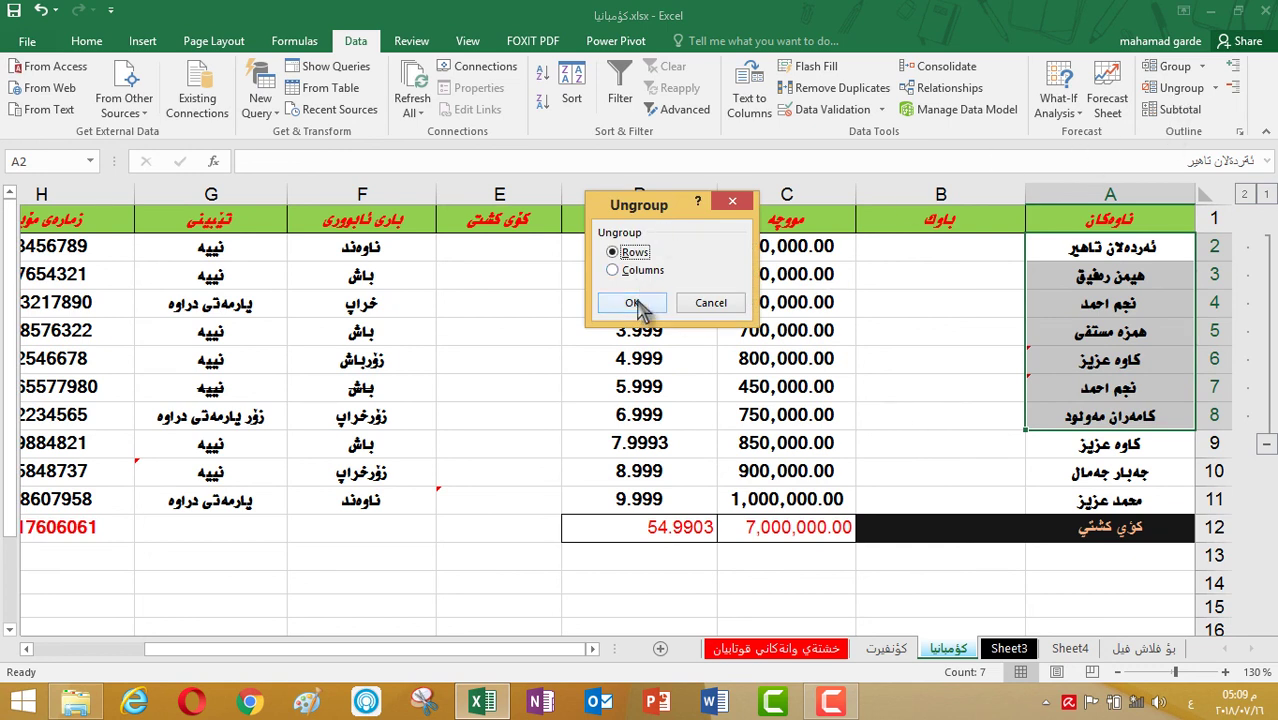
left_click(637, 302)
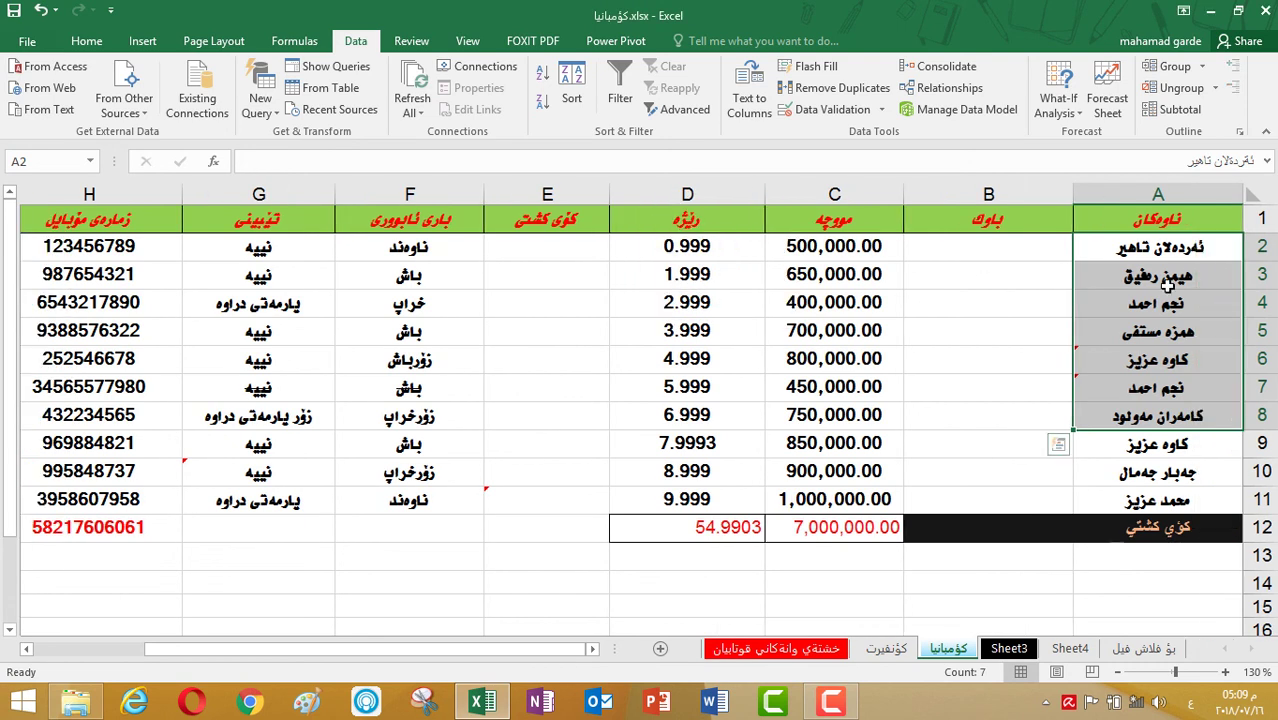
Step: Try to ungroup and group columns A, B and C as separately selected ranges, and clear the selection
left_click(992, 274)
left_click(1205, 247)
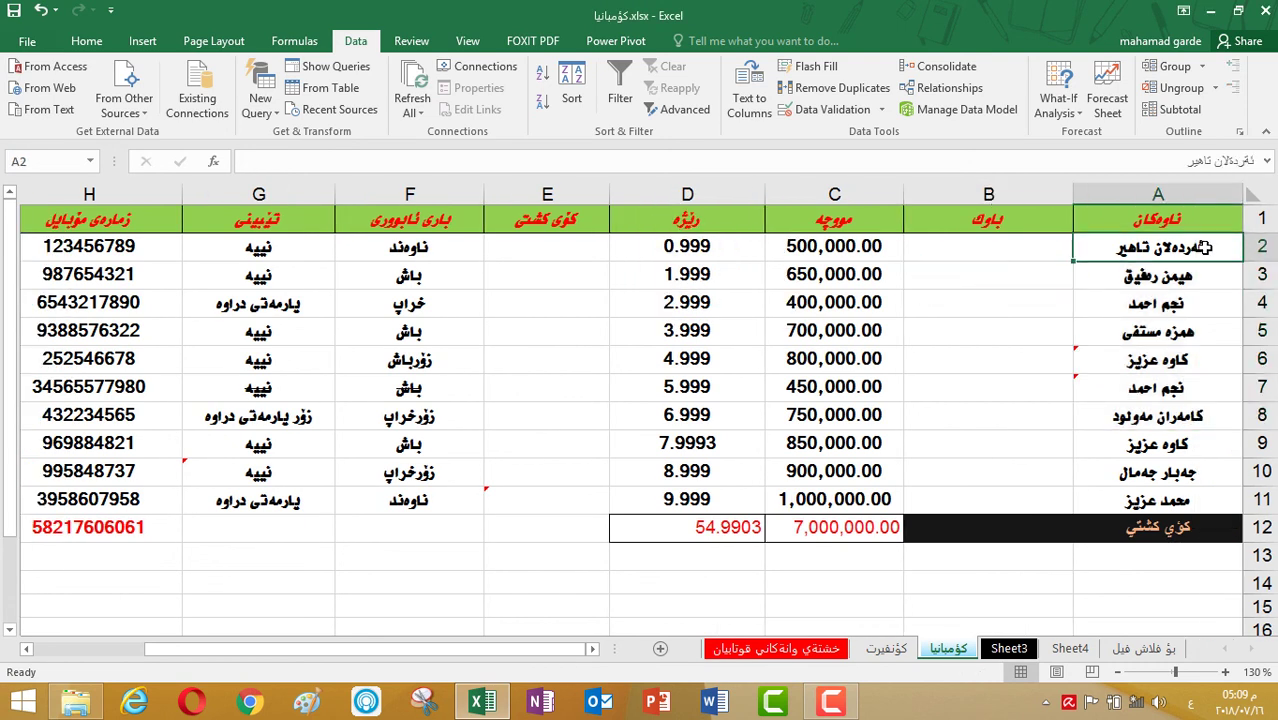
left_click(1159, 193)
left_click(1020, 193, "ctrl")
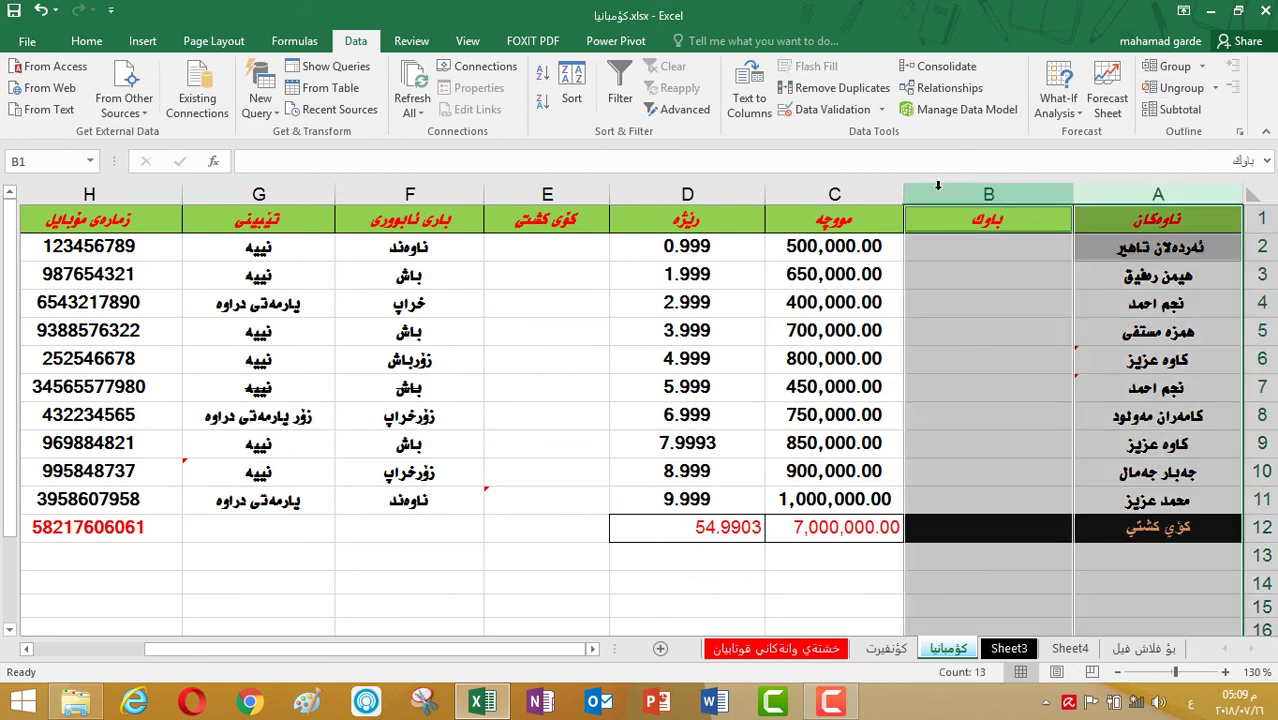
left_click(875, 193, "ctrl")
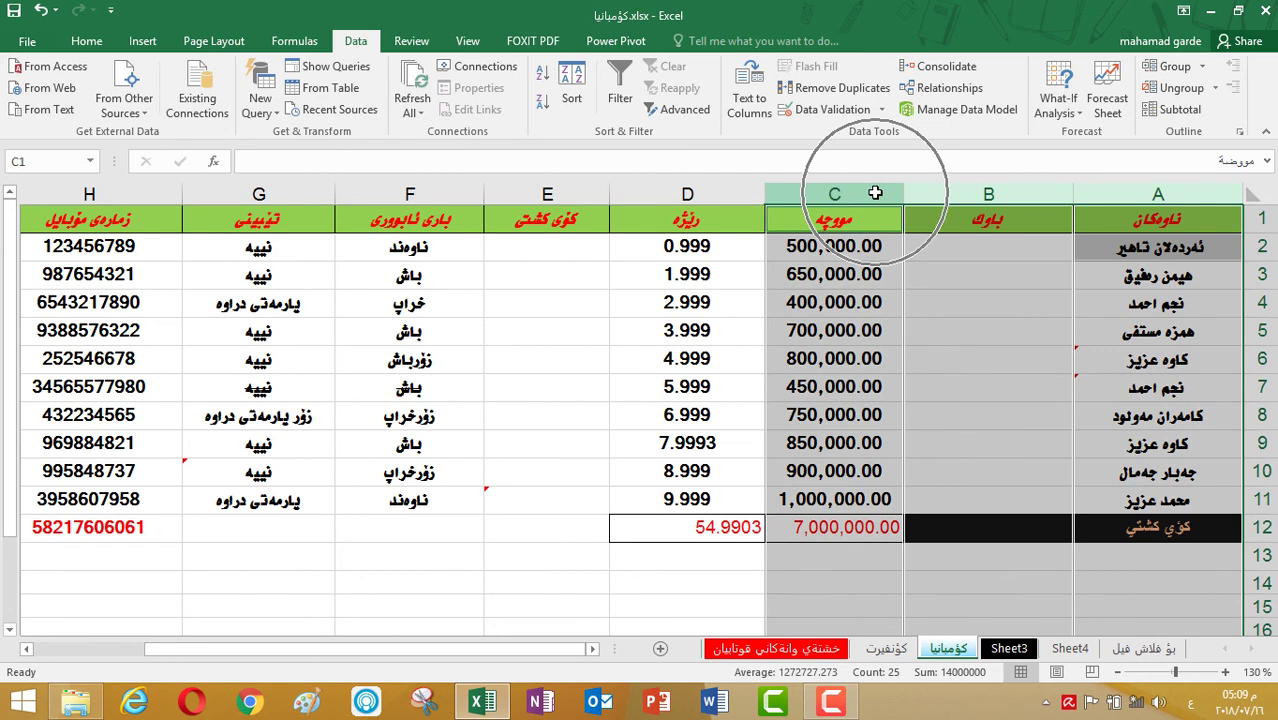
left_click(1190, 88)
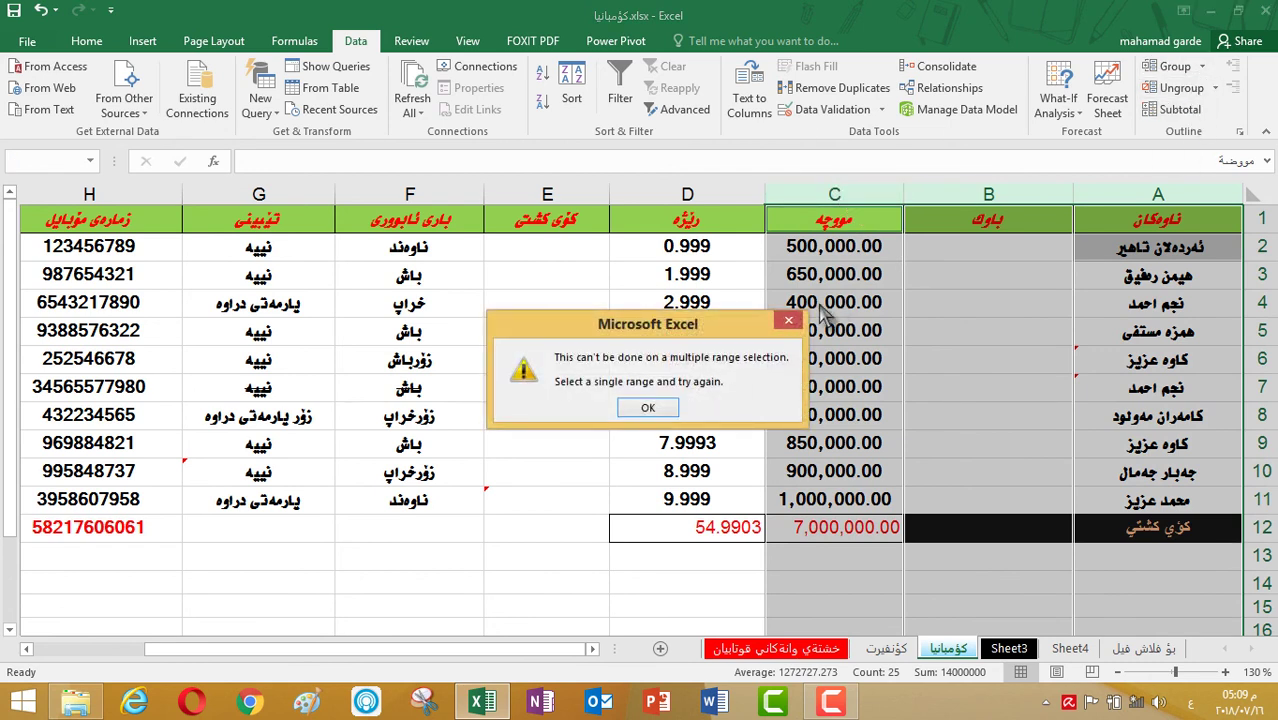
left_click(790, 320)
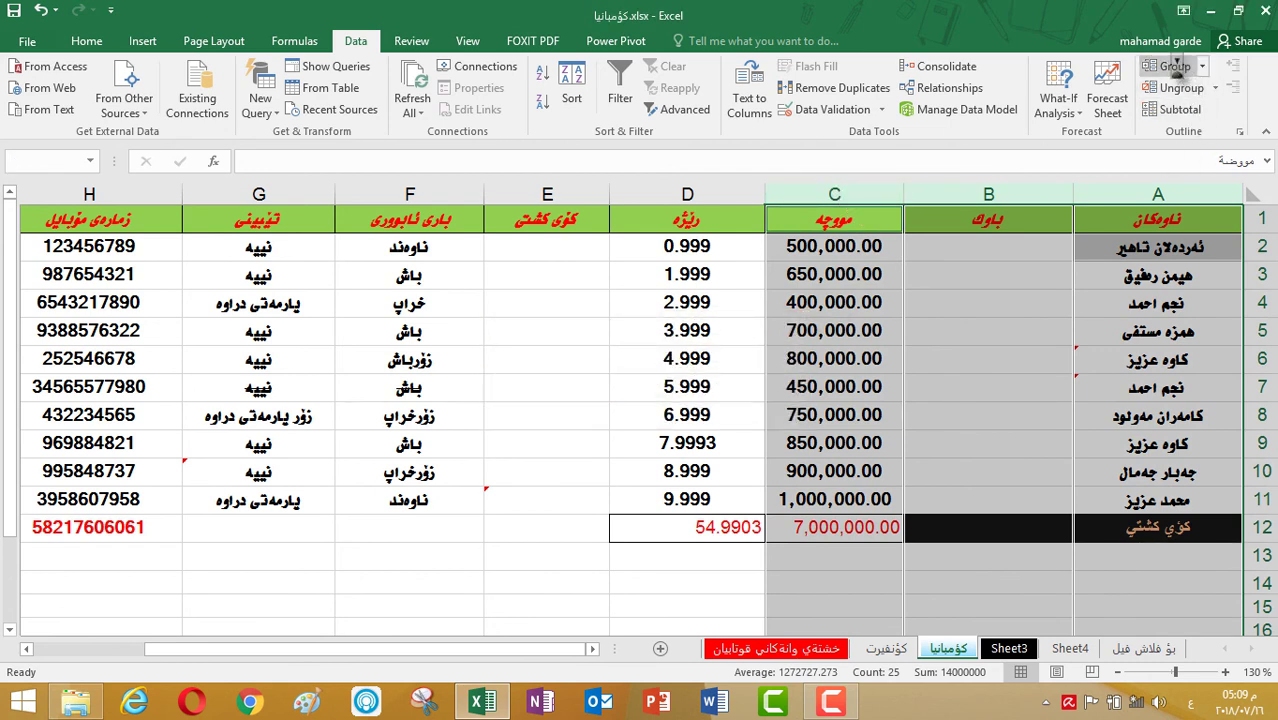
left_click(1176, 66)
left_click(648, 408)
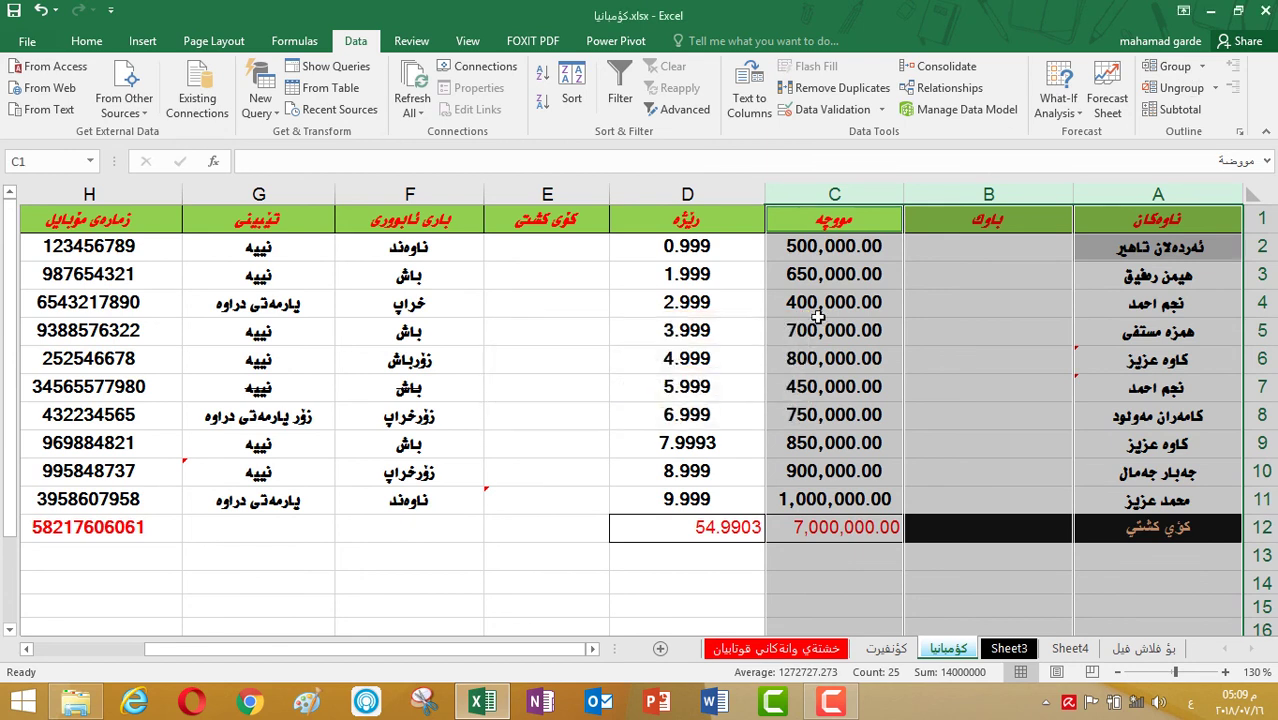
left_click(1042, 250)
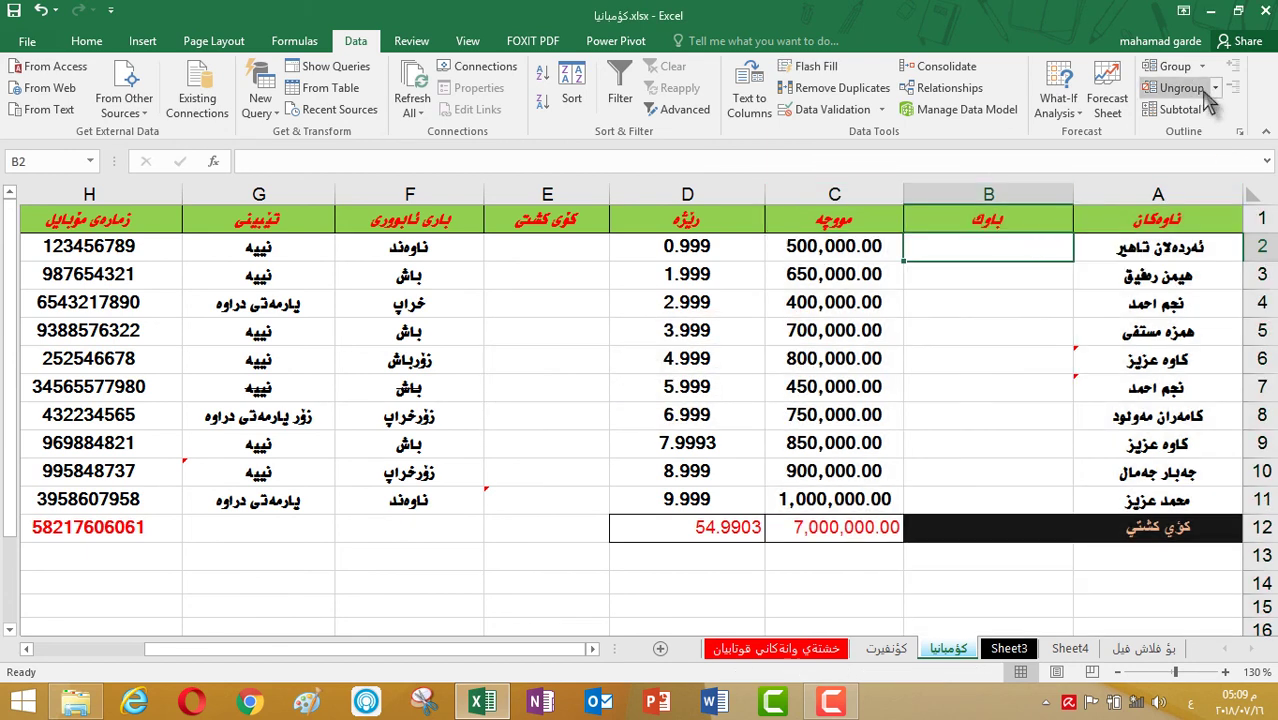
Step: Group row 2 from cell B2 with the Rows option, and undo the grouping
left_click(1180, 68)
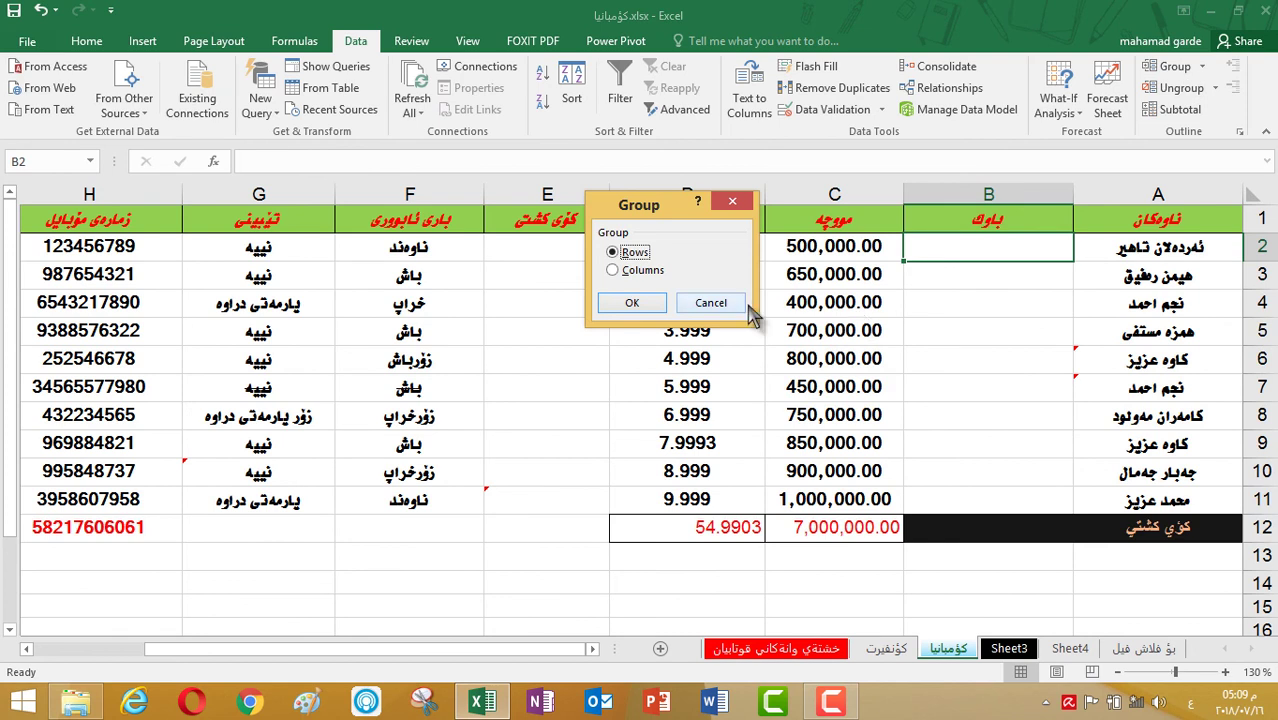
left_click(631, 304)
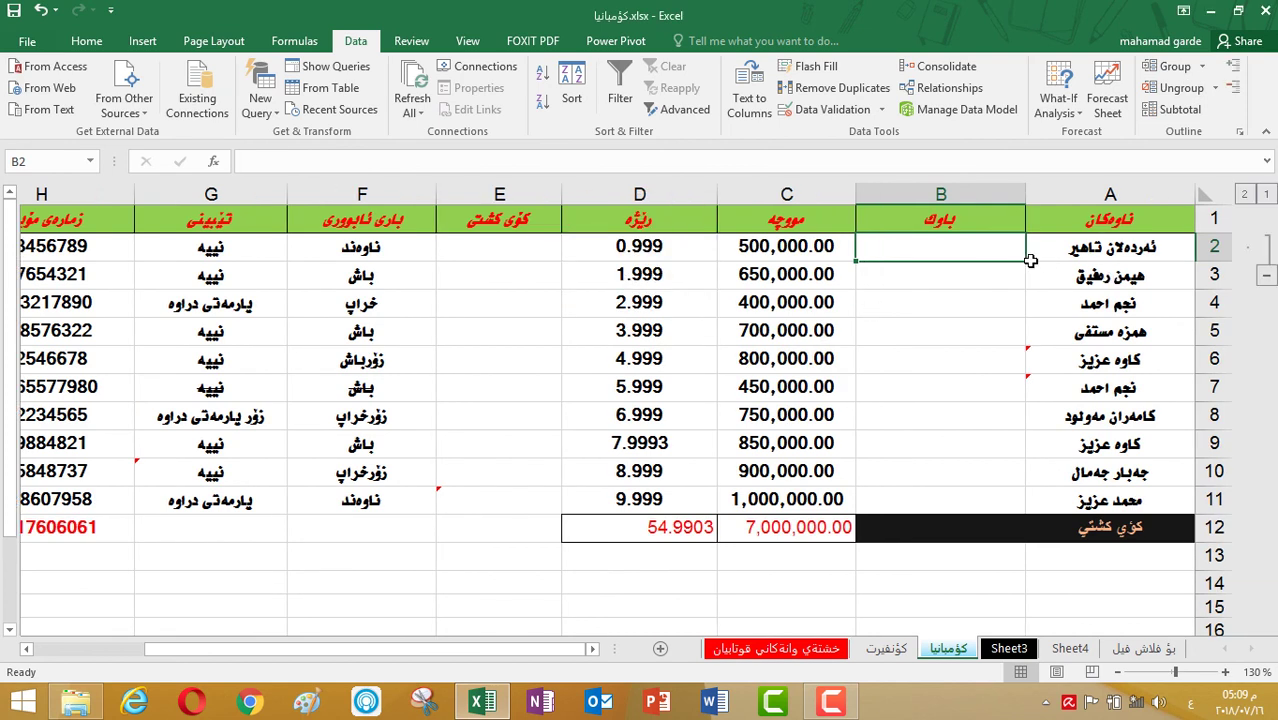
key("ctrl+z")
Step: Try to group columns A, B and C as separately selected ranges
left_click(1156, 194)
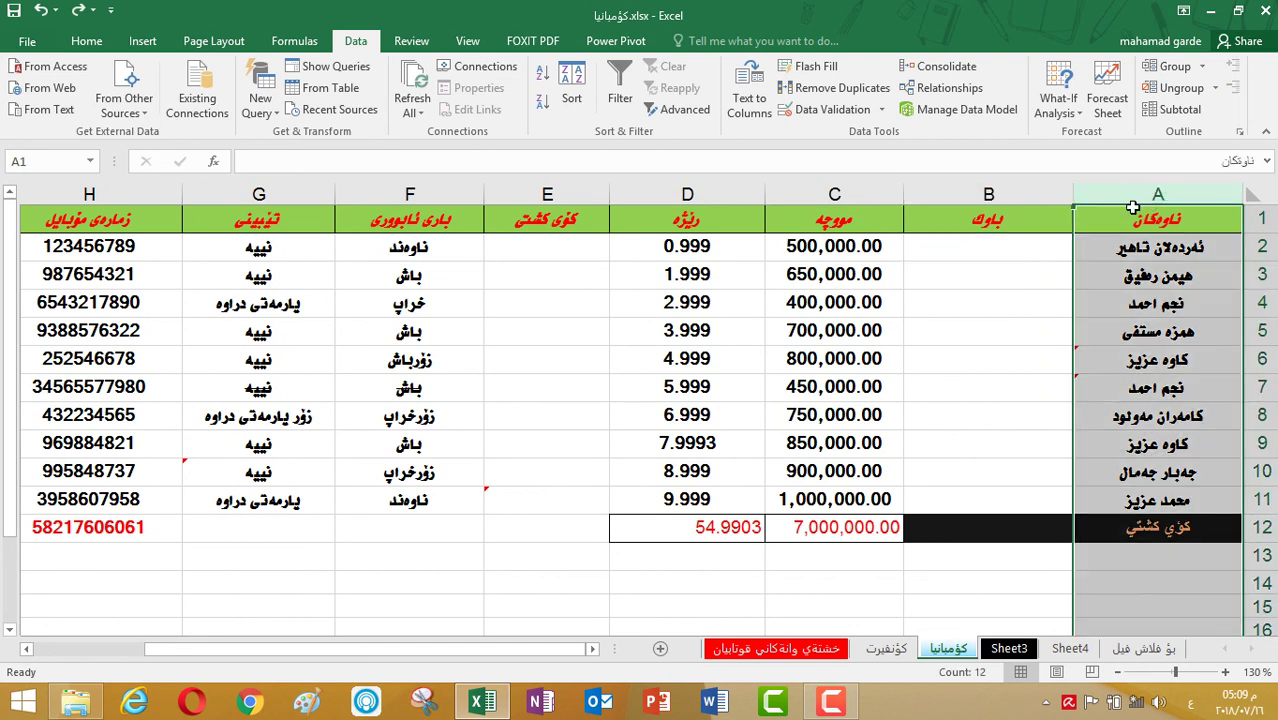
left_click(1017, 195, "ctrl")
left_click(790, 195, "ctrl")
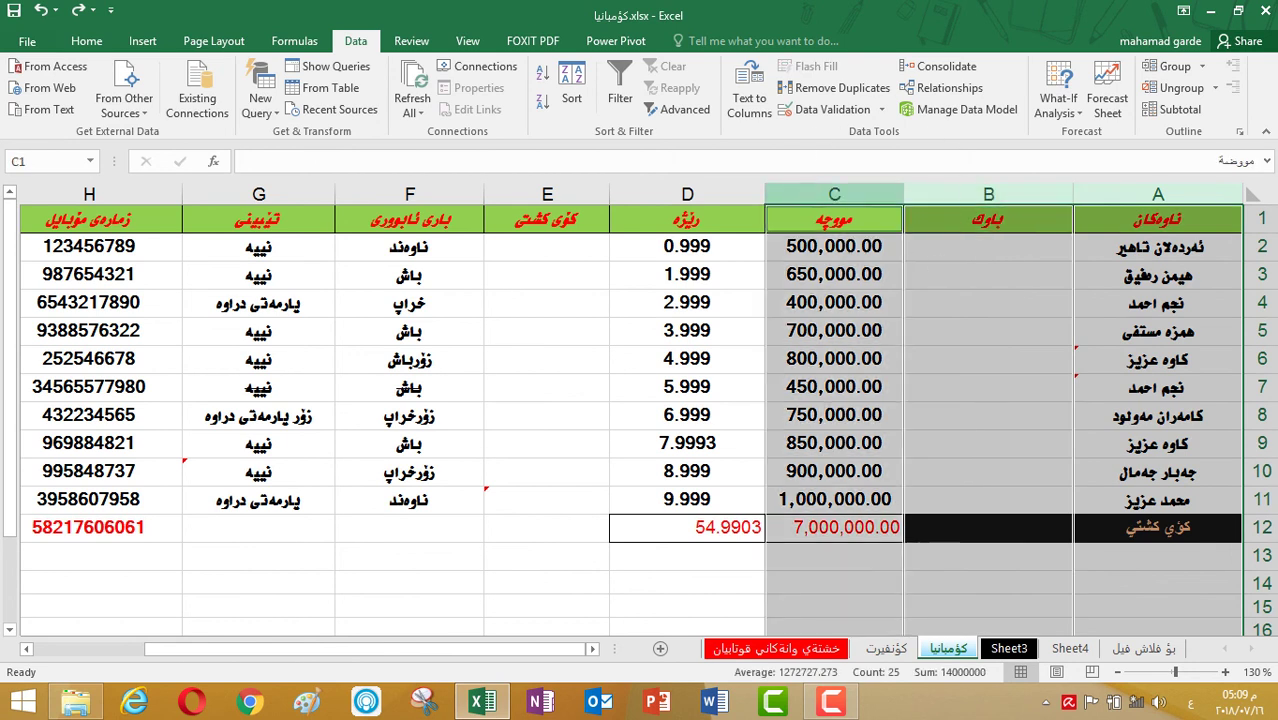
left_click(1182, 70)
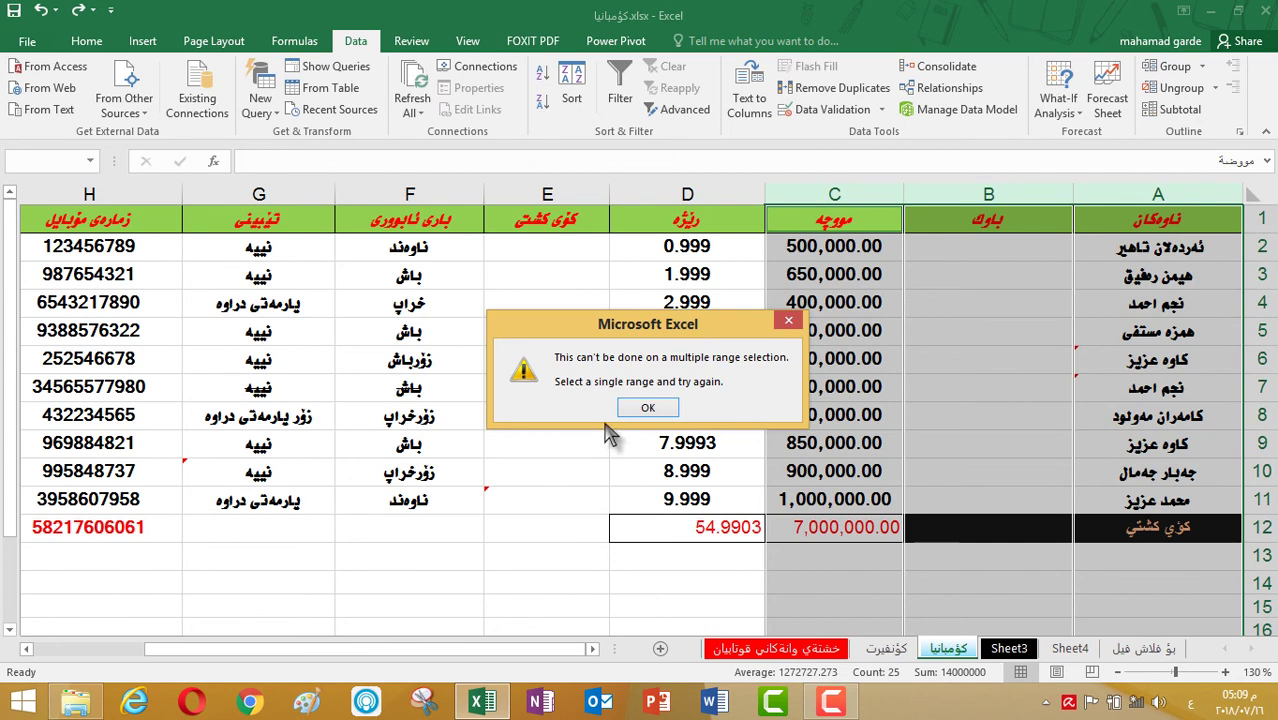
left_click(640, 409)
Step: Group the whole of column A and select its header cell A1
left_click(981, 198)
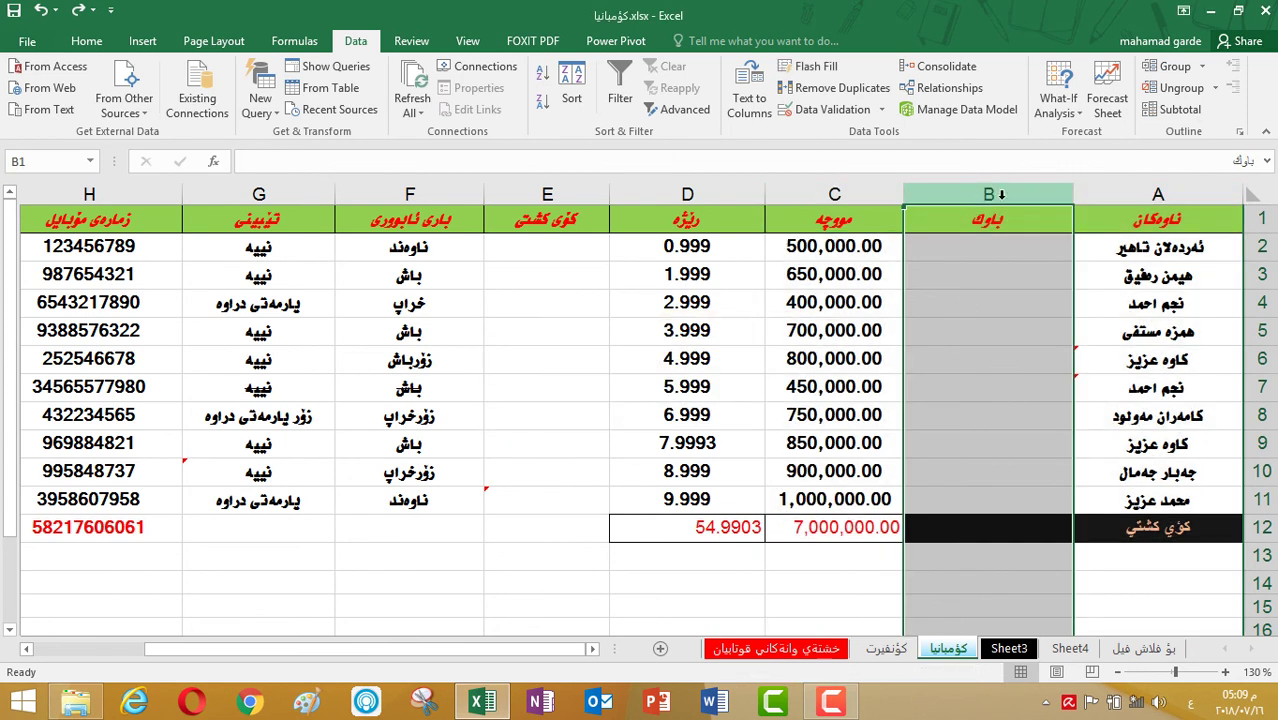
left_click(1157, 195)
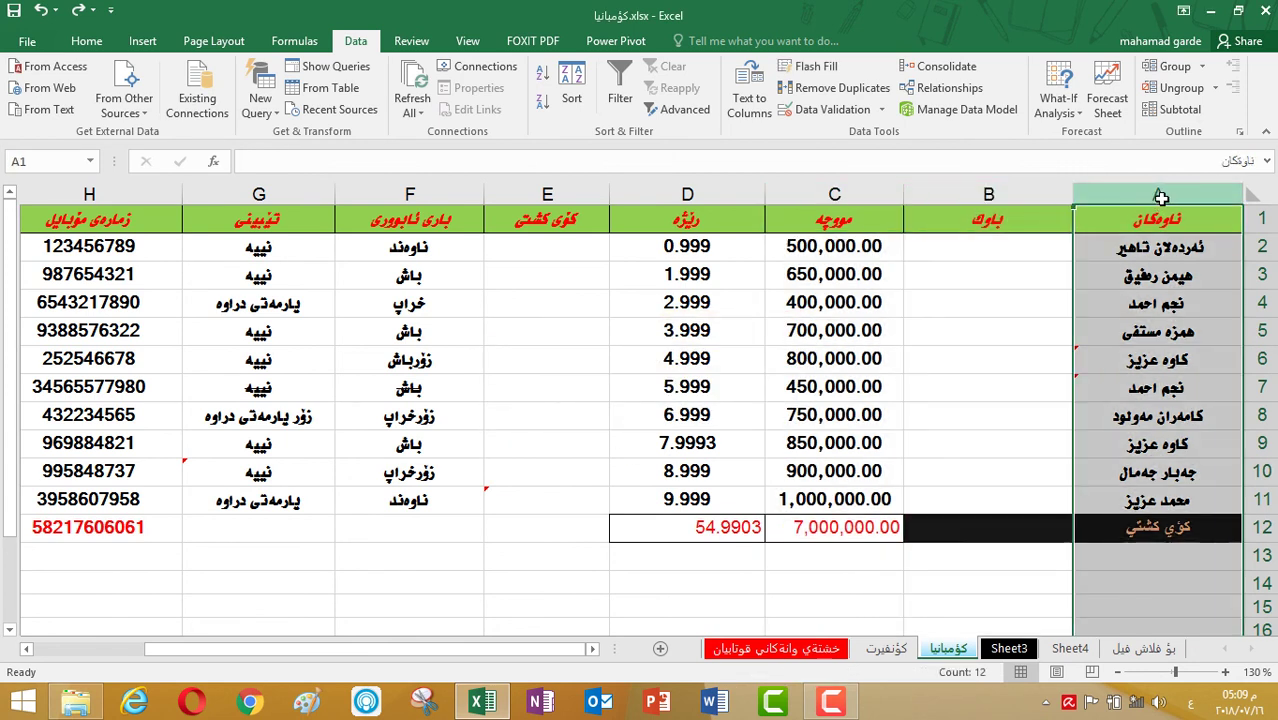
left_click(1181, 66)
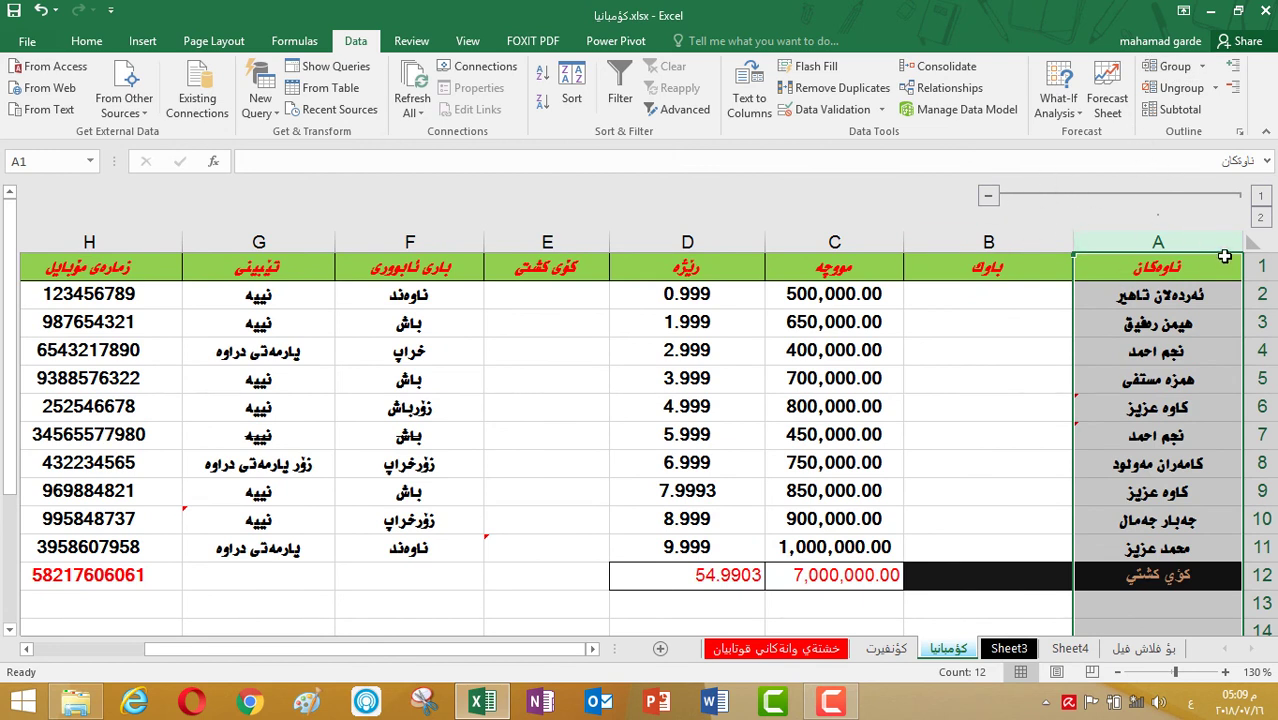
left_click(1026, 260)
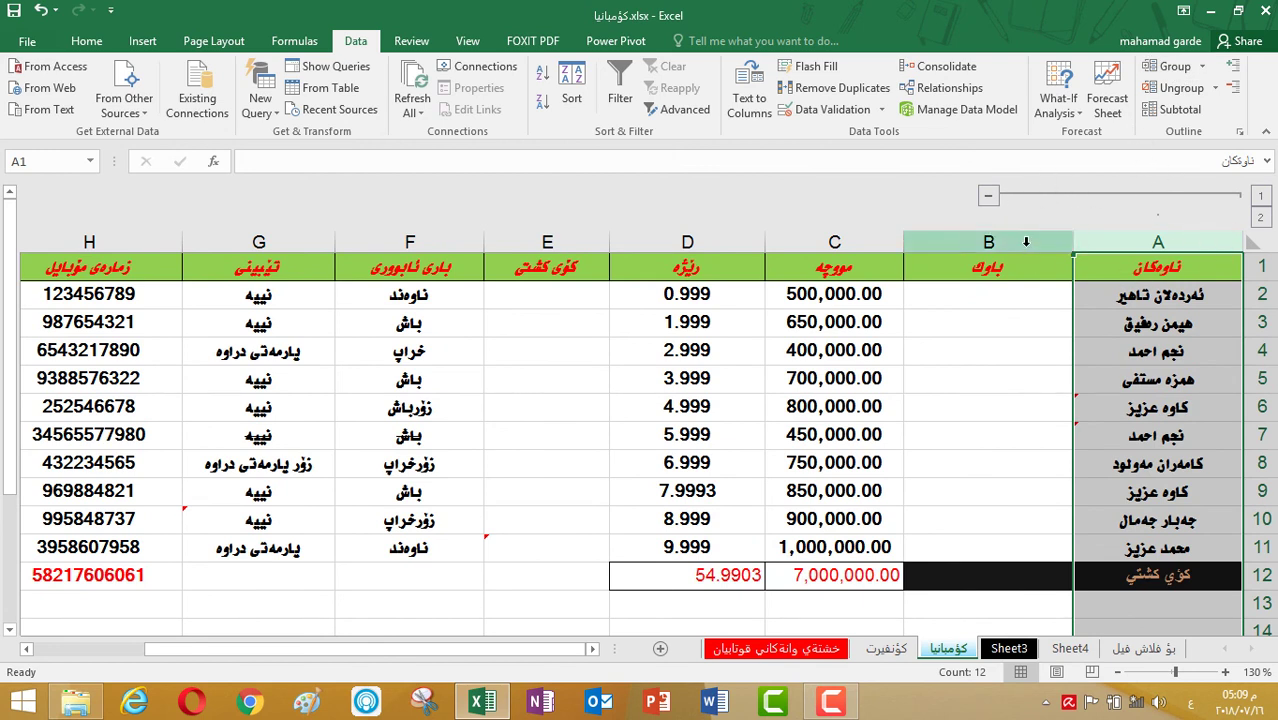
left_click(1150, 258)
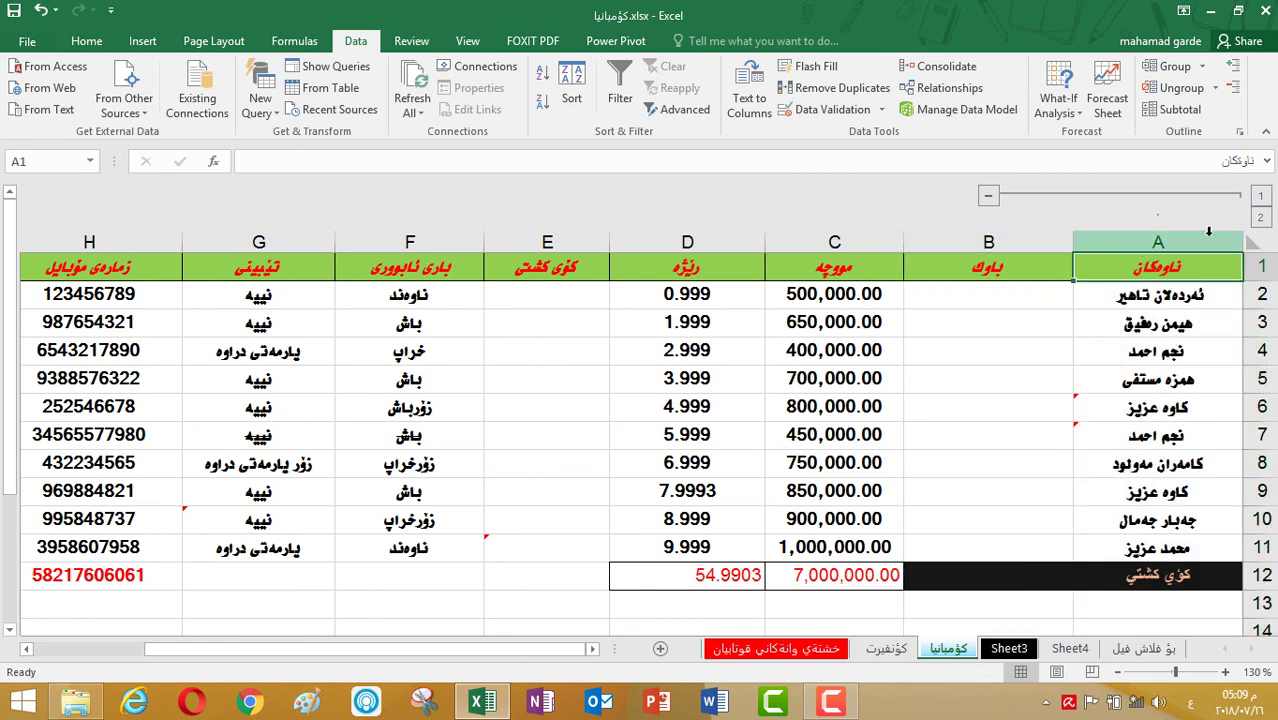
Step: Collapse and expand the grouped column A, and ungroup the column
left_click(1261, 196)
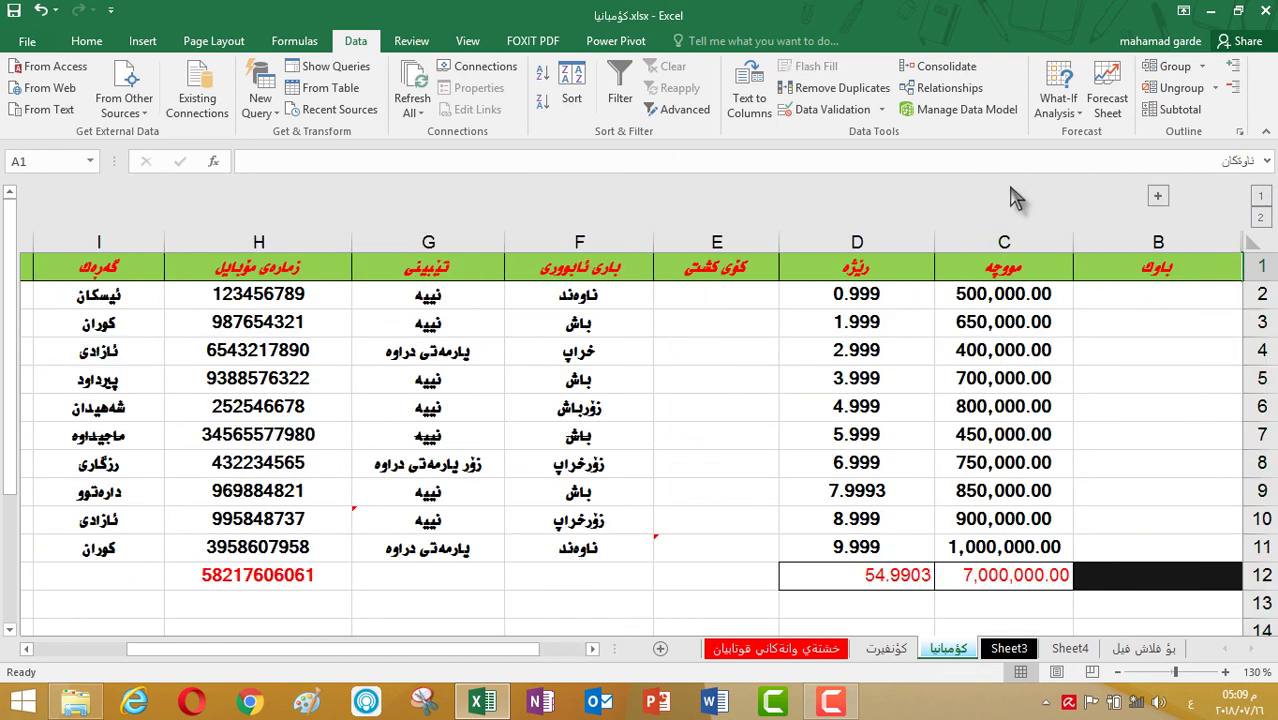
left_click(1157, 196)
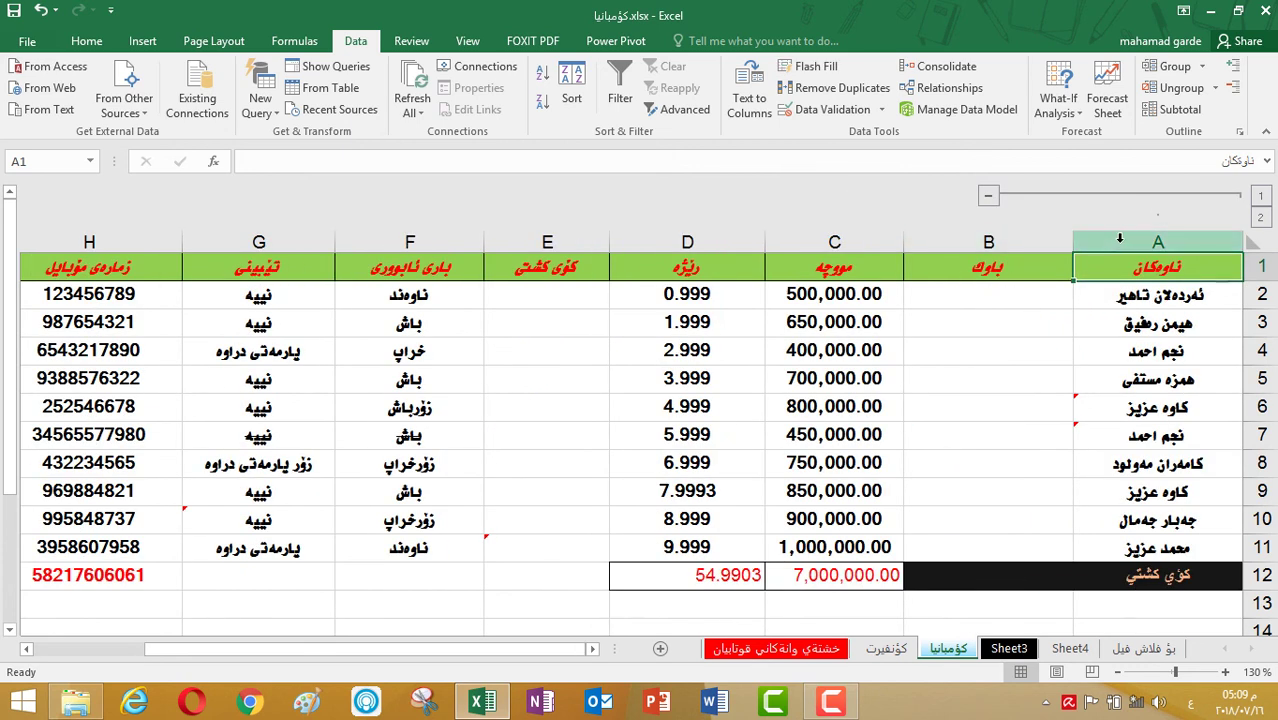
left_click(1120, 238)
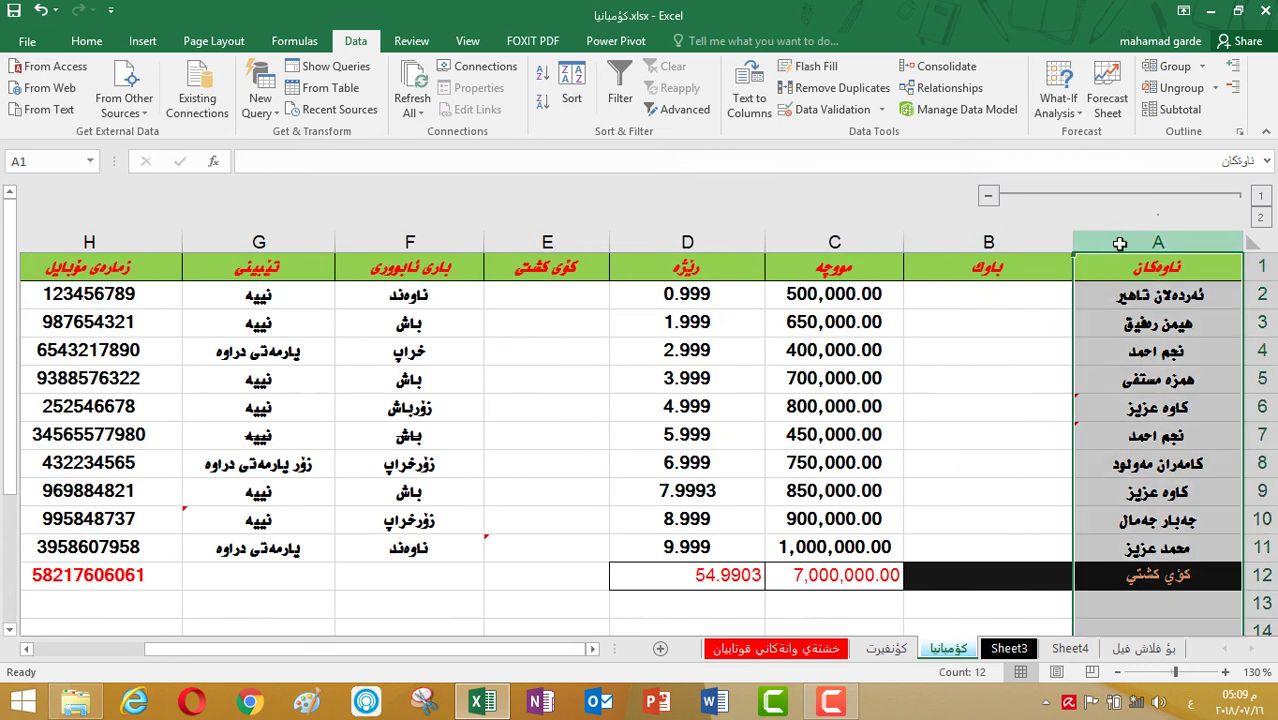
left_click(1183, 90)
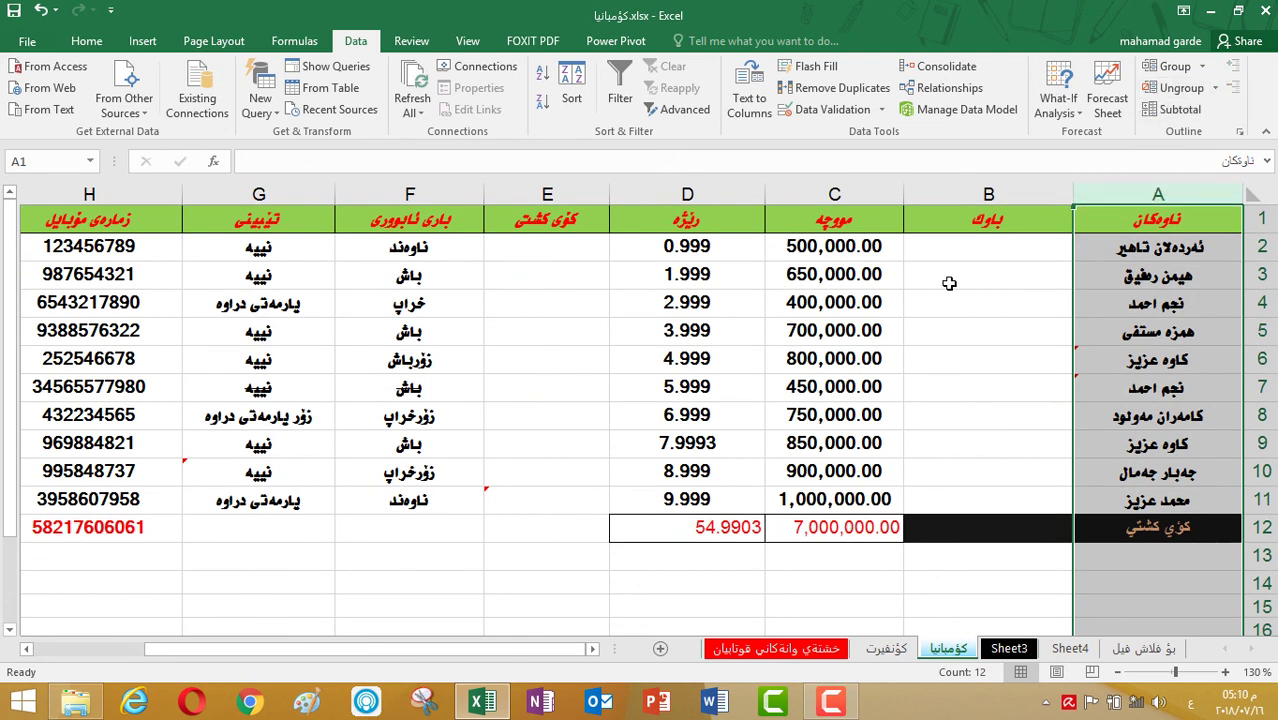
Step: Group columns A to C by selecting A1:C6 with the Columns option, and collapse and expand the group
left_click(830, 196)
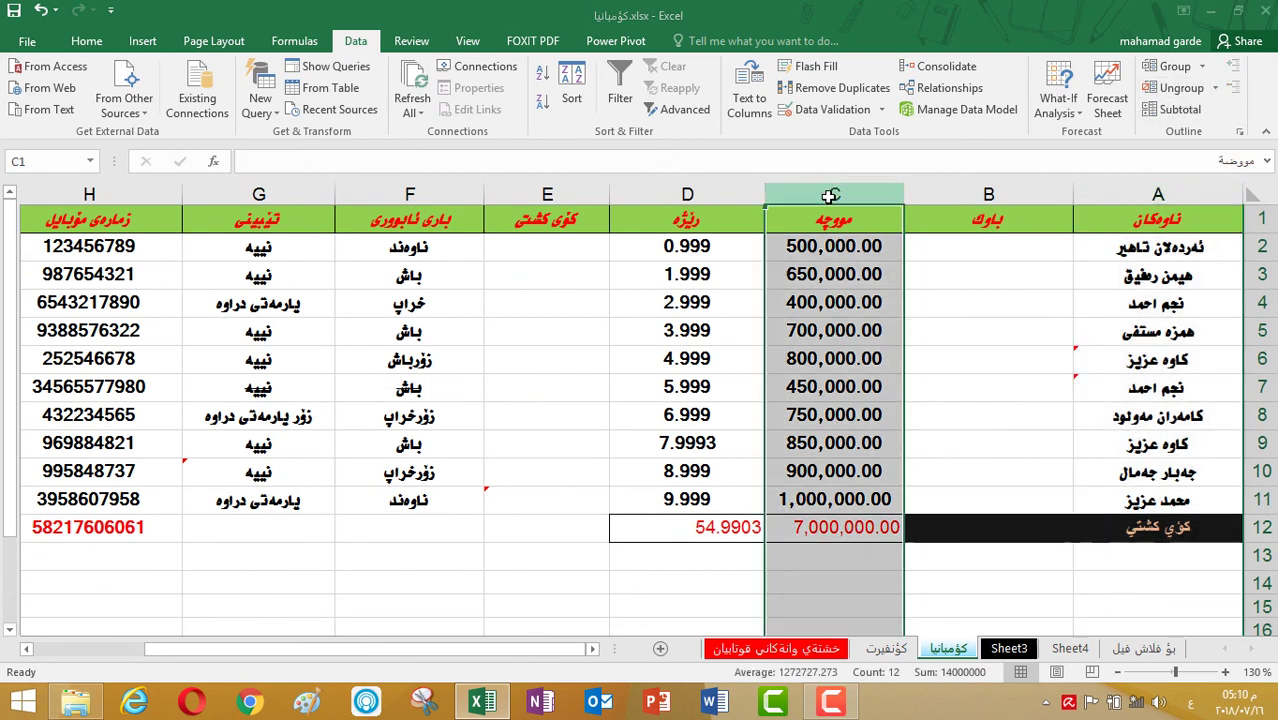
left_click_drag(800, 218, 1157, 370)
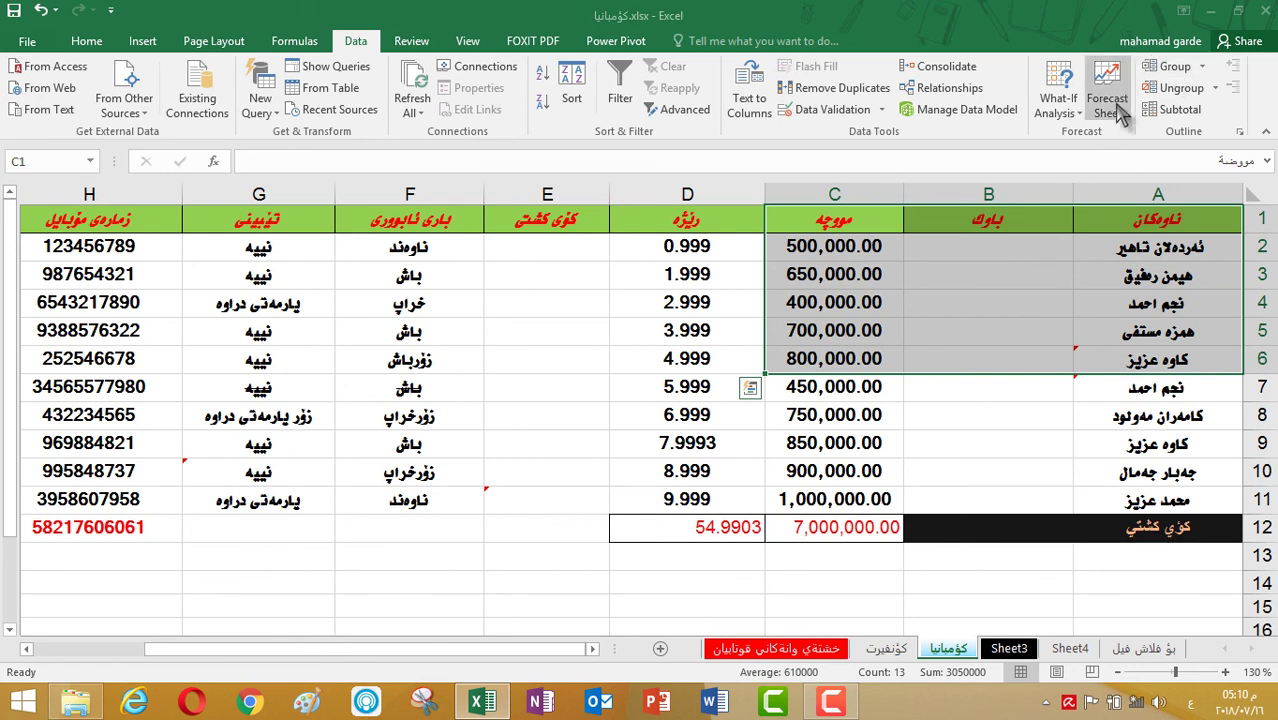
left_click(1168, 66)
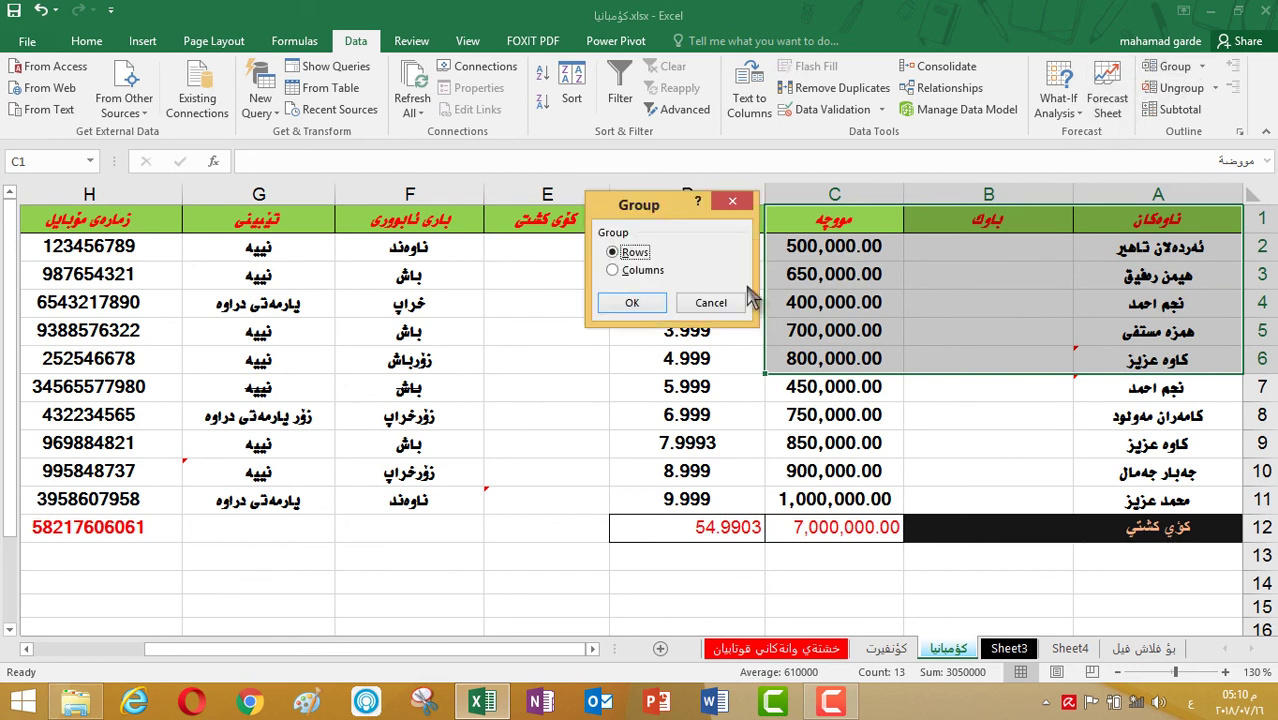
left_click(636, 270)
left_click(632, 303)
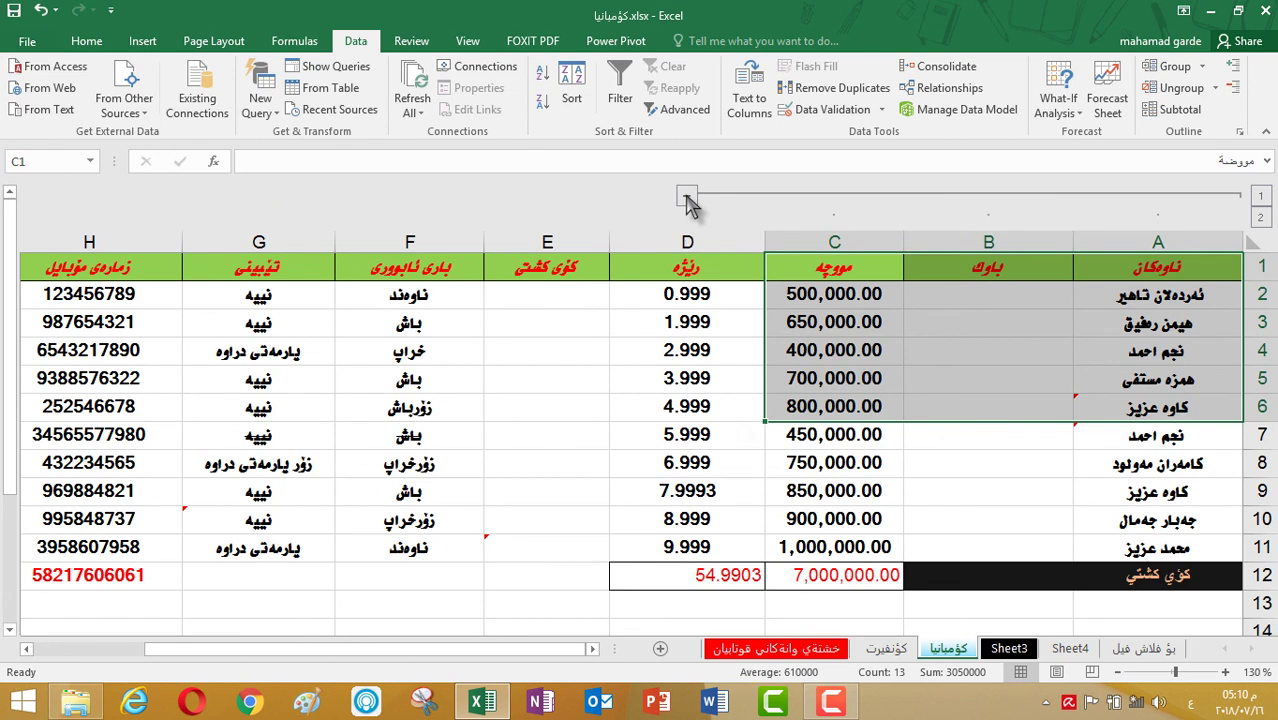
left_click(686, 196)
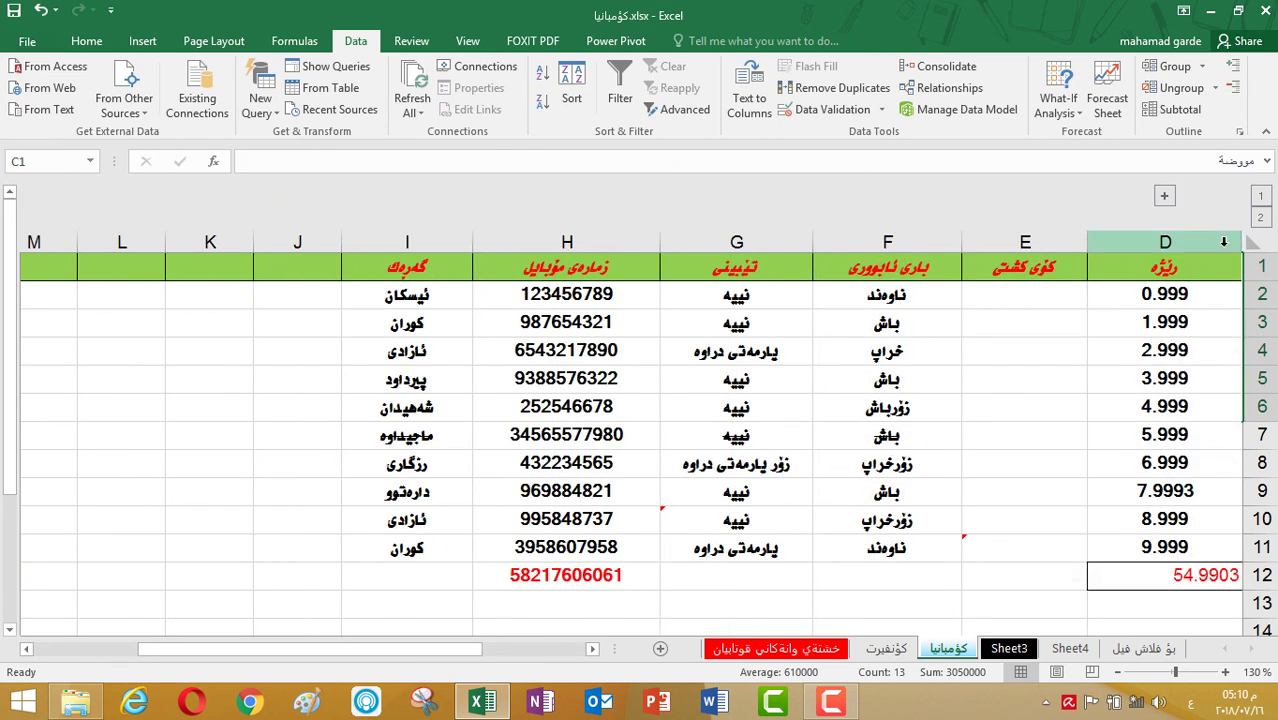
left_click(1164, 196)
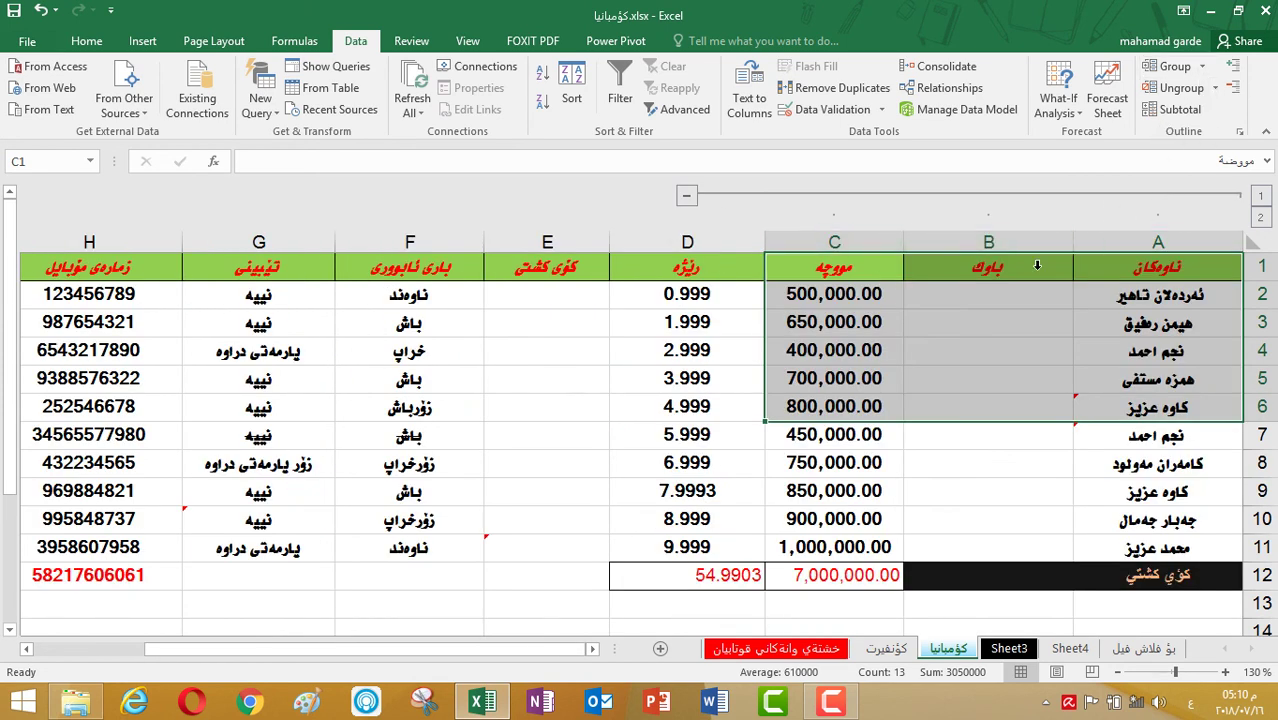
Step: Ungroup columns A to C with the Columns option and clear the selection
left_click(1152, 88)
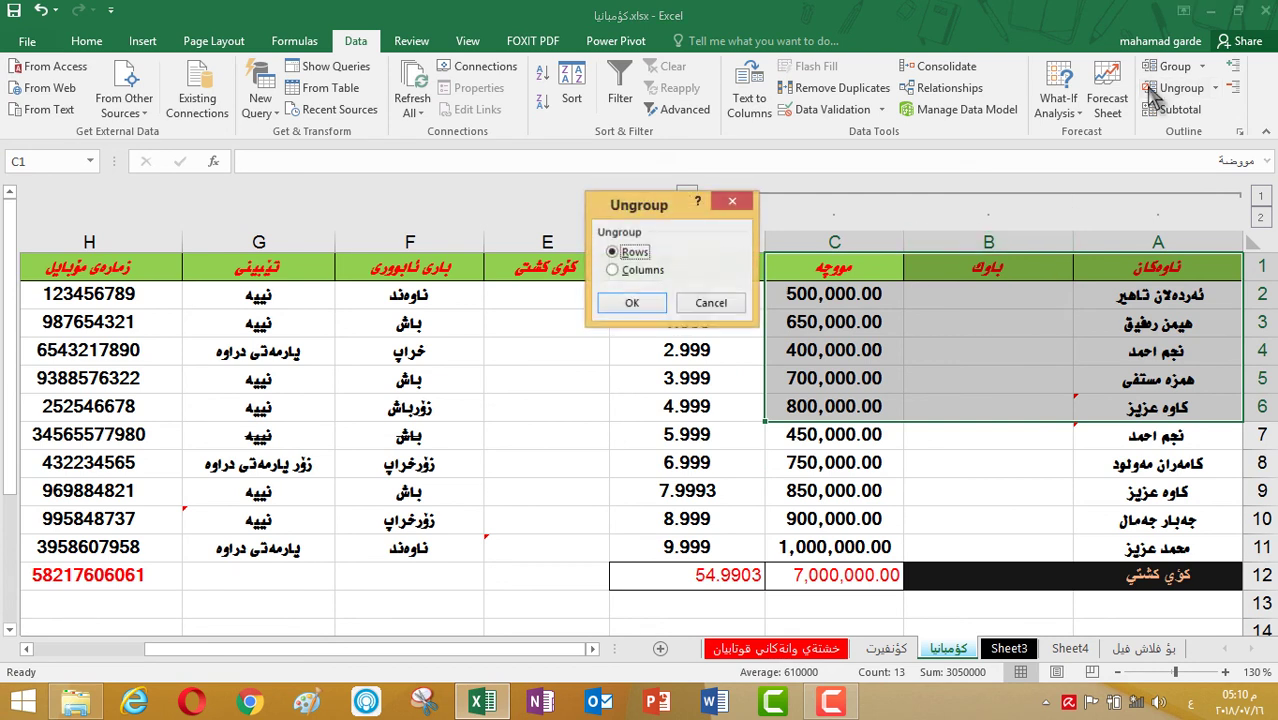
left_click(635, 270)
left_click(645, 308)
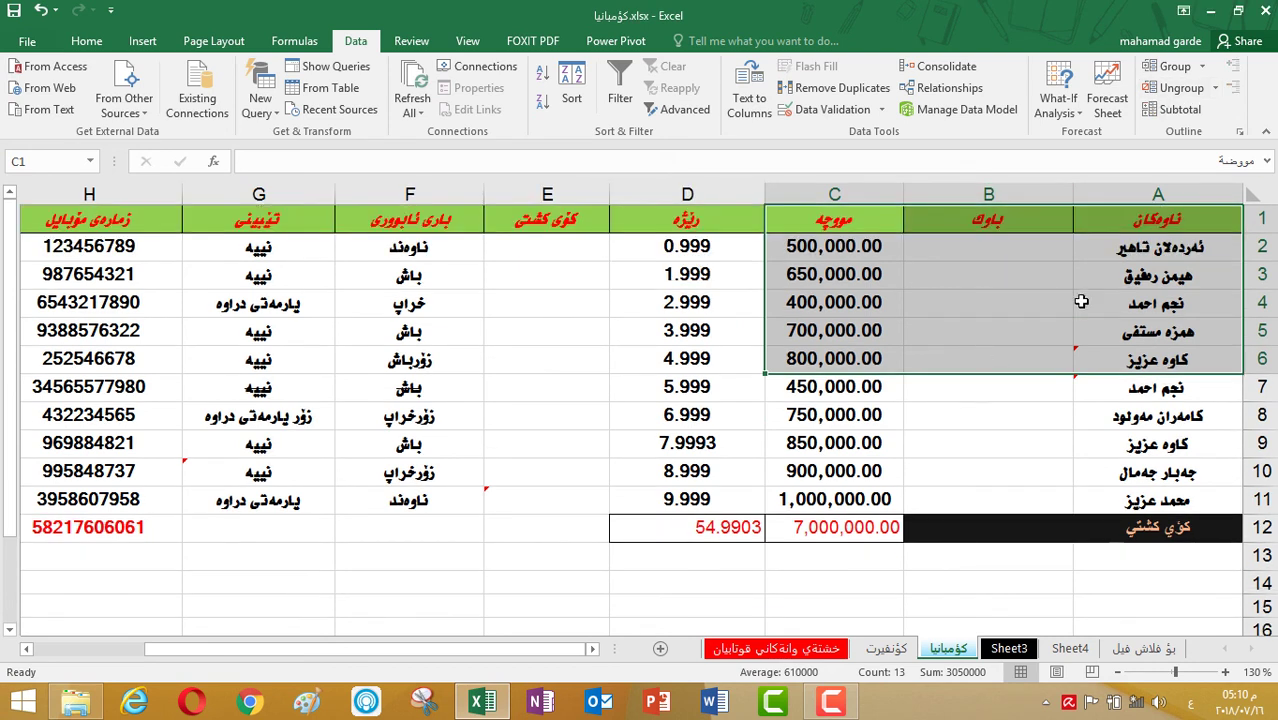
left_click(980, 334)
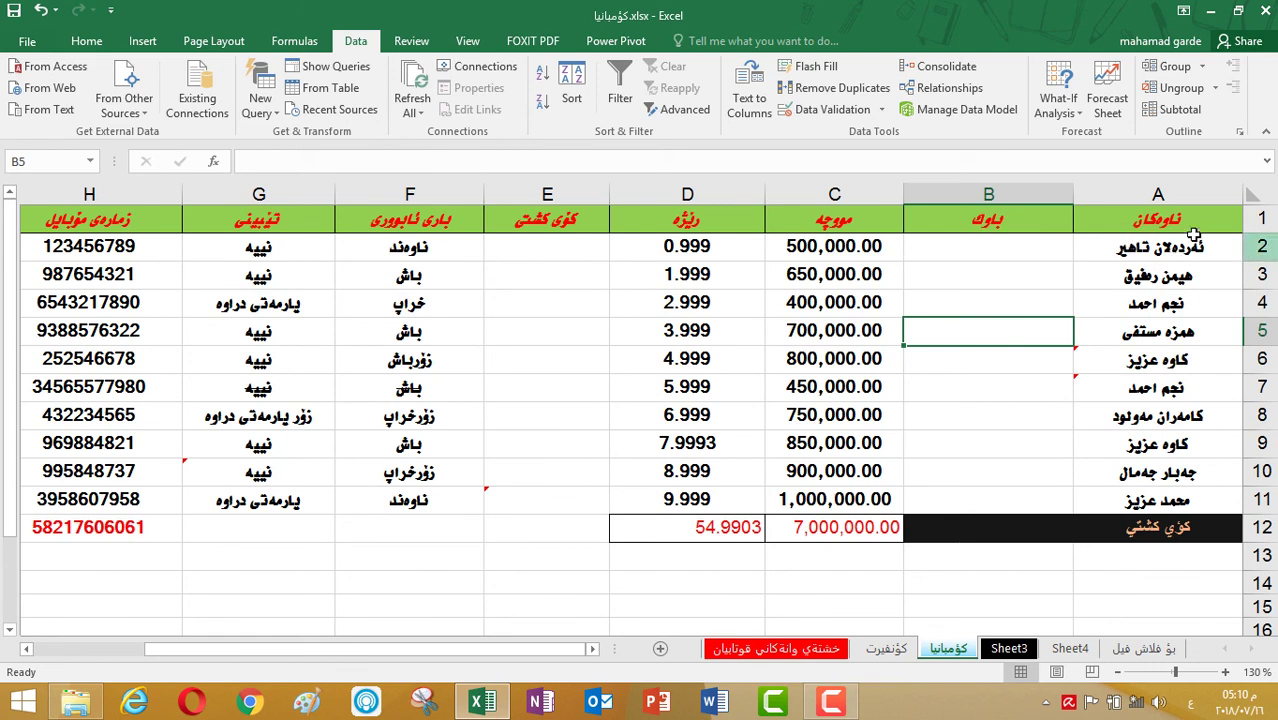
Step: Group rows 2 to 6 of the company table by selecting A2:A6 with the Rows option
left_click_drag(1196, 245, 1158, 362)
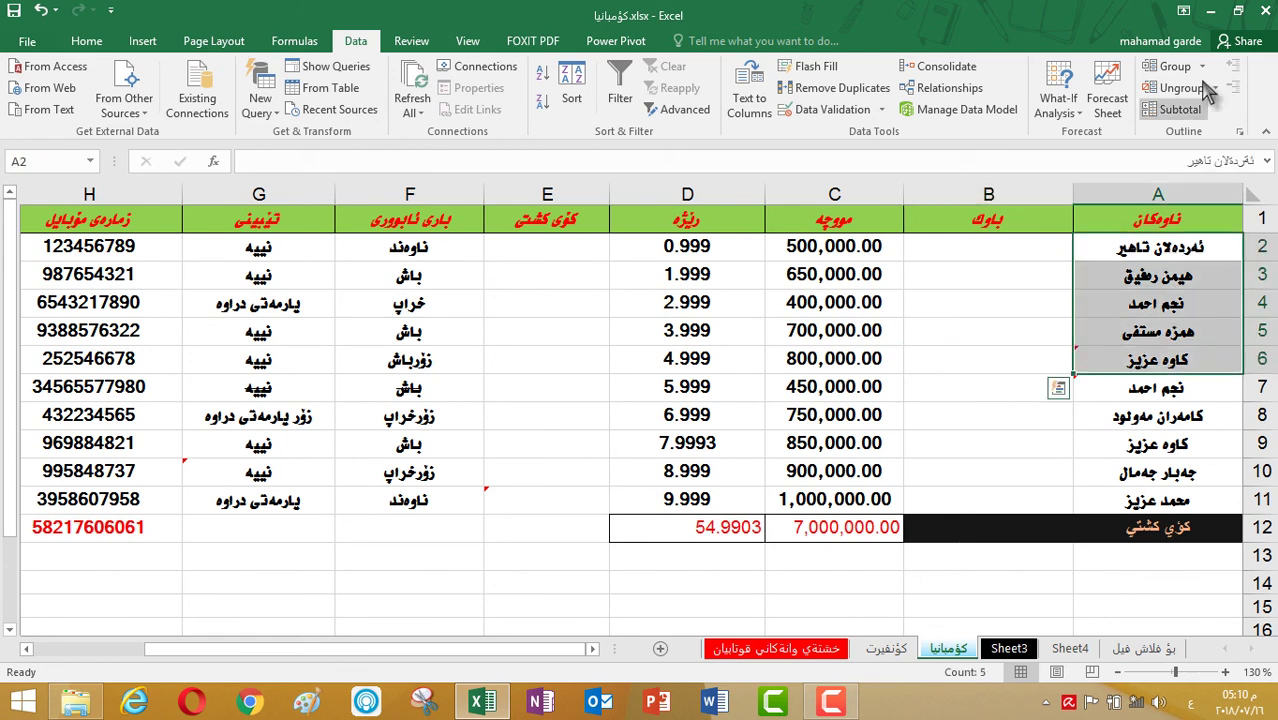
left_click(1176, 66)
left_click(633, 300)
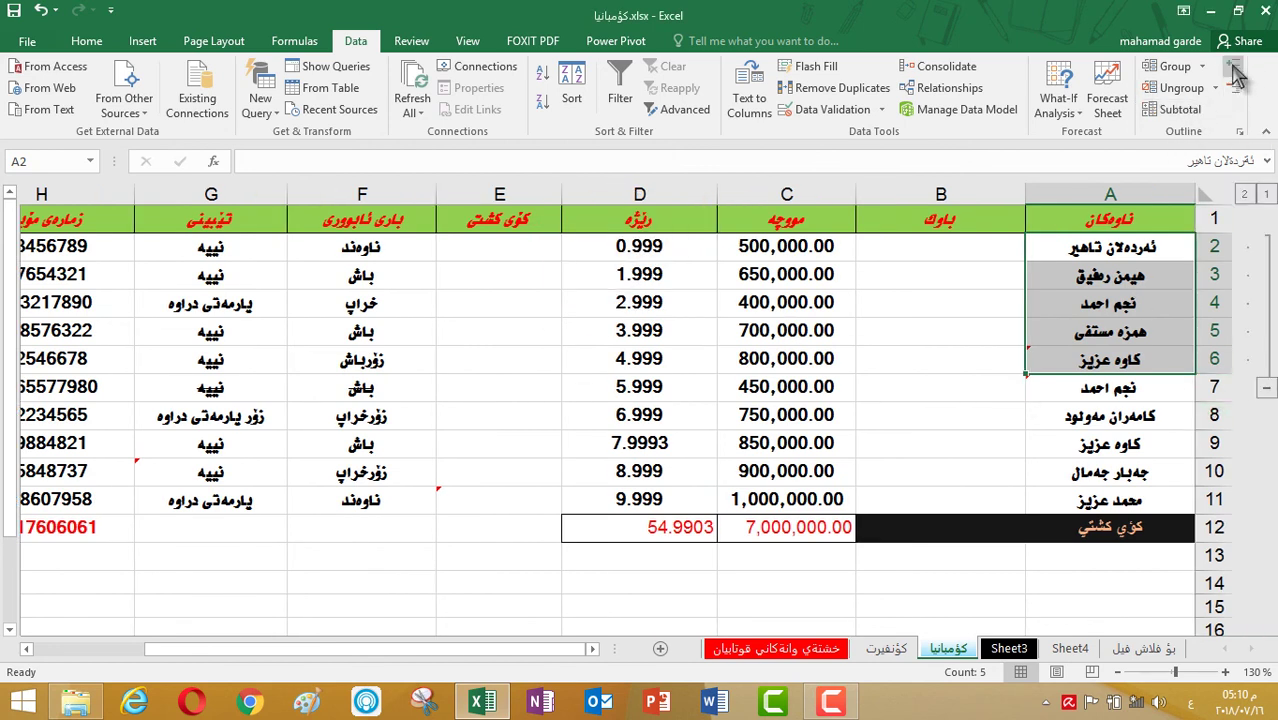
Step: Select A2:A7, and hide and show the detail of the grouped rows 2 to 6
left_click(1236, 76)
left_click(1142, 418)
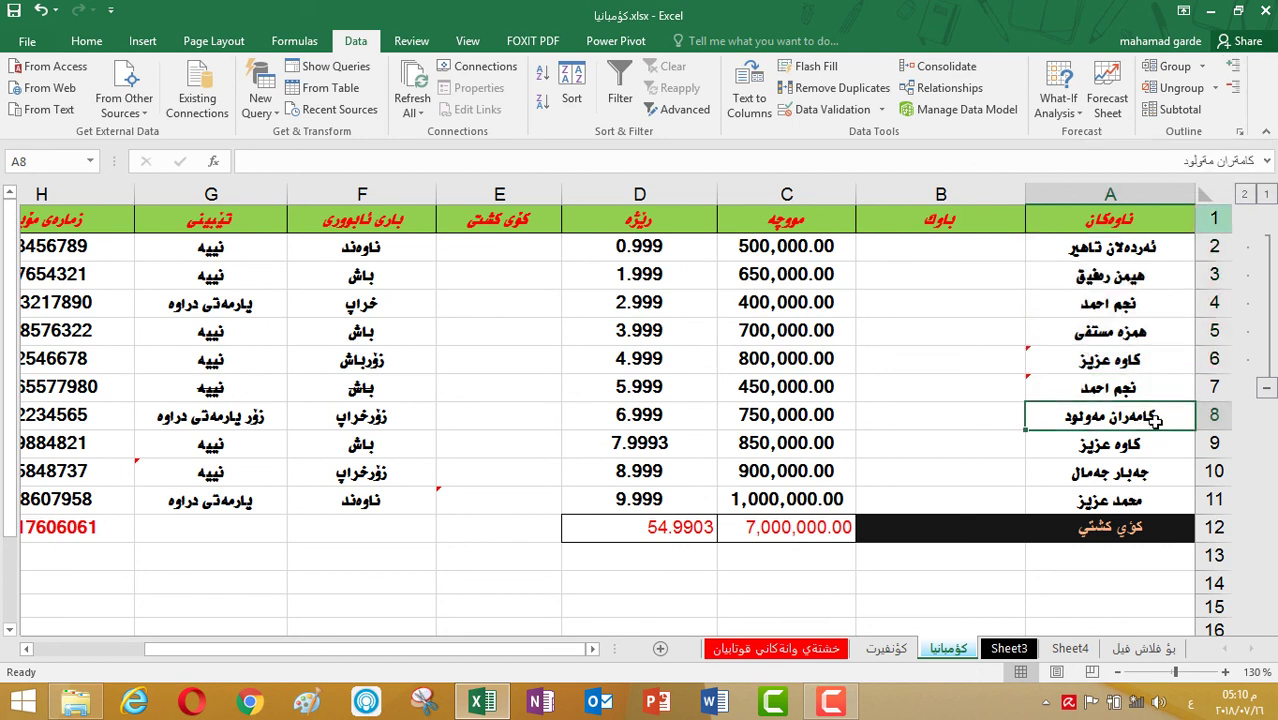
left_click(1140, 450)
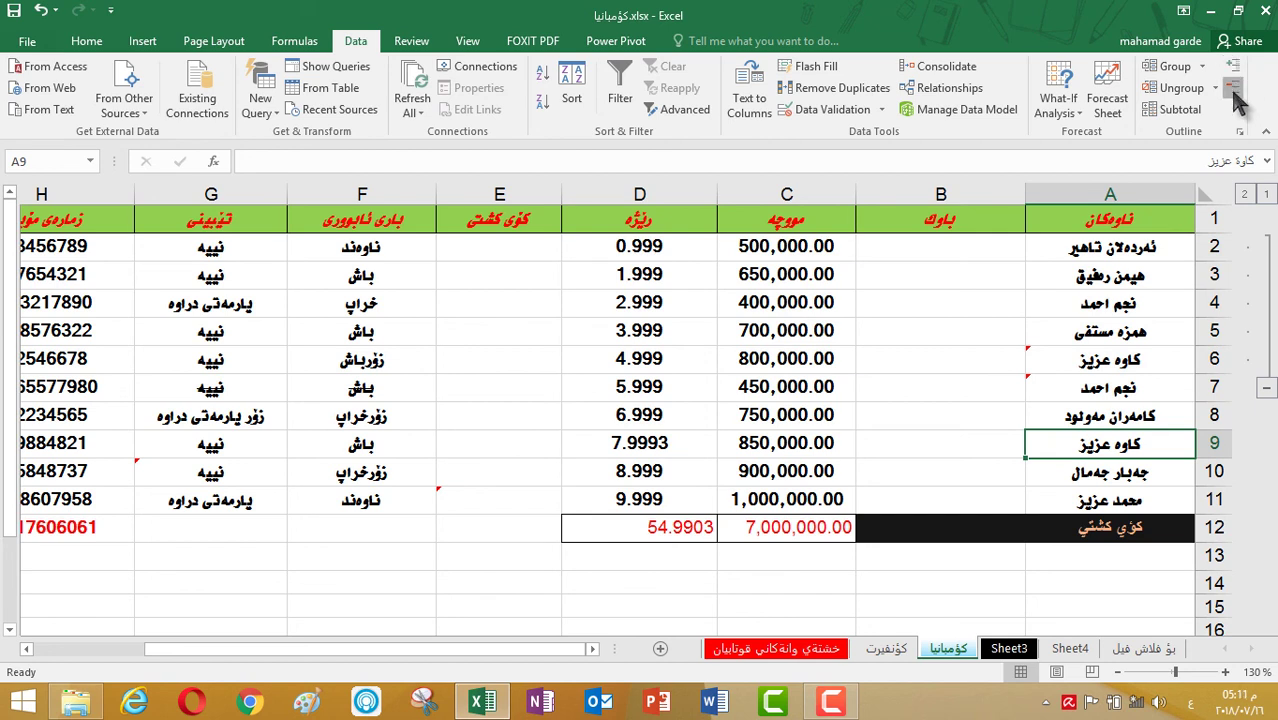
left_click(1167, 249)
left_click_drag(1167, 249, 1160, 388)
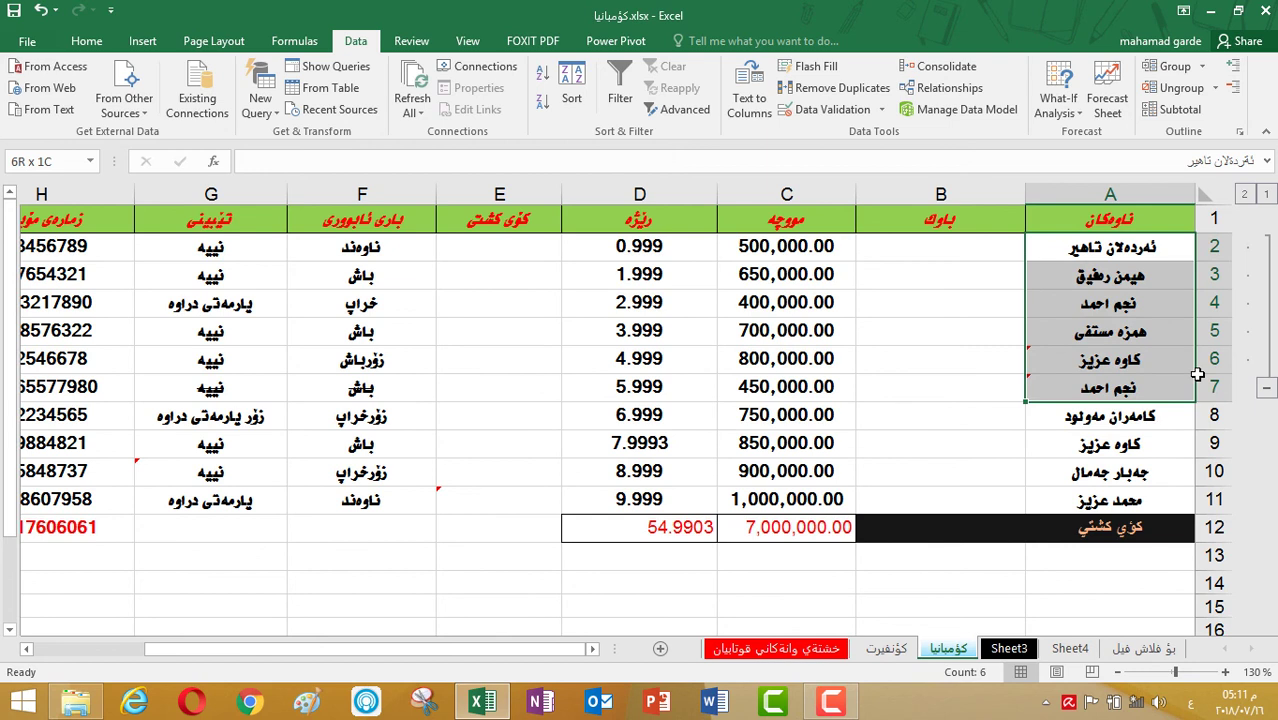
left_click(1236, 72)
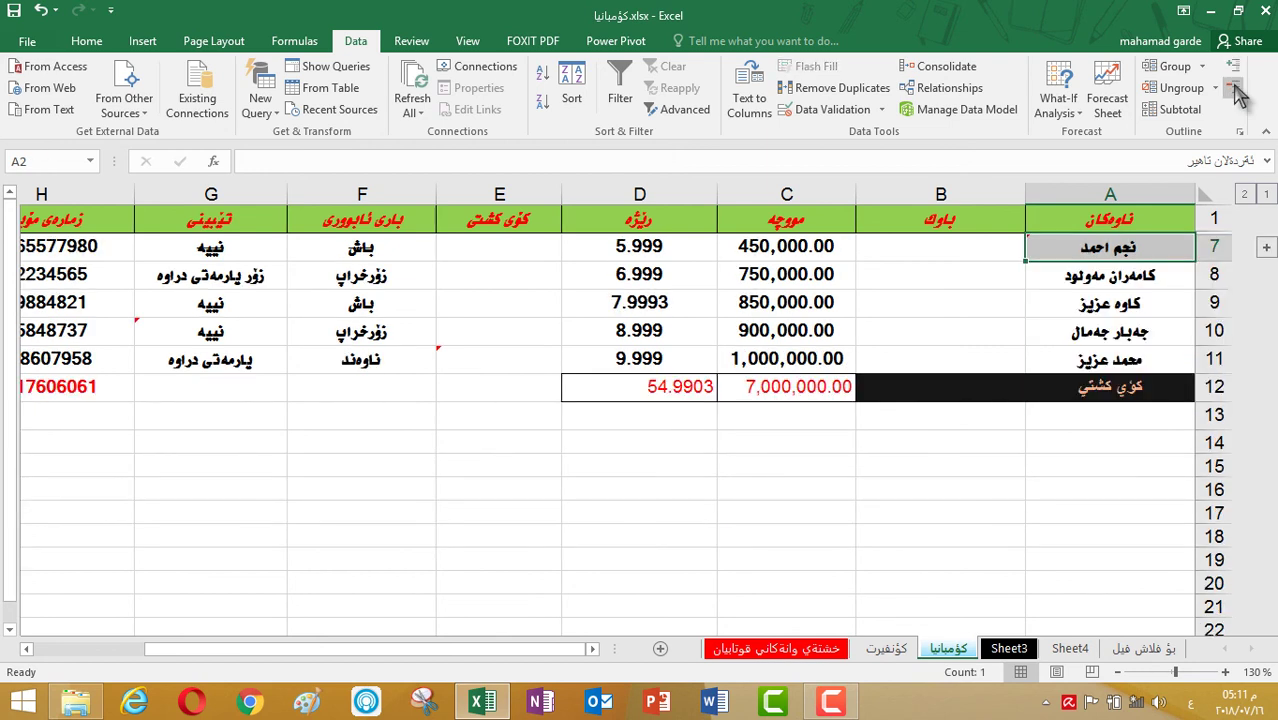
left_click(1233, 70)
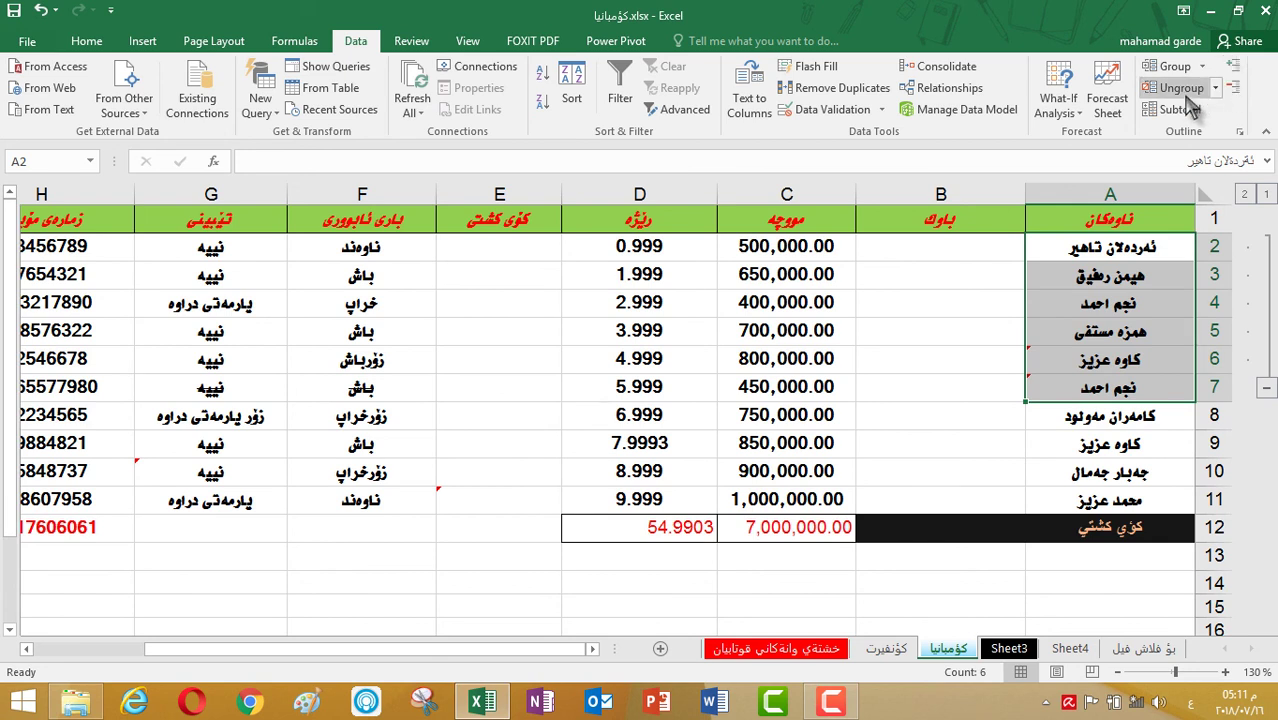
Step: Clear the outline of the grouped rows and try to create an automatic outline from the selected A2:A7
left_click(1216, 89)
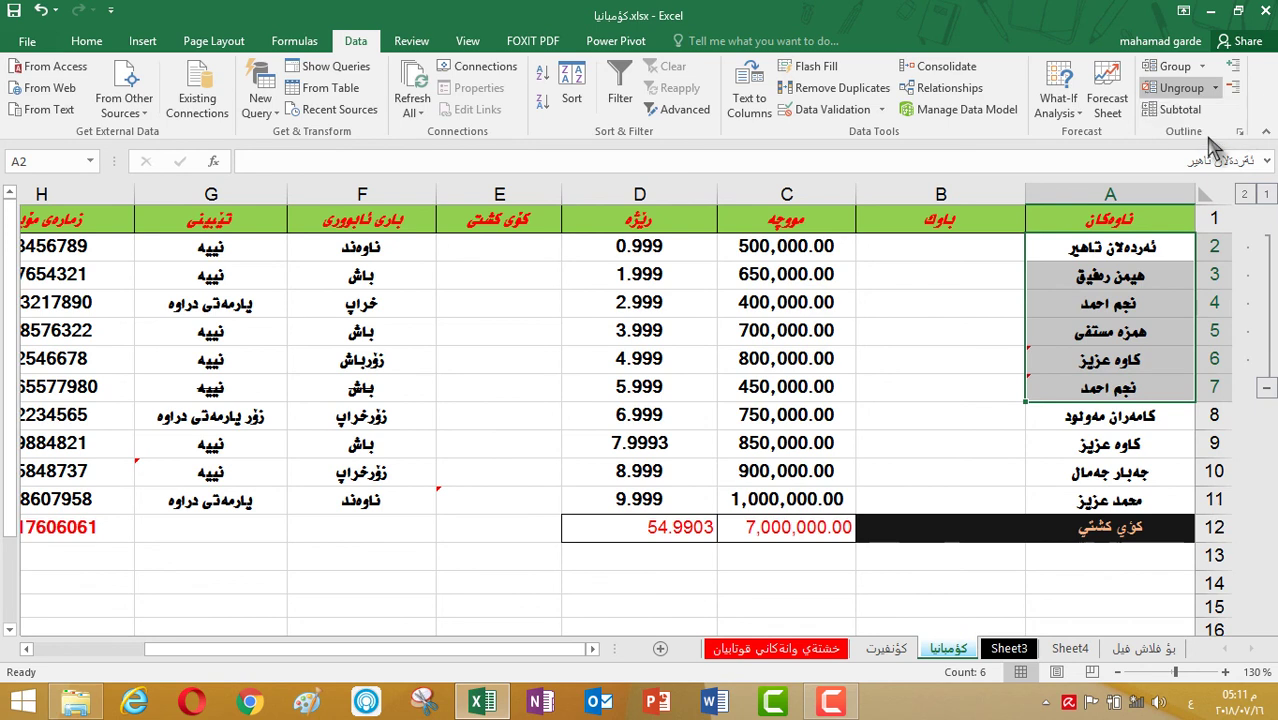
left_click(1210, 136)
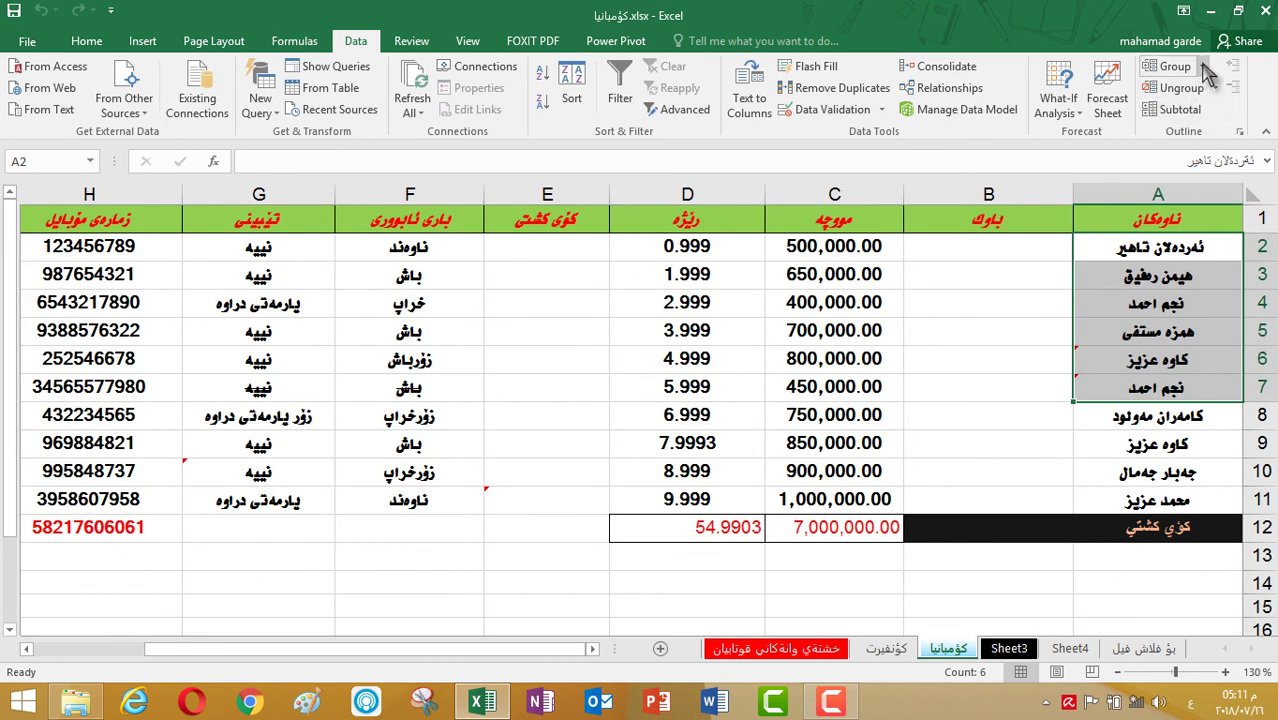
left_click(1204, 67)
left_click(1201, 113)
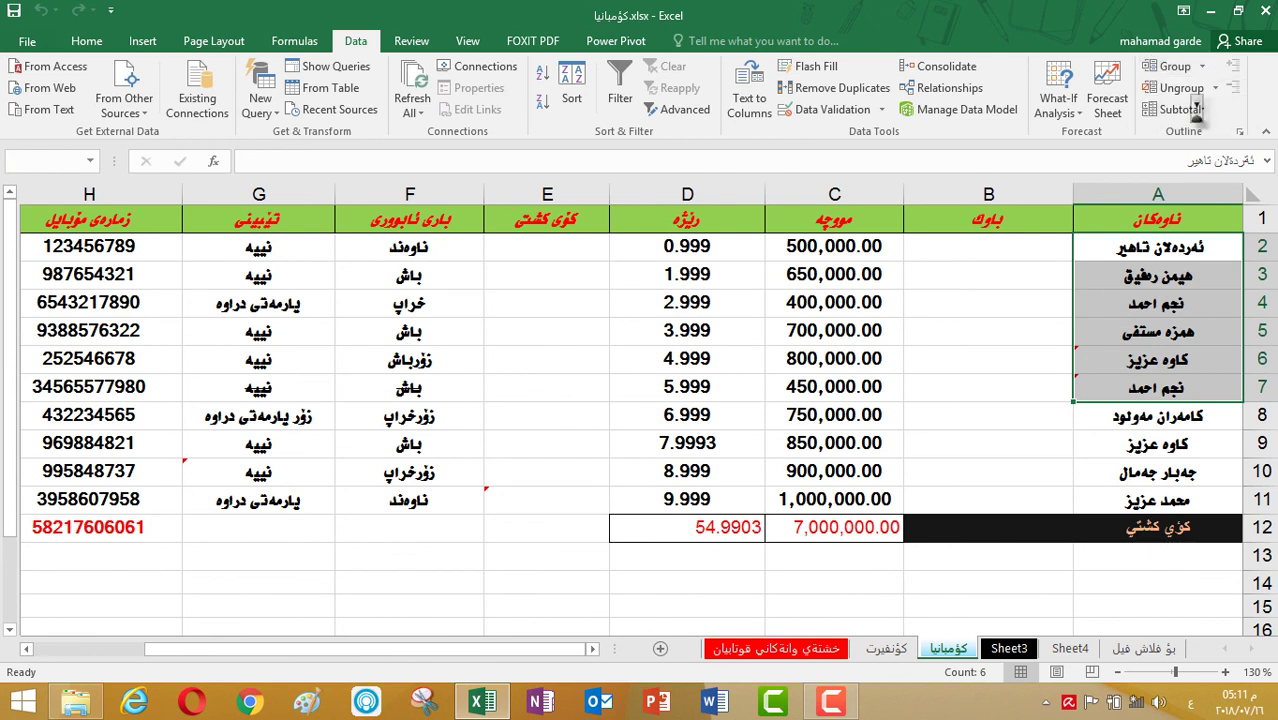
left_click(648, 402)
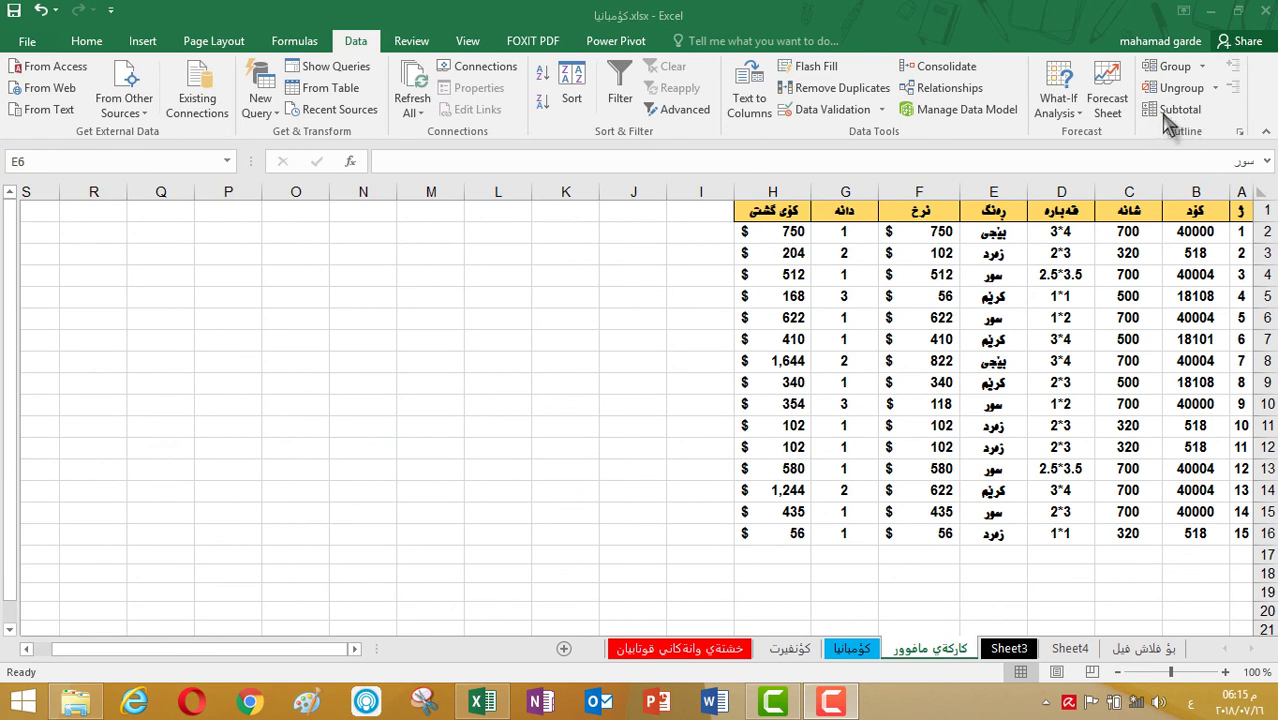
Step: Examine the column headers and repeated values in columns B, C and E of the carpet products table
left_click(1030, 339)
left_click(1158, 282)
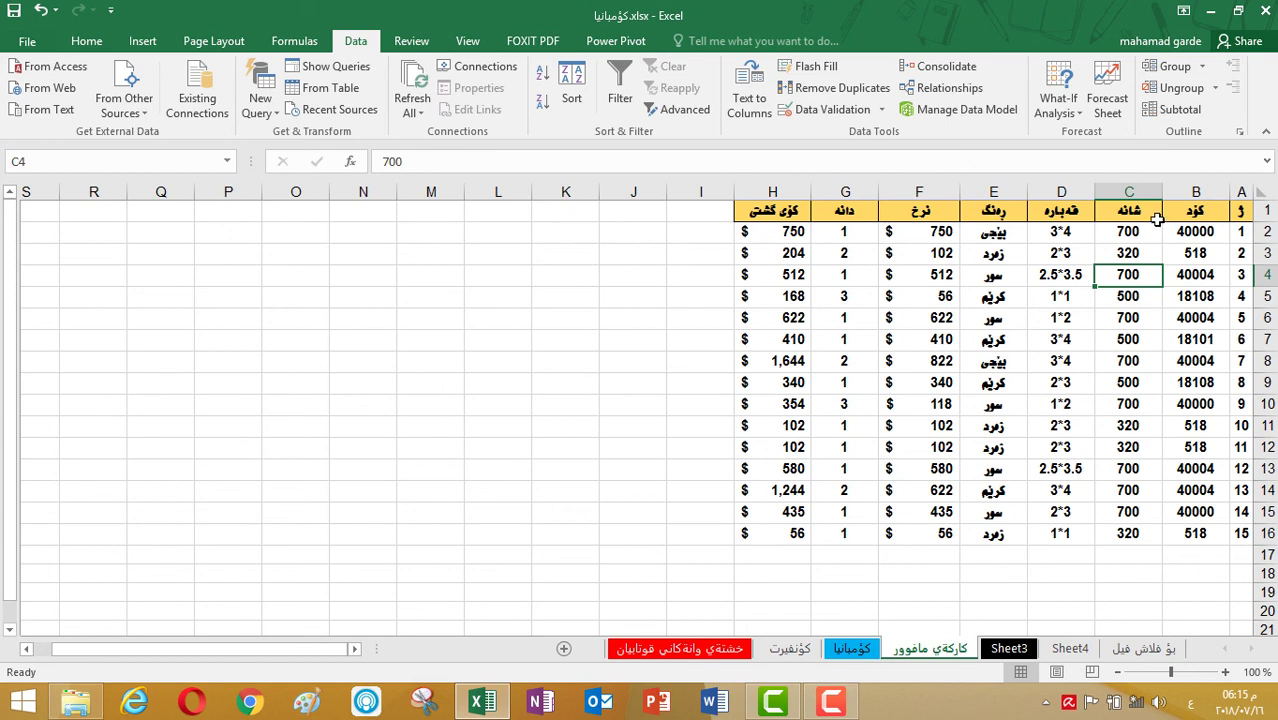
left_click(1129, 295)
left_click(1128, 380)
left_click(990, 406)
left_click(1135, 295)
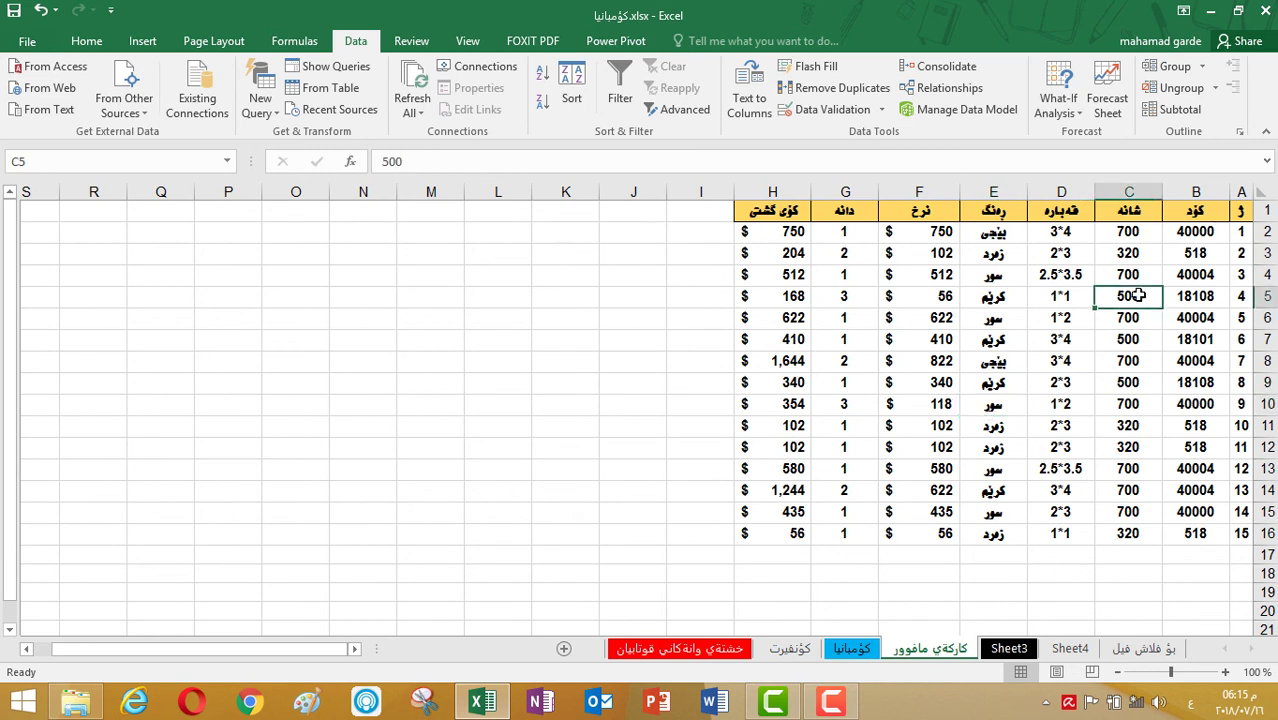
left_click(1195, 216)
left_click(1226, 266)
left_click(1142, 428)
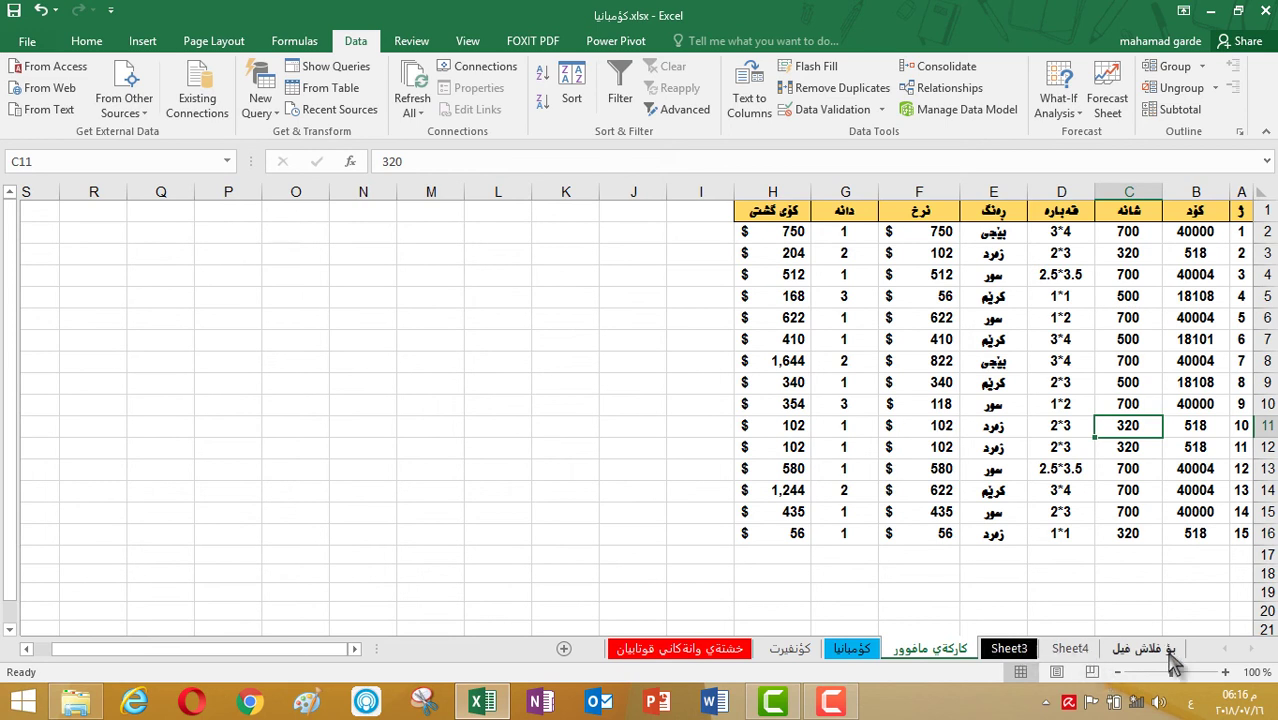
left_click(1225, 672)
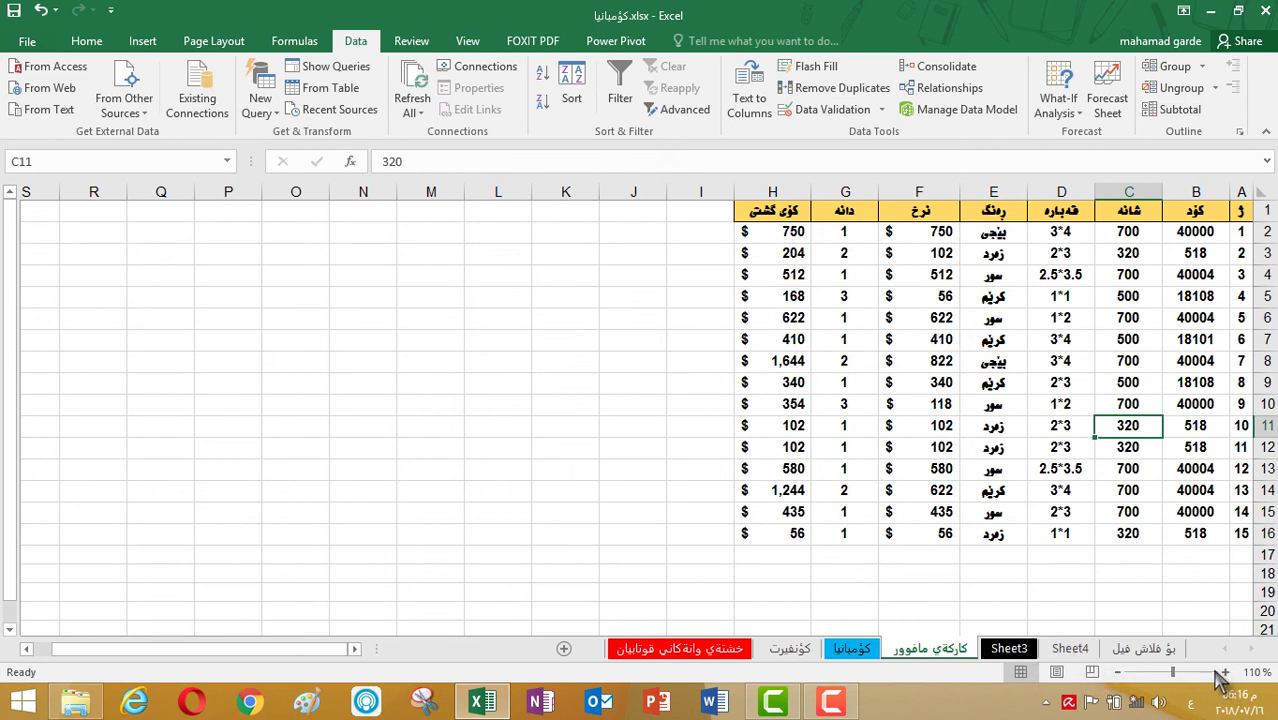
left_click(1225, 672)
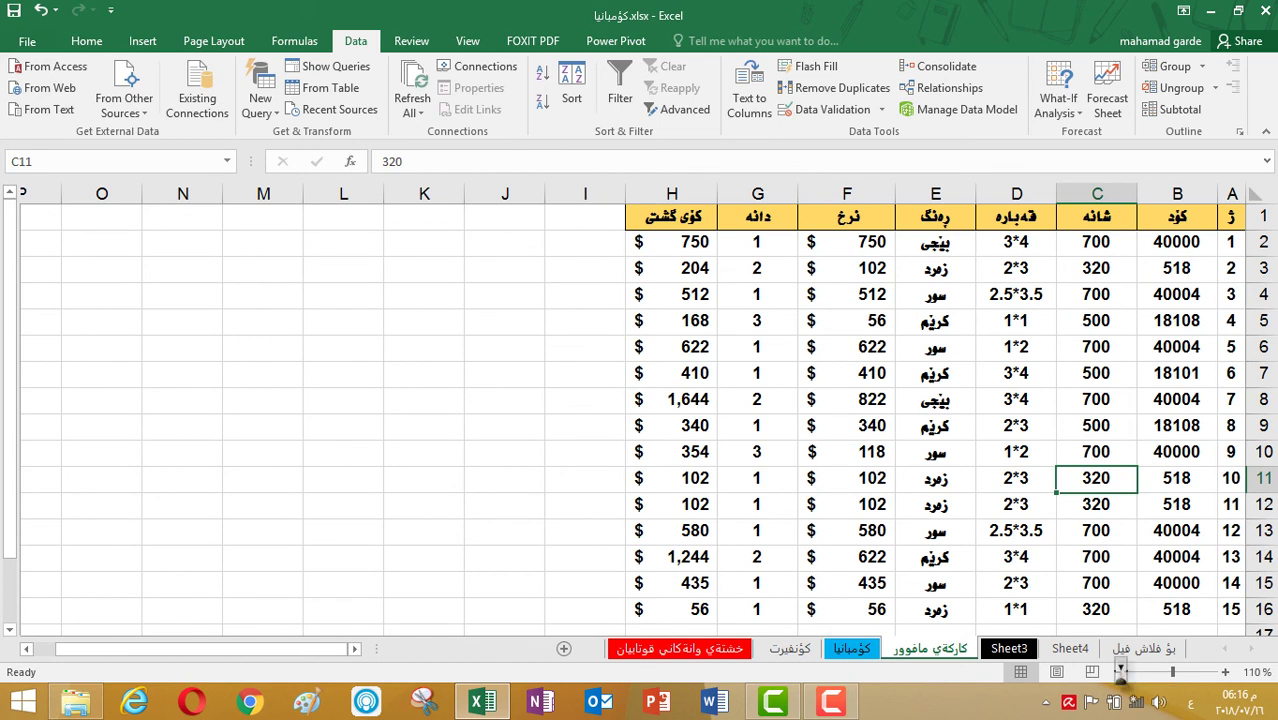
left_click(1120, 673)
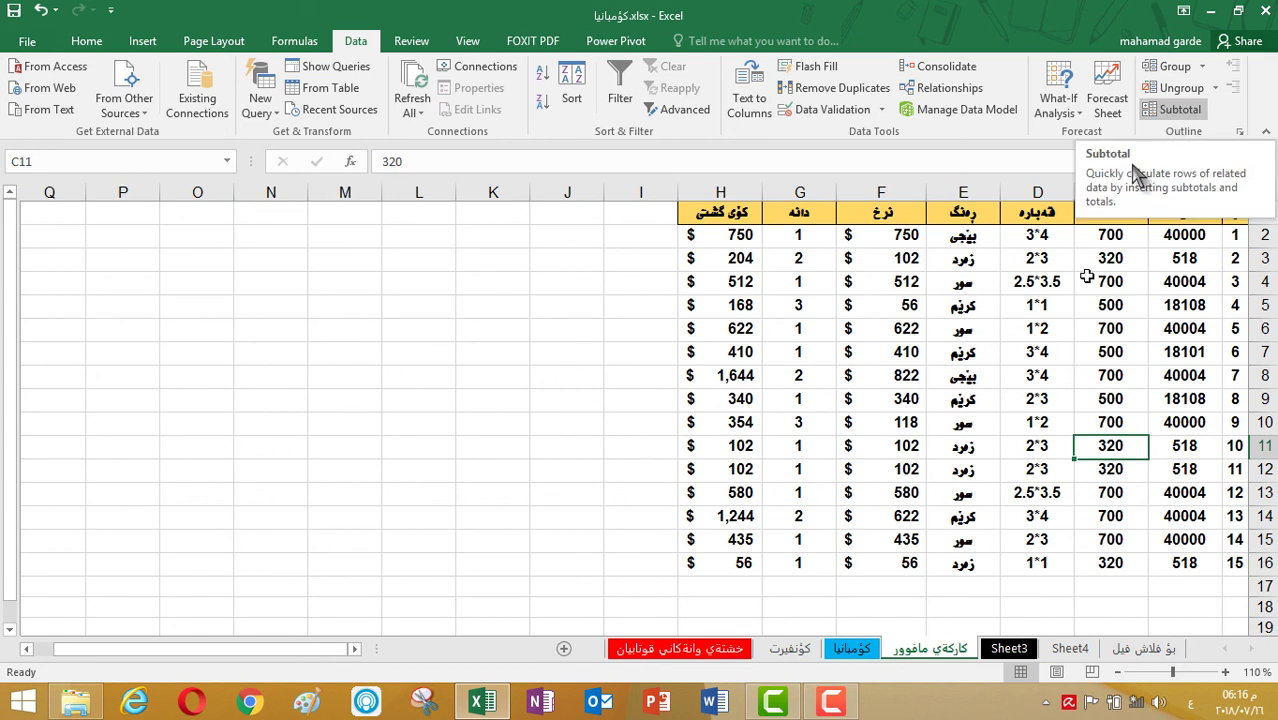
left_click(1180, 109)
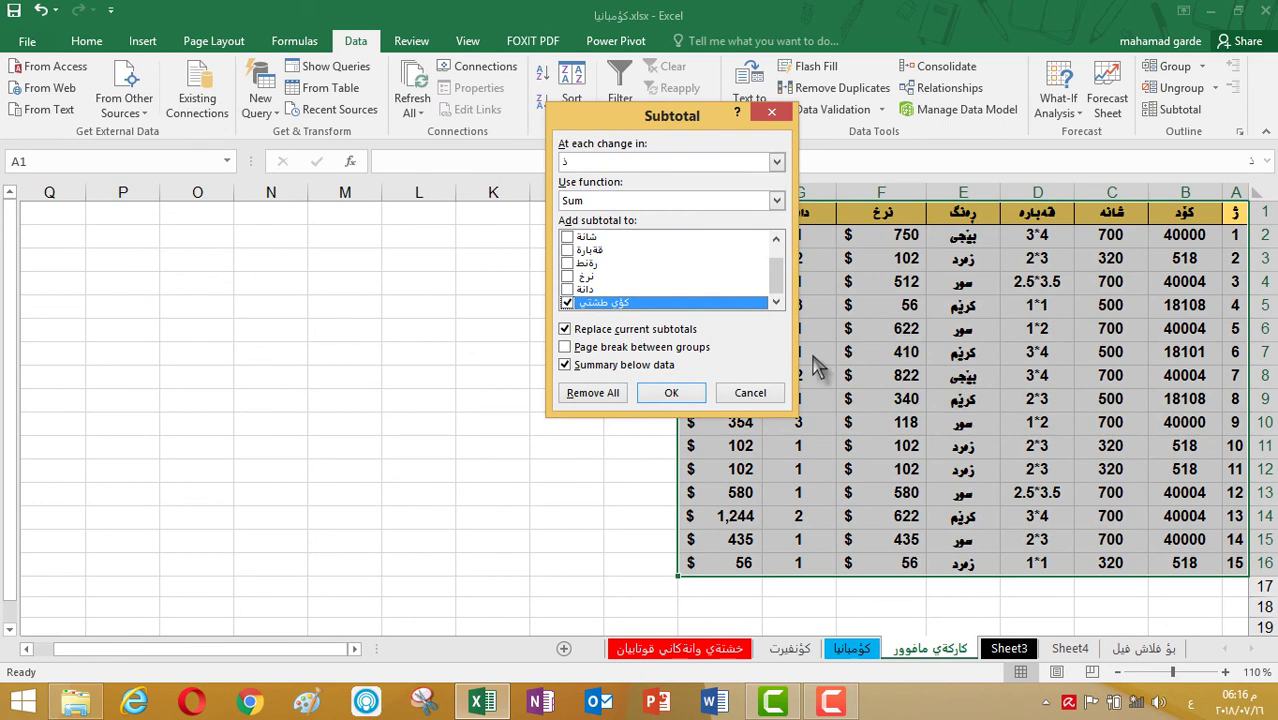
left_click(777, 164)
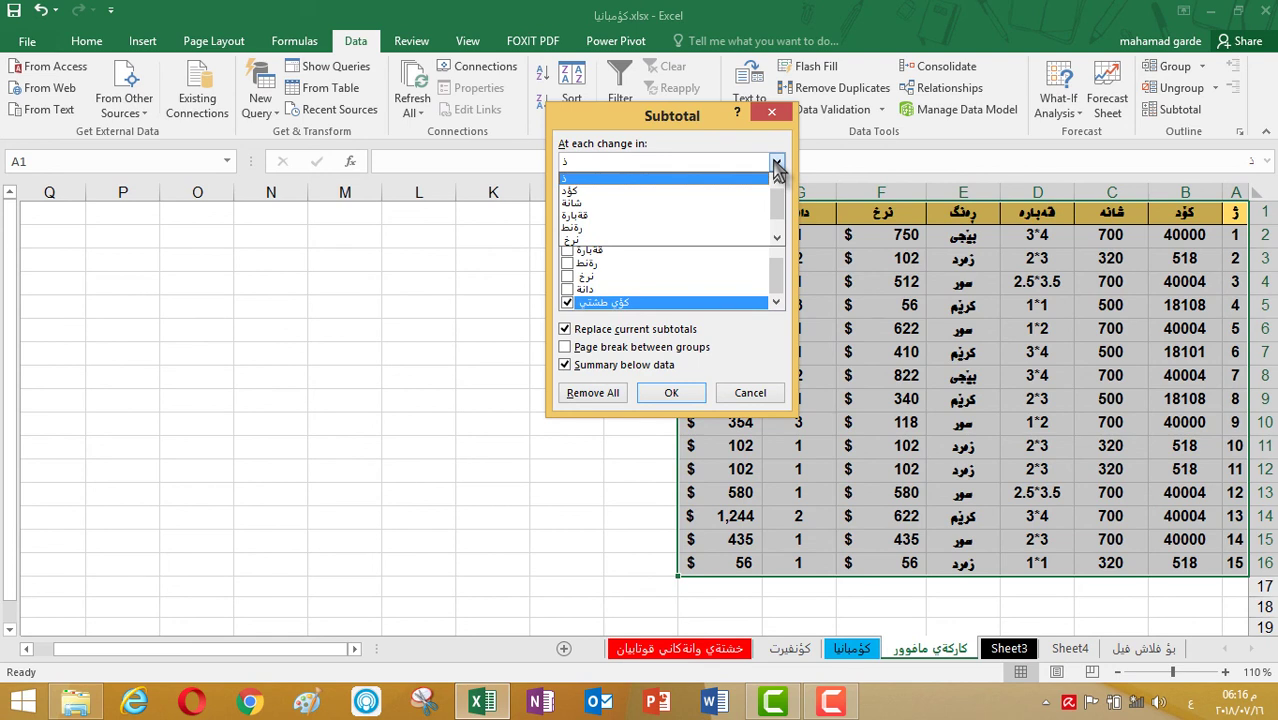
left_click(750, 392)
left_click(750, 392)
left_click(1100, 258)
key("Left")
key("Left")
key("Down")
key("Down")
left_click(1186, 262)
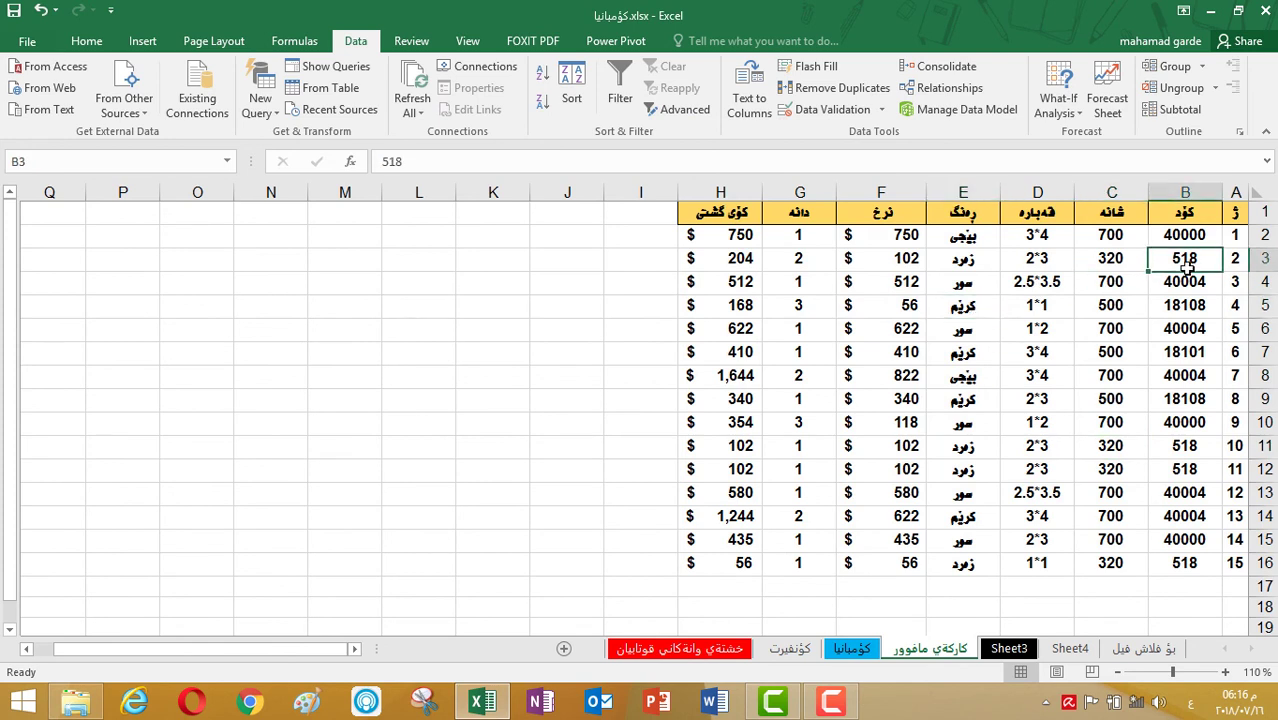
Step: Sort the carpet products table by the size column (قةبارة) on values from A to Z
left_click(922, 328)
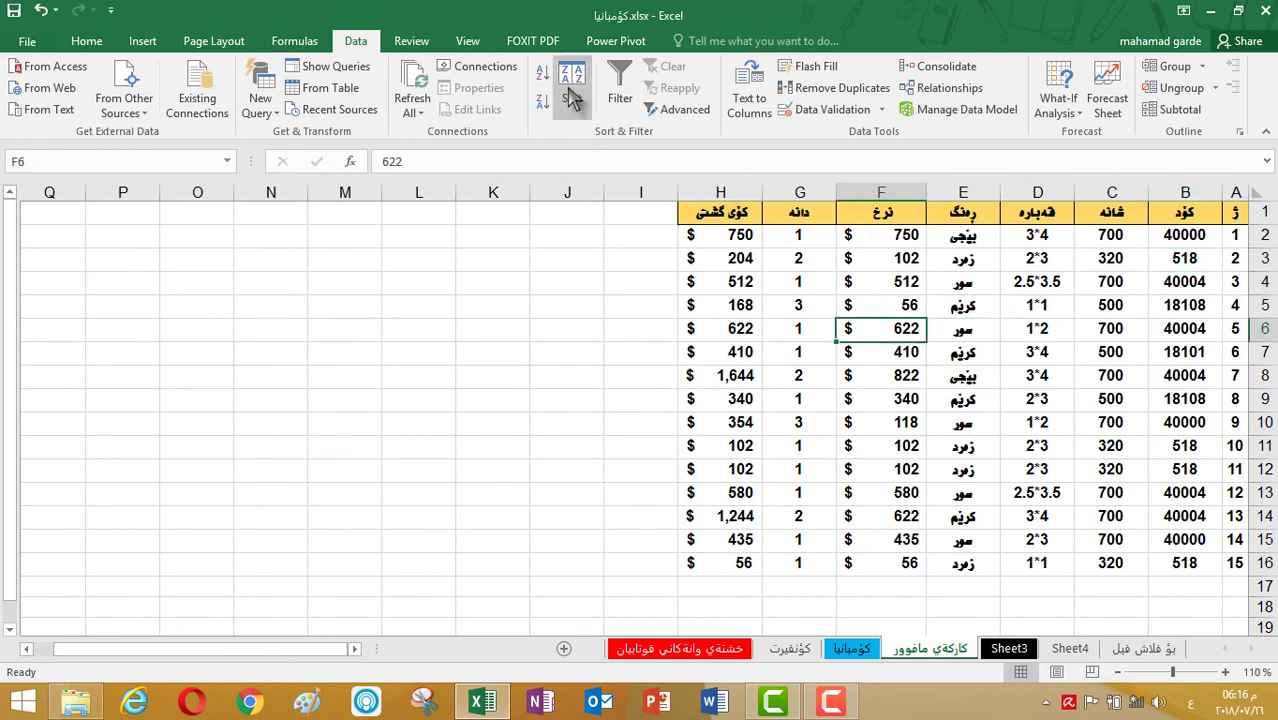
left_click(571, 95)
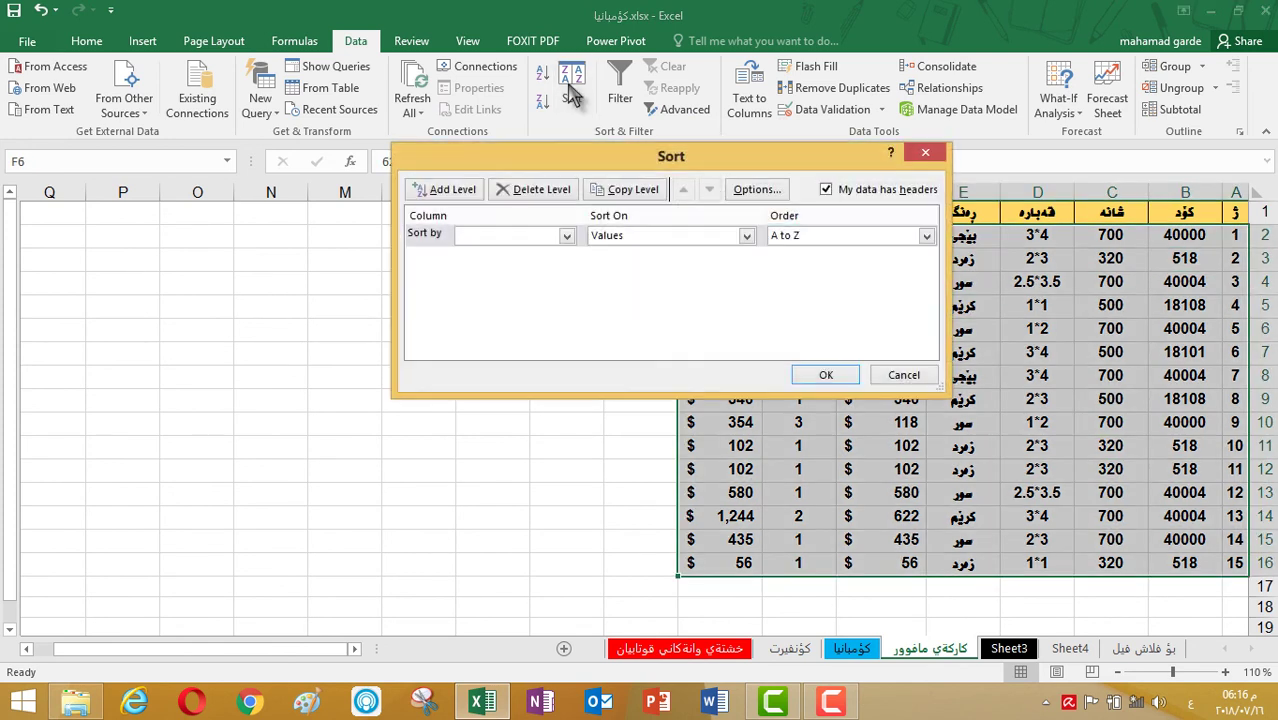
left_click(565, 236)
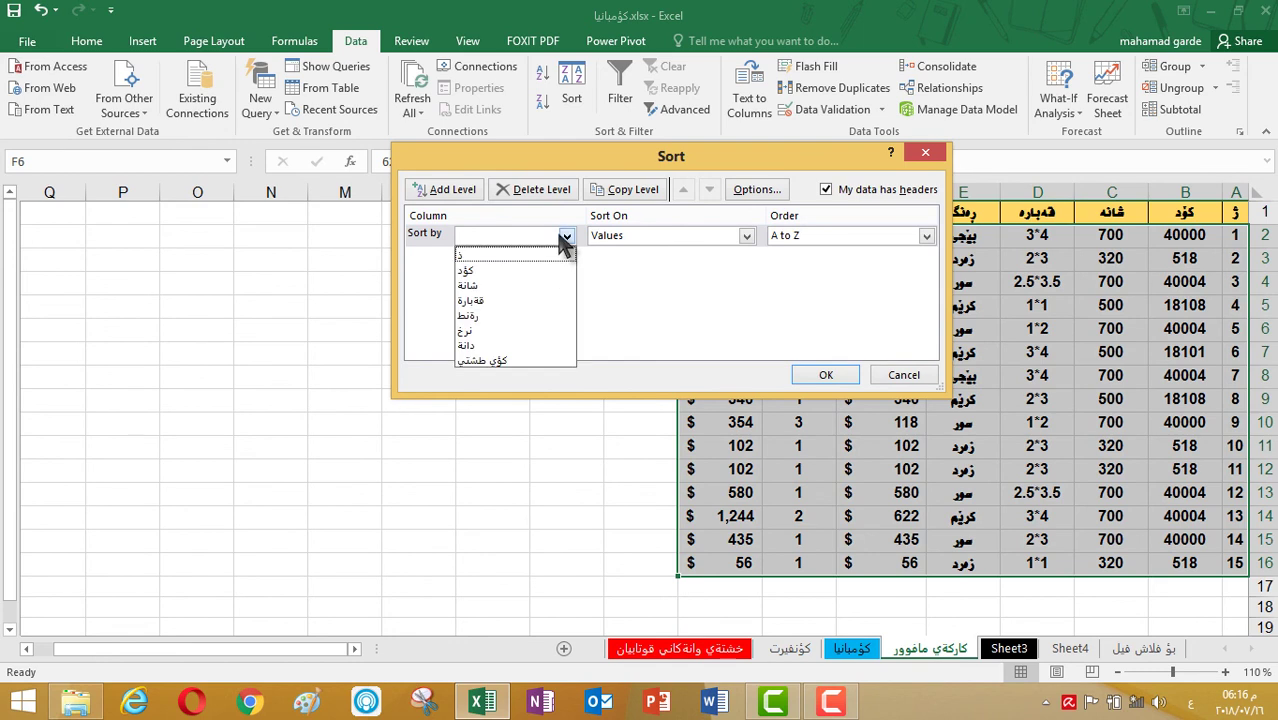
left_click(485, 300)
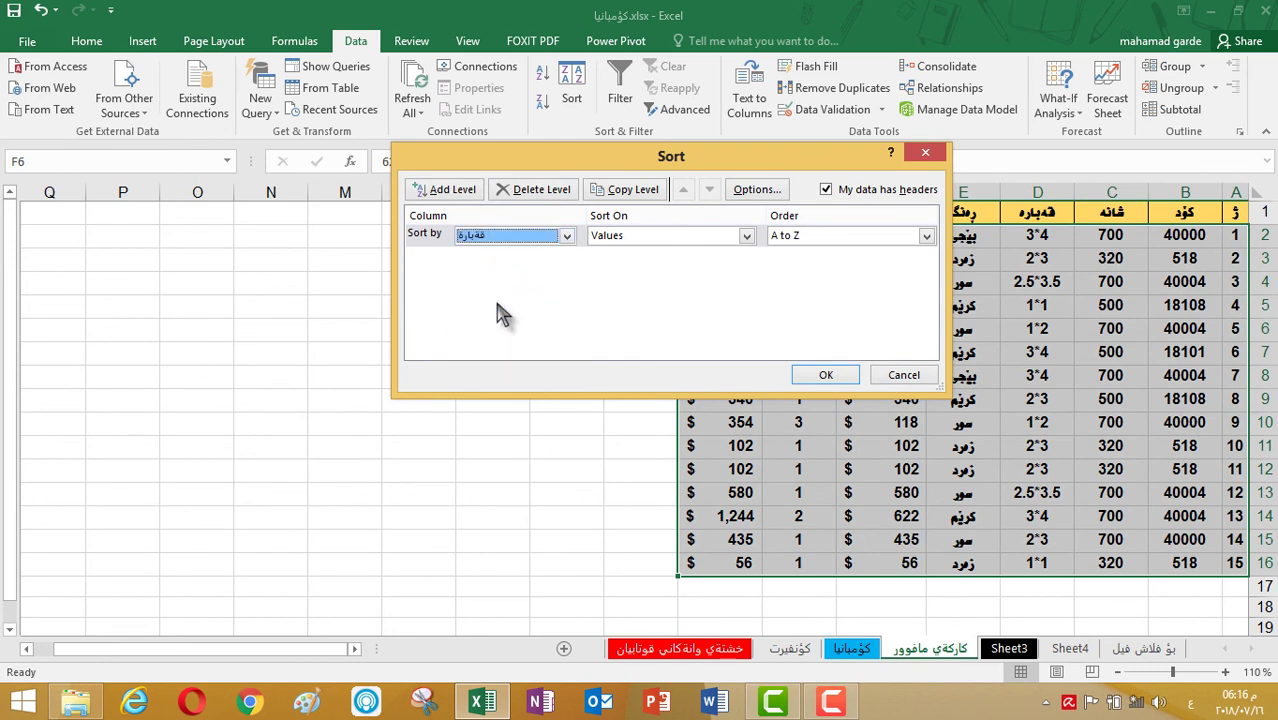
left_click(820, 376)
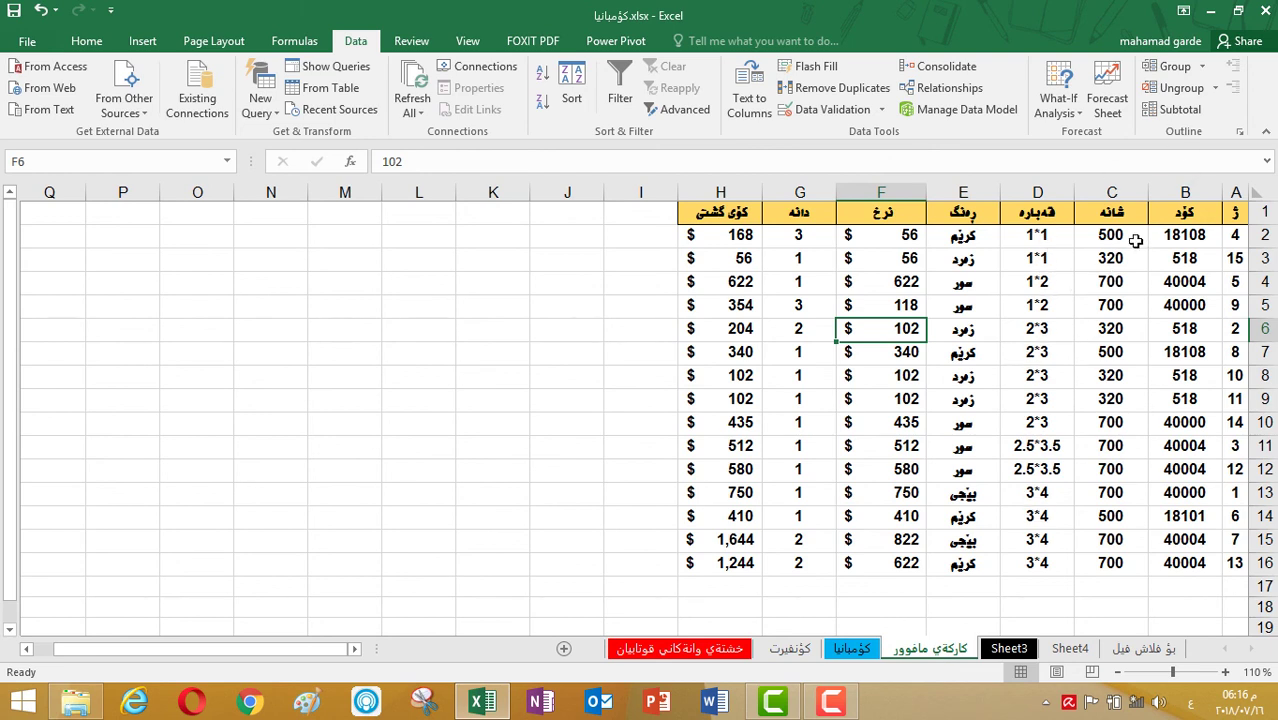
Step: Add subtotals to the carpet products table at each change in قةبارة, applying the Sum function to the كؤي طشتي column
left_click(1180, 110)
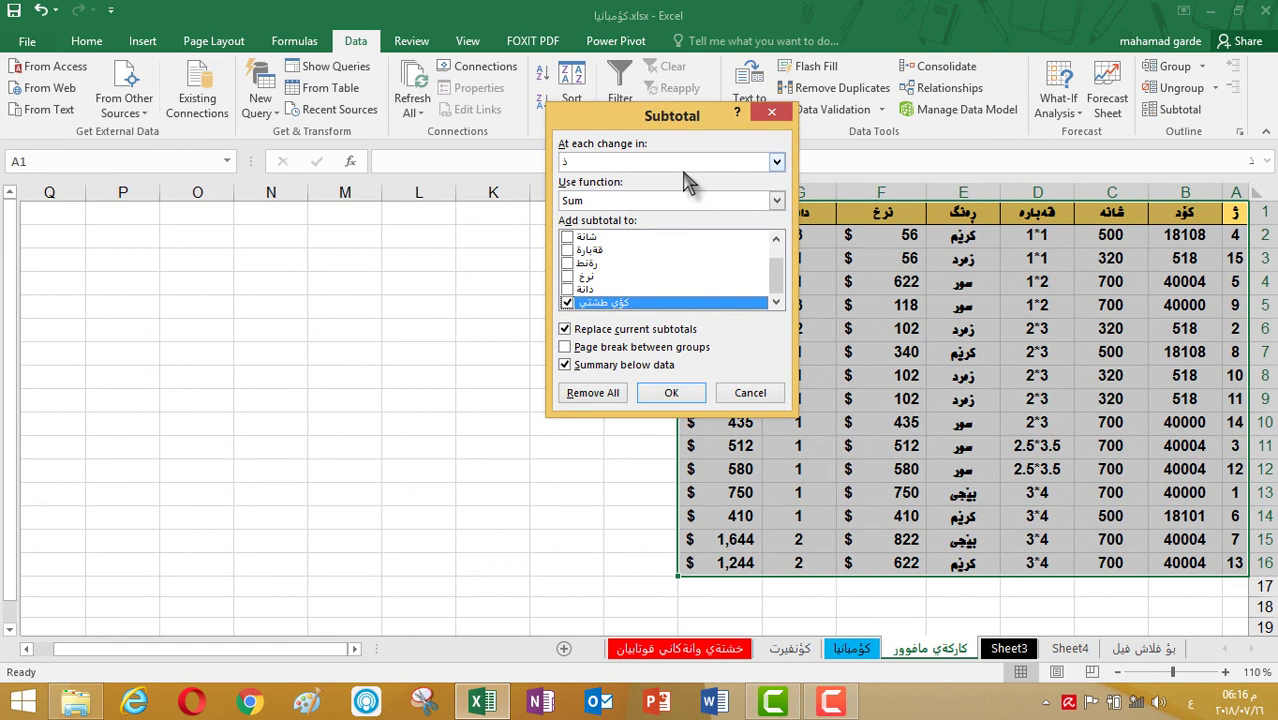
left_click(683, 163)
left_click(685, 177)
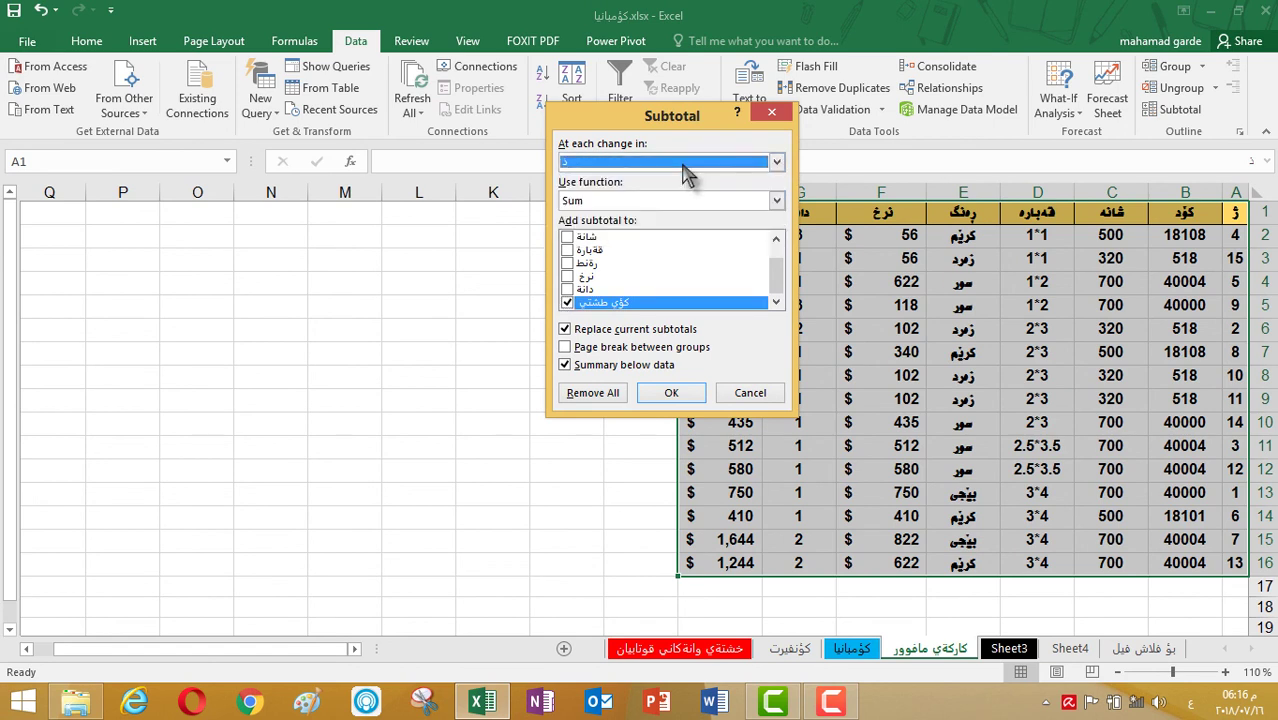
left_click(685, 165)
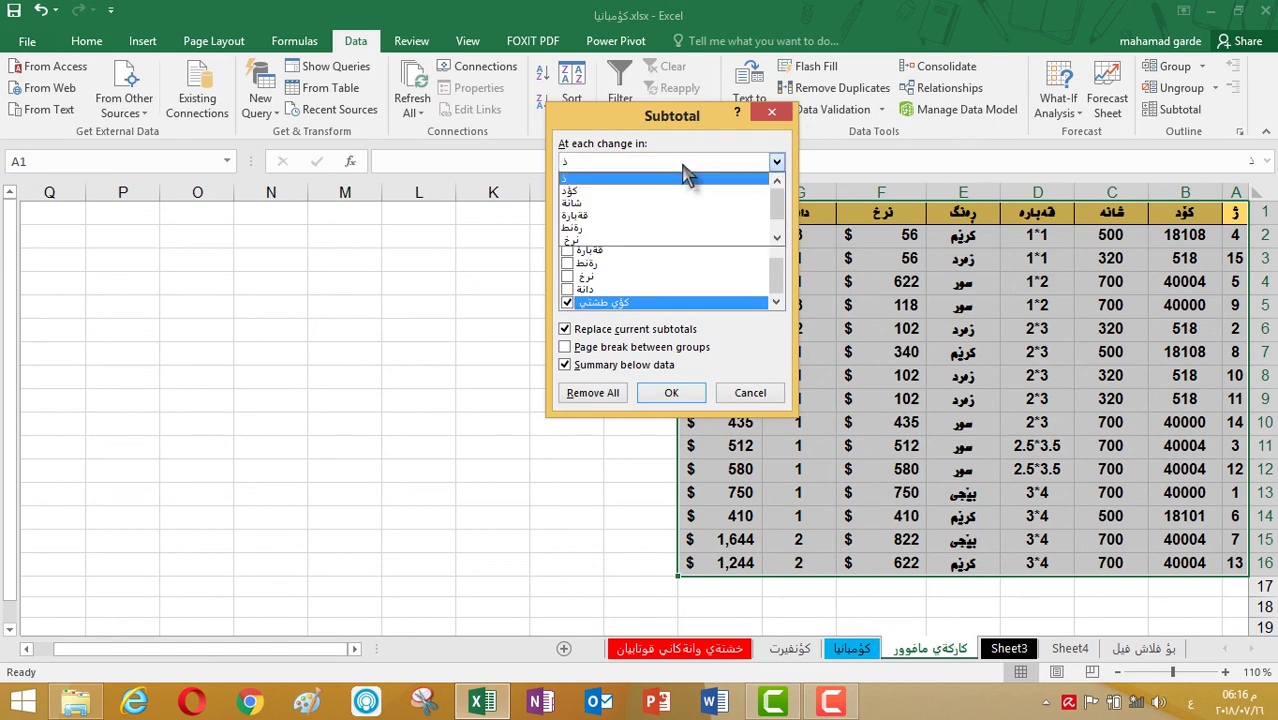
left_click(650, 216)
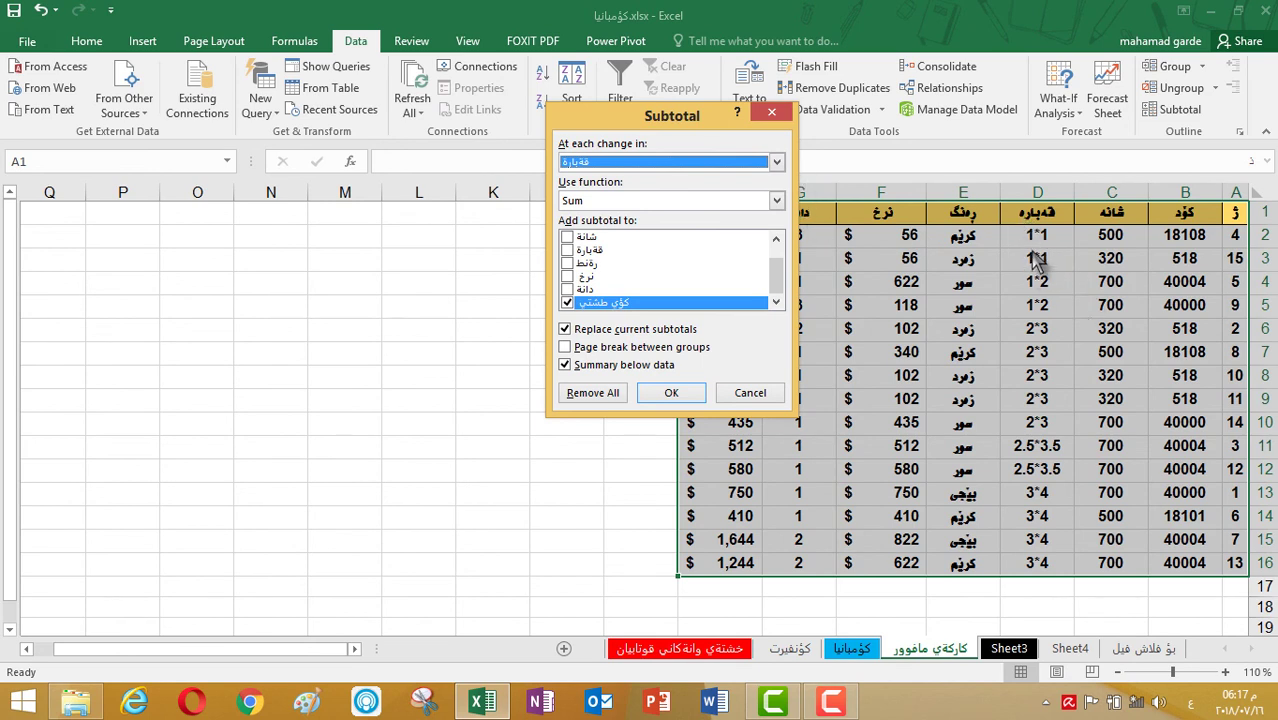
left_click(640, 202)
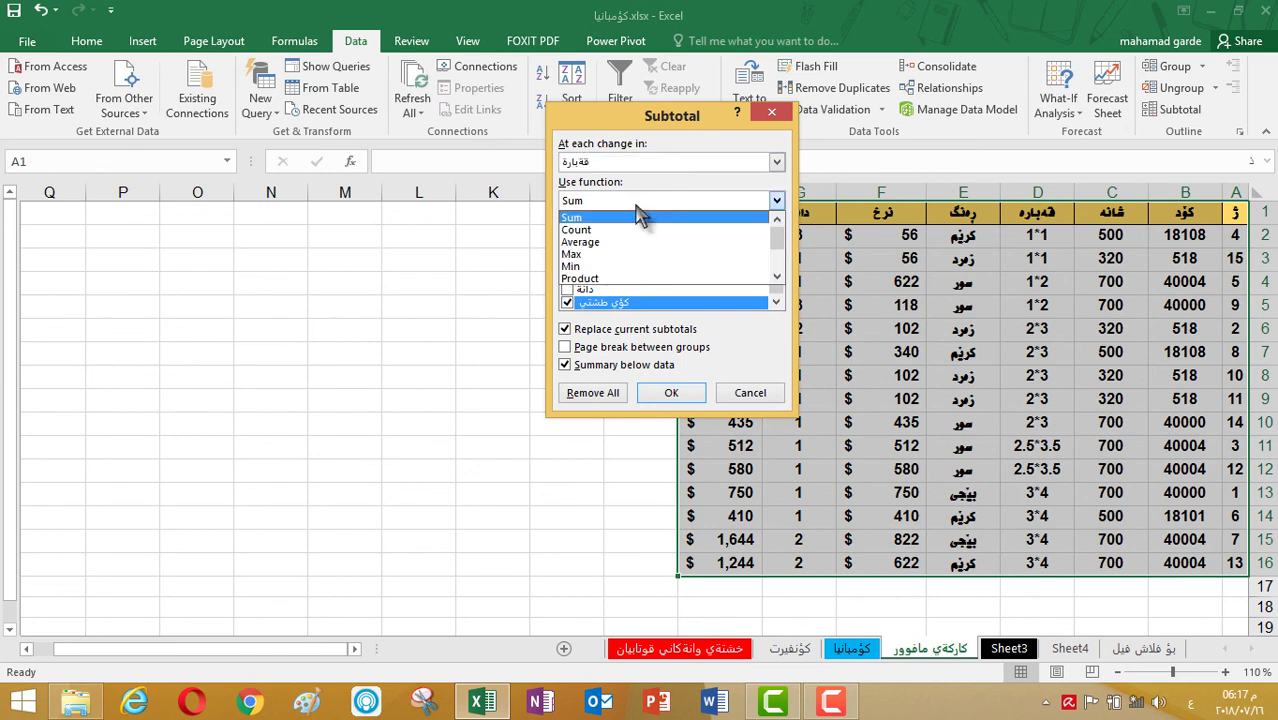
left_click(652, 220)
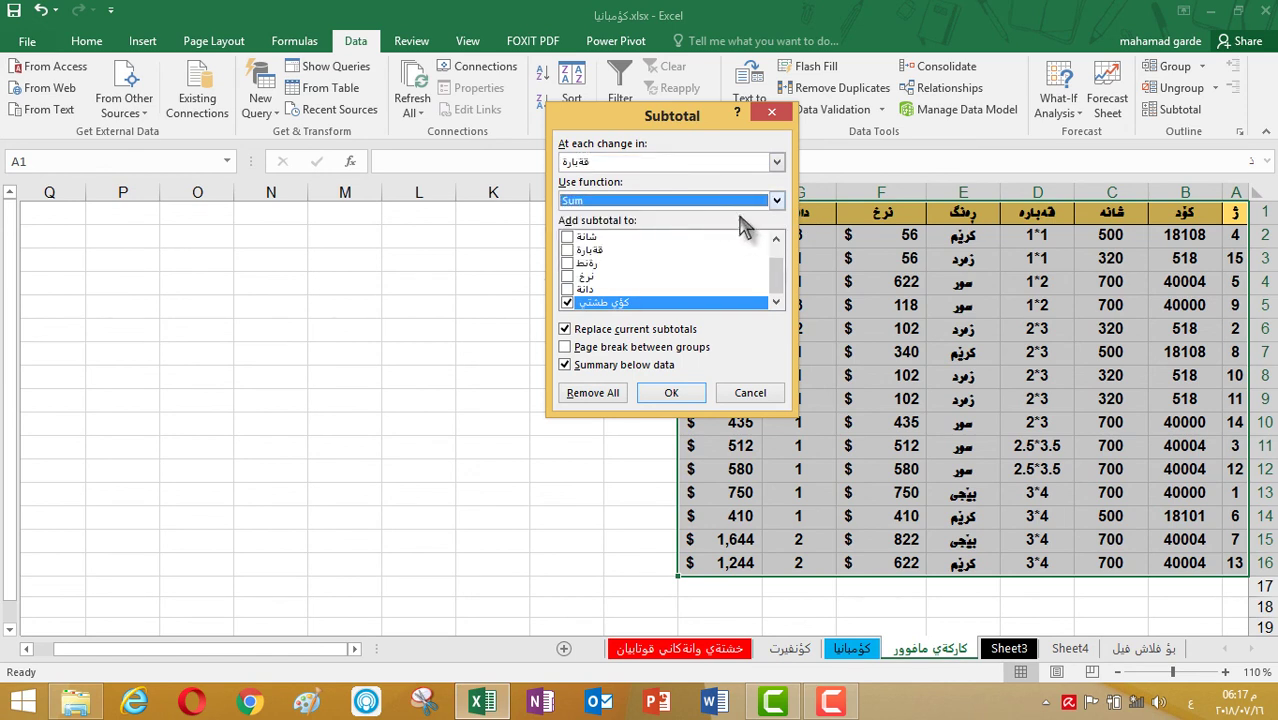
mouse_move(780, 285)
left_mouse_down()
mouse_move(783, 258)
mouse_move(779, 271)
left_mouse_up()
left_click(568, 301)
left_click(671, 392)
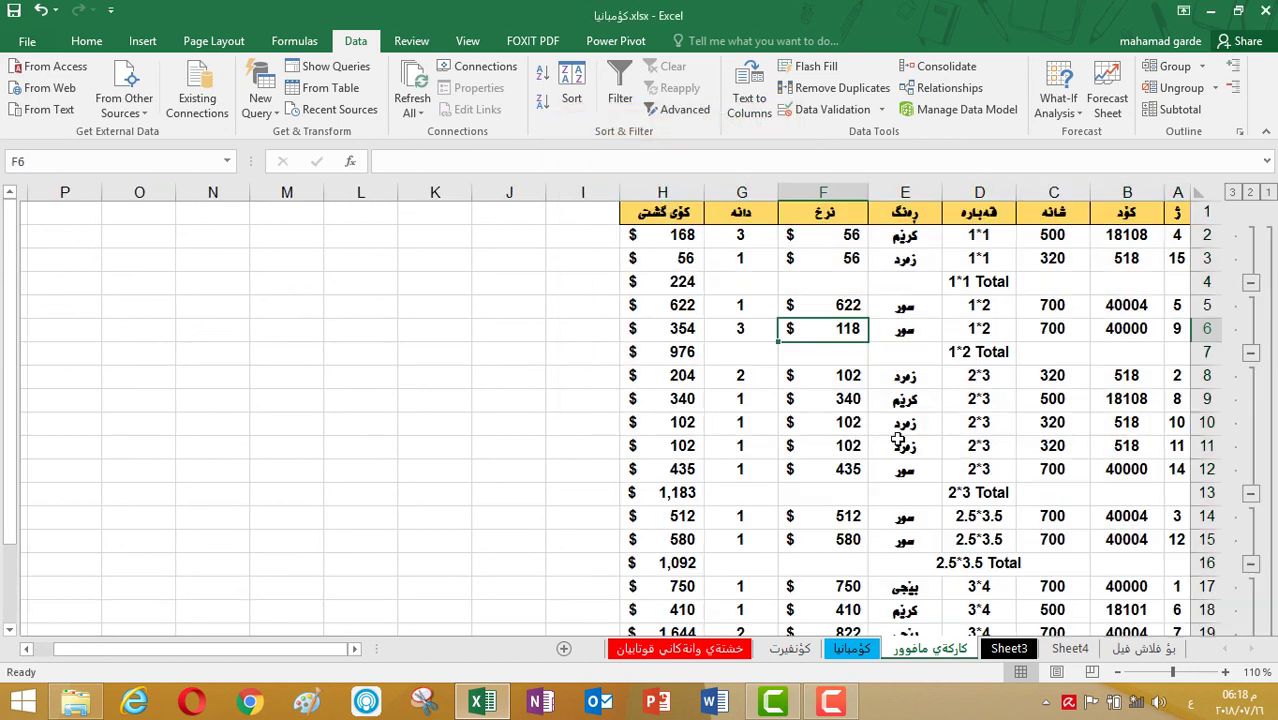
Step: Colour the 1*1 Total and 1*2 Total labels in column D and their amounts in column H red
left_click(1003, 285)
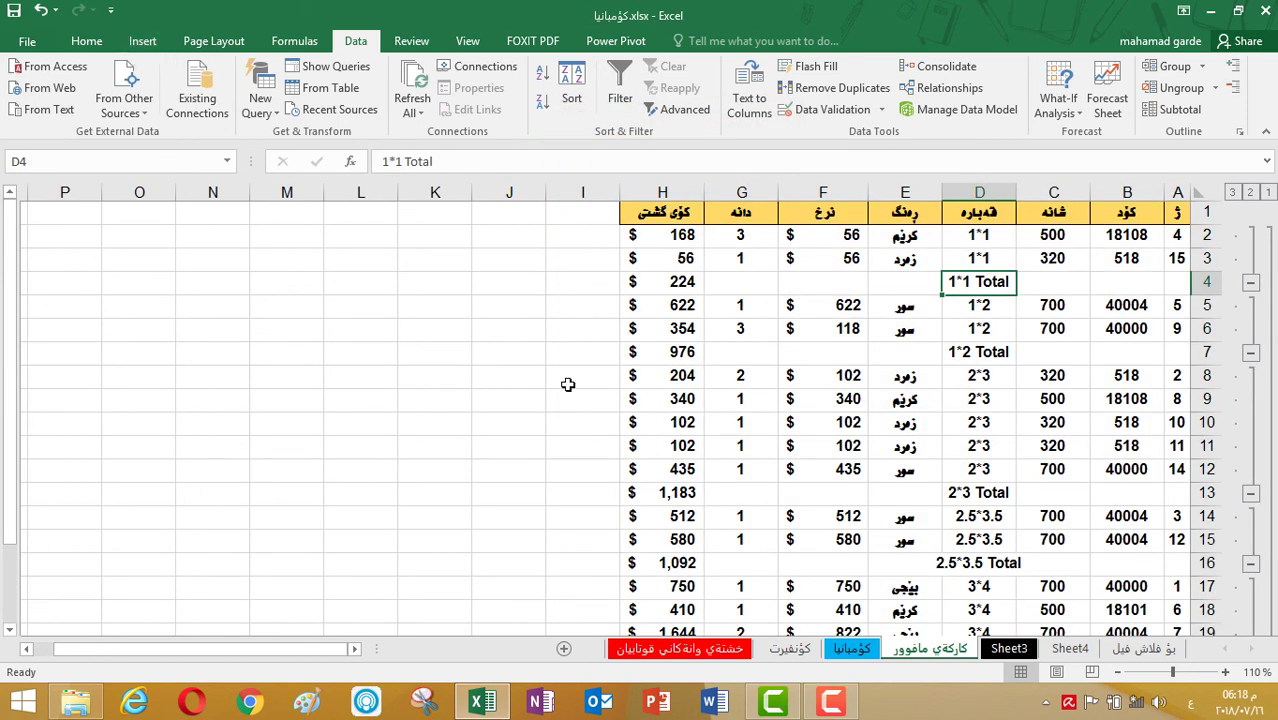
left_click(86, 41)
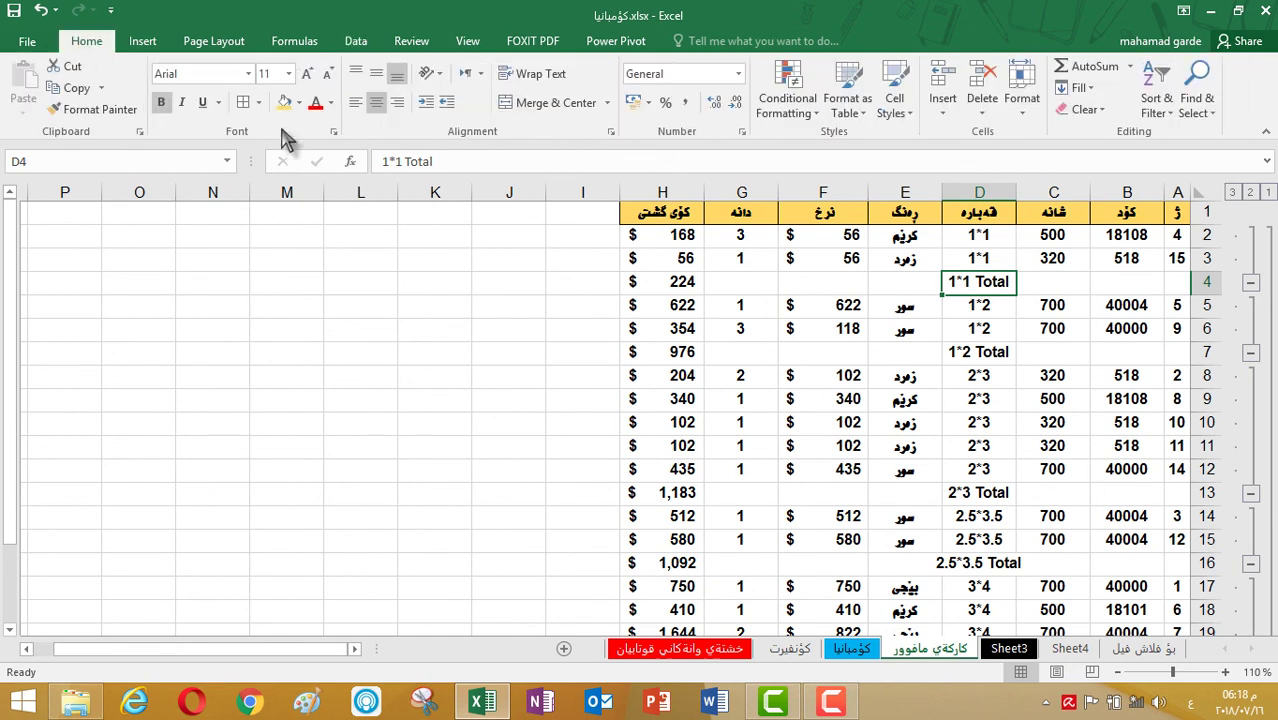
left_click(318, 102)
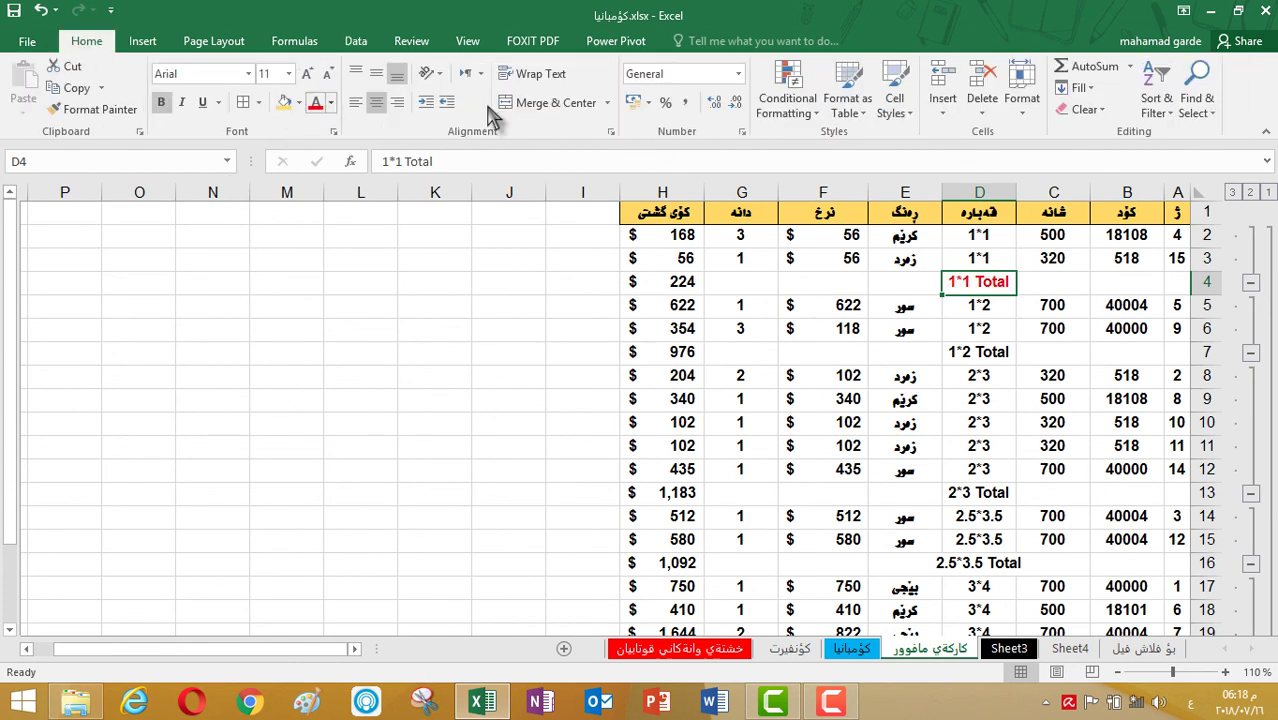
left_click(672, 282)
left_click(315, 103)
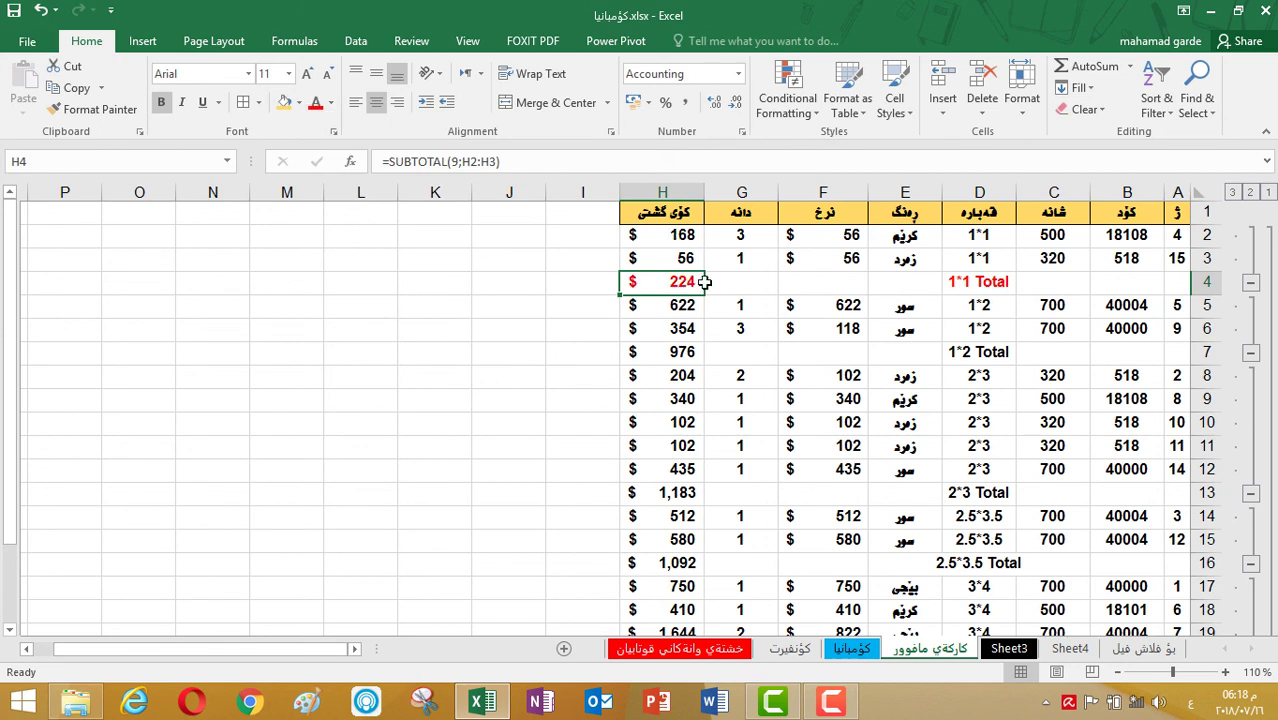
left_click(990, 356)
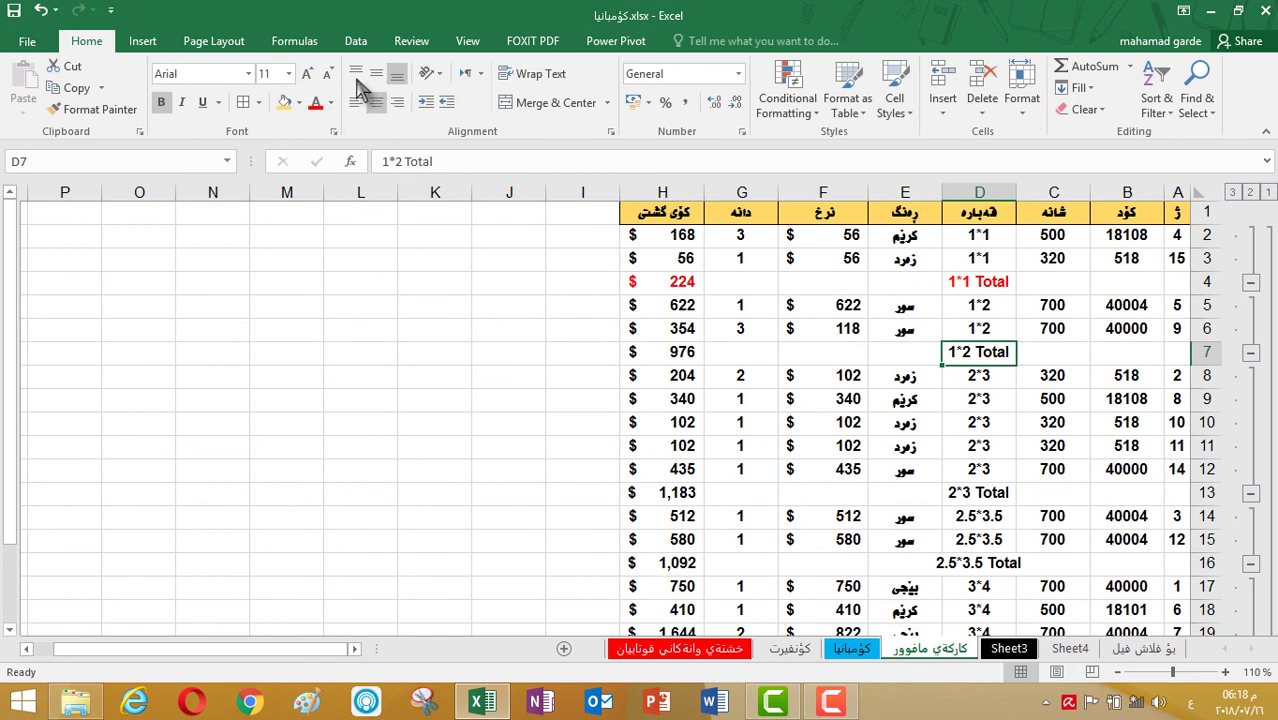
left_click(315, 102)
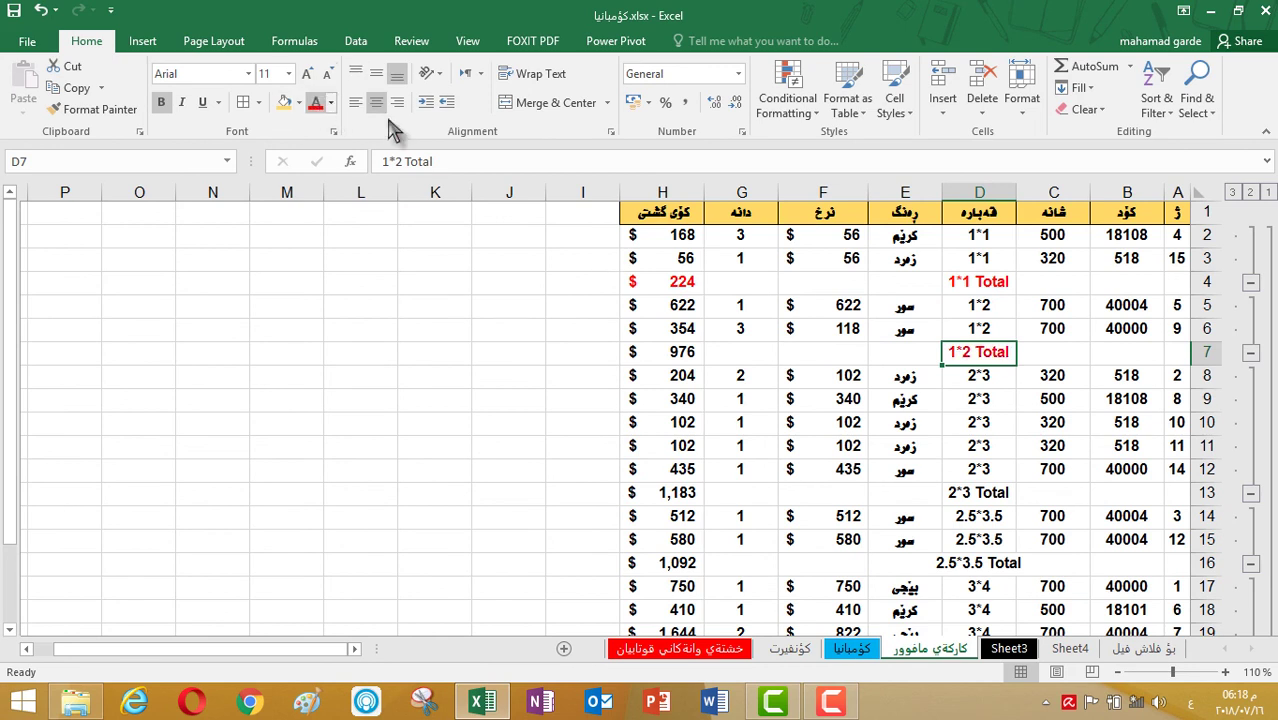
left_click(658, 358)
left_click(315, 102)
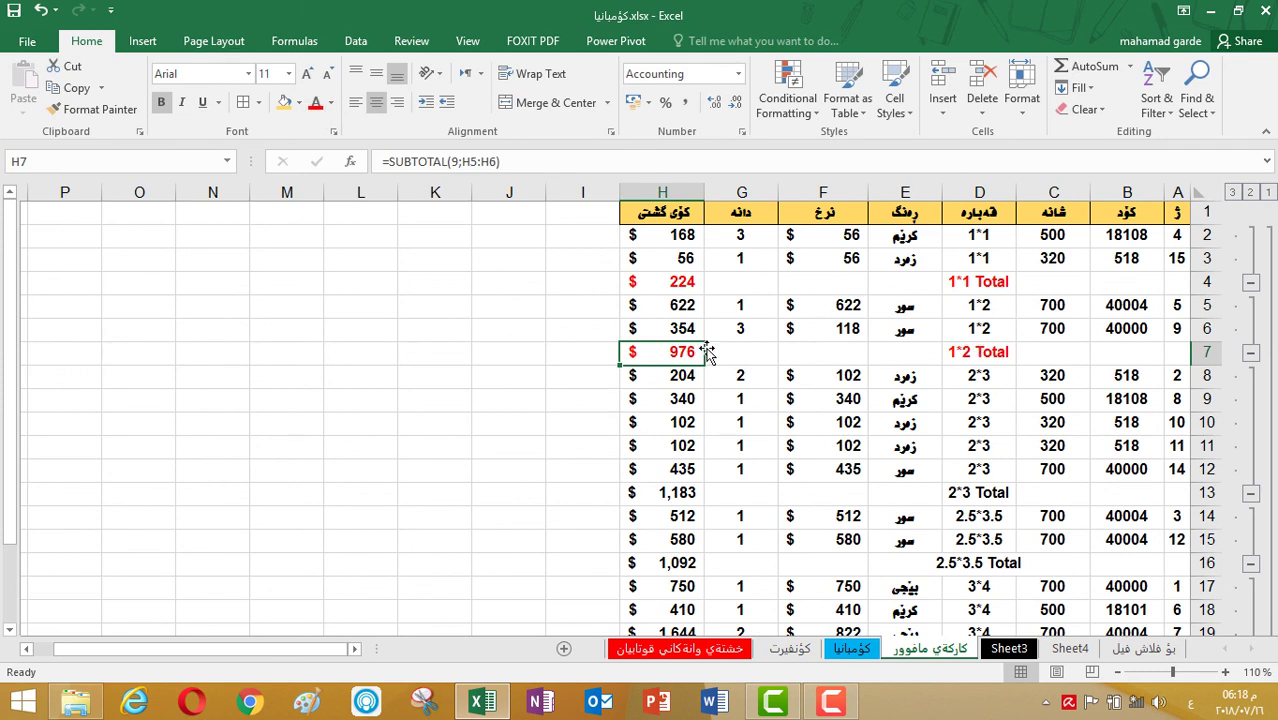
Step: Colour the 2*3 Total and 2.5*3.5 Total labels and their column H amounts red
left_click(978, 492)
left_click(314, 103)
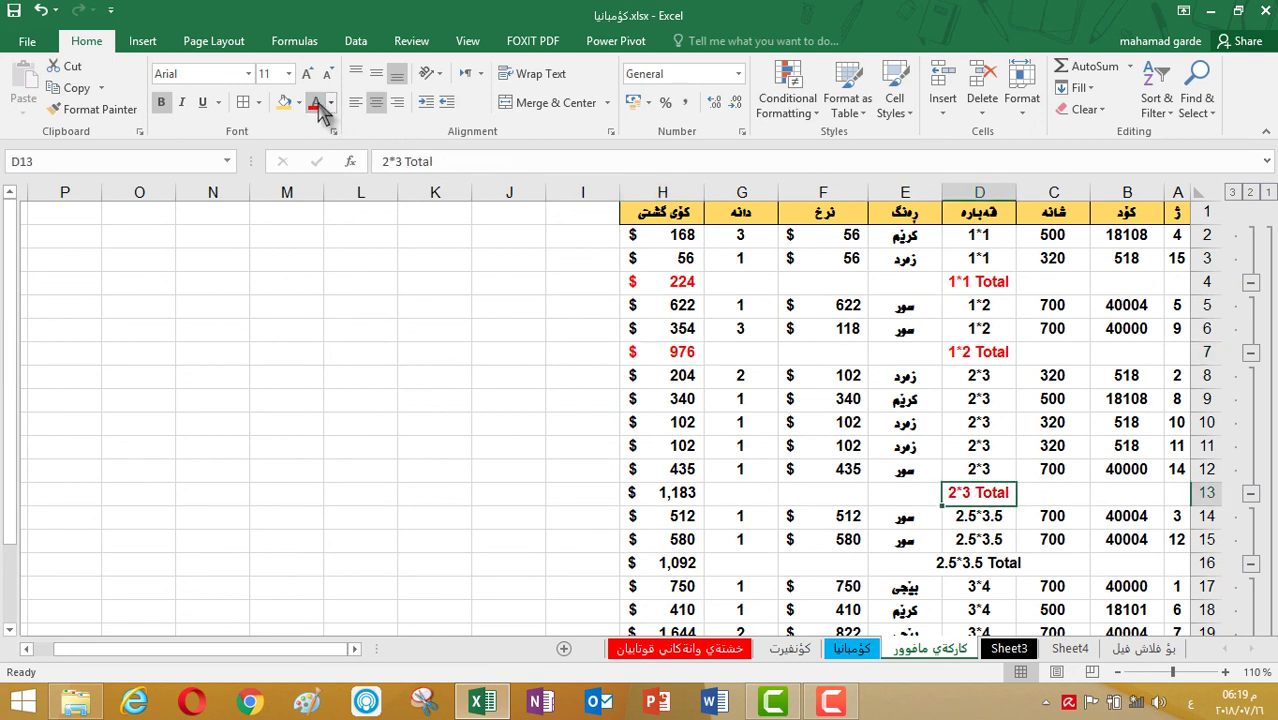
left_click(680, 492)
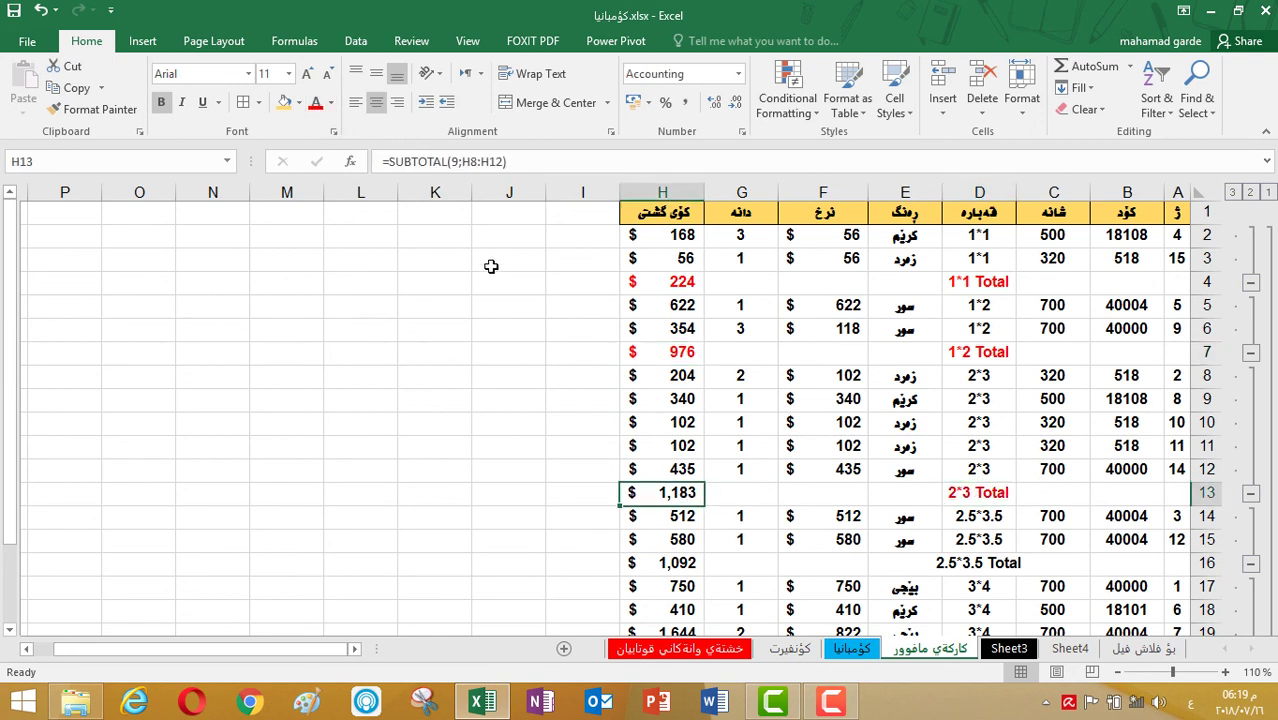
left_click(314, 103)
left_click(985, 558)
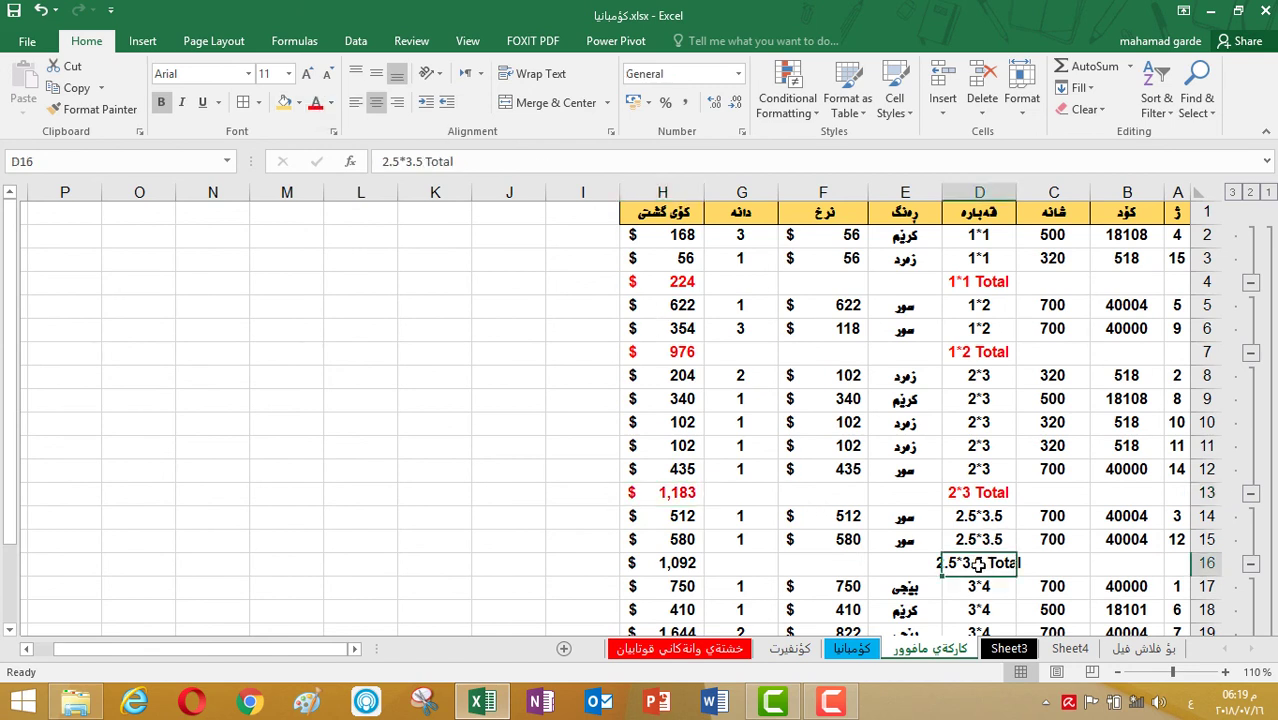
left_click(314, 103)
left_click(649, 563)
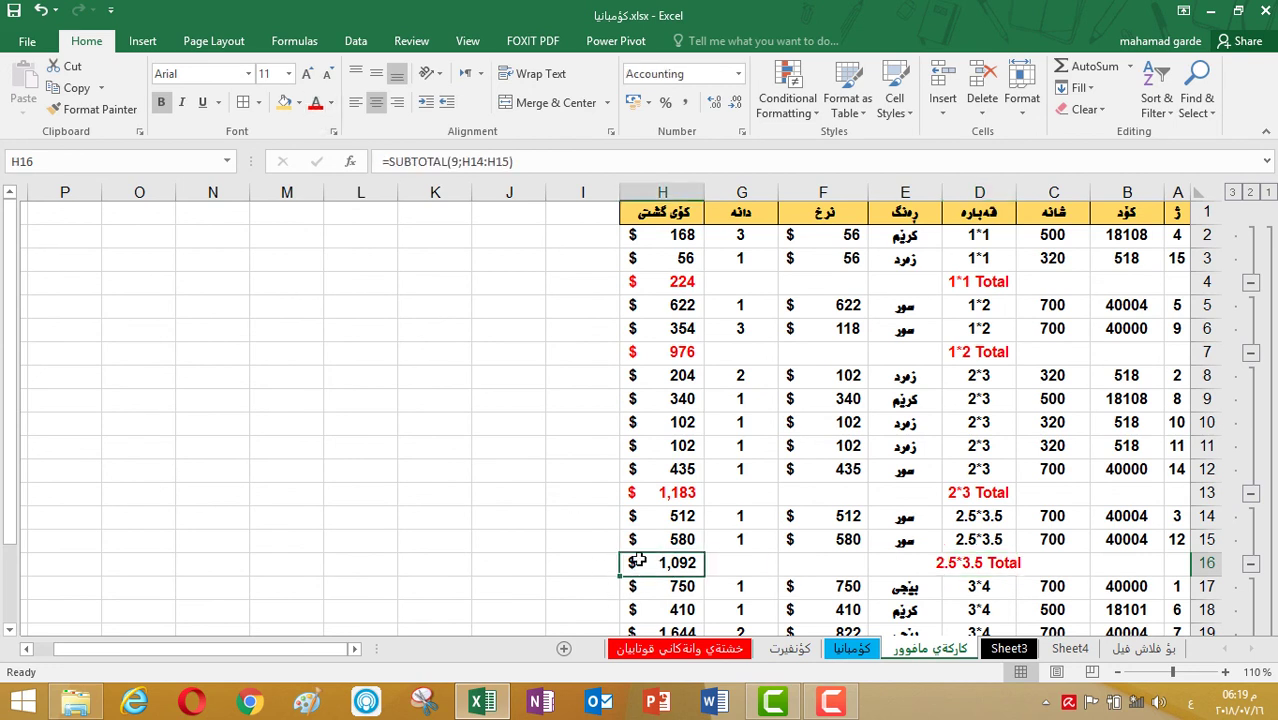
left_click(314, 103)
Step: Colour the 3*4 Total and Grand Total labels in column D and their amounts in column H red
left_click(1118, 673)
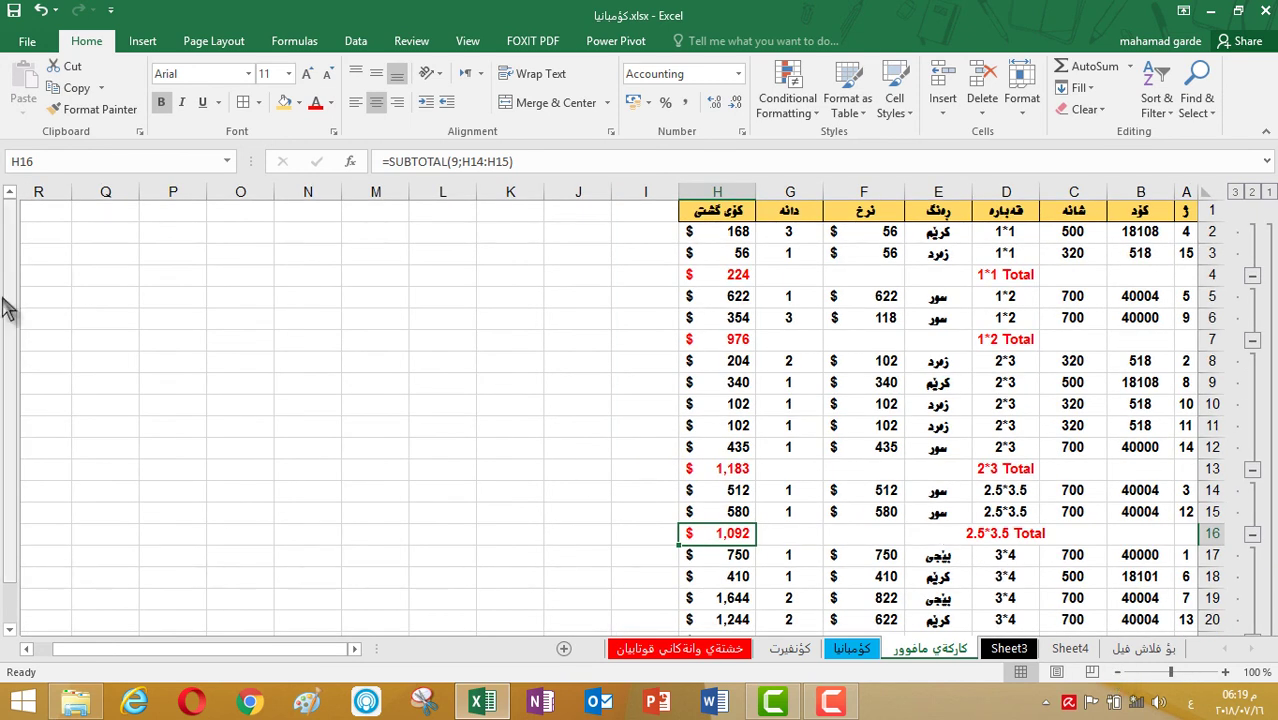
left_click_drag(8, 300, 14, 385)
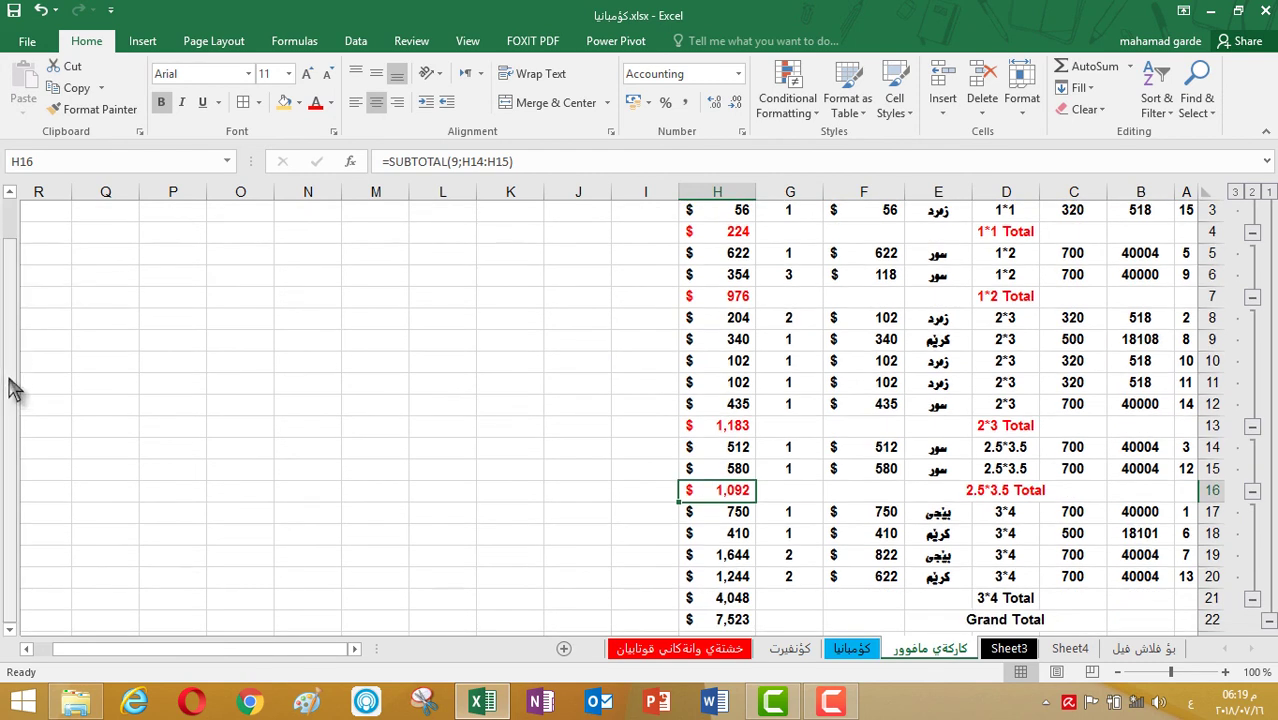
left_click(1006, 600)
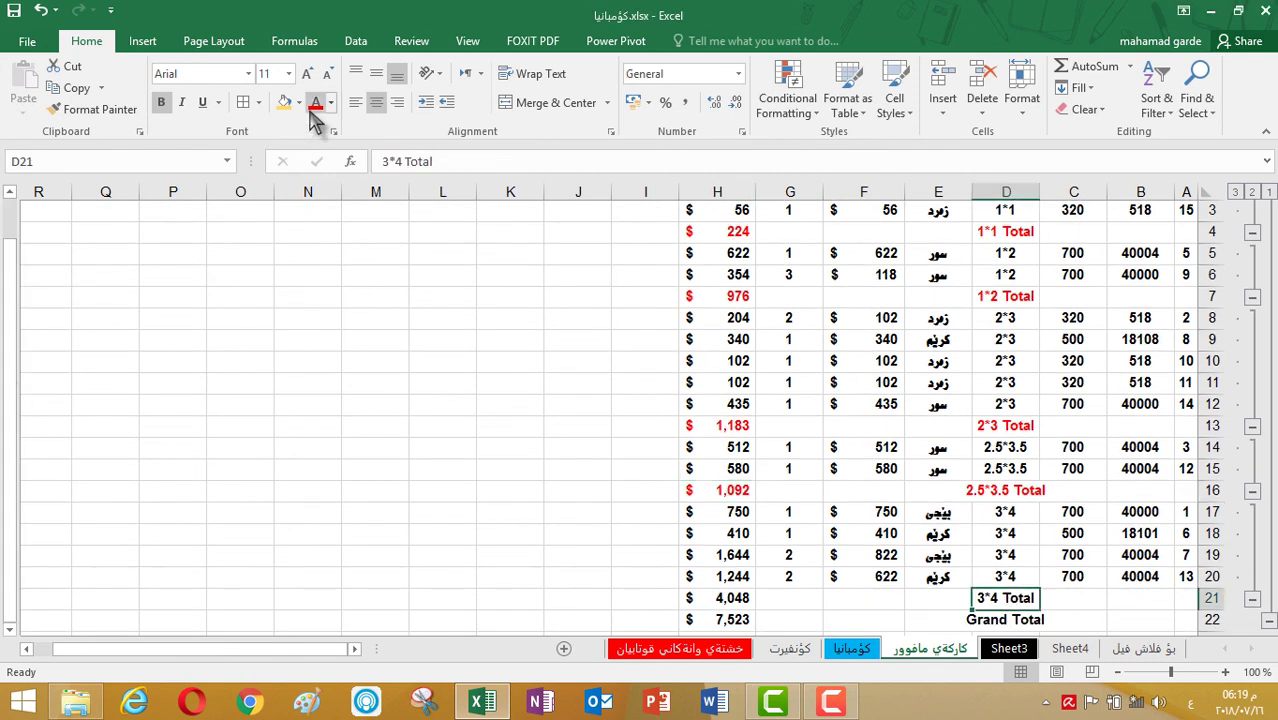
left_click(734, 598)
left_click(315, 103)
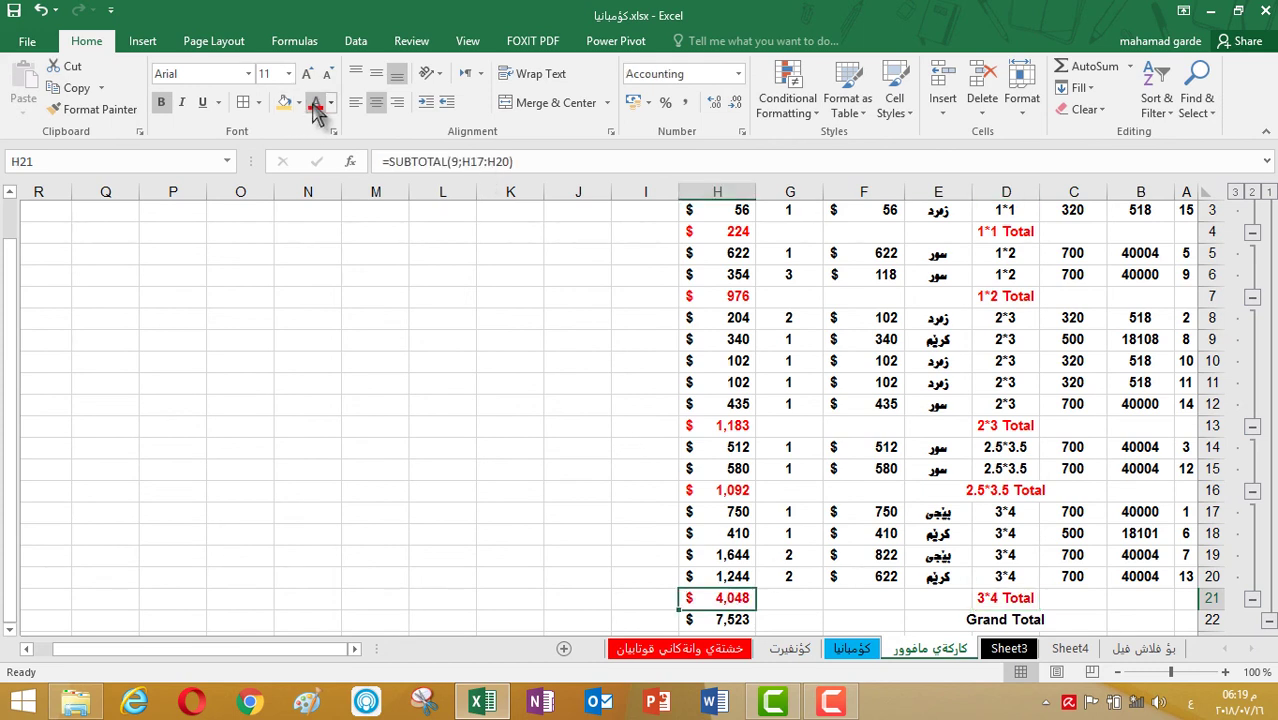
left_click(735, 620)
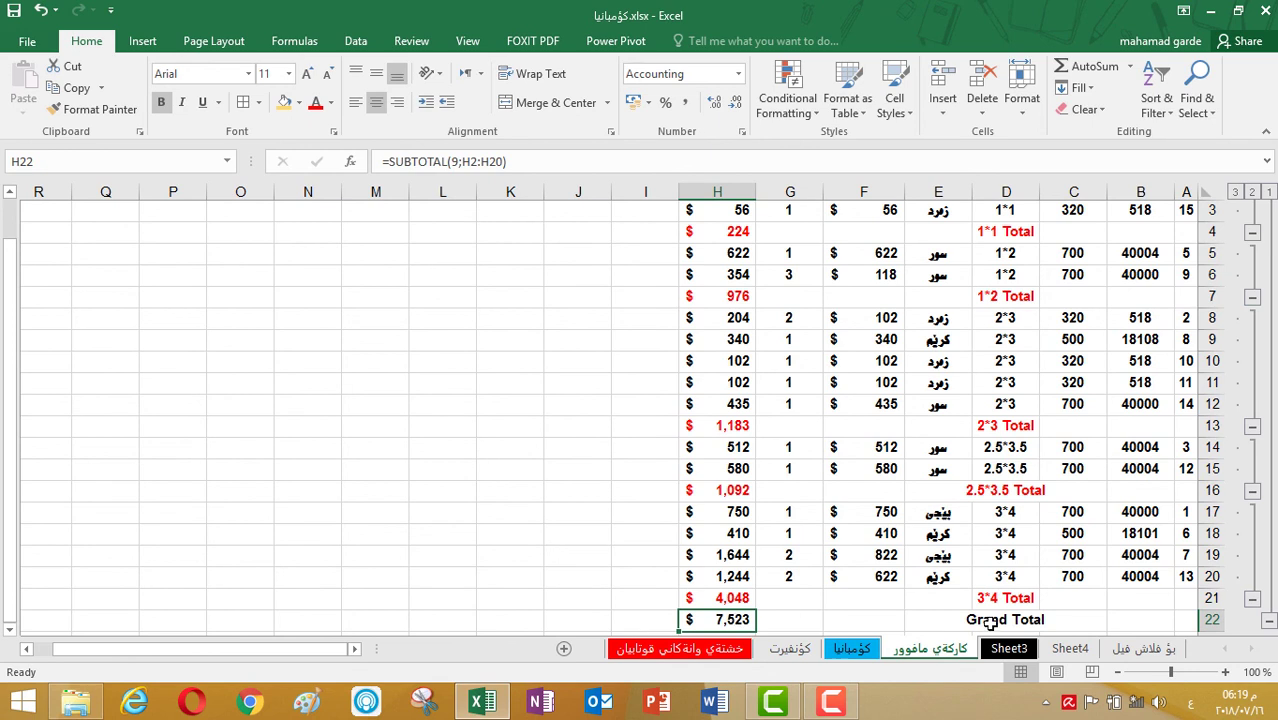
left_click(318, 104)
left_click(1020, 621)
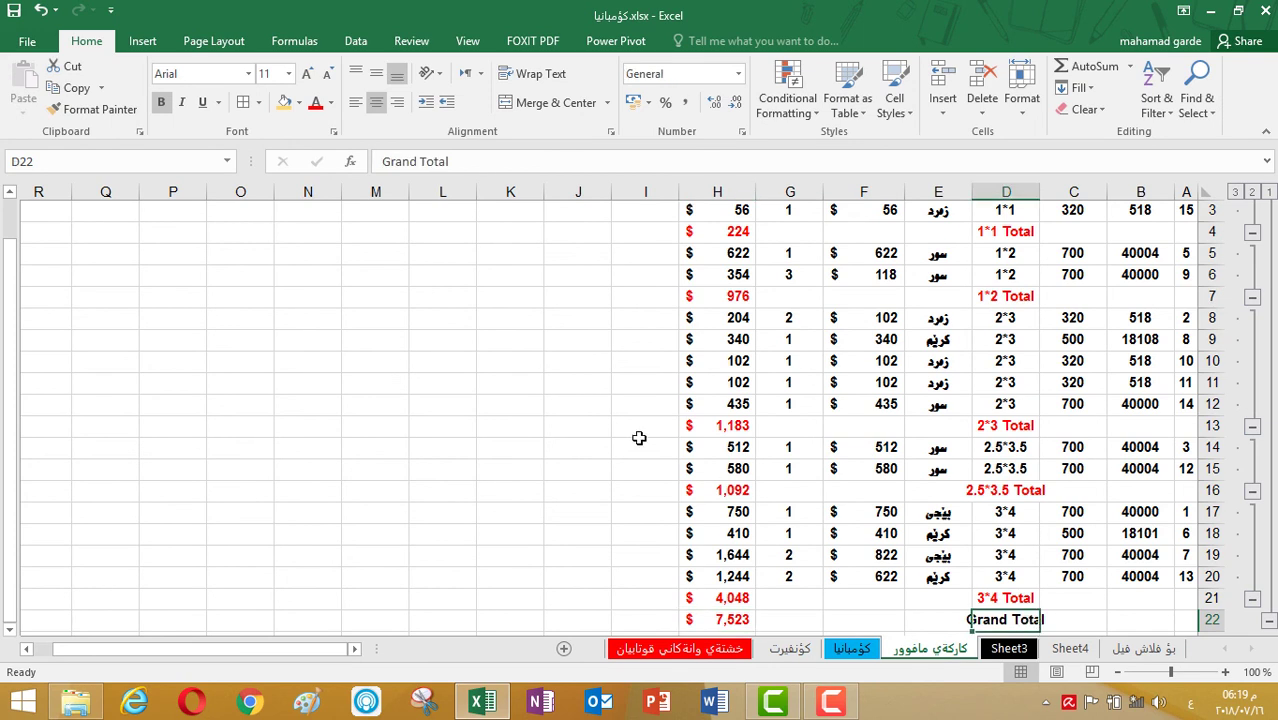
left_click(318, 103)
Step: Add a second set of Sum subtotals at each change in قةبارة for دانة and كؤي طشتي, without replacing the current subtotals
left_click_drag(8, 305, 11, 251)
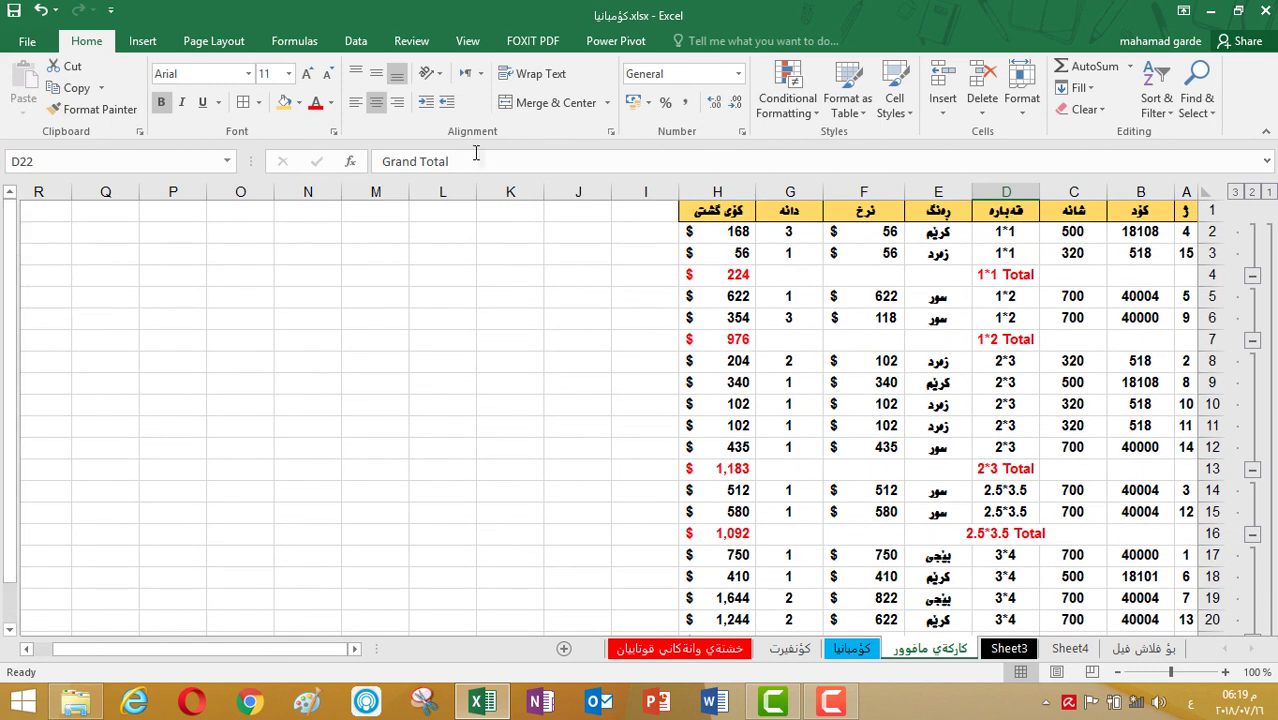
left_click(356, 41)
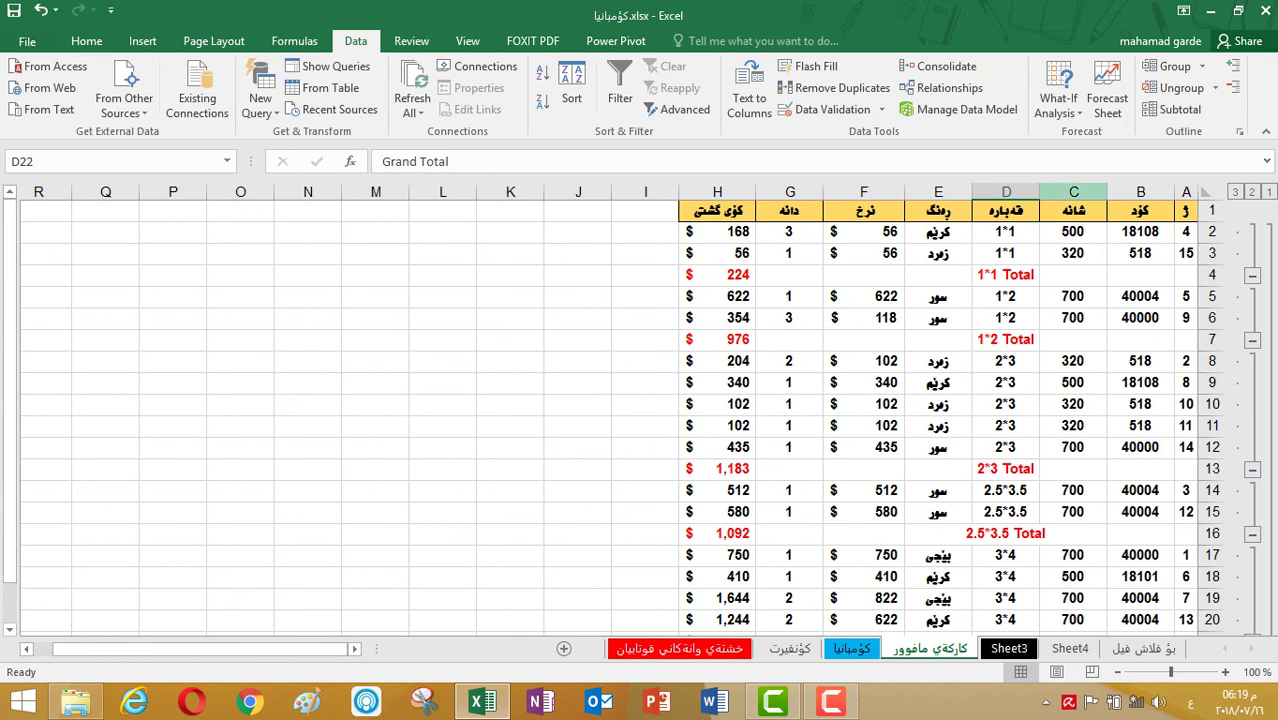
left_click(1170, 112)
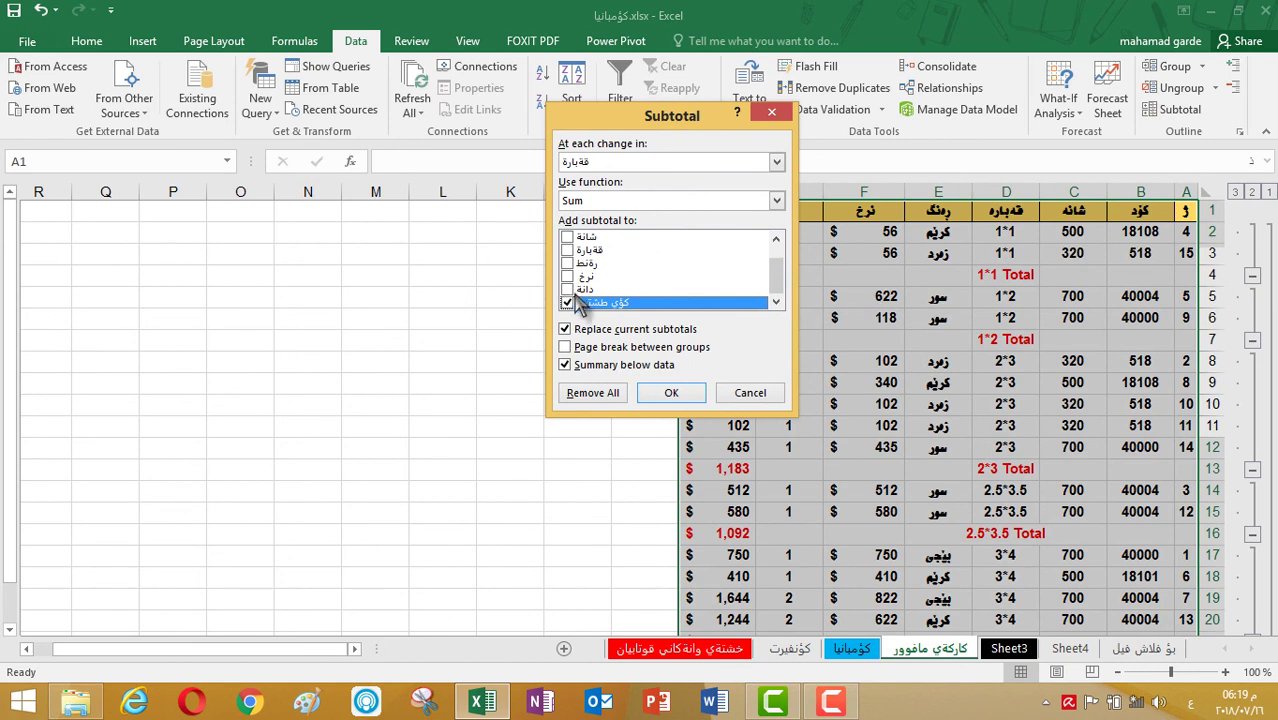
left_click_drag(676, 120, 543, 125)
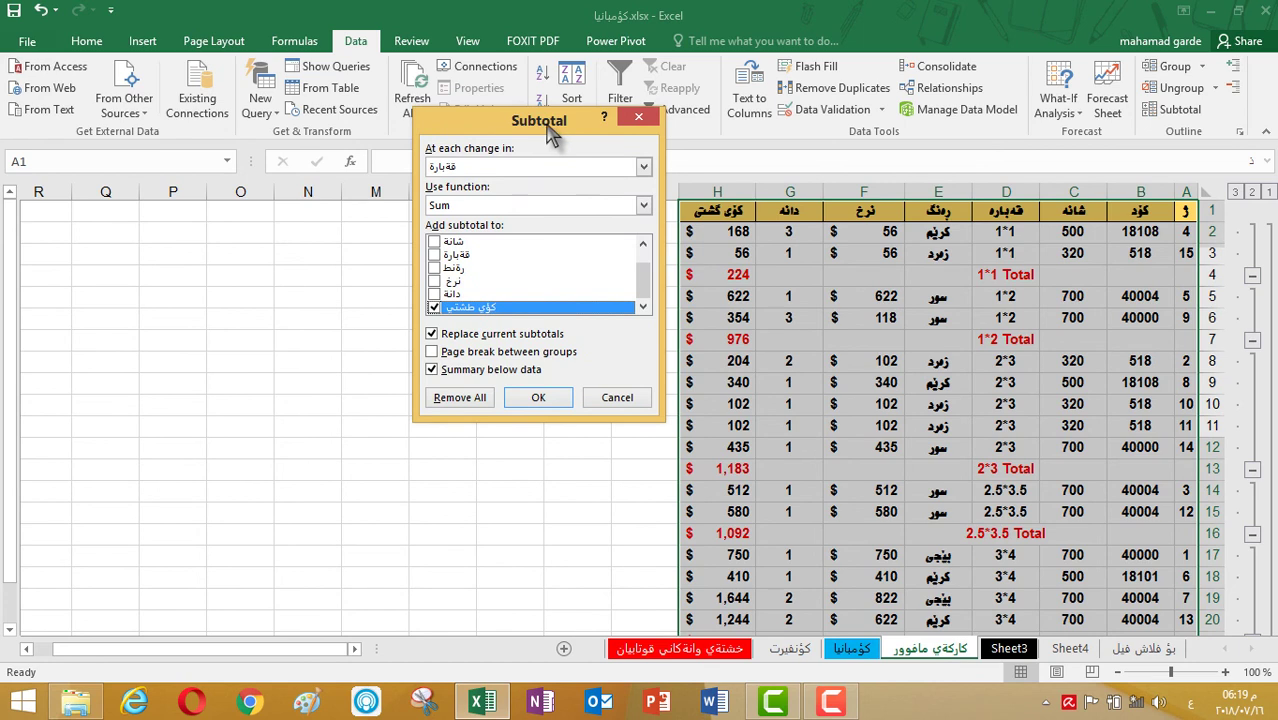
left_click(435, 295)
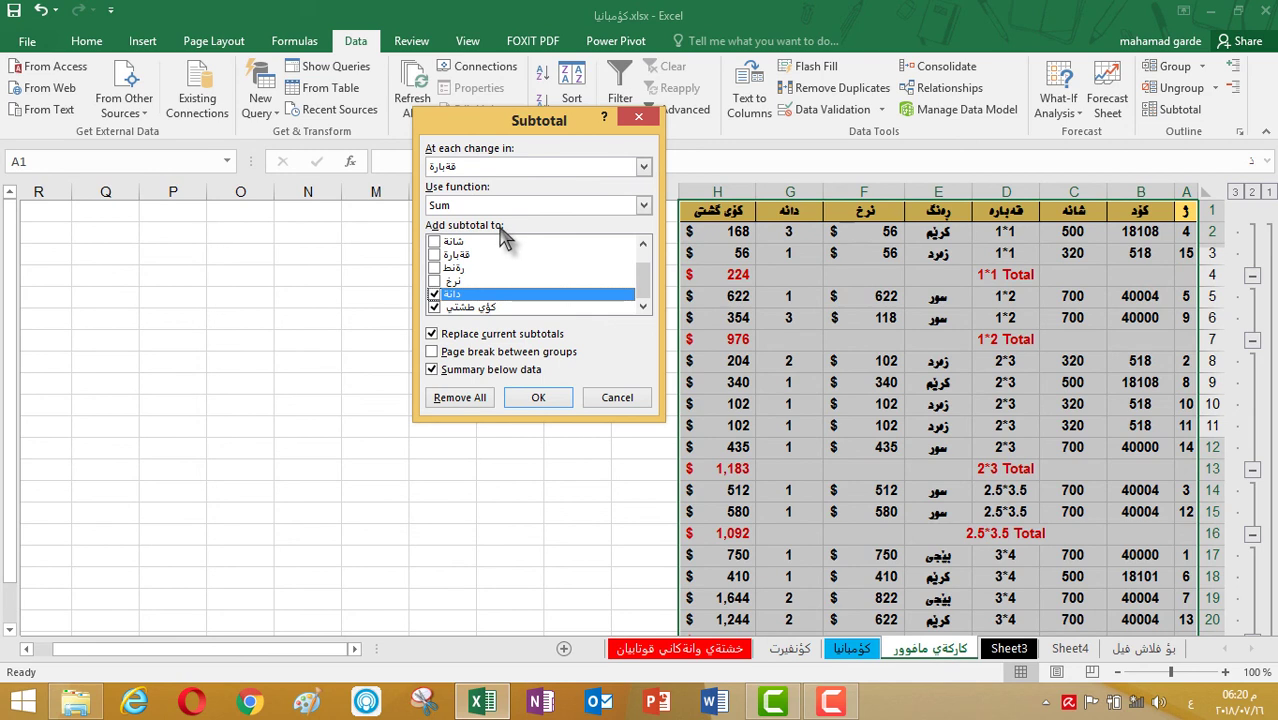
left_click(449, 338)
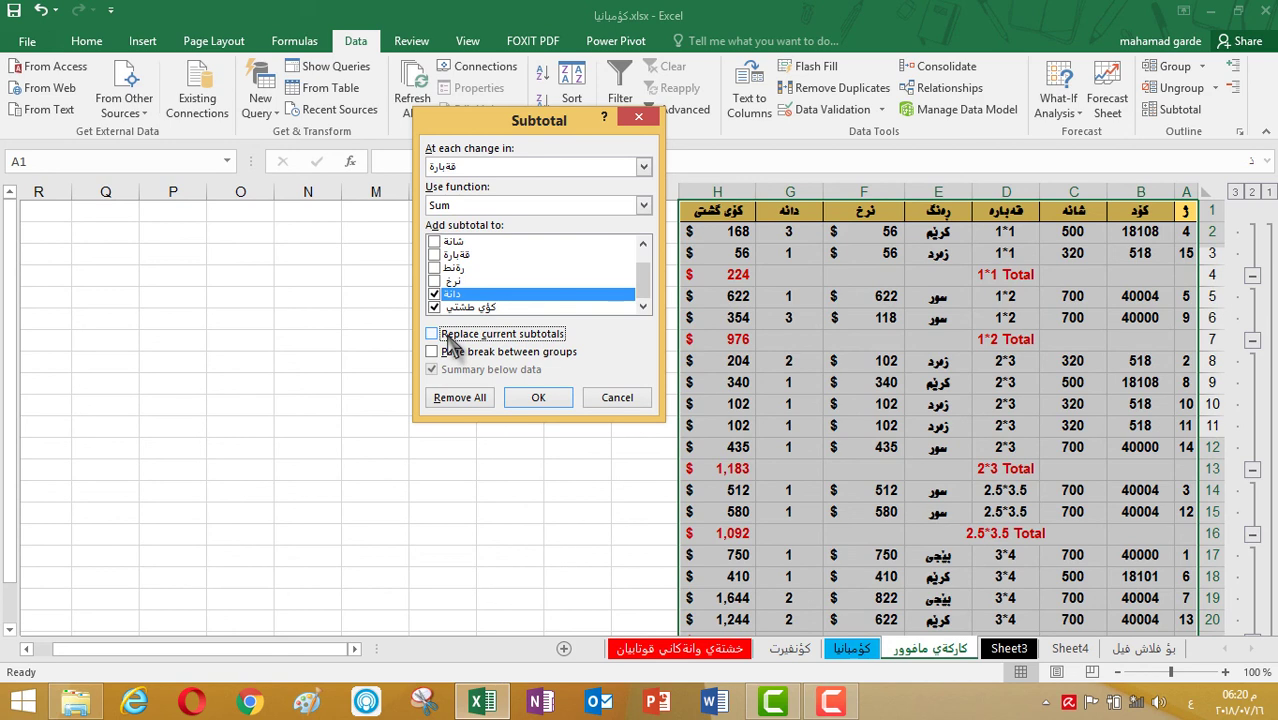
left_click(538, 397)
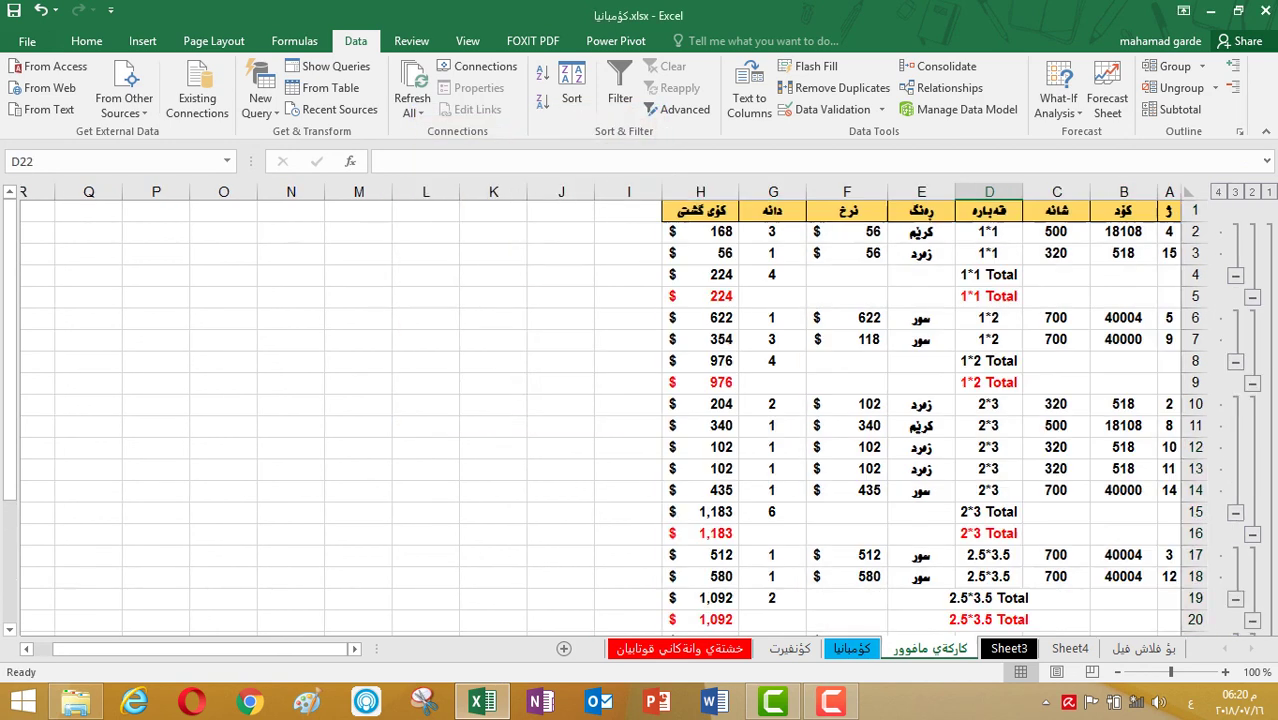
Step: Colour the new 1*1 Total and 1*2 Total labels in rows 4 and 8 and their column G quantities red
left_click(1013, 274)
left_click(773, 278)
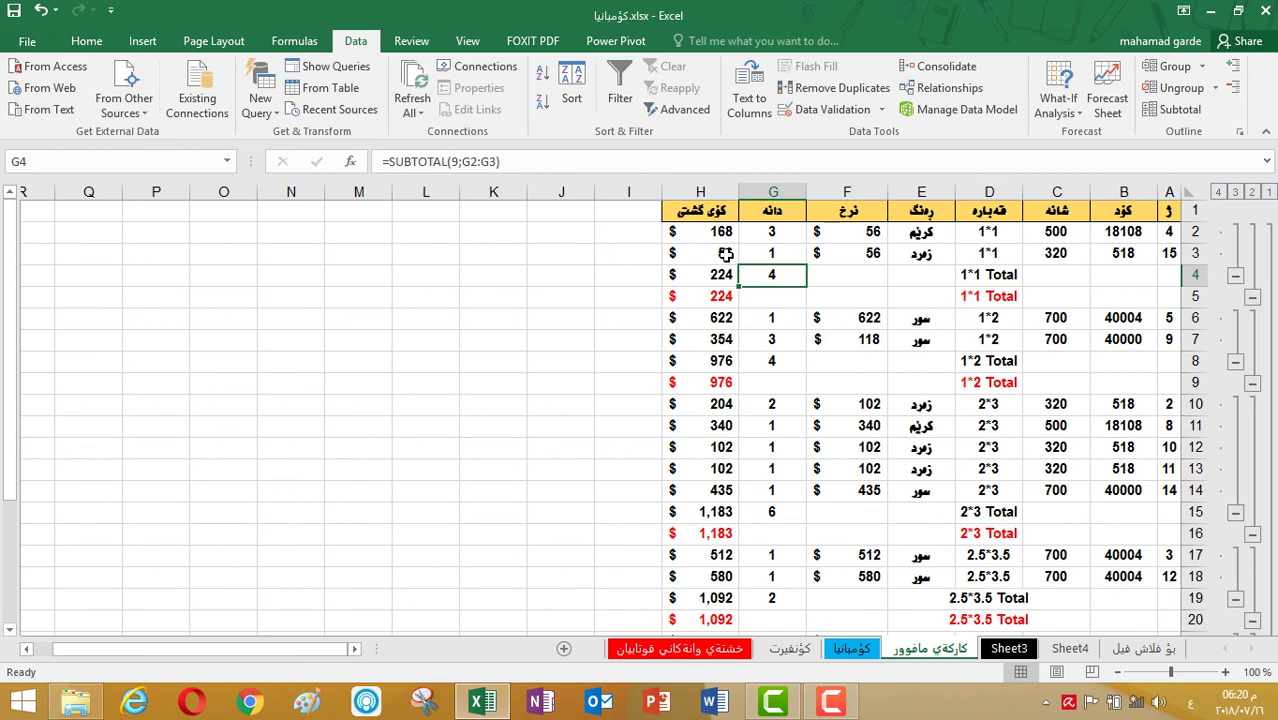
left_click(90, 41)
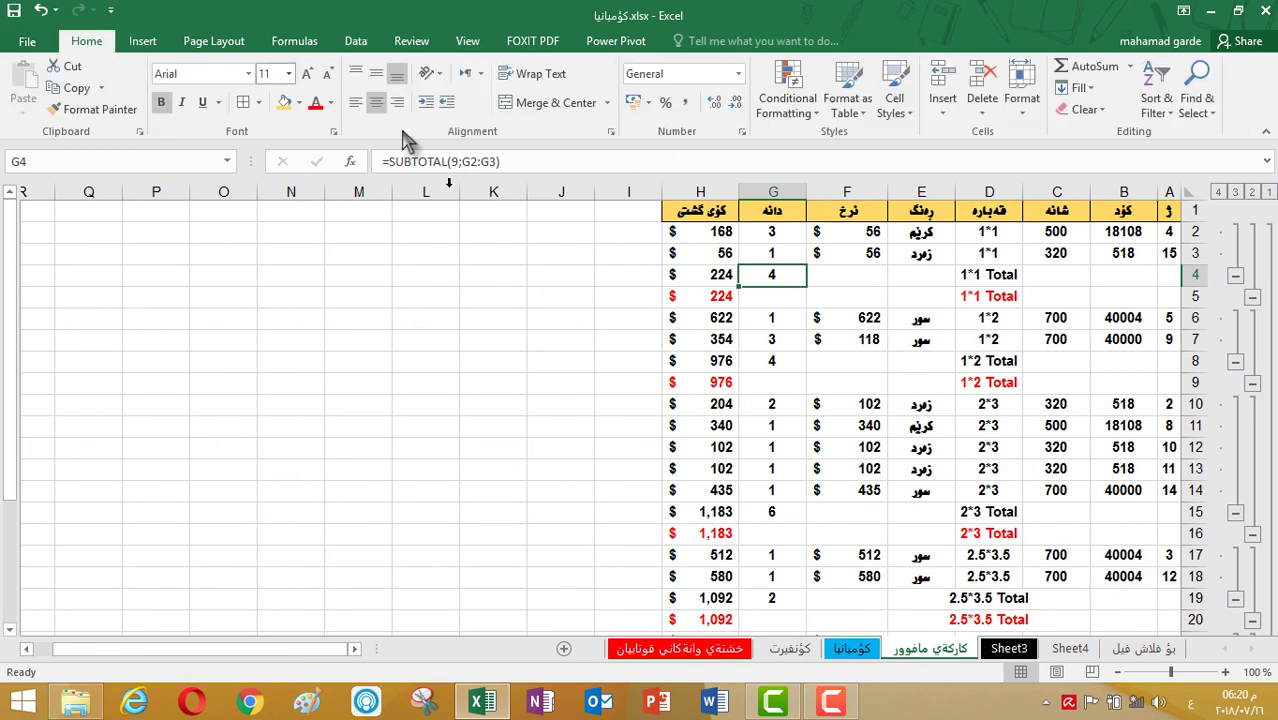
left_click(314, 102)
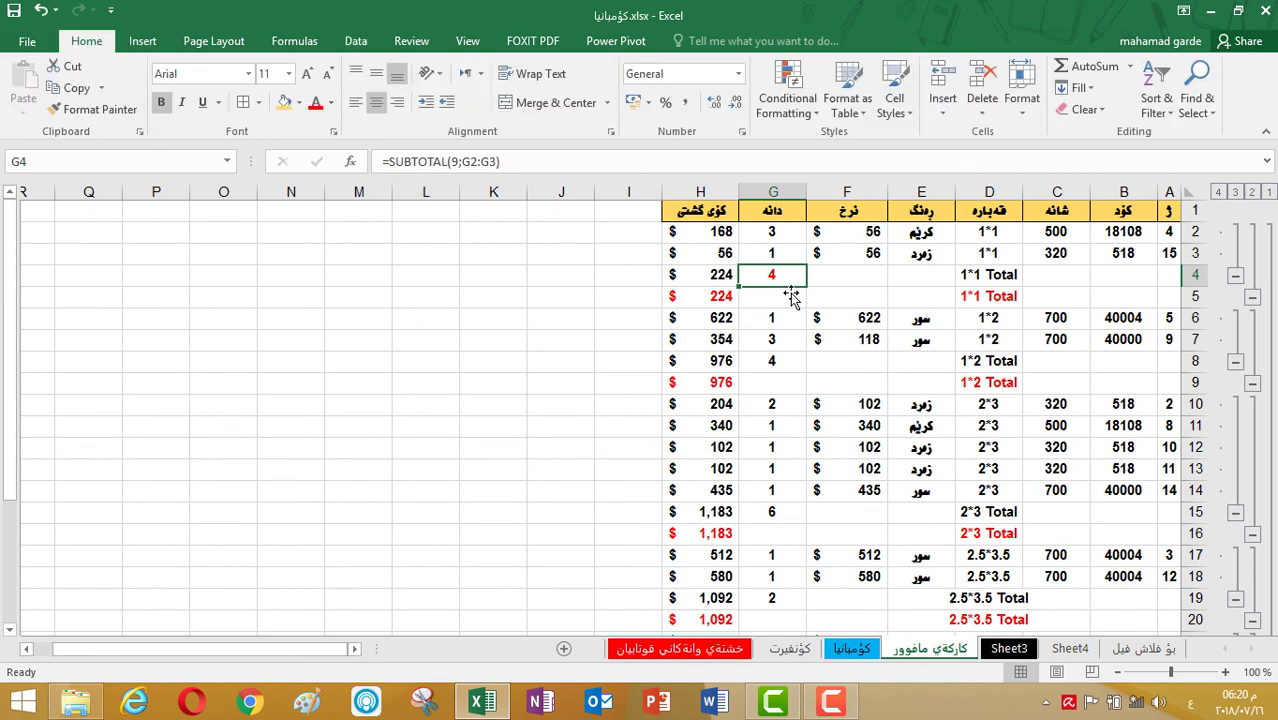
left_click(944, 273)
left_click(317, 103)
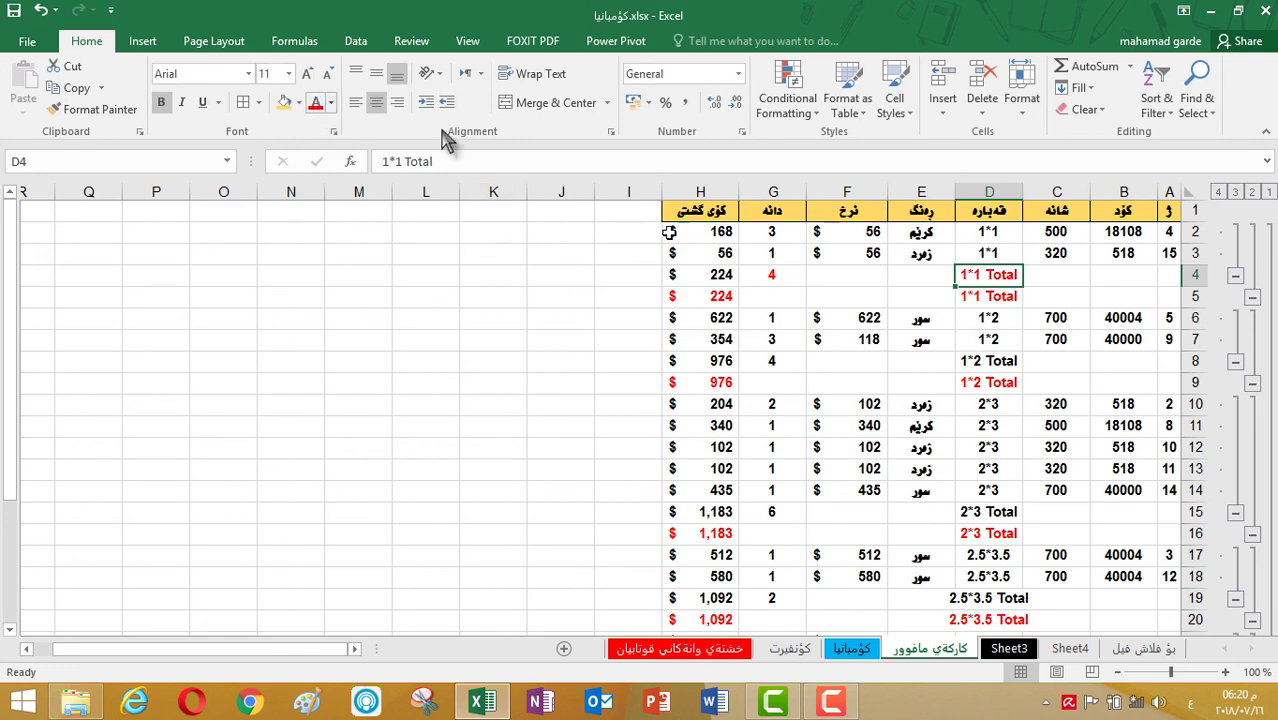
left_click(769, 363)
left_click(316, 103)
left_click(1003, 362)
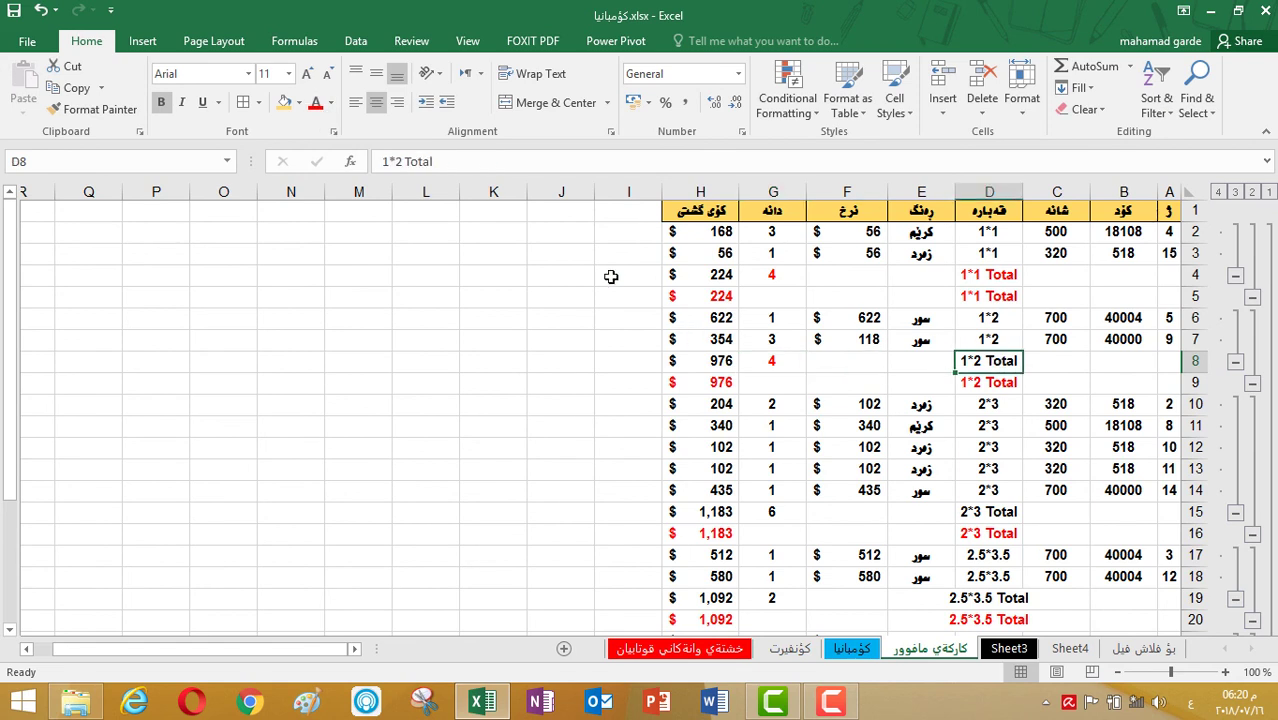
left_click(316, 104)
Step: Colour the new 2*3 Total and 2.5*3.5 Total labels in rows 15 and 19 and their column G quantities red
left_click(988, 511)
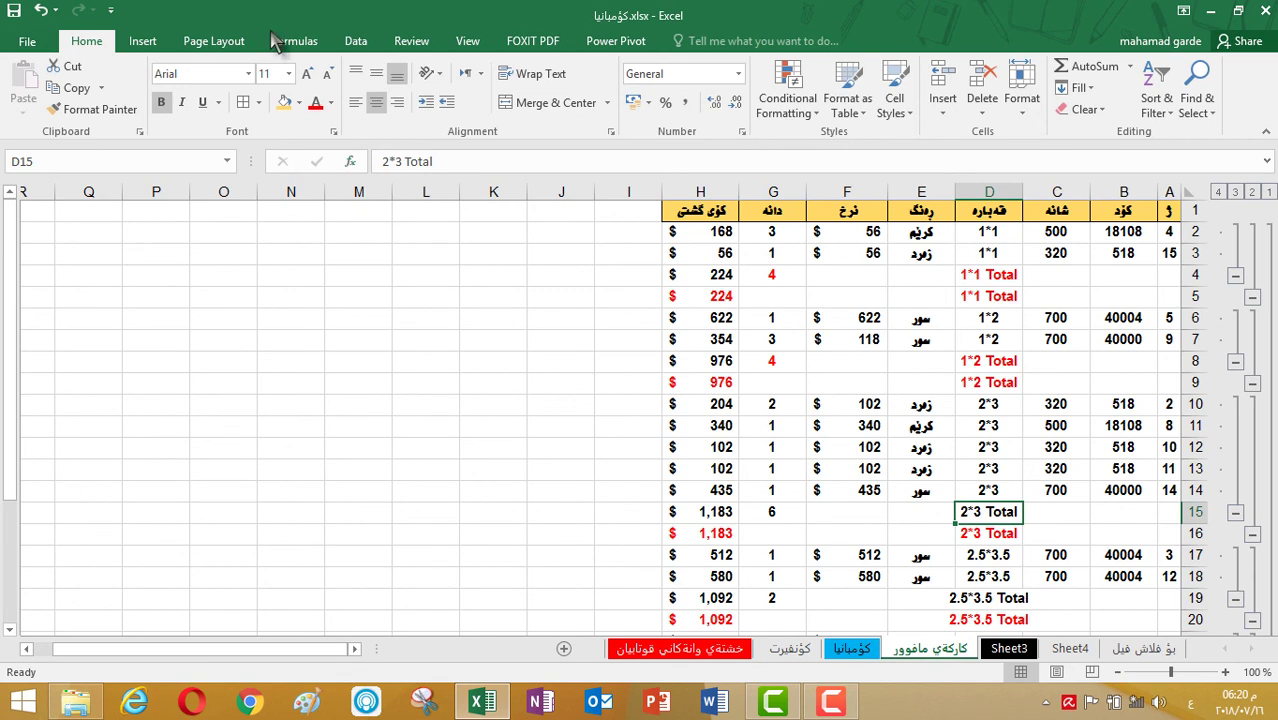
left_click(316, 104)
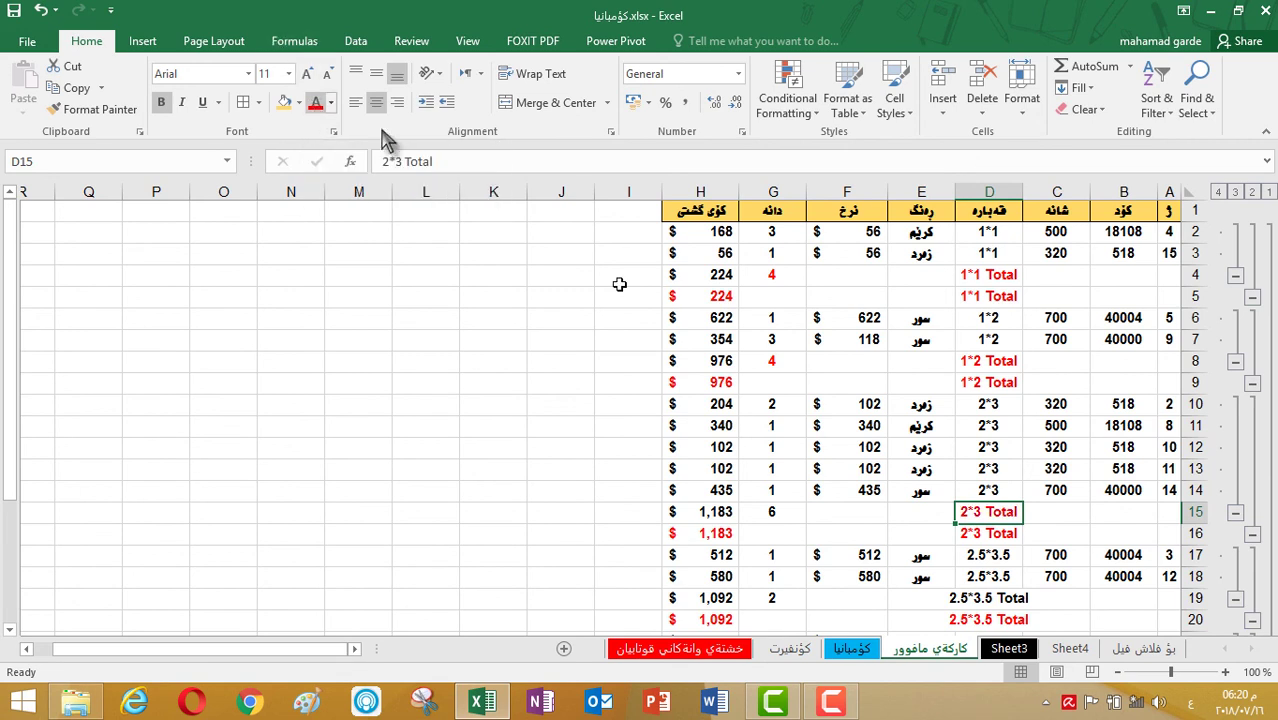
left_click(765, 511)
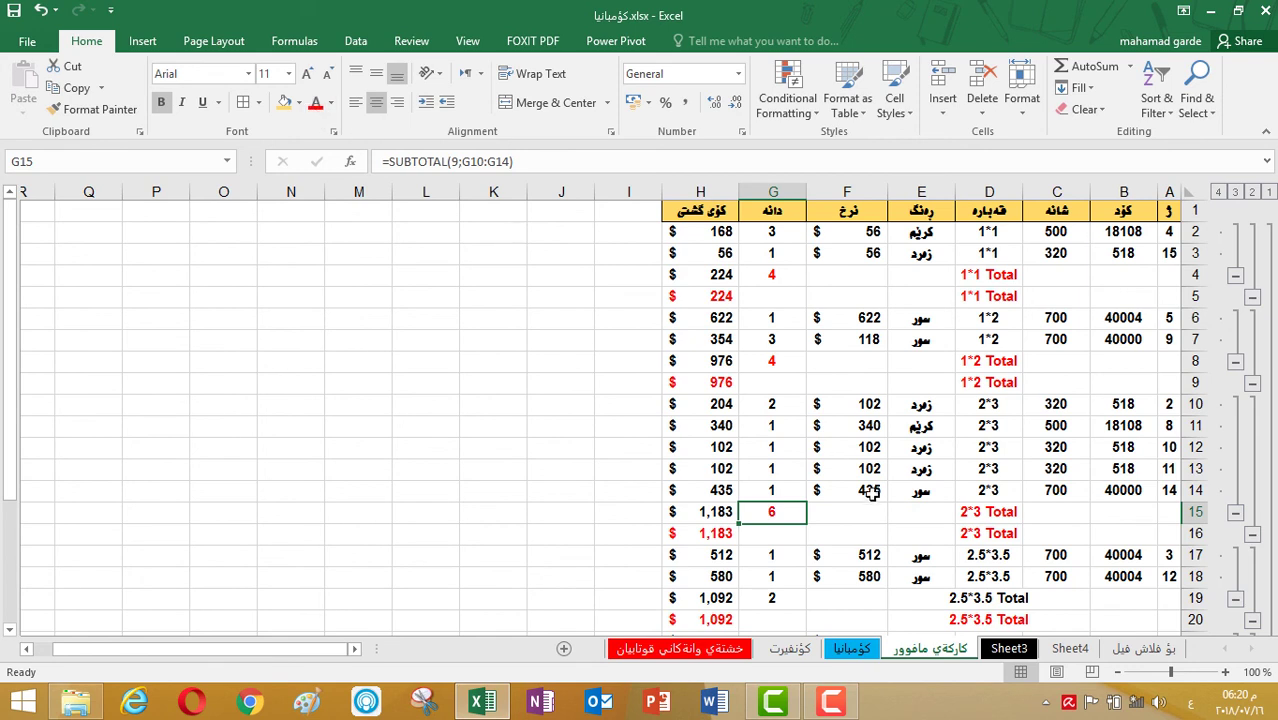
left_click(993, 598)
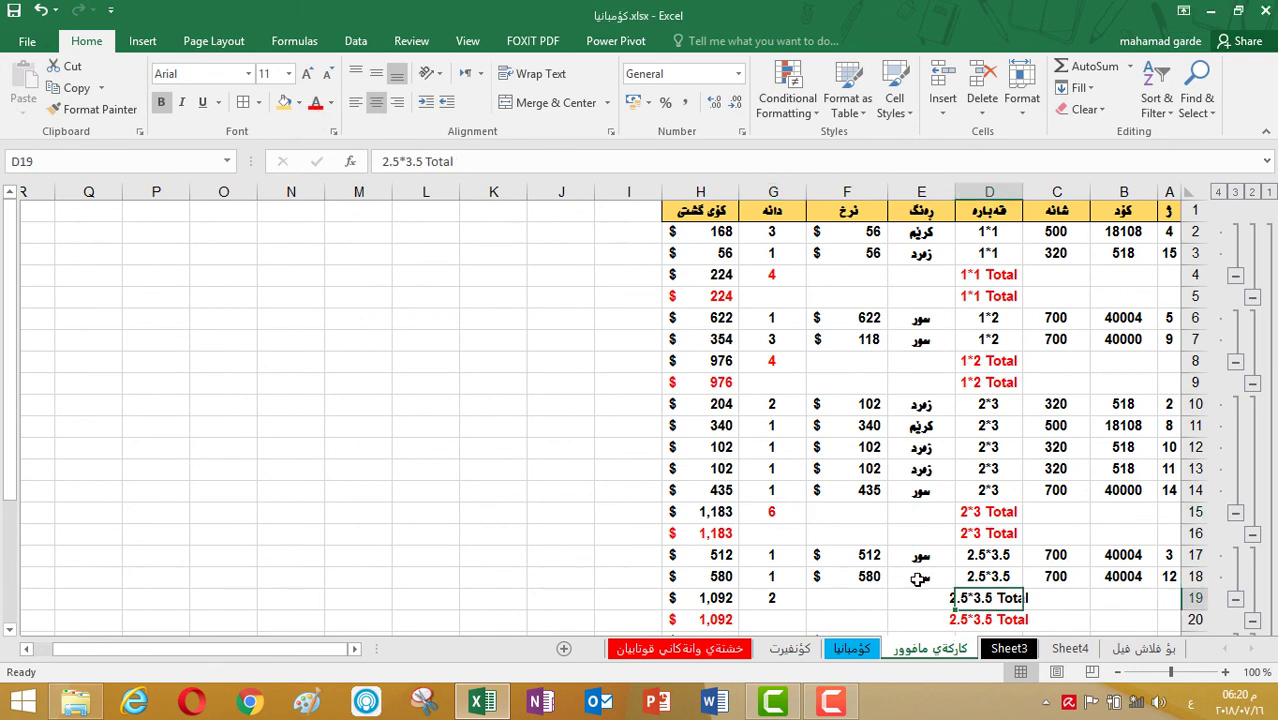
left_click(314, 102)
left_click(790, 601)
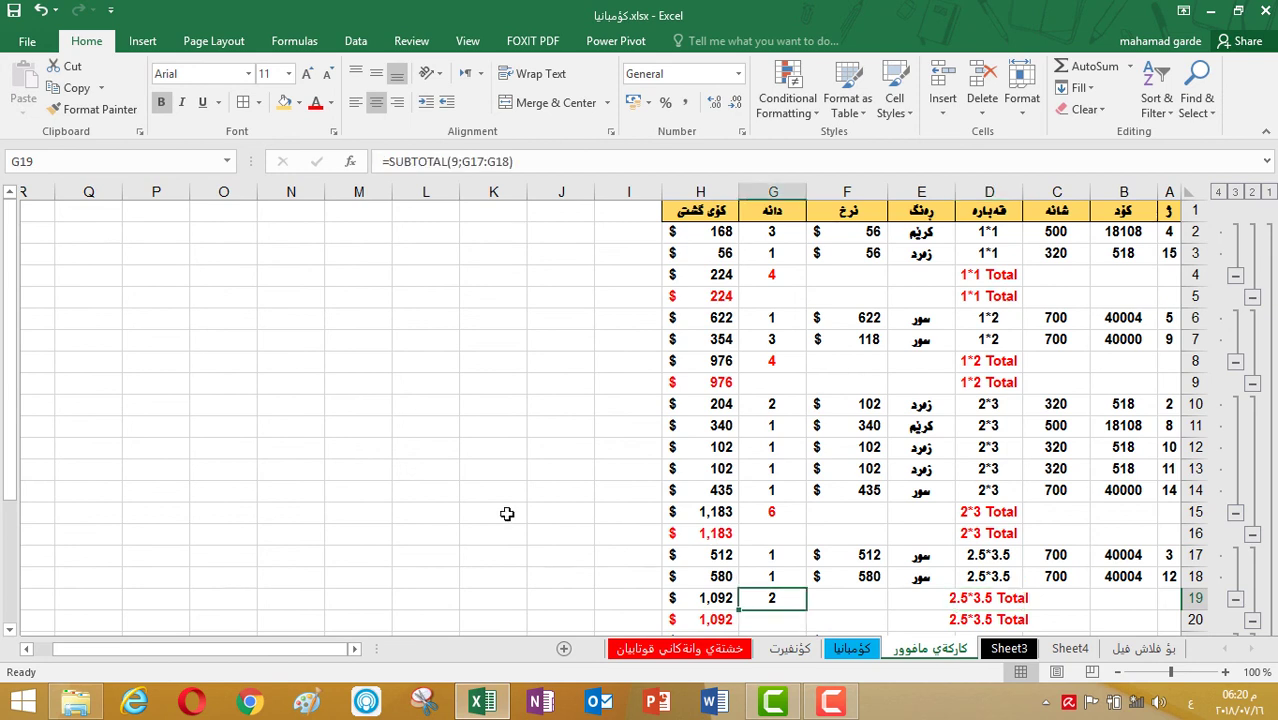
left_click(315, 104)
Step: Colour the new 3*4 Total label in D25 and its quantity in G25 red, and select the Grand Total quantity in G27
left_click_drag(11, 285, 11, 420)
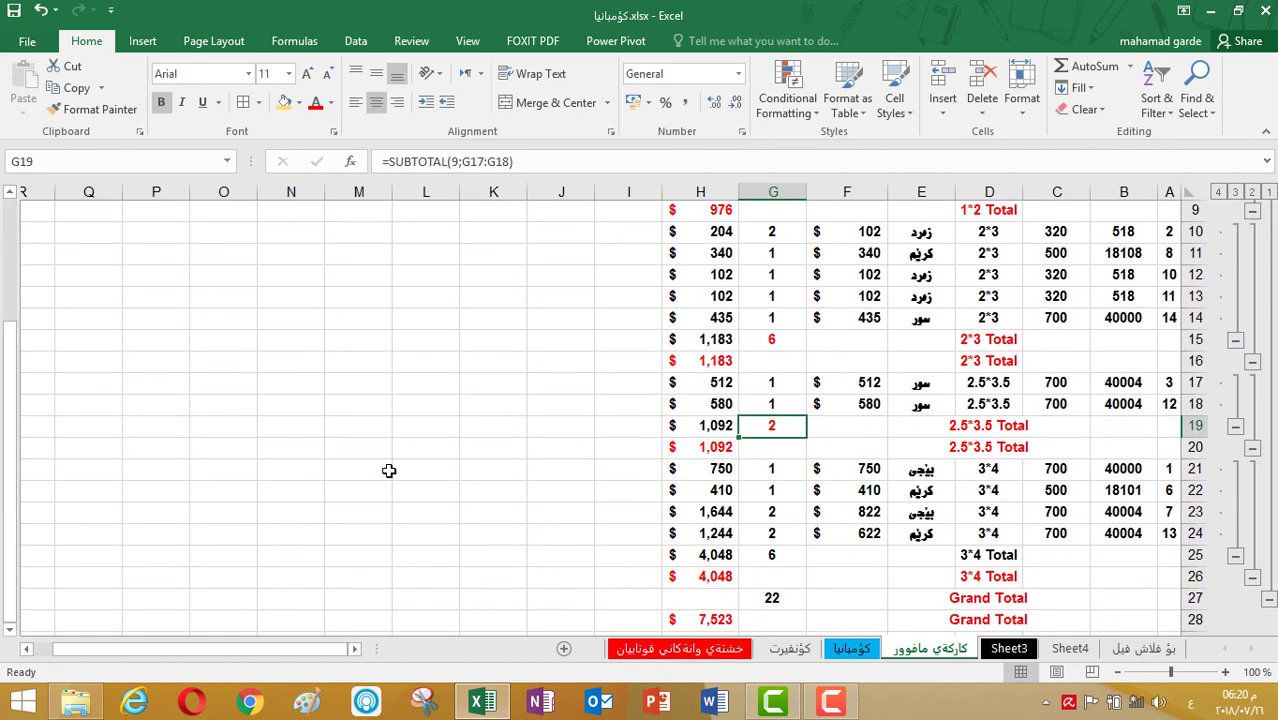
left_click(1016, 552)
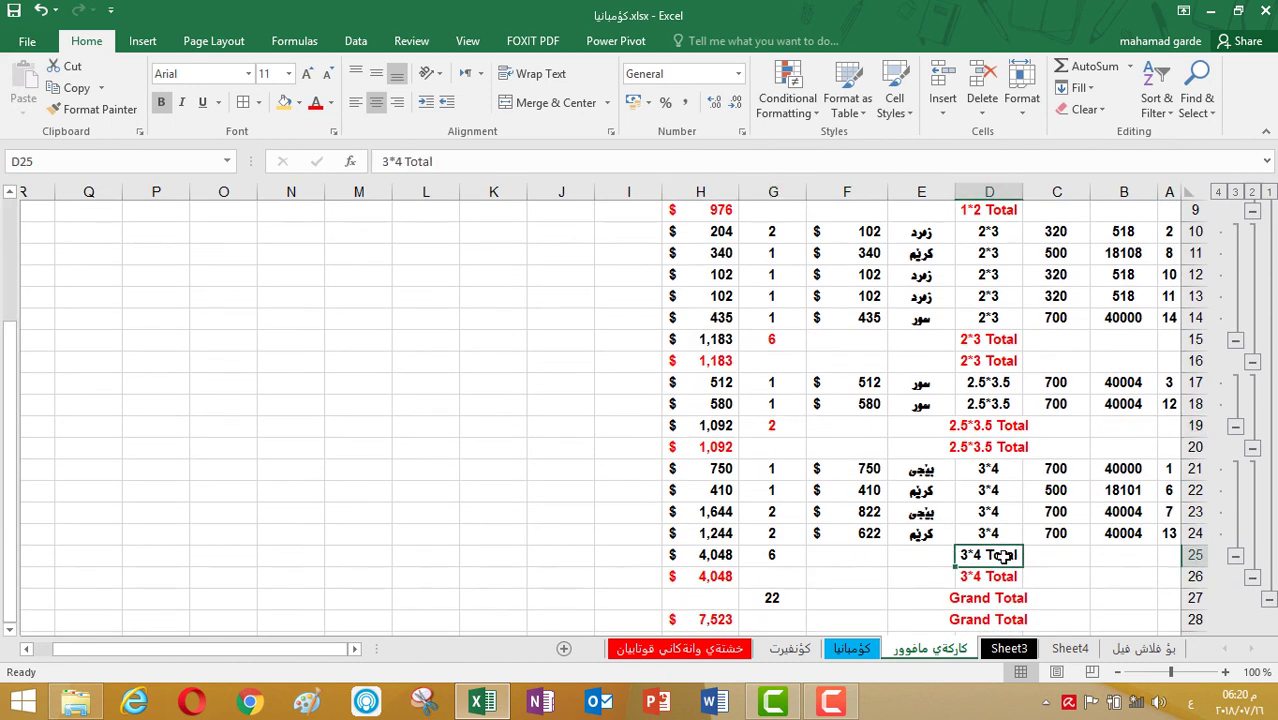
left_click(316, 104)
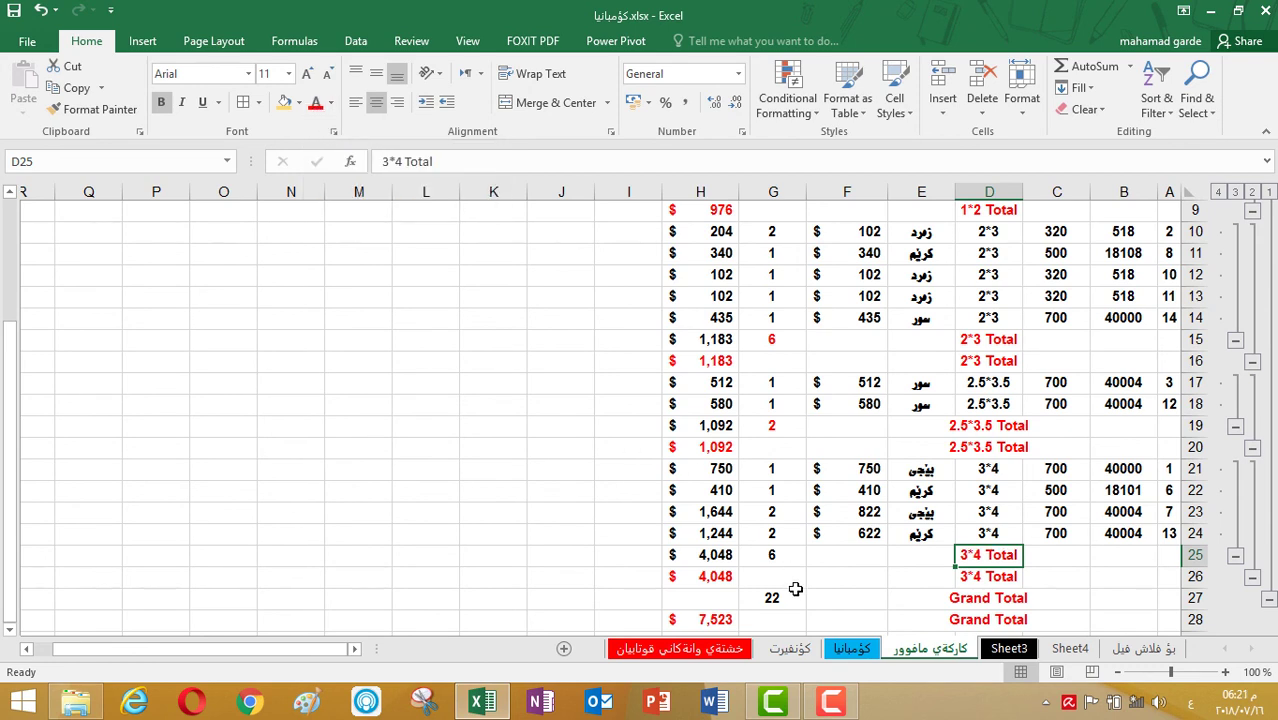
left_click(761, 557)
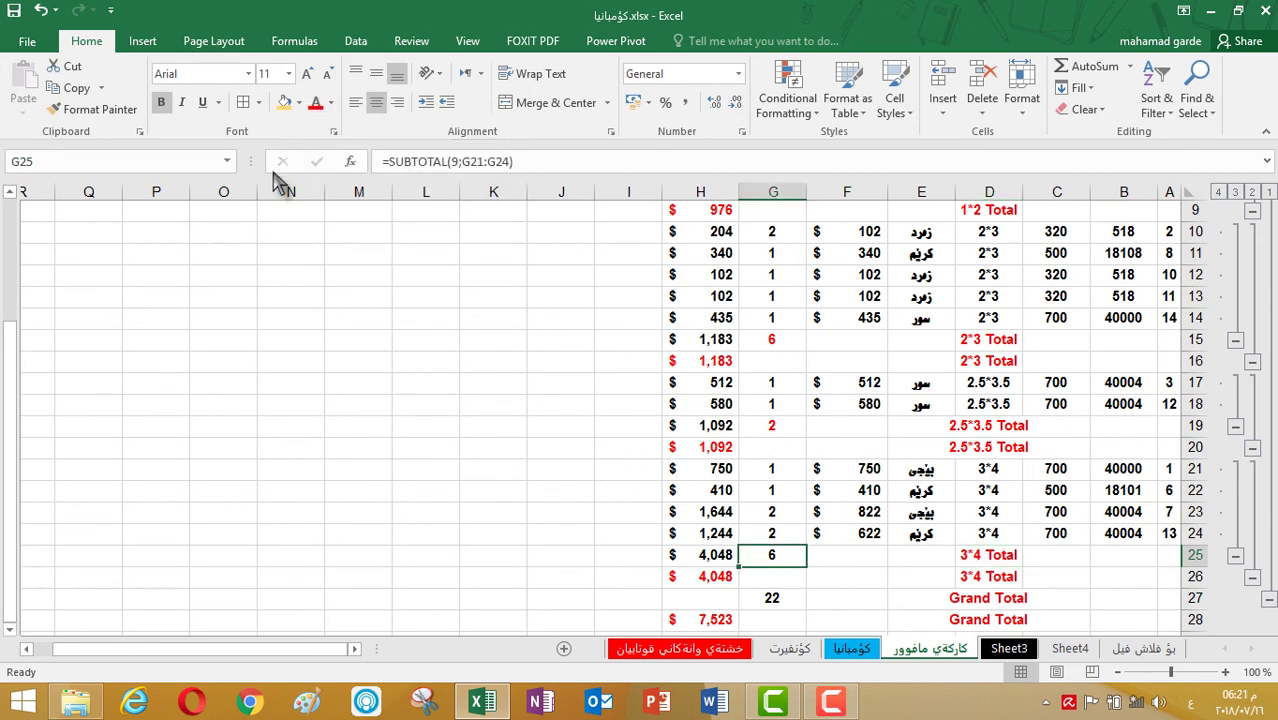
left_click(316, 104)
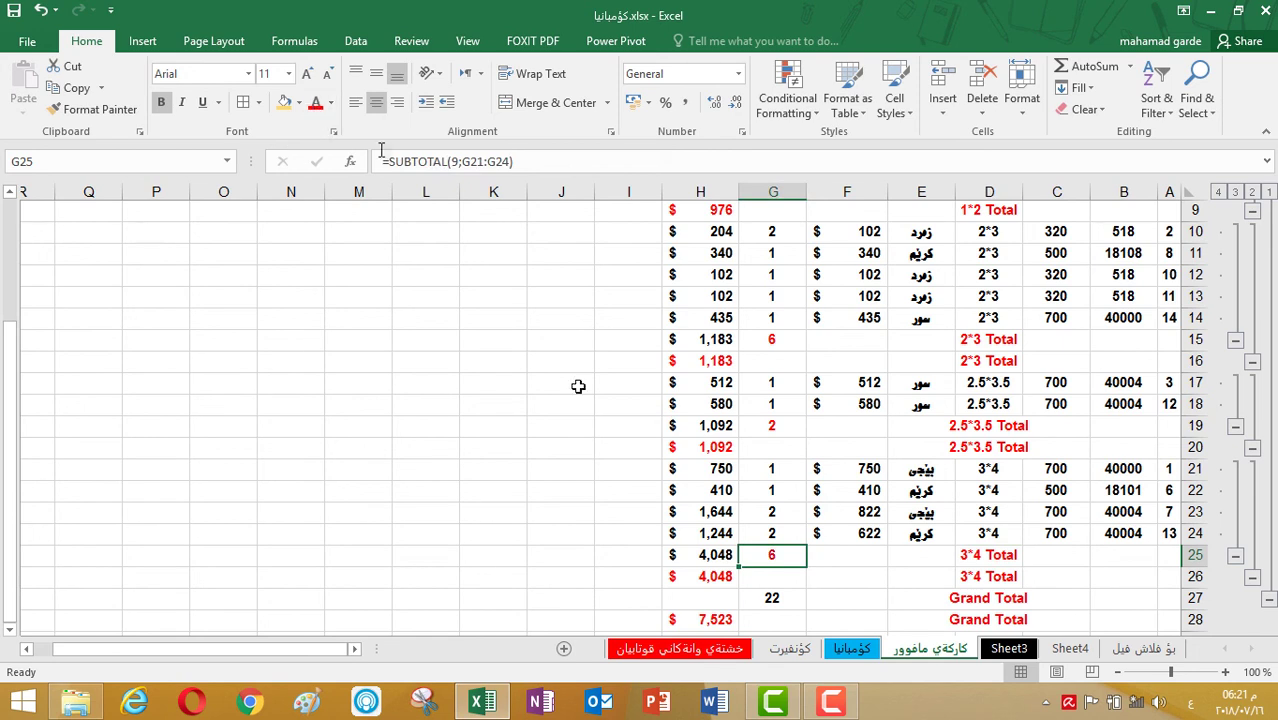
left_click(945, 602)
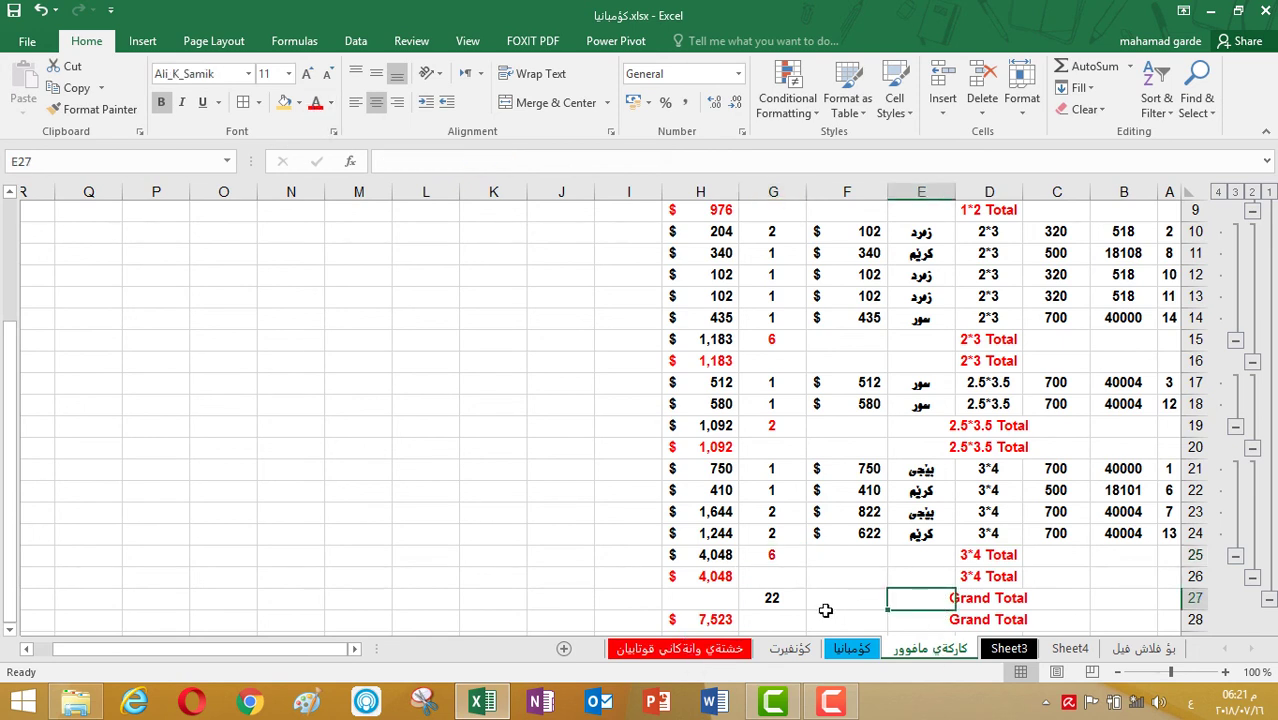
left_click(770, 598)
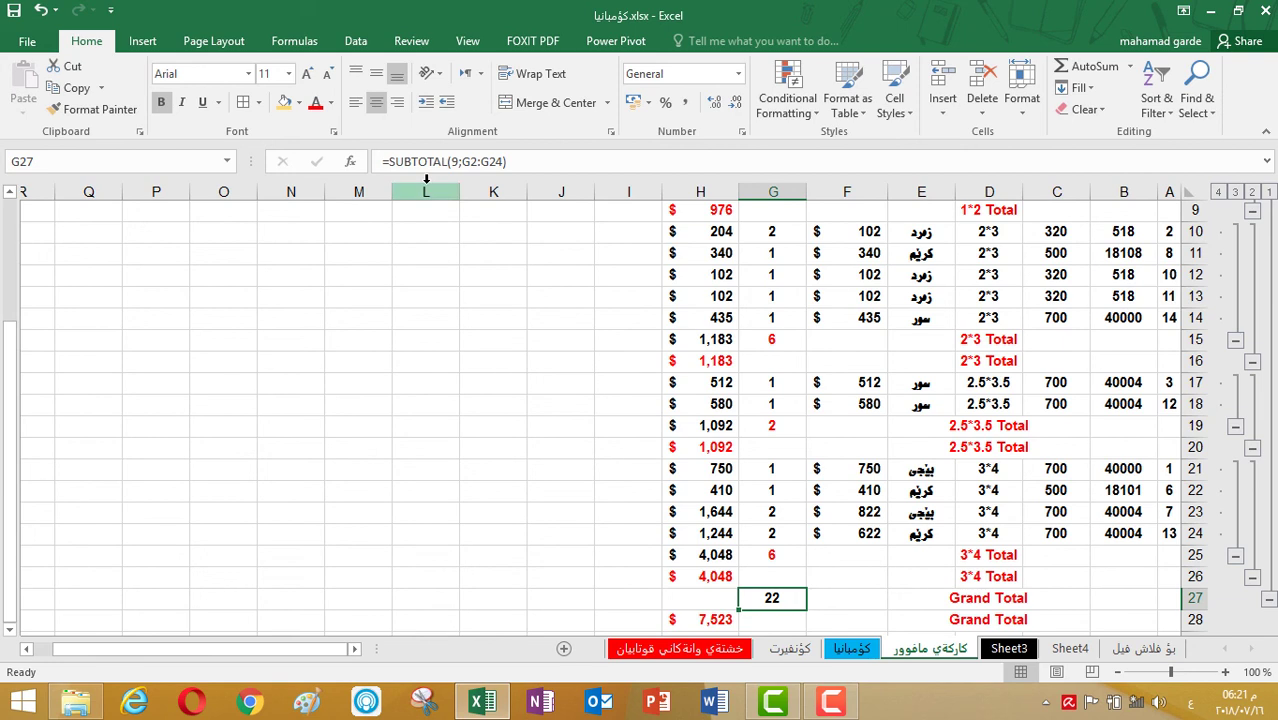
Step: Add another set of Sum subtotals at each change in قةبارة for دانة and كؤي طشتي, with page breaks between groups and current subtotals kept
left_click_drag(5, 405, 5, 230)
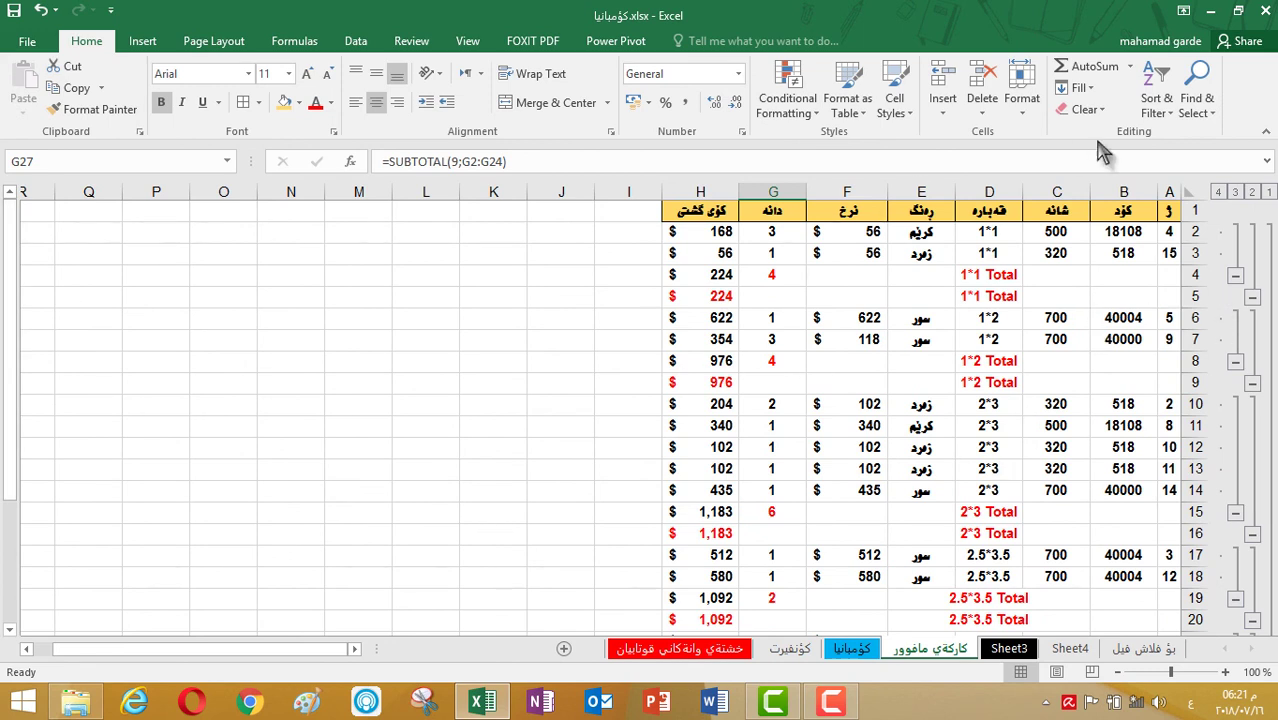
left_click(352, 44)
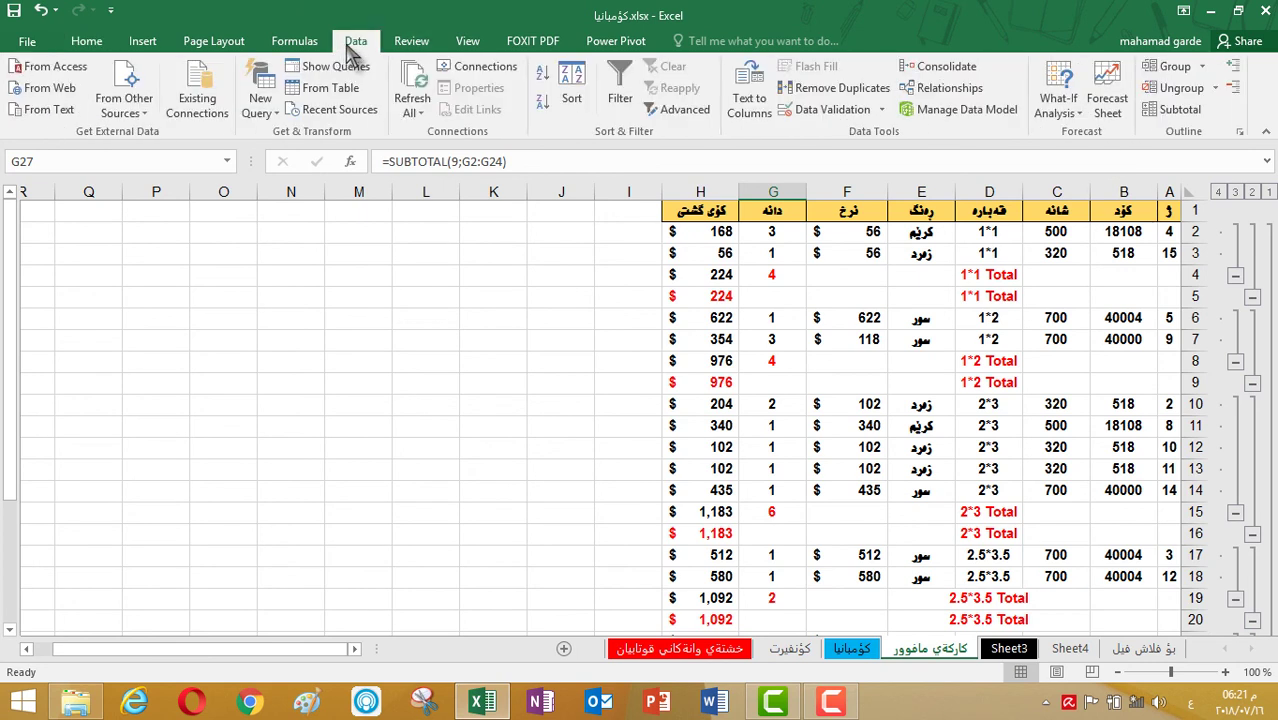
left_click(1167, 109)
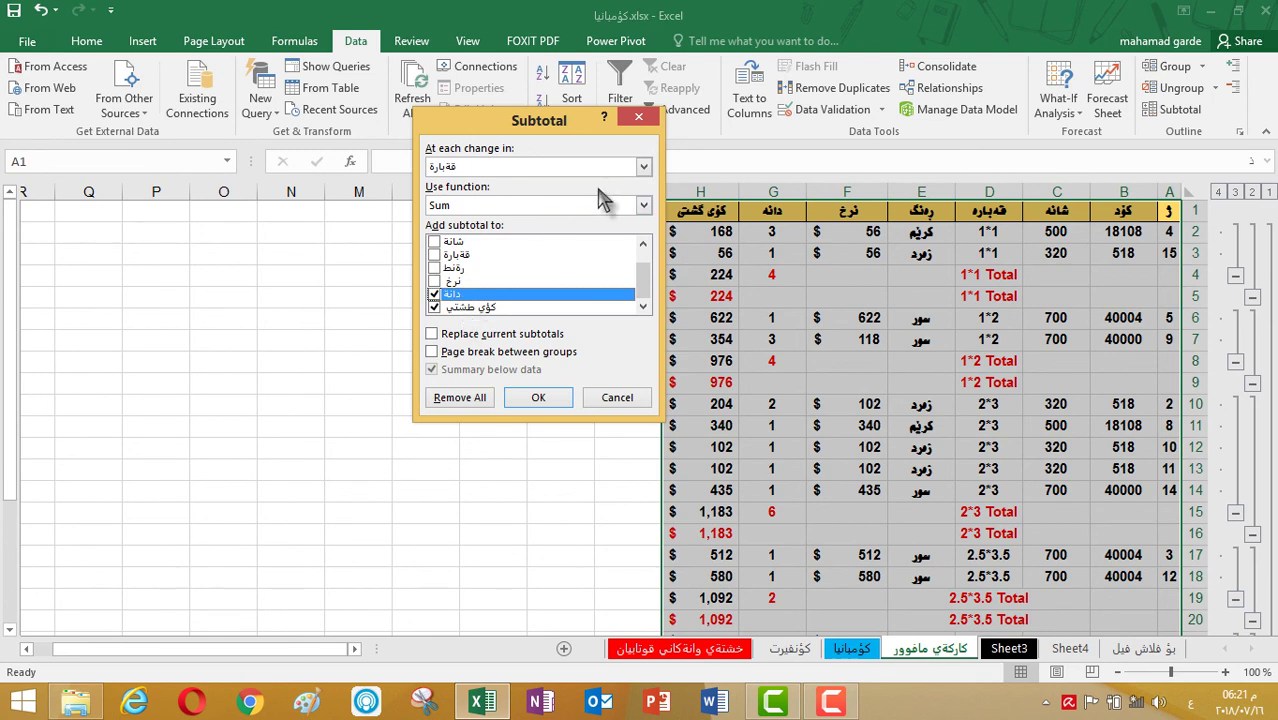
left_click(643, 206)
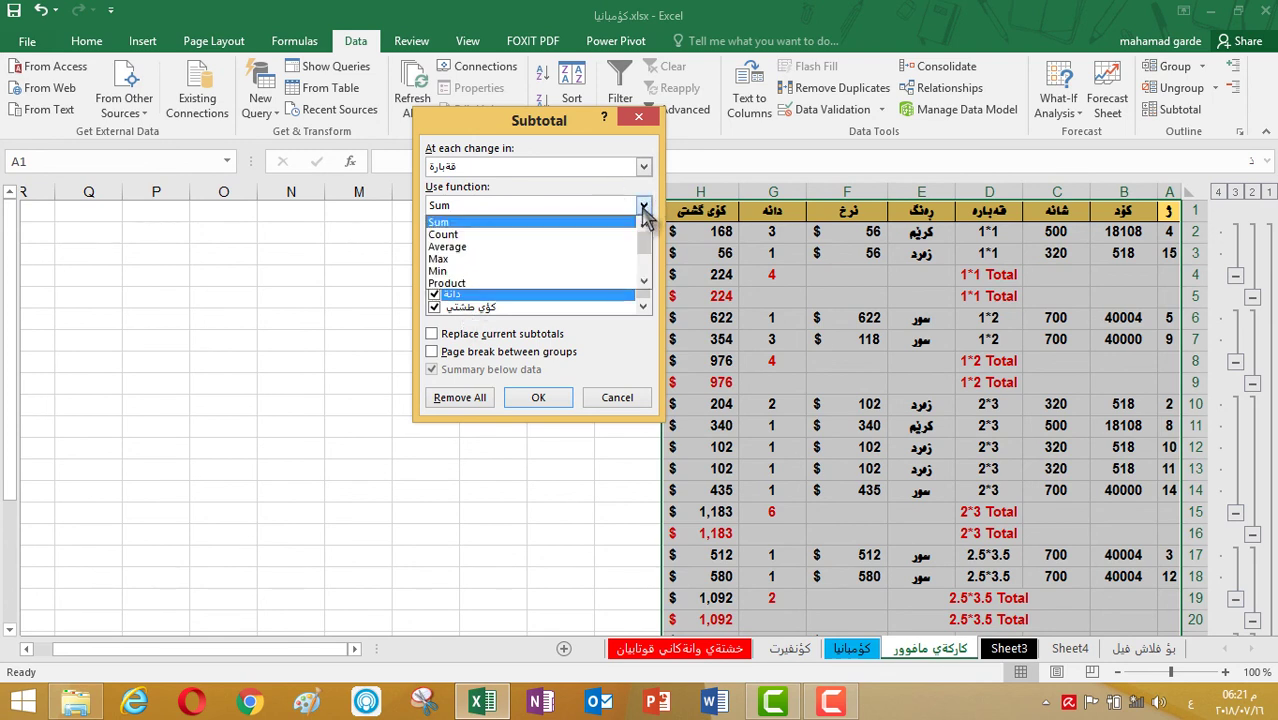
left_click(643, 212)
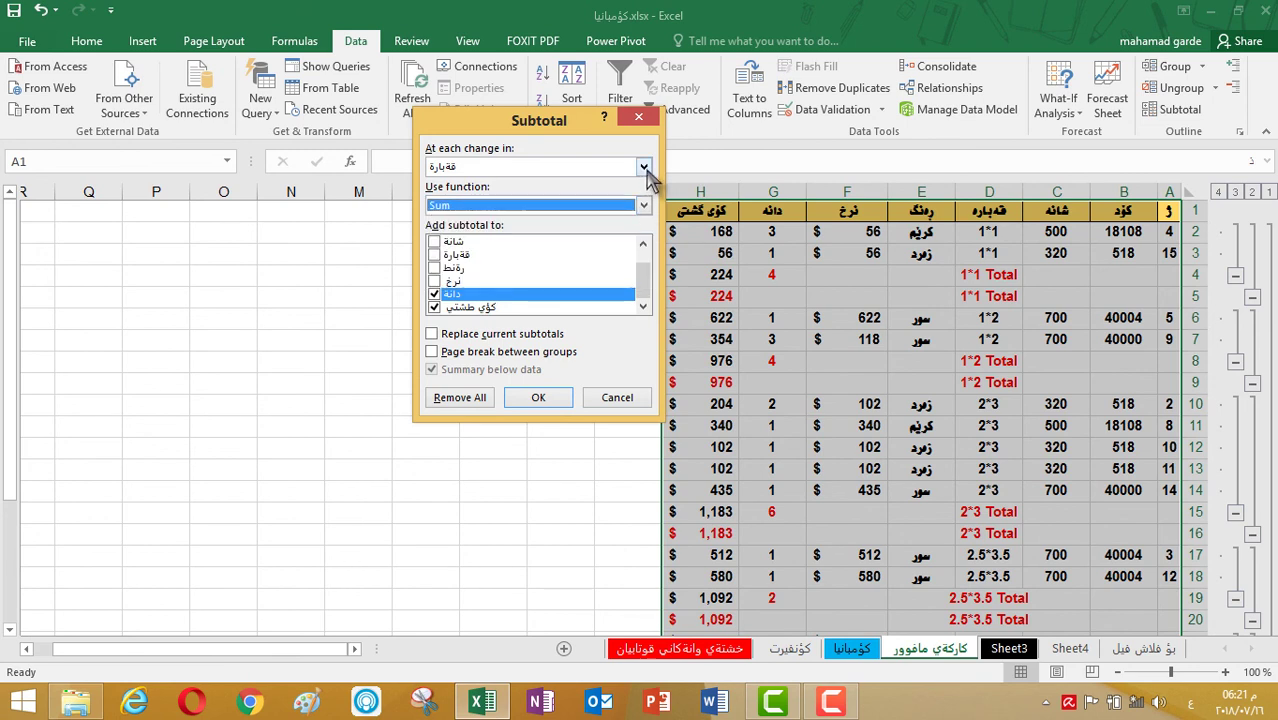
left_click(644, 167)
left_click(644, 167)
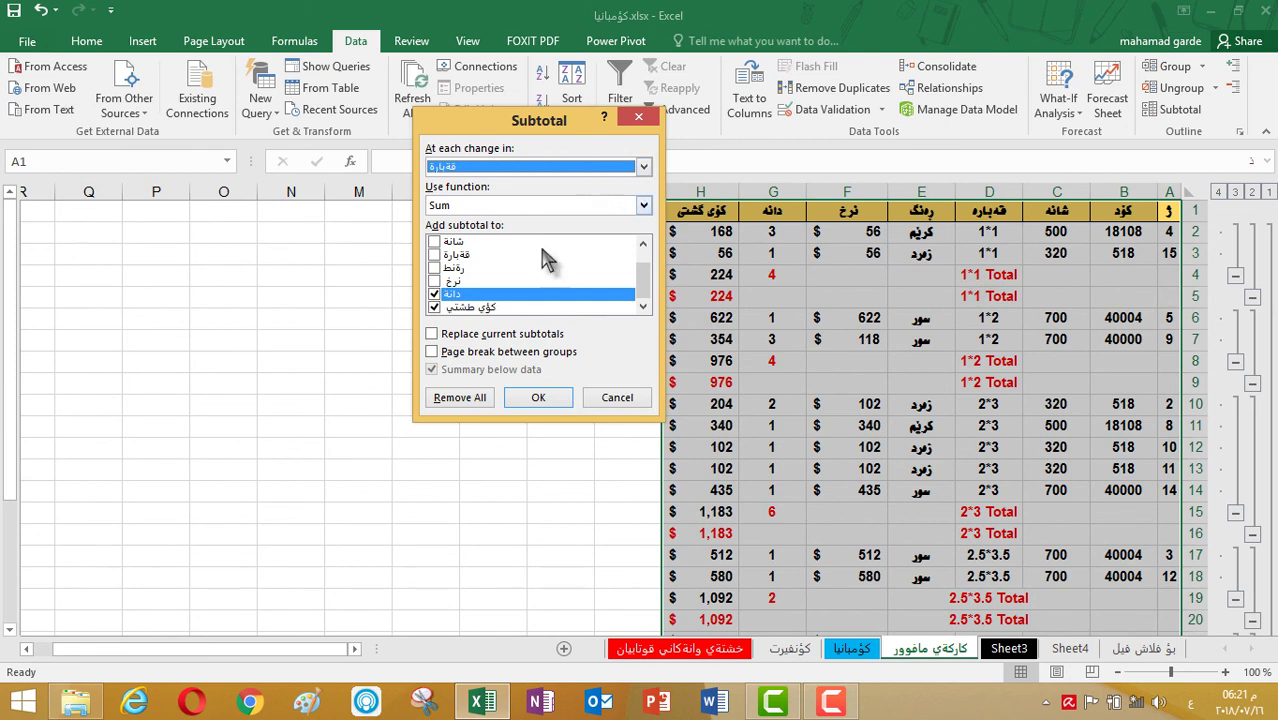
left_click(487, 355)
left_click(540, 398)
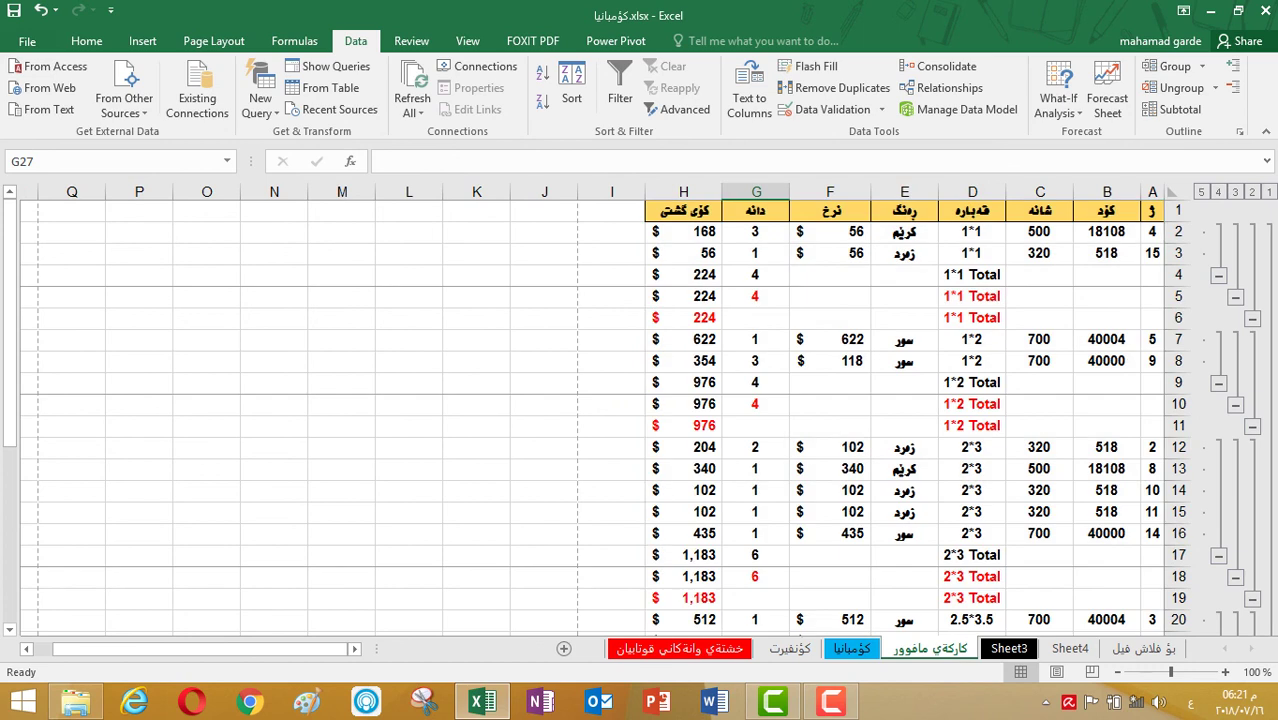
Step: Undo the subtotals with page breaks between groups and deselect the table by selecting cell F8
scroll(542, 405, "down", 5)
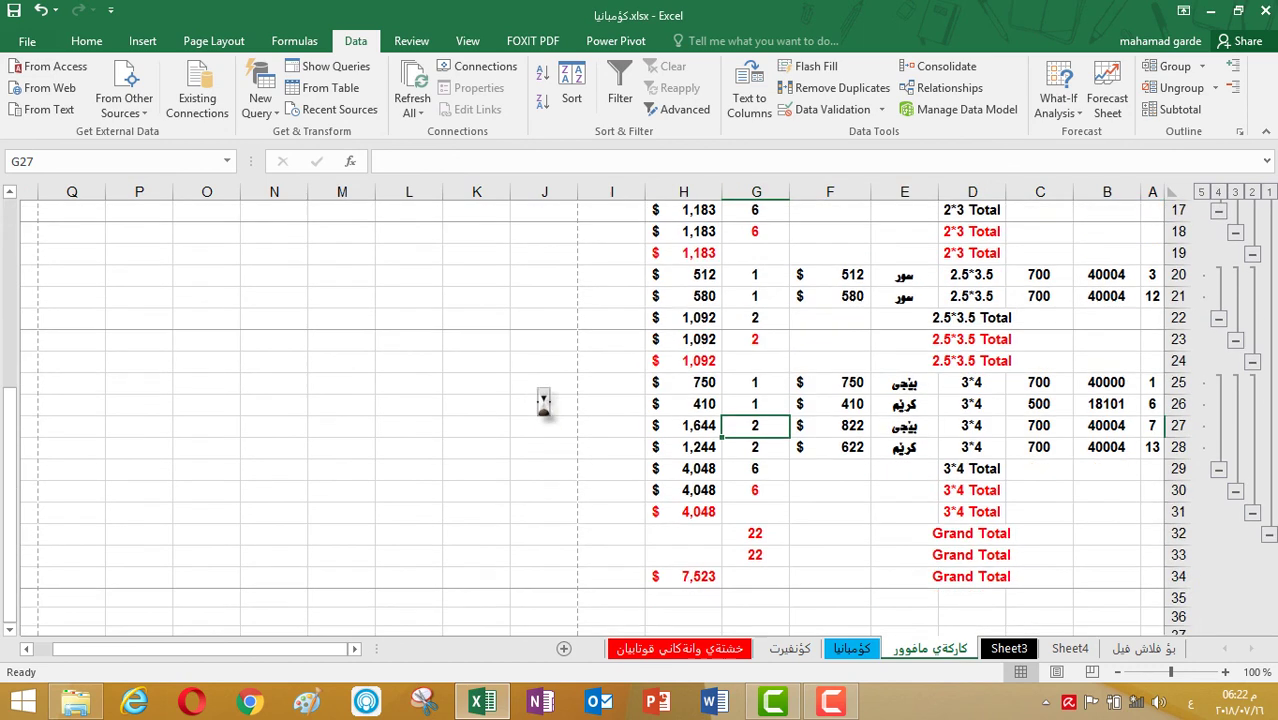
key("ctrl+z")
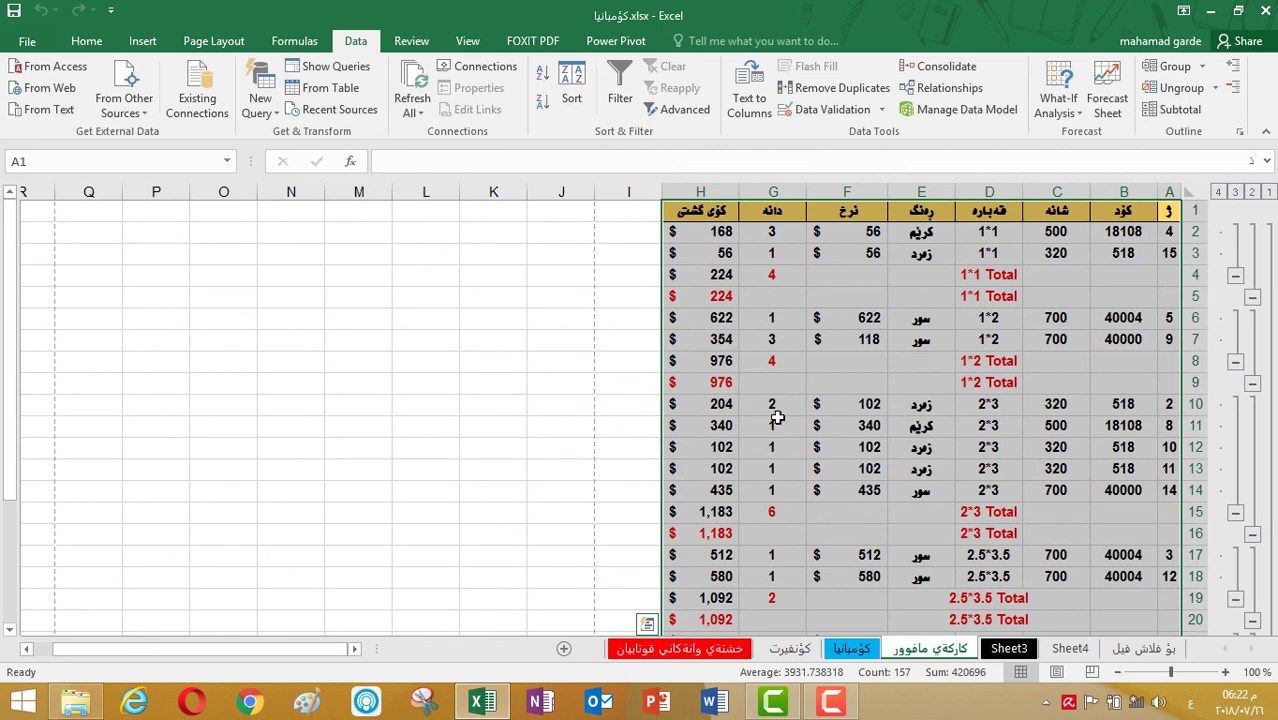
left_click(965, 354)
left_click(816, 360)
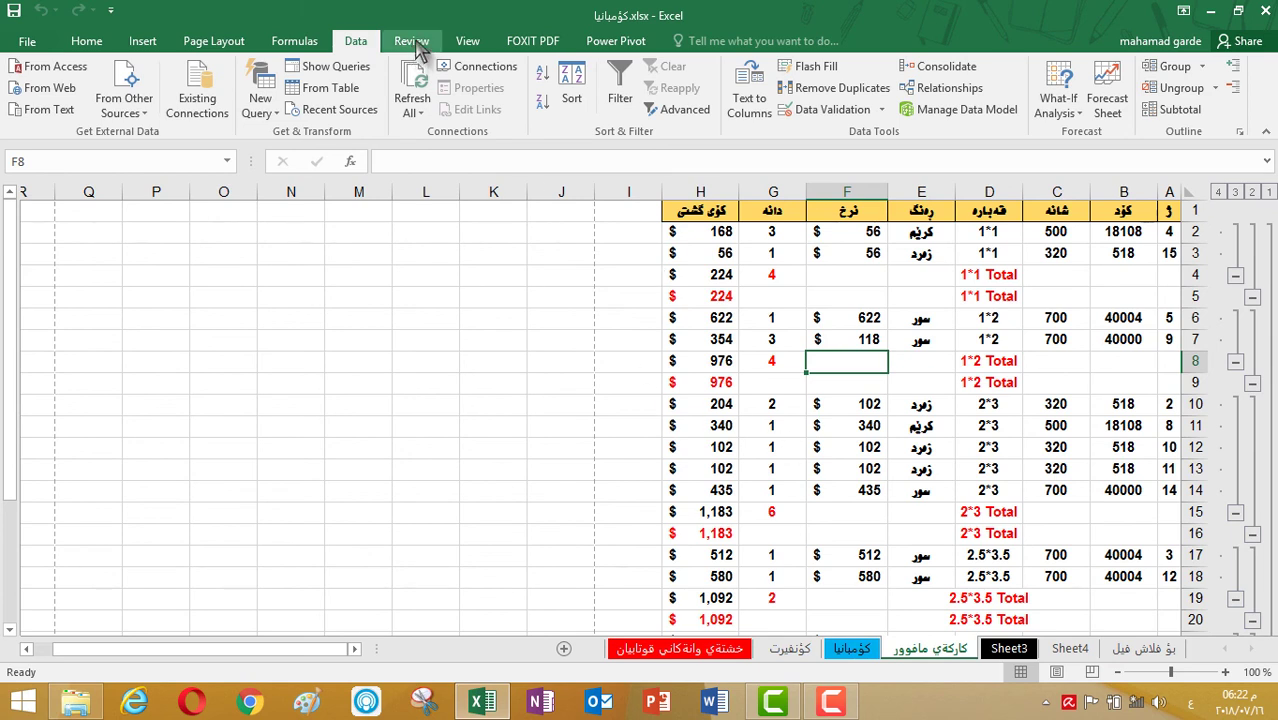
left_click(830, 702)
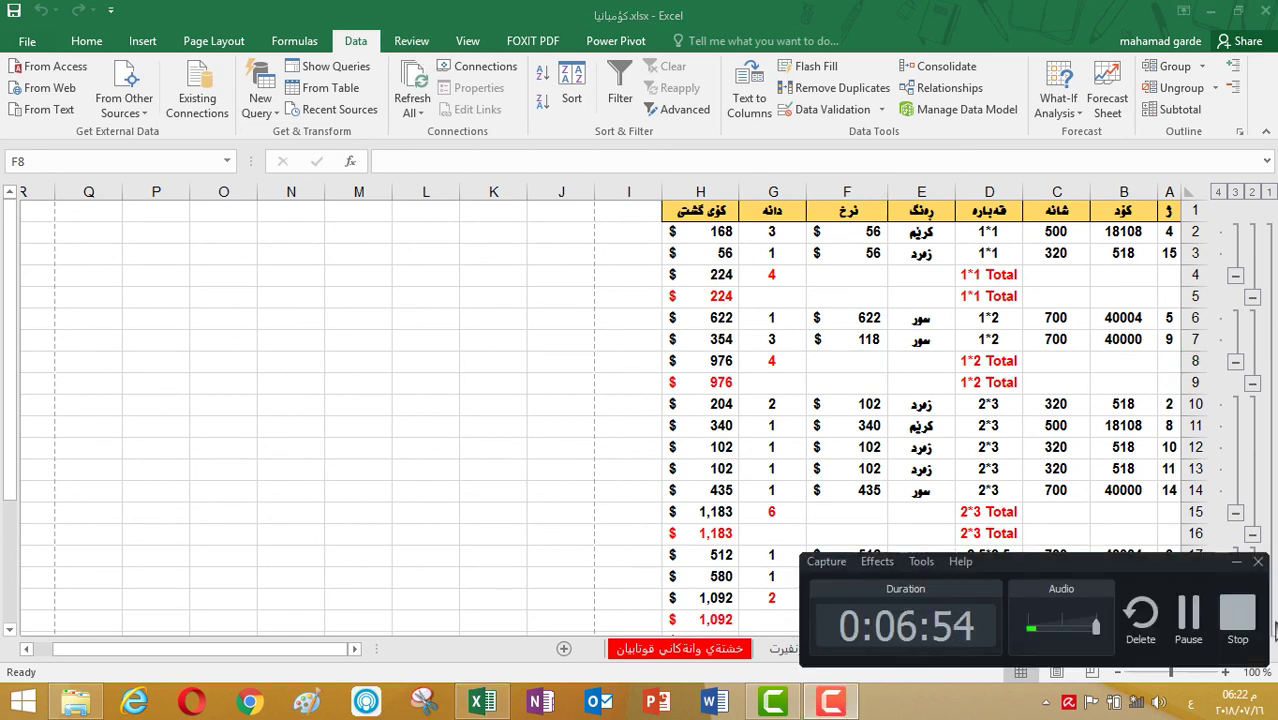
left_click(1237, 614)
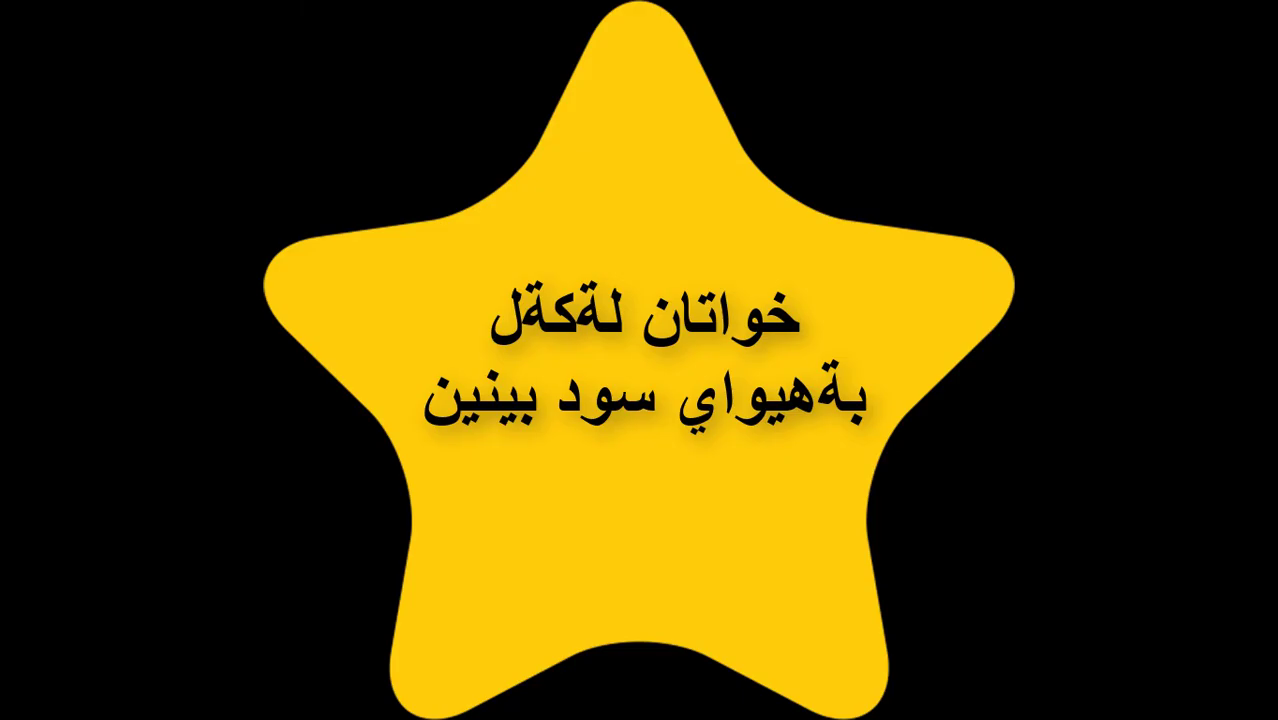